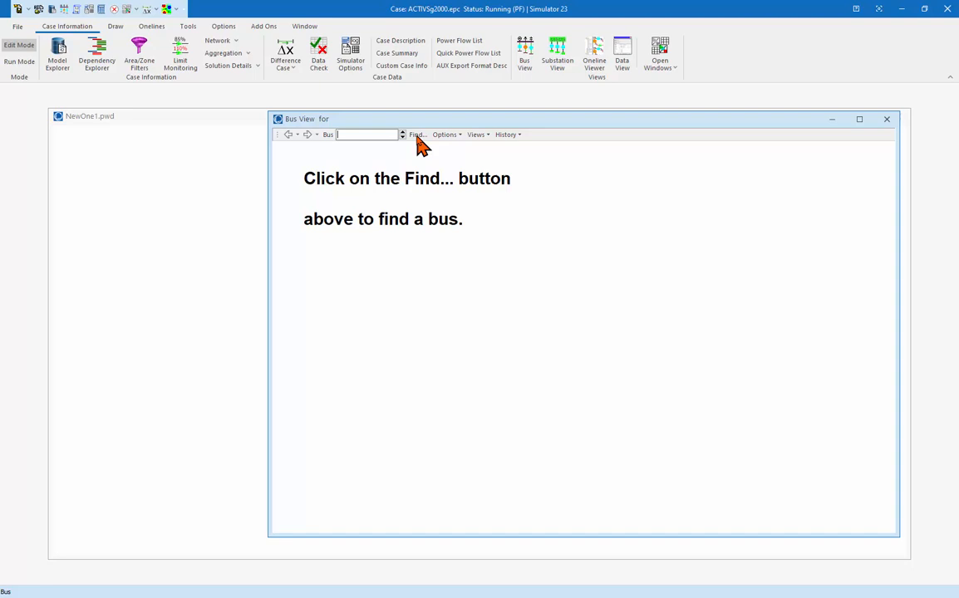
# - Find bus 1006 (BIG SPRING~9) by number and display it in the Bus View
pyautogui.click(417, 136)
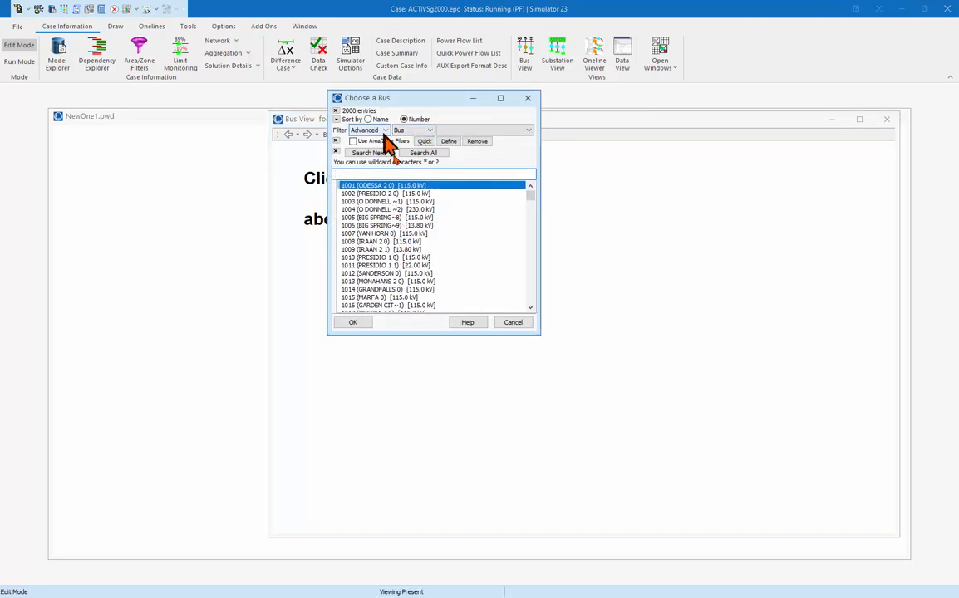
pyautogui.click(415, 225)
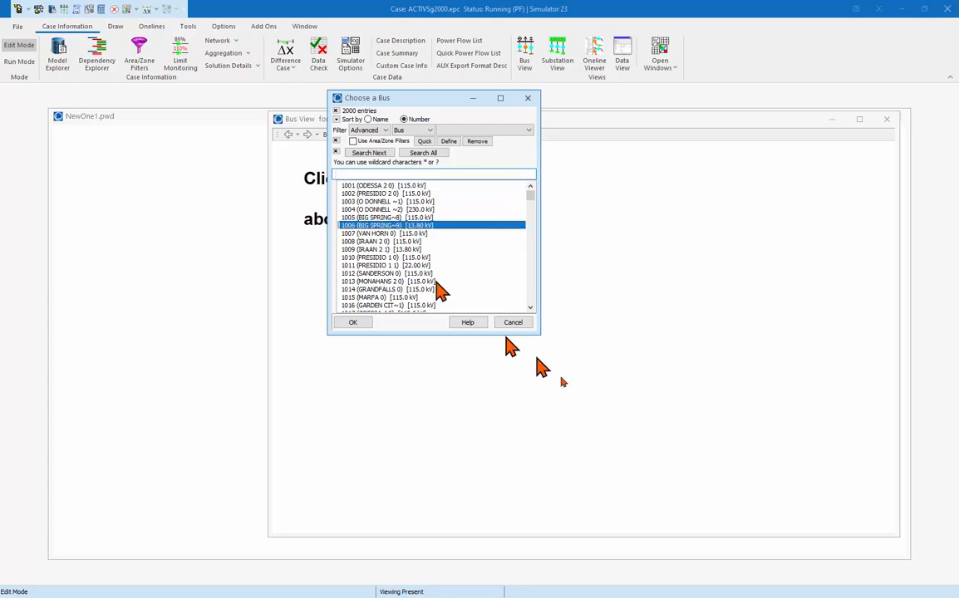
pyautogui.click(353, 323)
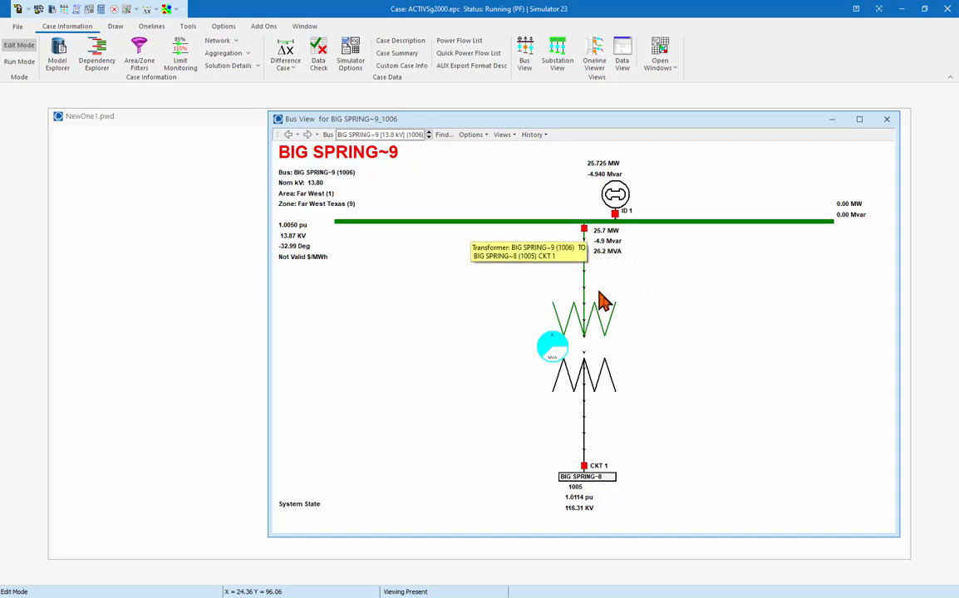
# - Go to the neighbouring bus 1005 (BIG SPRING~8) and show its Input Data view
pyautogui.click(606, 480)
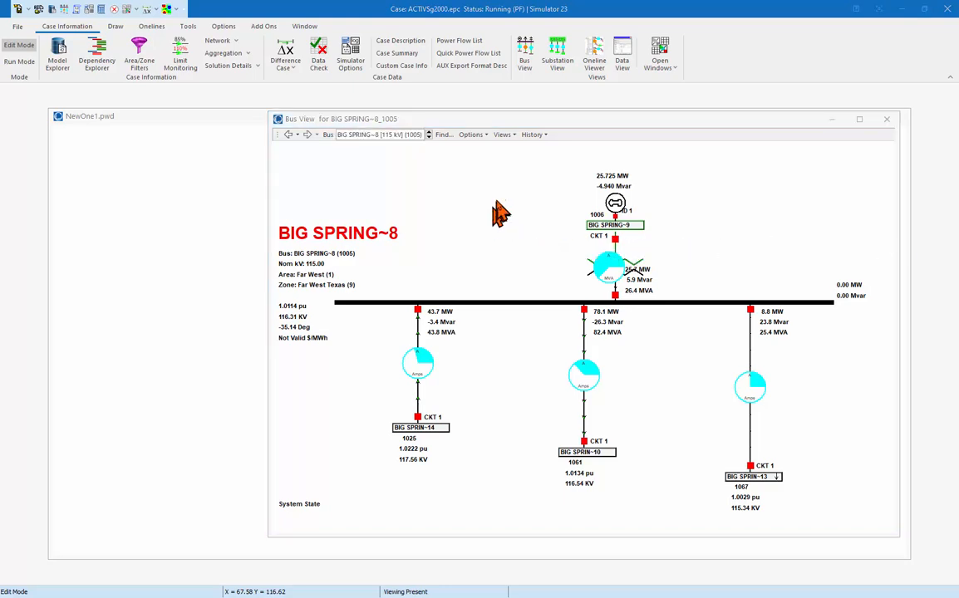
pyautogui.click(504, 138)
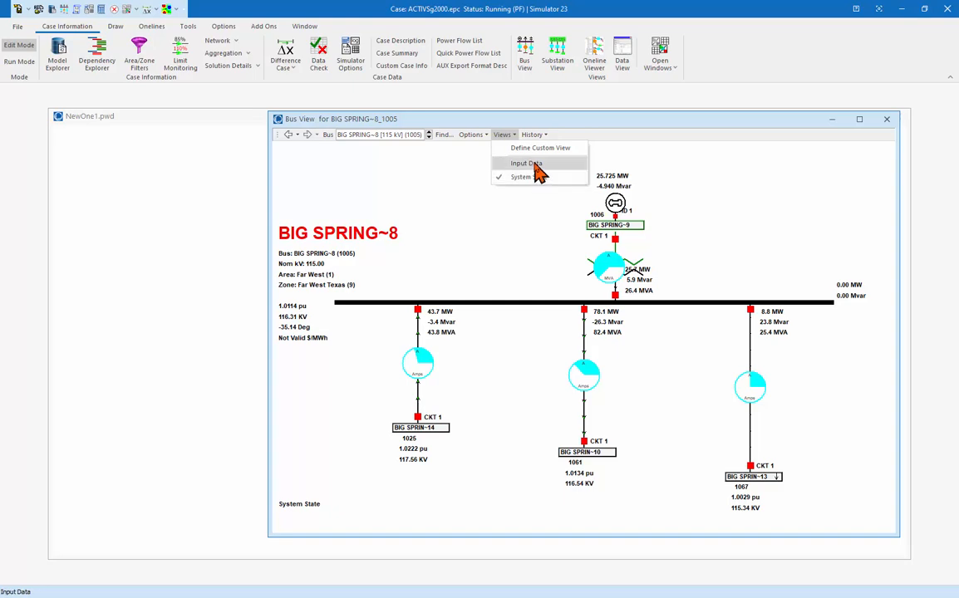
pyautogui.click(528, 164)
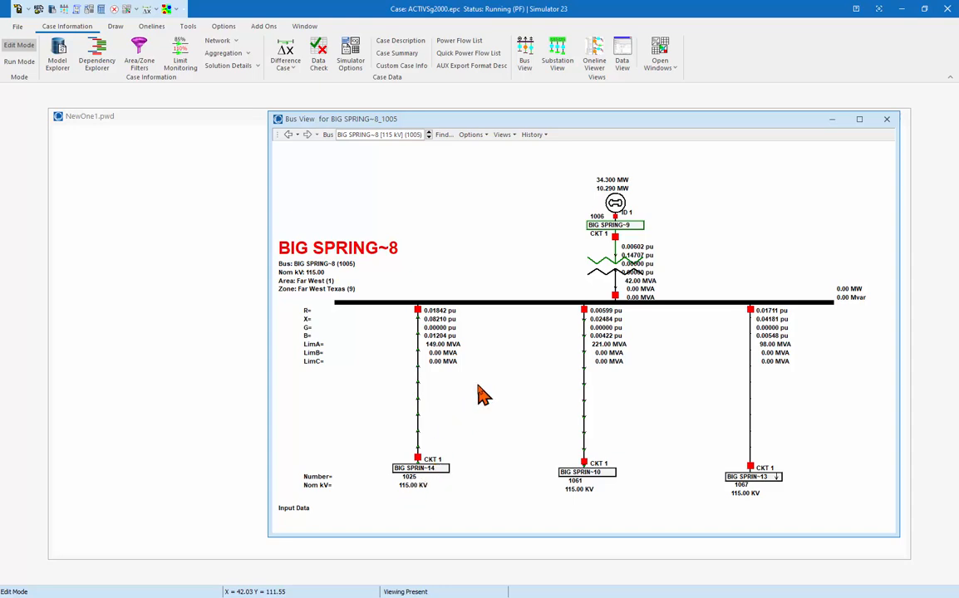
# - Define a custom bus view in which the generator's Gen MVAR field is replaced by MVA Output\Power Factor
pyautogui.click(503, 136)
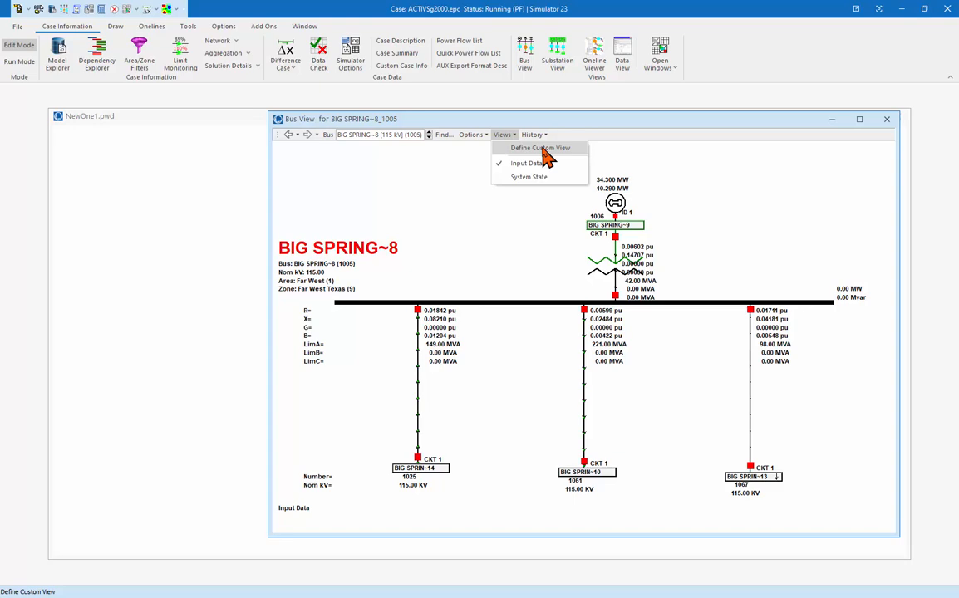
pyautogui.click(542, 149)
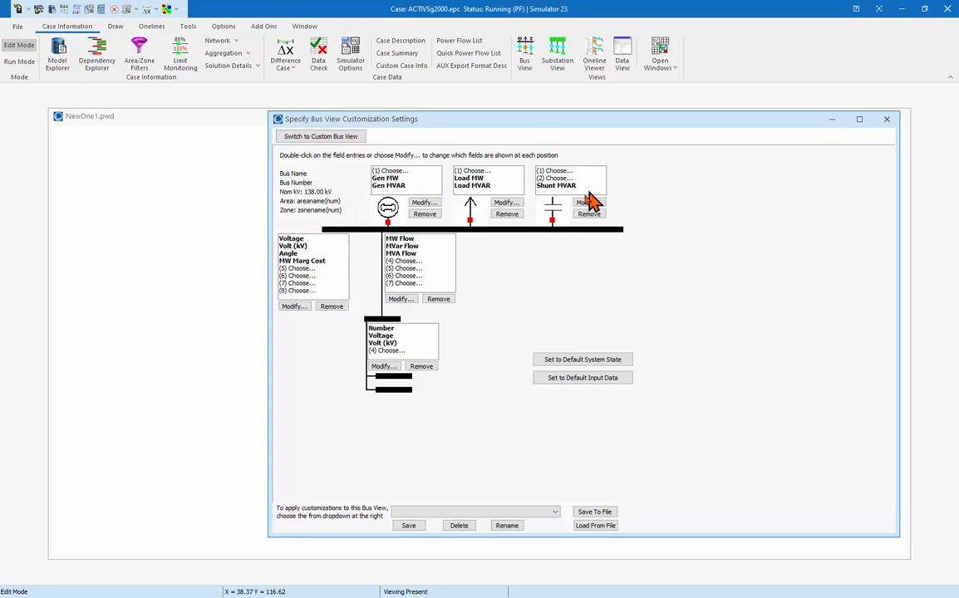
pyautogui.click(392, 185)
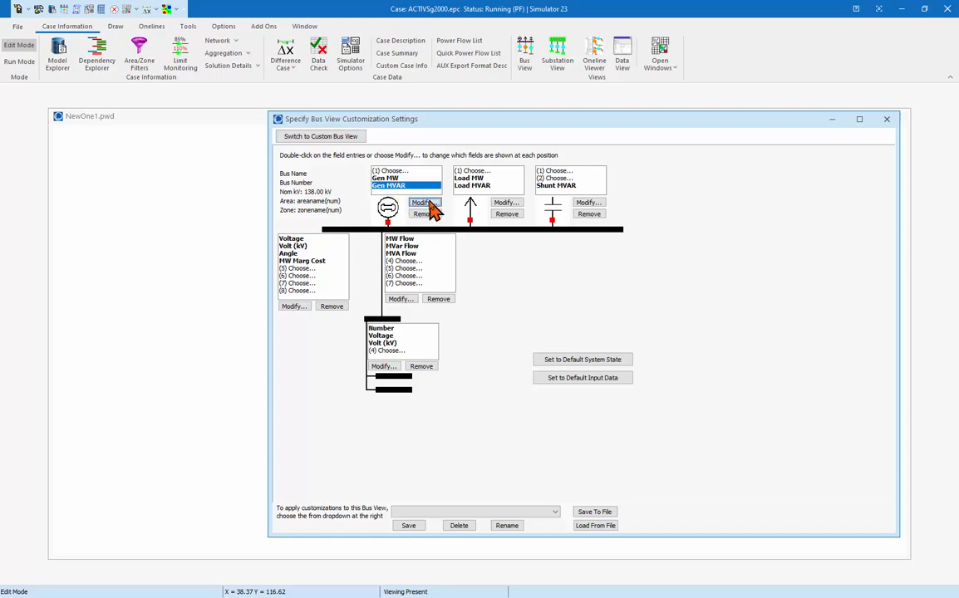
pyautogui.click(424, 202)
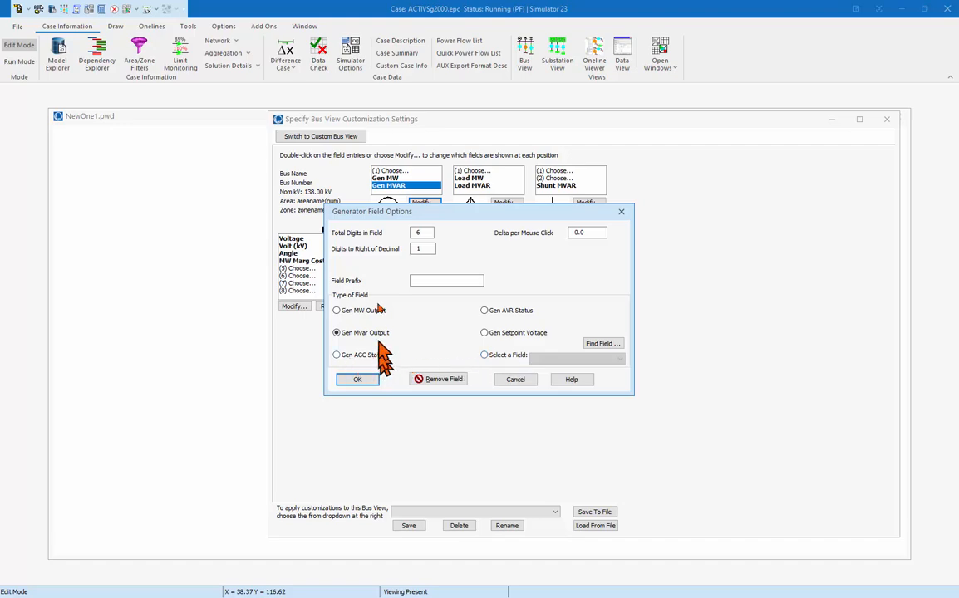
pyautogui.click(605, 345)
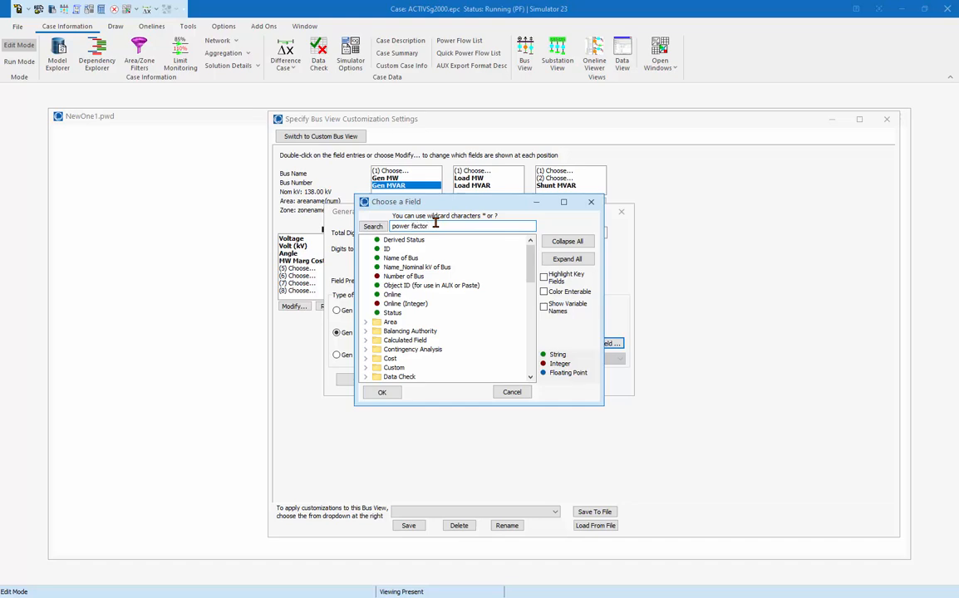
pyautogui.press('Return')
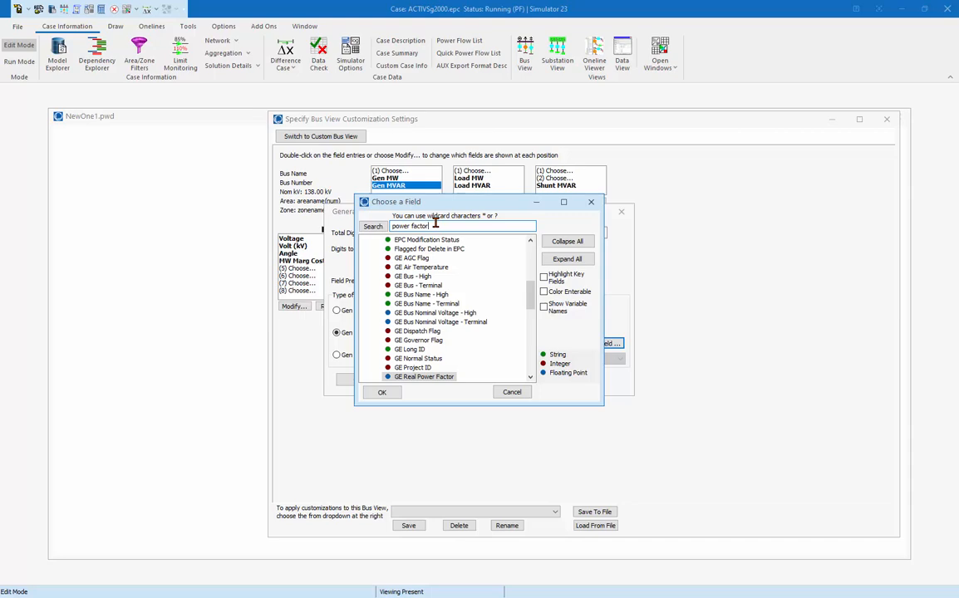
pyautogui.press('Return')
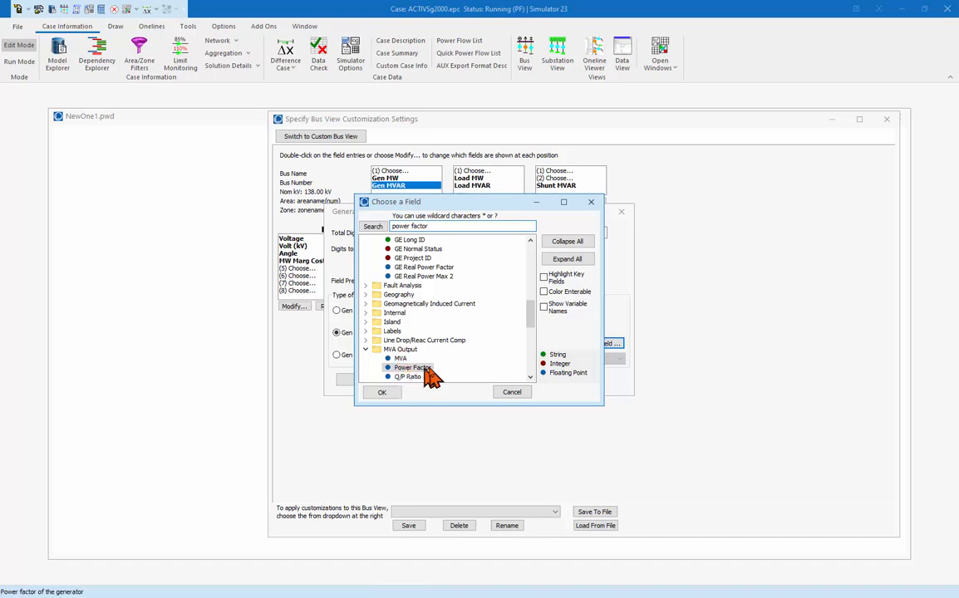
pyautogui.click(382, 393)
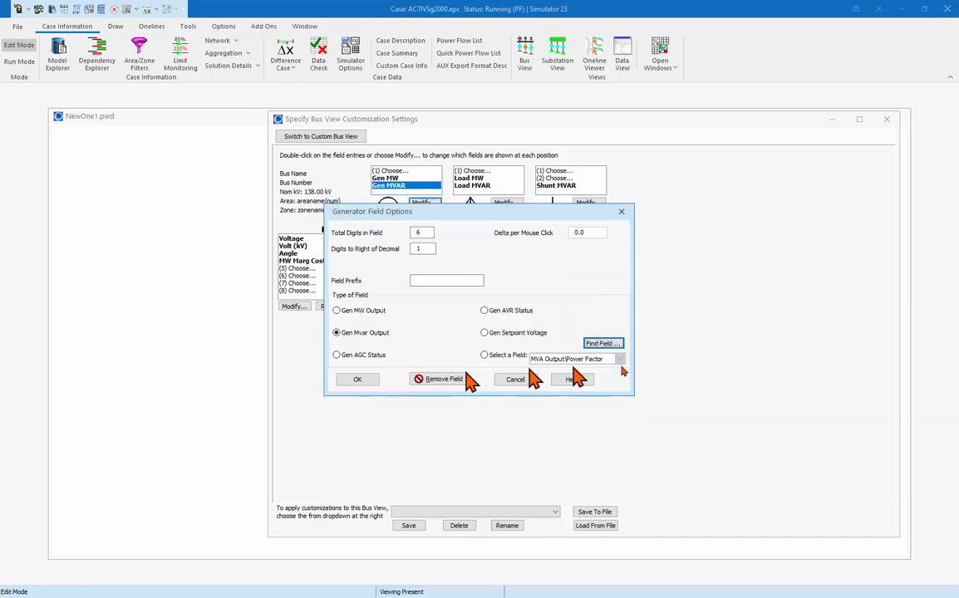
pyautogui.click(357, 380)
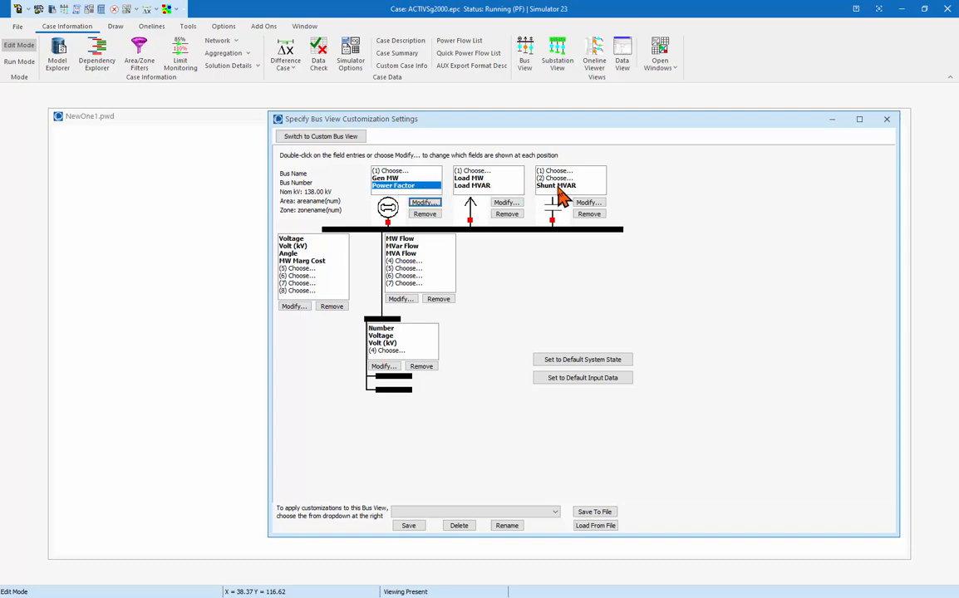
# - Save the bus view customization as "Gen PF" and display bus 1005 with it
pyautogui.click(391, 179)
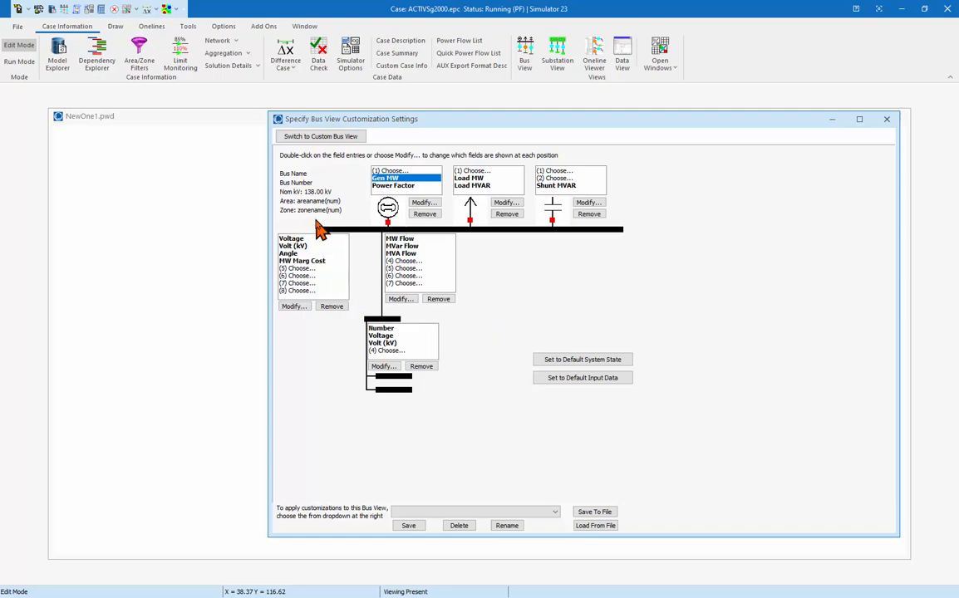
pyautogui.click(308, 138)
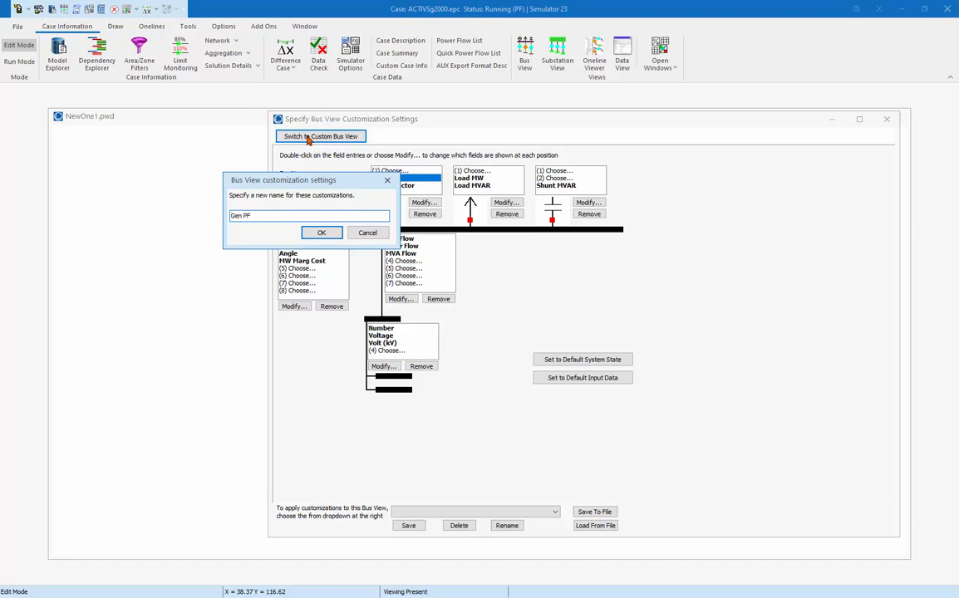
pyautogui.click(315, 234)
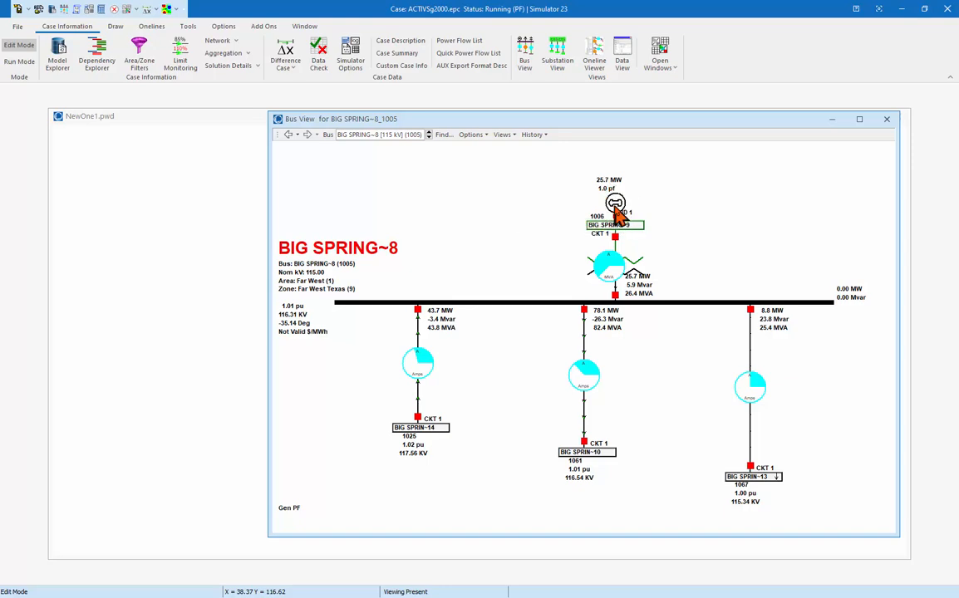
# - Set the number of tiers shown in the Bus View to 2
pyautogui.click(505, 137)
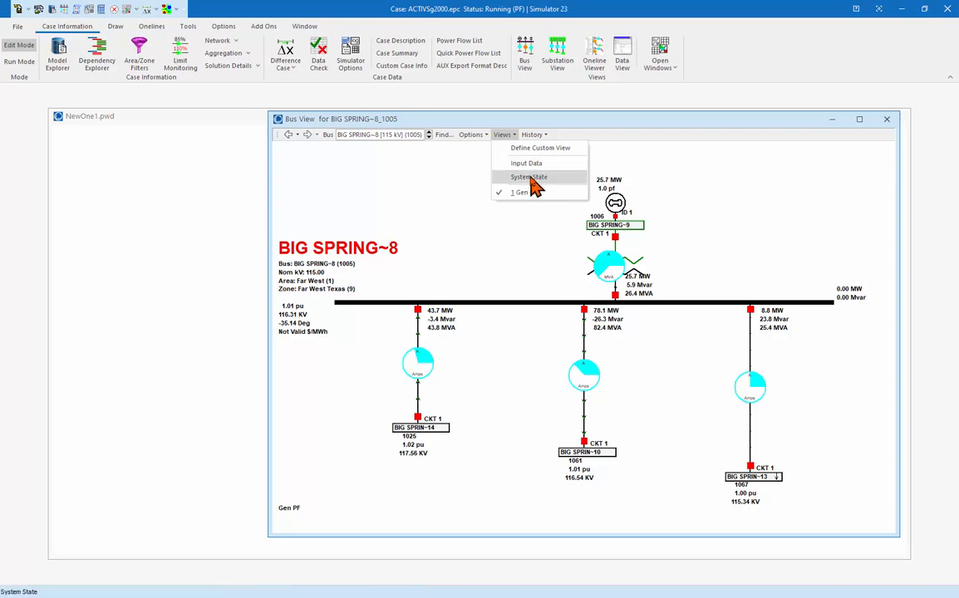
pyautogui.click(482, 140)
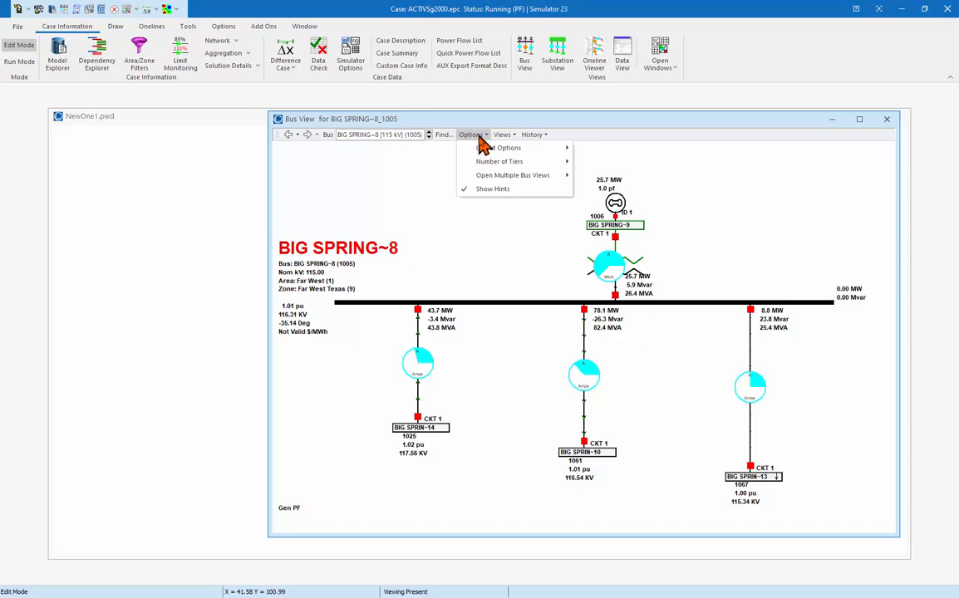
pyautogui.moveTo(480, 163)
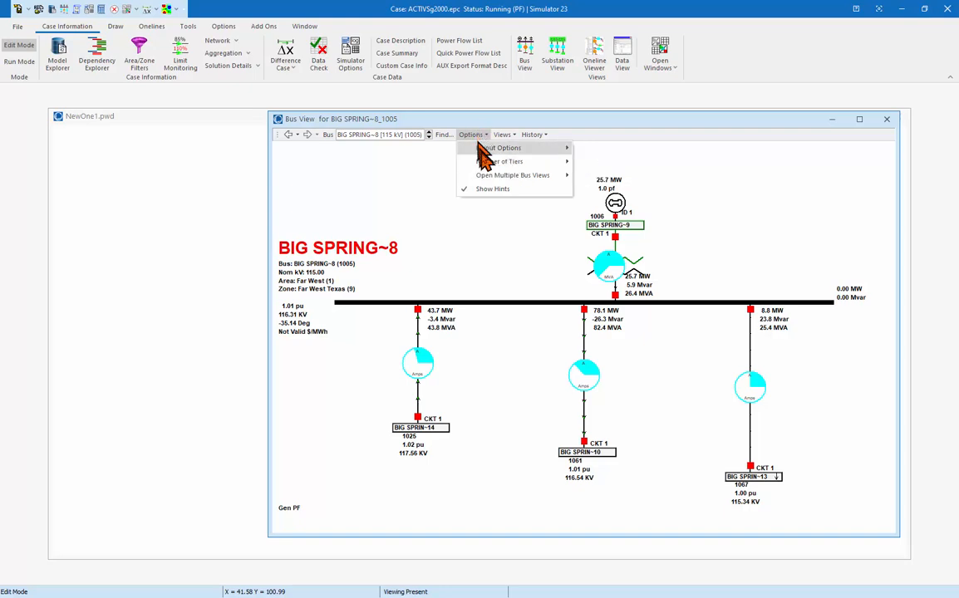
pyautogui.moveTo(552, 166)
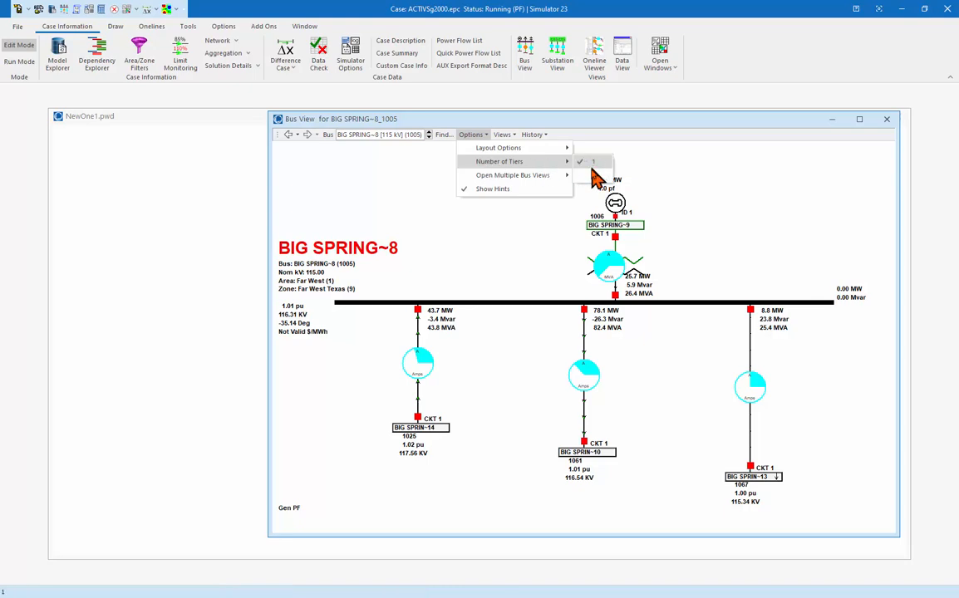
pyautogui.click(595, 176)
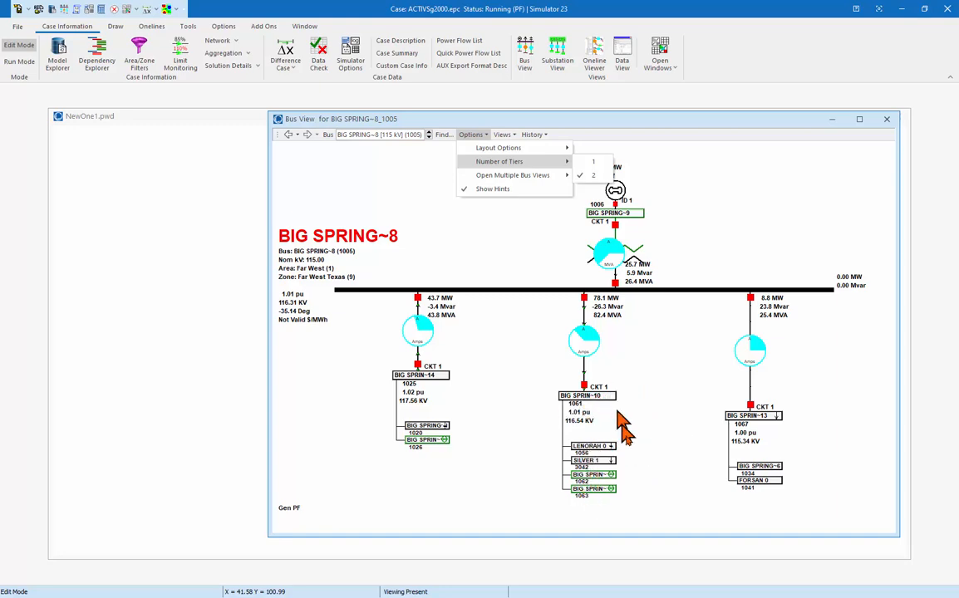
# - Navigate through second-tier bus SILVER 1 (3042) to its neighbour SILVER 0 (3041)
pyautogui.click(593, 463)
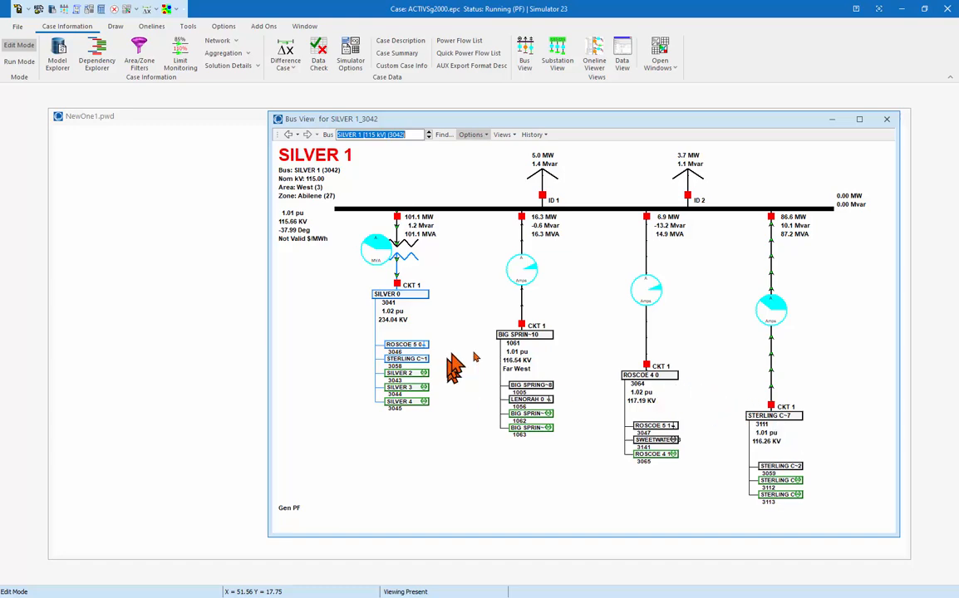
pyautogui.click(402, 295)
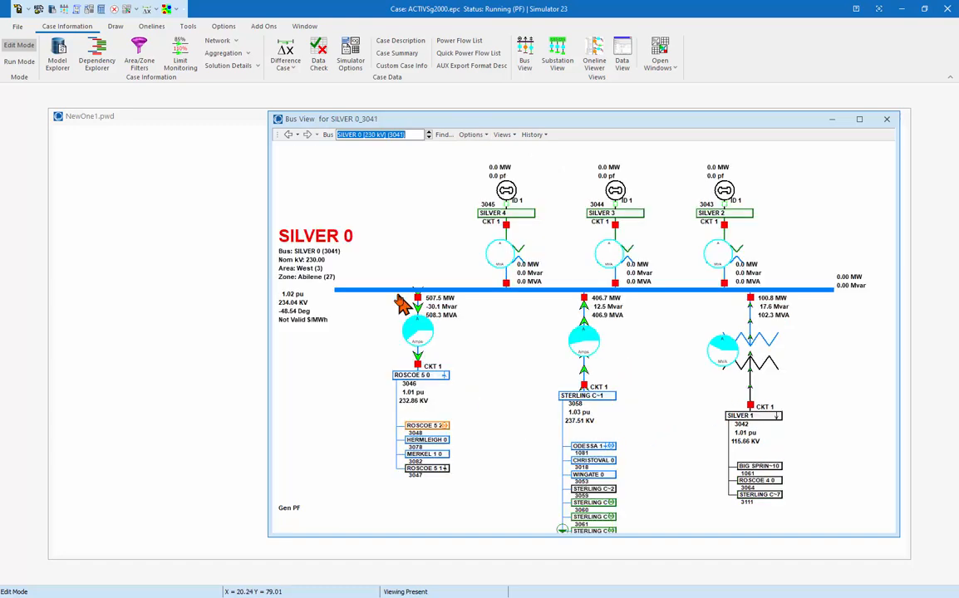
# - Check the options for multiple bus views, then open a second Bus View window, move it aside and close it
pyautogui.click(479, 135)
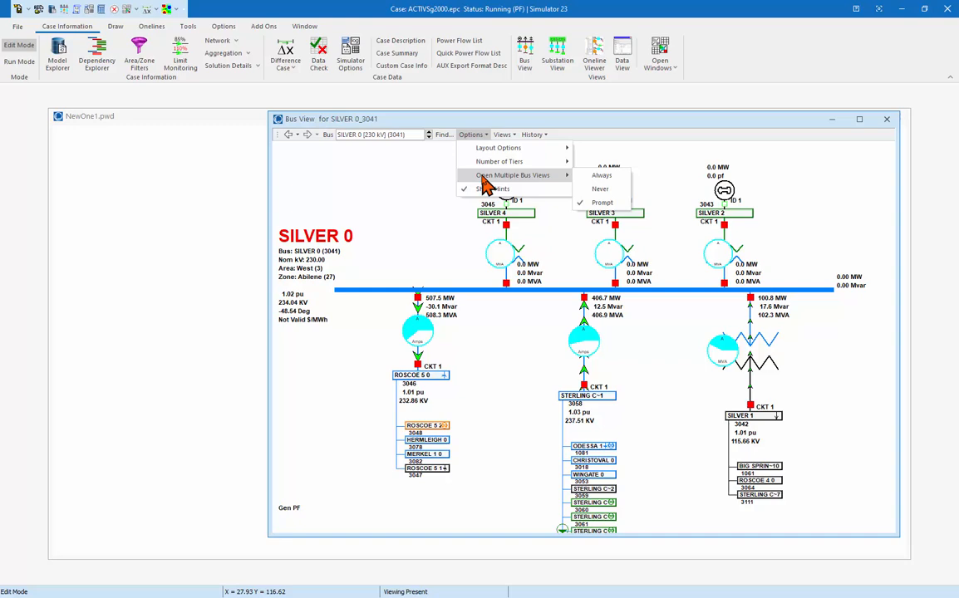
pyautogui.click(515, 119)
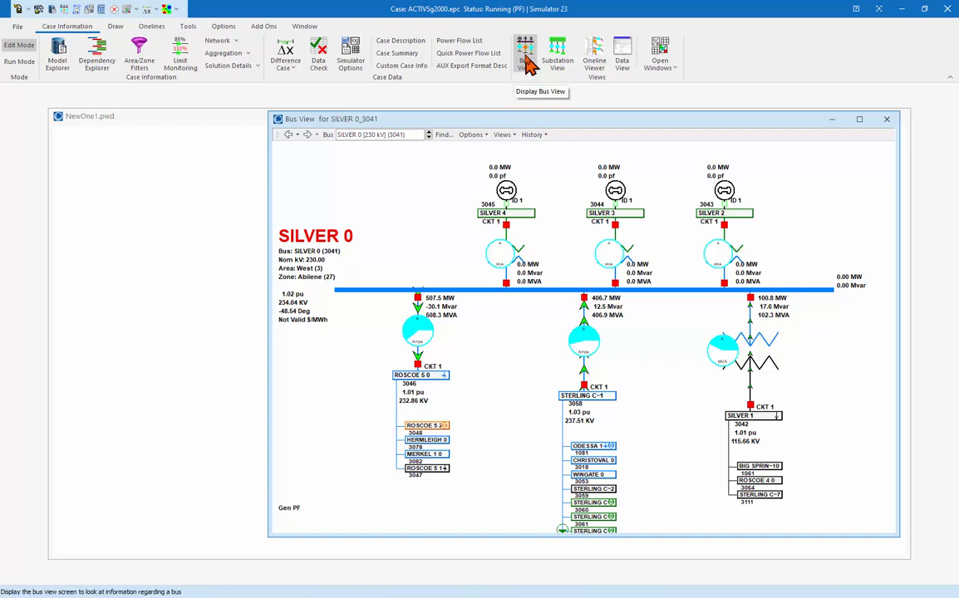
pyautogui.click(527, 60)
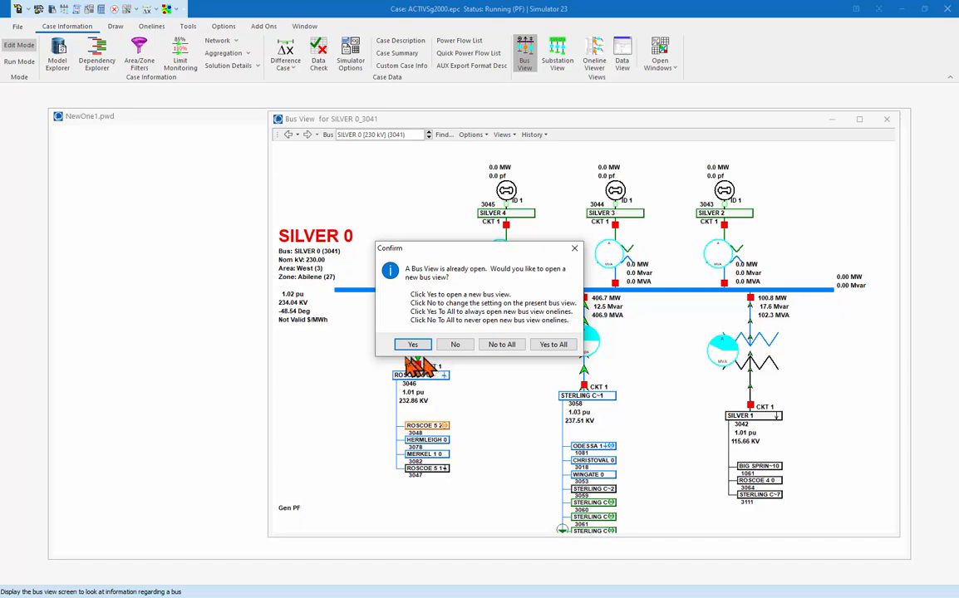
pyautogui.click(413, 344)
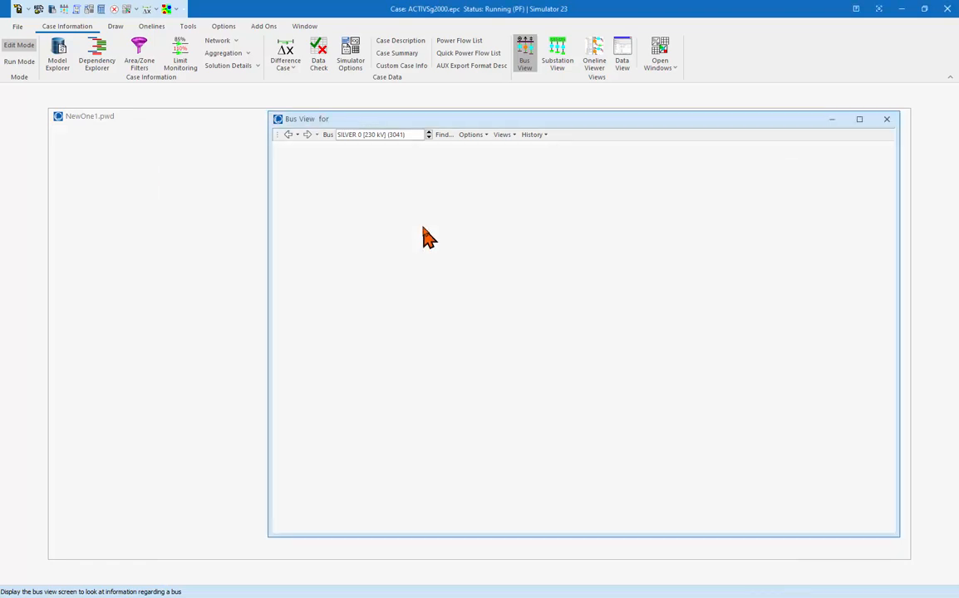
pyautogui.moveTo(512, 126); pyautogui.dragTo(324, 190)
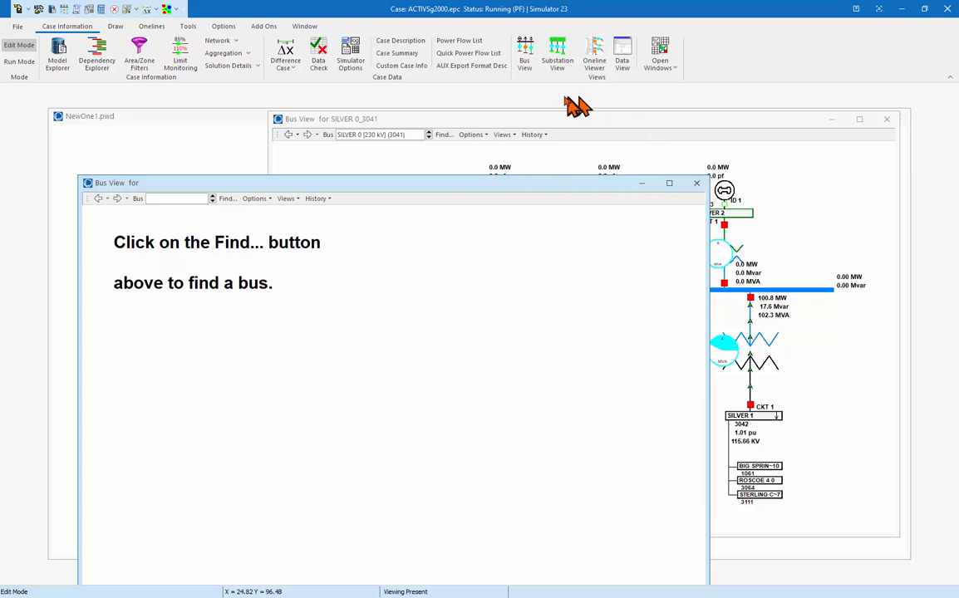
pyautogui.click(697, 188)
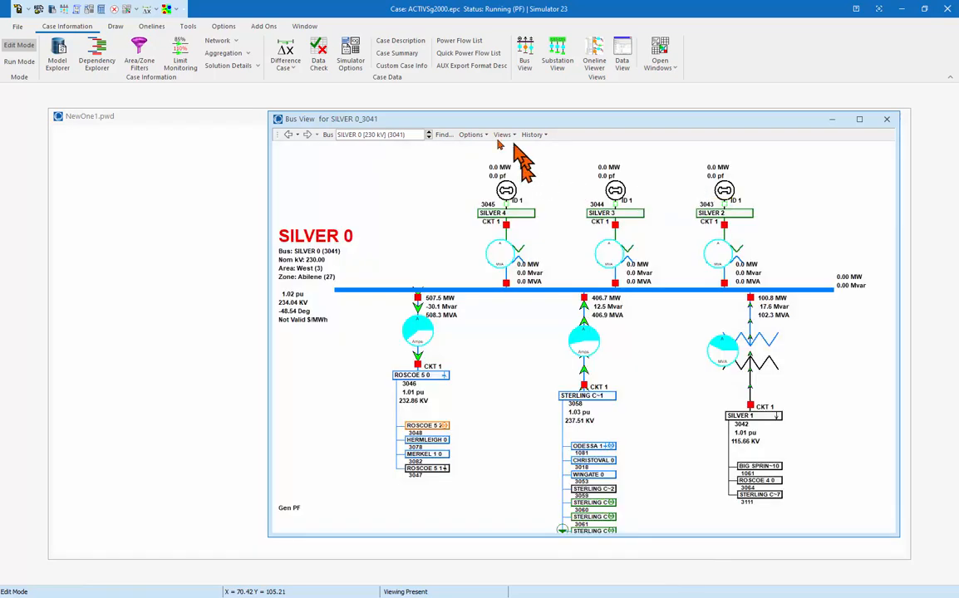
pyautogui.click(471, 137)
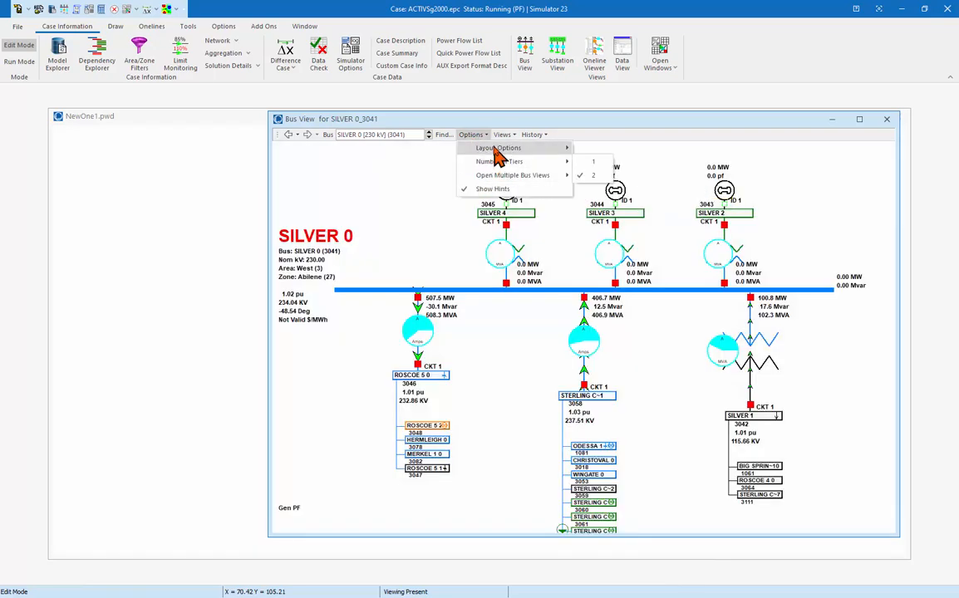
pyautogui.moveTo(496, 157)
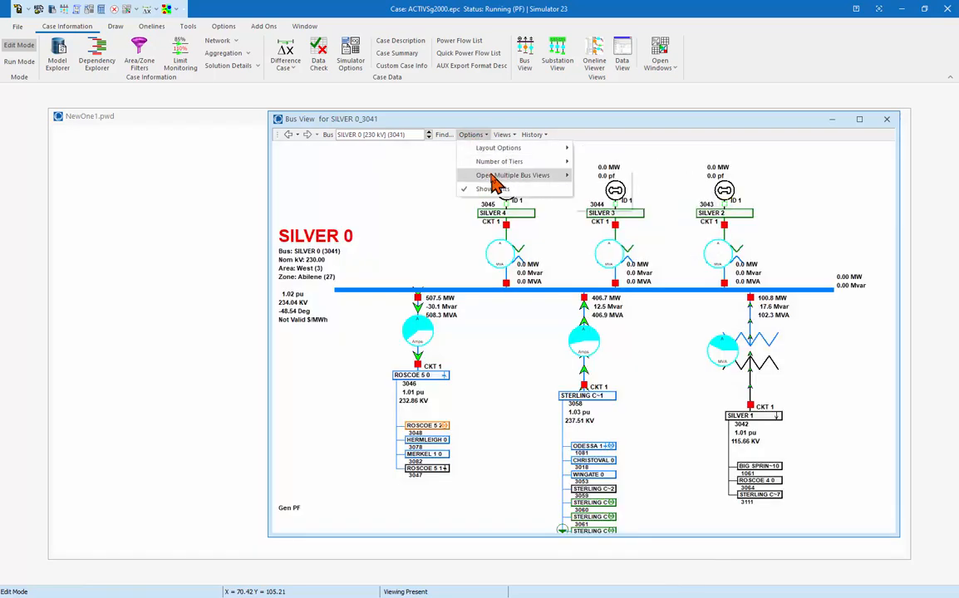
pyautogui.moveTo(517, 178)
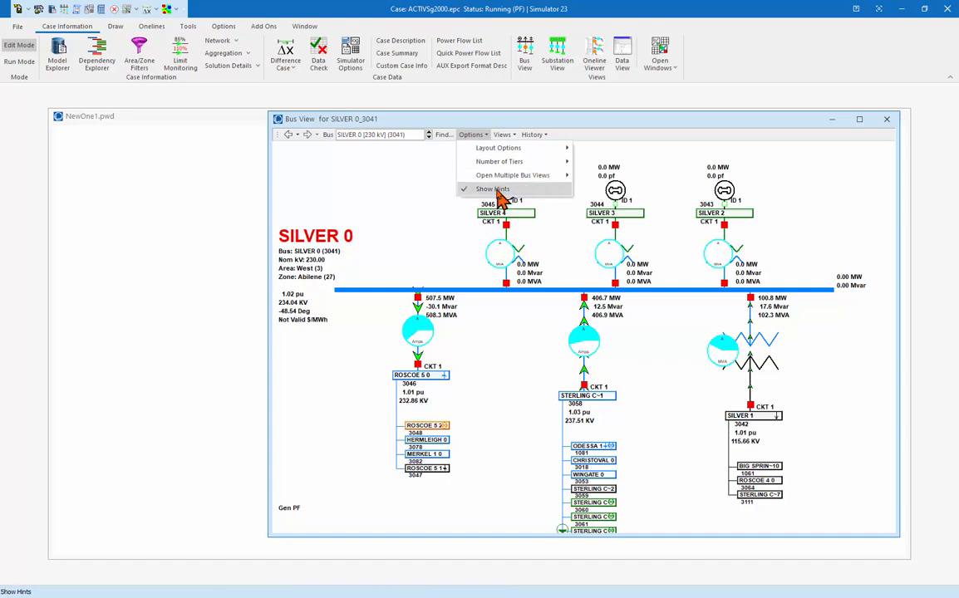
pyautogui.click(662, 181)
pyautogui.moveTo(617, 194)
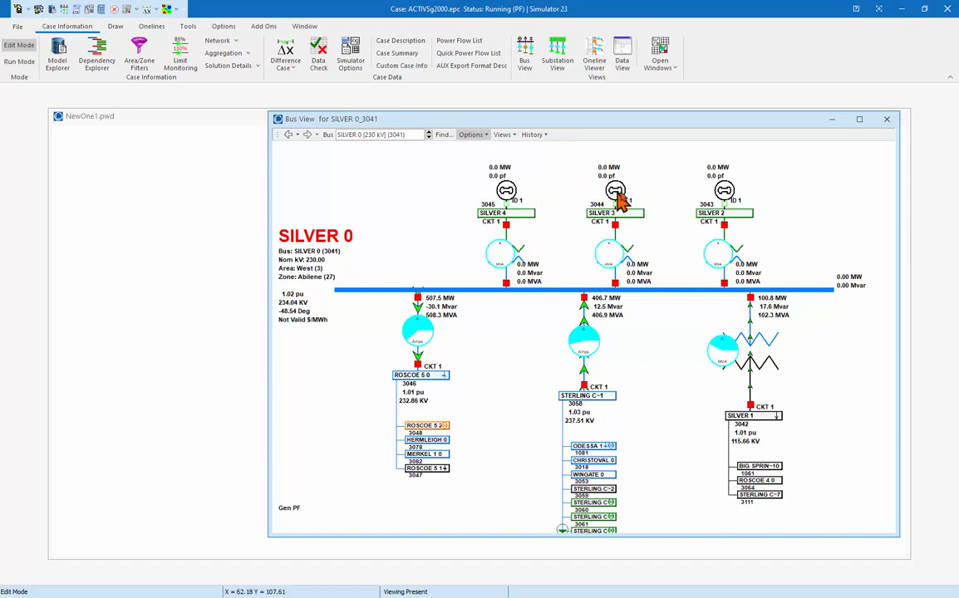
# - Check the history of viewed buses, then go back through the visited buses to BIG SPRING~9 (1006)
pyautogui.click(534, 134)
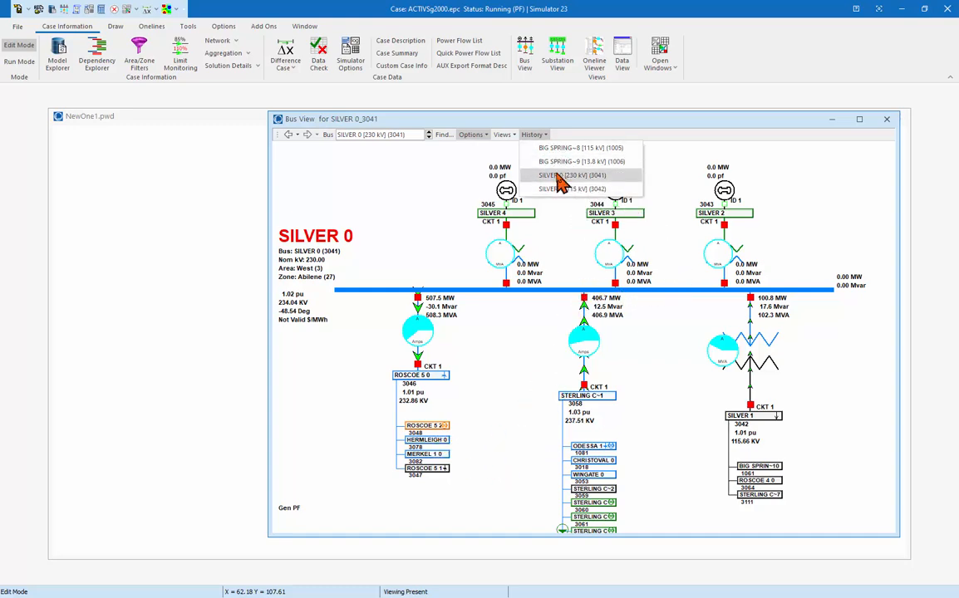
pyautogui.click(398, 141)
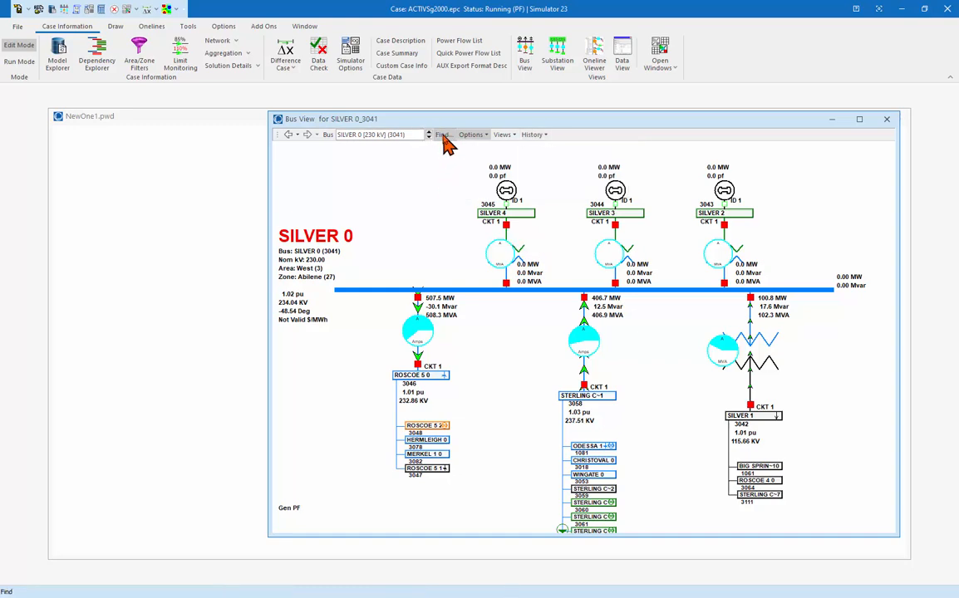
pyautogui.click(297, 135)
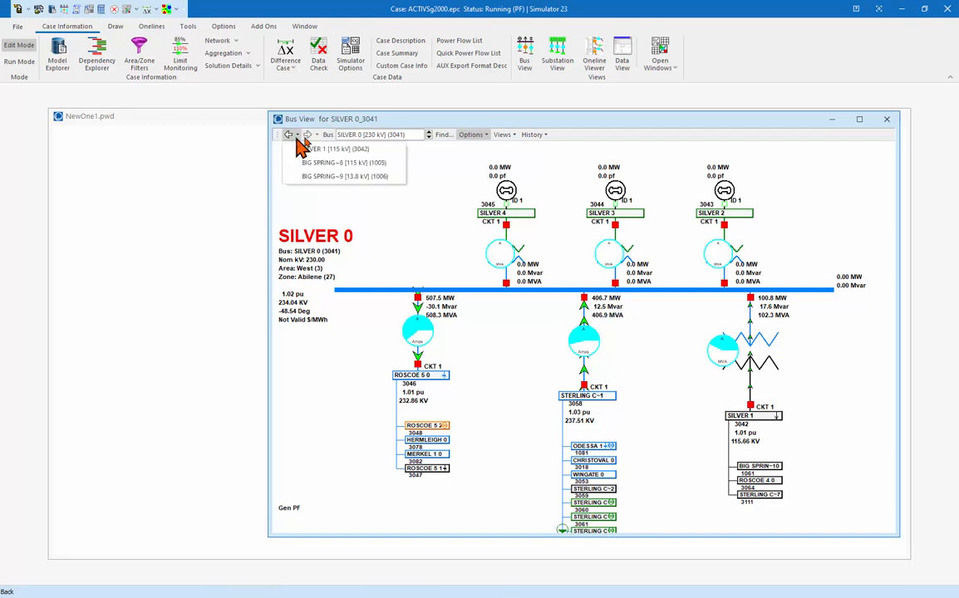
pyautogui.click(289, 136)
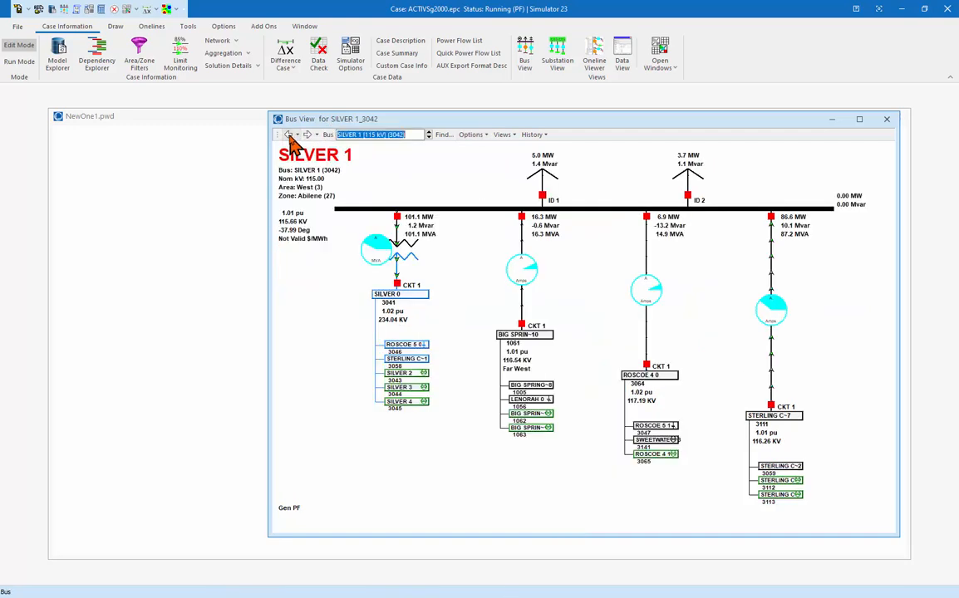
pyautogui.click(289, 135)
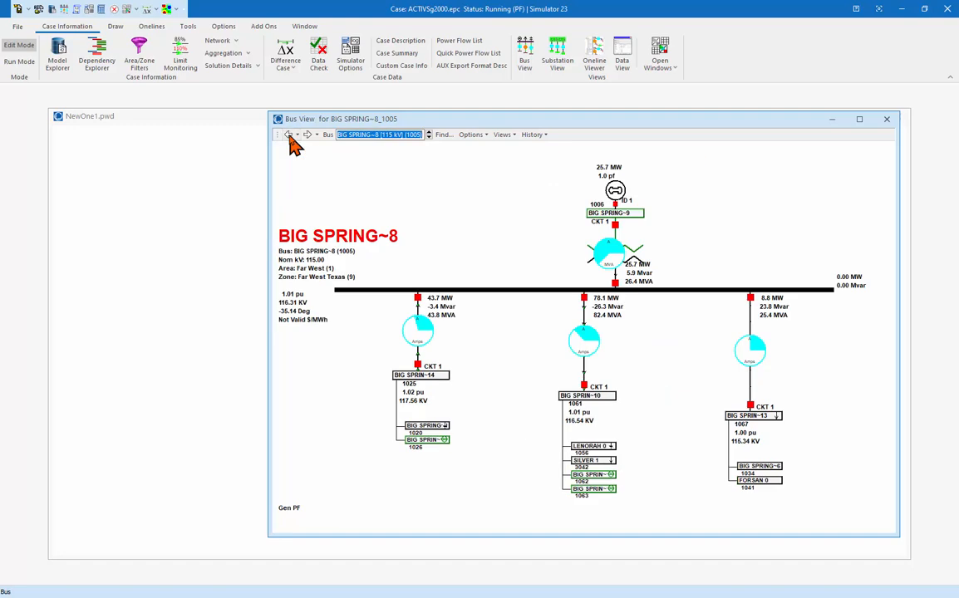
pyautogui.click(290, 138)
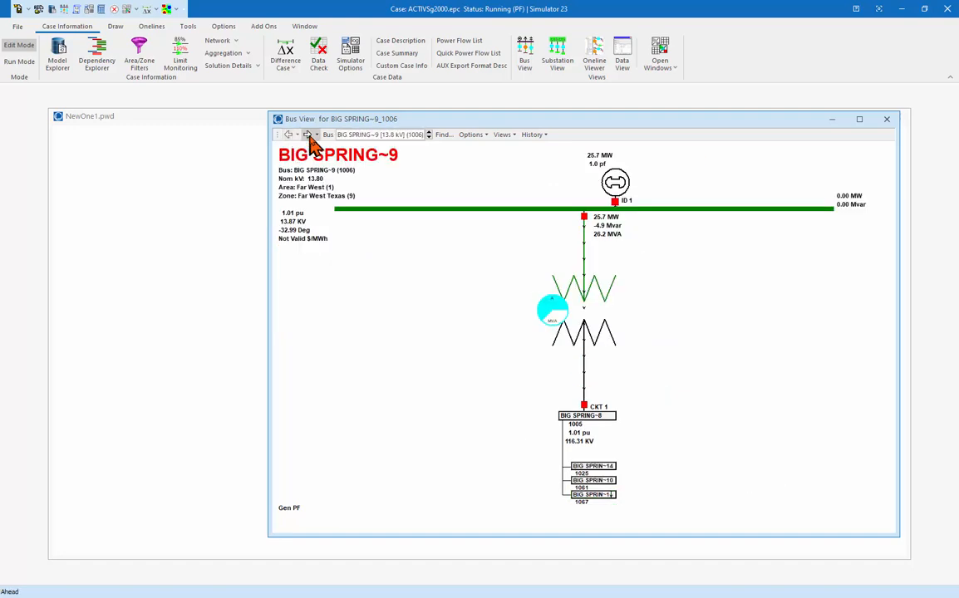
# - Jump ahead in the visited buses directly to SILVER 1 (3042)
pyautogui.click(316, 136)
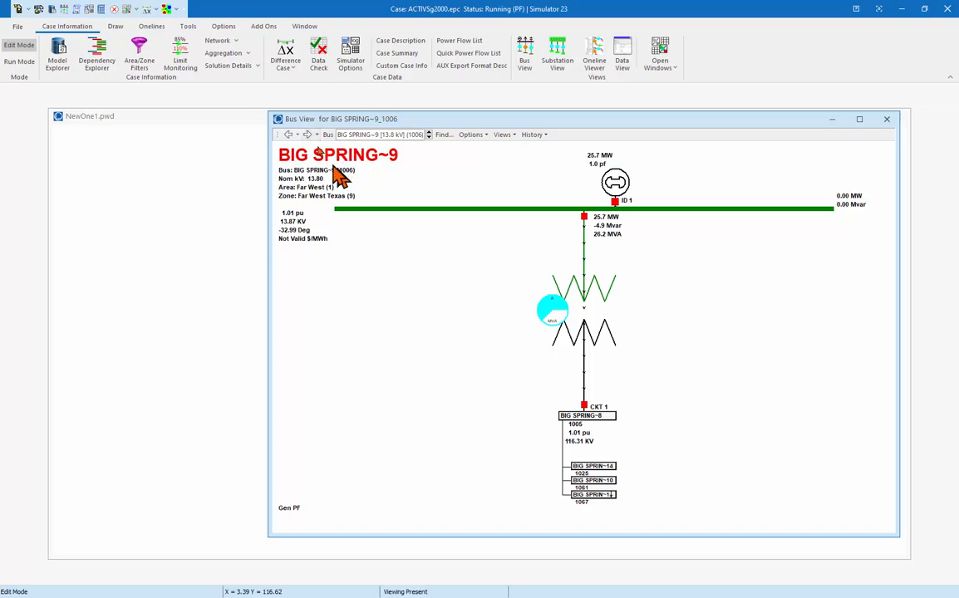
pyautogui.click(316, 134)
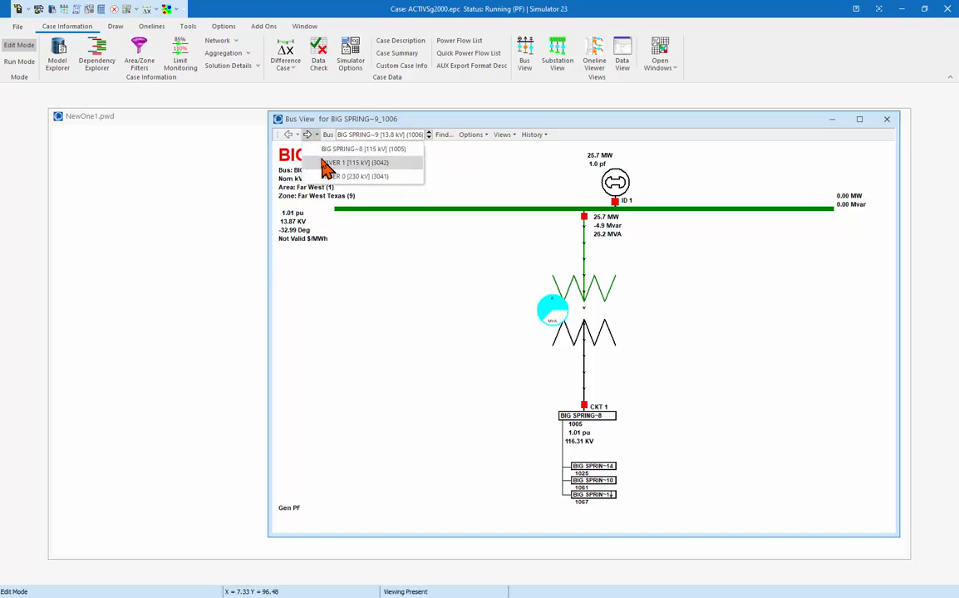
pyautogui.click(324, 164)
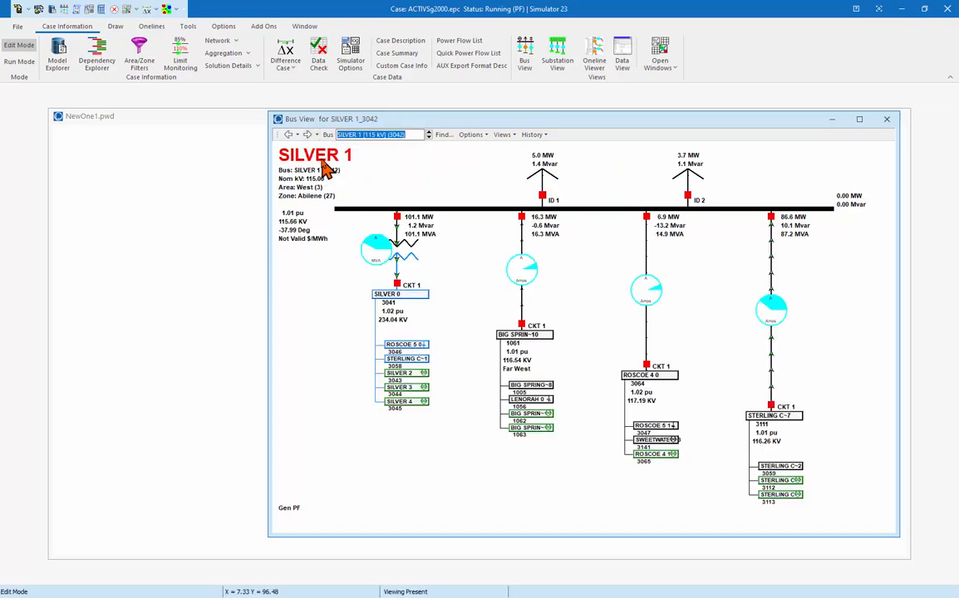
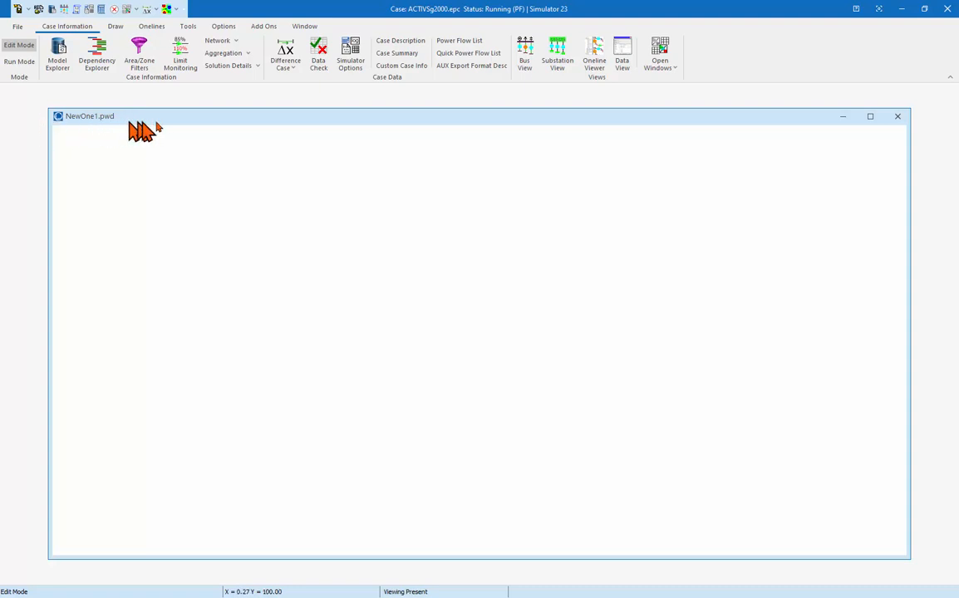
pyautogui.click(16, 28)
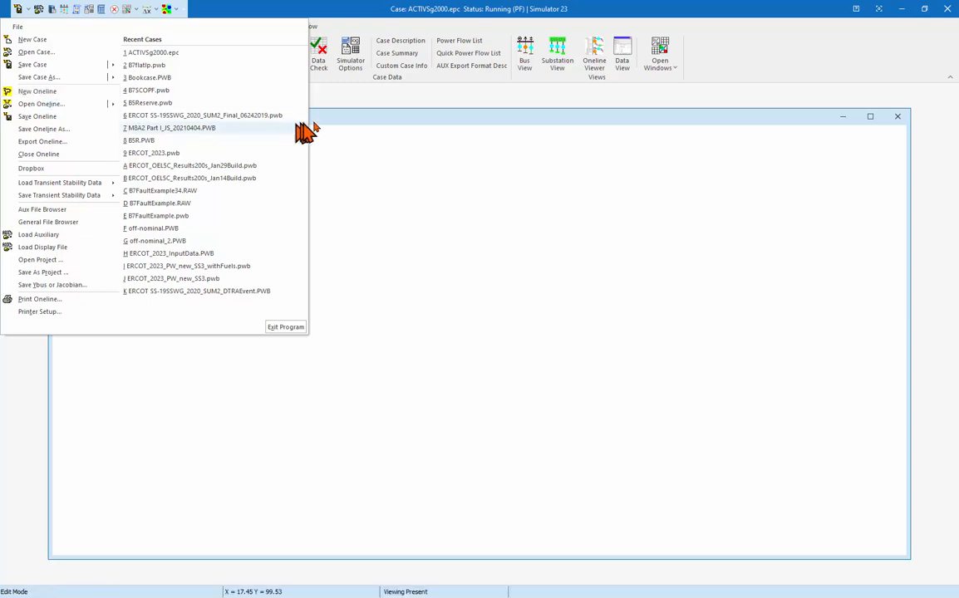
pyautogui.click(345, 127)
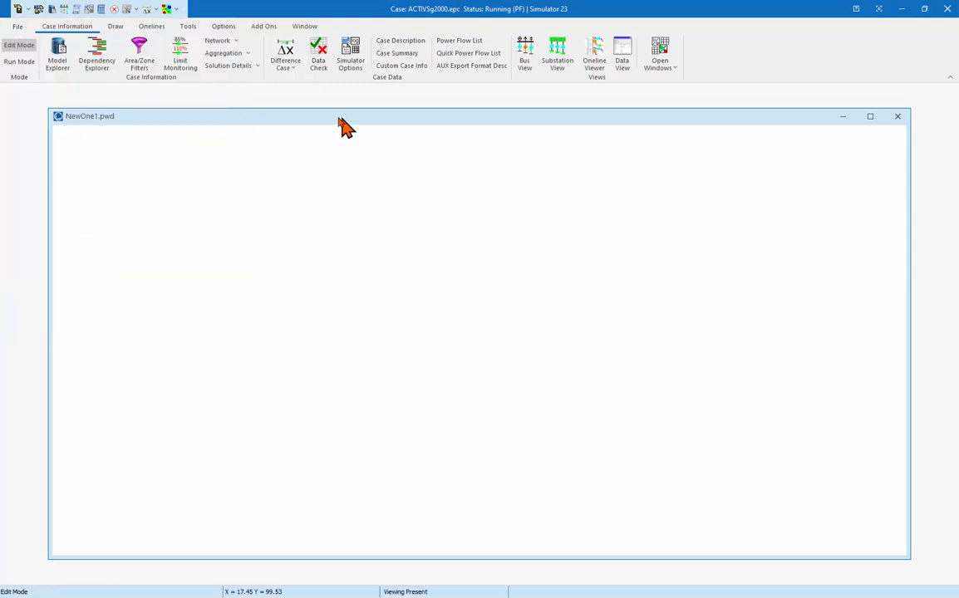
# - Browse the Canada and World lists of the PowerWorld border library, then auto-insert the Texas state border into the blank oneline
pyautogui.click(116, 28)
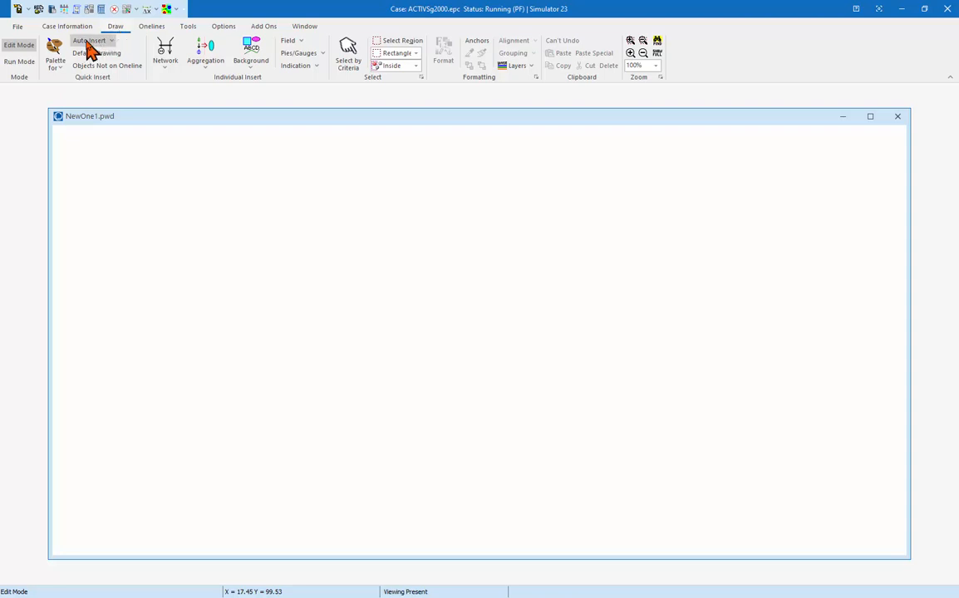
pyautogui.click(91, 42)
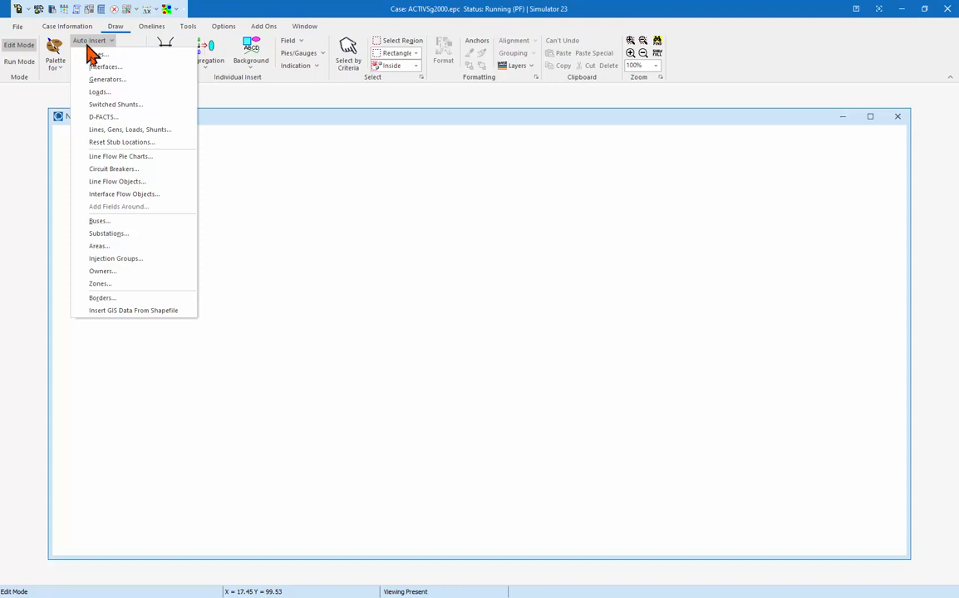
pyautogui.click(100, 297)
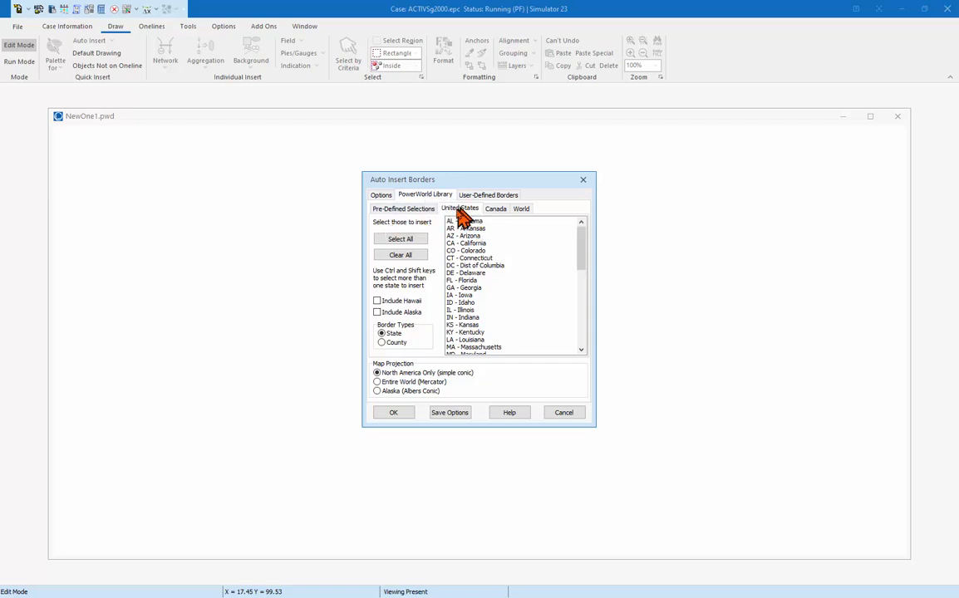
pyautogui.click(495, 208)
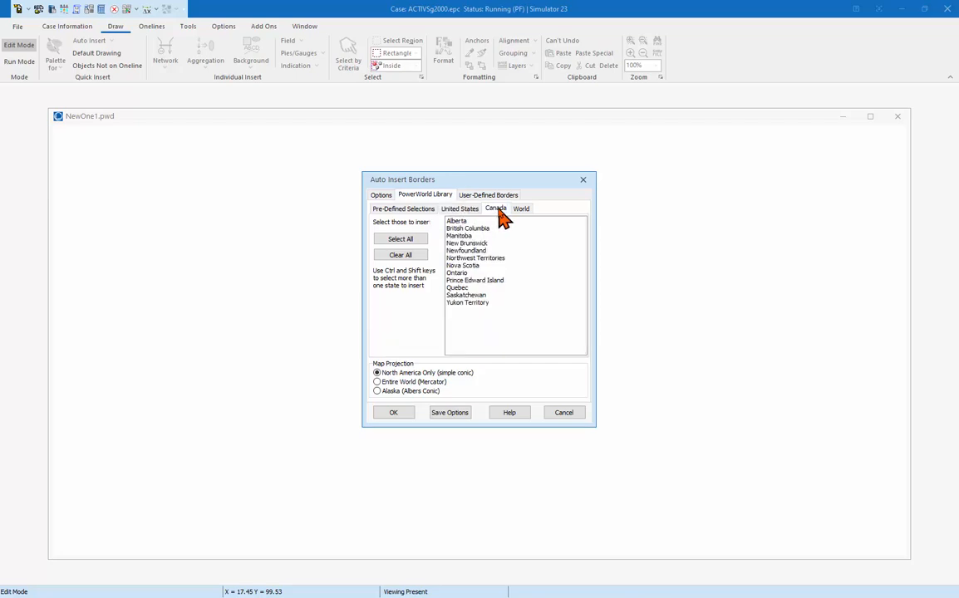
pyautogui.click(524, 210)
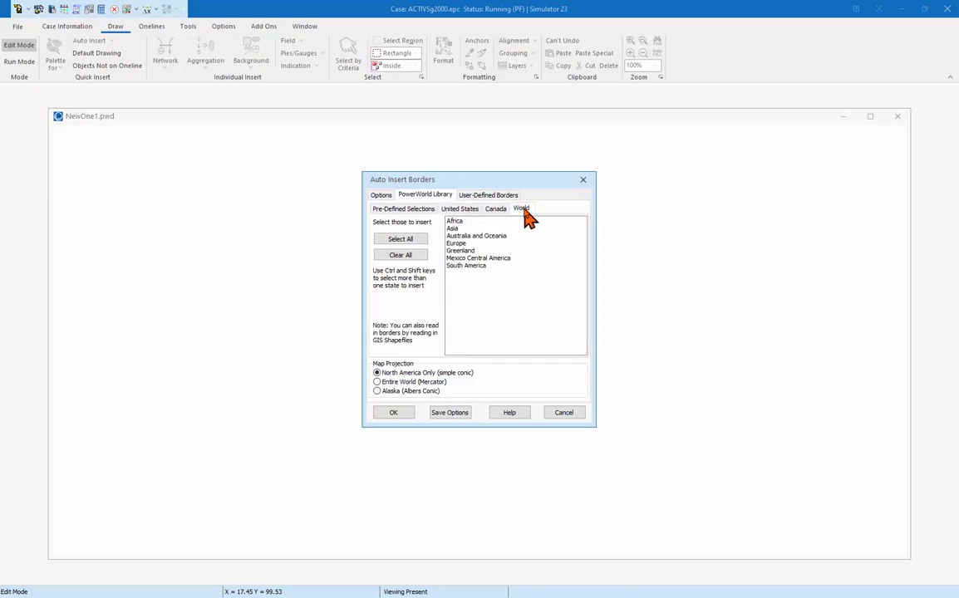
pyautogui.click(461, 211)
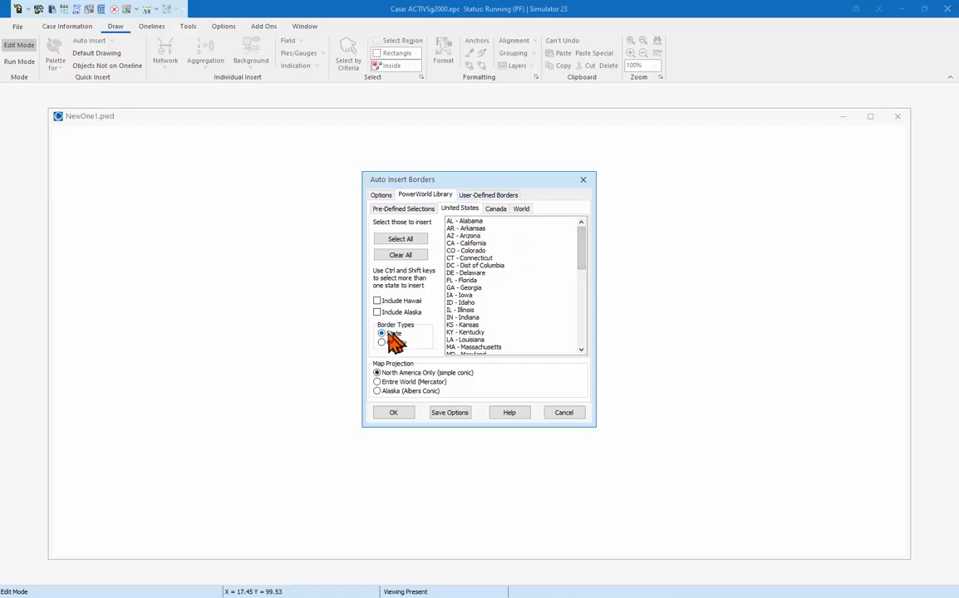
pyautogui.moveTo(584, 249); pyautogui.dragTo(583, 328)
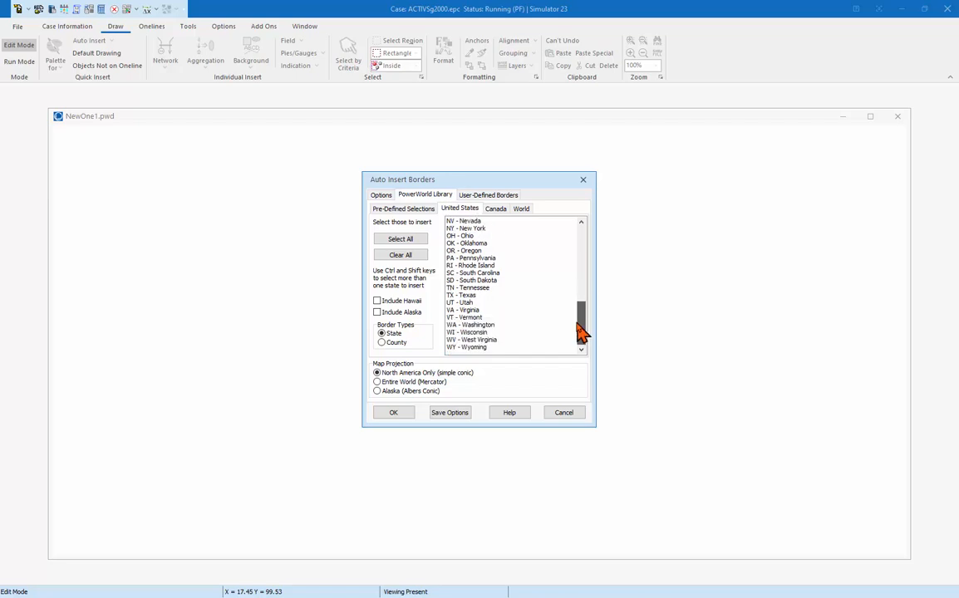
pyautogui.click(463, 295)
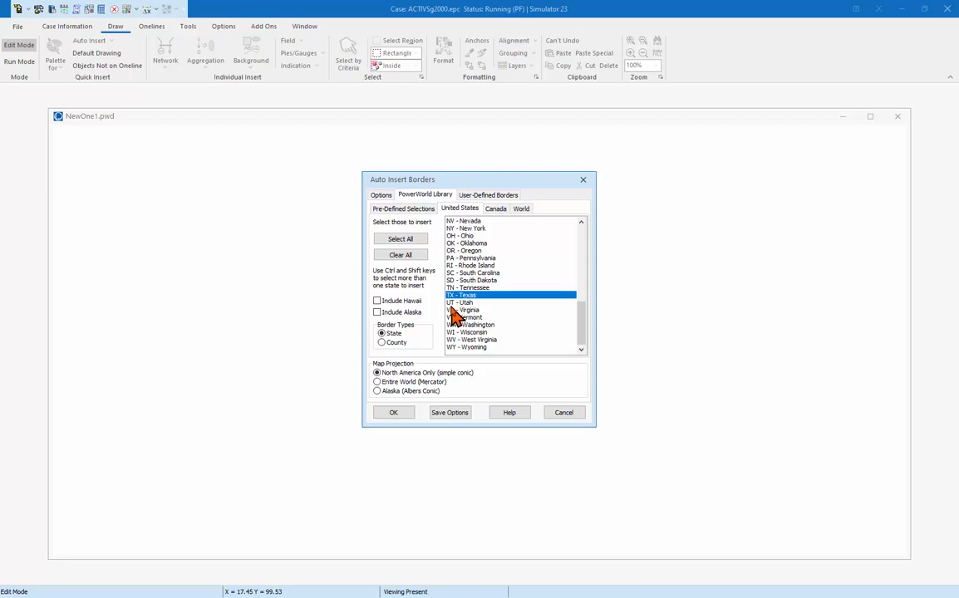
pyautogui.click(396, 413)
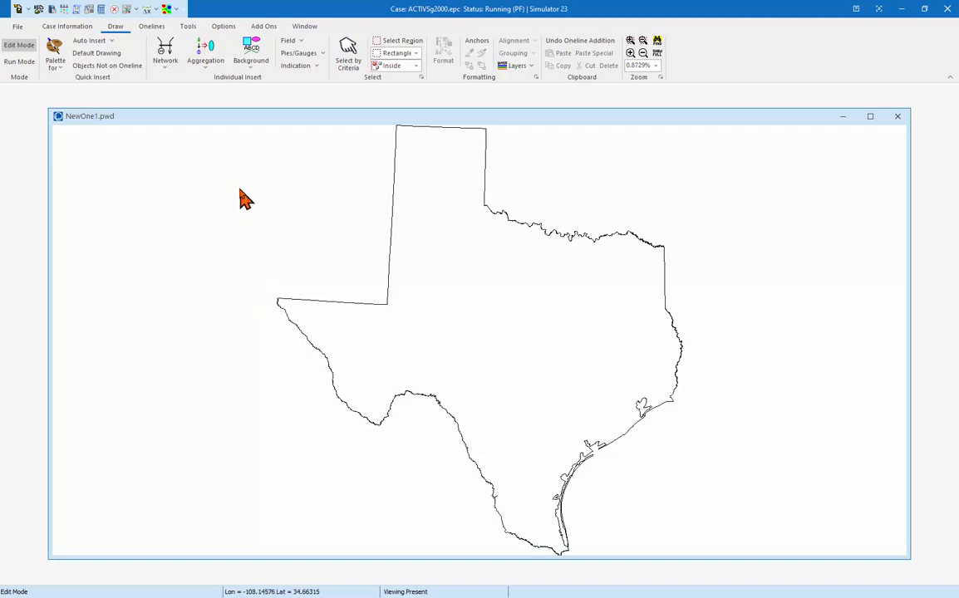
# - Auto-insert the Texas borders again with the County border type
pyautogui.click(99, 43)
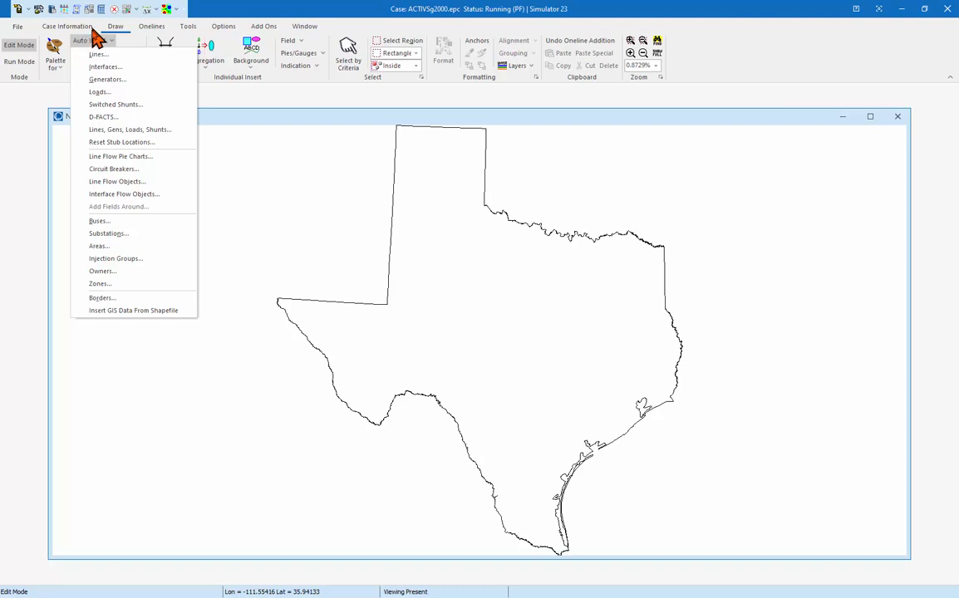
pyautogui.click(108, 300)
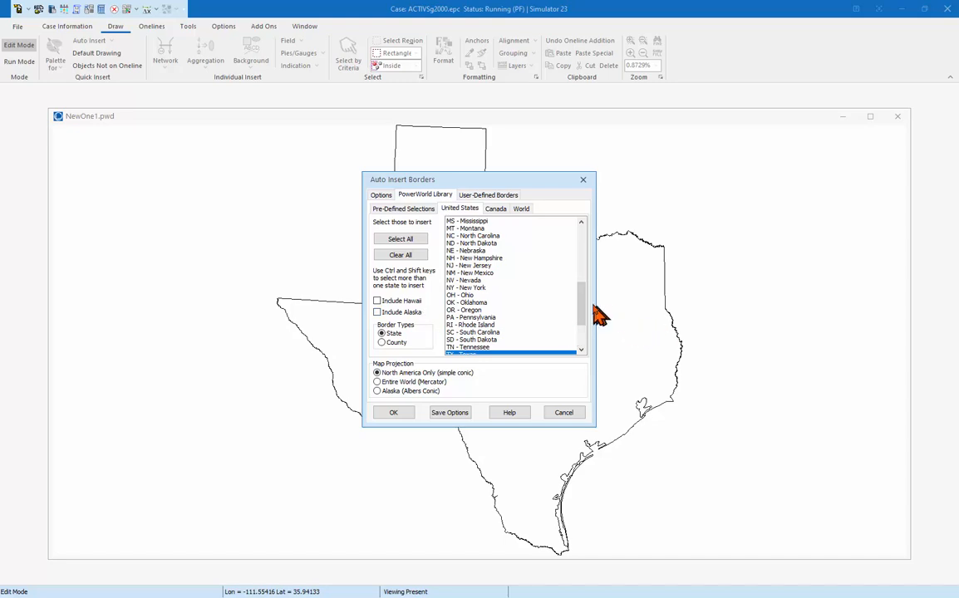
pyautogui.scroll(-3, 579, 342)
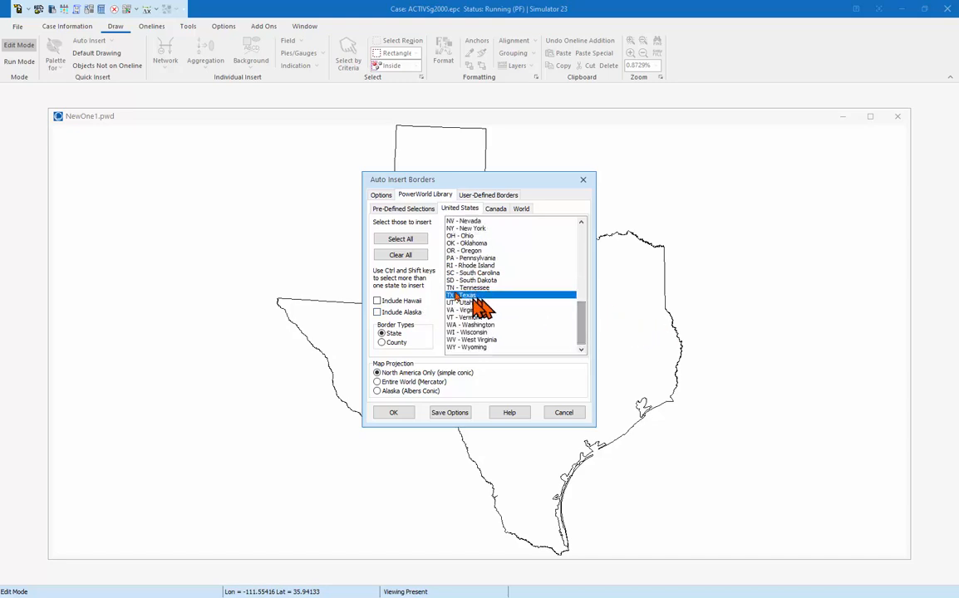
pyautogui.click(382, 342)
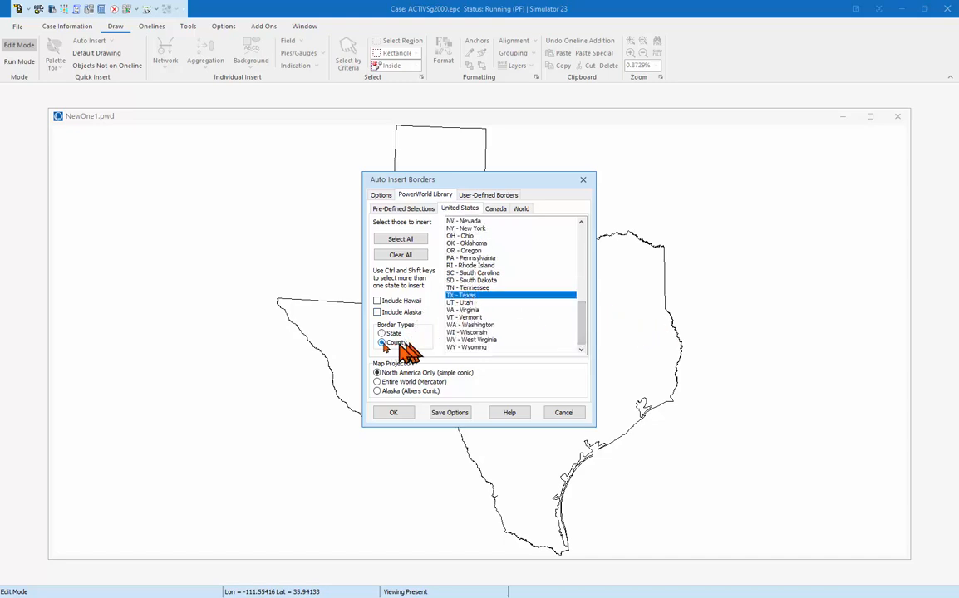
pyautogui.click(397, 418)
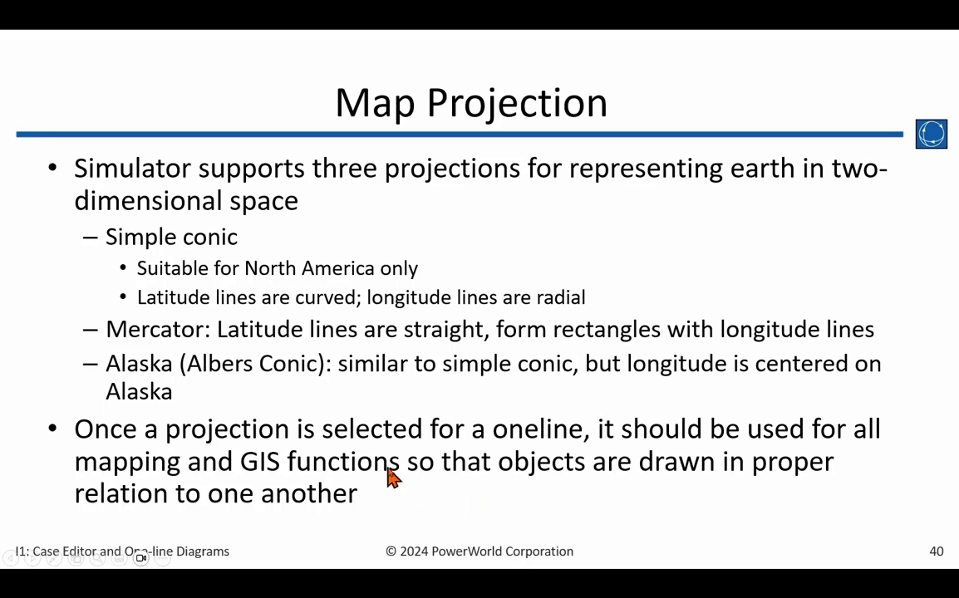
pyautogui.press('Right')
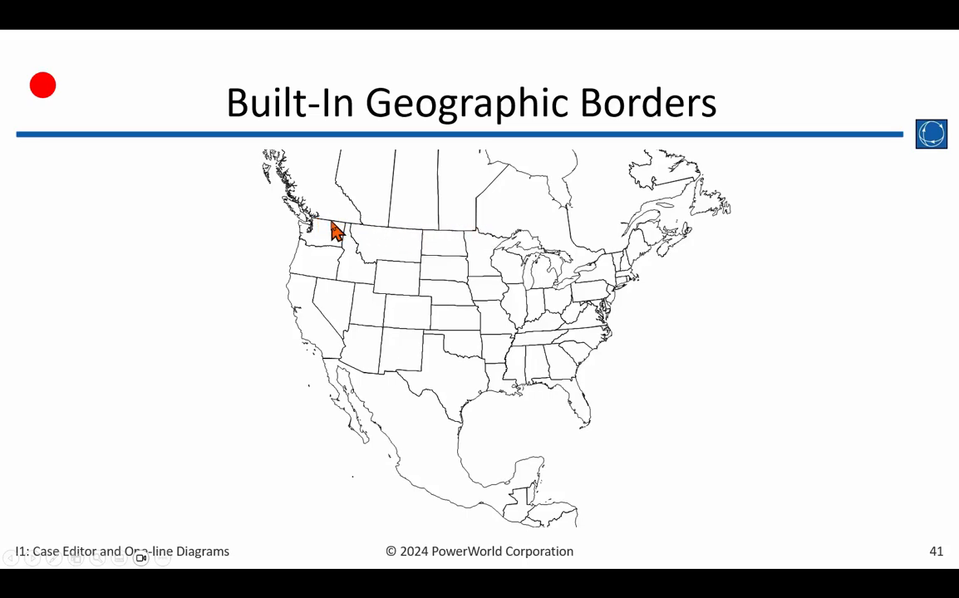
pyautogui.press('Right')
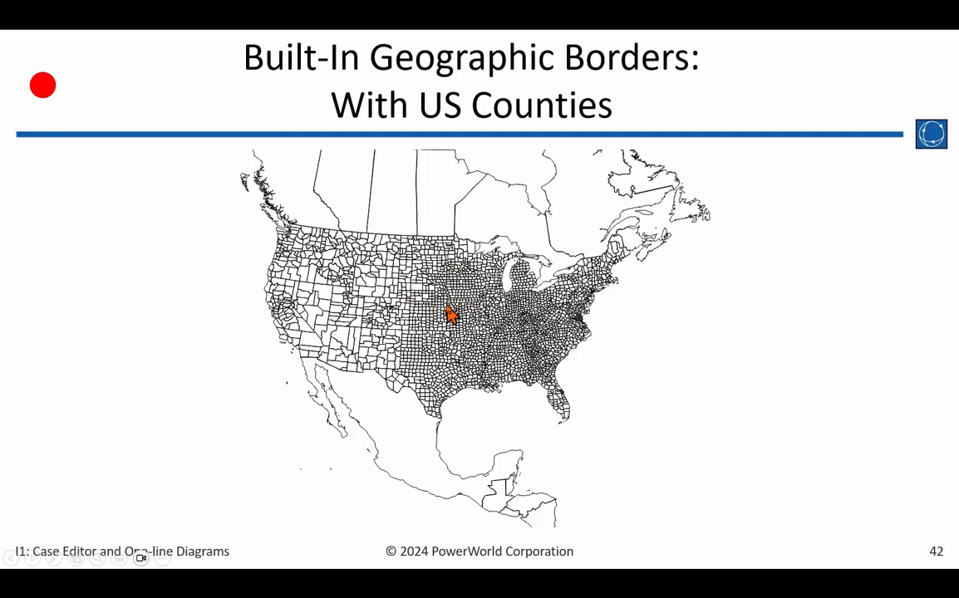
pyautogui.press('Right')
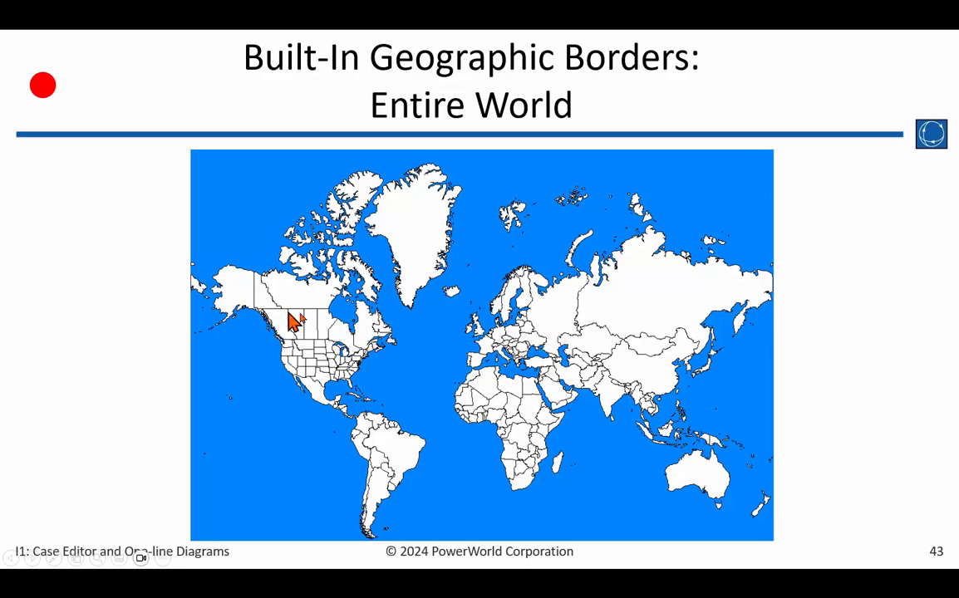
pyautogui.press('Right')
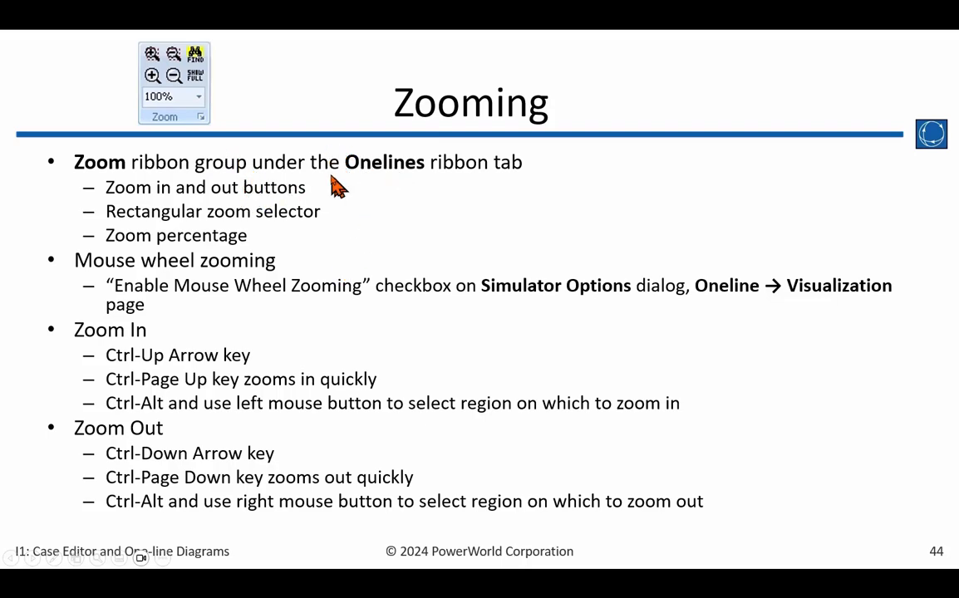
# - Switch back to the Simulator window and zoom the oneline into a rectangular region over west and central Texas
pyautogui.hotkey('alt', 'Tab')
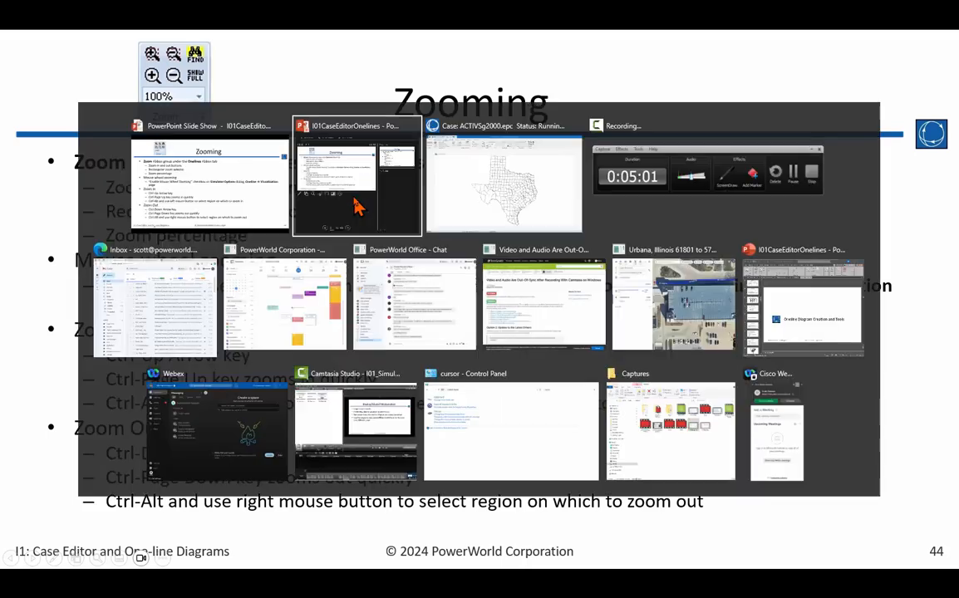
pyautogui.hotkey('alt', 'Tab')
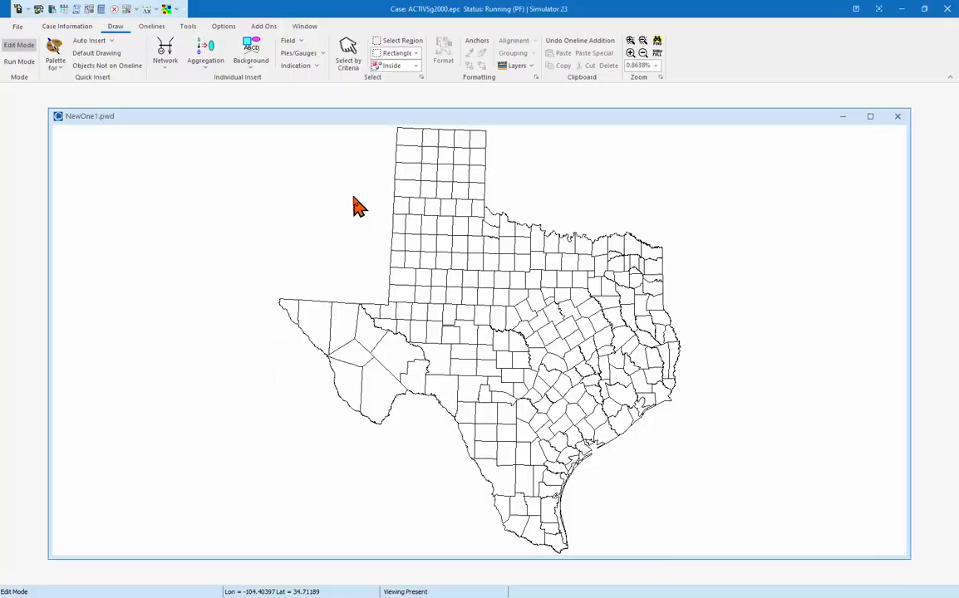
pyautogui.click(151, 27)
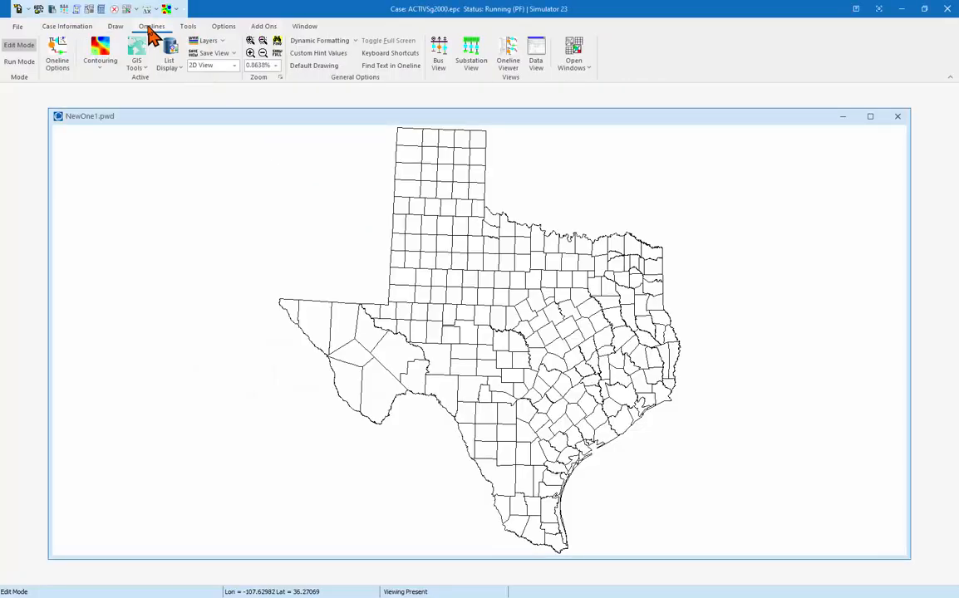
pyautogui.click(250, 40)
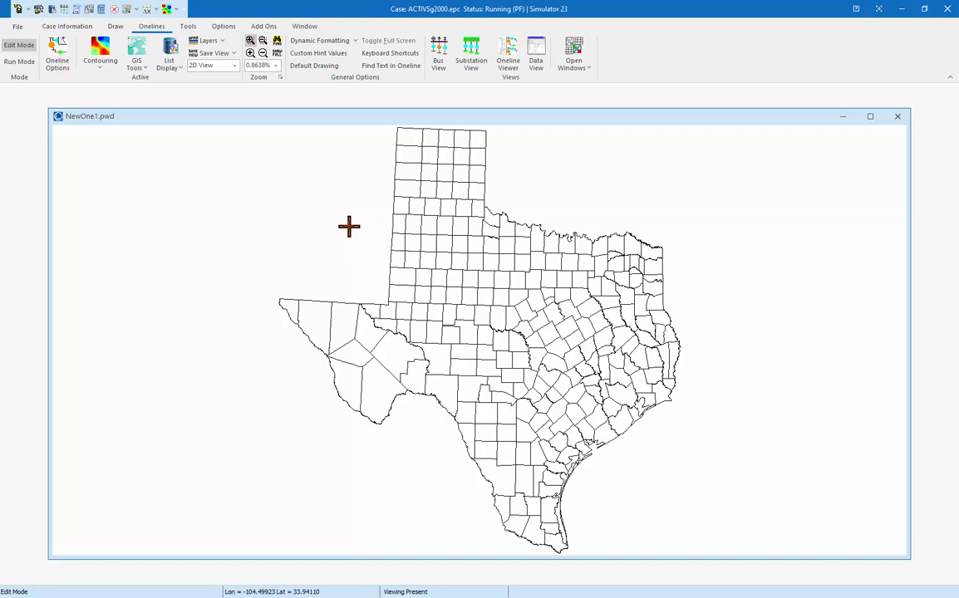
pyautogui.moveTo(349, 226); pyautogui.dragTo(649, 449)
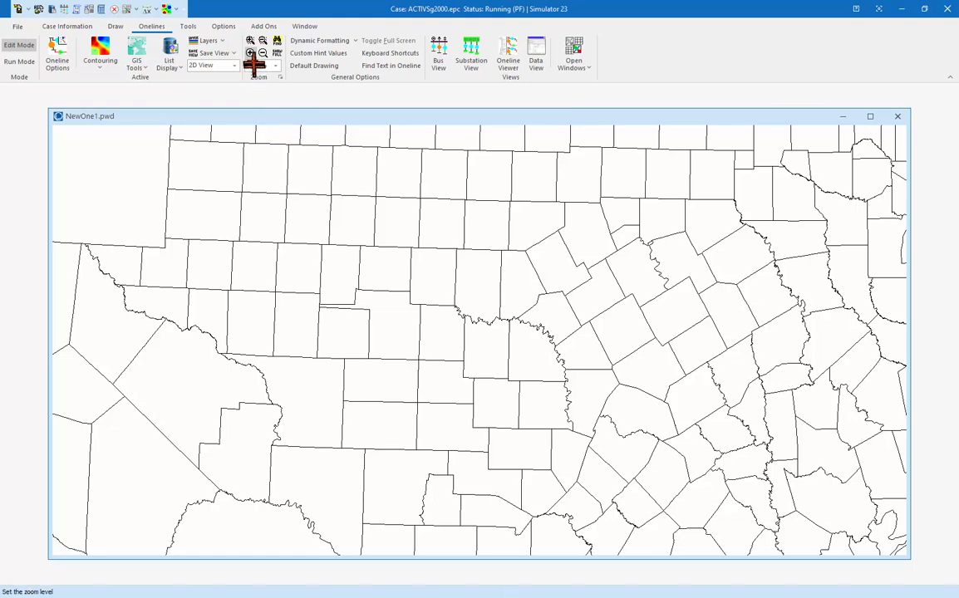
# - Zoom the oneline in and back out by fixed increments over west-central Texas, then fit the full diagram in view
pyautogui.click(398, 282)
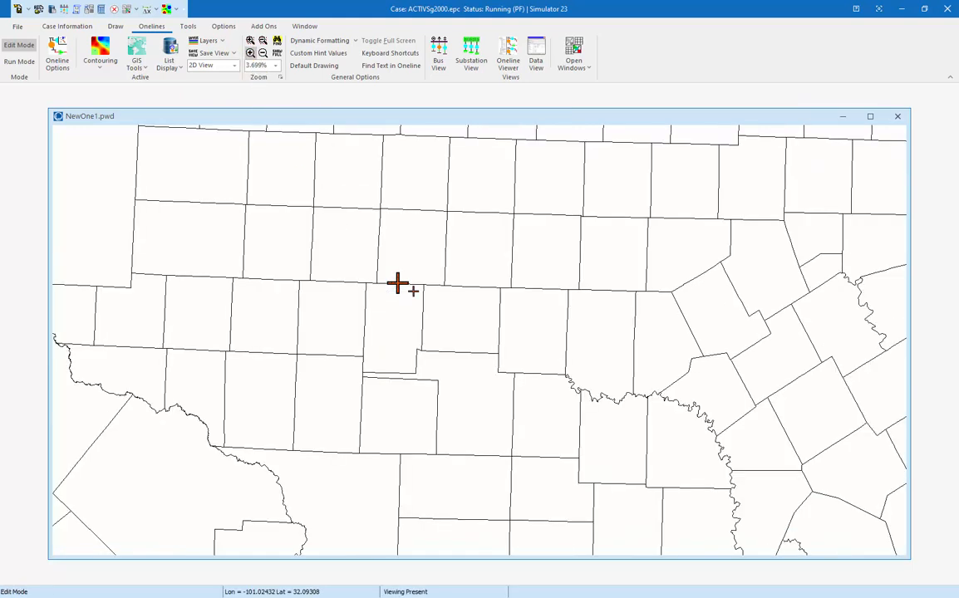
pyautogui.click(400, 280)
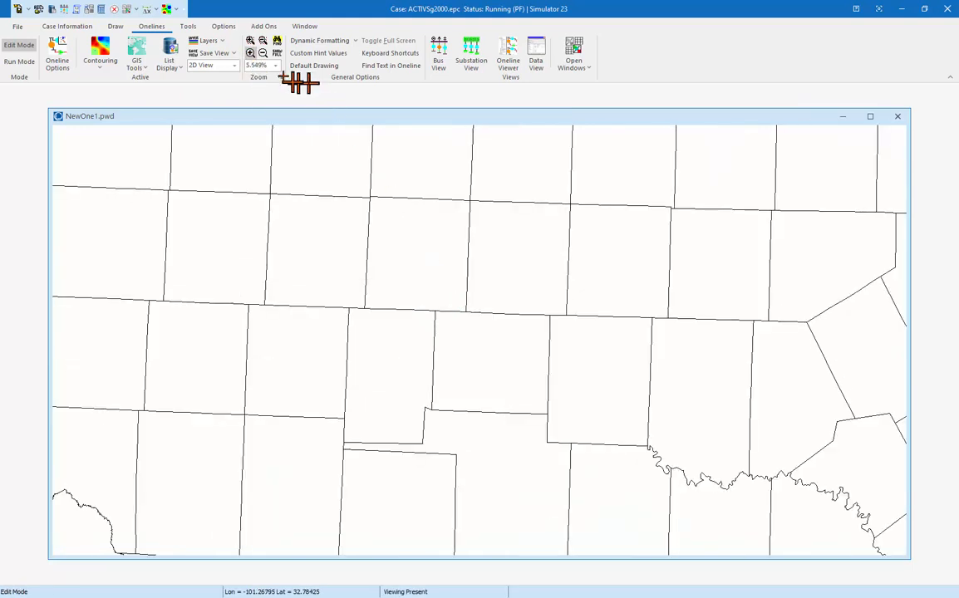
pyautogui.click(727, 243)
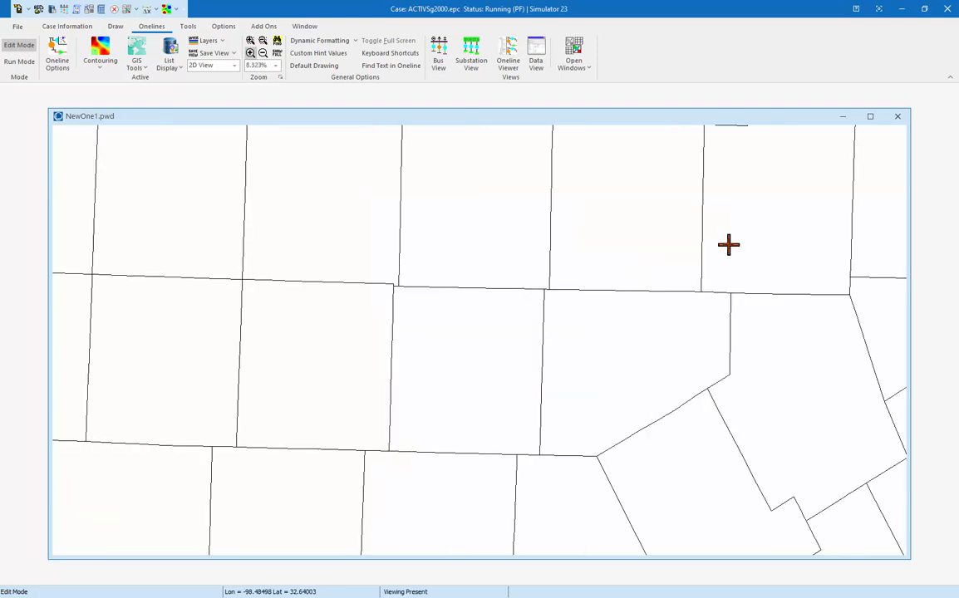
pyautogui.click(262, 52)
pyautogui.click(429, 341)
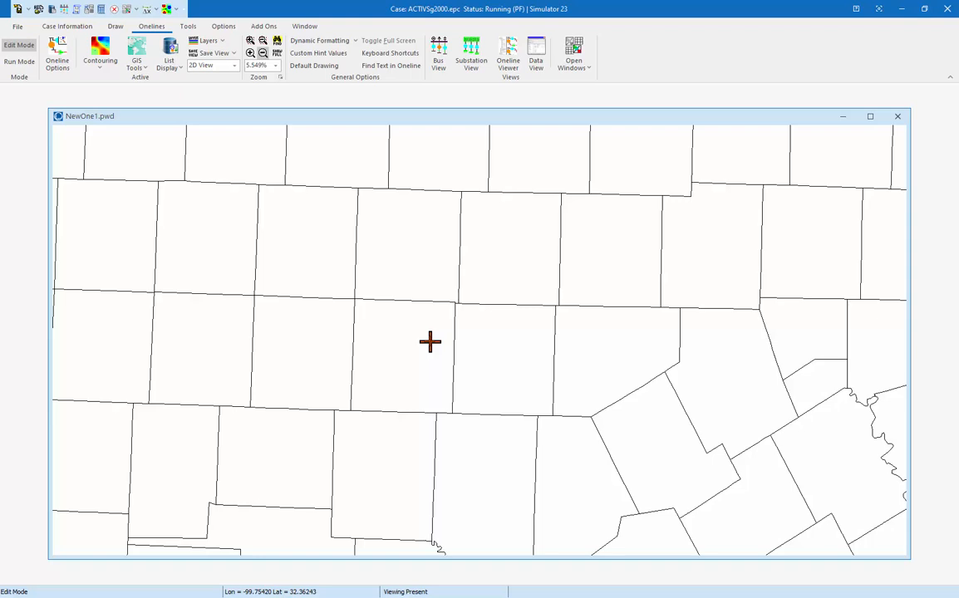
pyautogui.click(429, 341)
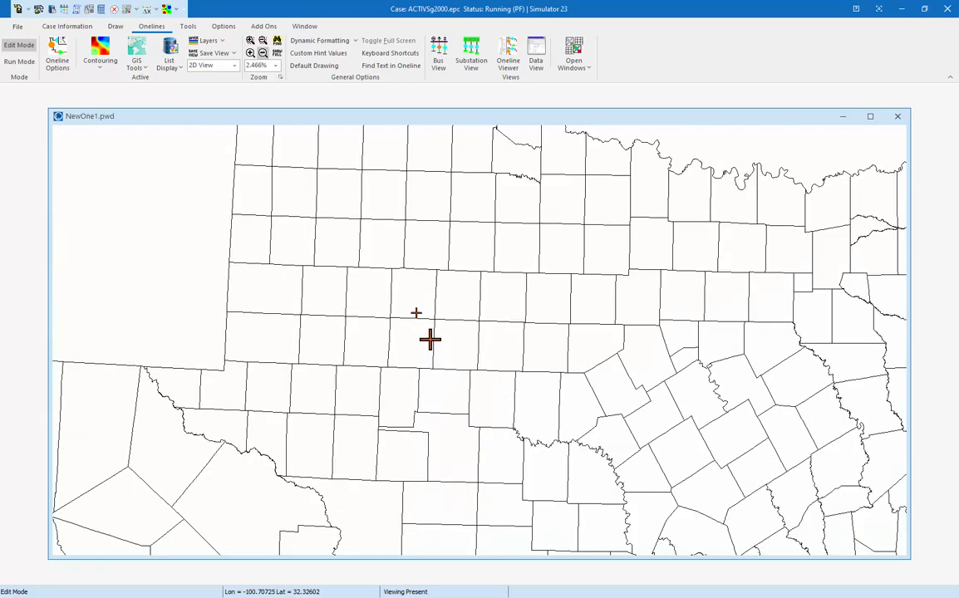
pyautogui.click(277, 52)
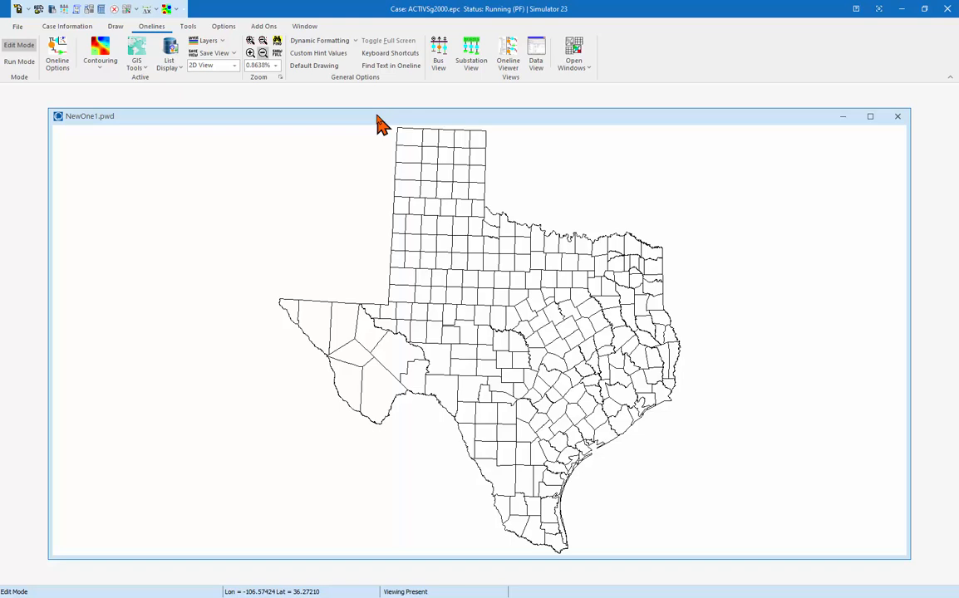
# - Zoom the oneline gradually in and out about its center, ending with most of Texas in view
pyautogui.hotkey('ctrl', 'Up')
pyautogui.hotkey('ctrl', 'Up')
pyautogui.hotkey('ctrl', 'Up')
pyautogui.hotkey('ctrl', 'Up')
pyautogui.hotkey('ctrl', 'Up')
pyautogui.hotkey('ctrl', 'Up')
pyautogui.hotkey('ctrl', 'Up')
pyautogui.hotkey('ctrl', 'Up')
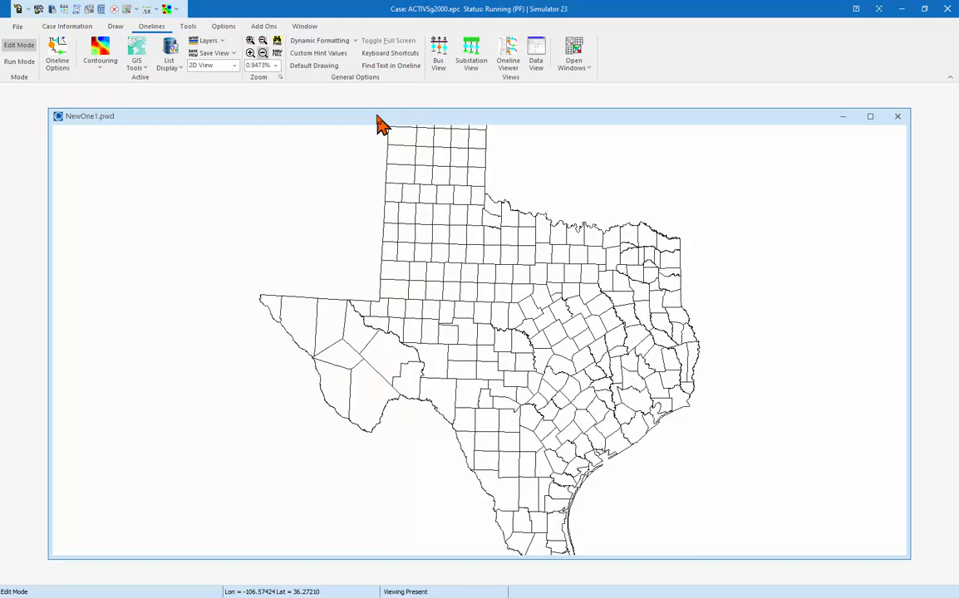
pyautogui.hotkey('ctrl', 'Up')
pyautogui.hotkey('ctrl', 'Up')
pyautogui.hotkey('ctrl', 'Up')
pyautogui.hotkey('ctrl', 'Up')
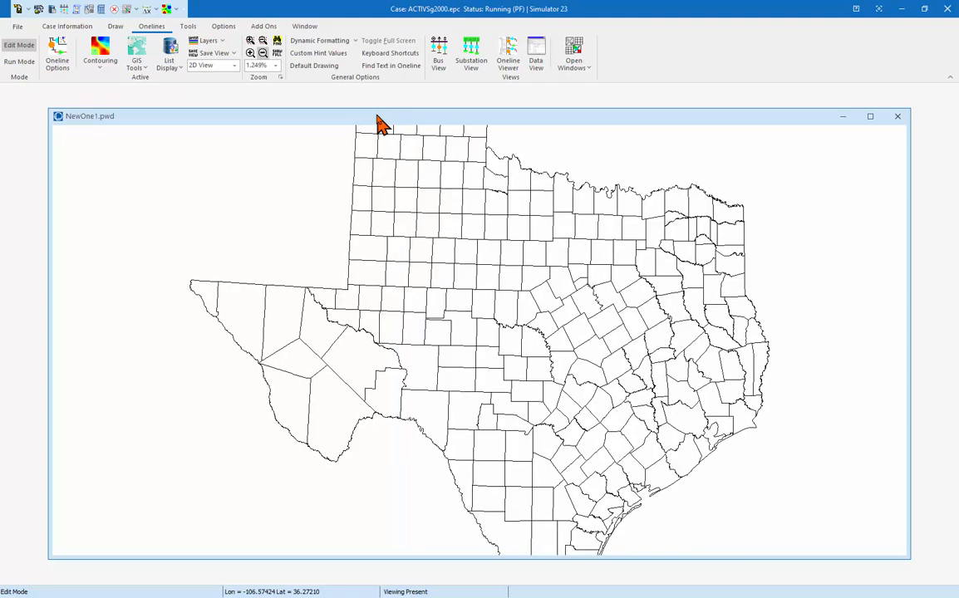
pyautogui.hotkey('ctrl', 'Up')
pyautogui.hotkey('ctrl', 'Up')
pyautogui.hotkey('ctrl', 'Up')
pyautogui.hotkey('ctrl', 'Up')
pyautogui.hotkey('ctrl', 'Up')
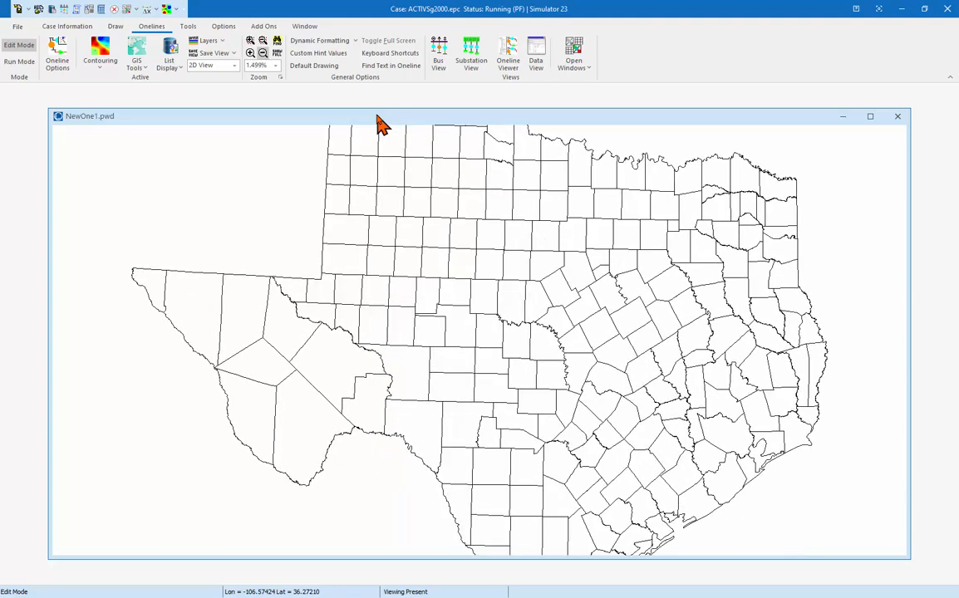
pyautogui.hotkey('ctrl', 'Up')
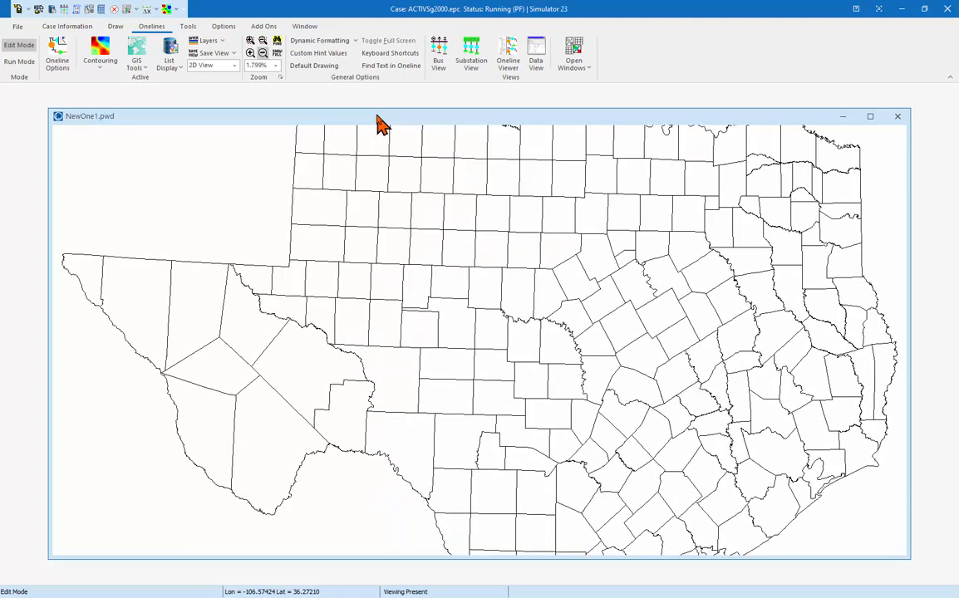
pyautogui.hotkey('ctrl', 'Down')
pyautogui.hotkey('ctrl', 'Down')
pyautogui.hotkey('ctrl', 'Down')
pyautogui.hotkey('ctrl', 'Down')
pyautogui.hotkey('ctrl', 'Down')
pyautogui.hotkey('ctrl', 'Down')
pyautogui.hotkey('ctrl', 'Down')
pyautogui.hotkey('ctrl', 'Down')
pyautogui.hotkey('ctrl', 'Down')
pyautogui.hotkey('ctrl', 'Down')
pyautogui.hotkey('ctrl', 'Down')
pyautogui.hotkey('ctrl', 'Down')
pyautogui.hotkey('ctrl', 'Down')
pyautogui.hotkey('ctrl', 'Down')
pyautogui.hotkey('ctrl', 'Down')
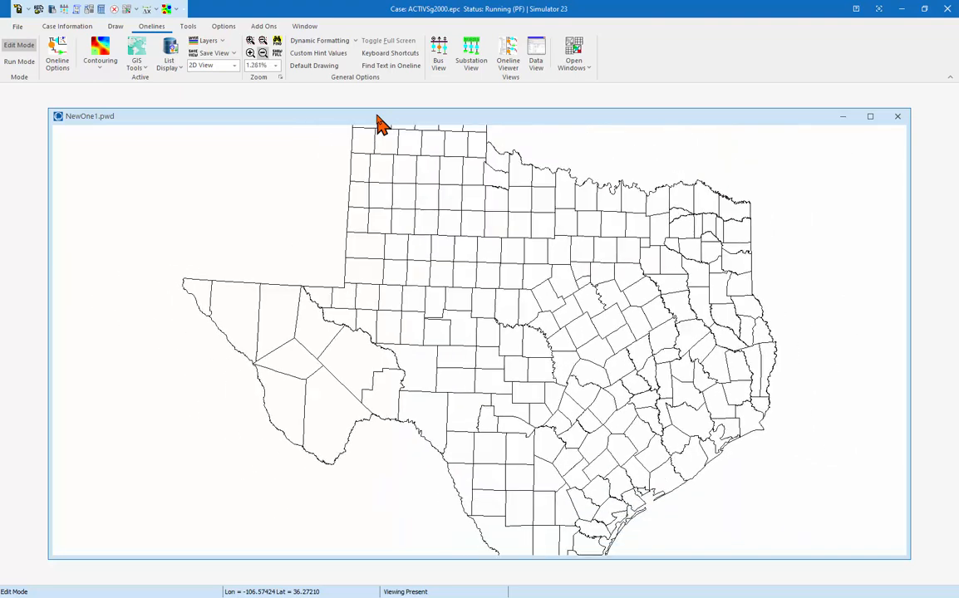
pyautogui.hotkey('ctrl', 'Down')
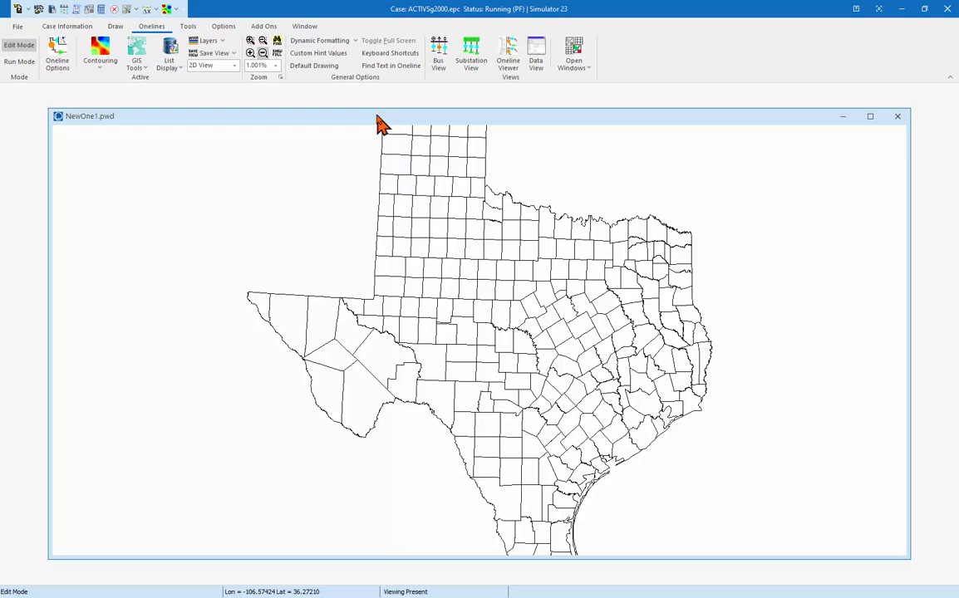
pyautogui.hotkey('ctrl', 'Up')
pyautogui.hotkey('ctrl', 'Up')
pyautogui.hotkey('ctrl', 'Up')
pyautogui.hotkey('ctrl', 'Up')
pyautogui.hotkey('ctrl', 'Up')
pyautogui.hotkey('ctrl', 'Up')
pyautogui.hotkey('ctrl', 'Up')
pyautogui.hotkey('ctrl', 'Up')
pyautogui.hotkey('ctrl', 'Up')
pyautogui.hotkey('ctrl', 'Up')
pyautogui.hotkey('ctrl', 'Up')
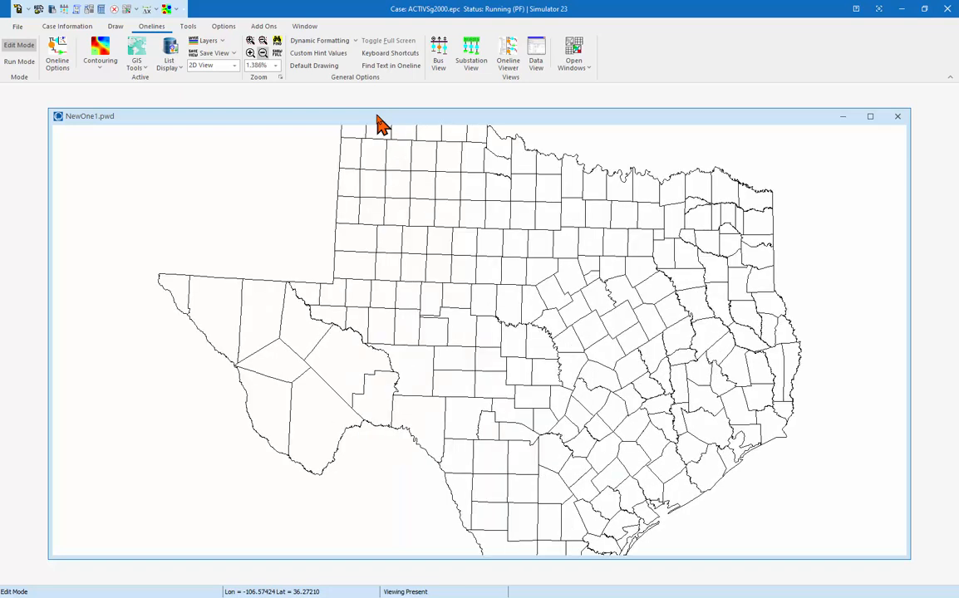
pyautogui.hotkey('ctrl', 'Up')
pyautogui.hotkey('ctrl', 'Up')
pyautogui.hotkey('ctrl', 'Up')
pyautogui.hotkey('ctrl', 'Up')
pyautogui.hotkey('ctrl', 'Up')
pyautogui.hotkey('ctrl', 'Up')
pyautogui.hotkey('ctrl', 'Up')
pyautogui.hotkey('ctrl', 'Up')
pyautogui.hotkey('ctrl', 'Up')
pyautogui.hotkey('ctrl', 'Up')
pyautogui.hotkey('ctrl', 'Up')
pyautogui.hotkey('ctrl', 'Down')
pyautogui.hotkey('ctrl', 'Down')
pyautogui.hotkey('ctrl', 'Down')
pyautogui.hotkey('ctrl', 'Down')
pyautogui.hotkey('ctrl', 'Down')
pyautogui.hotkey('ctrl', 'Down')
pyautogui.hotkey('ctrl', 'Down')
pyautogui.hotkey('ctrl', 'Down')
pyautogui.hotkey('ctrl', 'Down')
pyautogui.hotkey('ctrl', 'Down')
pyautogui.hotkey('ctrl', 'Down')
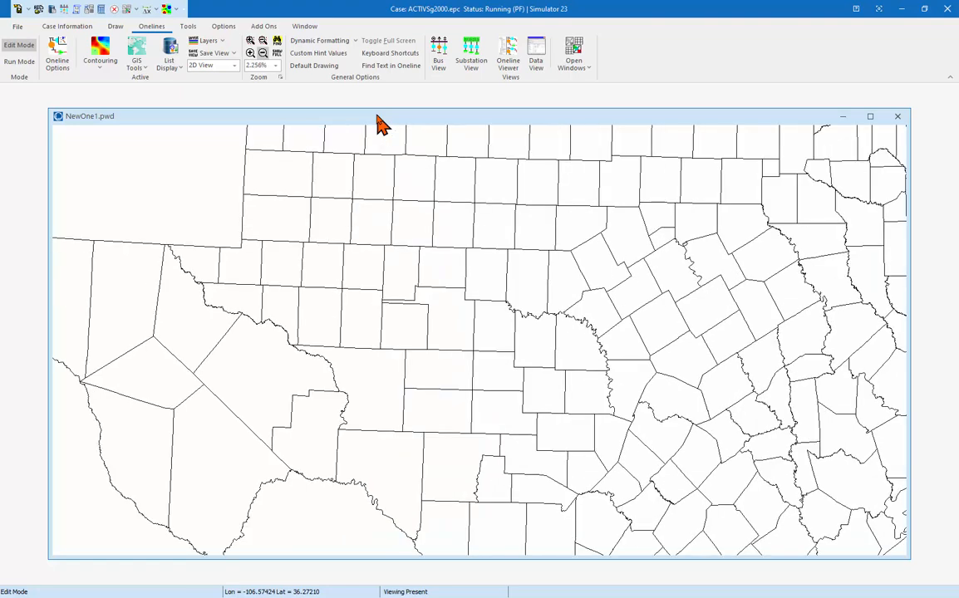
pyautogui.hotkey('ctrl', 'Down')
pyautogui.hotkey('ctrl', 'Down')
pyautogui.hotkey('ctrl', 'Down')
pyautogui.hotkey('ctrl', 'Down')
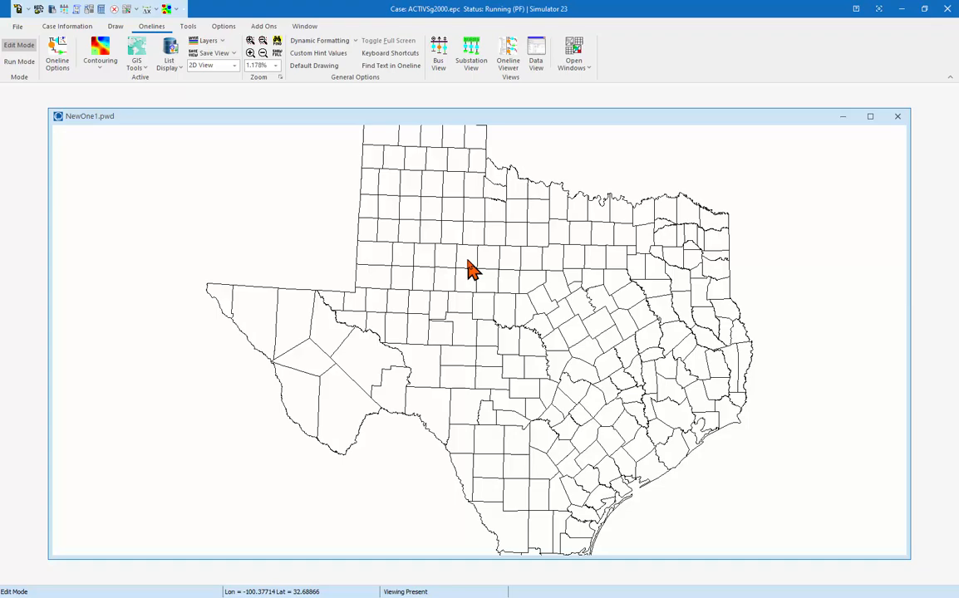
# - Pan the oneline freely and in small increments in all four directions, ending with Texas roughly centered in view
pyautogui.moveTo(469, 268); pyautogui.dragTo(462, 302)
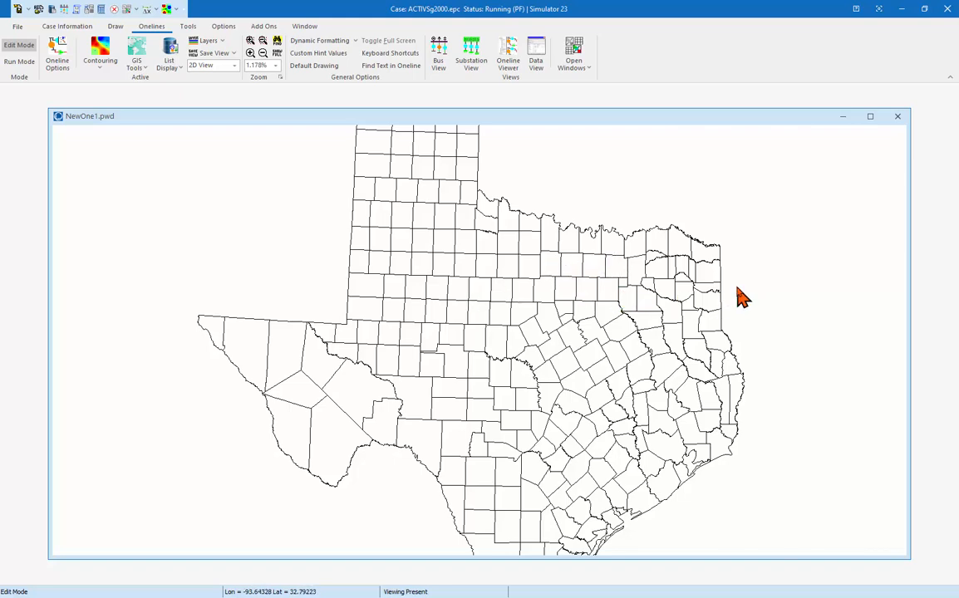
pyautogui.press('Right')
pyautogui.press('Right')
pyautogui.press('Right')
pyautogui.press('Right')
pyautogui.press('Right')
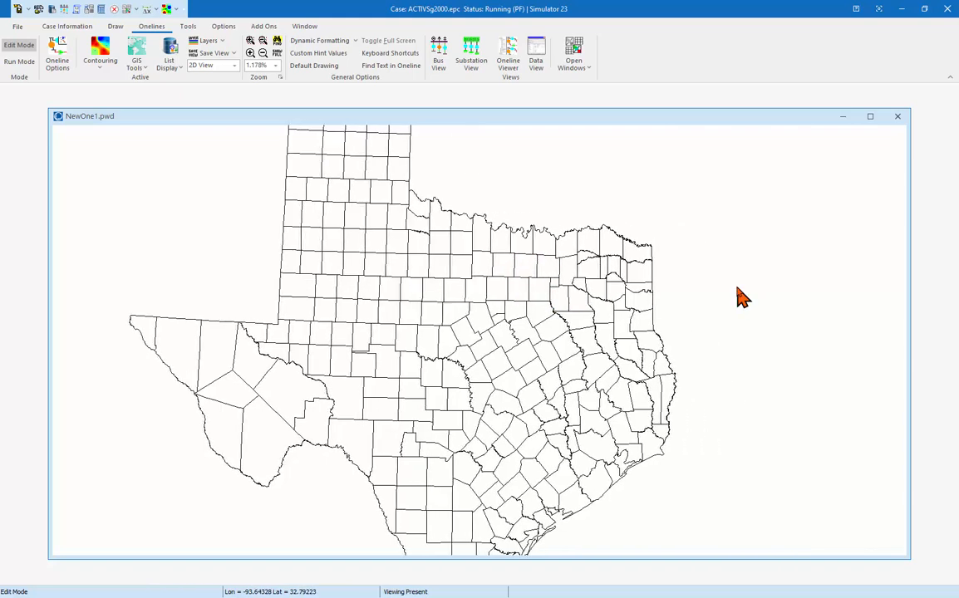
pyautogui.press('Right')
pyautogui.press('Right')
pyautogui.press('Right')
pyautogui.press('Left')
pyautogui.press('Left')
pyautogui.press('Left')
pyautogui.press('Left')
pyautogui.press('Left')
pyautogui.press('Left')
pyautogui.press('Left')
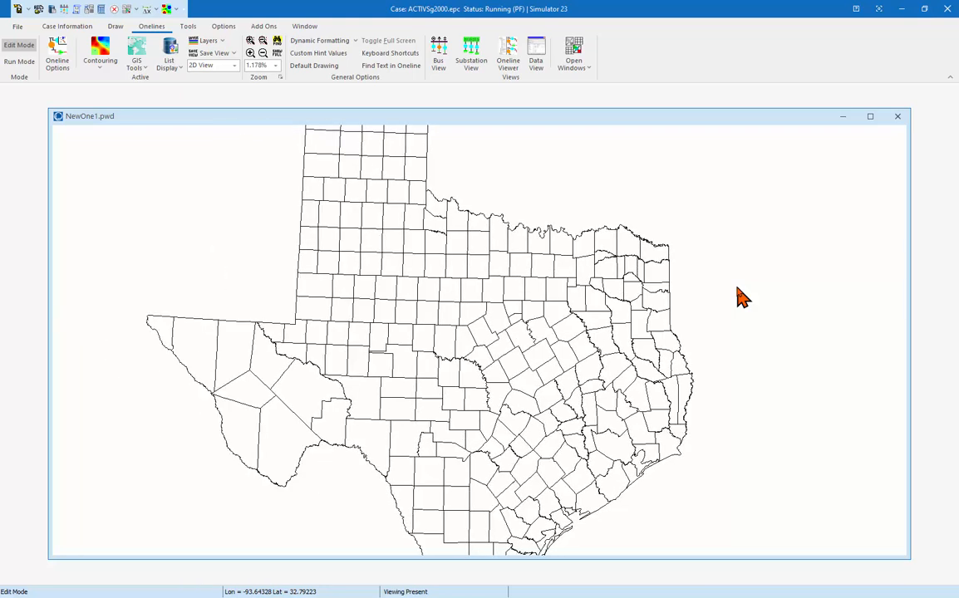
pyautogui.press('Left')
pyautogui.press('Left')
pyautogui.press('Up')
pyautogui.press('Up')
pyautogui.press('Up')
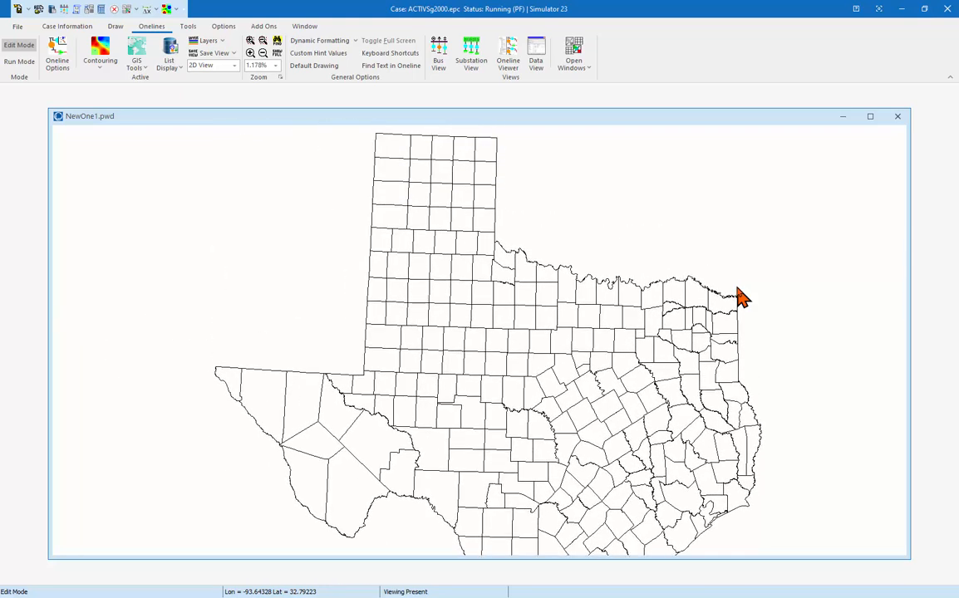
pyautogui.press('Down')
pyautogui.press('Down')
pyautogui.press('Down')
pyautogui.press('Down')
pyautogui.press('Down')
pyautogui.press('Down')
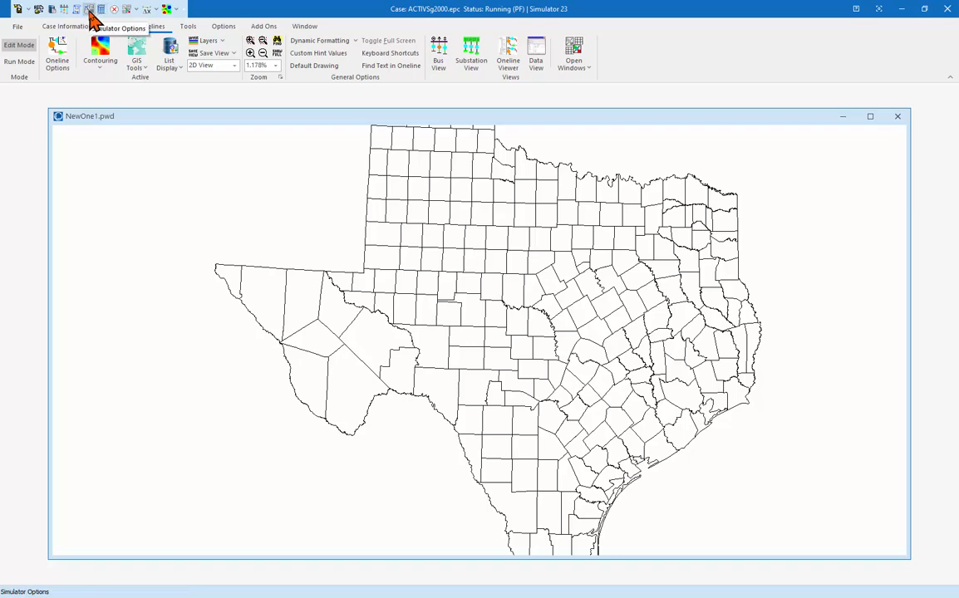
# - Examine the Enable Mouse Wheel Zooming setting in the oneline visualization options of Simulator Options, discarding any changes
pyautogui.click(188, 27)
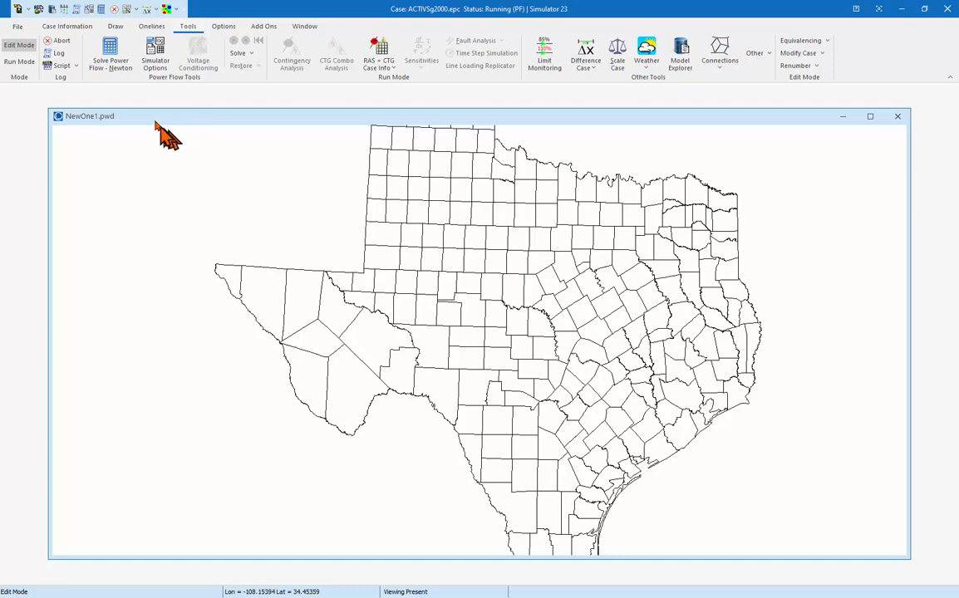
pyautogui.click(155, 55)
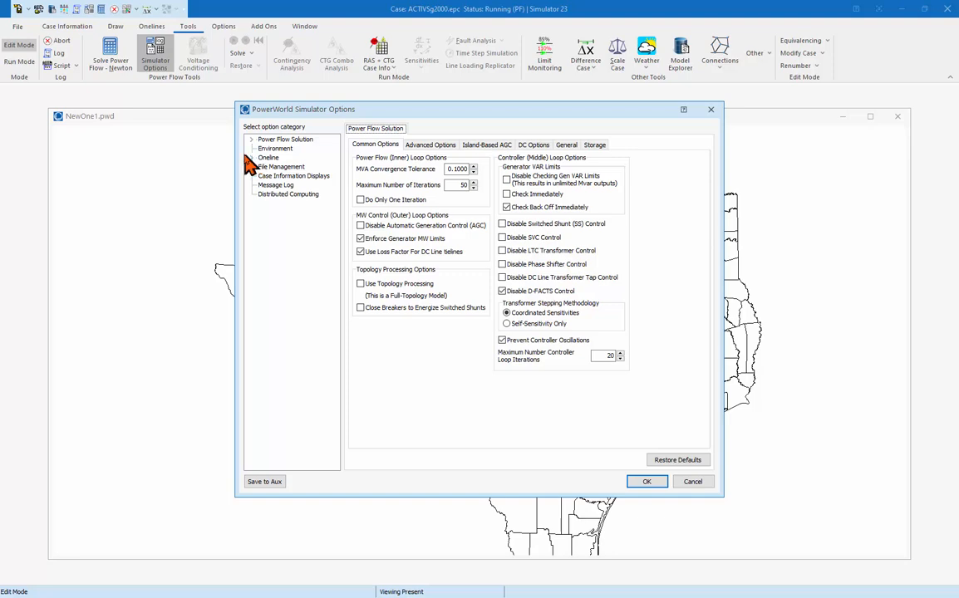
pyautogui.click(250, 157)
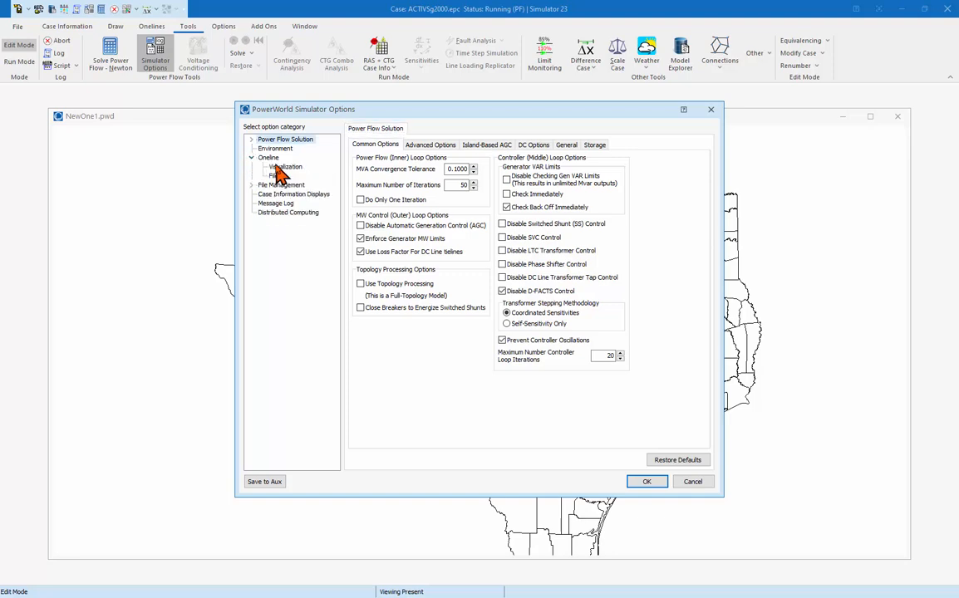
pyautogui.click(283, 168)
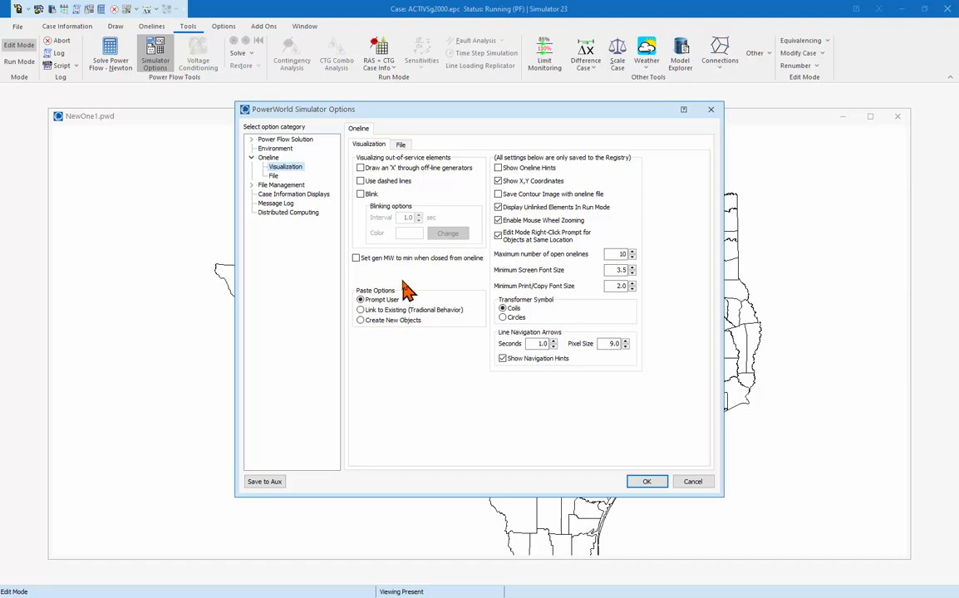
pyautogui.click(498, 221)
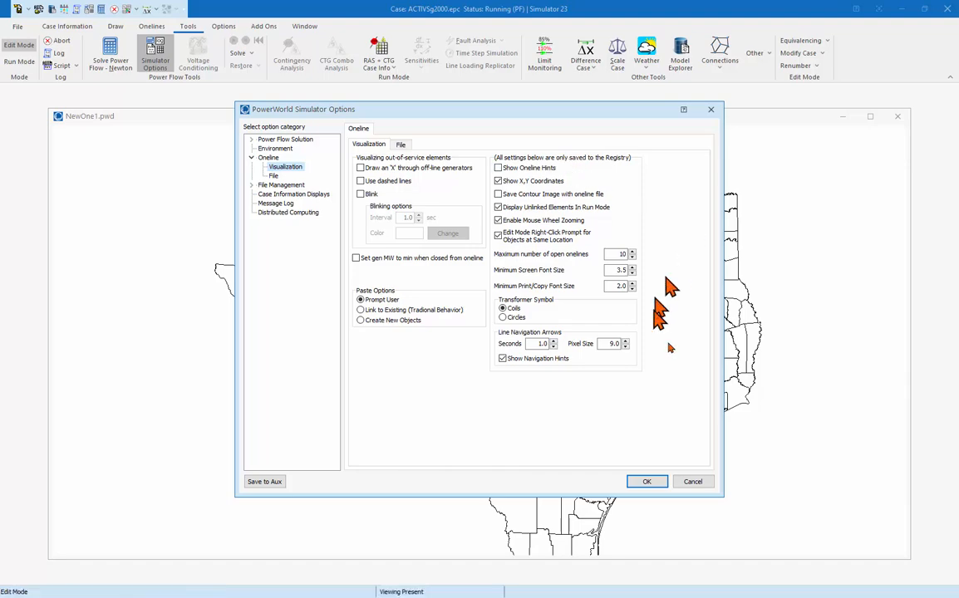
pyautogui.click(692, 482)
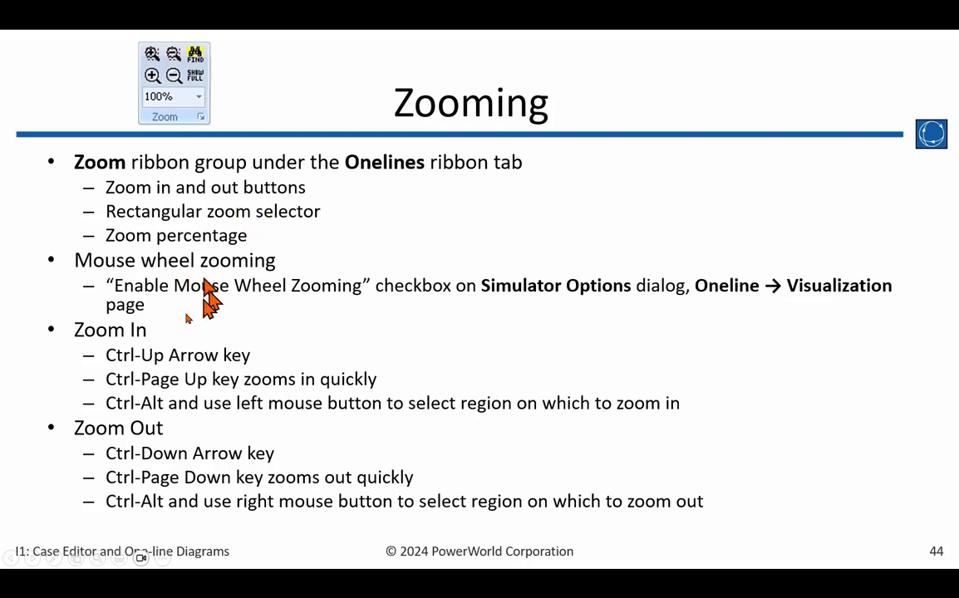
pyautogui.press('Right')
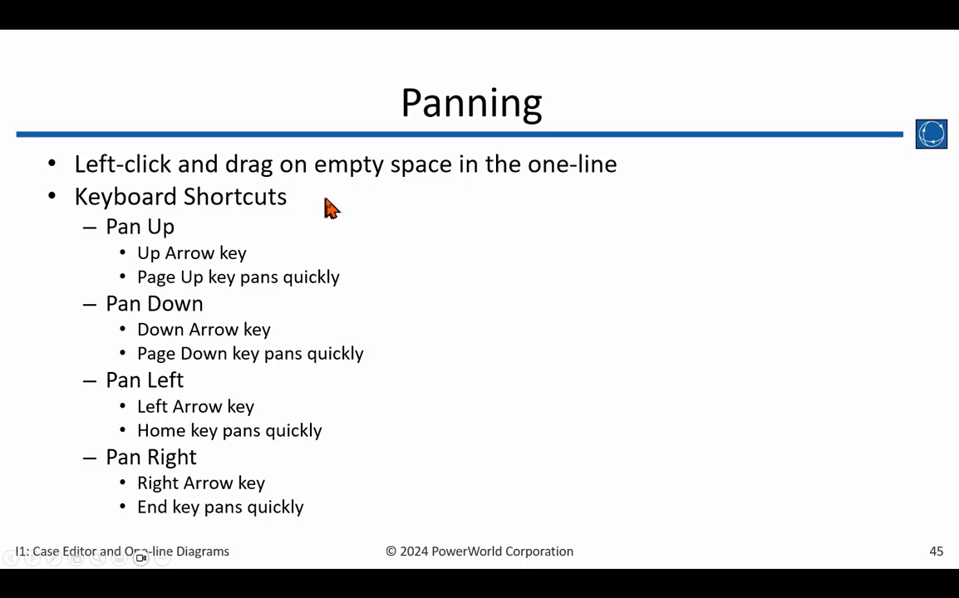
pyautogui.press('Right')
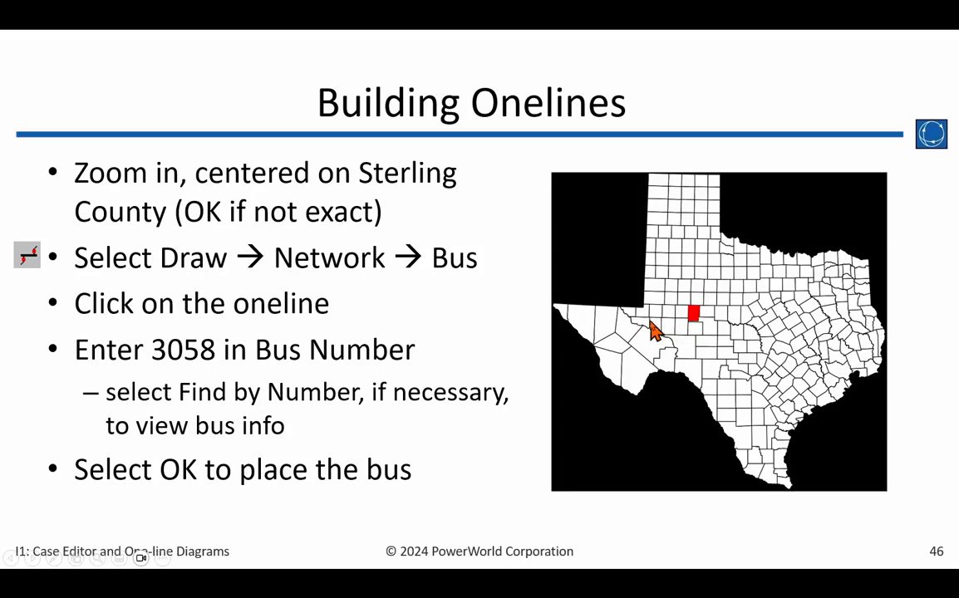
# - Switch to PowerWorld Simulator and place existing bus 3058 in the upper part of Sterling County on the oneline, looking it up by number
pyautogui.hotkey('alt', 'Tab')
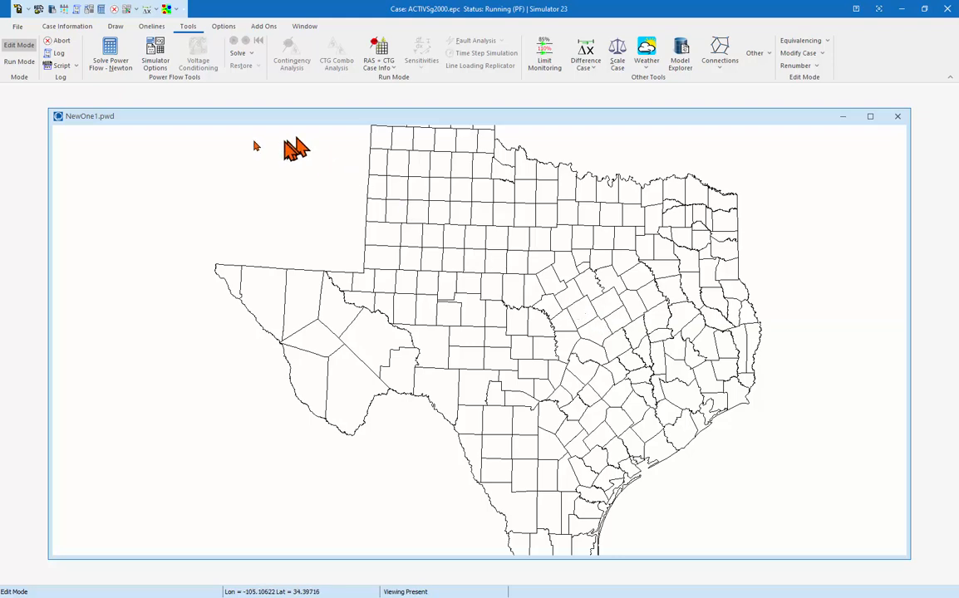
pyautogui.click(150, 26)
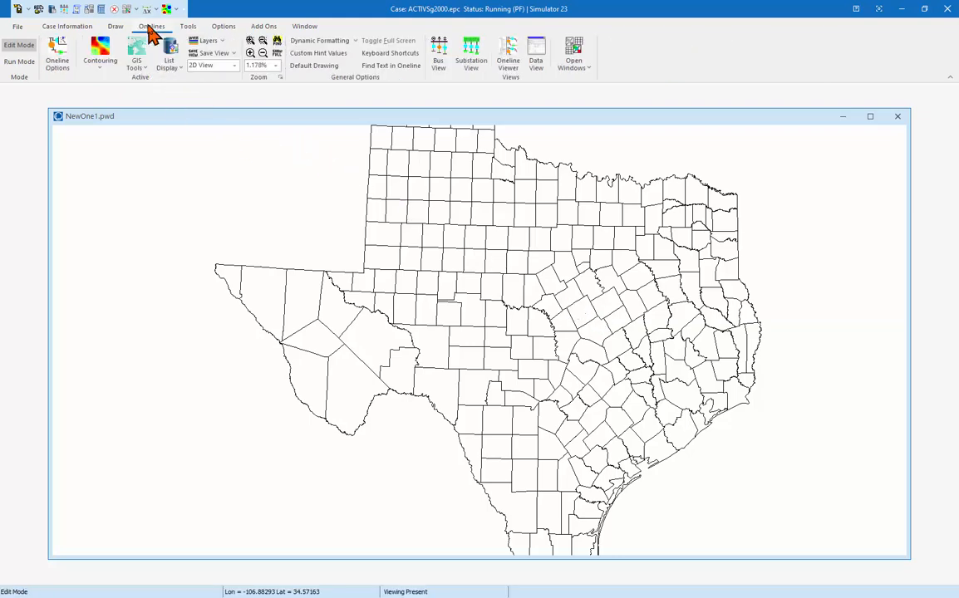
pyautogui.click(251, 41)
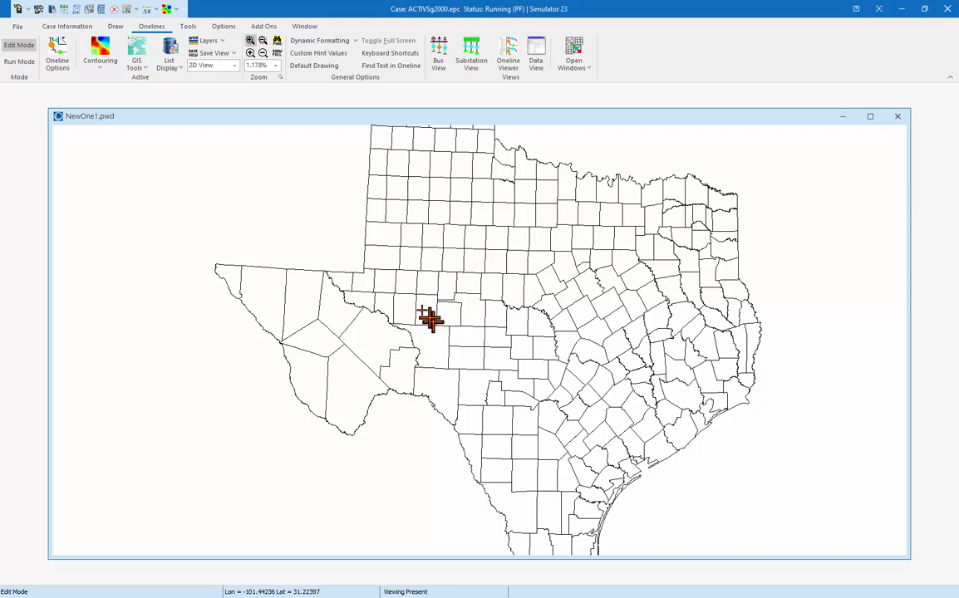
pyautogui.moveTo(421, 308); pyautogui.dragTo(479, 264)
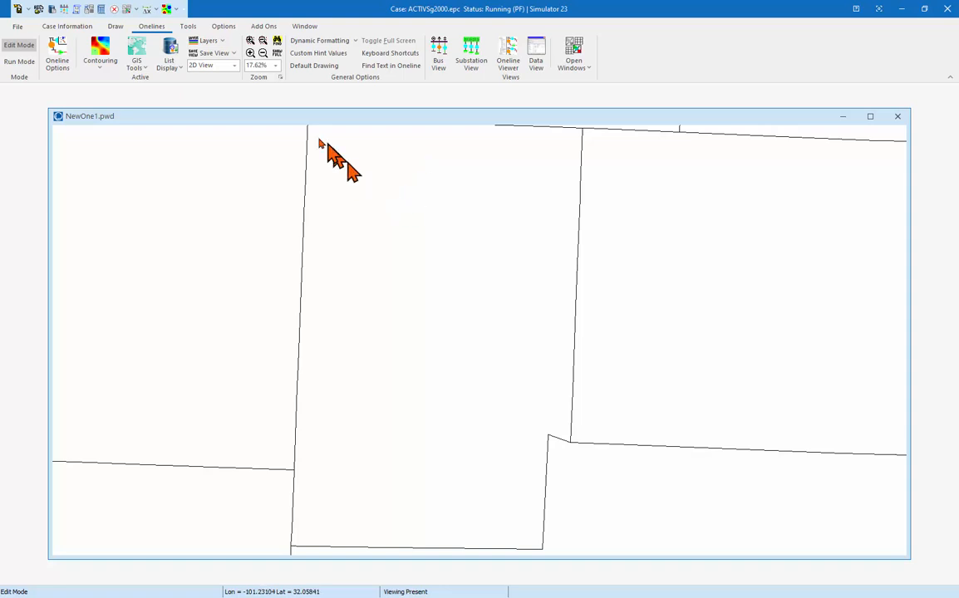
pyautogui.click(115, 26)
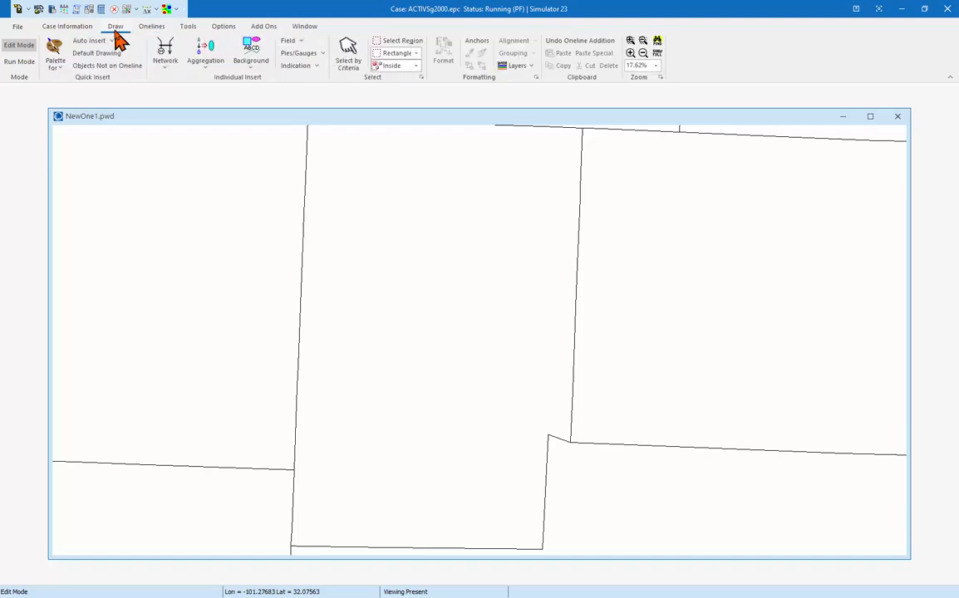
pyautogui.click(169, 65)
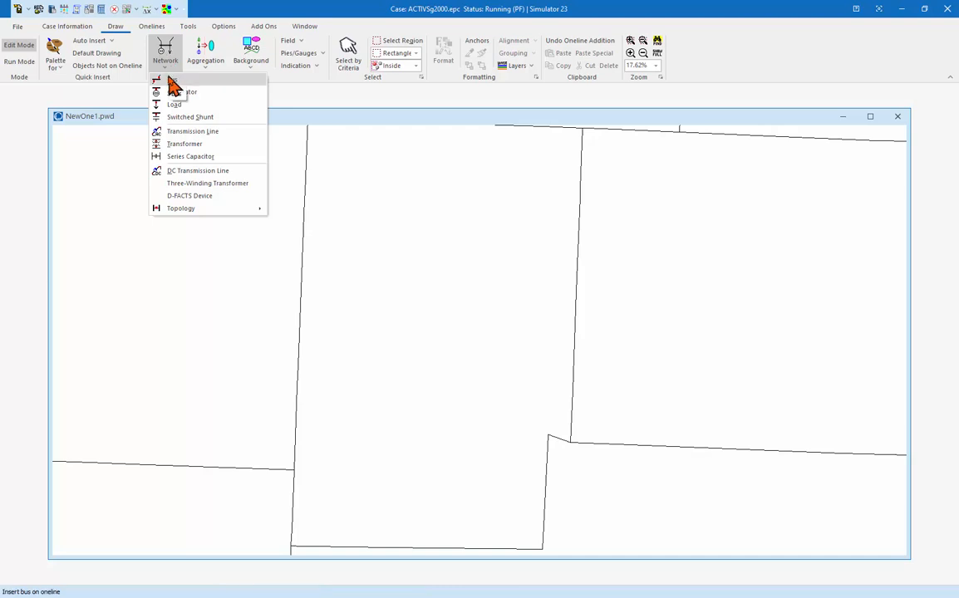
pyautogui.click(168, 81)
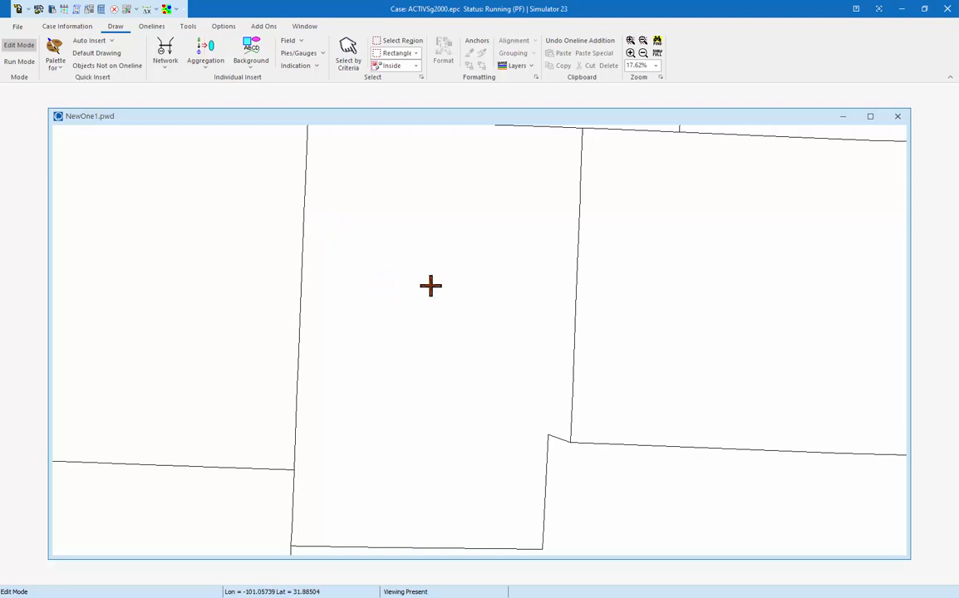
pyautogui.click(411, 221)
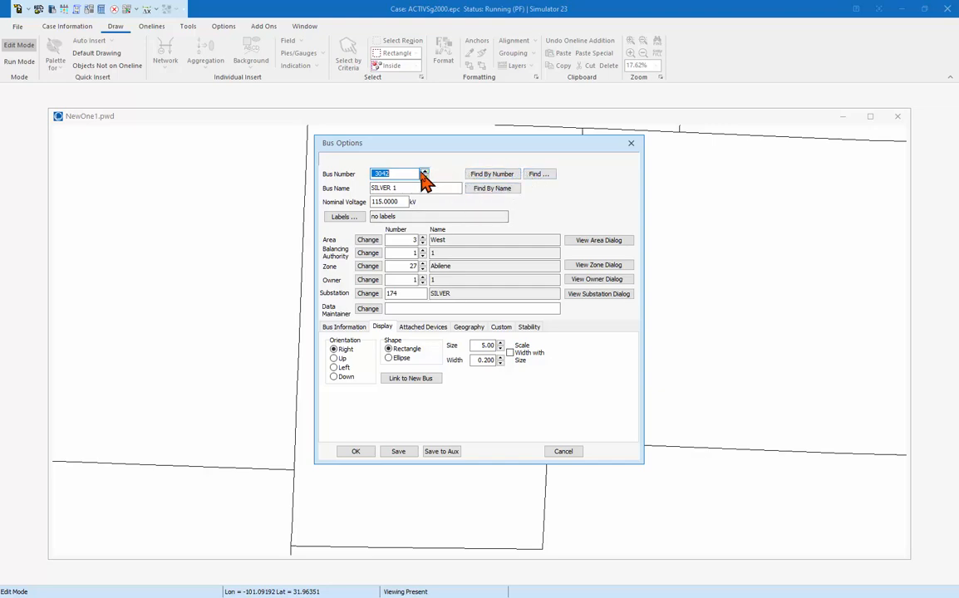
pyautogui.write('3')
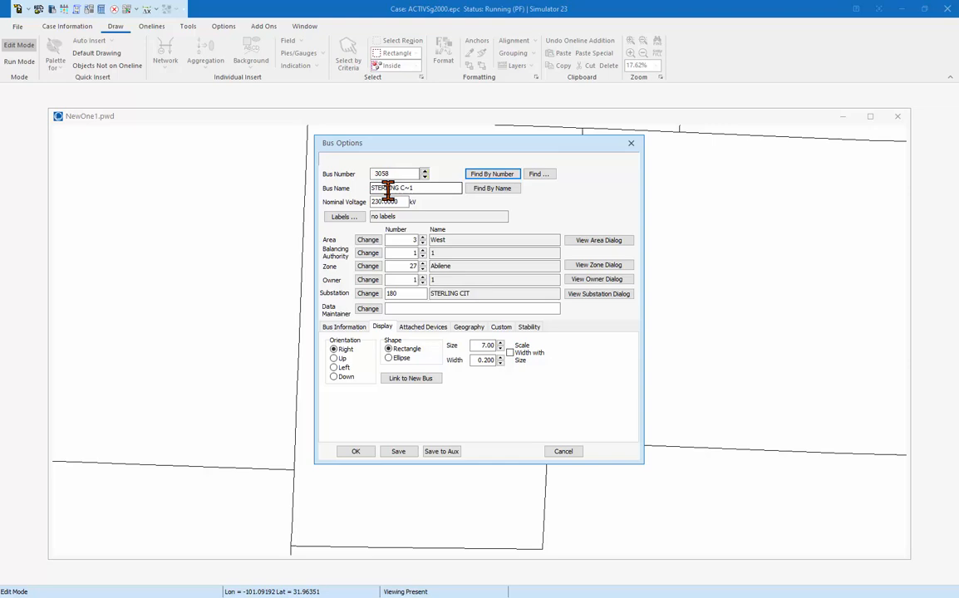
pyautogui.click(540, 174)
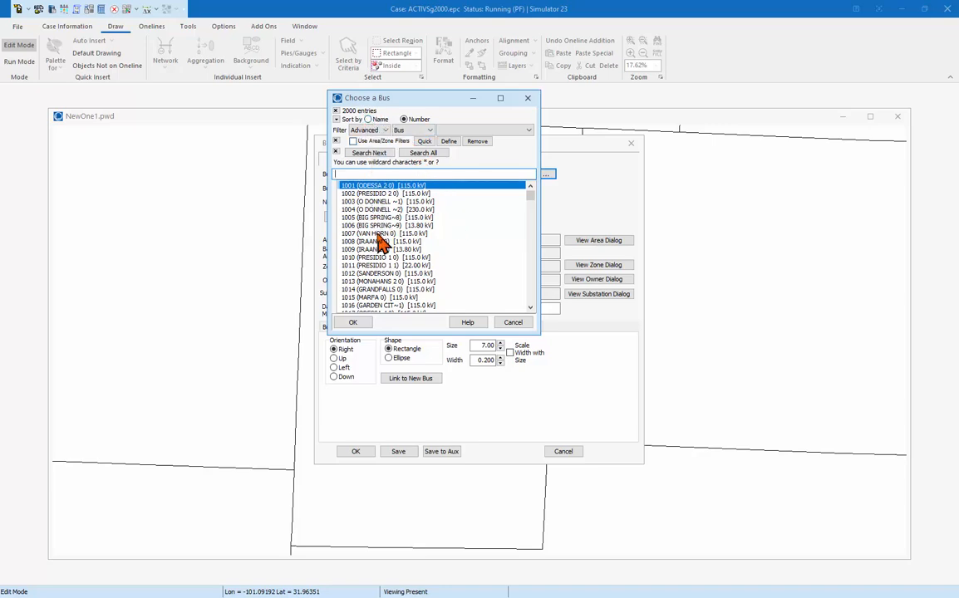
pyautogui.click(514, 323)
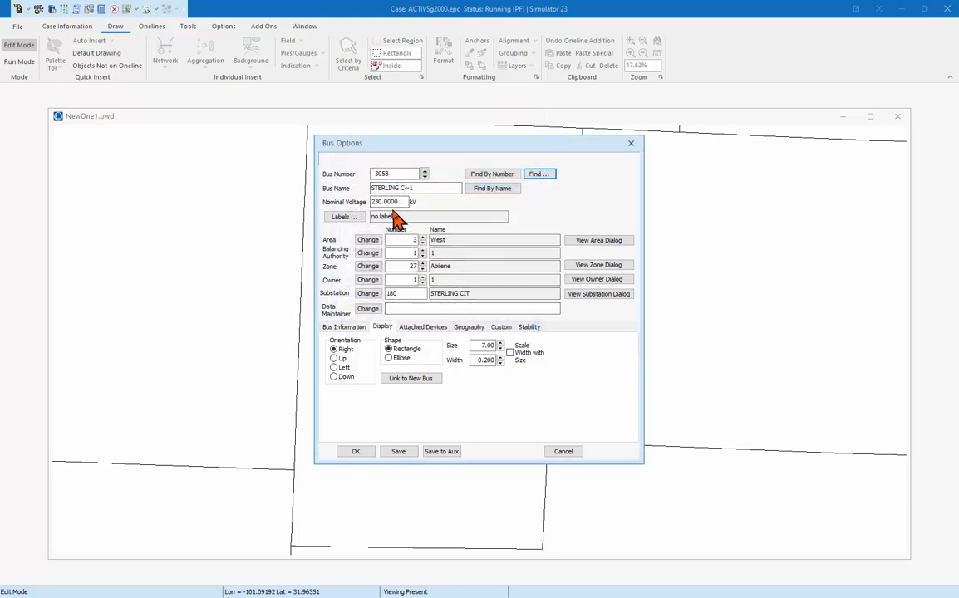
pyautogui.click(364, 453)
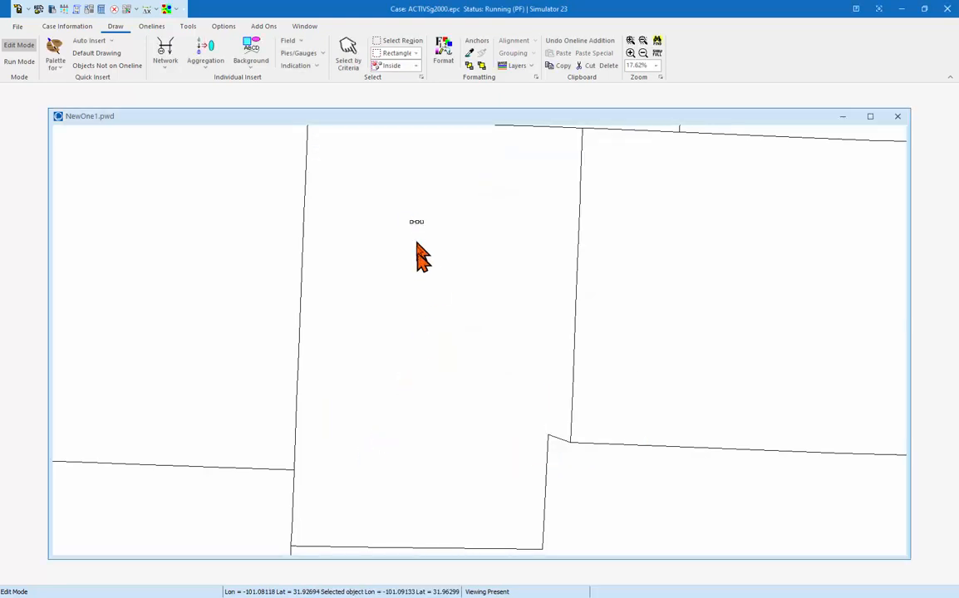
# - Zoom the oneline in on the new STERLING C~1 bus to 119.5%, keeping it in view with empty space below
pyautogui.click(413, 239)
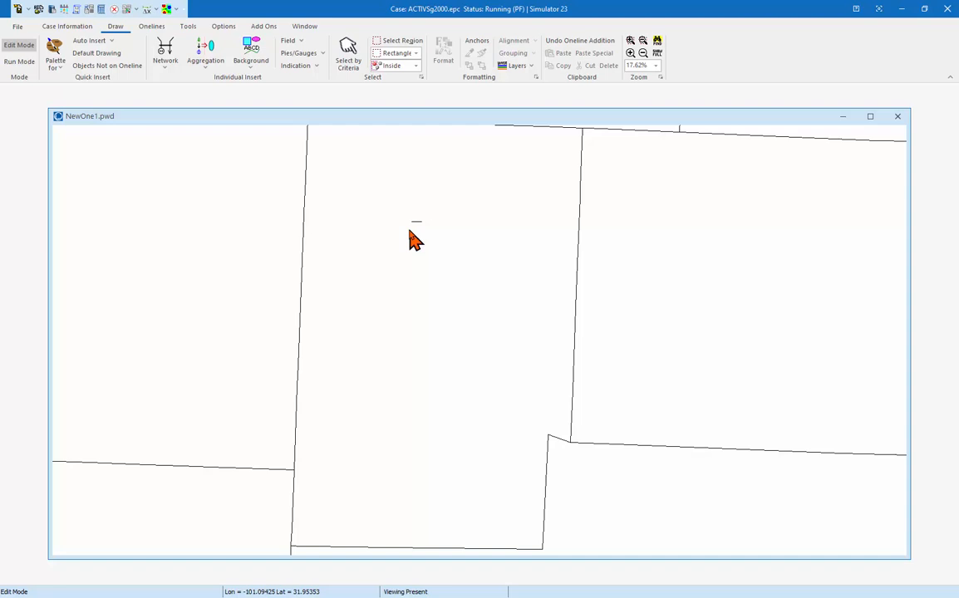
pyautogui.scroll(1, 412, 239)
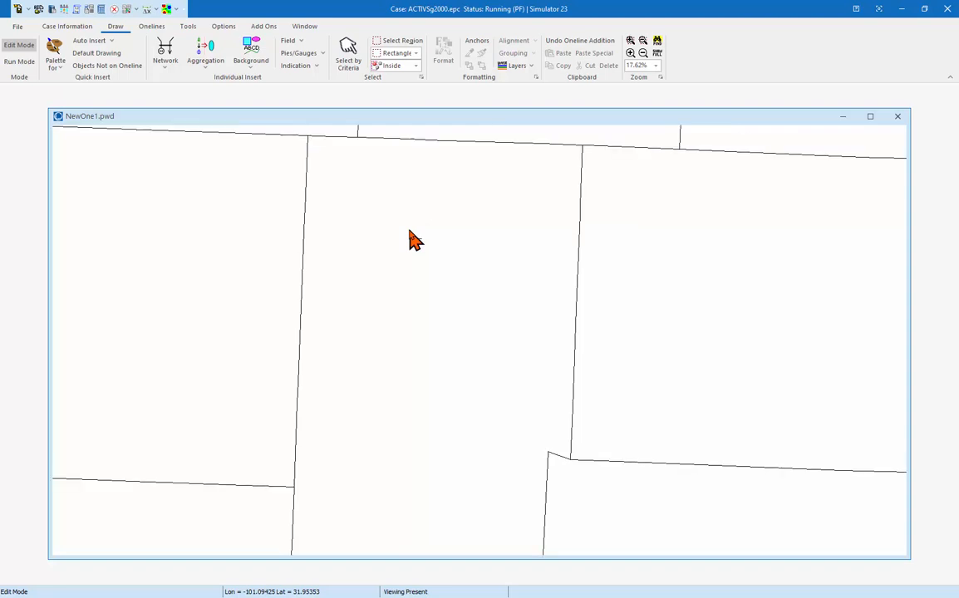
pyautogui.scroll(4, 412, 239)
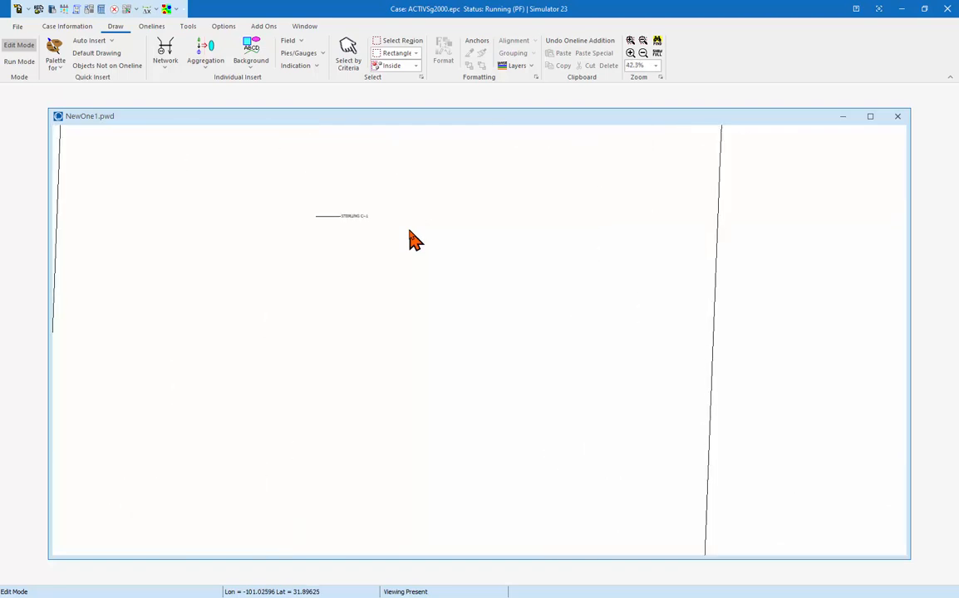
pyautogui.press('Left')
pyautogui.press('Left')
pyautogui.press('Left')
pyautogui.press('Left')
pyautogui.press('Left')
pyautogui.press('Left')
pyautogui.press('Left')
pyautogui.press('Left')
pyautogui.press('Left')
pyautogui.press('Right')
pyautogui.press('Up')
pyautogui.press('Up')
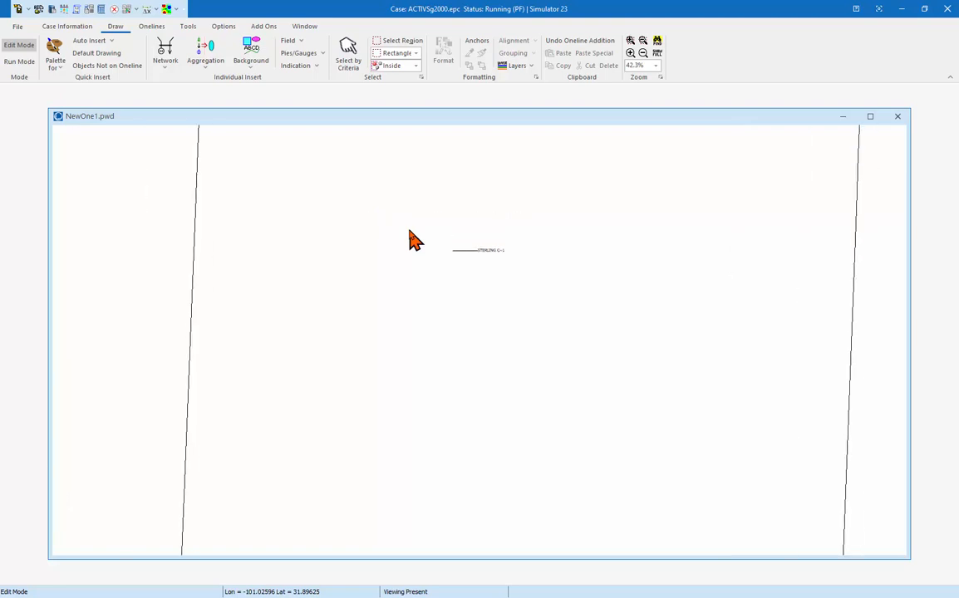
pyautogui.press('Right')
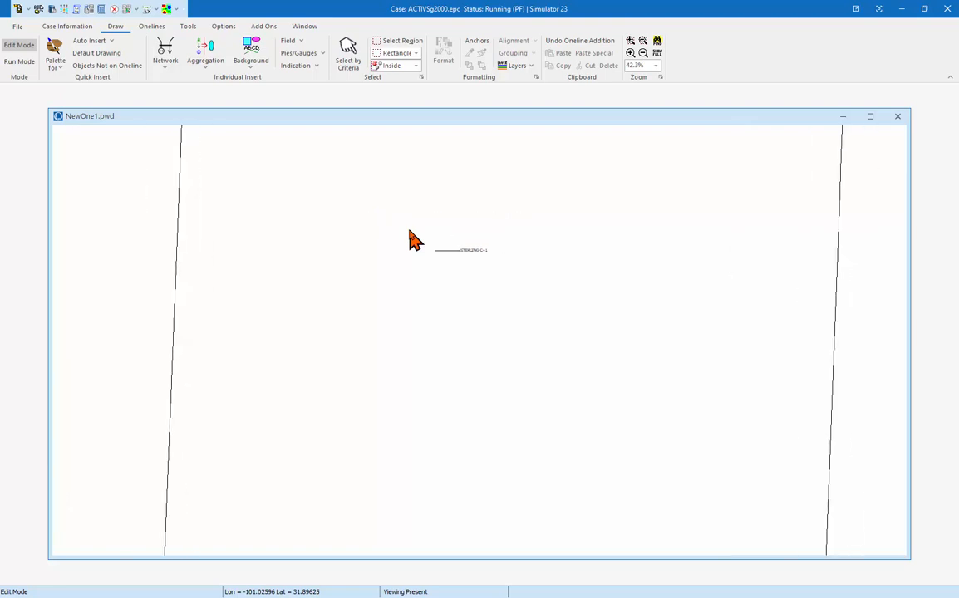
pyautogui.hotkey('ctrl', 'Up')
pyautogui.hotkey('ctrl', 'Up')
pyautogui.press('Up')
pyautogui.press('Up')
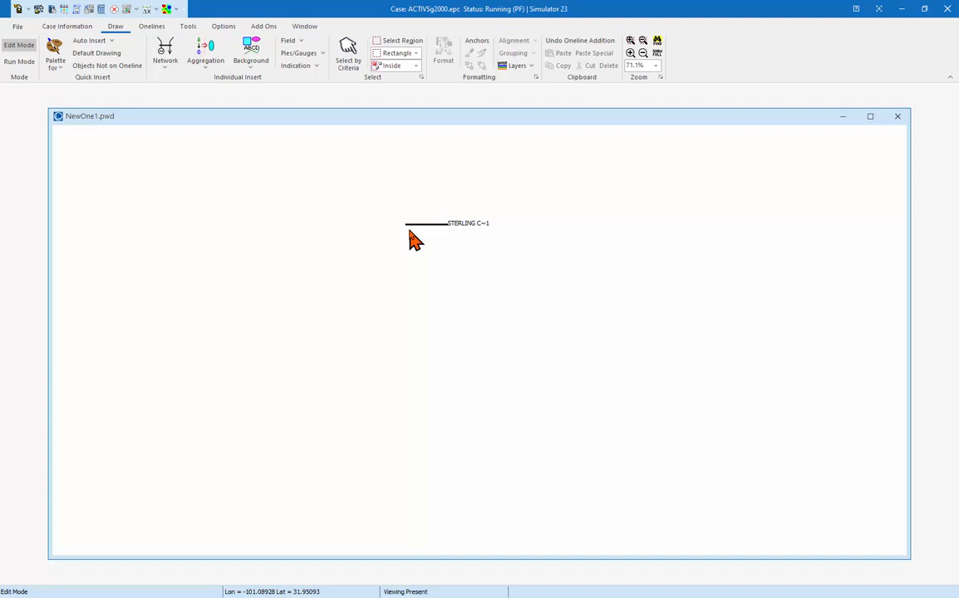
pyautogui.press('Up')
pyautogui.press('Right')
pyautogui.hotkey('ctrl', 'Up')
pyautogui.hotkey('ctrl', 'Up')
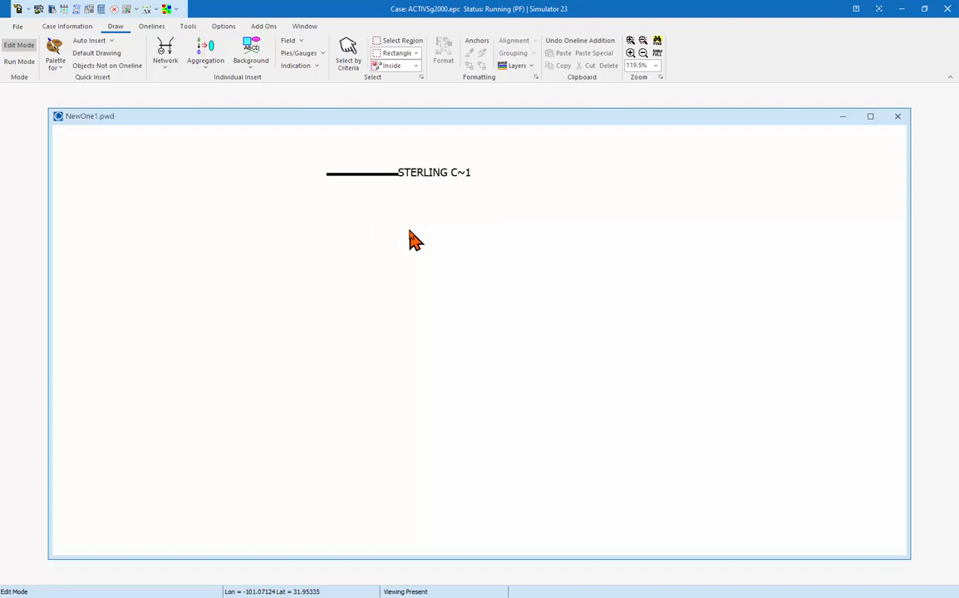
pyautogui.press('Up')
pyautogui.press('Left')
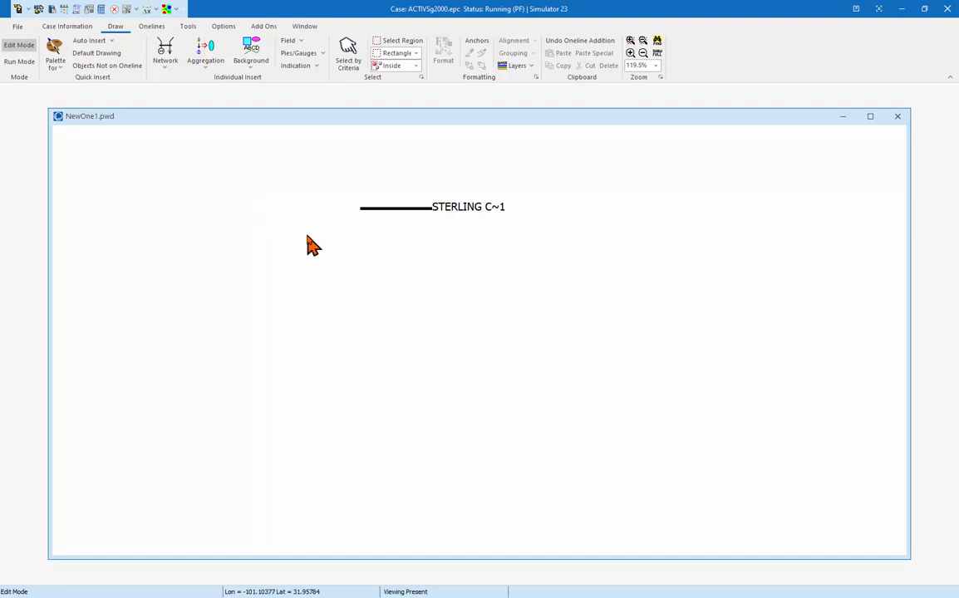
# - Place existing bus 3059 on the oneline, below and to the left of the STERLING C~1 bus
pyautogui.click(170, 65)
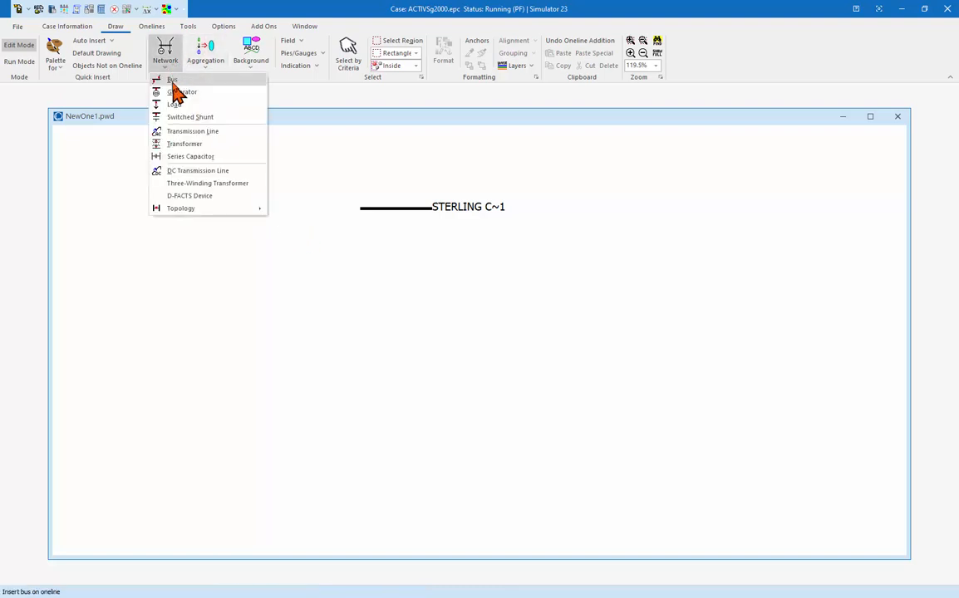
pyautogui.click(173, 81)
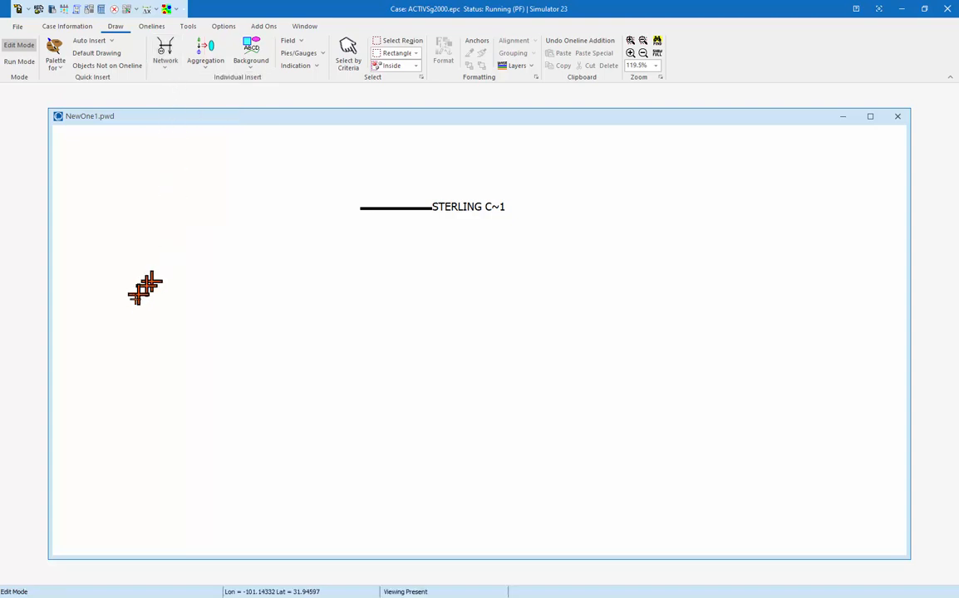
pyautogui.click(131, 291)
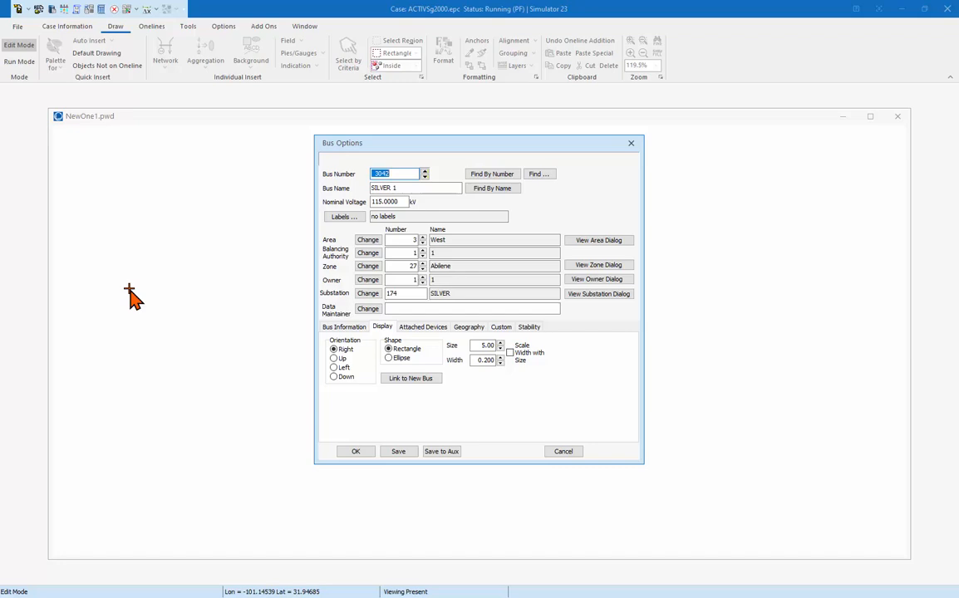
pyautogui.write('305')
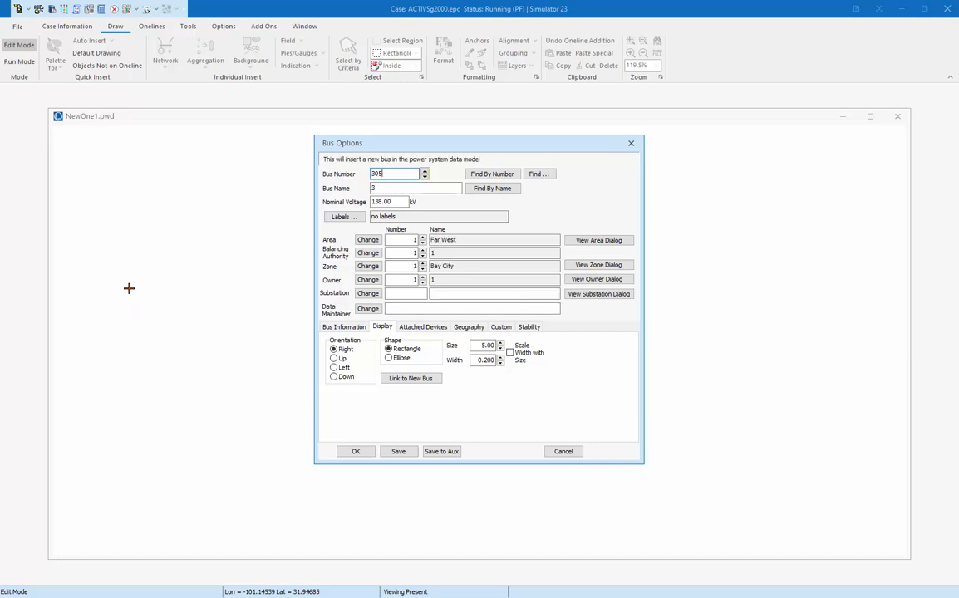
pyautogui.write('9')
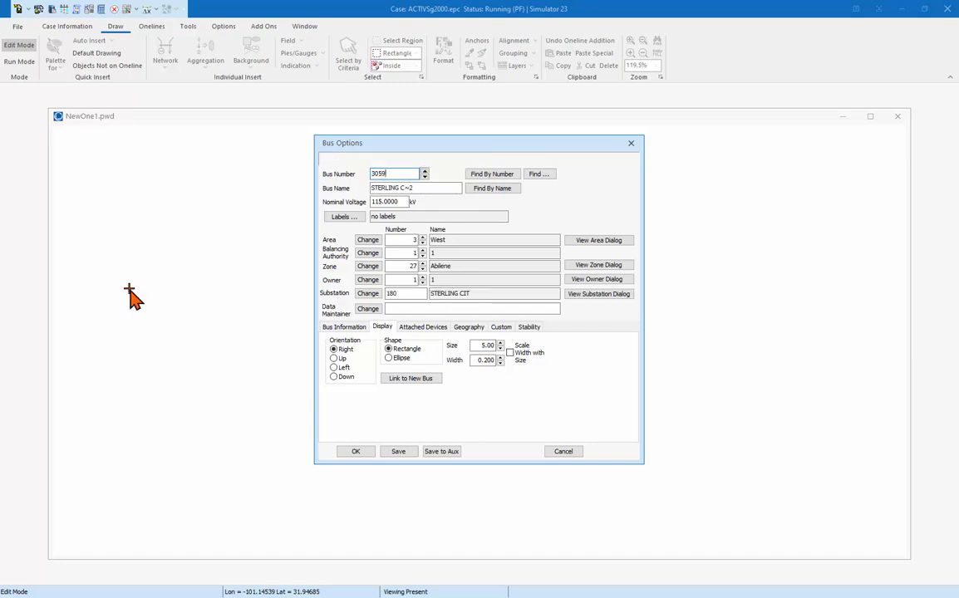
pyautogui.click(353, 452)
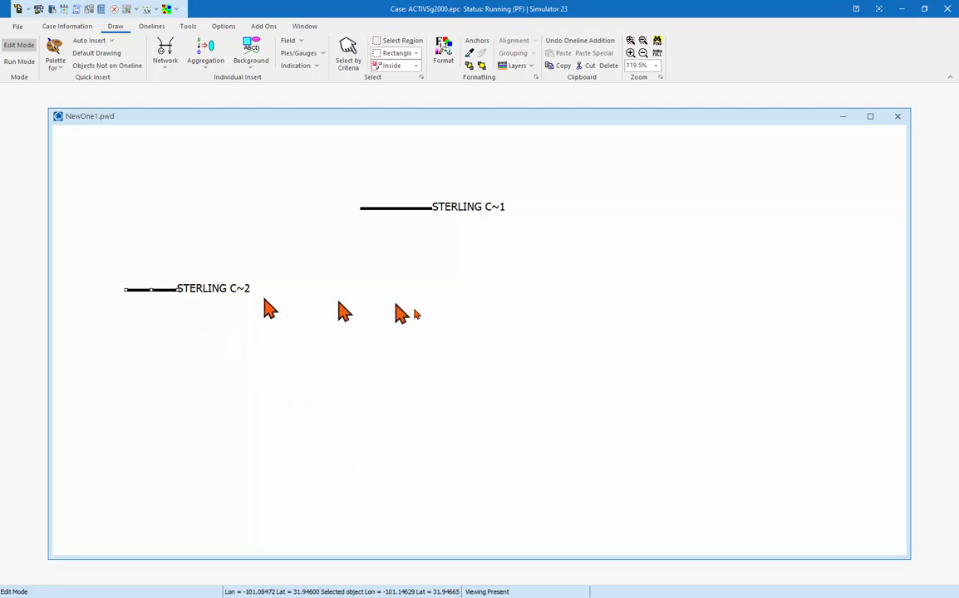
# - Place existing bus 3060 on the oneline, below and to the right of the STERLING C~1 bus
pyautogui.click(164, 58)
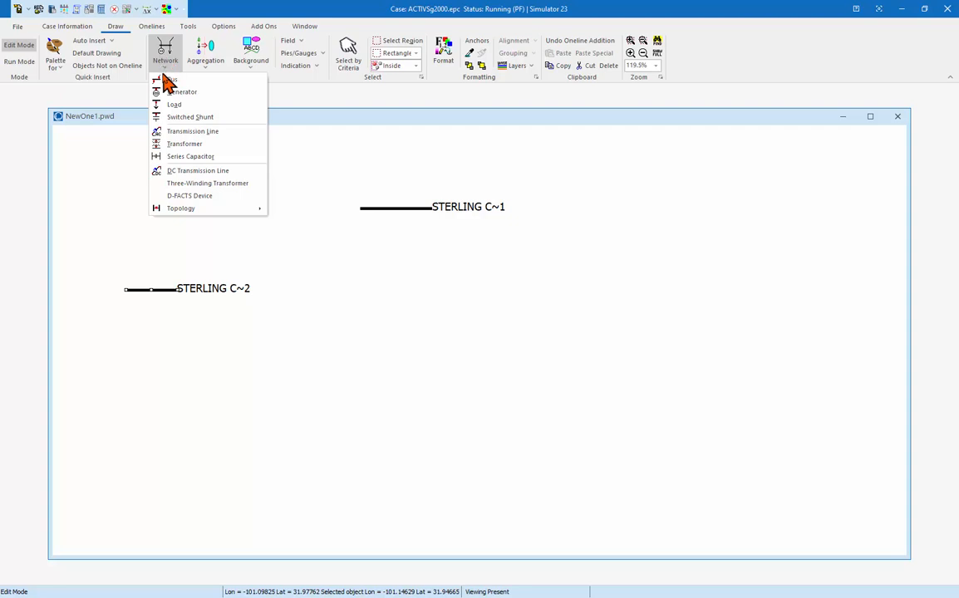
pyautogui.click(164, 81)
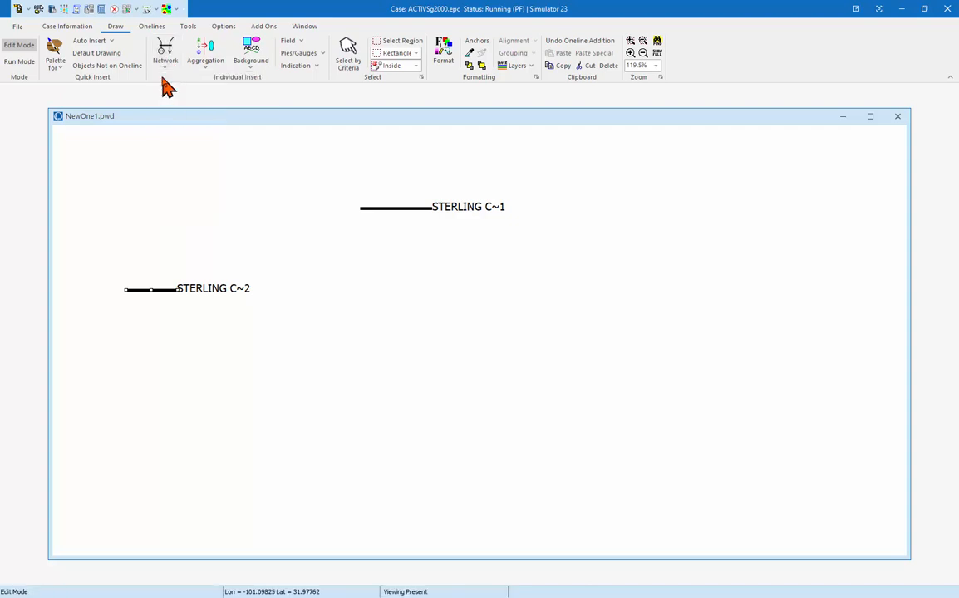
pyautogui.click(580, 276)
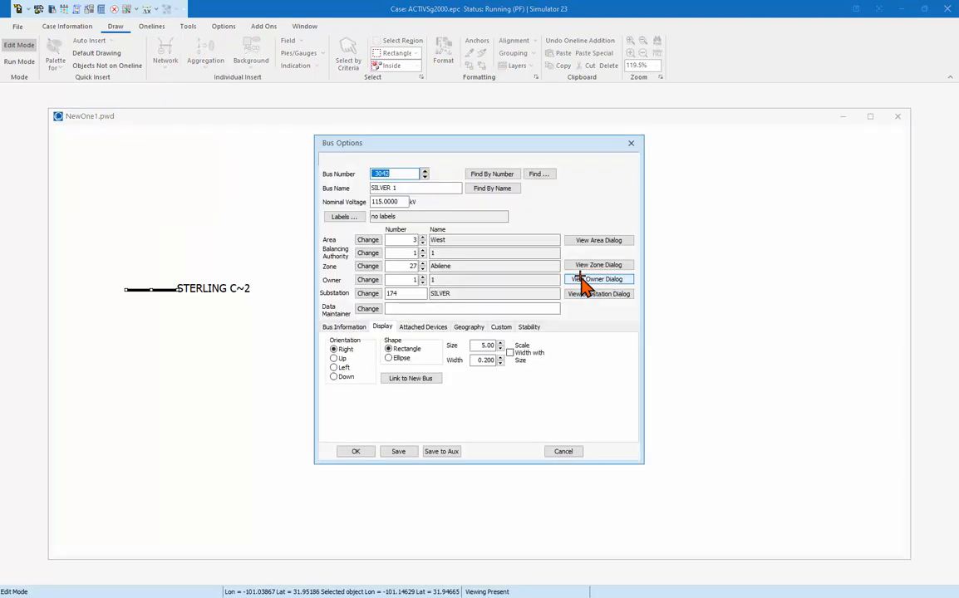
pyautogui.write('3060')
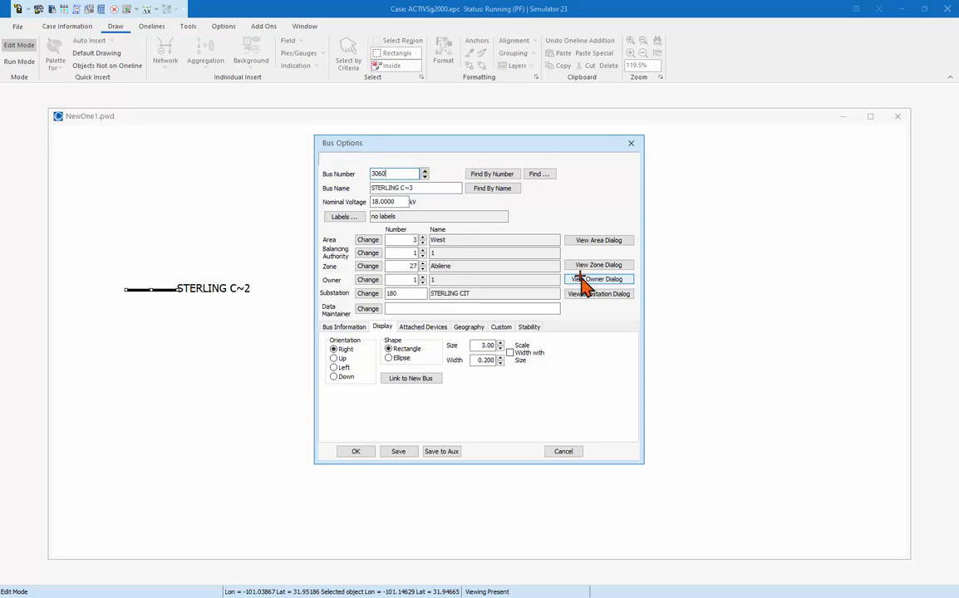
pyautogui.click(355, 453)
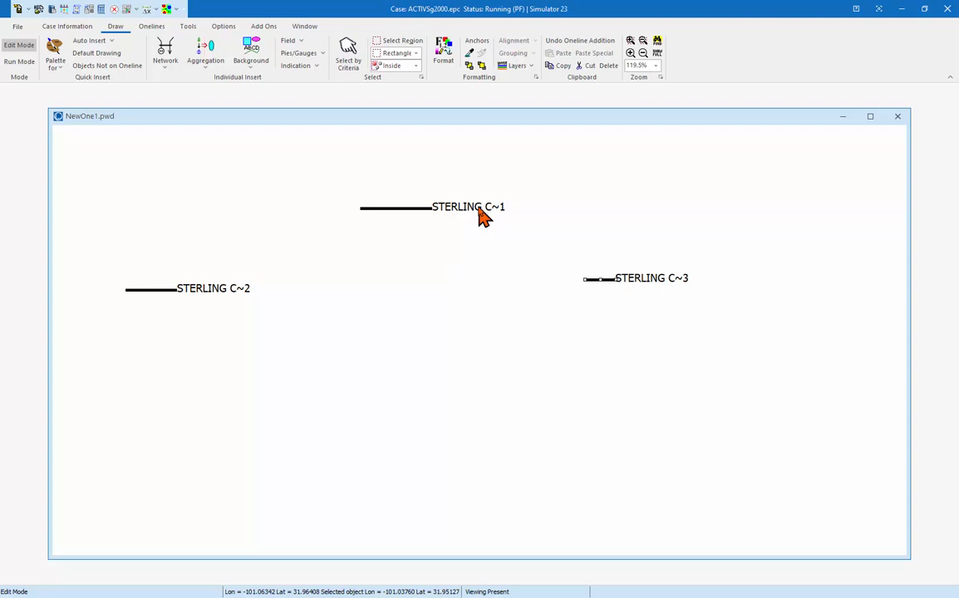
# - Place existing bus 1020 on the oneline, centred below the three STERLING buses
pyautogui.click(166, 65)
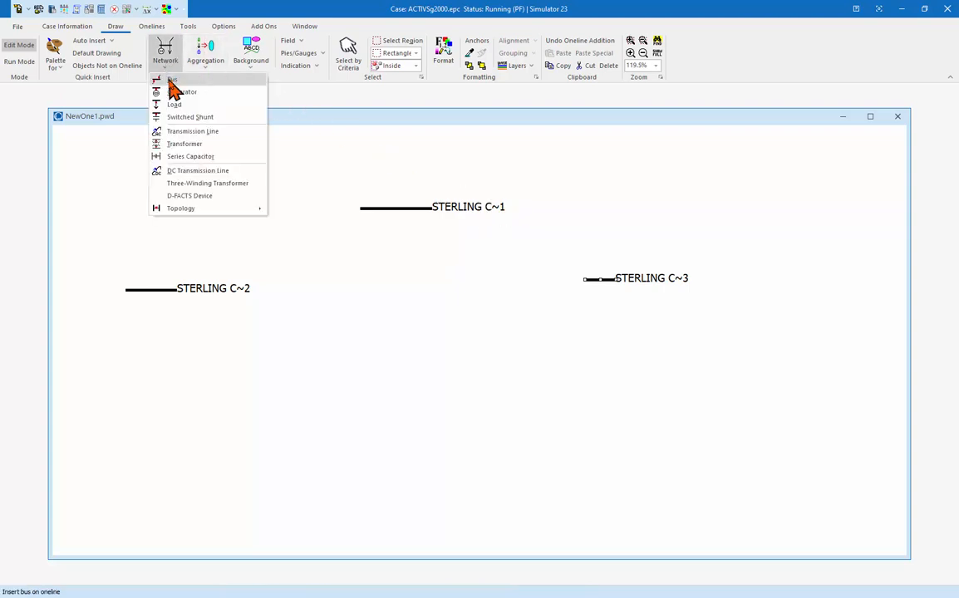
pyautogui.click(171, 80)
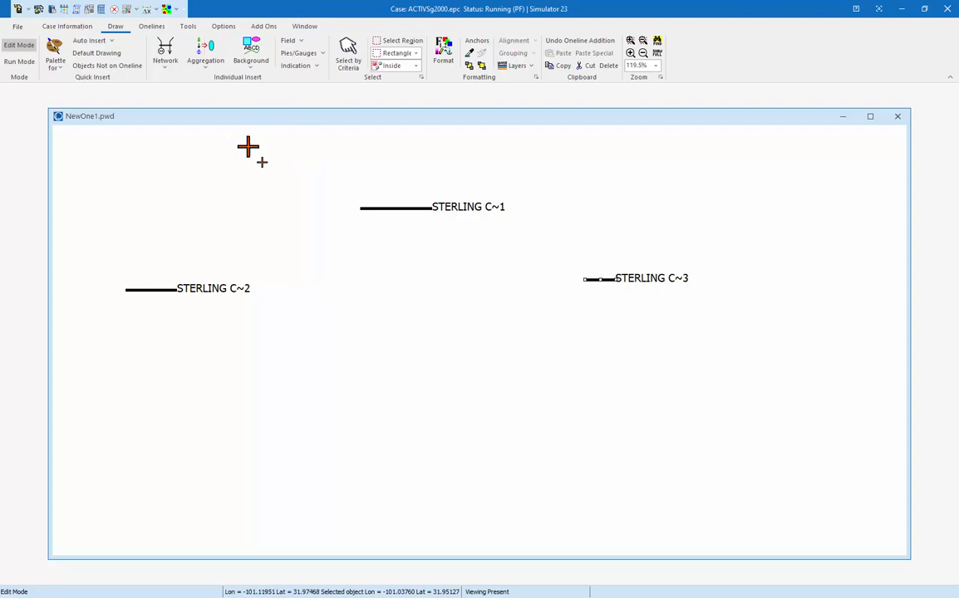
pyautogui.click(434, 402)
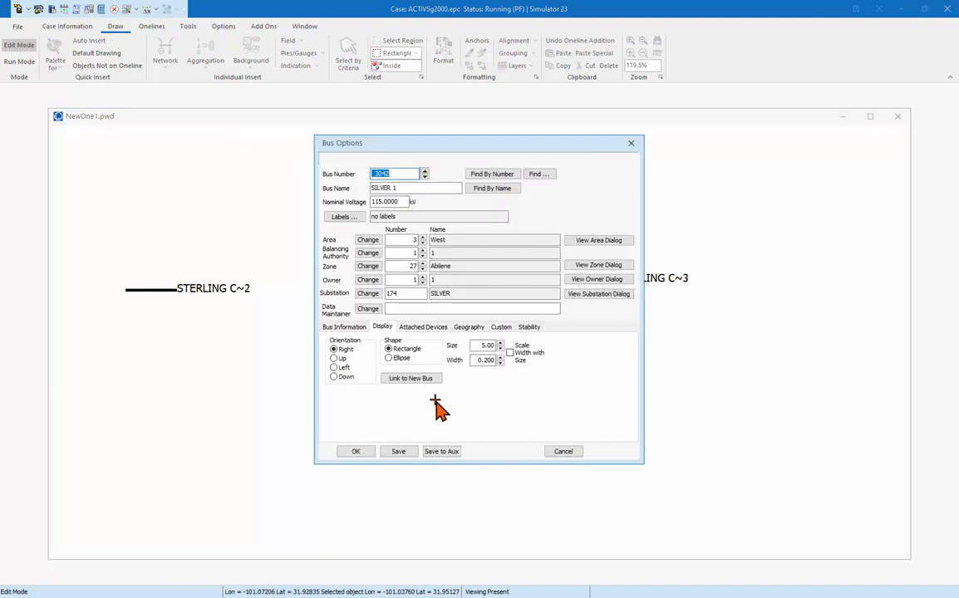
pyautogui.write('10')
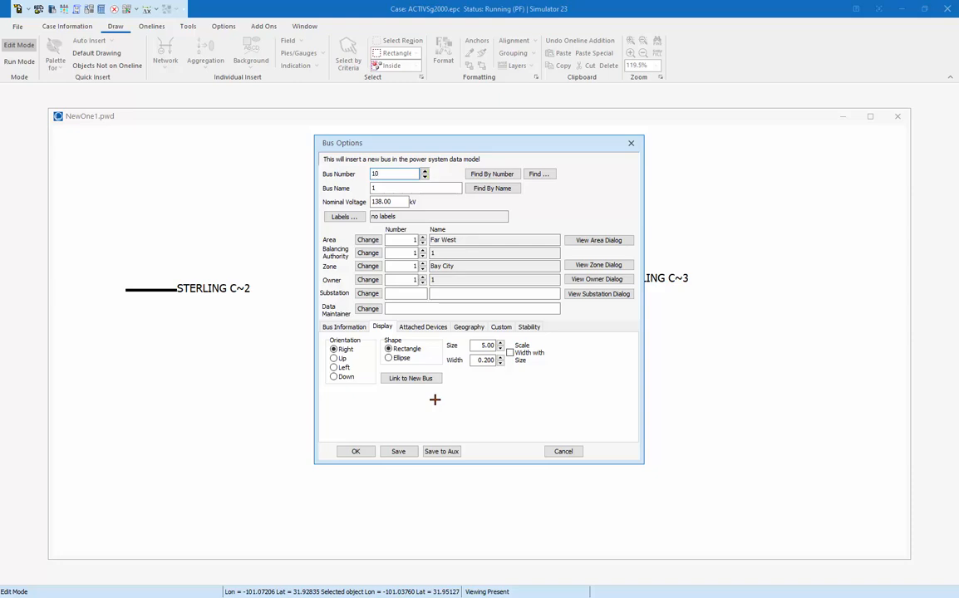
pyautogui.write('20')
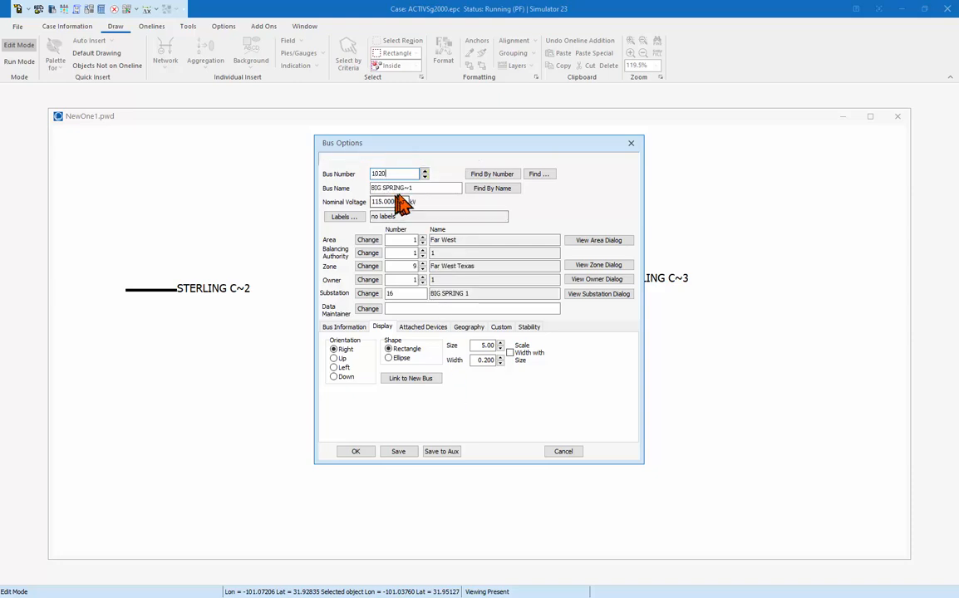
pyautogui.click(356, 452)
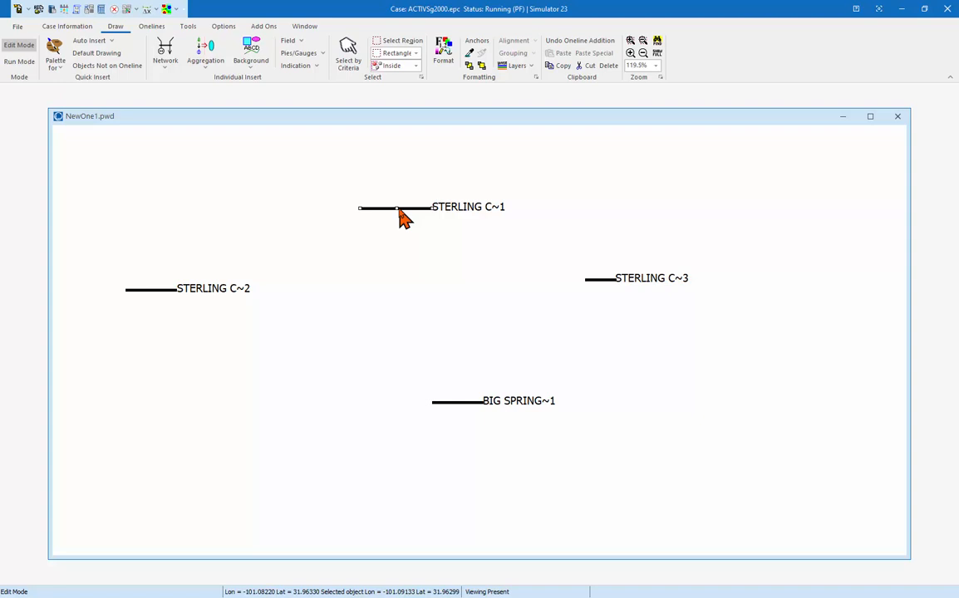
# - Move the STERLING C~1 bus slightly up and to the left, and try stretching its left end outward
pyautogui.moveTo(399, 214); pyautogui.dragTo(372, 196)
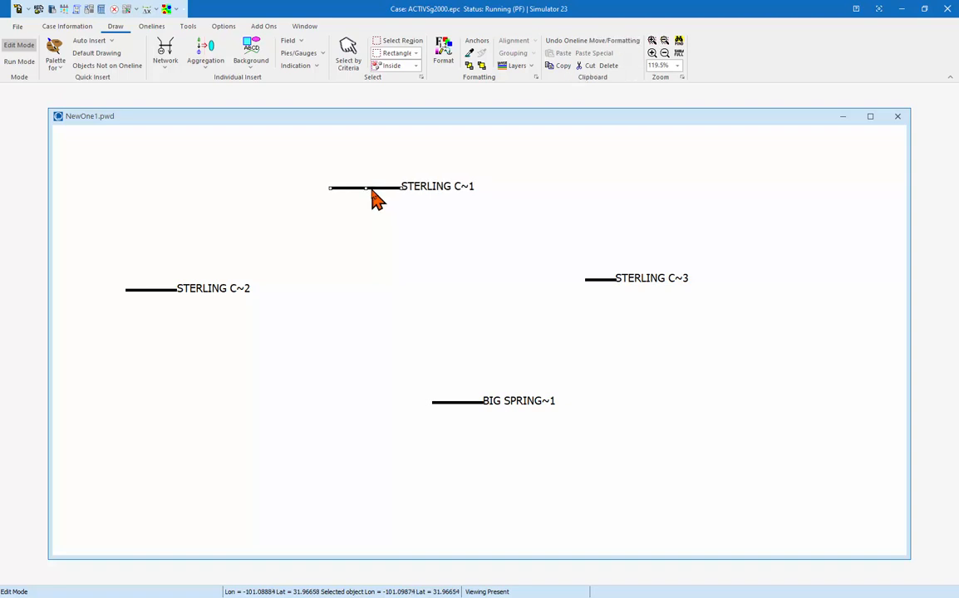
pyautogui.click(513, 291)
pyautogui.moveTo(513, 291); pyautogui.dragTo(680, 295)
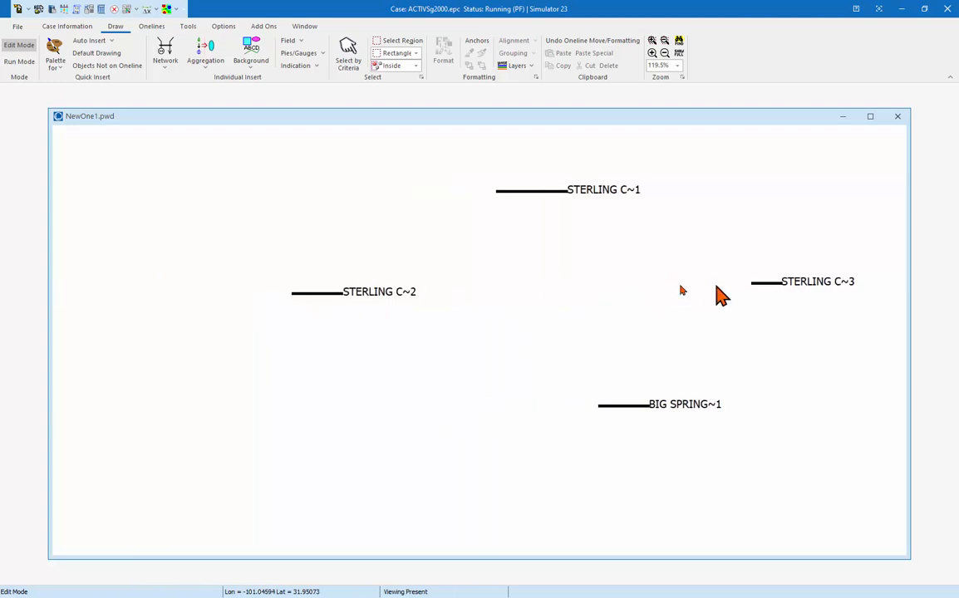
pyautogui.click(536, 201)
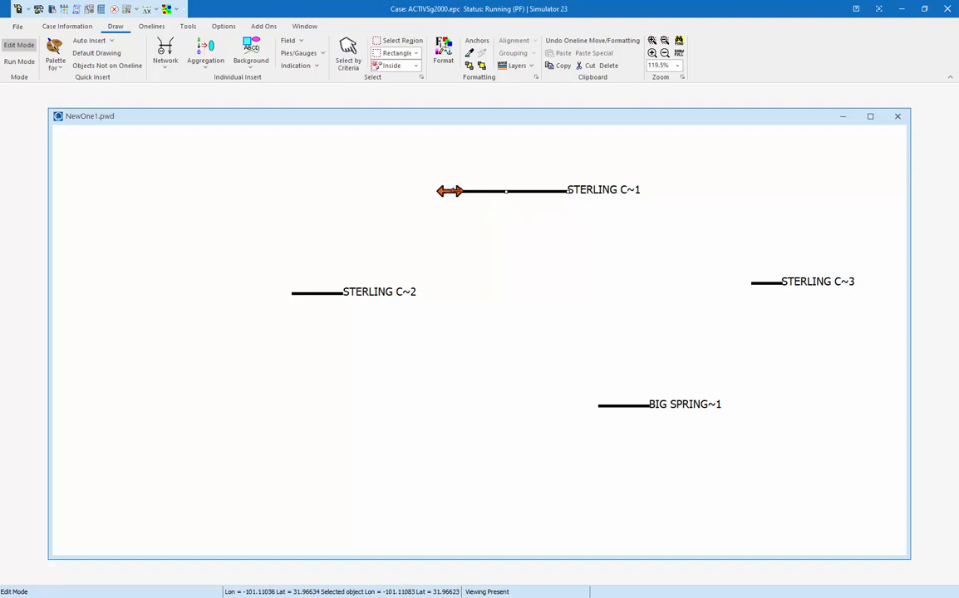
# - Offset the STERLING C~1 and STERLING C~3 name labels slightly up and to the right of their bus bars
pyautogui.click(599, 196)
pyautogui.moveTo(599, 196); pyautogui.dragTo(607, 195)
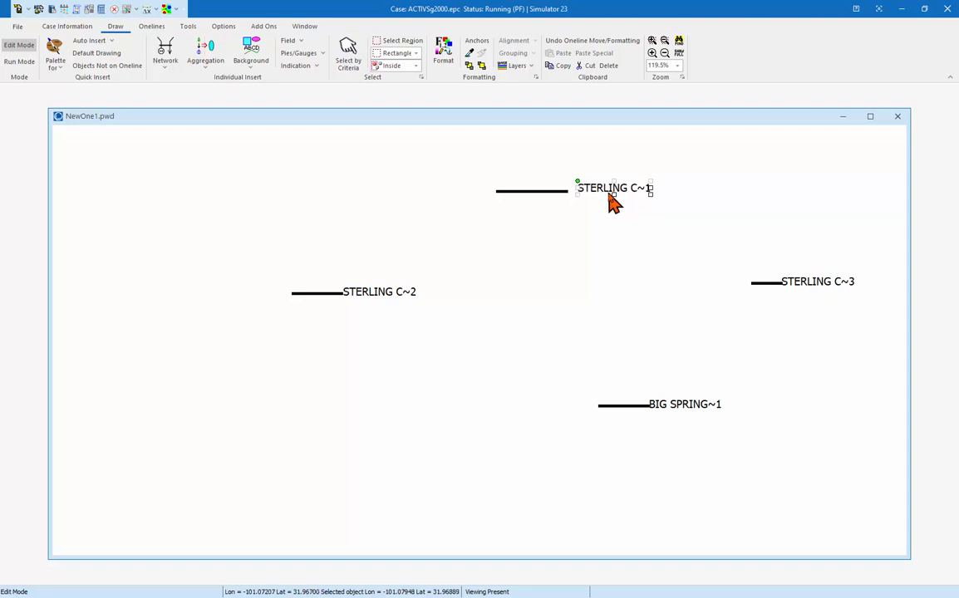
pyautogui.click(819, 281)
pyautogui.moveTo(819, 283); pyautogui.dragTo(825, 273)
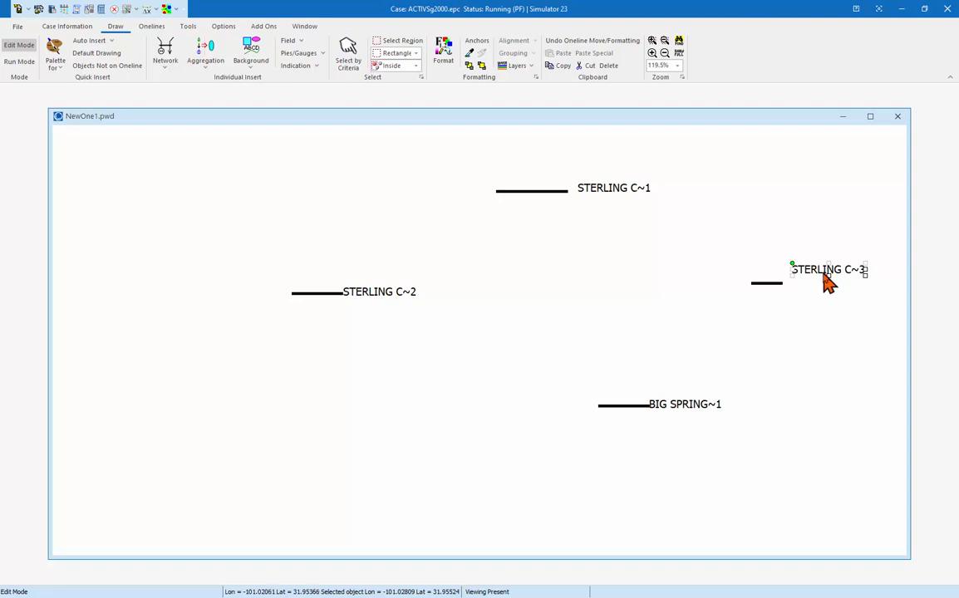
pyautogui.click(757, 283)
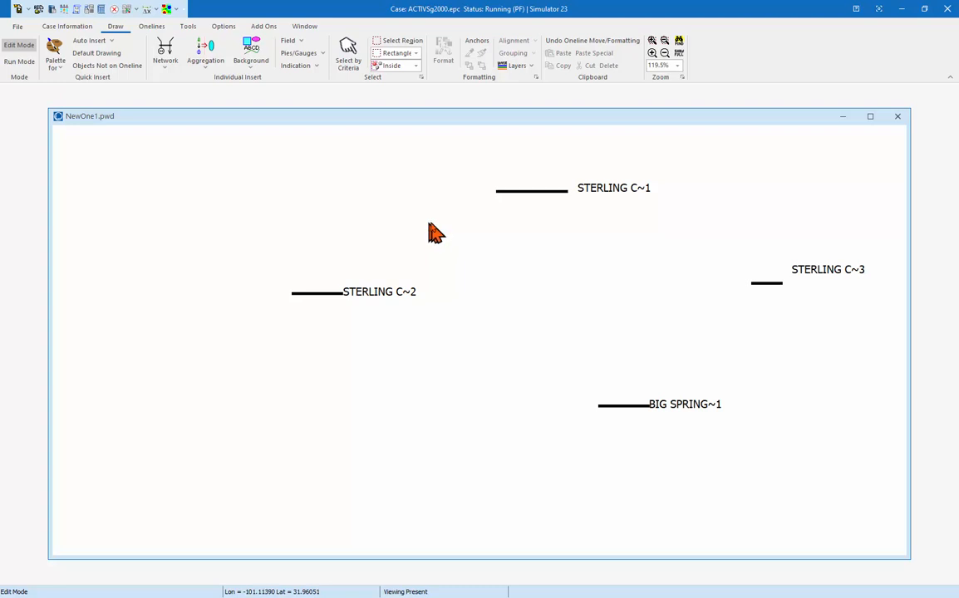
# - Automatically insert the transmission lines between the displayed buses, with a minimum kV level of 0 and no text fields
pyautogui.click(91, 41)
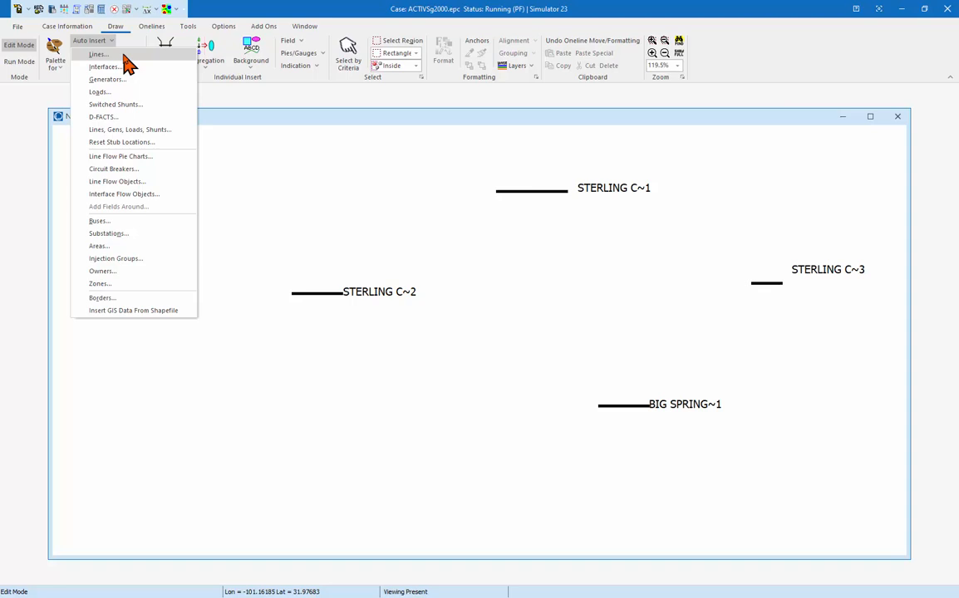
pyautogui.click(124, 55)
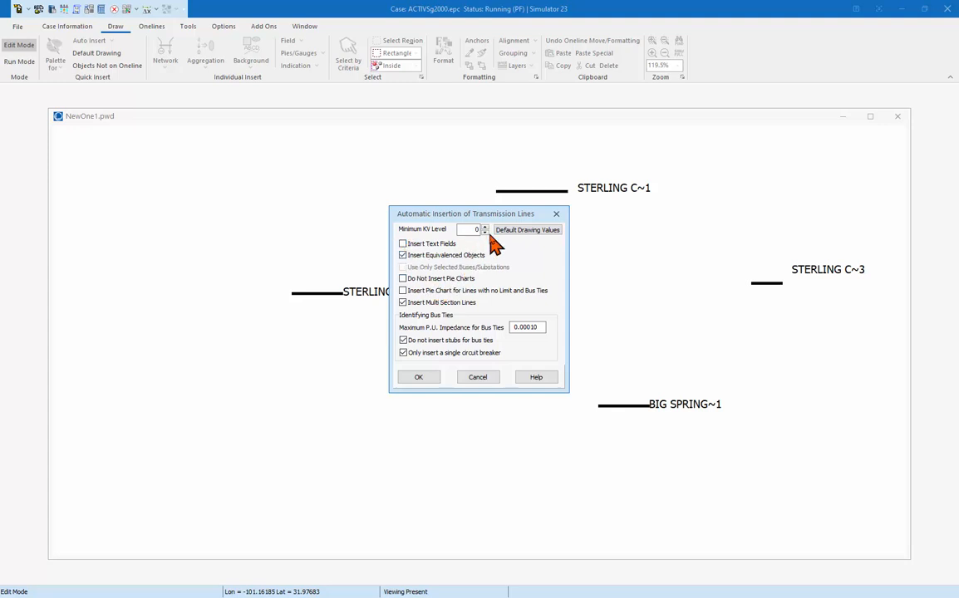
pyautogui.click(420, 378)
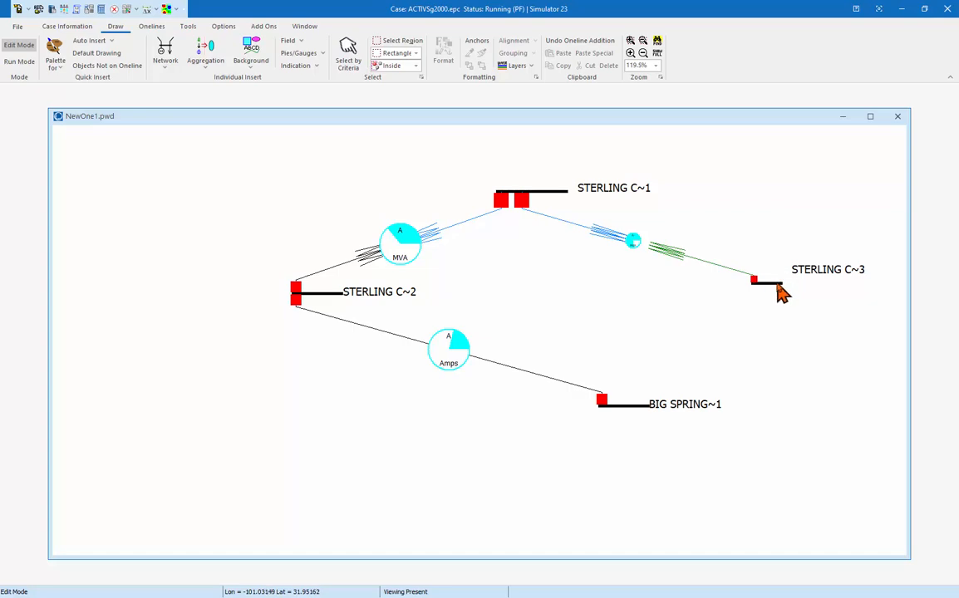
# - Stack the buses vertically, with STERLING C~3 directly below STERLING C~1 and STERLING C~2 directly above it
pyautogui.moveTo(776, 287); pyautogui.dragTo(540, 275)
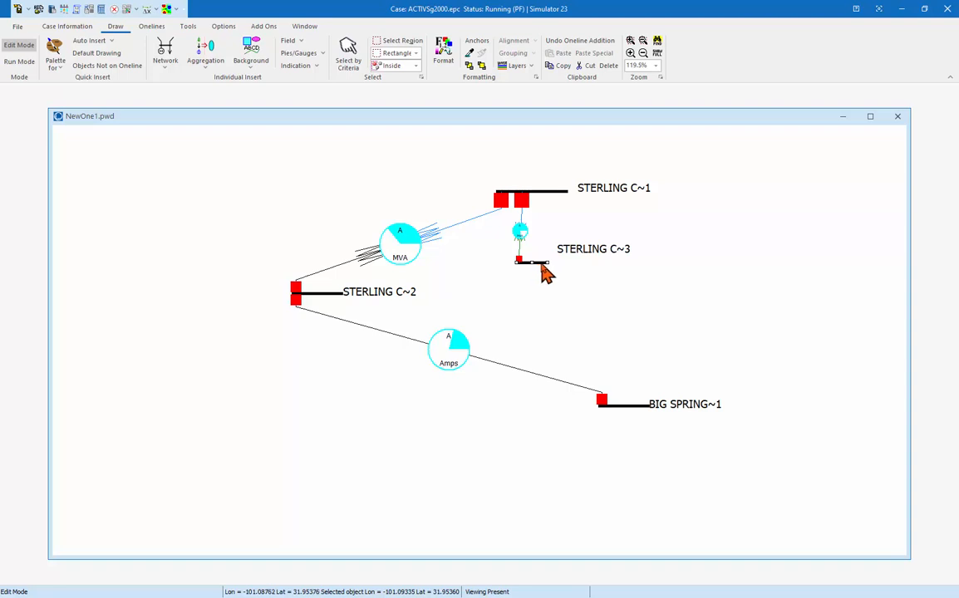
pyautogui.moveTo(543, 264); pyautogui.dragTo(542, 264)
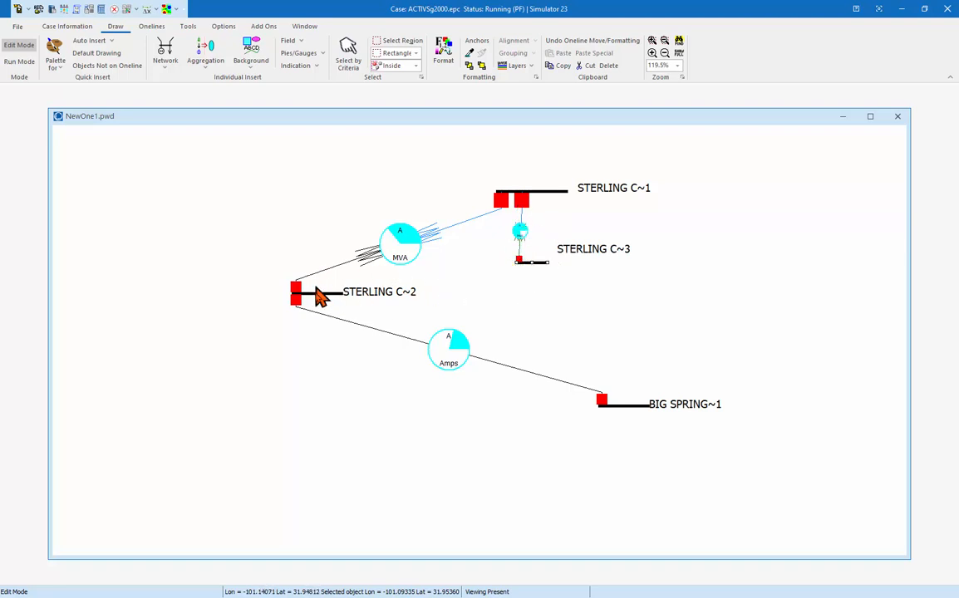
pyautogui.moveTo(319, 303); pyautogui.dragTo(538, 131)
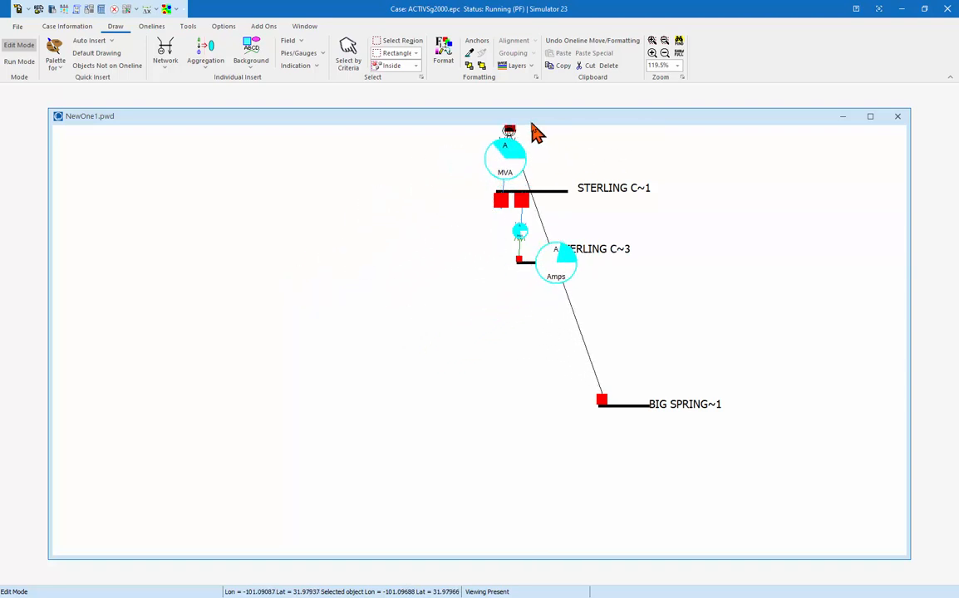
# - Move the BIG SPRING~1 bus to the upper left of STERLING C~2 and run its line out below the bus
pyautogui.moveTo(752, 255); pyautogui.dragTo(752, 340)
pyautogui.moveTo(627, 484); pyautogui.dragTo(215, 172)
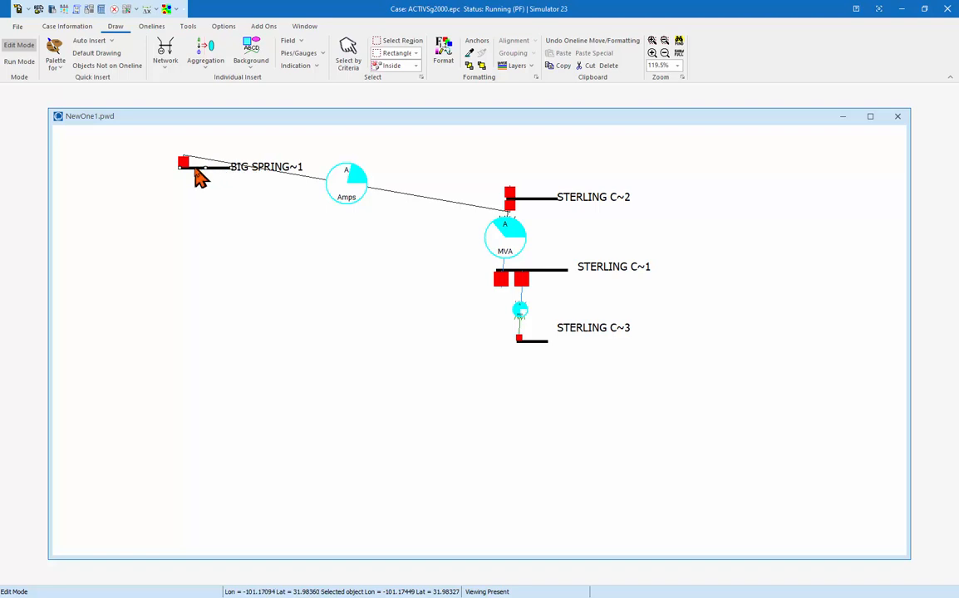
pyautogui.moveTo(194, 165); pyautogui.dragTo(193, 154)
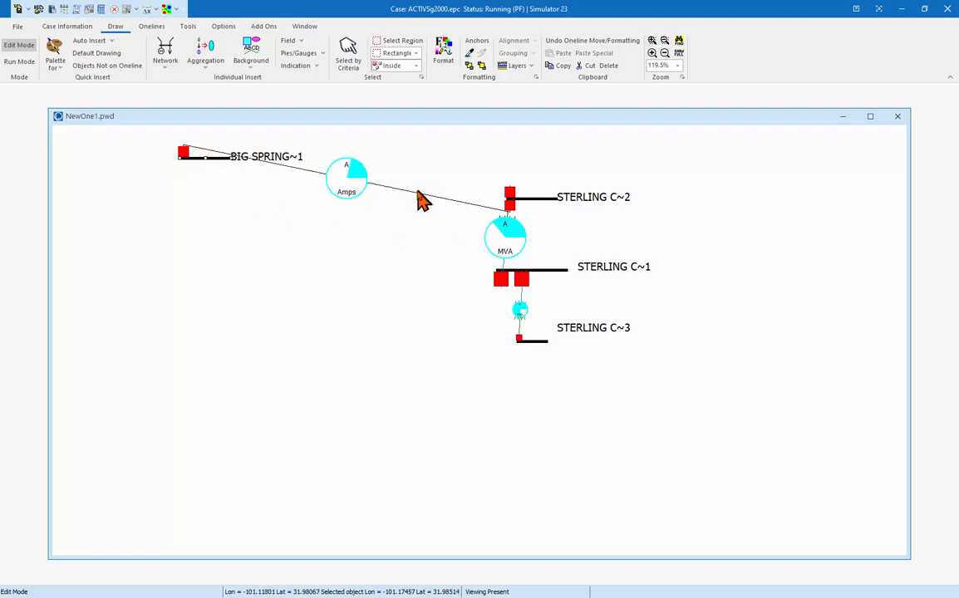
pyautogui.moveTo(417, 193); pyautogui.dragTo(413, 193)
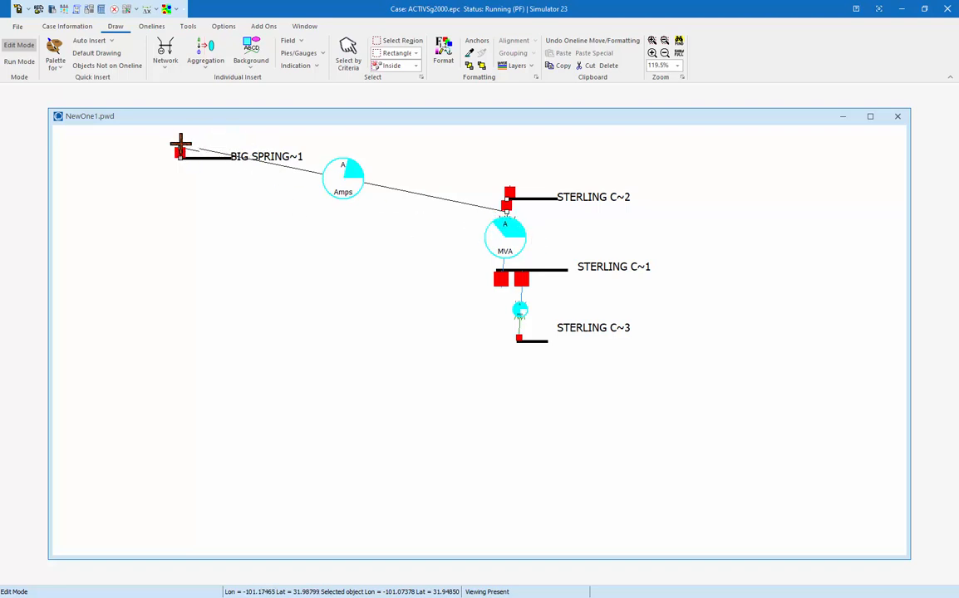
pyautogui.moveTo(180, 148); pyautogui.dragTo(180, 178)
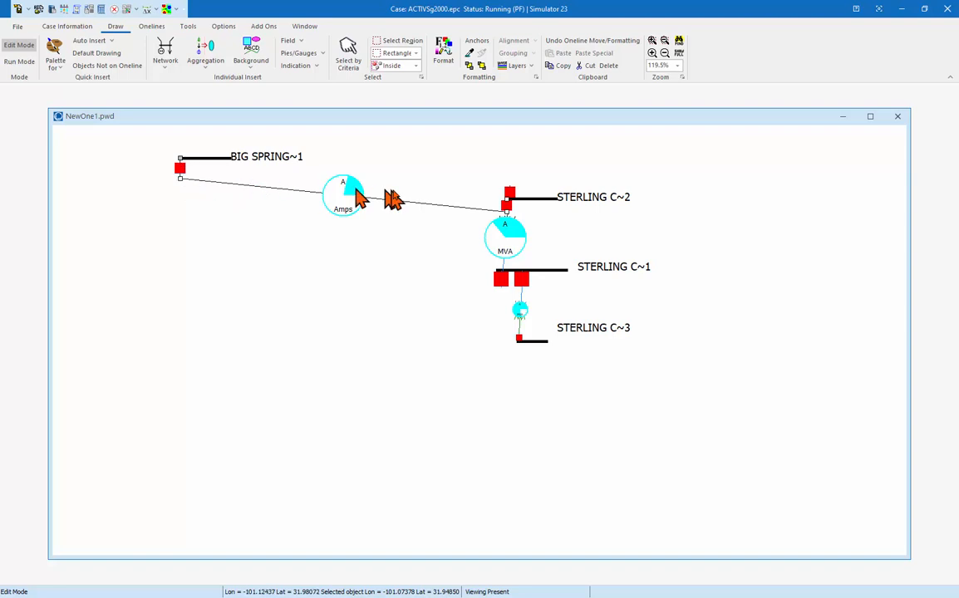
# - Route the BIG SPRING~1 line into STERLING C~2 from above and the transformer into STERLING C~1 from above, raising STERLING C~2 to make room
pyautogui.moveTo(507, 208)
pyautogui.mouseDown()
pyautogui.moveTo(511, 181)
pyautogui.moveTo(507, 207)
pyautogui.mouseUp()
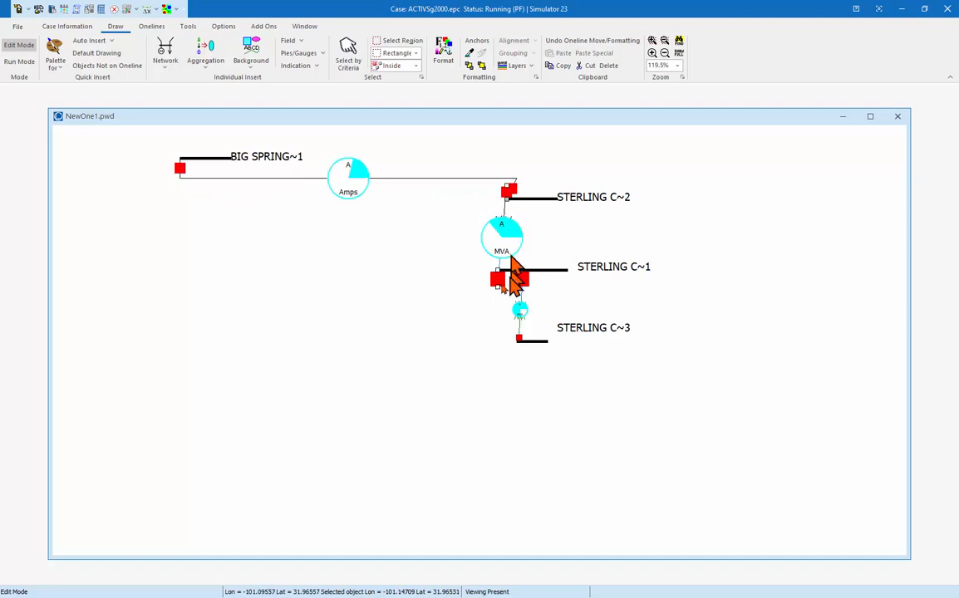
pyautogui.moveTo(495, 287); pyautogui.dragTo(507, 254)
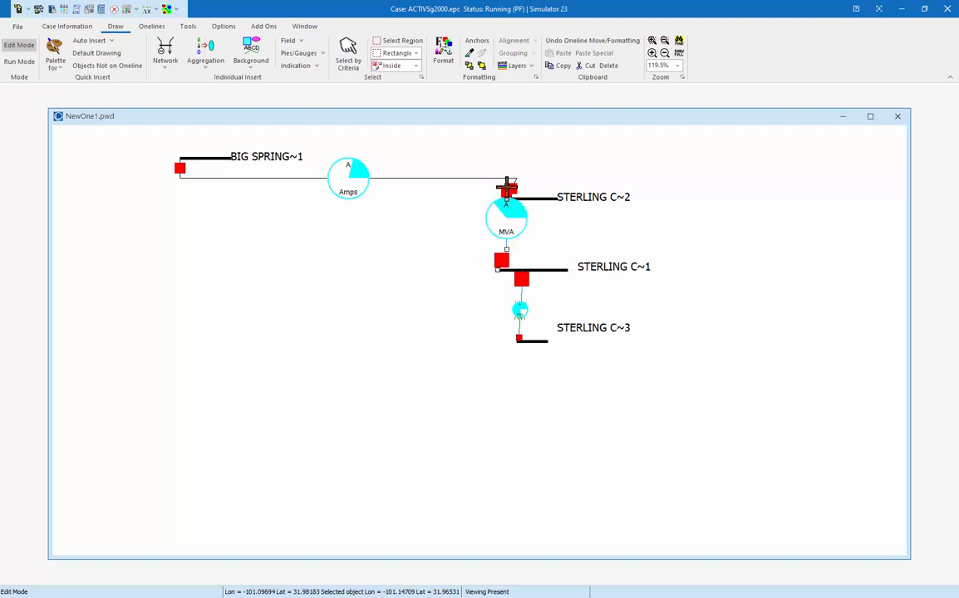
pyautogui.moveTo(507, 186)
pyautogui.mouseDown()
pyautogui.moveTo(499, 205)
pyautogui.moveTo(524, 182)
pyautogui.mouseUp()
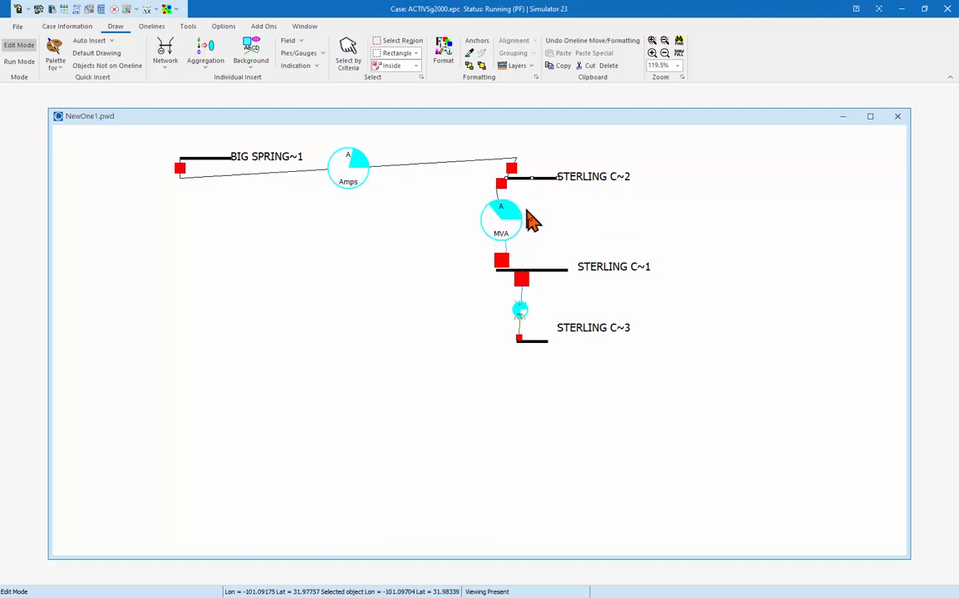
# - Shift the BIG SPRING~1 bus slightly up to level its line, and place its name label above the bus's left end
pyautogui.moveTo(208, 158); pyautogui.dragTo(205, 145)
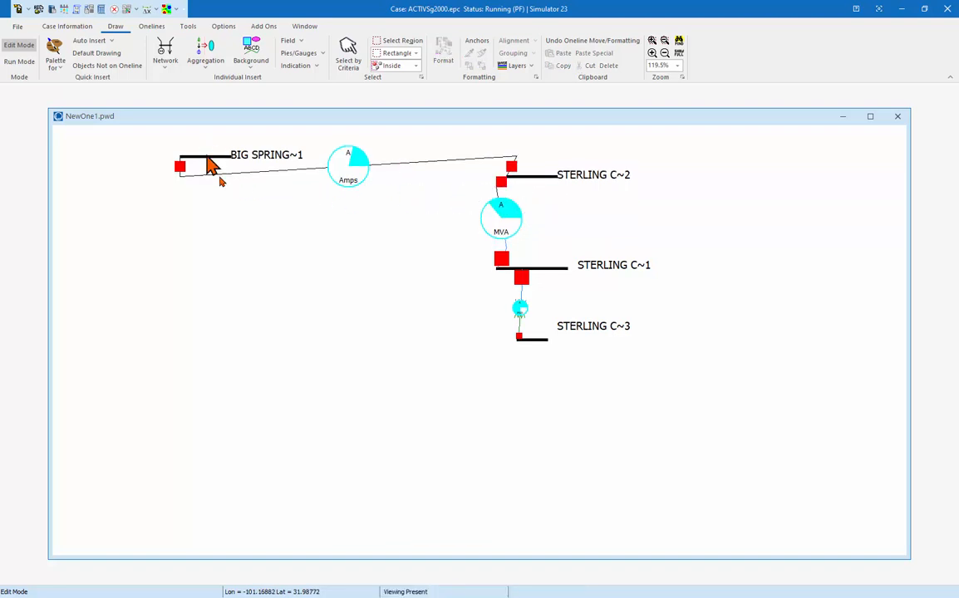
pyautogui.moveTo(289, 275); pyautogui.dragTo(337, 326)
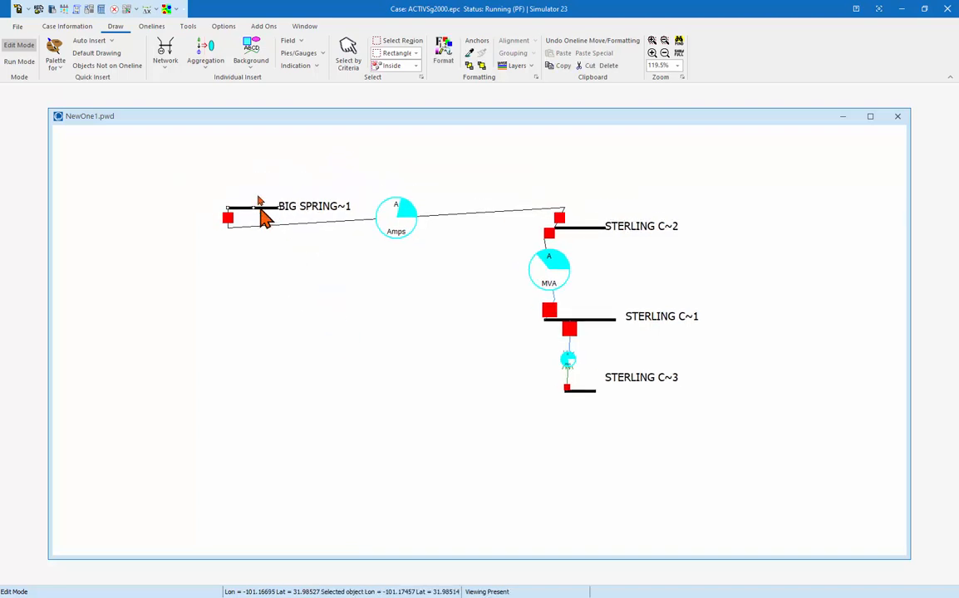
pyautogui.moveTo(268, 216); pyautogui.dragTo(261, 197)
pyautogui.click(323, 193)
pyautogui.moveTo(323, 194); pyautogui.dragTo(212, 185)
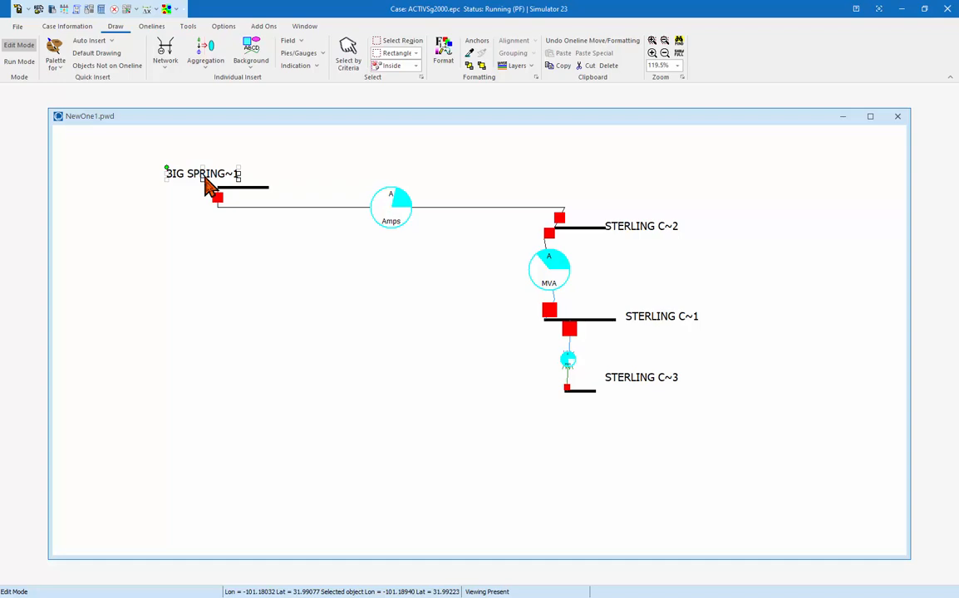
pyautogui.click(390, 349)
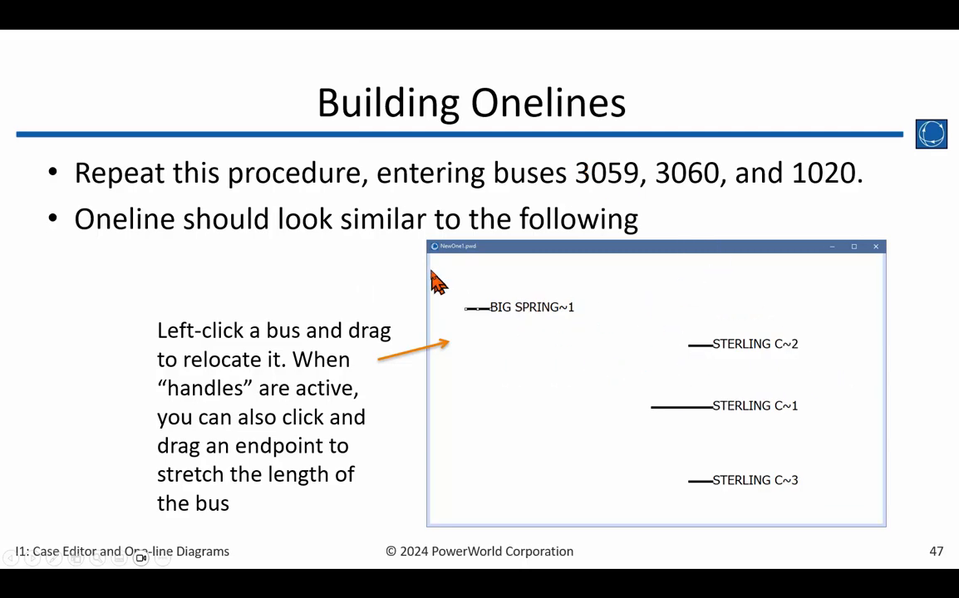
# - Switch to the slide show and go through the automatic line insertion slides to the automatic load, generator and shunt insertion slide
pyautogui.click(363, 305)
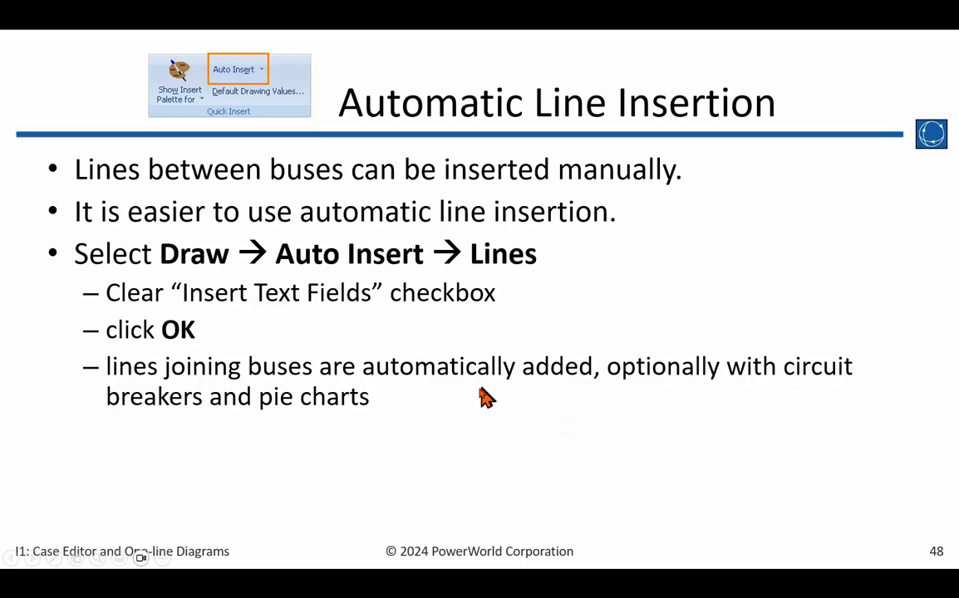
pyautogui.press('Right')
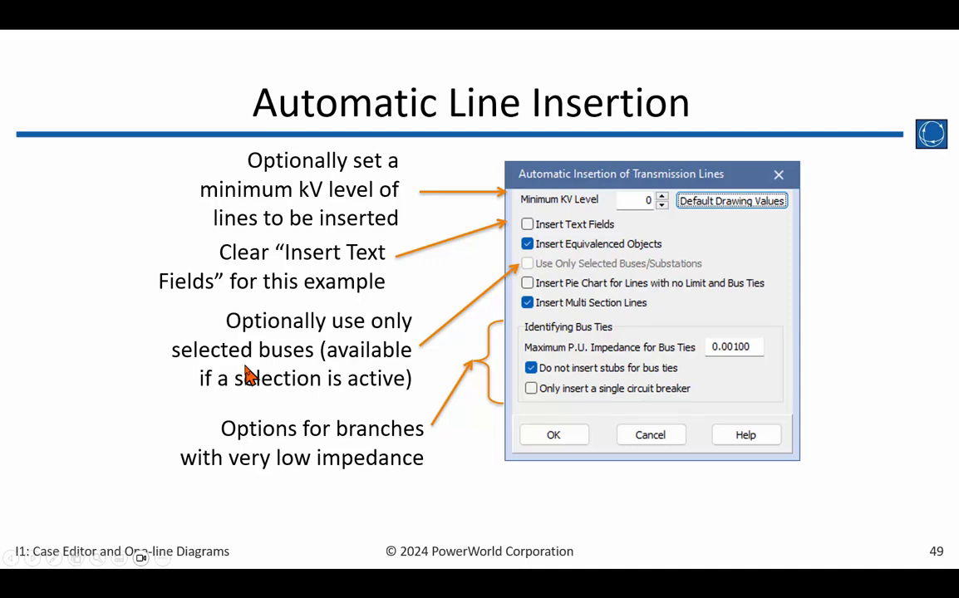
pyautogui.click(329, 288)
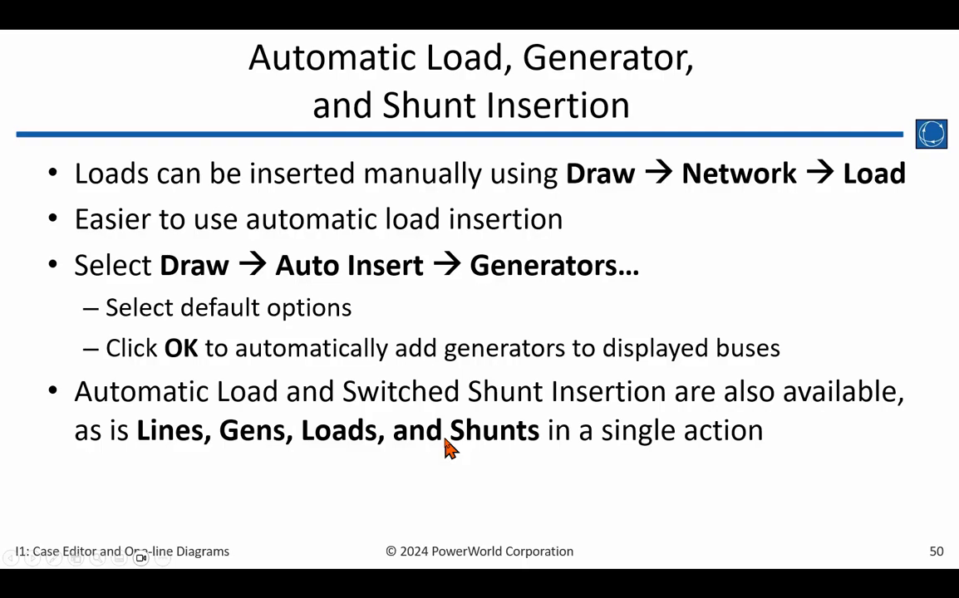
# - Switch to PowerWorld Simulator and auto-insert lines, generators, loads and shunts on the oneline with the default options
pyautogui.hotkey('alt', 'Tab')
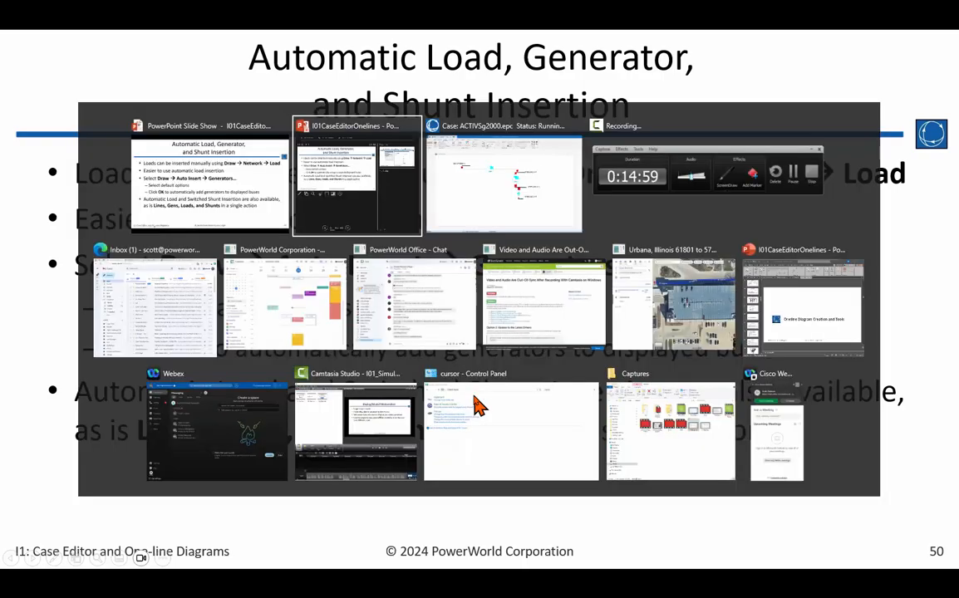
pyautogui.hotkey('alt', 'Tab')
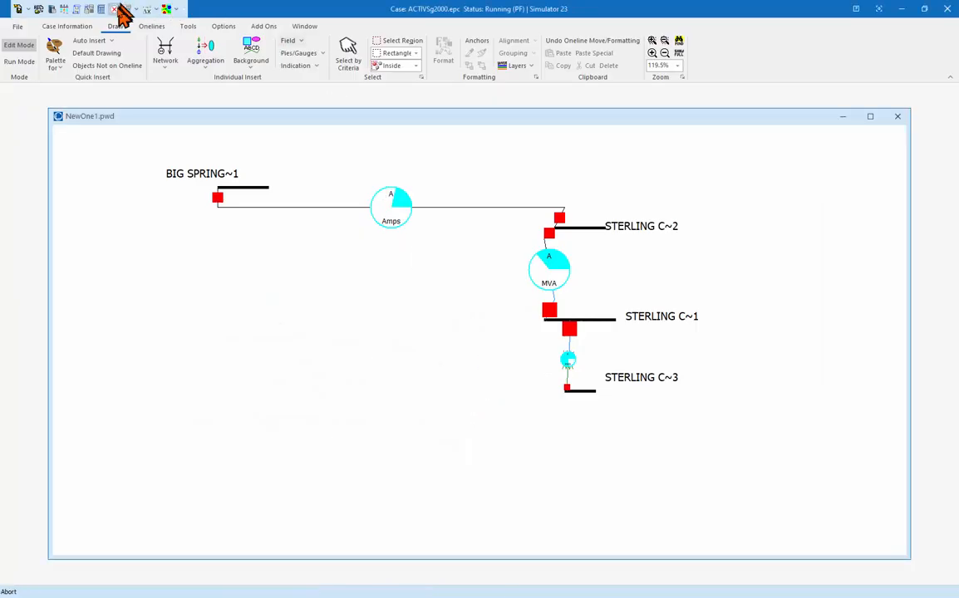
pyautogui.click(84, 42)
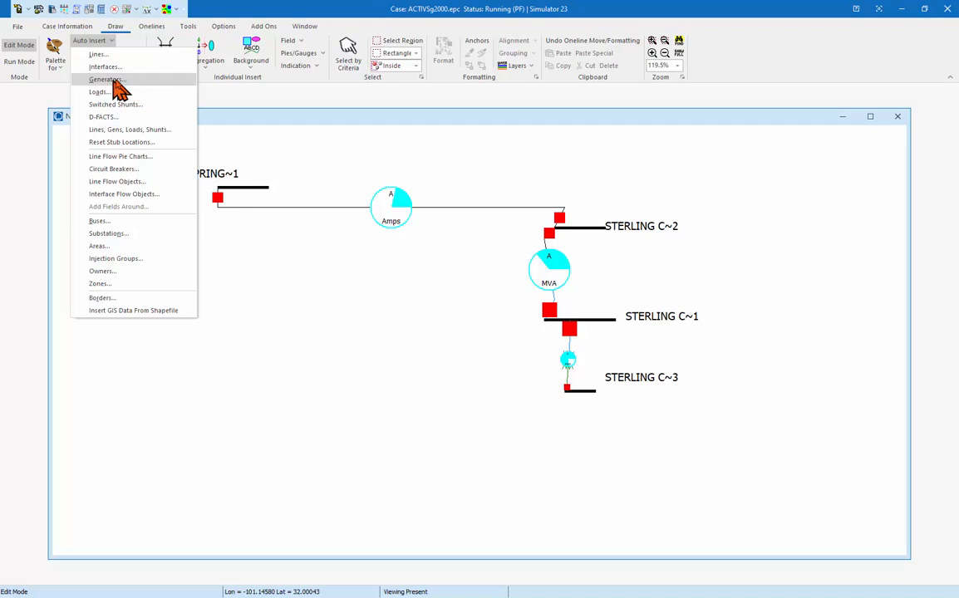
pyautogui.click(151, 131)
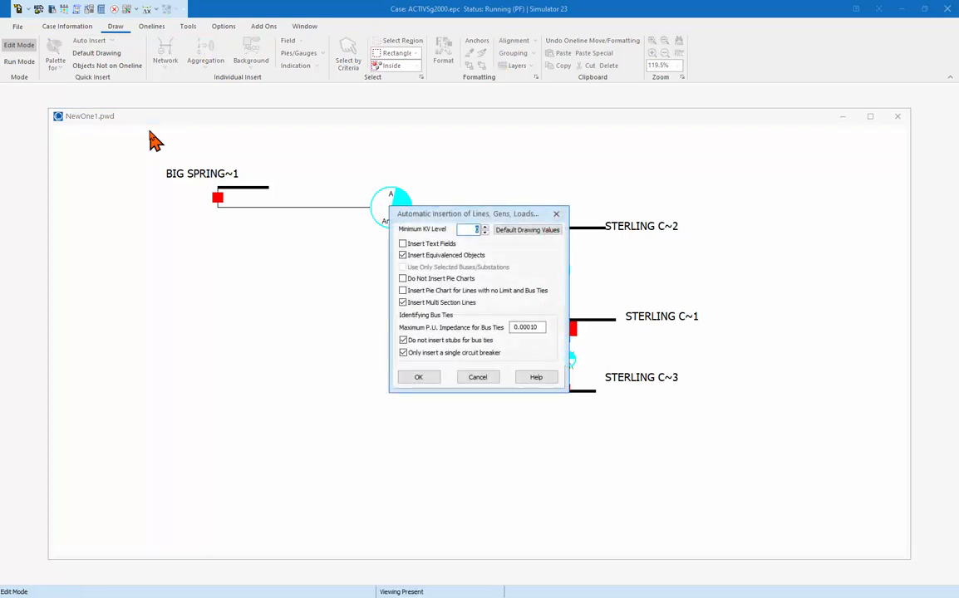
pyautogui.click(419, 378)
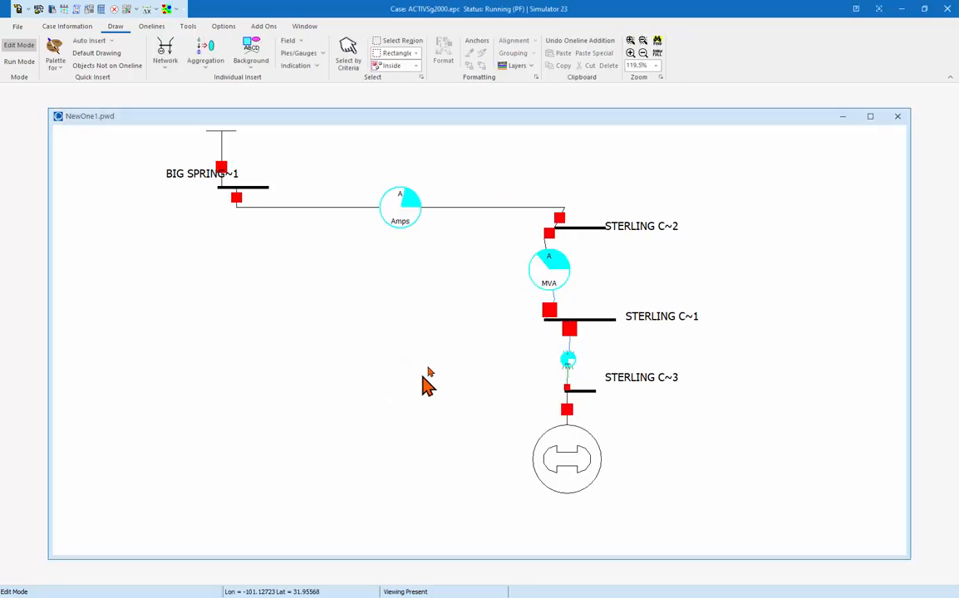
# - Move the BIG SPRING~1 name label to the left of its bus, clear of the switched shunt
pyautogui.moveTo(335, 349); pyautogui.dragTo(358, 441)
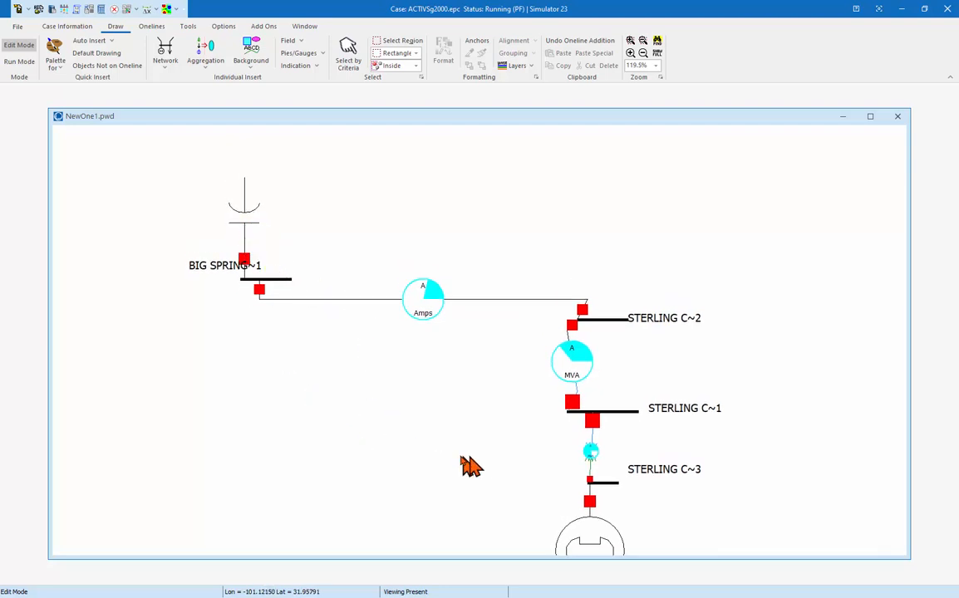
pyautogui.moveTo(471, 467); pyautogui.dragTo(461, 328)
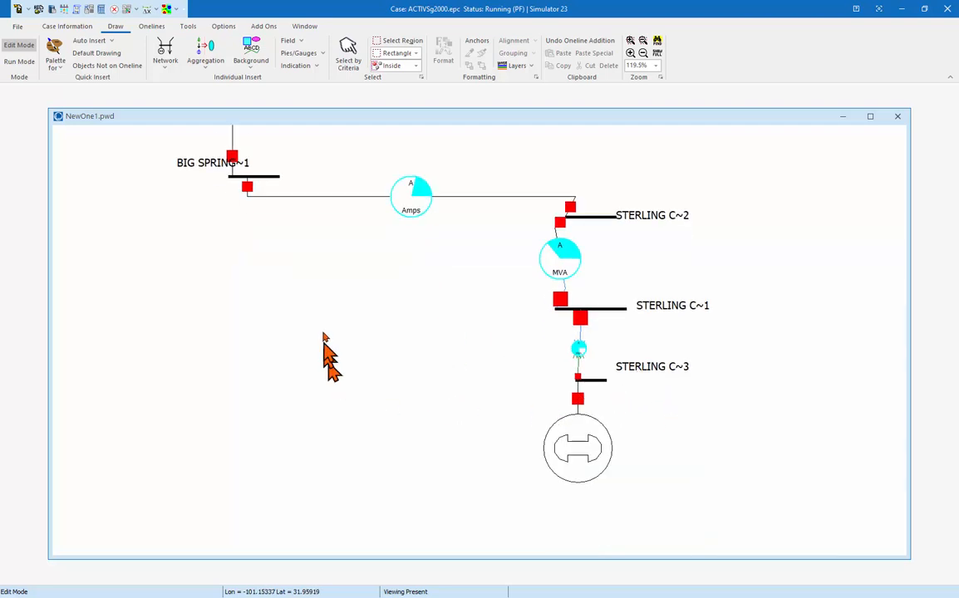
pyautogui.moveTo(325, 341); pyautogui.dragTo(366, 374)
pyautogui.click(251, 221)
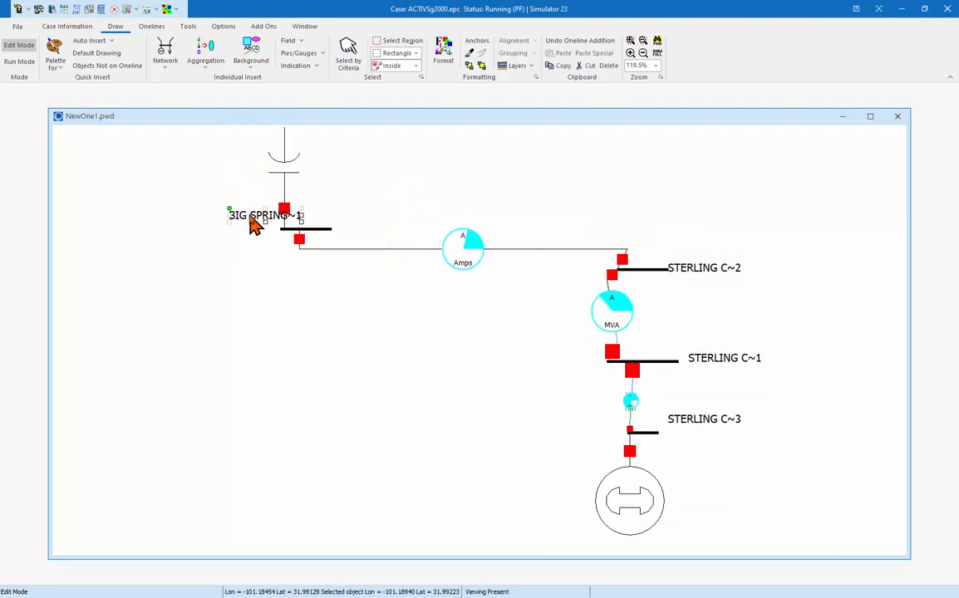
pyautogui.moveTo(251, 222); pyautogui.dragTo(221, 243)
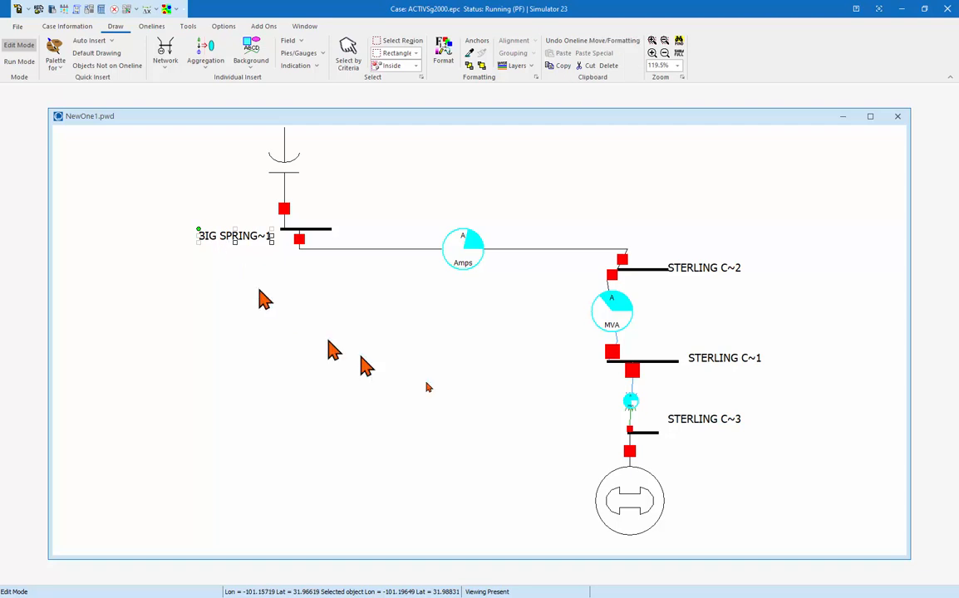
# - Shrink the switched shunt above BIG SPRING~1 and shift it right to stand near the middle of the bus
pyautogui.moveTo(479, 406); pyautogui.dragTo(434, 427)
pyautogui.click(247, 201)
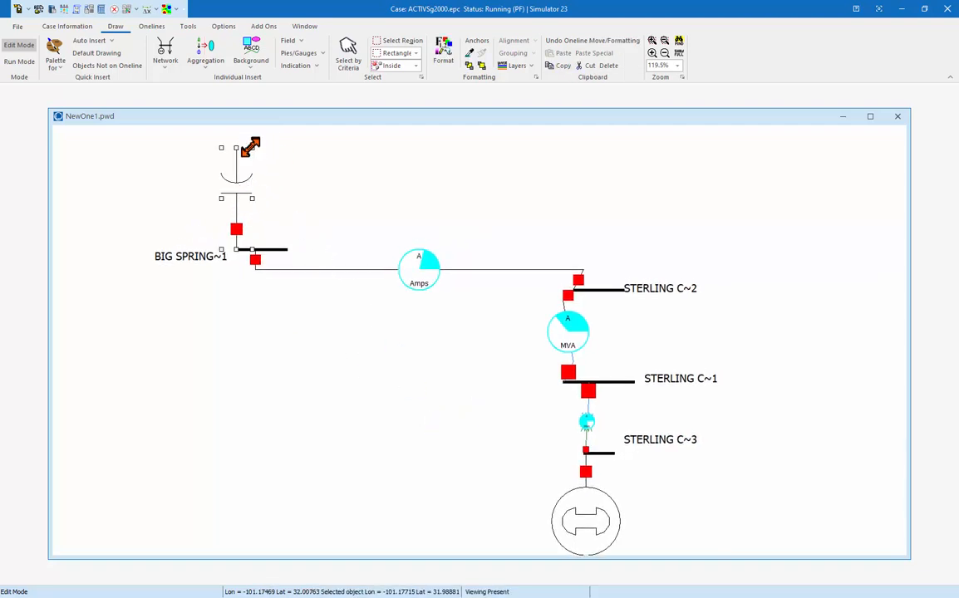
pyautogui.moveTo(250, 148); pyautogui.dragTo(261, 217)
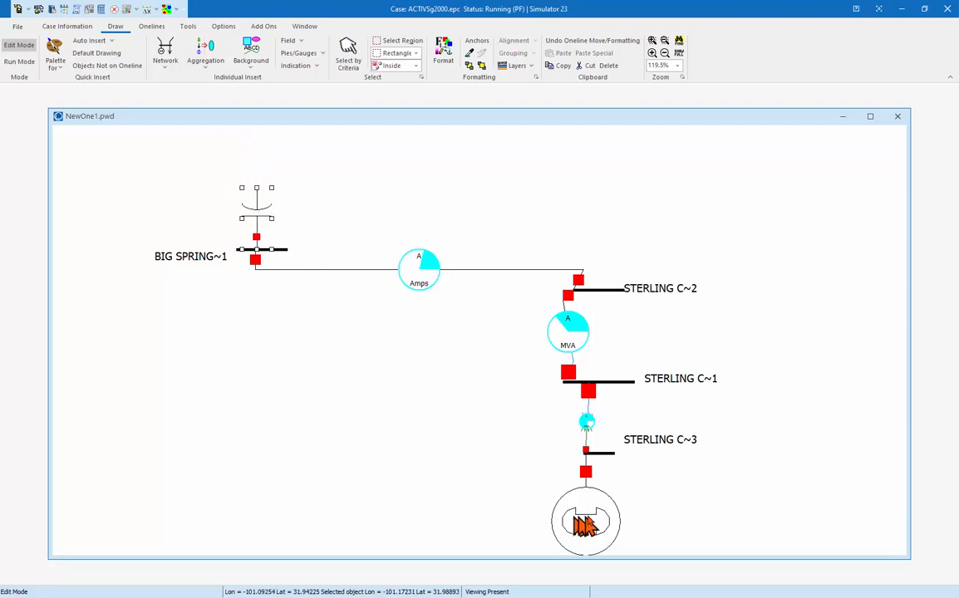
# - Shrink the generator below STERLING C~3 to about half size and lengthen that bus to the left so the generator hangs centrally
pyautogui.moveTo(577, 516); pyautogui.dragTo(574, 516)
pyautogui.scroll(-1, 684, 499)
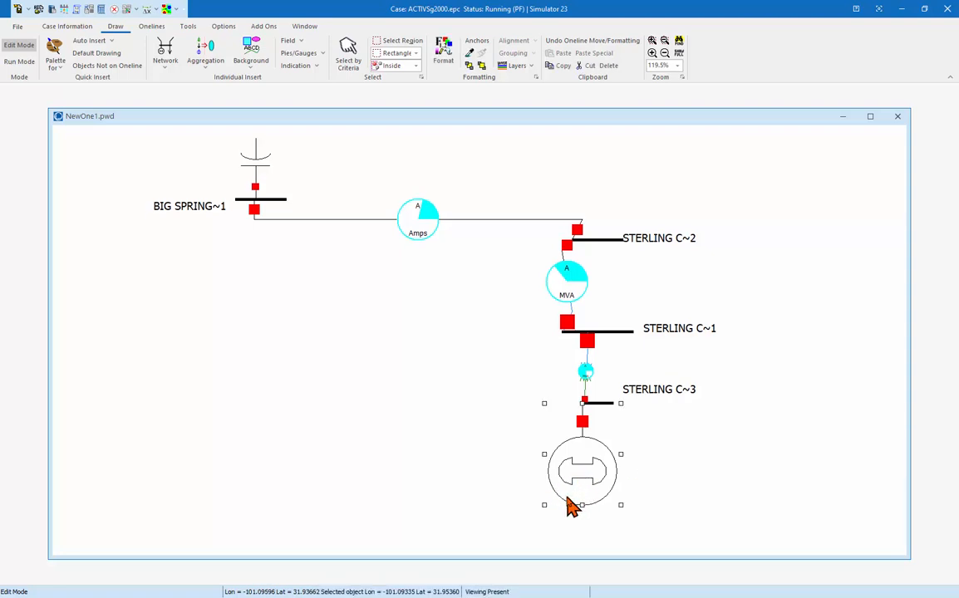
pyautogui.moveTo(544, 505); pyautogui.dragTo(550, 402)
pyautogui.click(585, 404)
pyautogui.click(412, 339)
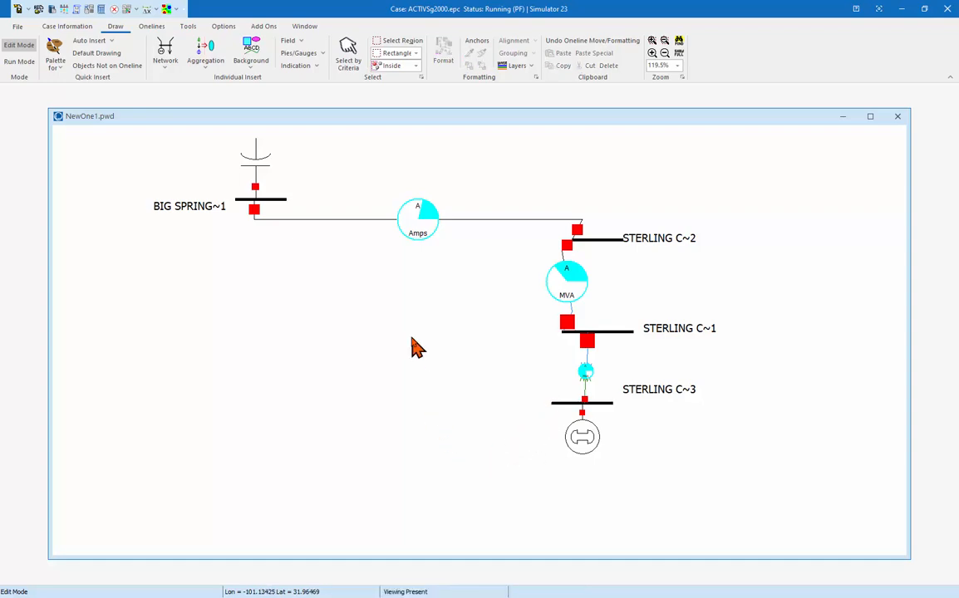
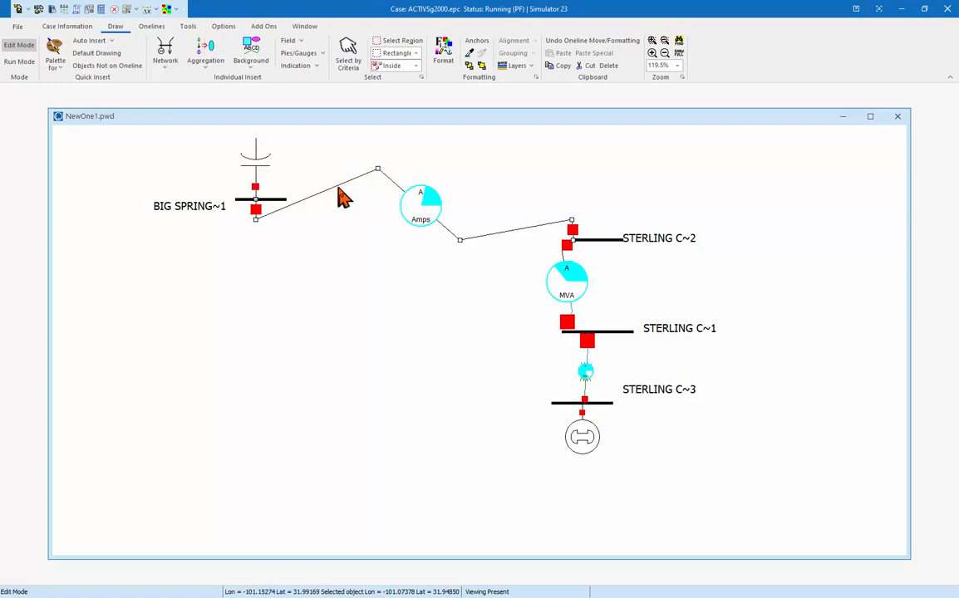
# - Remove the upper bend point from the line between BIG SPRING~1 and STERLING C~2
pyautogui.keyDown('ctrl'); pyautogui.click(378, 169); pyautogui.keyUp('ctrl')
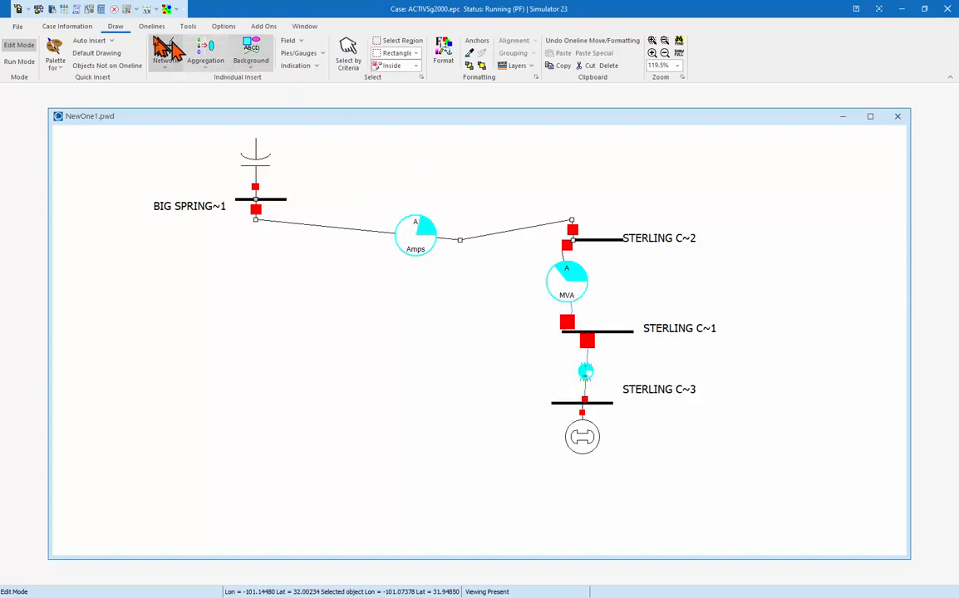
pyautogui.click(164, 62)
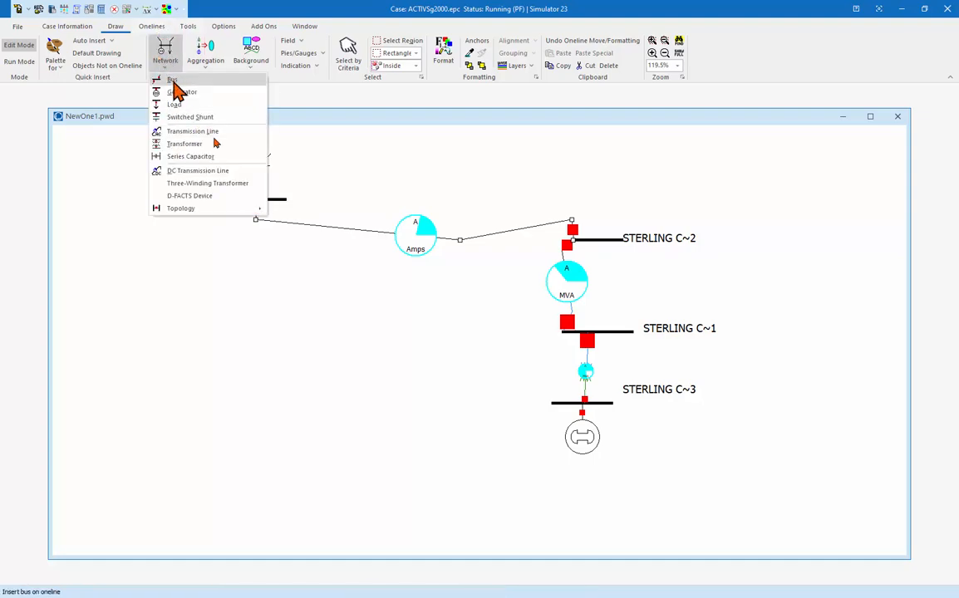
# - Cut the transformer between STERLING C~2 and STERLING C~1 from the oneline, deleting the drawing object only
pyautogui.click(572, 316)
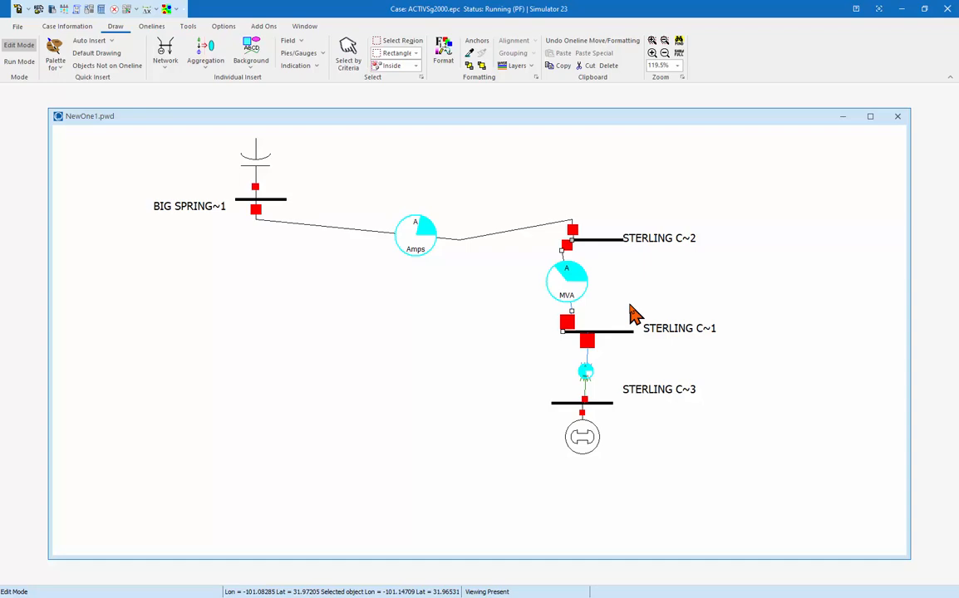
pyautogui.hotkey('ctrl', 'x')
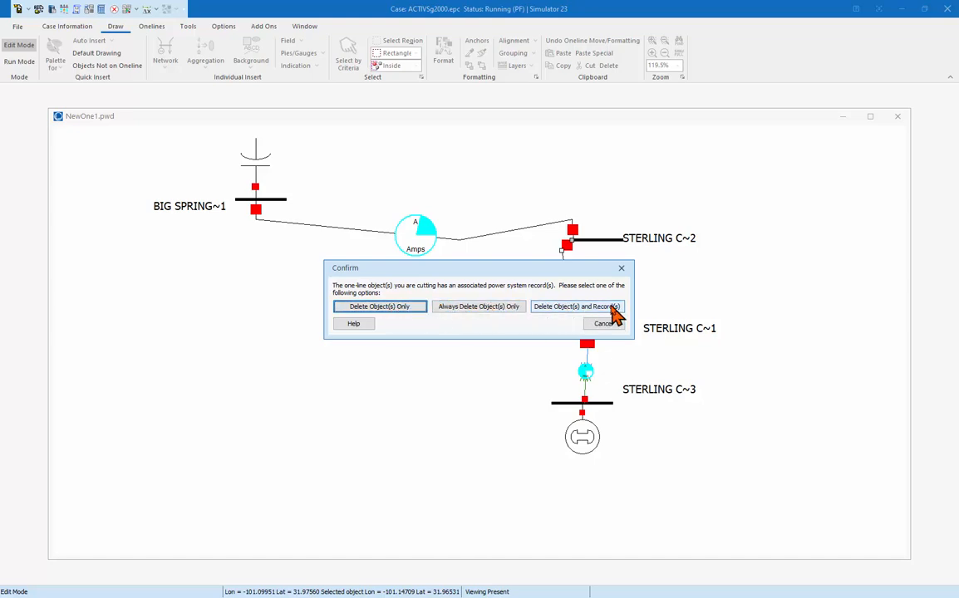
pyautogui.click(392, 307)
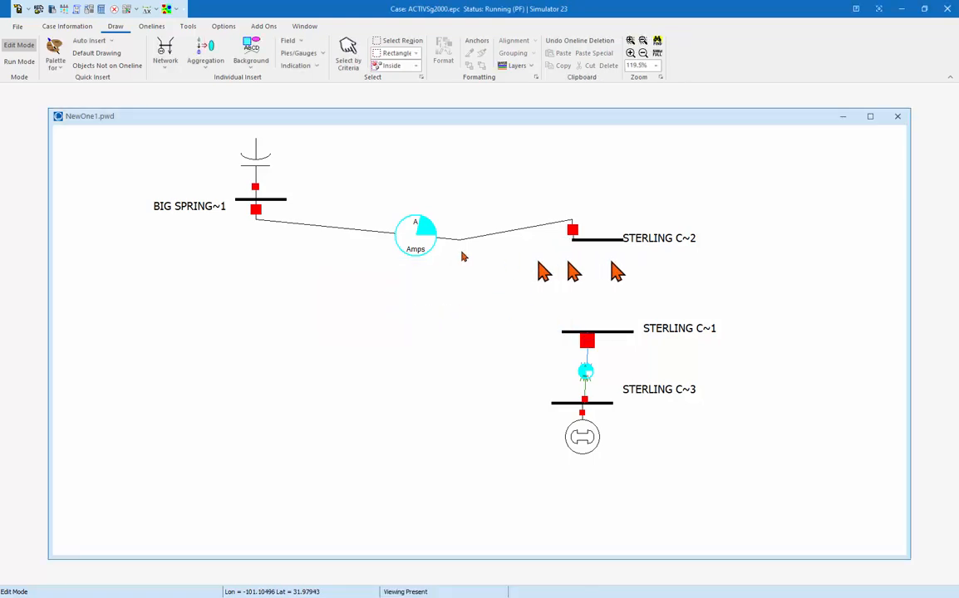
# - Redraw the branch from STERLING C~2 to STERLING C~1 with one bend to the left, accepting the existing circuit 1 record
pyautogui.click(174, 63)
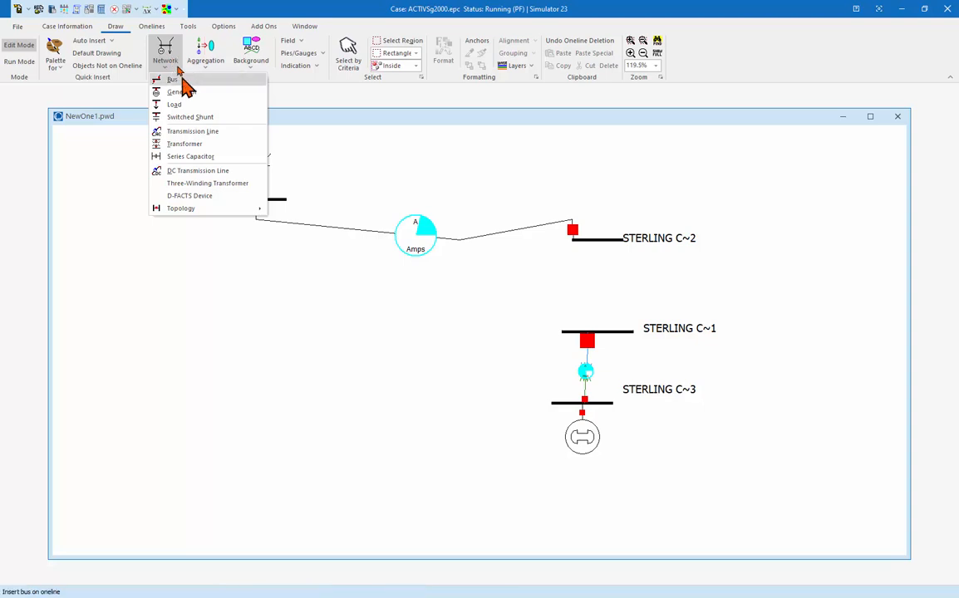
pyautogui.click(177, 133)
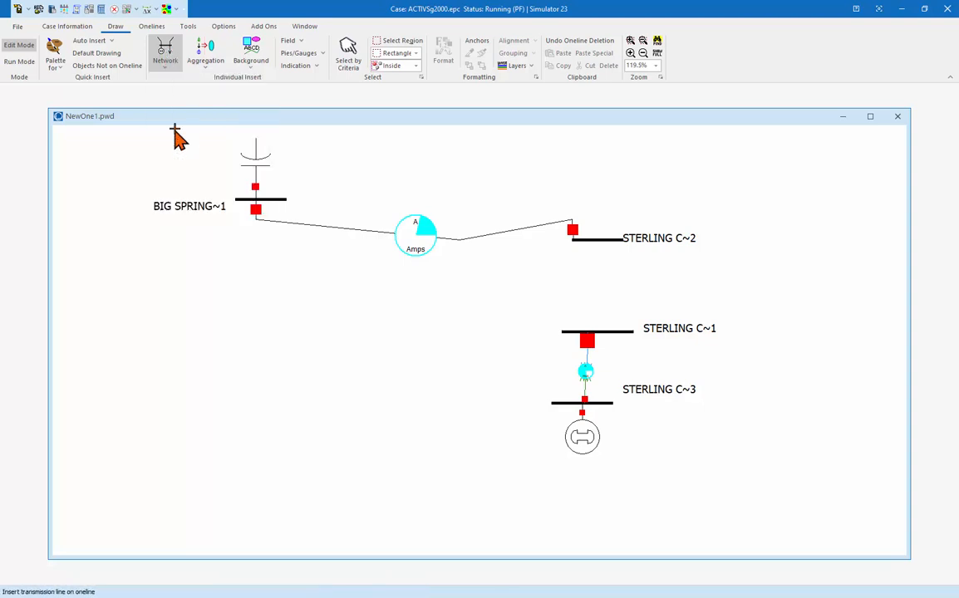
pyautogui.doubleClick(589, 240)
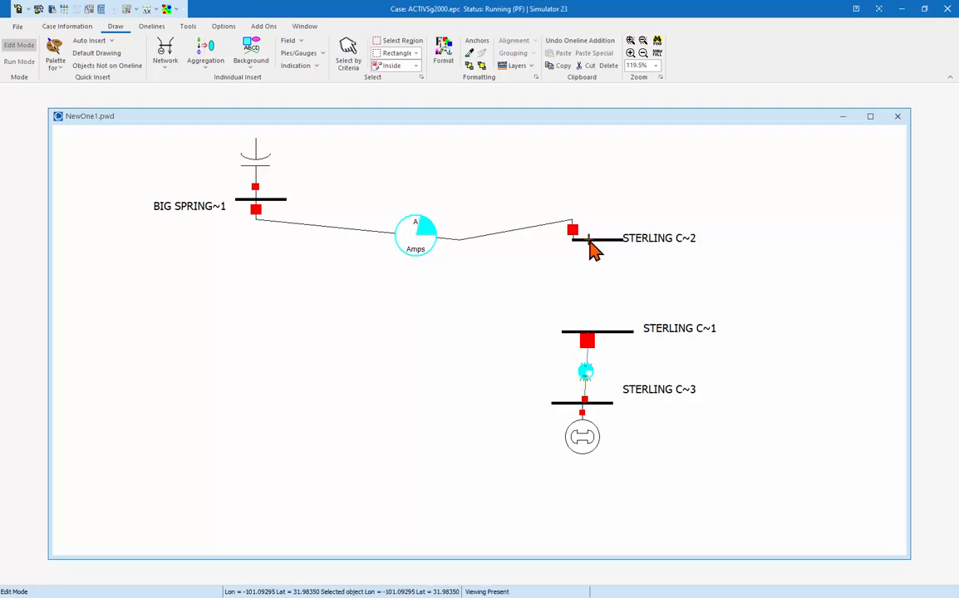
pyautogui.click(591, 244)
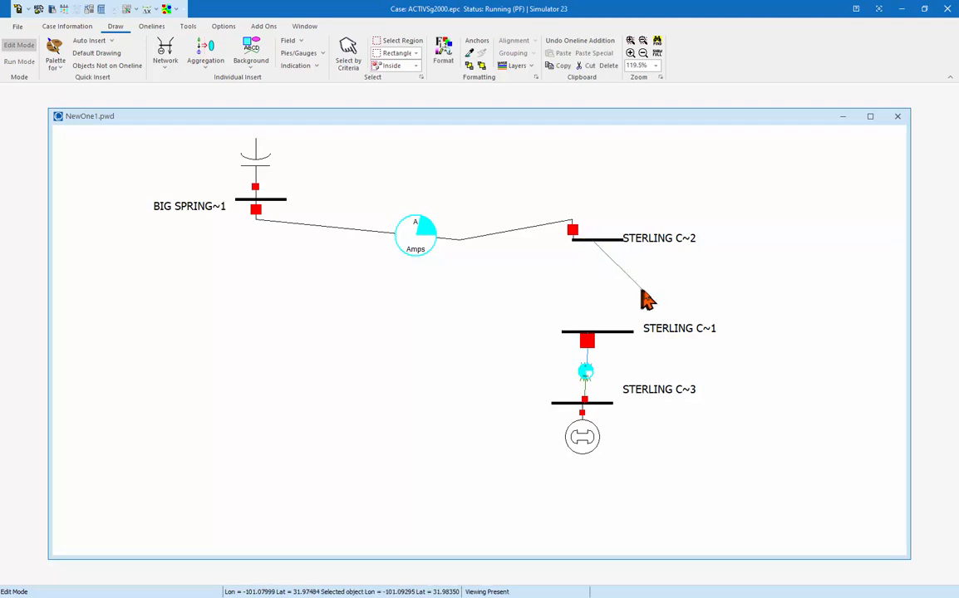
pyautogui.click(542, 281)
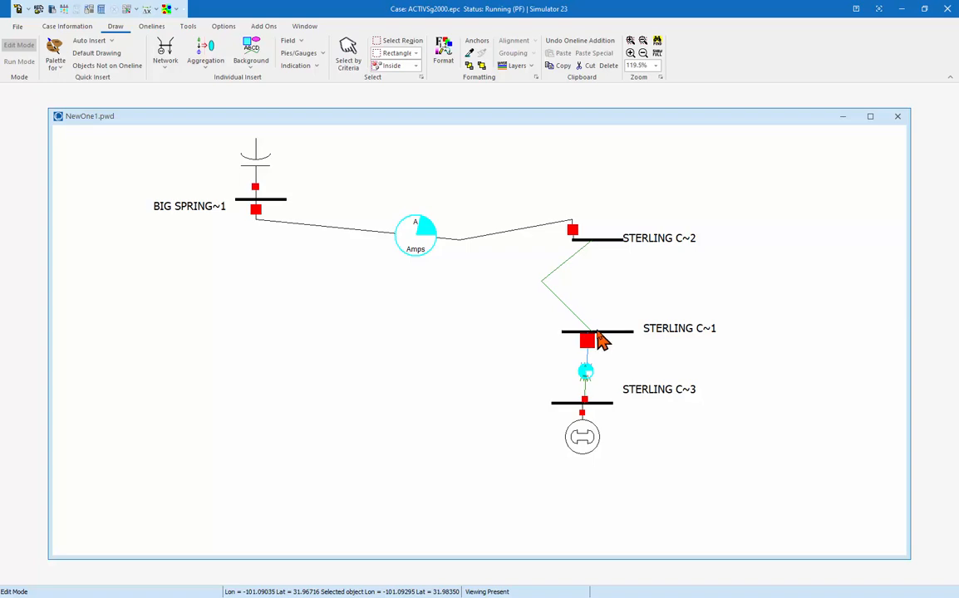
pyautogui.doubleClick(597, 333)
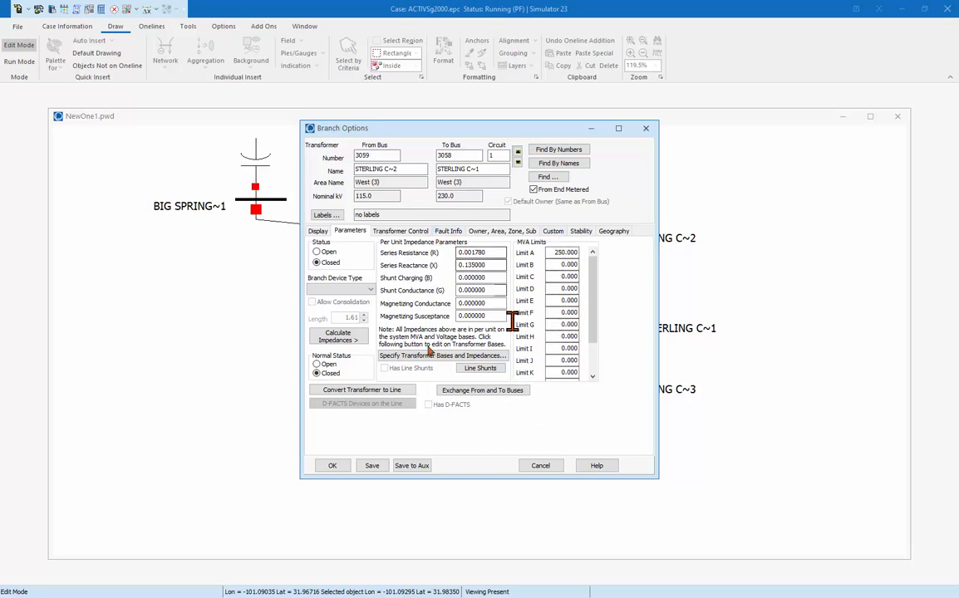
pyautogui.click(332, 466)
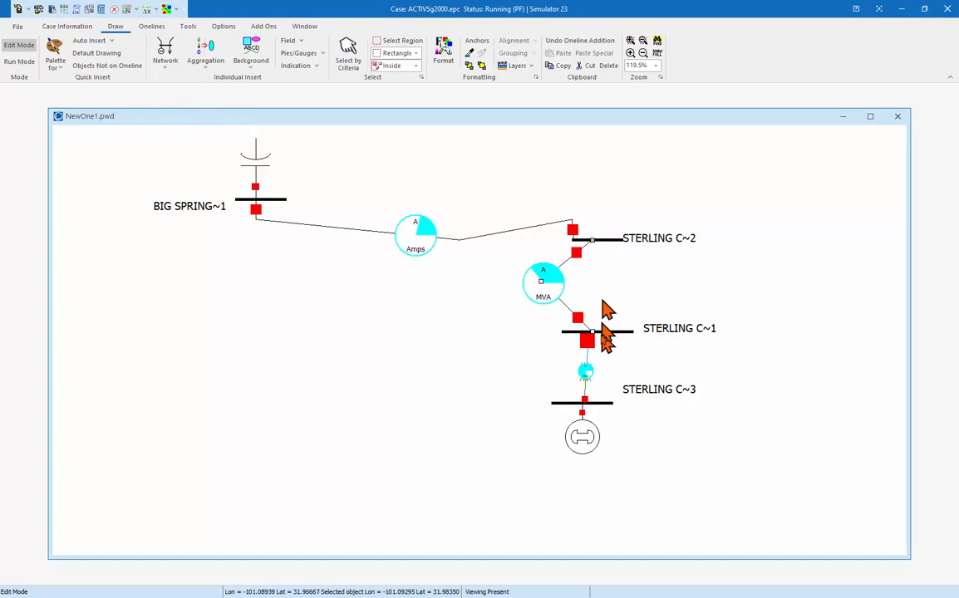
pyautogui.click(166, 63)
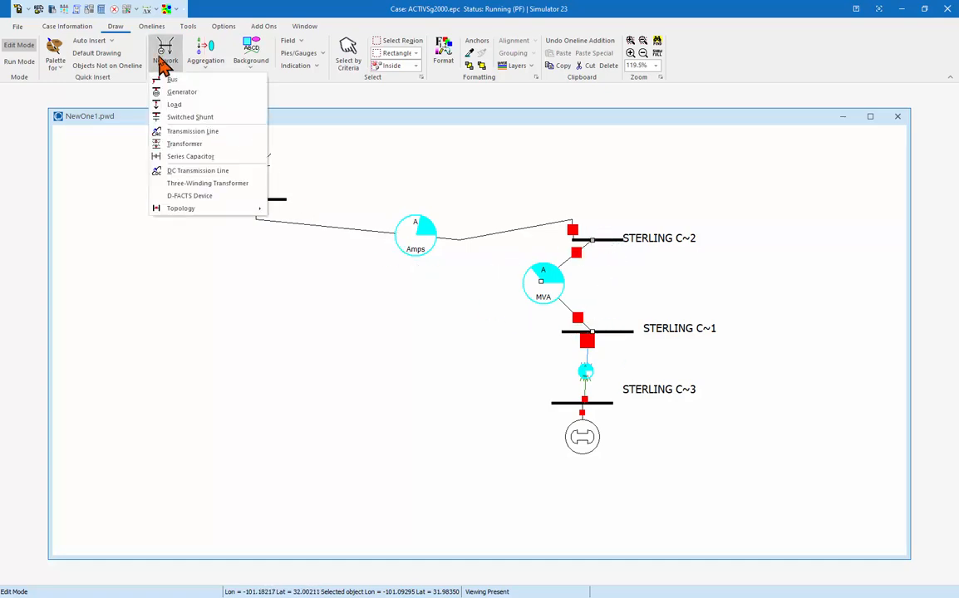
pyautogui.click(177, 131)
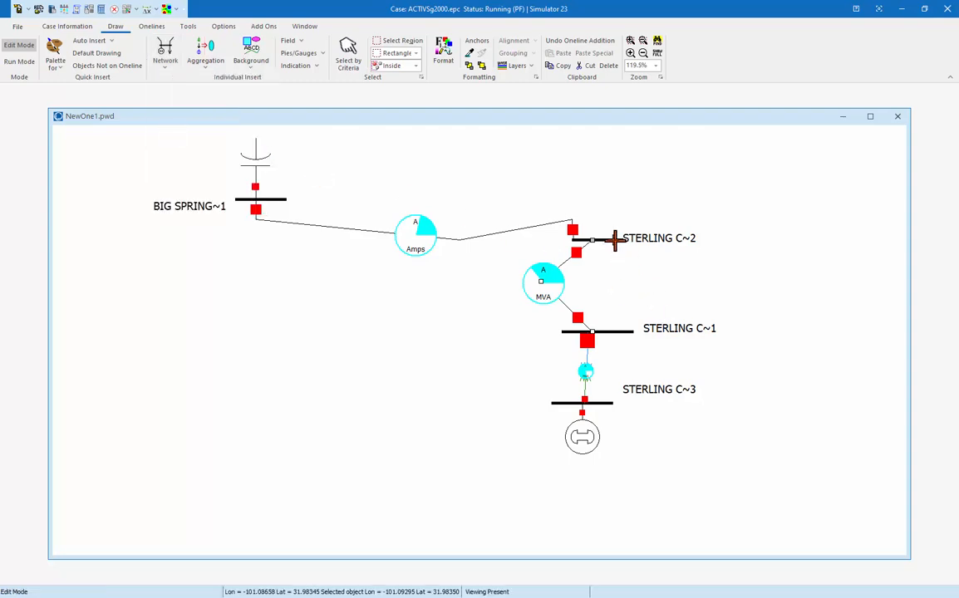
pyautogui.click(611, 240)
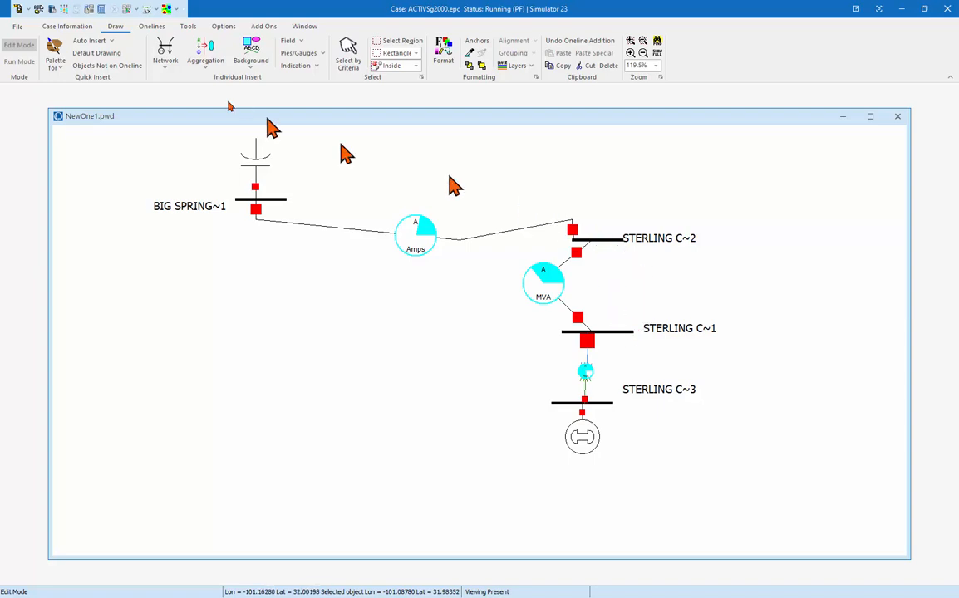
# - Draw a straight transmission line from STERLING C~2 to STERLING C~1, choosing to create a new transmission line record
pyautogui.click(165, 54)
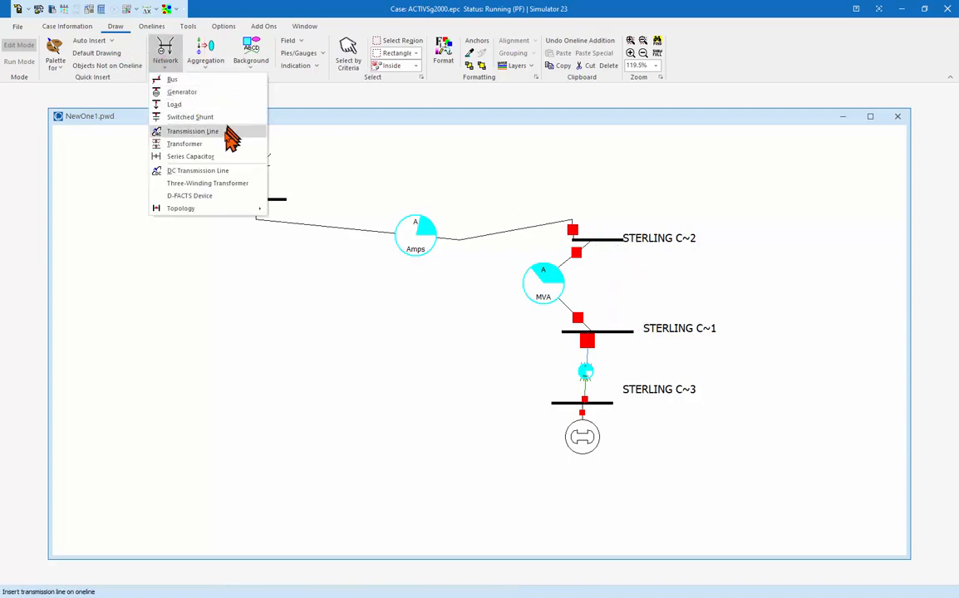
pyautogui.click(226, 130)
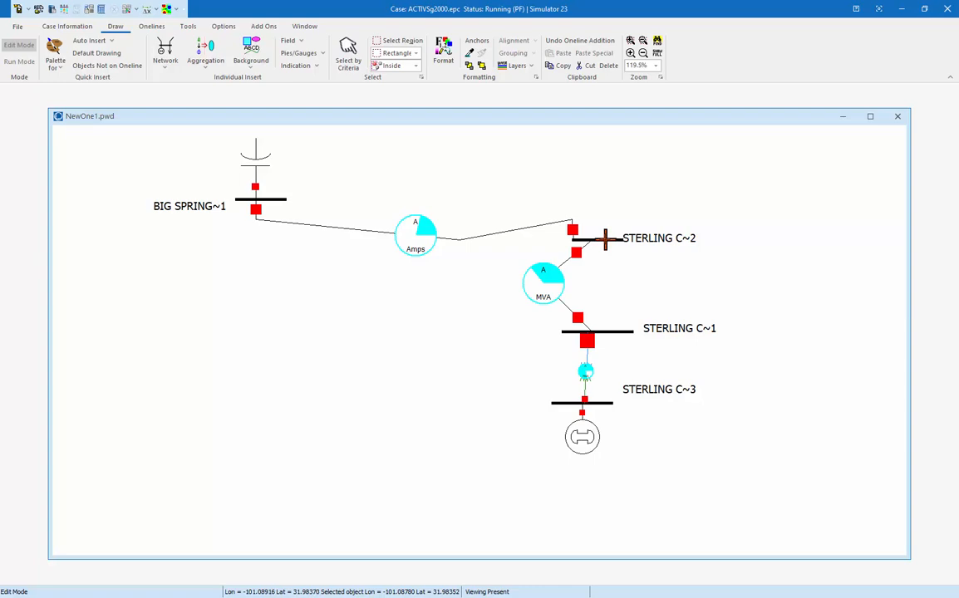
pyautogui.click(605, 240)
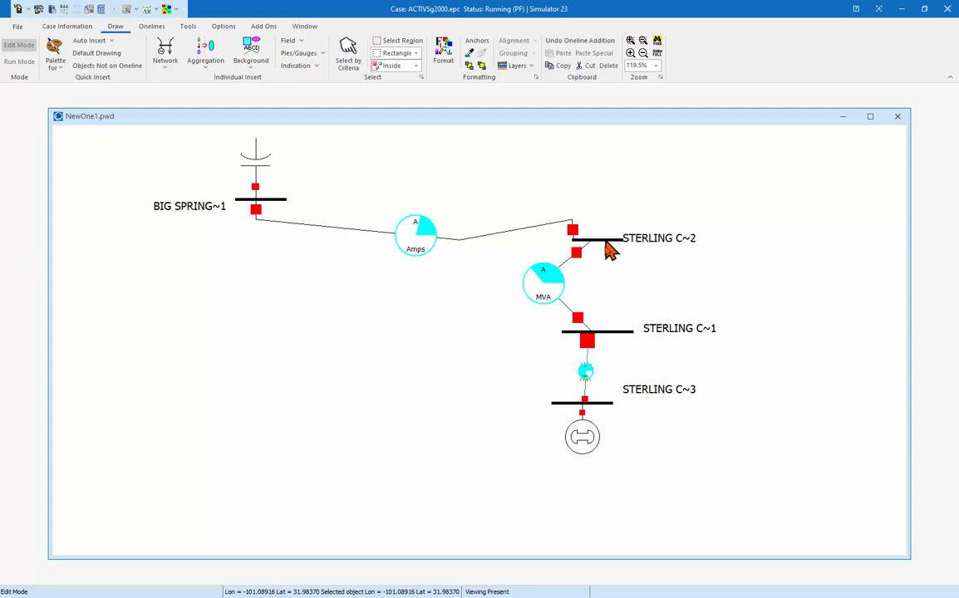
pyautogui.doubleClick(605, 335)
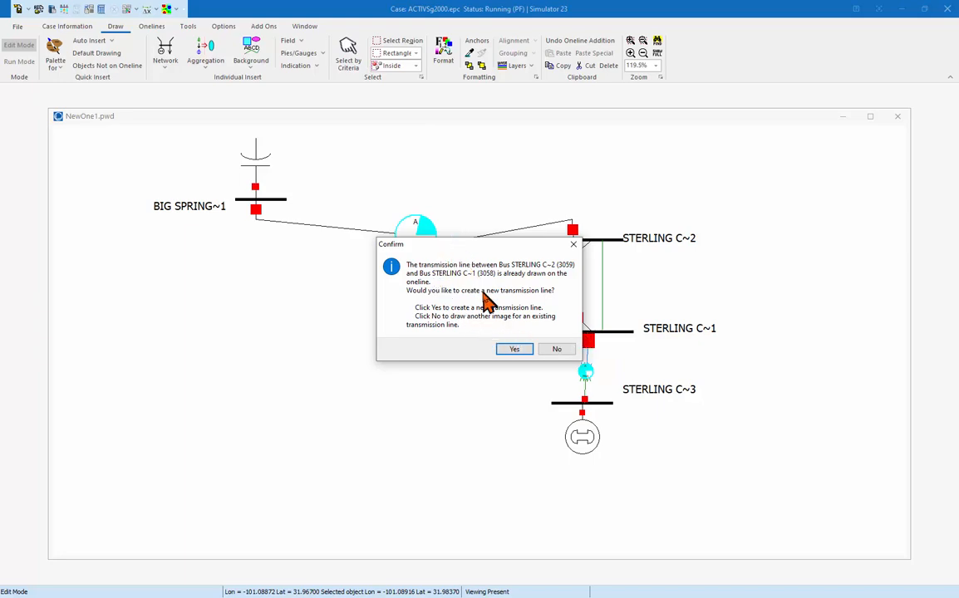
pyautogui.click(511, 350)
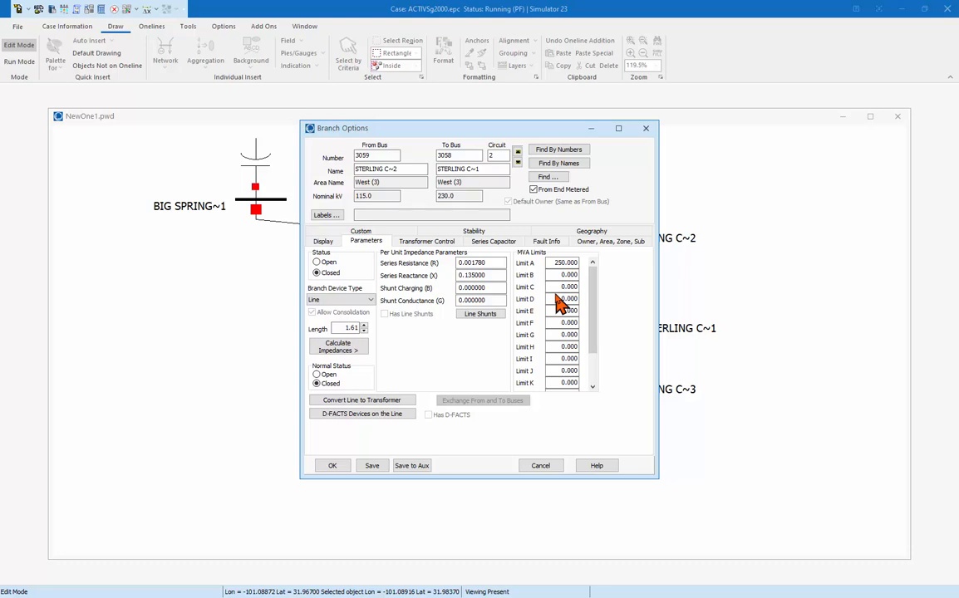
# - Set the new STERLING C~2 to STERLING C~1 branch's series reactance to 0.125 and accept its options
pyautogui.click(469, 274)
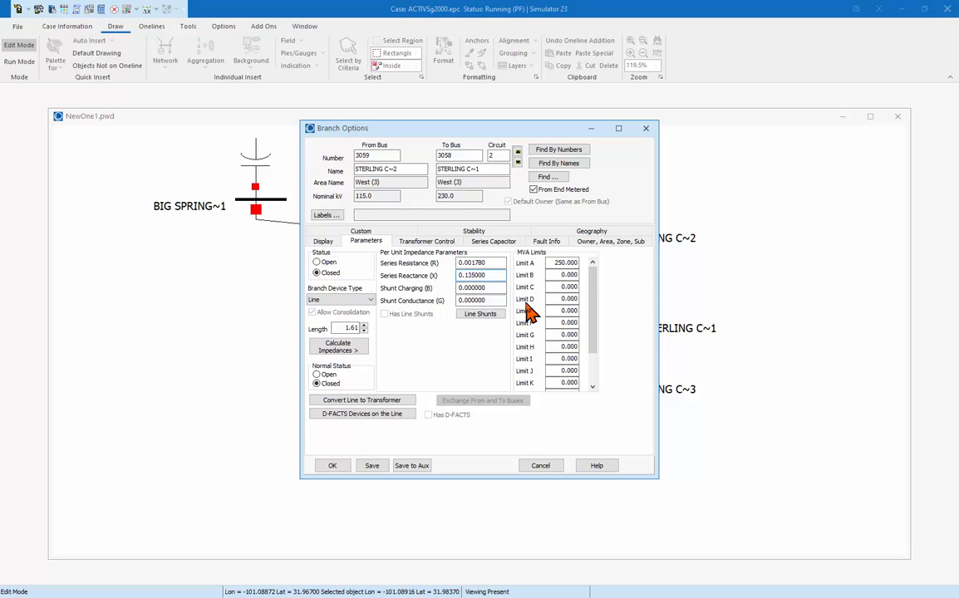
pyautogui.press('BackSpace')
pyautogui.write('2')
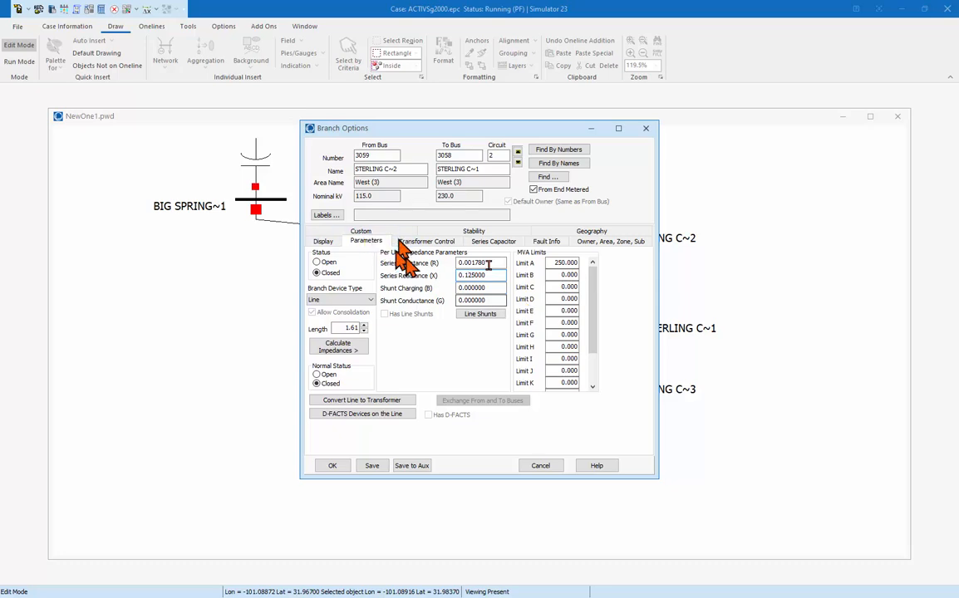
pyautogui.click(332, 467)
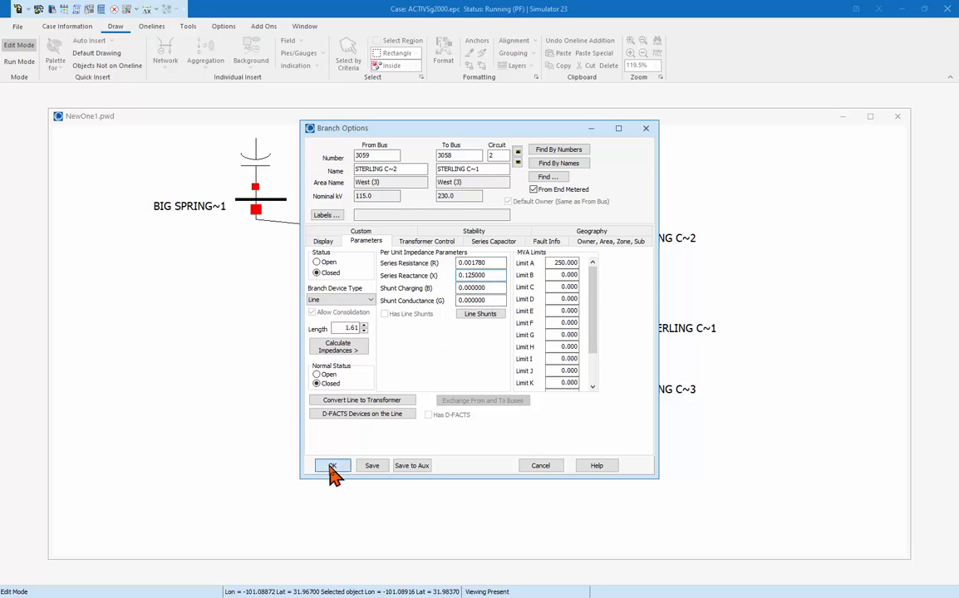
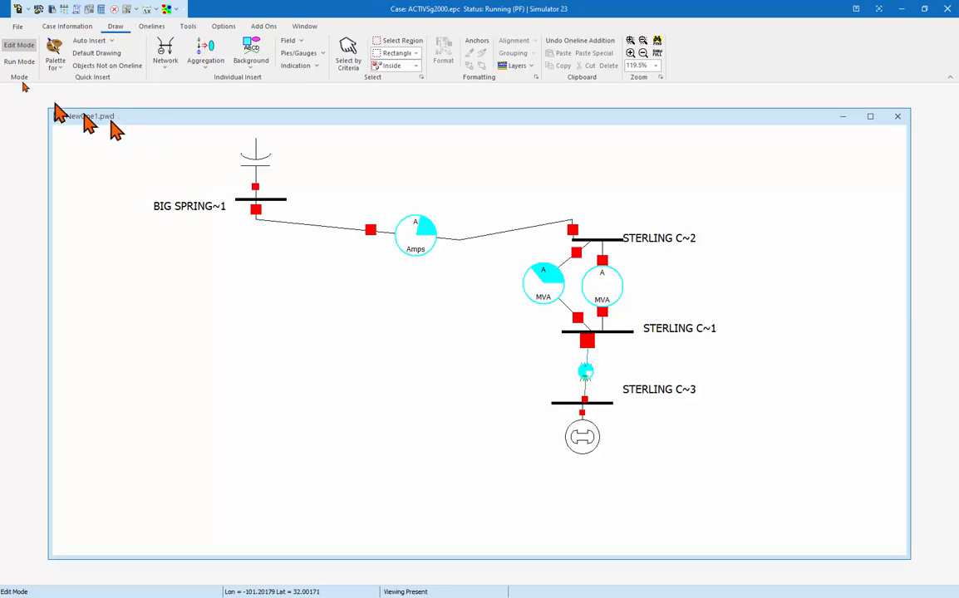
# - In Run Mode, open and reclose the line between BIG SPRING~1 and STERLING C~2 using its circuit breakers
pyautogui.click(20, 63)
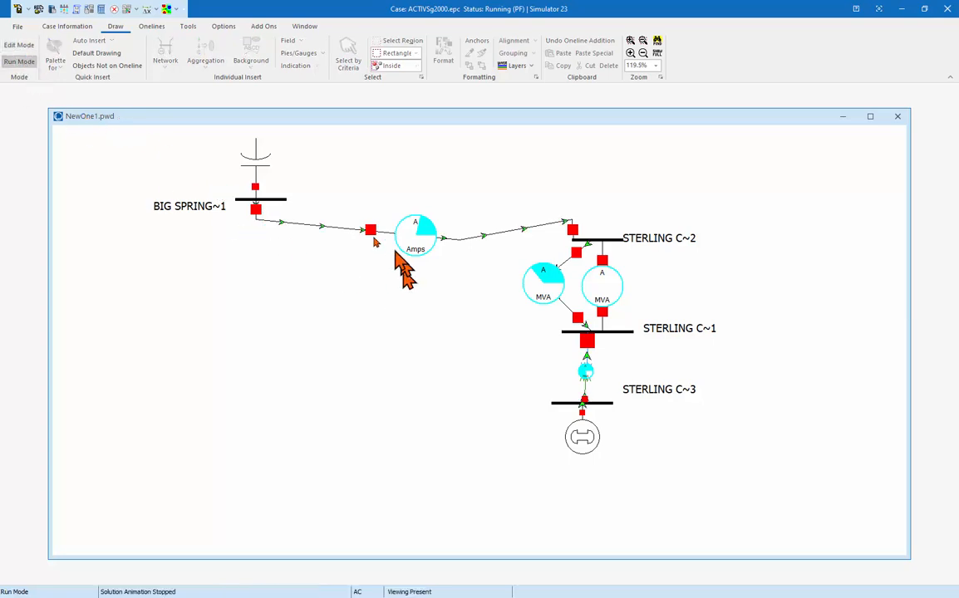
pyautogui.click(572, 231)
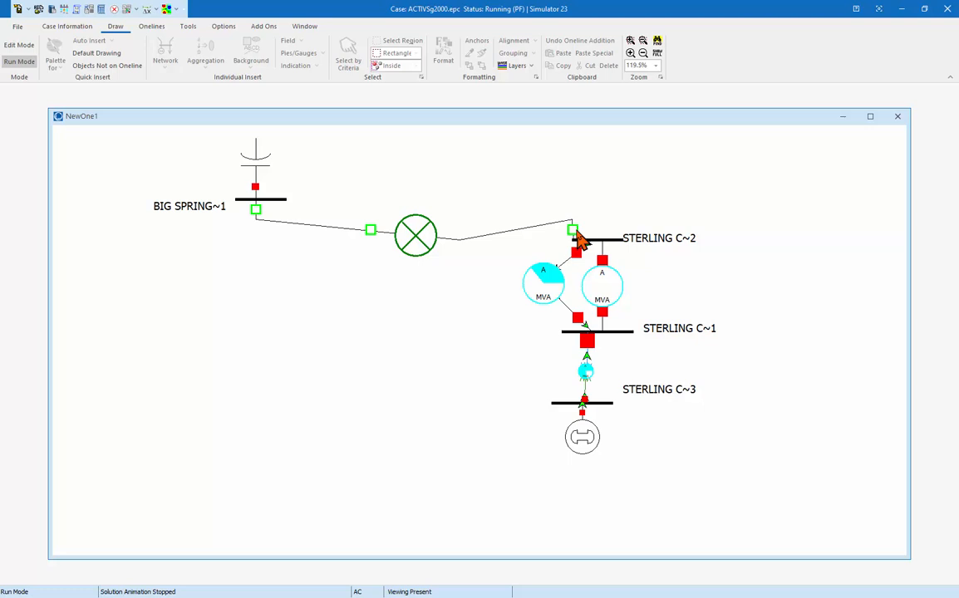
pyautogui.click(368, 230)
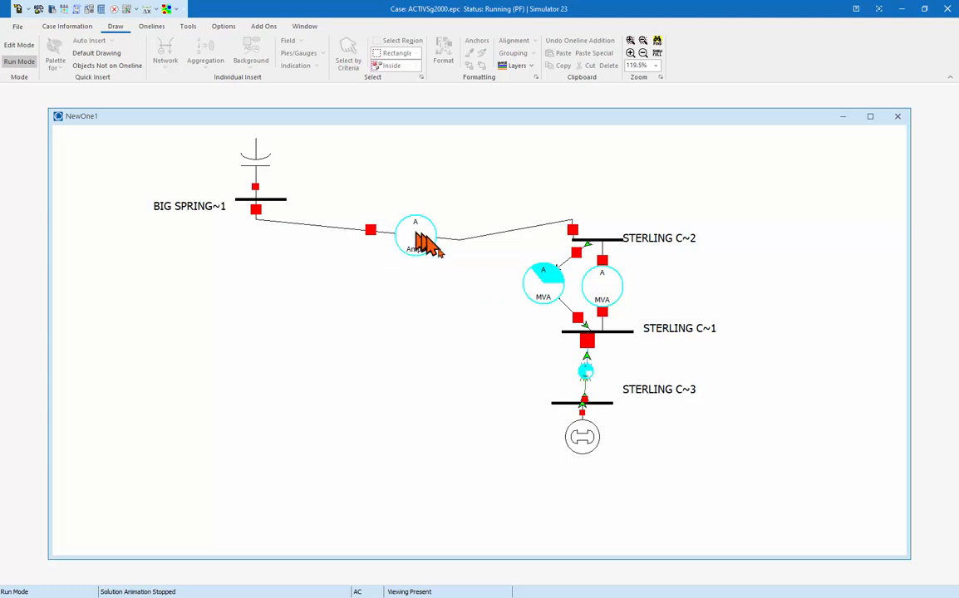
# - In Edit Mode, add a second line flow pie chart near STERLING C~2 on the BIG SPRING~1 line and move the original toward BIG SPRING~1
pyautogui.click(14, 66)
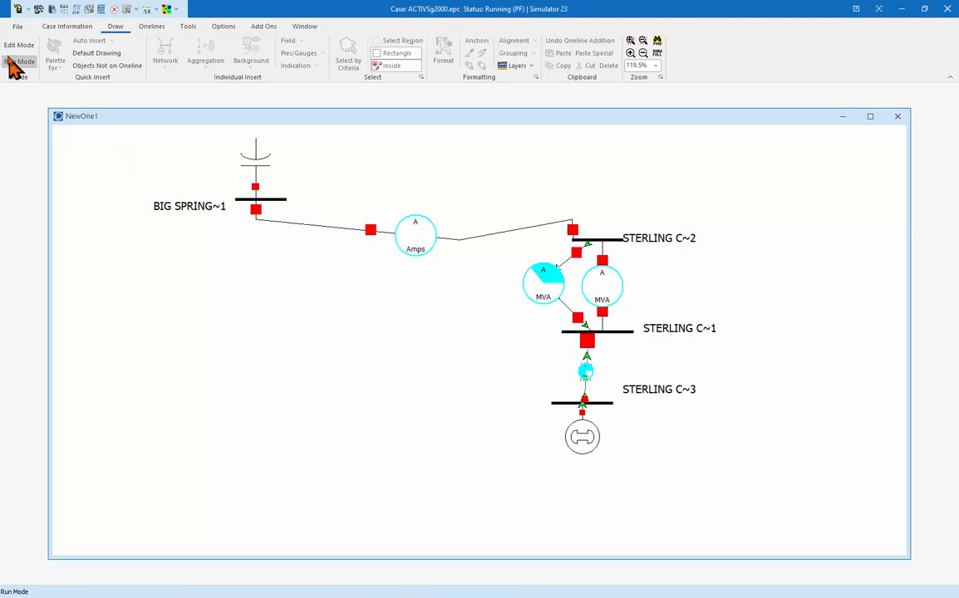
pyautogui.click(15, 46)
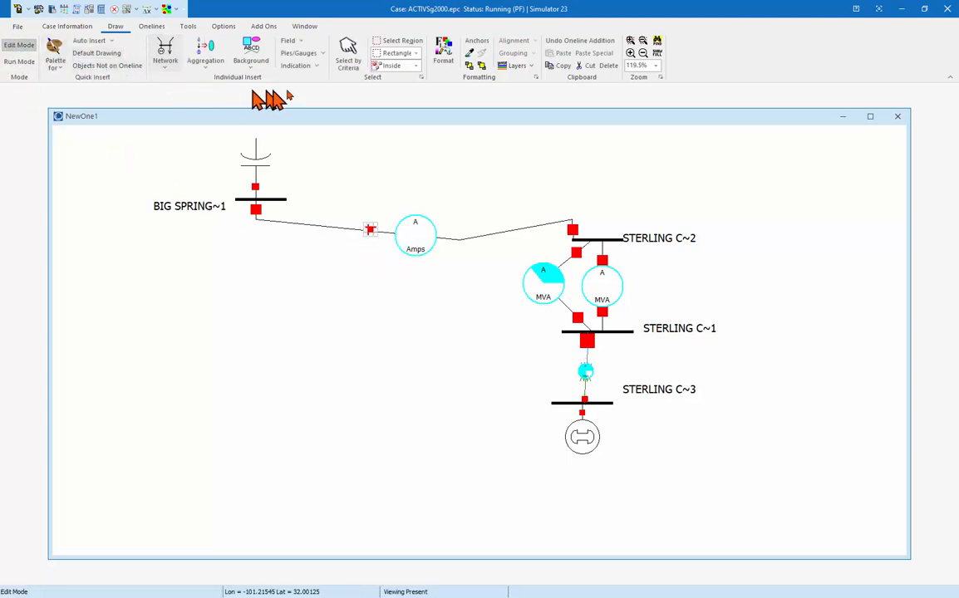
pyautogui.click(305, 55)
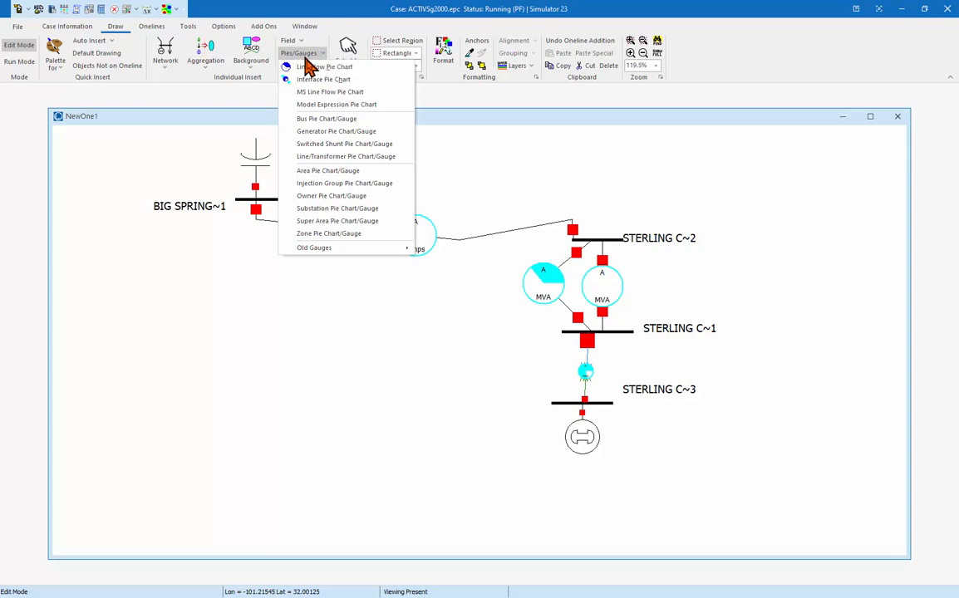
pyautogui.click(349, 70)
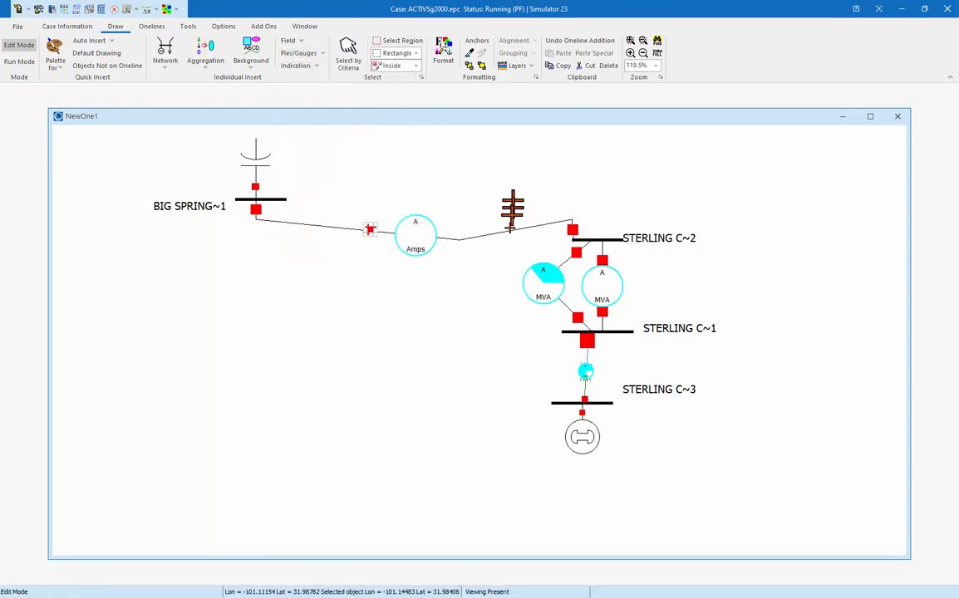
pyautogui.click(508, 234)
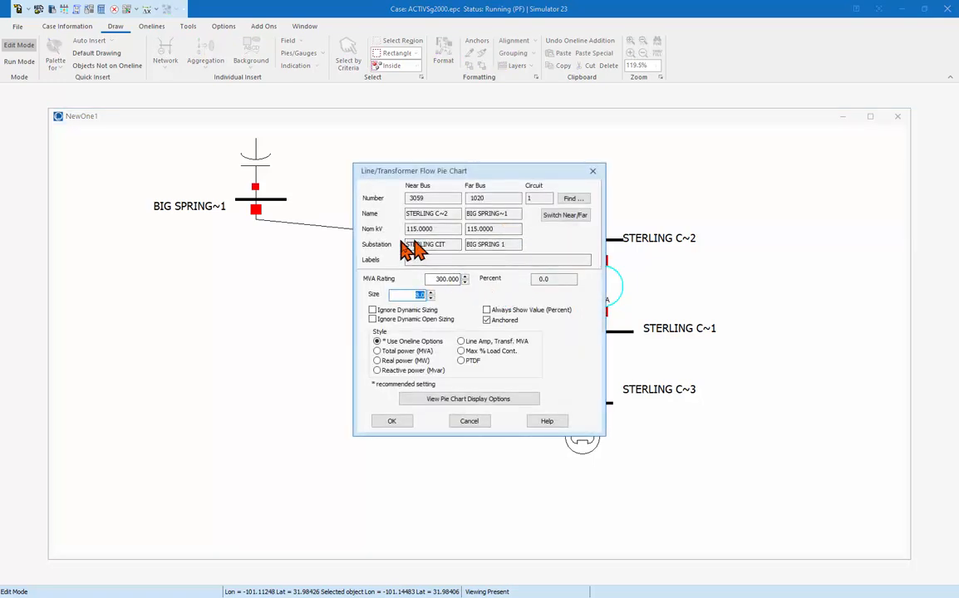
pyautogui.click(391, 420)
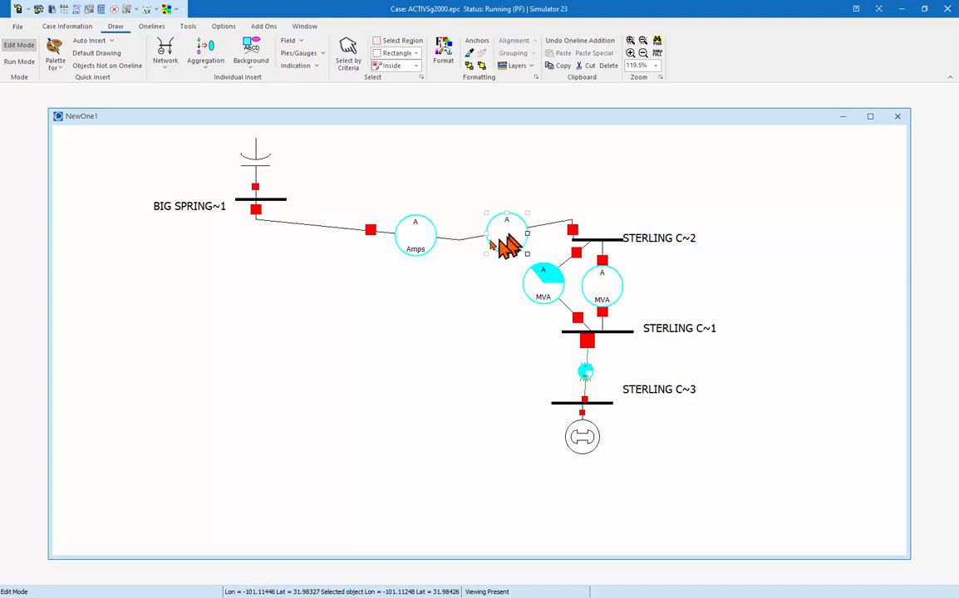
pyautogui.moveTo(421, 236); pyautogui.dragTo(329, 239)
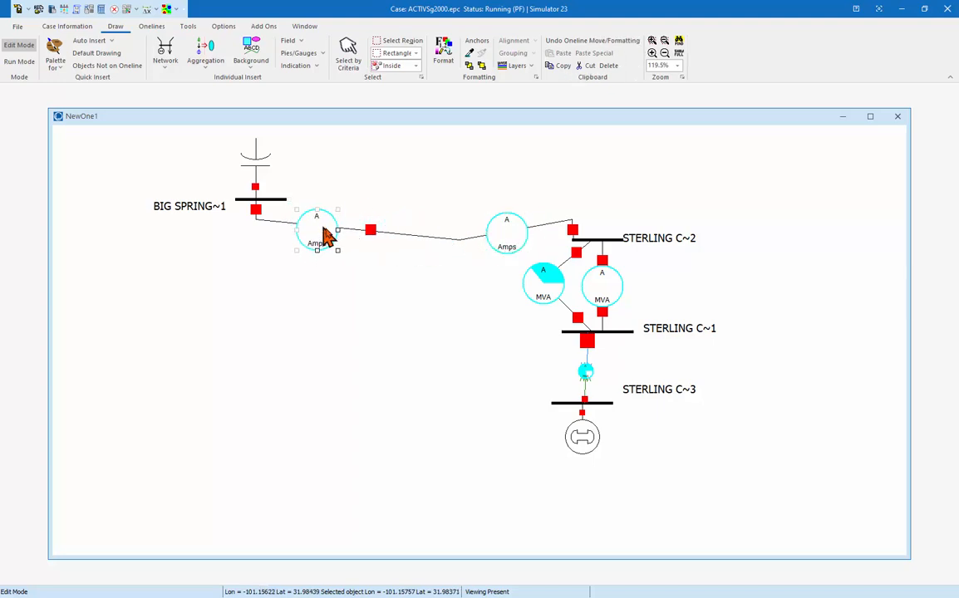
# - In Run Mode, inspect the MVA limits in the information dialog of the BIG SPRING~1 to STERLING C~2 line, leaving without changes
pyautogui.click(19, 61)
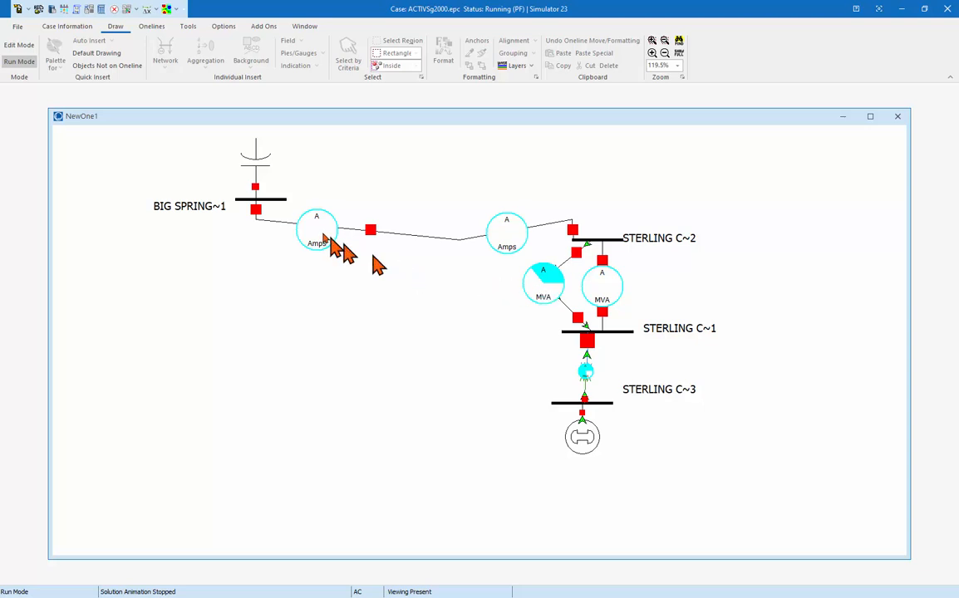
pyautogui.rightClick(392, 235)
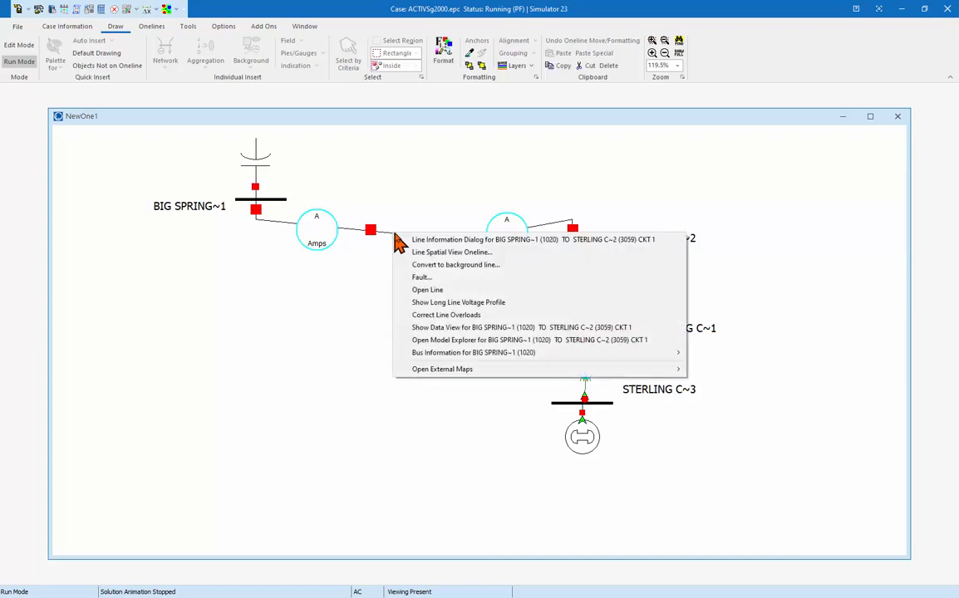
pyautogui.click(436, 241)
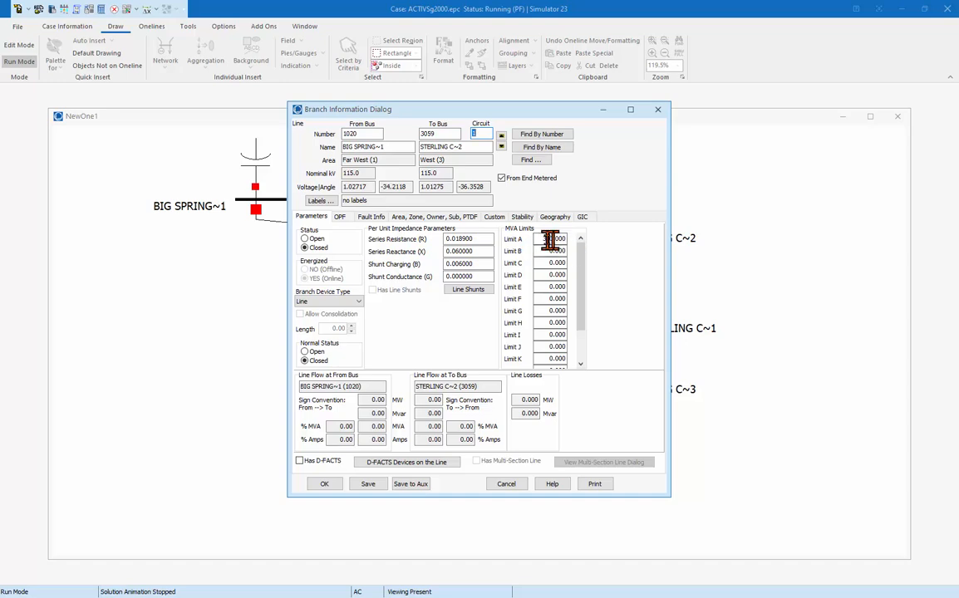
pyautogui.click(506, 484)
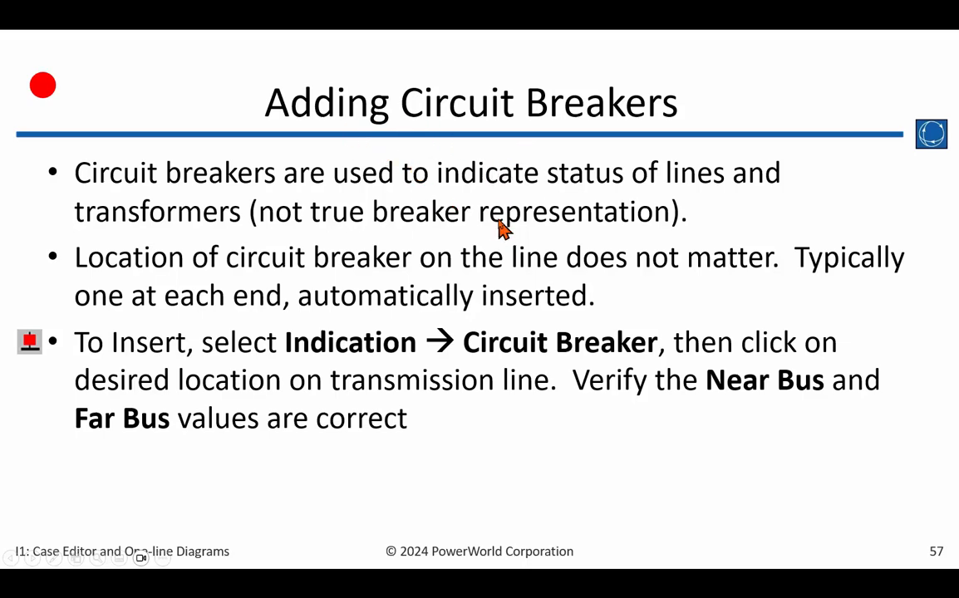
pyautogui.press('Right')
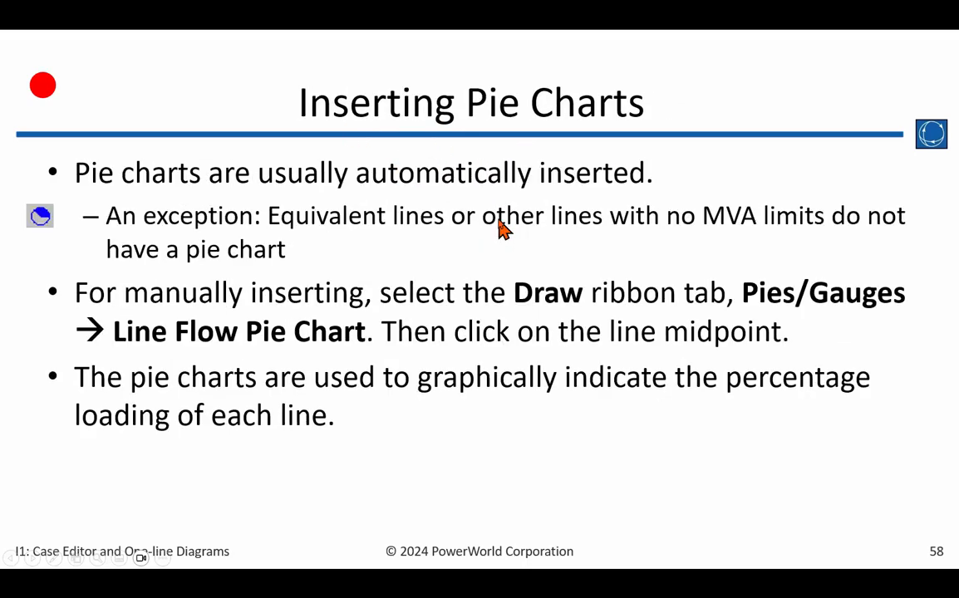
pyautogui.press('Right')
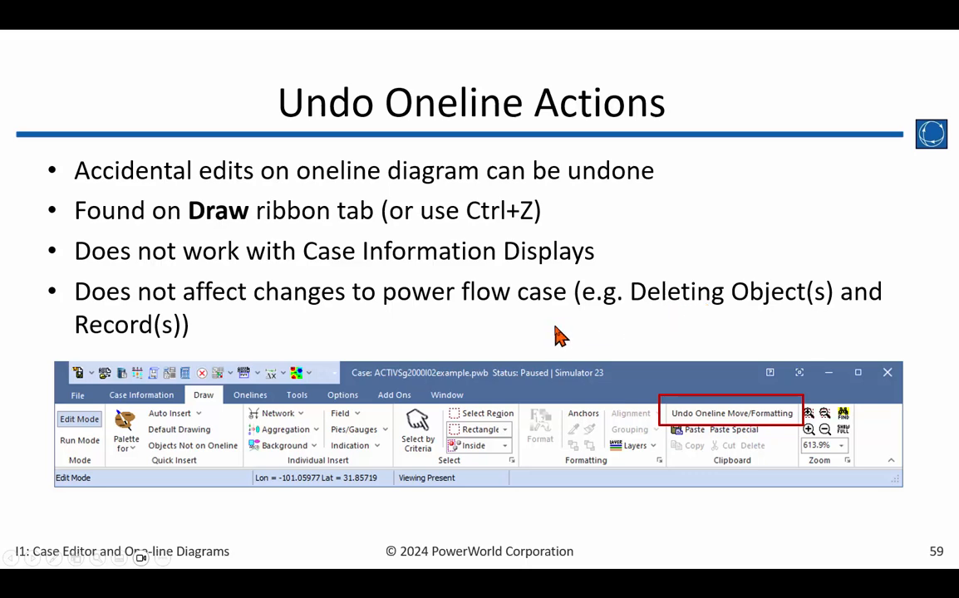
# - Switch back to Simulator in Edit Mode, move the BIG SPRING~1 to STERLING C~2 line away from its buses and undo the move
pyautogui.hotkey('alt', 'Tab')
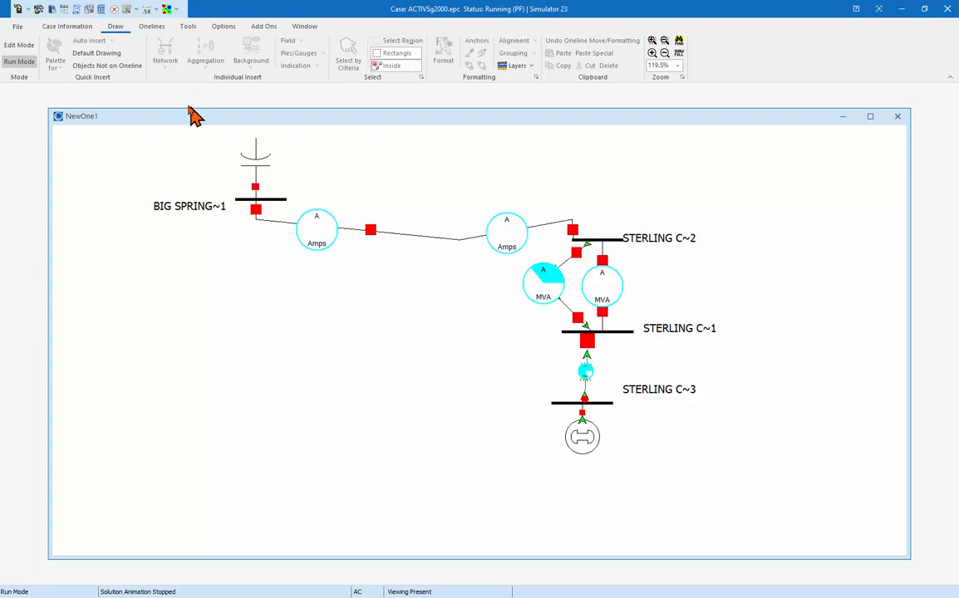
pyautogui.click(18, 46)
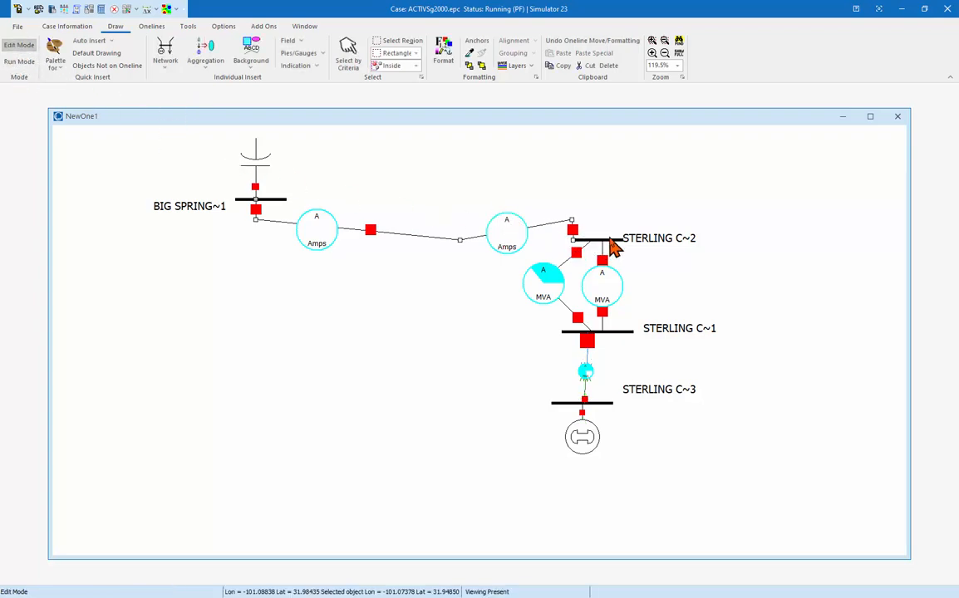
pyautogui.moveTo(463, 240); pyautogui.dragTo(837, 214)
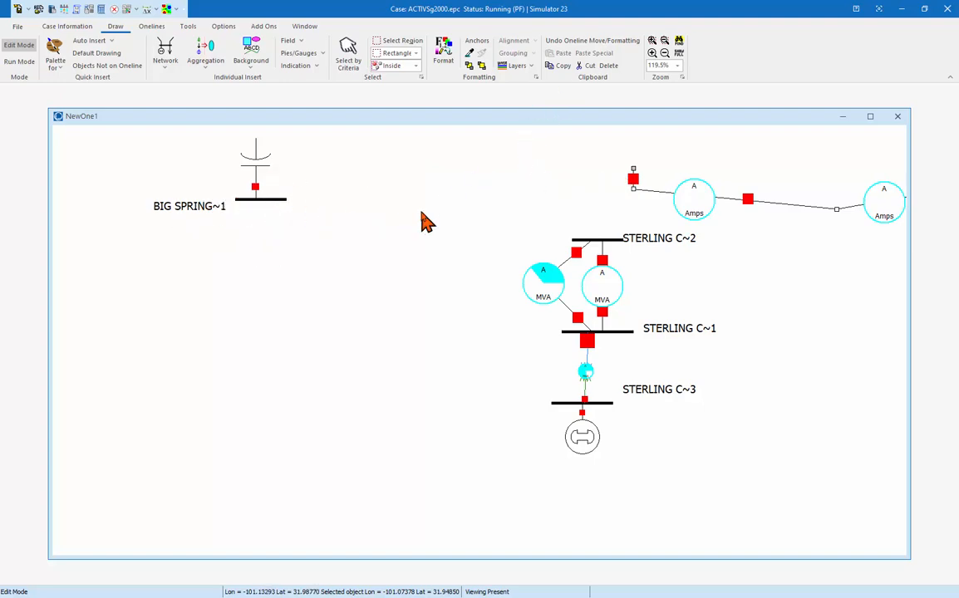
pyautogui.click(595, 48)
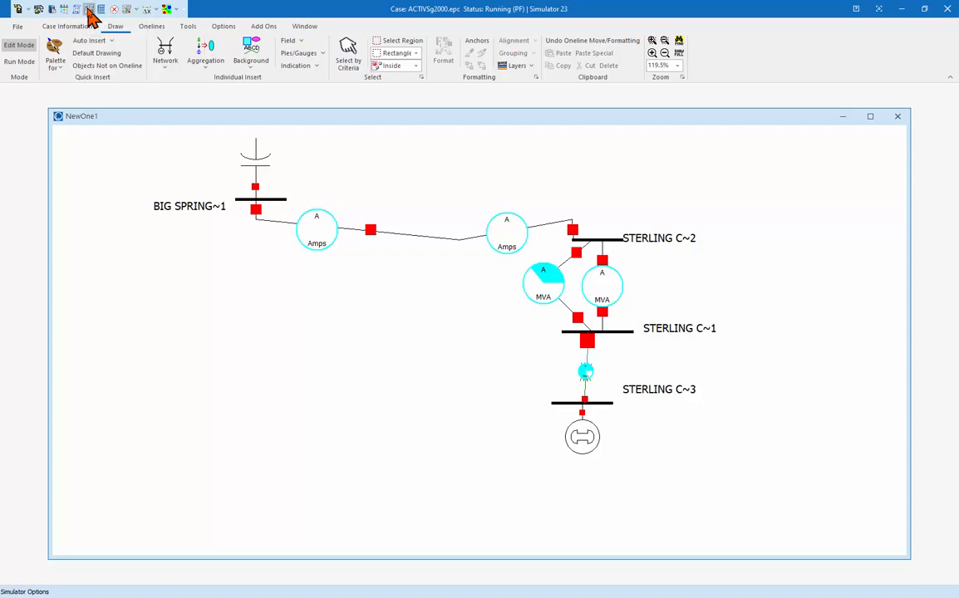
# - Review the undo memory limit per oneline among the Environment settings of Simulator Options, leaving without changes
pyautogui.click(89, 12)
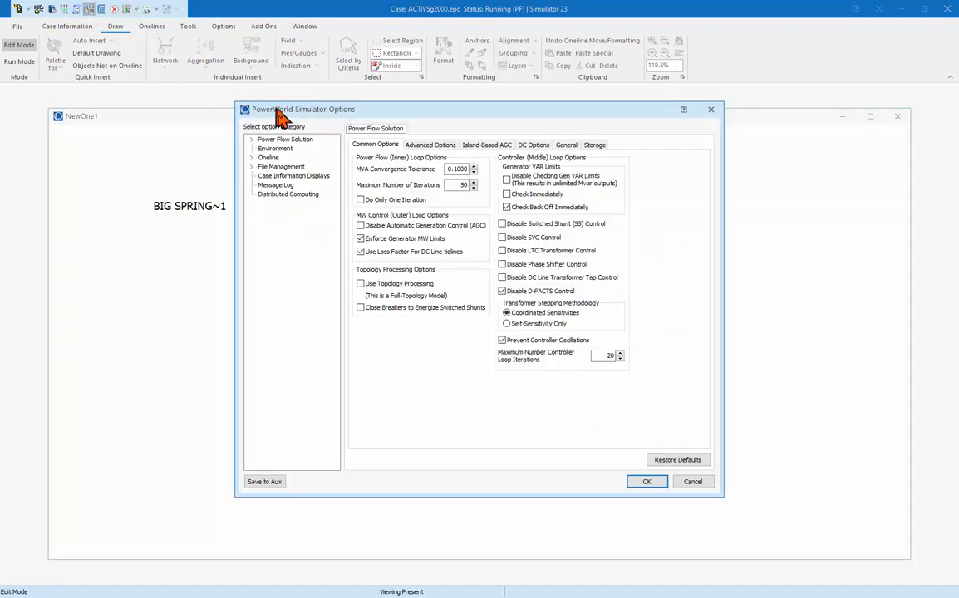
pyautogui.click(277, 149)
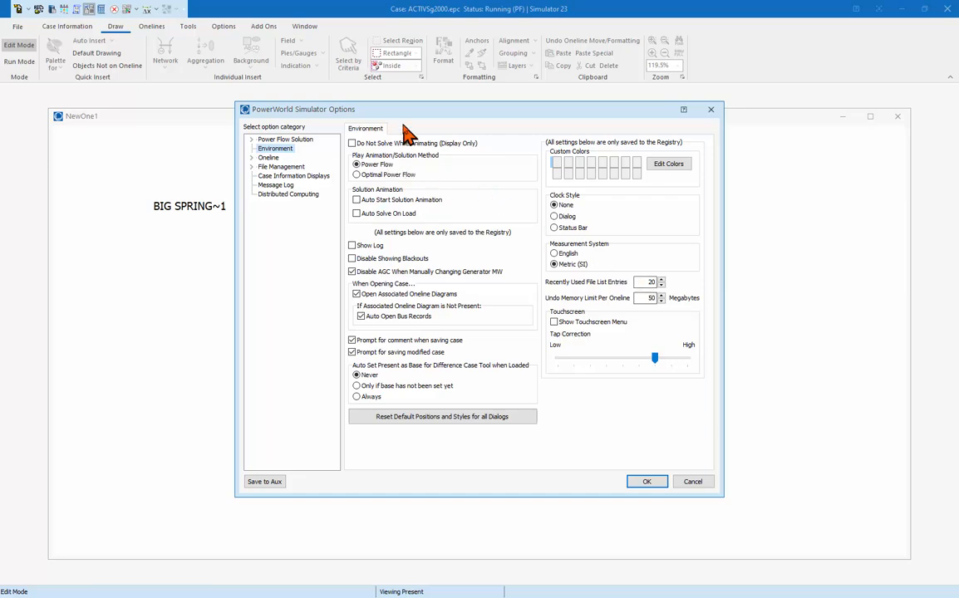
pyautogui.click(693, 482)
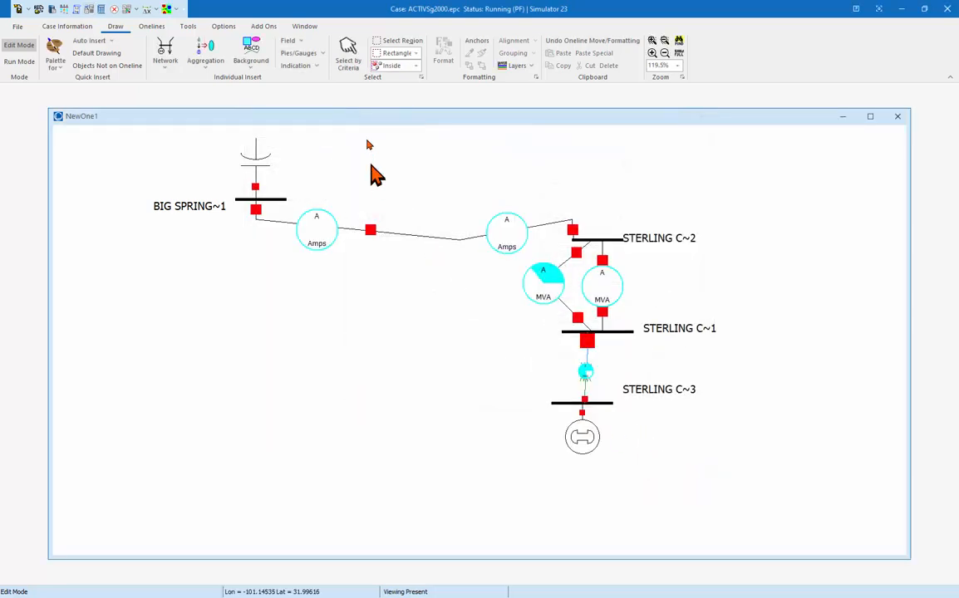
pyautogui.moveTo(222, 265); pyautogui.dragTo(406, 365)
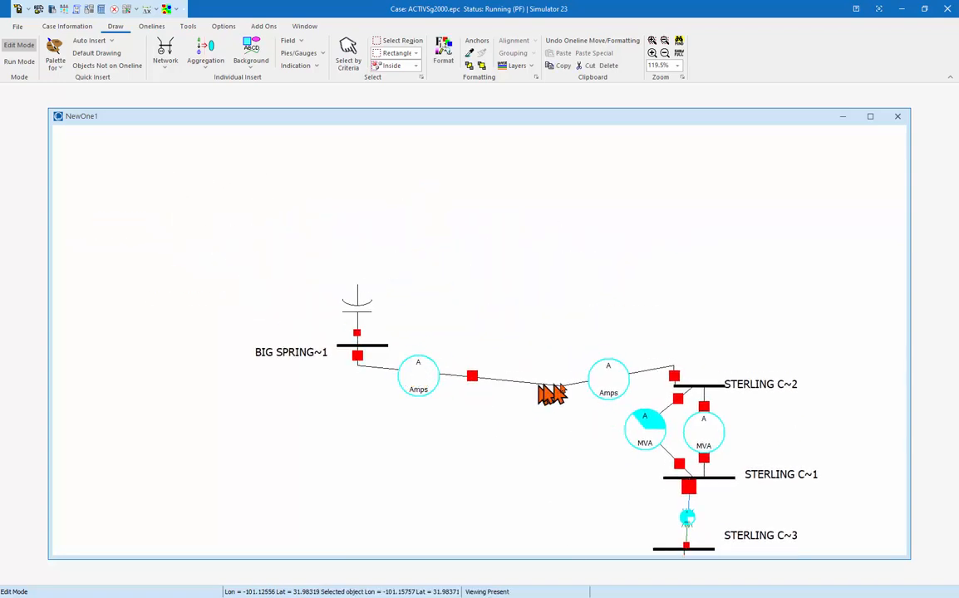
pyautogui.moveTo(540, 446); pyautogui.dragTo(332, 186)
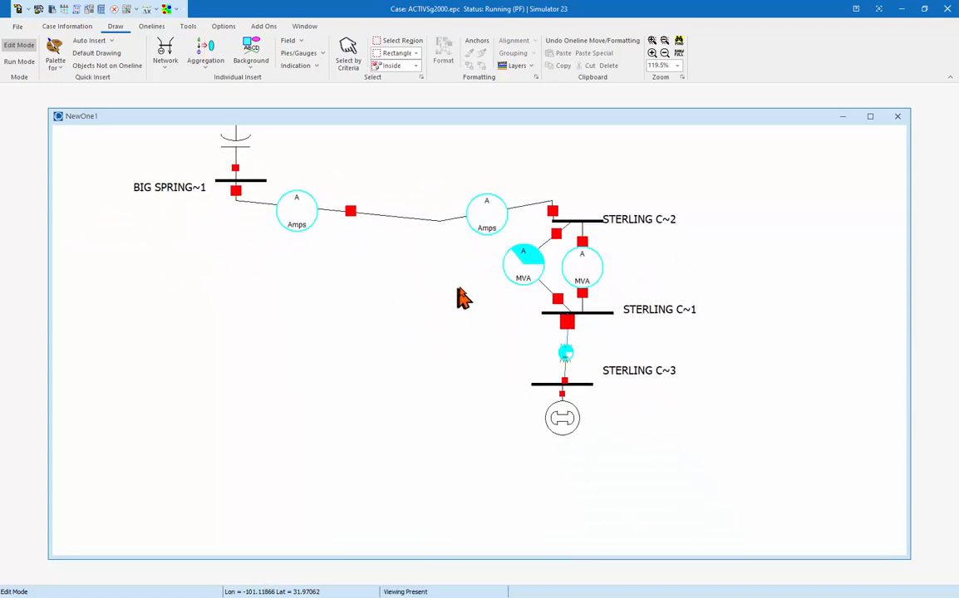
pyautogui.moveTo(435, 362); pyautogui.dragTo(476, 406)
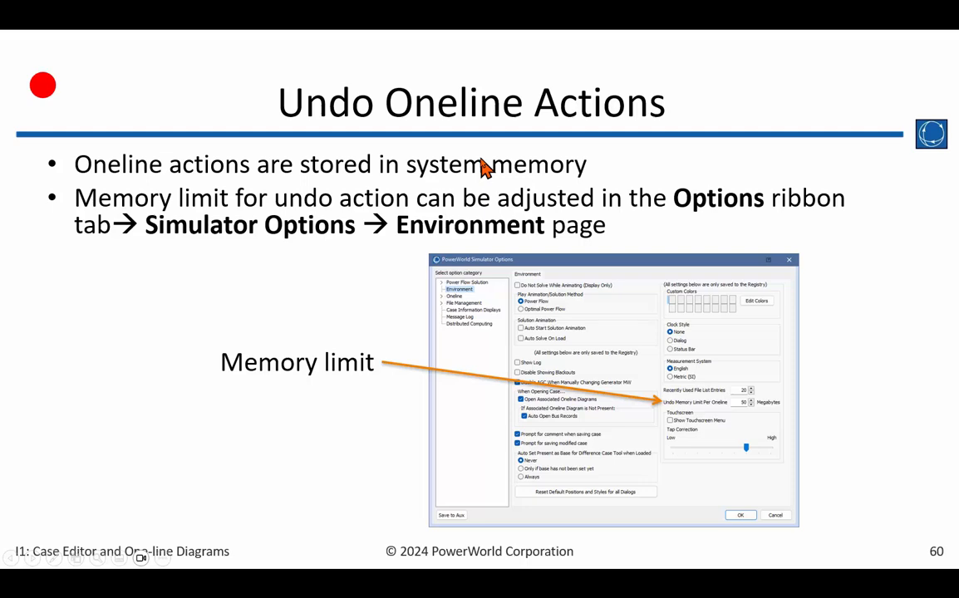
# - Switch back to Simulator and examine the line navigation arrow hints around STERLING C~2 in a close-up view
pyautogui.press('Right')
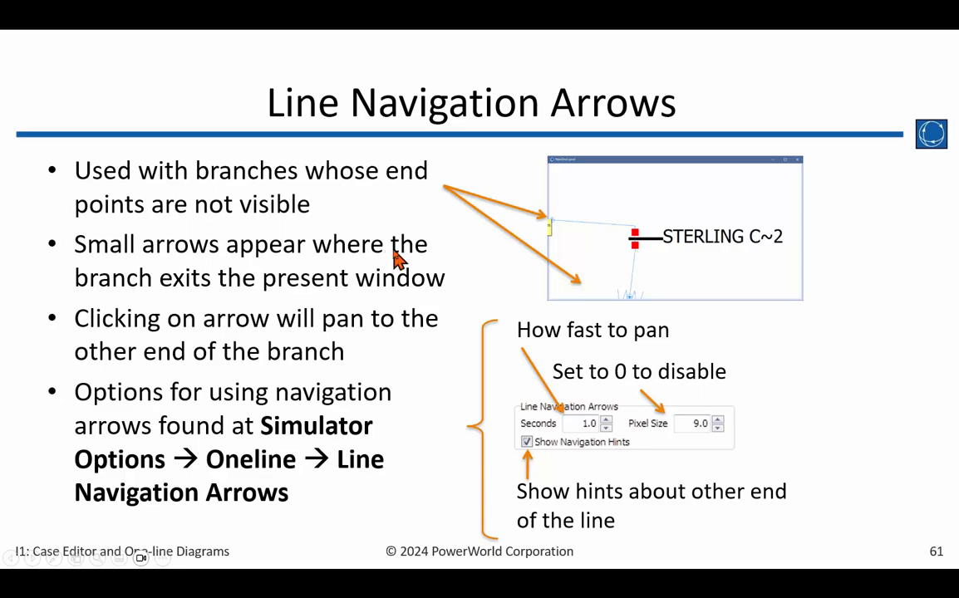
pyautogui.hotkey('alt', 'Tab')
pyautogui.hotkey('alt', 'Tab')
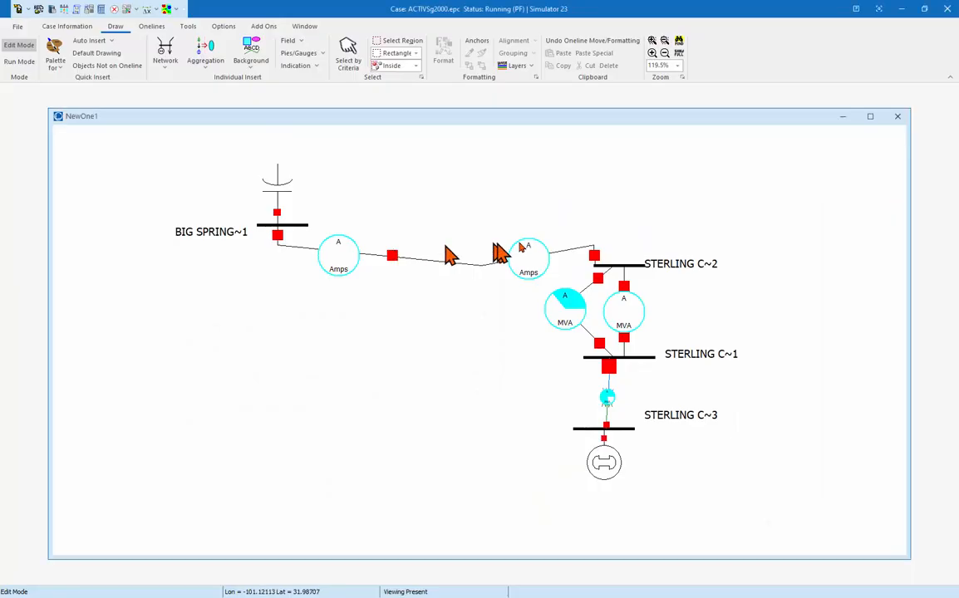
pyautogui.moveTo(611, 221); pyautogui.dragTo(493, 202)
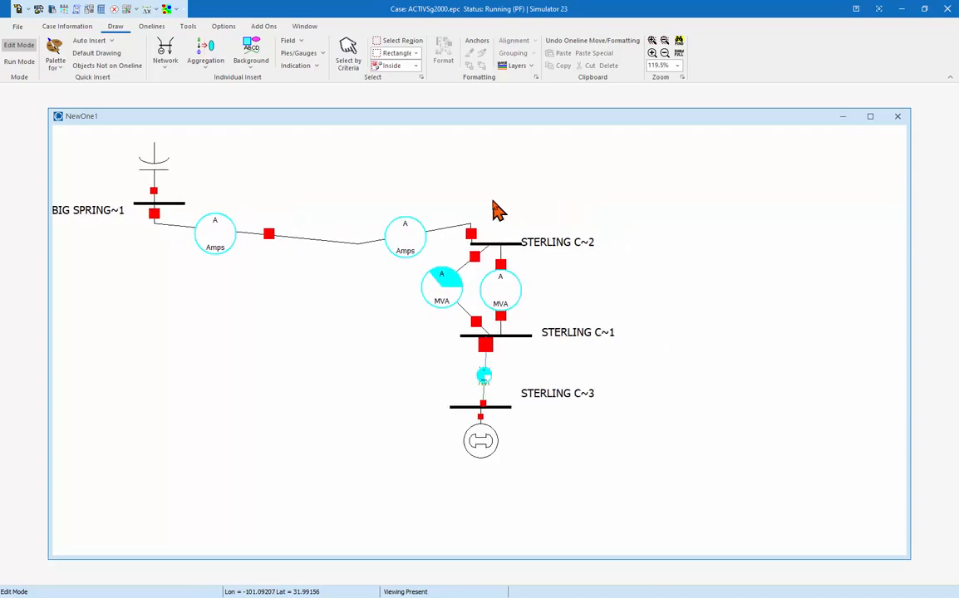
pyautogui.scroll(5, 496, 209)
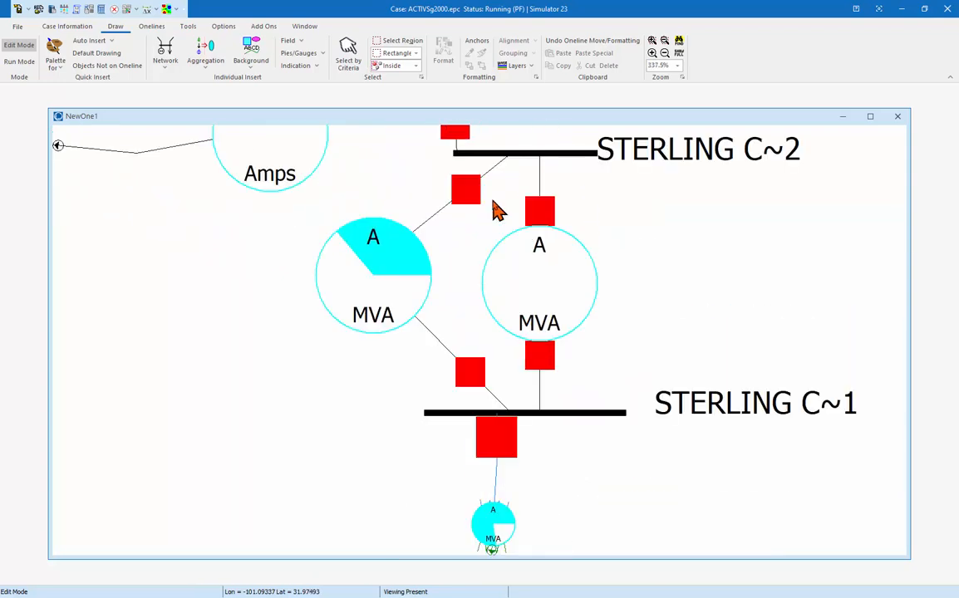
pyautogui.scroll(3, 496, 210)
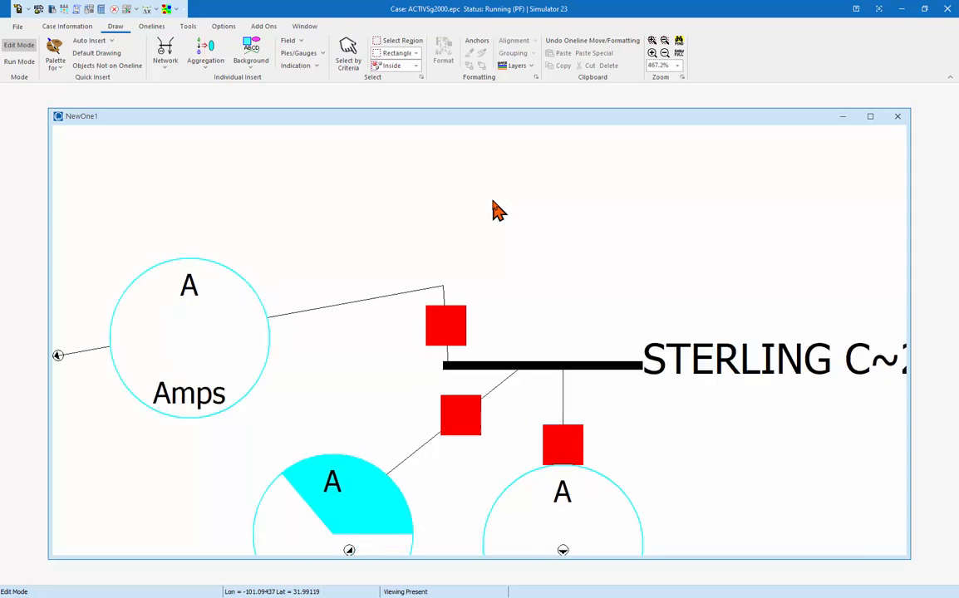
pyautogui.press('Down')
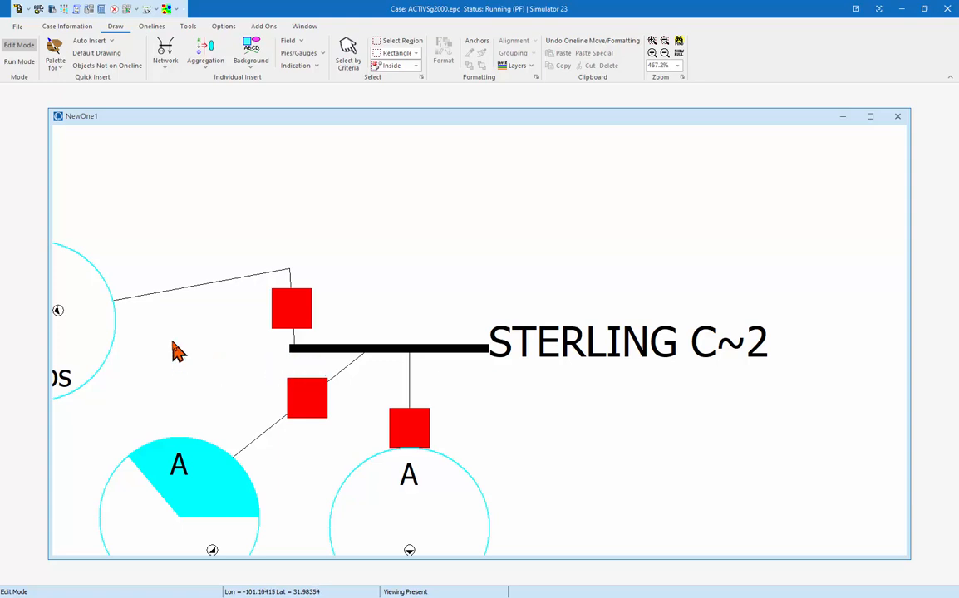
pyautogui.moveTo(56, 309)
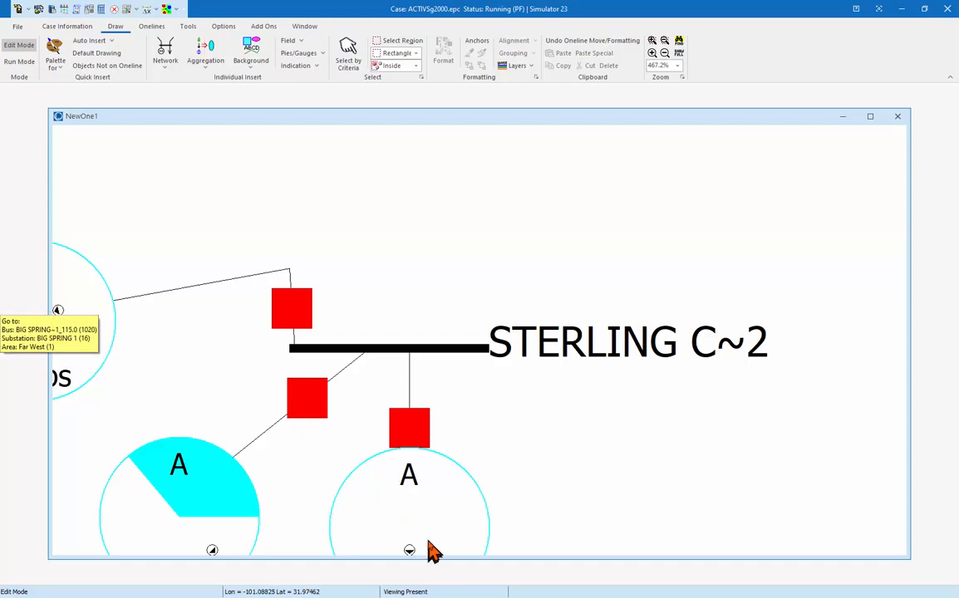
pyautogui.moveTo(410, 552)
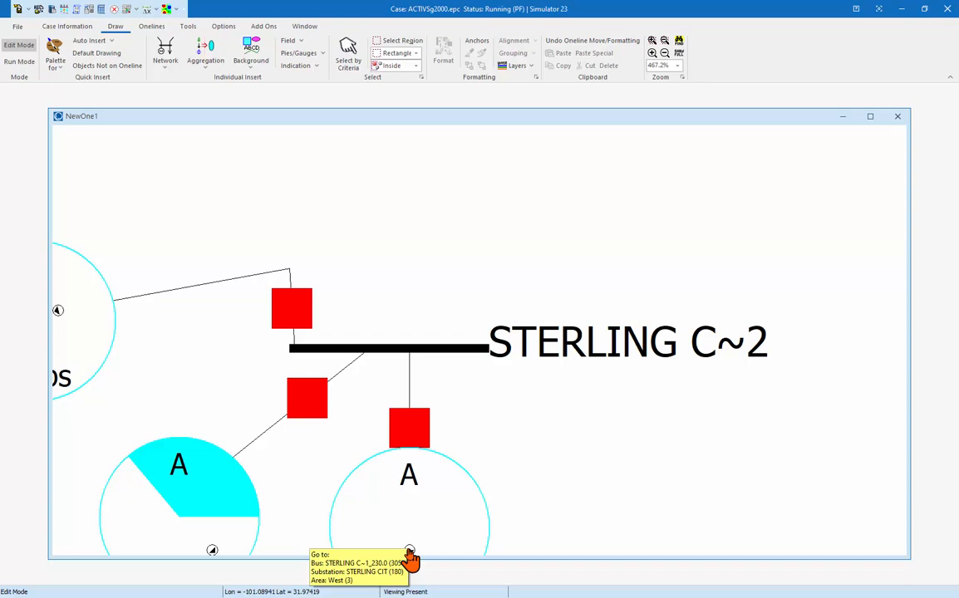
# - Try to follow the line navigation arrow from STERLING C~2 to STERLING C~1 in Edit Mode
pyautogui.click(409, 552)
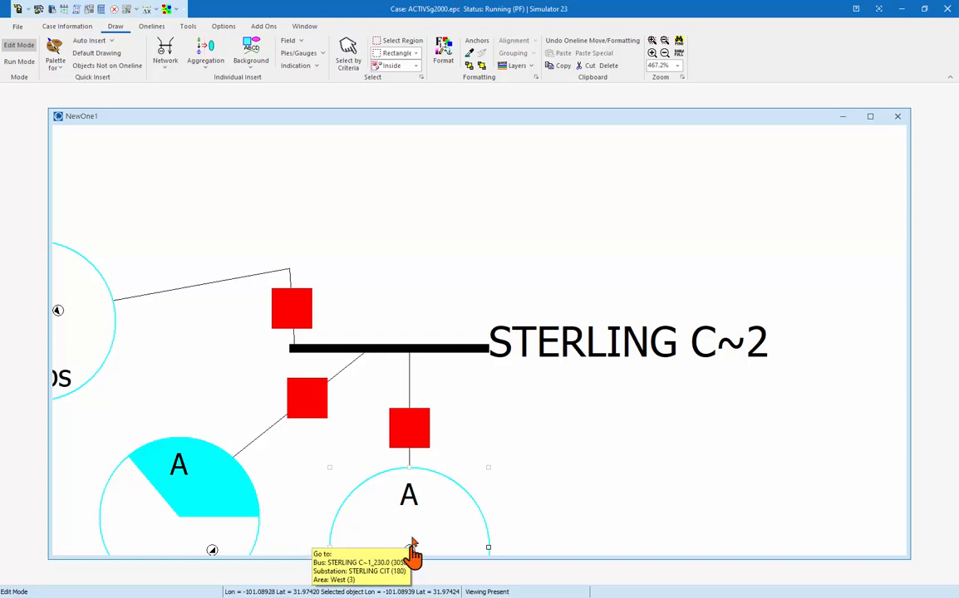
pyautogui.moveTo(477, 419); pyautogui.dragTo(466, 454)
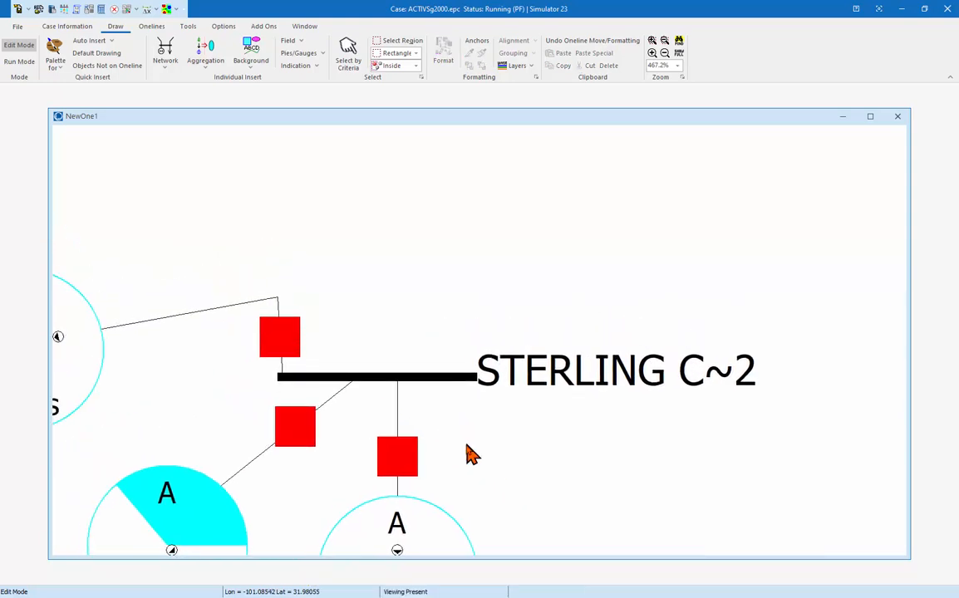
pyautogui.click(398, 552)
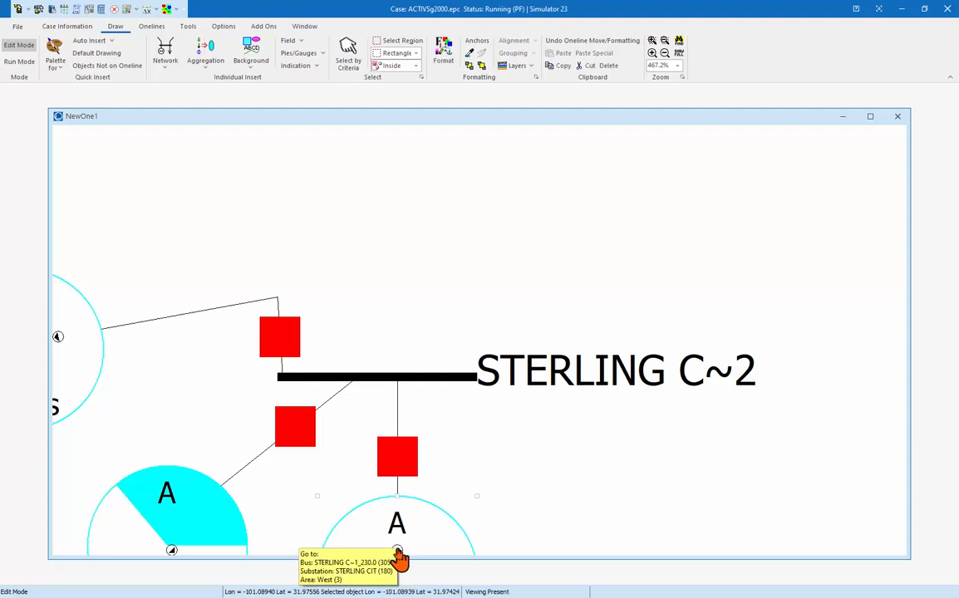
# - In Run Mode, follow the line navigation arrows from STERLING C~2 to BIG SPRING~1 and back
pyautogui.click(19, 63)
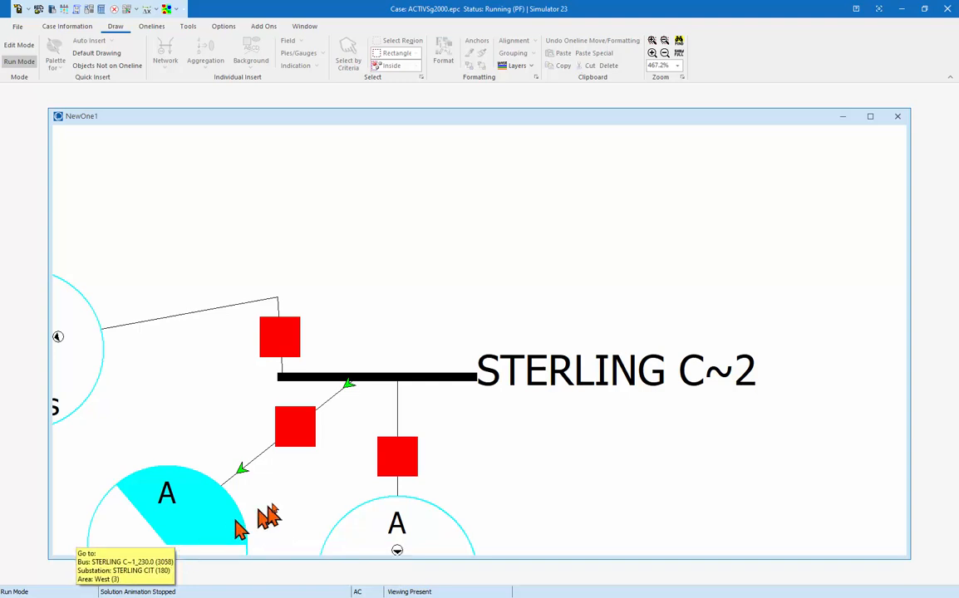
pyautogui.moveTo(315, 481); pyautogui.dragTo(498, 550)
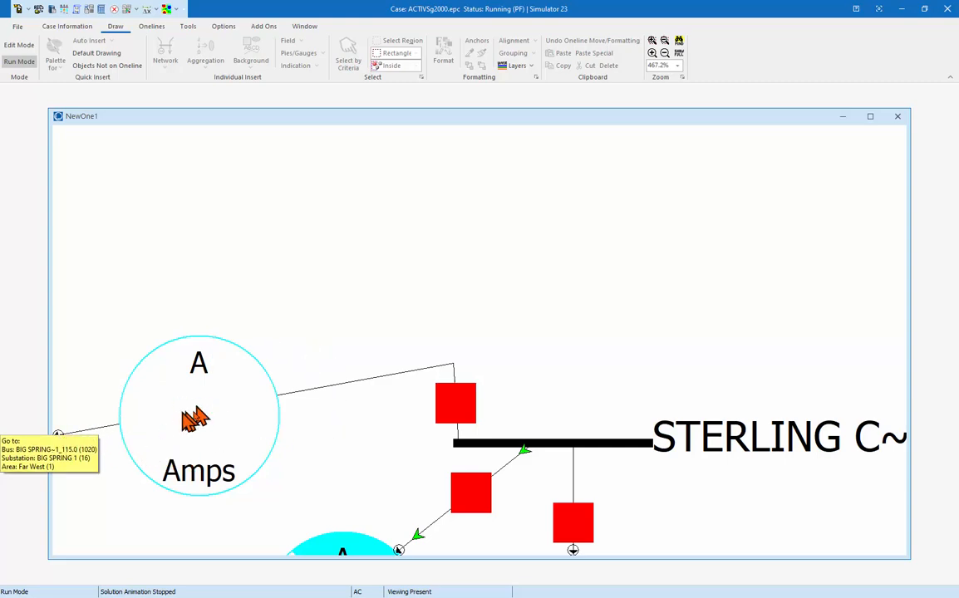
pyautogui.click(58, 433)
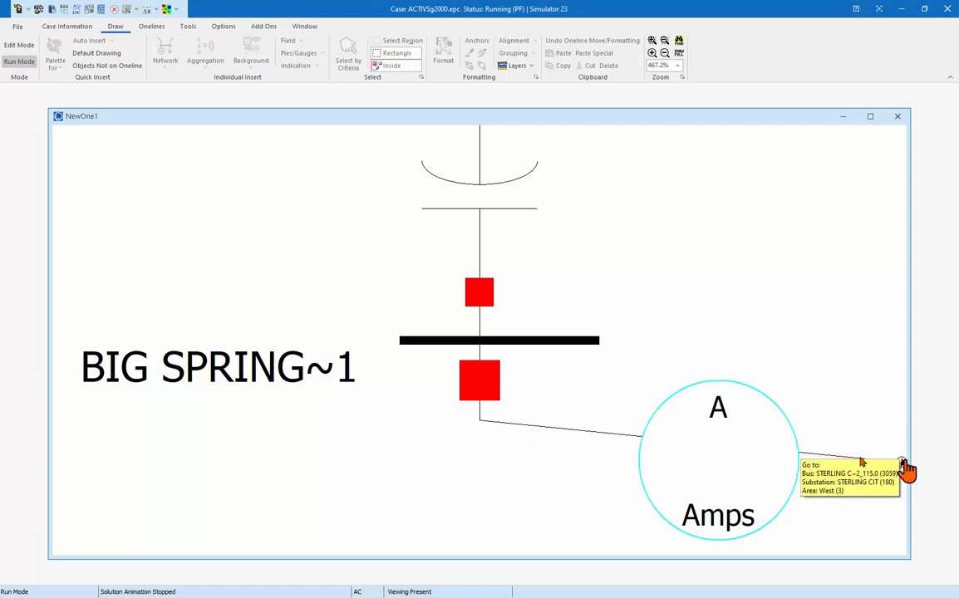
pyautogui.moveTo(835, 410); pyautogui.dragTo(958, 442)
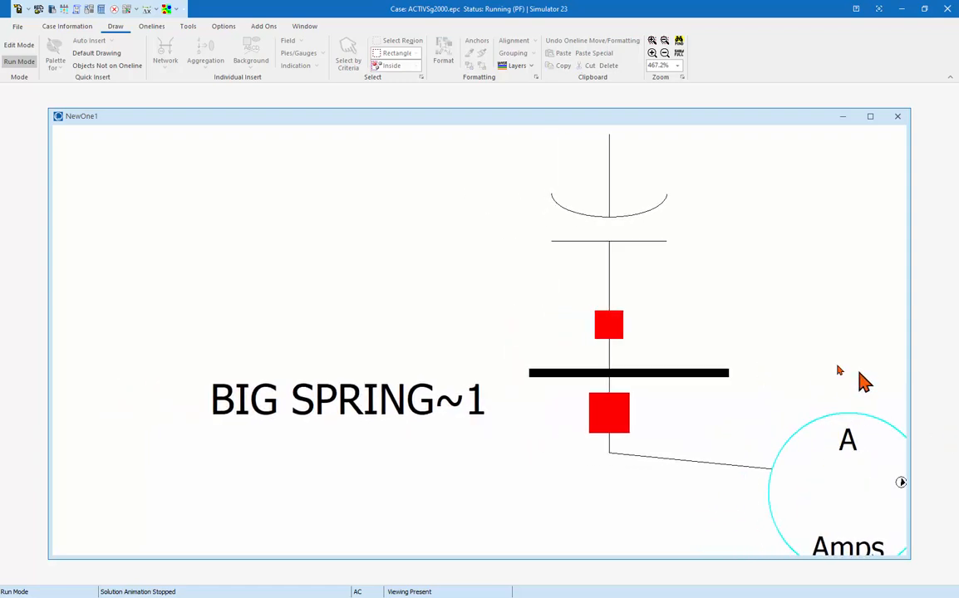
pyautogui.moveTo(863, 381); pyautogui.dragTo(638, 353)
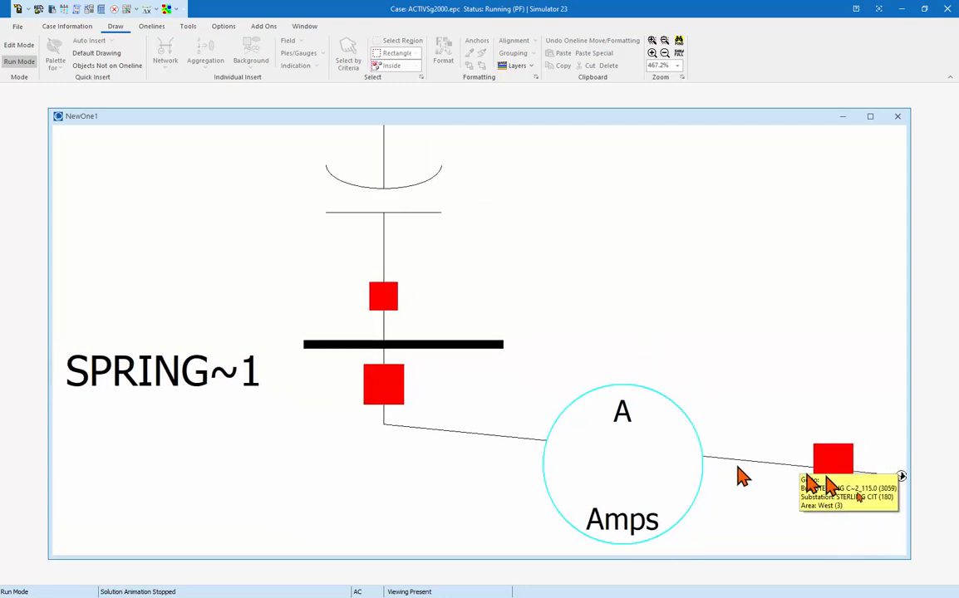
pyautogui.click(901, 482)
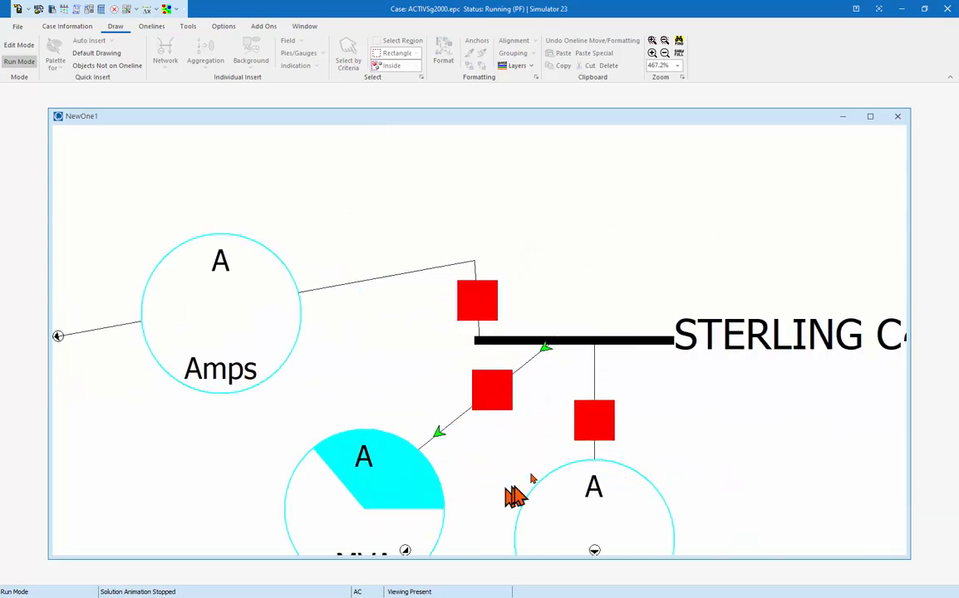
# - Return to BIG SPRING~1 from STERLING C~2 using the branch's line navigation arrow
pyautogui.scroll(-3, 728, 349)
pyautogui.moveTo(720, 270); pyautogui.dragTo(642, 413)
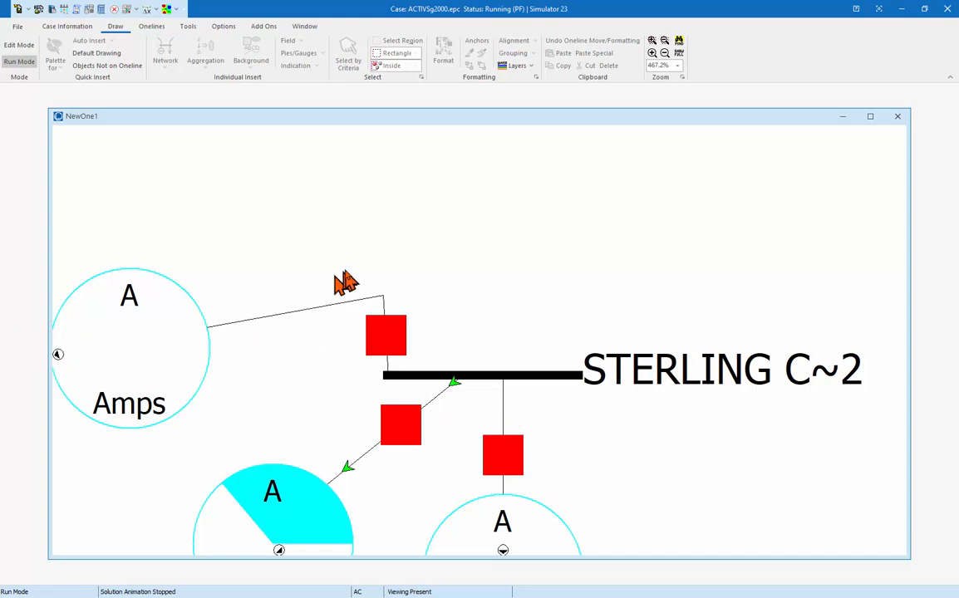
pyautogui.moveTo(319, 277); pyautogui.dragTo(426, 288)
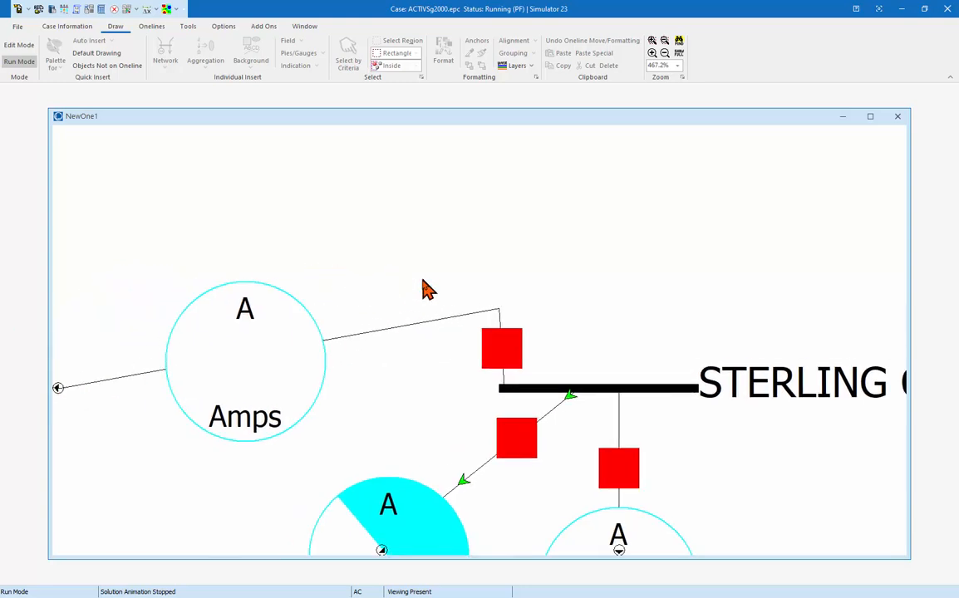
pyautogui.click(56, 390)
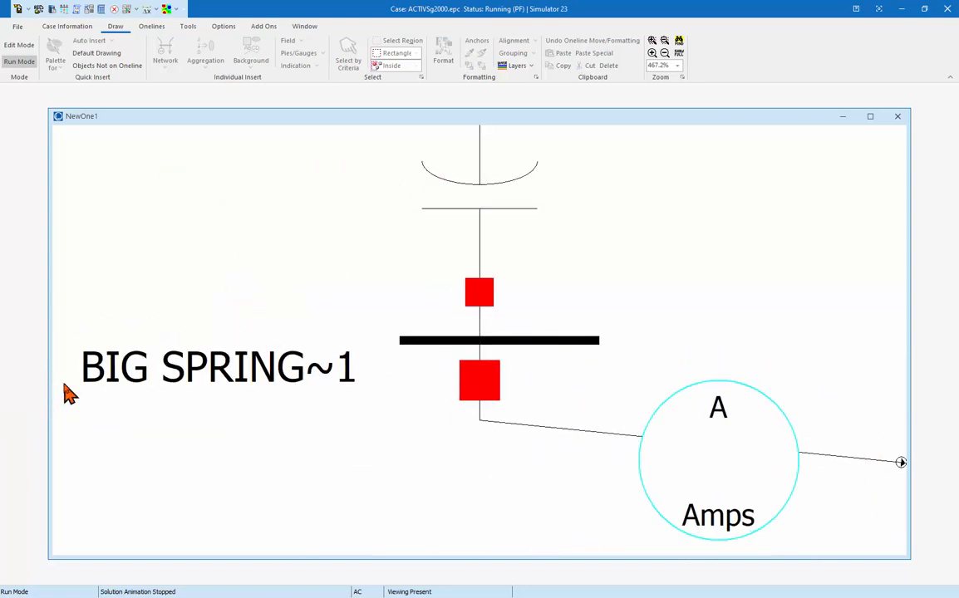
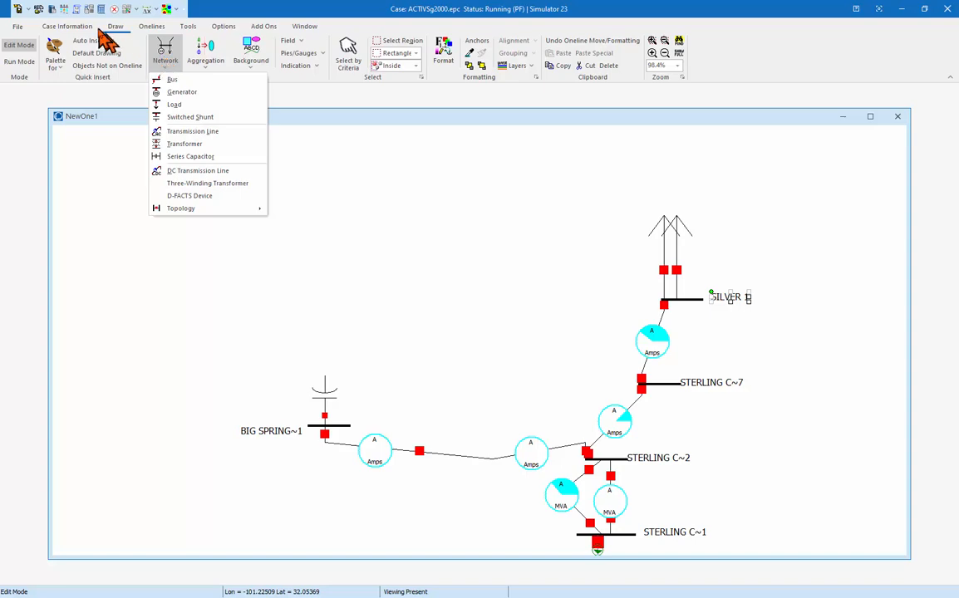
# - Insert new bus 8161 named Big Spring Wind Farm with 34.5 kV nominal voltage in the empty area beyond BIG SPRING~1
pyautogui.click(169, 80)
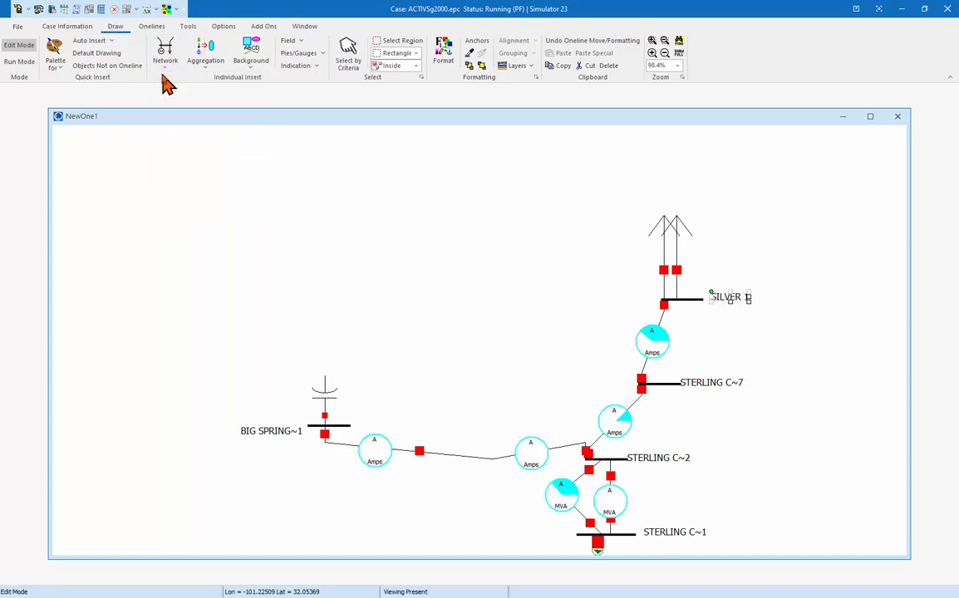
pyautogui.click(125, 382)
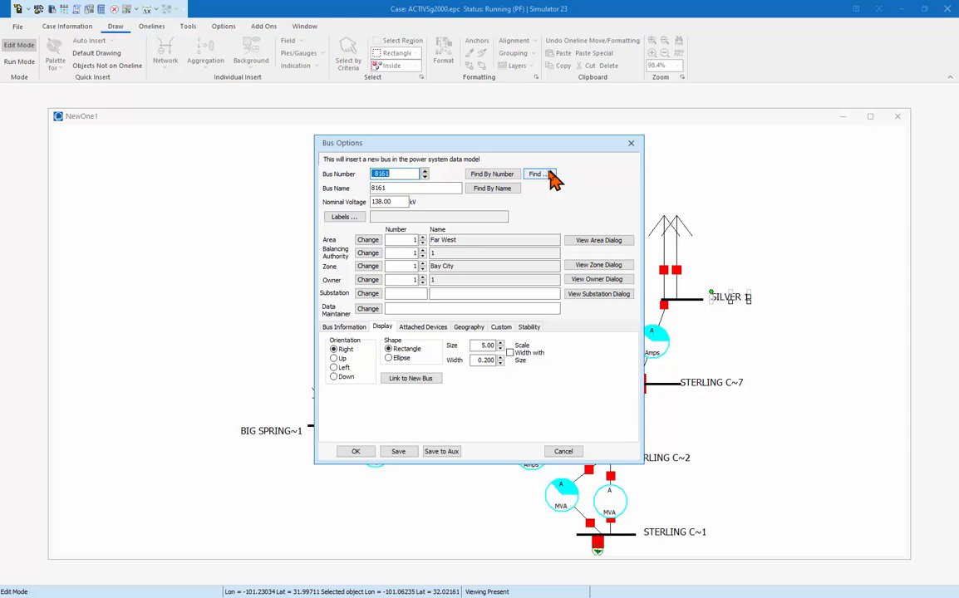
pyautogui.click(405, 173)
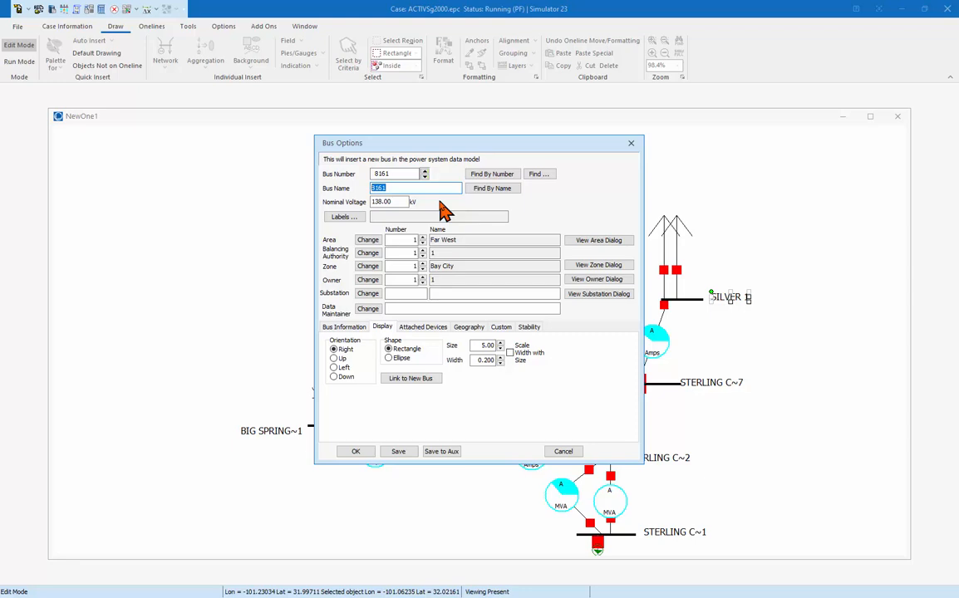
pyautogui.write('Big Spring Wind Farm')
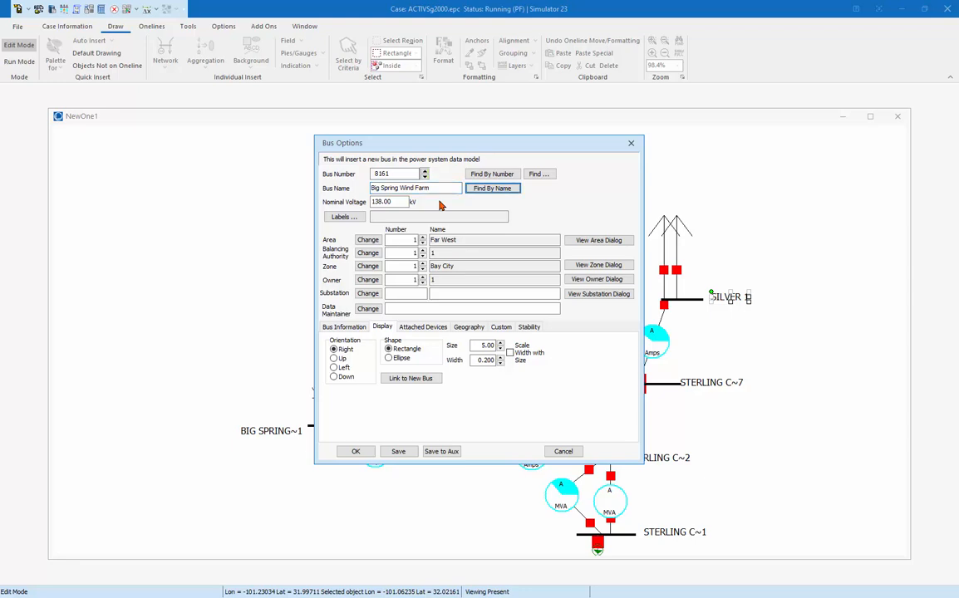
pyautogui.press('Tab')
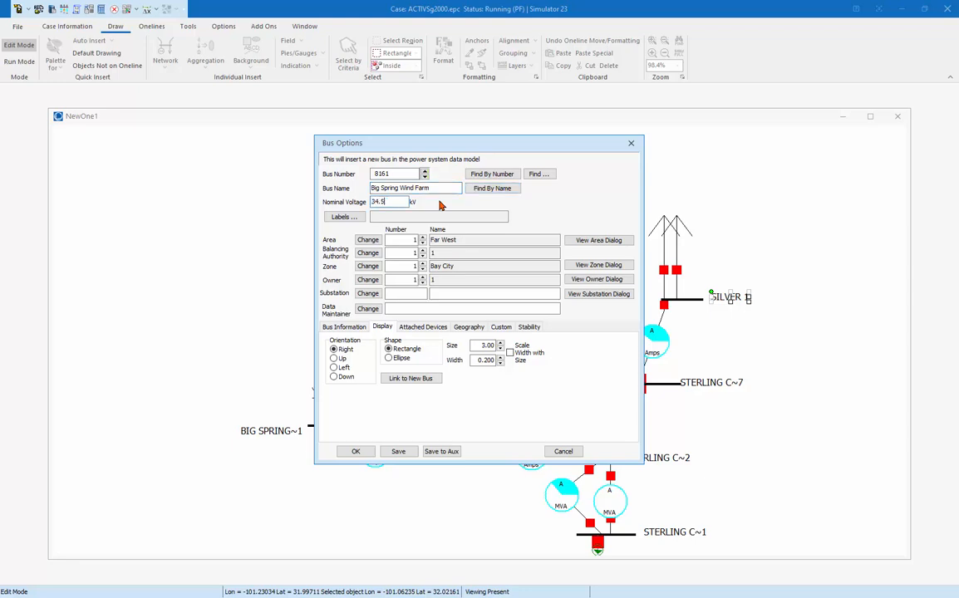
pyautogui.press('Tab')
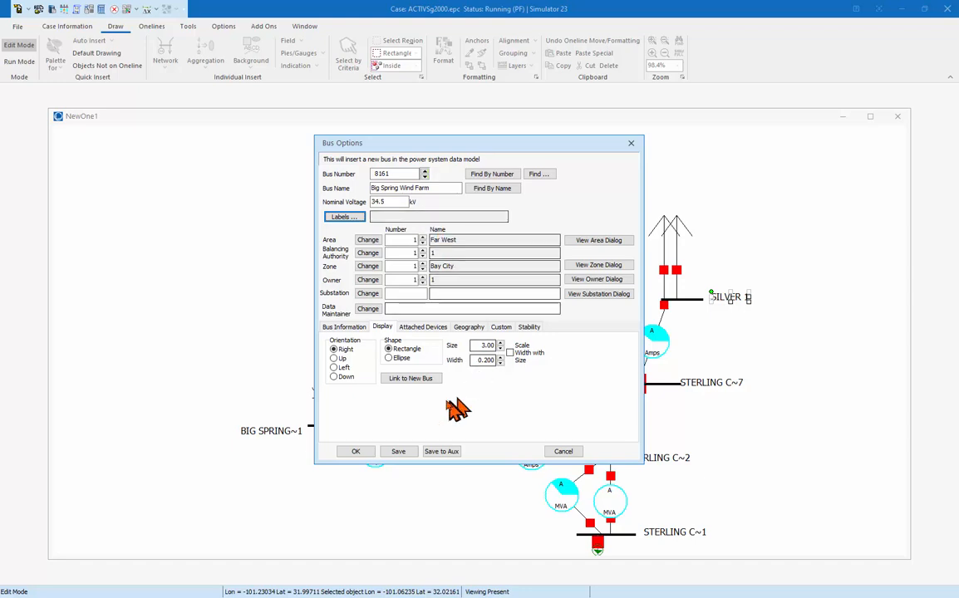
pyautogui.click(357, 452)
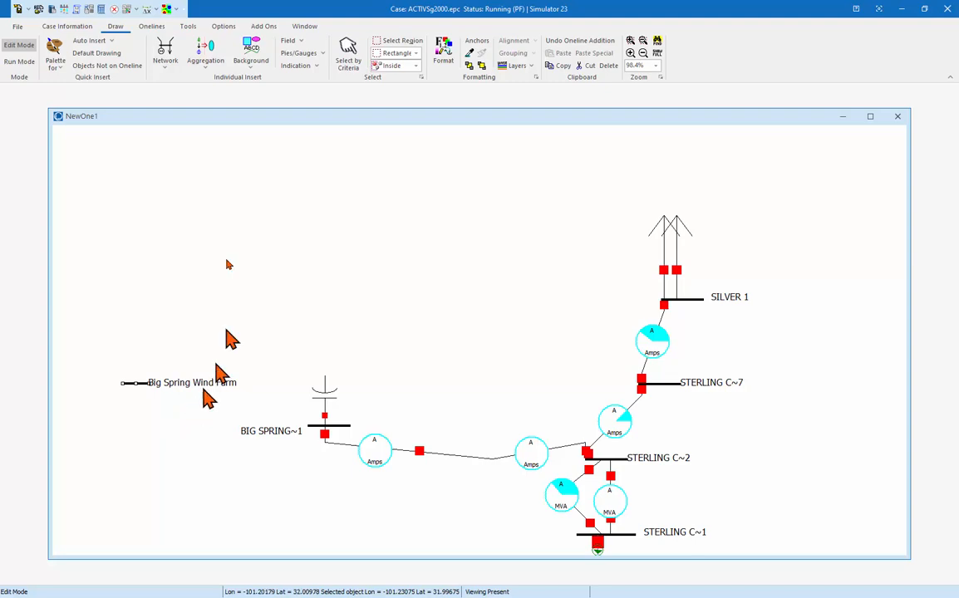
# - Start a new generator on the Big Spring Wind Farm bus with a 100 MW setpoint and 200 MW maximum output
pyautogui.click(170, 65)
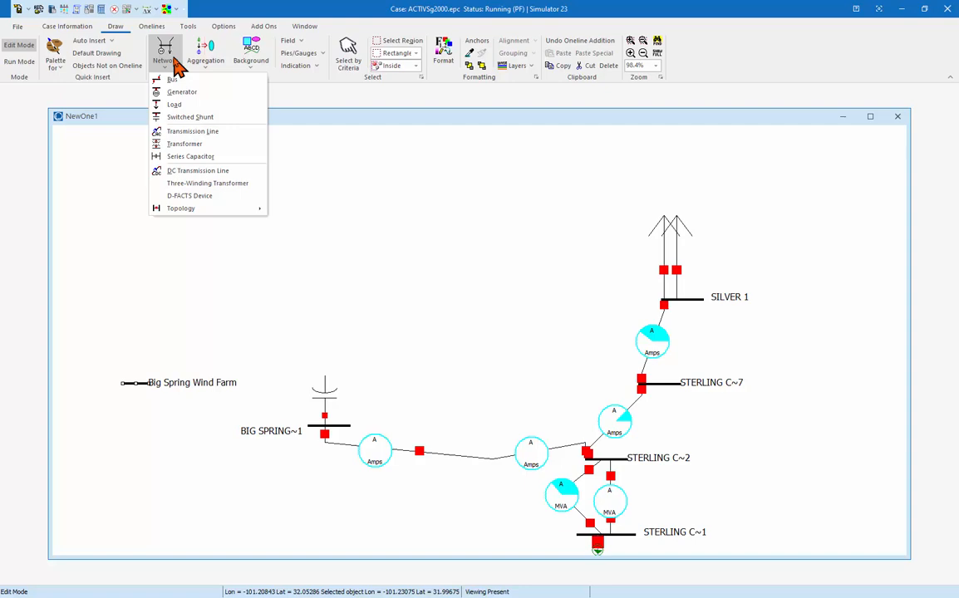
pyautogui.click(177, 94)
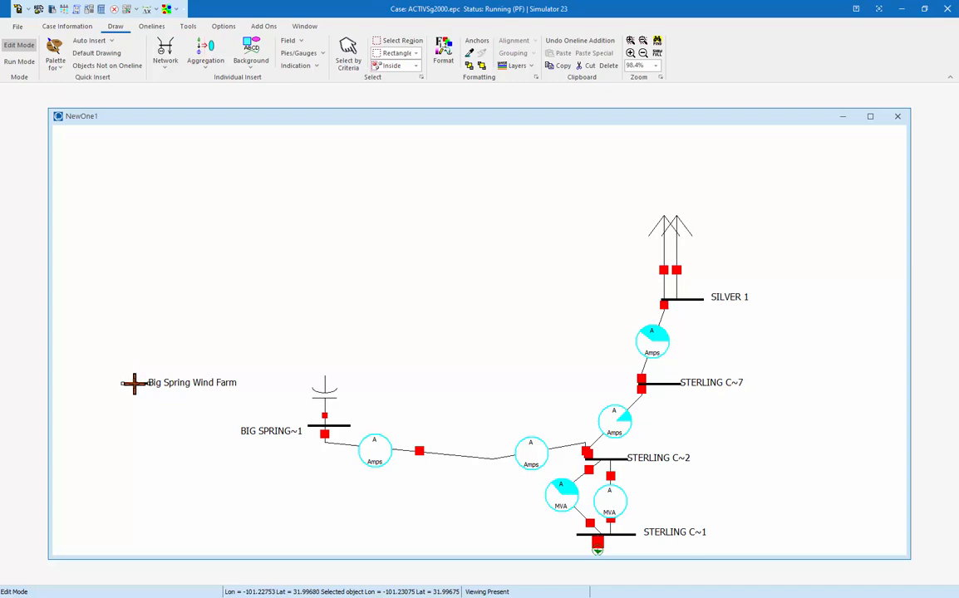
pyautogui.click(133, 383)
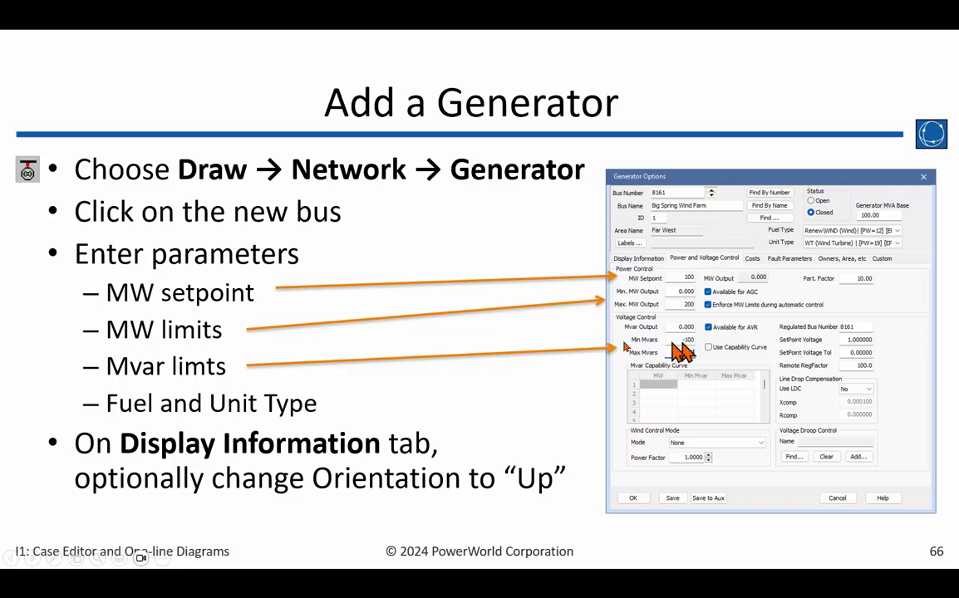
pyautogui.hotkey('alt', 'Tab')
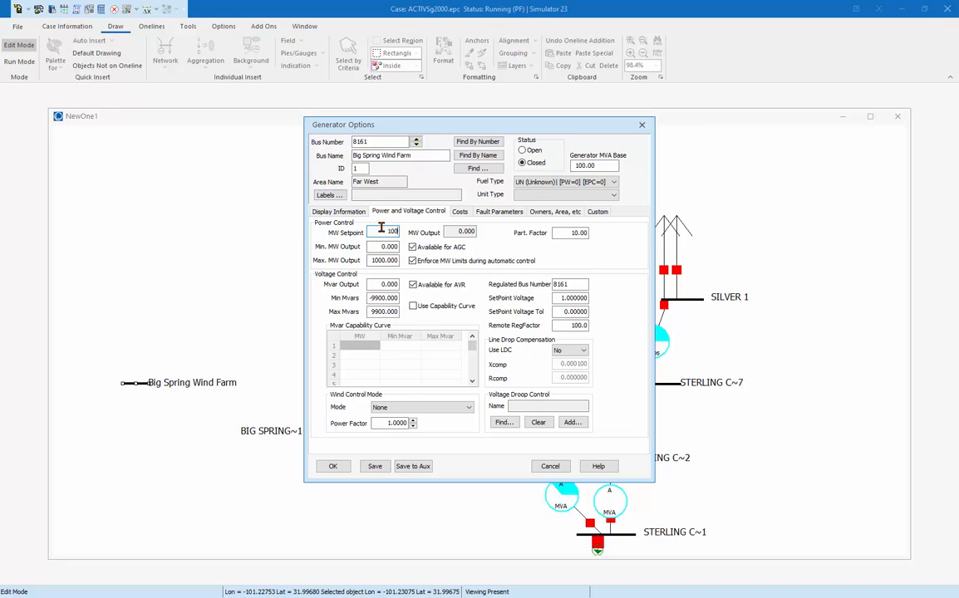
pyautogui.press('Tab')
pyautogui.write('20')
pyautogui.press('Tab')
# - Set the wind farm generator's reactive limits to -100 Mvar minimum and 100 Mvar maximum
pyautogui.click(372, 286)
pyautogui.press('Tab')
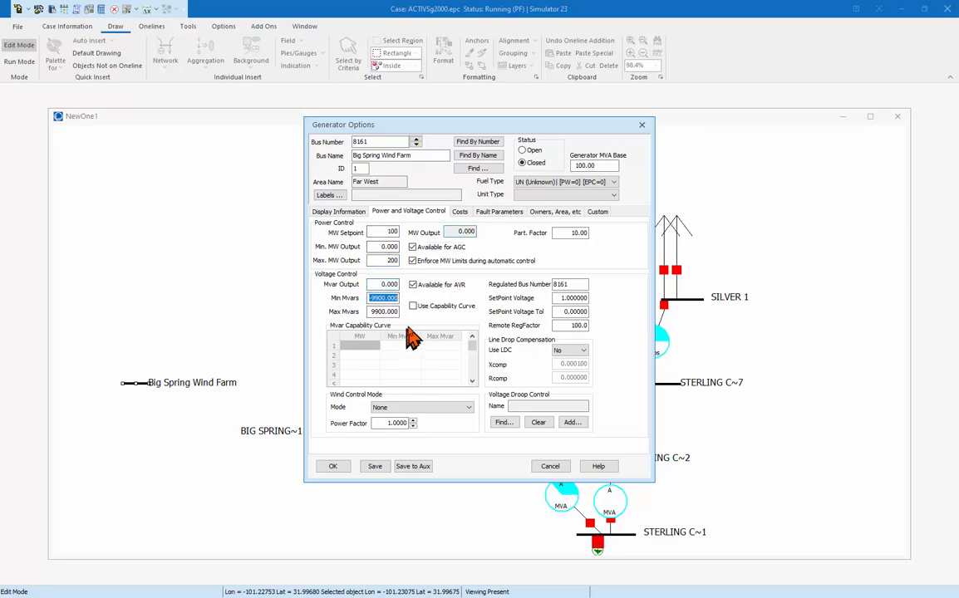
pyautogui.press('BackSpace')
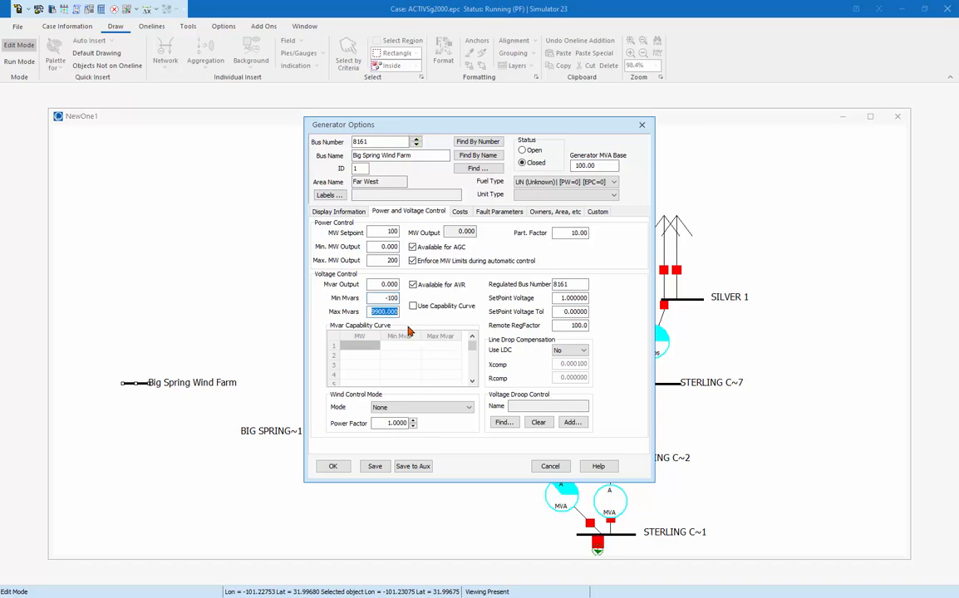
pyautogui.write('1')
pyautogui.press('Tab')
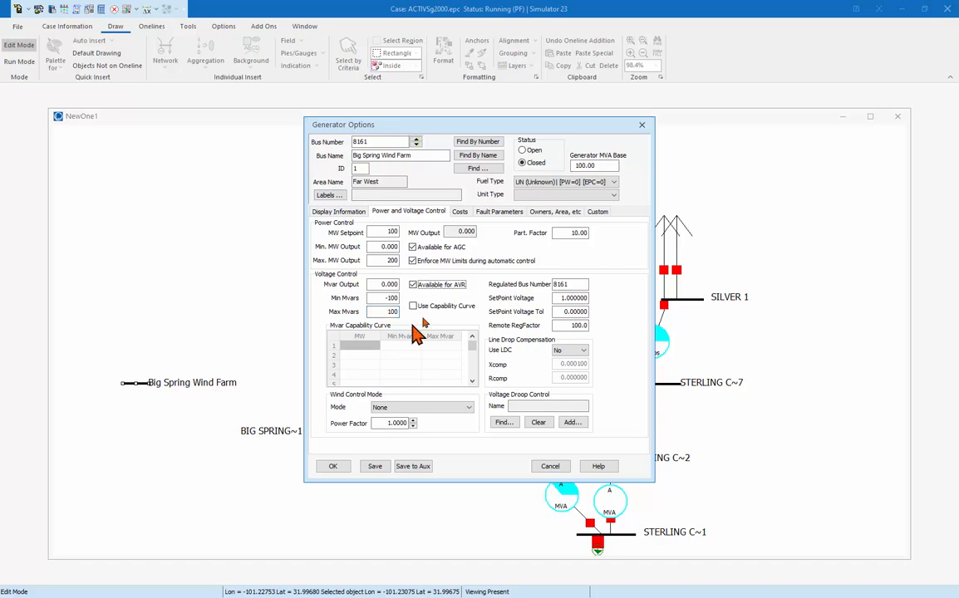
# - Set the wind farm generator's fuel type to Renew\WND (Wind) and unit type to W2 (Wind Turbine, Type 2), and finish inserting it
pyautogui.click(613, 183)
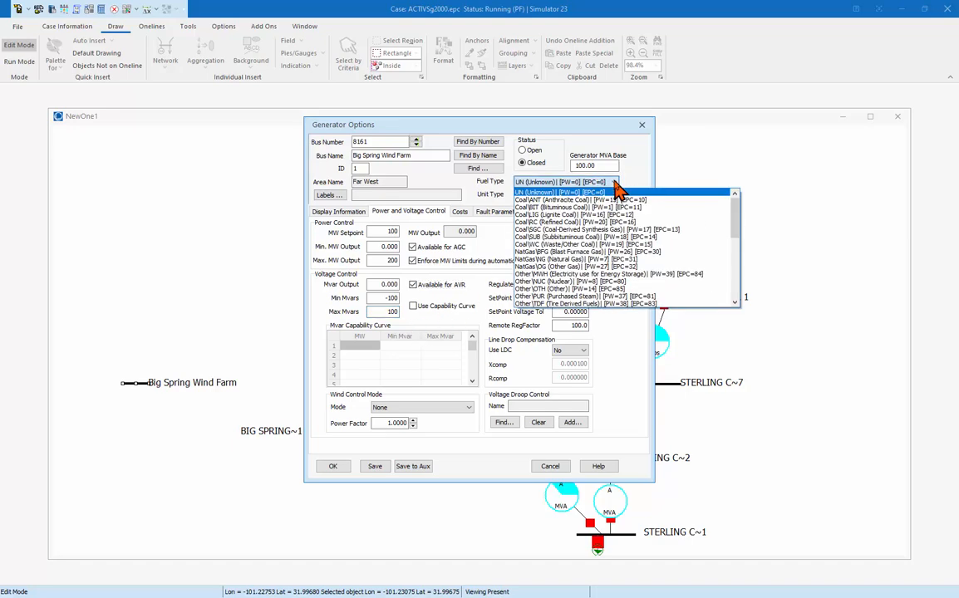
pyautogui.scroll(-3, 617, 189)
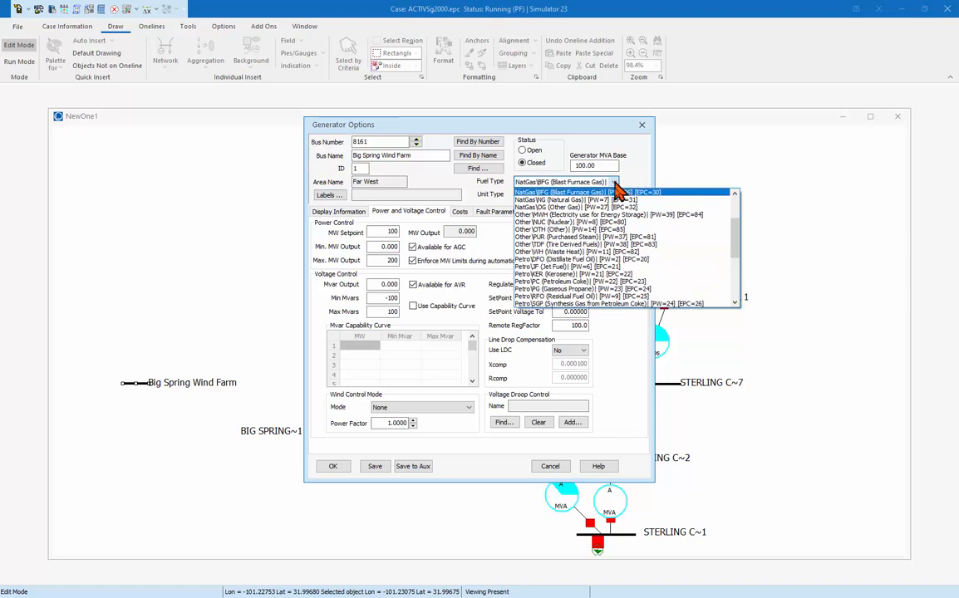
pyautogui.moveTo(734, 251); pyautogui.dragTo(739, 297)
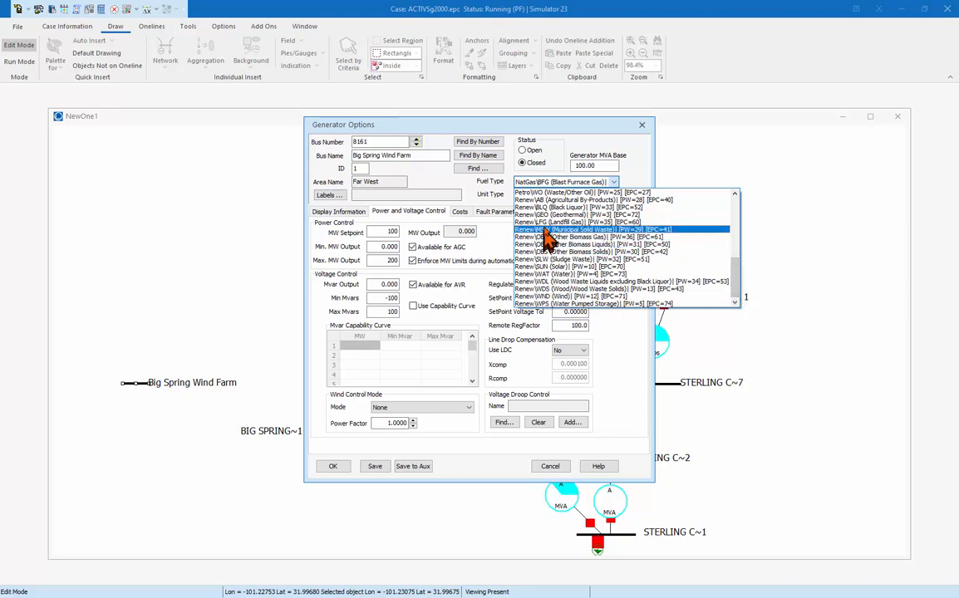
pyautogui.click(592, 296)
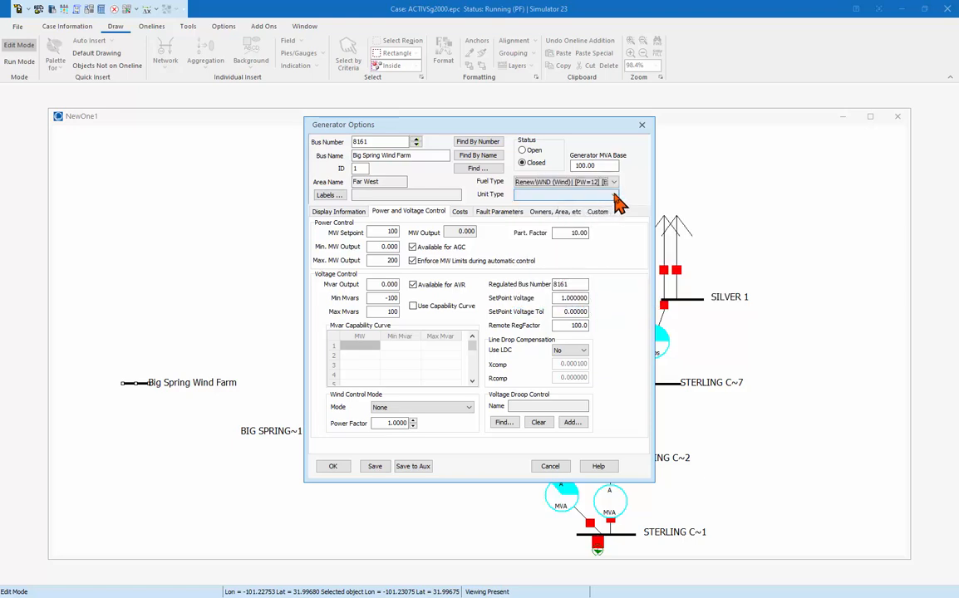
pyautogui.click(615, 196)
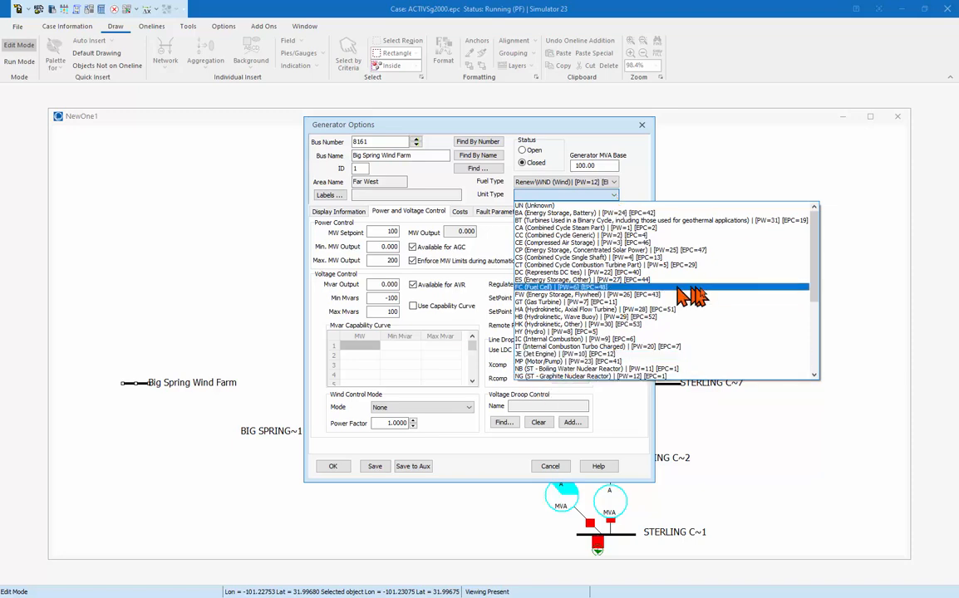
pyautogui.scroll(-6, 735, 333)
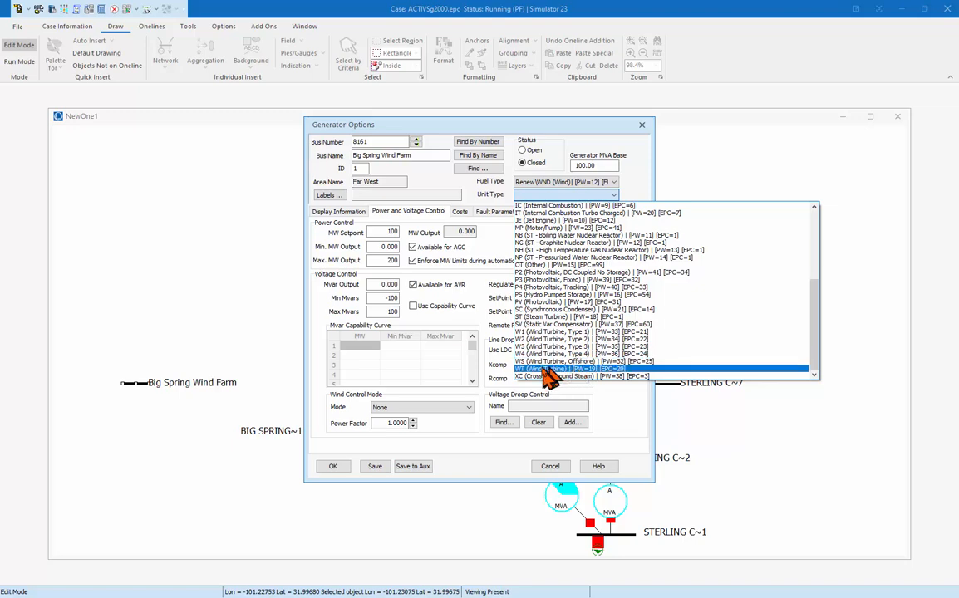
pyautogui.click(567, 340)
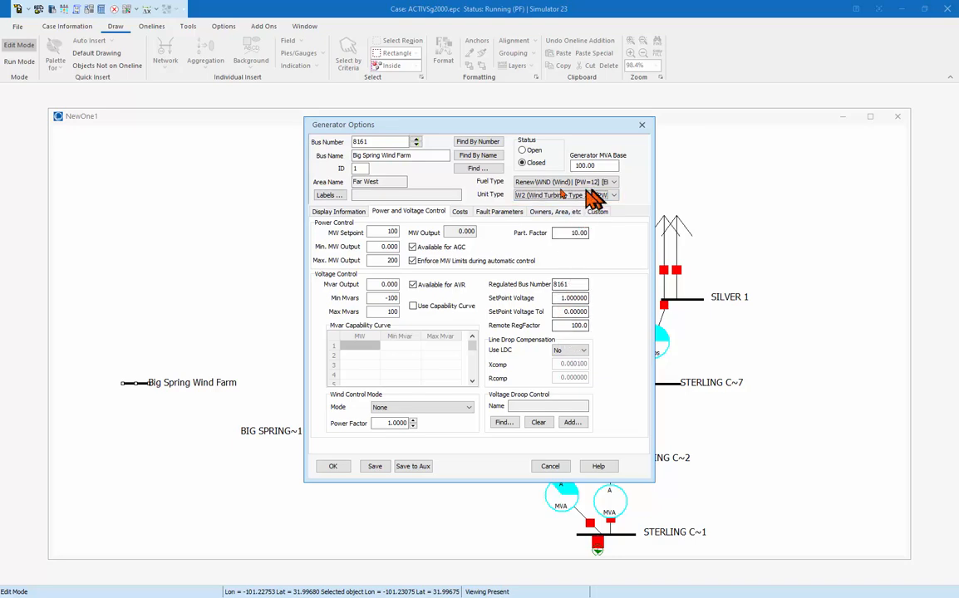
pyautogui.click(333, 468)
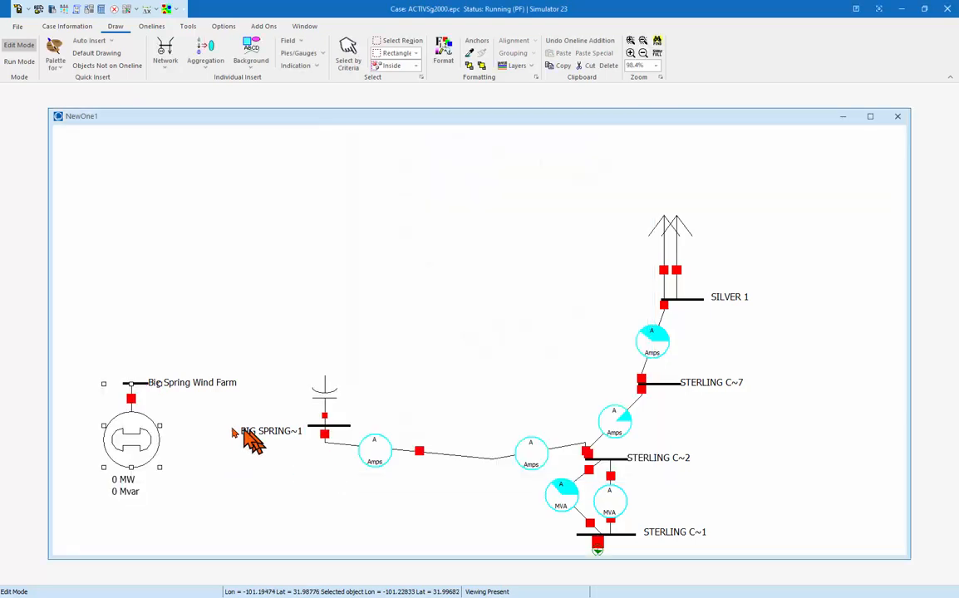
# - Shrink the wind farm generator symbol and move its MW and Mvar fields up directly beneath it
pyautogui.moveTo(161, 470); pyautogui.dragTo(155, 434)
pyautogui.click(141, 464)
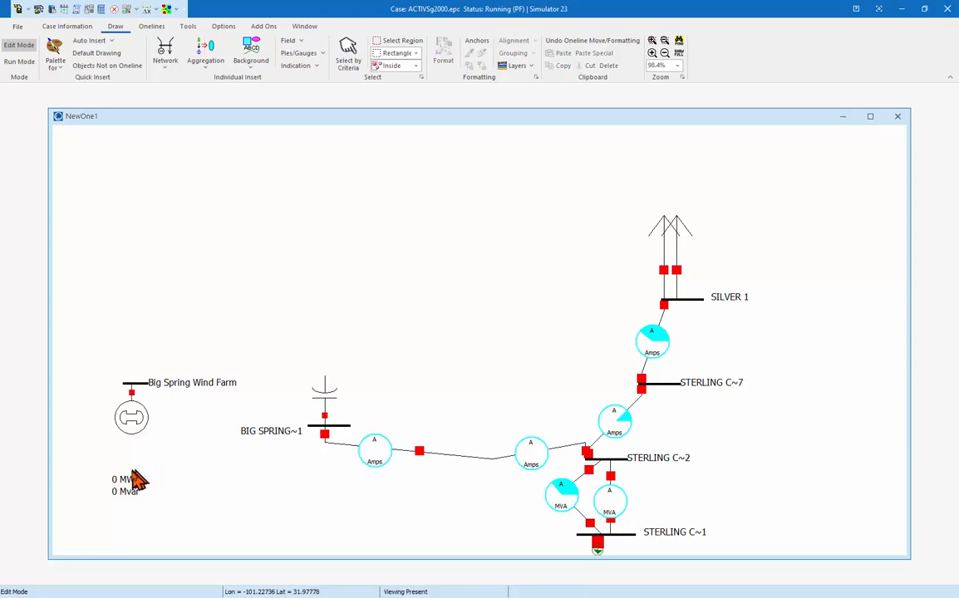
pyautogui.moveTo(131, 481); pyautogui.dragTo(122, 461)
pyautogui.click(125, 489)
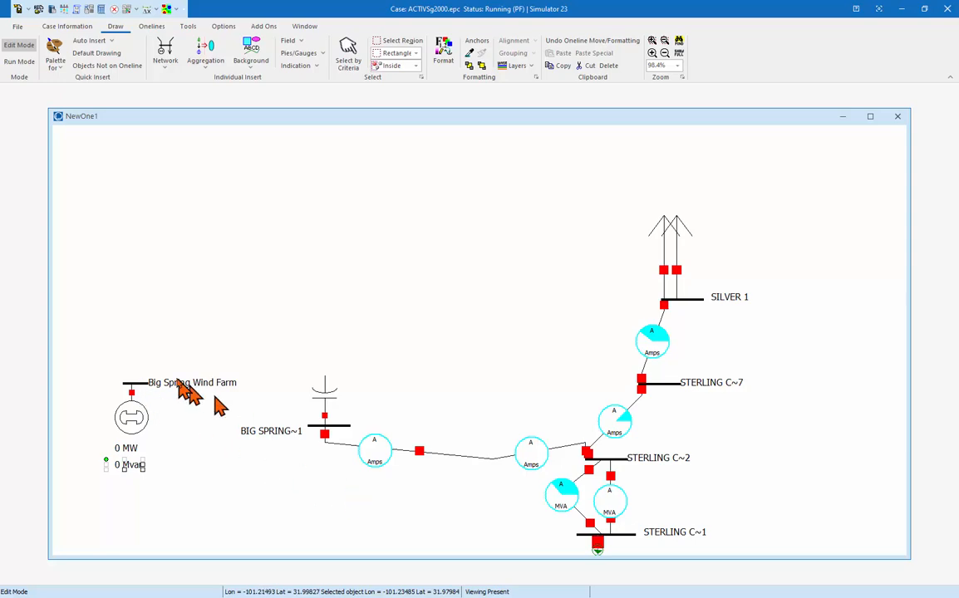
# - Move the Big Spring Wind Farm bus with its attached generator to the area just below BIG SPRING~1
pyautogui.moveTo(146, 385); pyautogui.dragTo(322, 503)
pyautogui.moveTo(330, 515); pyautogui.dragTo(322, 505)
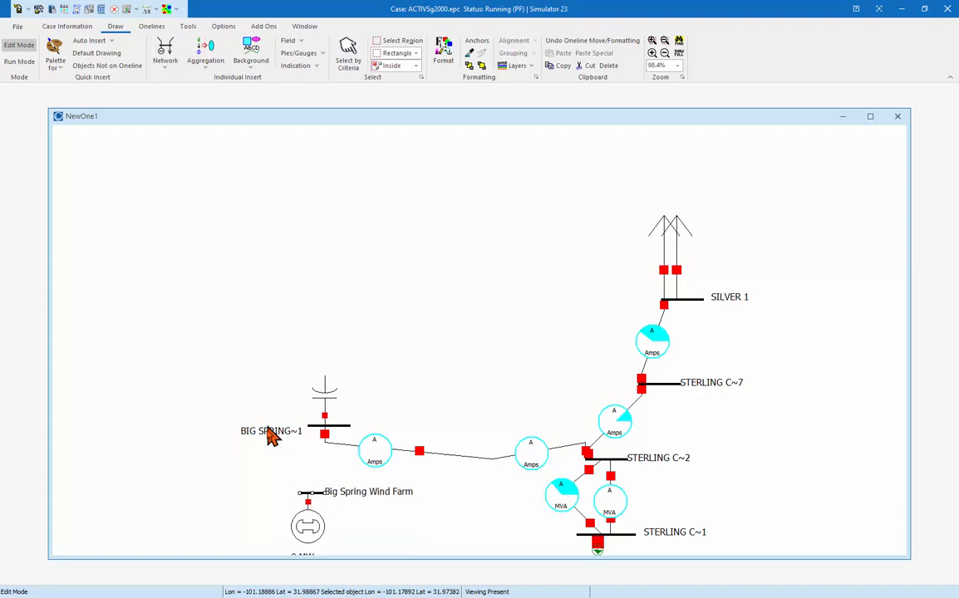
# - Move the BIG SPRING~1 label farther left and lengthen its bus bar leftward so it extends above the Big Spring Wind Farm bus
pyautogui.moveTo(270, 436); pyautogui.dragTo(221, 428)
pyautogui.click(312, 426)
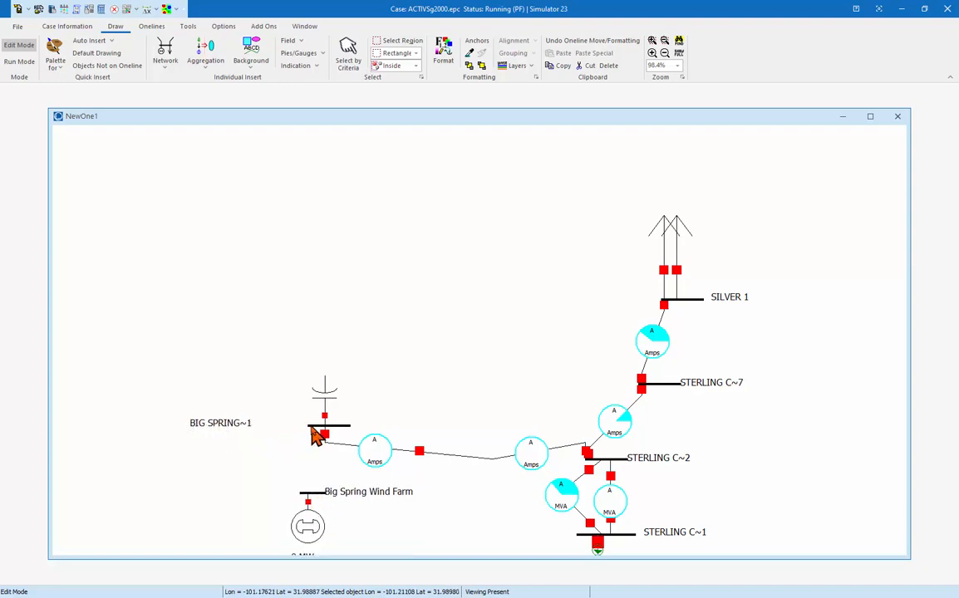
pyautogui.moveTo(307, 426); pyautogui.dragTo(285, 426)
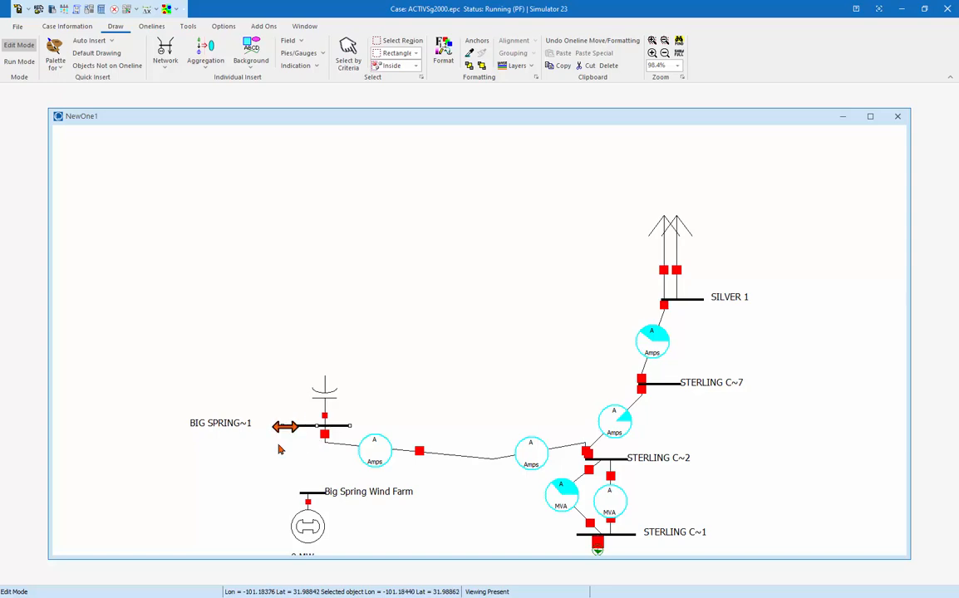
pyautogui.click(316, 494)
pyautogui.click(297, 495)
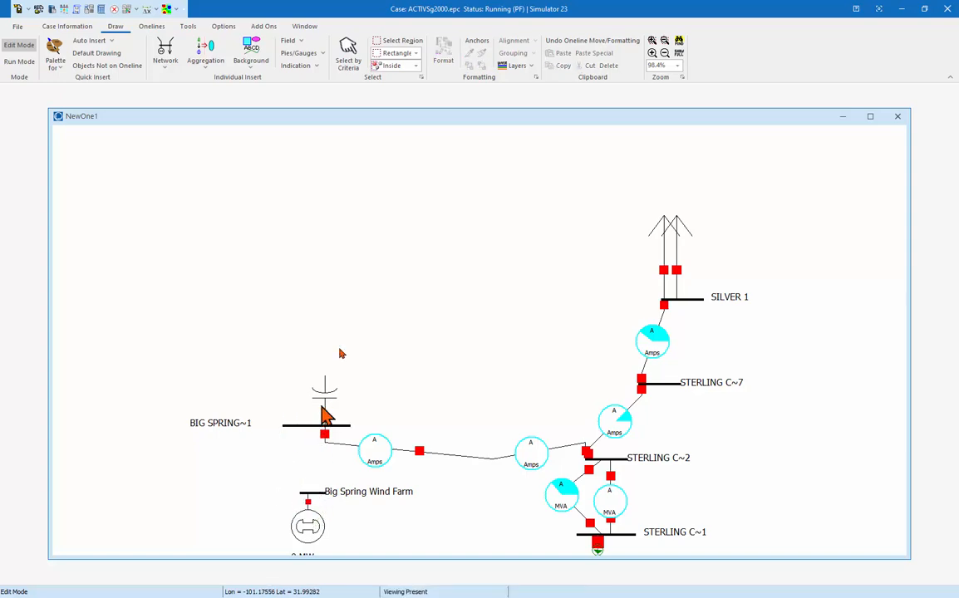
# - Insert a transformer from the Big Spring Wind Farm bus straight up to the BIG SPRING~1 bus
pyautogui.click(177, 67)
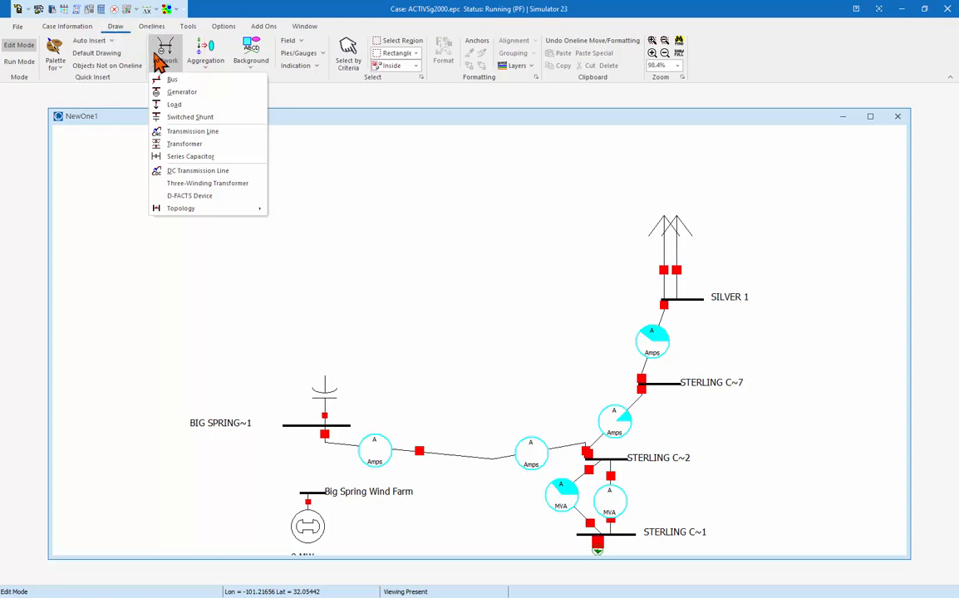
pyautogui.click(196, 146)
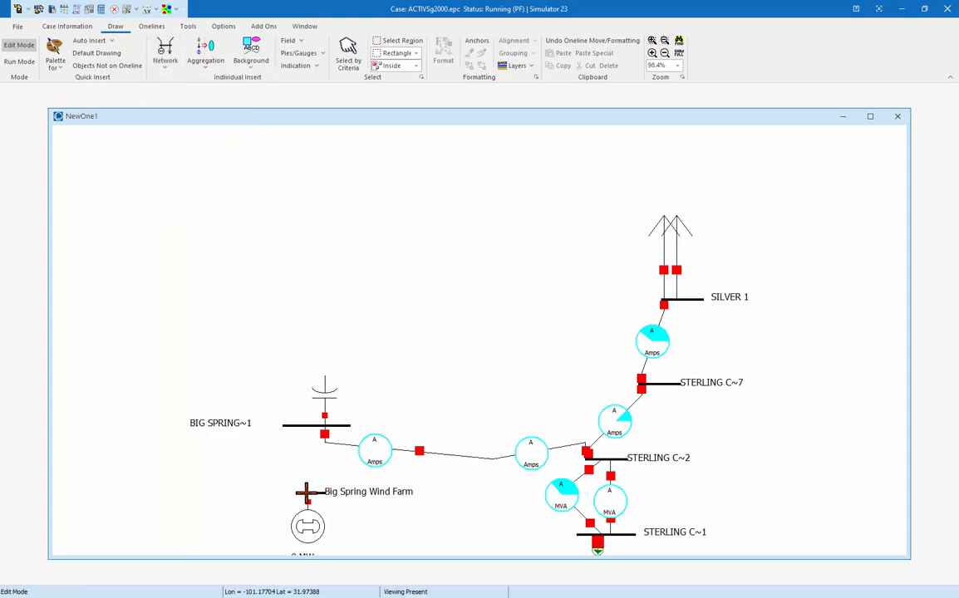
pyautogui.click(306, 492)
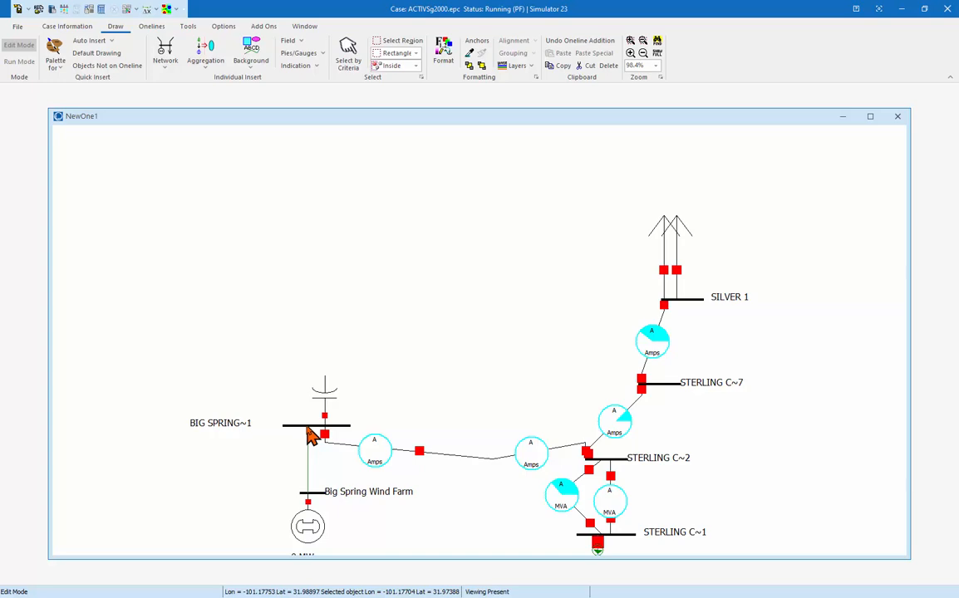
pyautogui.doubleClick(307, 429)
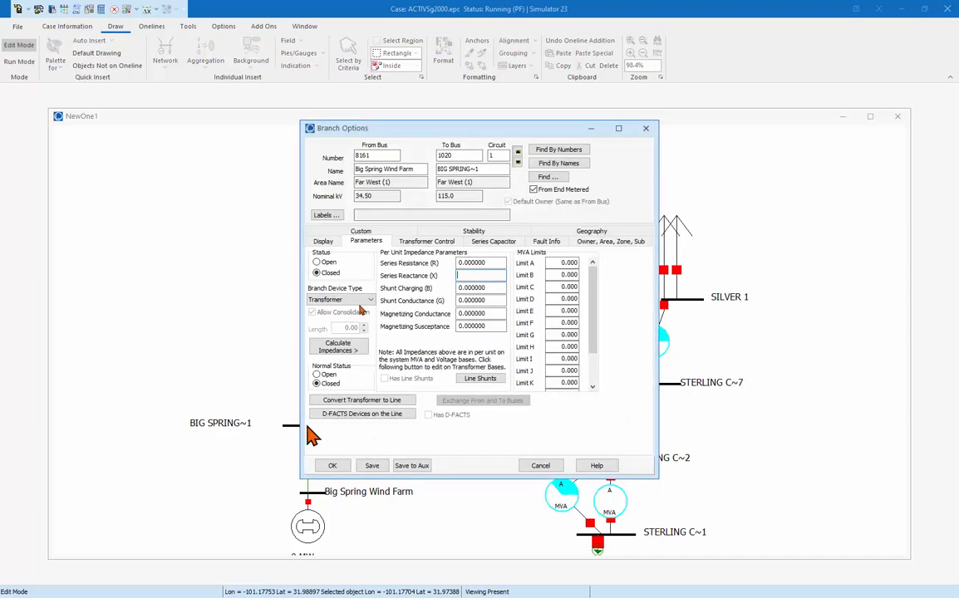
# - Set the new transformer's series reactance to .08, series resistance to 0.003 and MVA Limit A to 200, and accept the branch options
pyautogui.click(470, 276)
pyautogui.hotkey('shift', 'Tab')
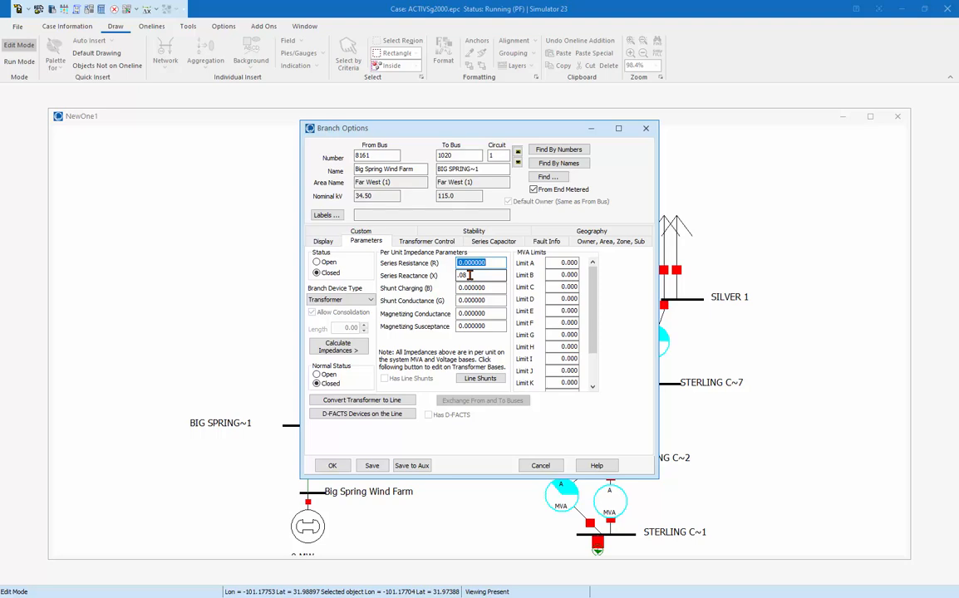
pyautogui.write('0.')
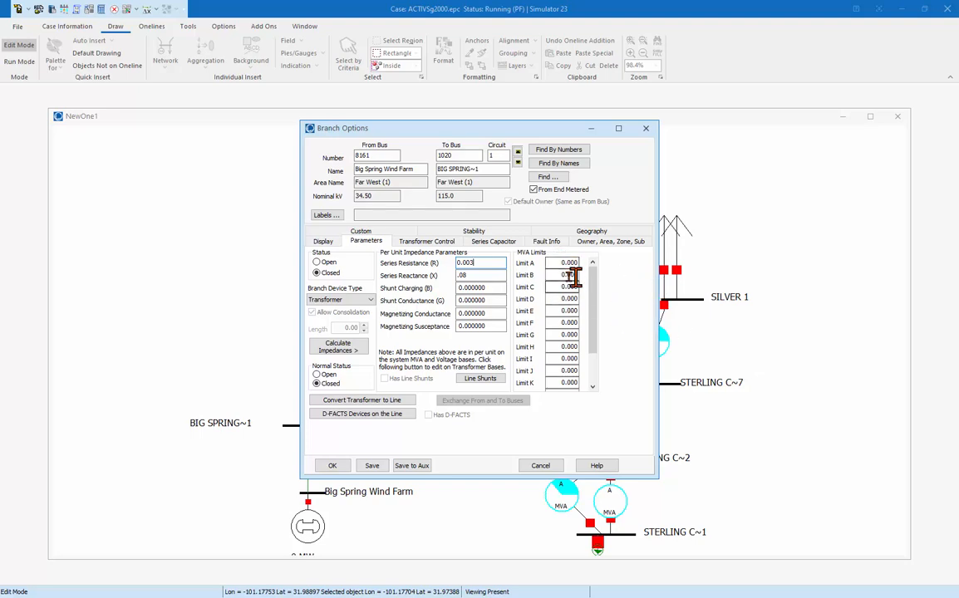
pyautogui.click(549, 264)
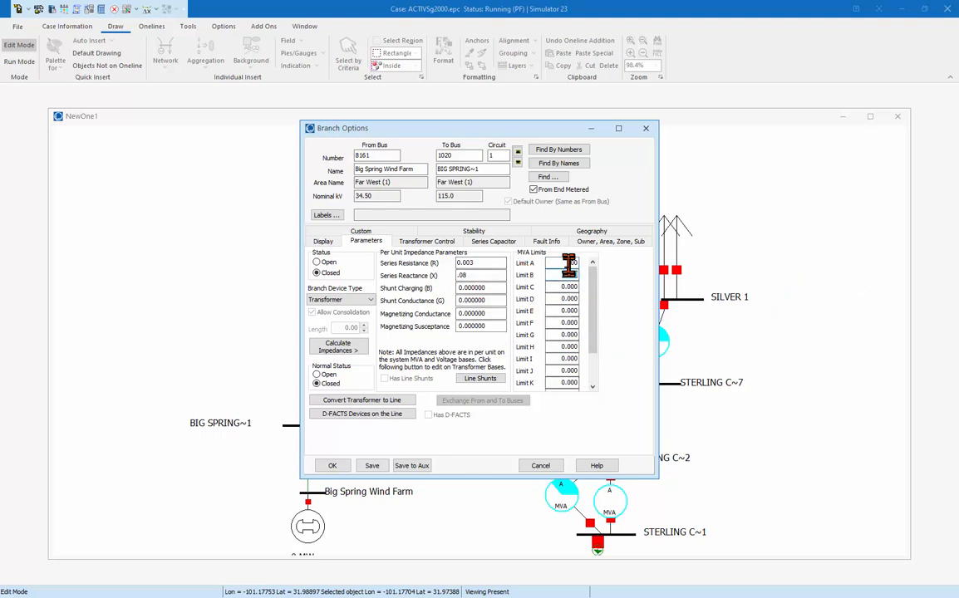
pyautogui.click(334, 468)
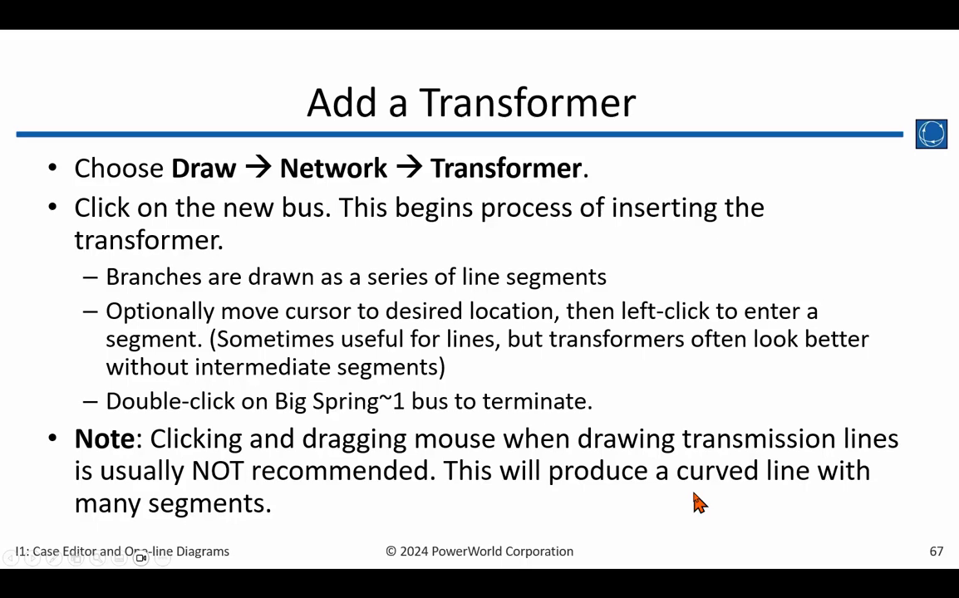
pyautogui.press('Right')
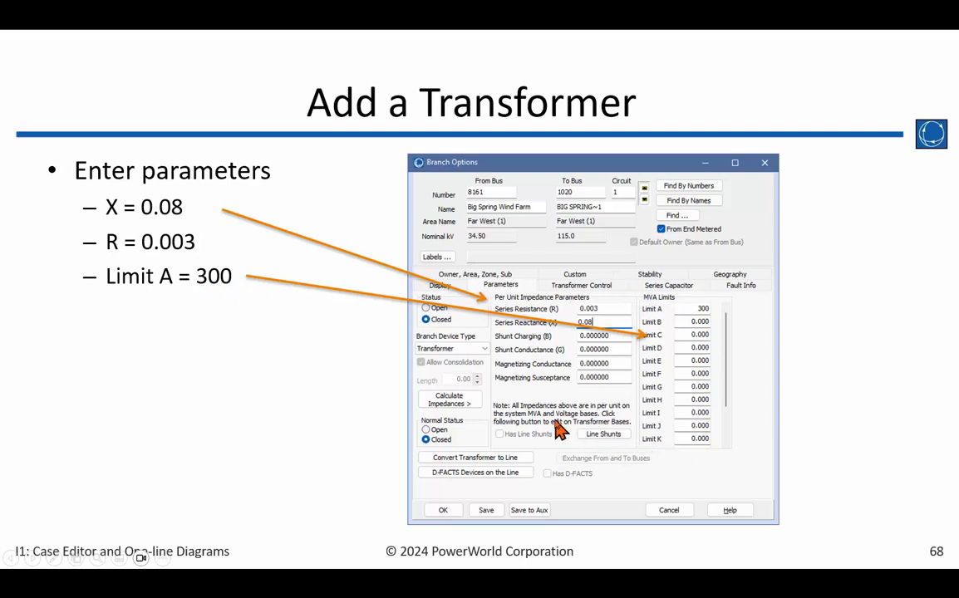
pyautogui.press('Right')
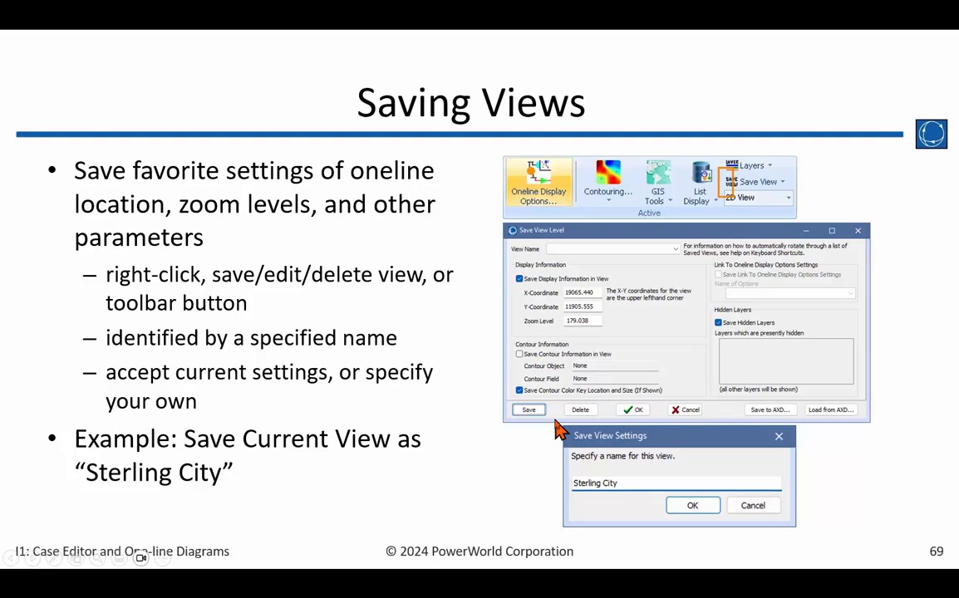
pyautogui.hotkey('alt', 'Tab')
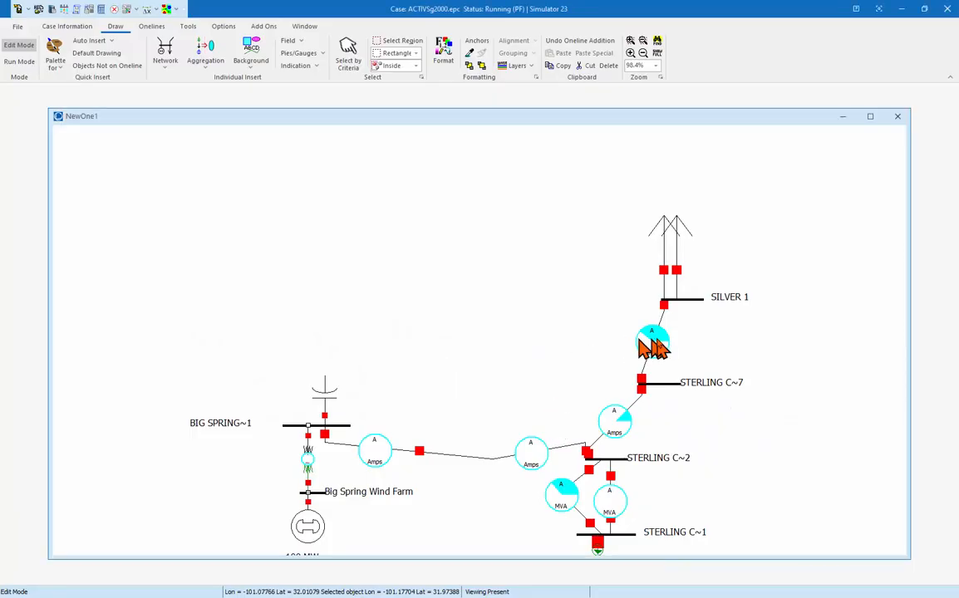
pyautogui.rightClick(307, 463)
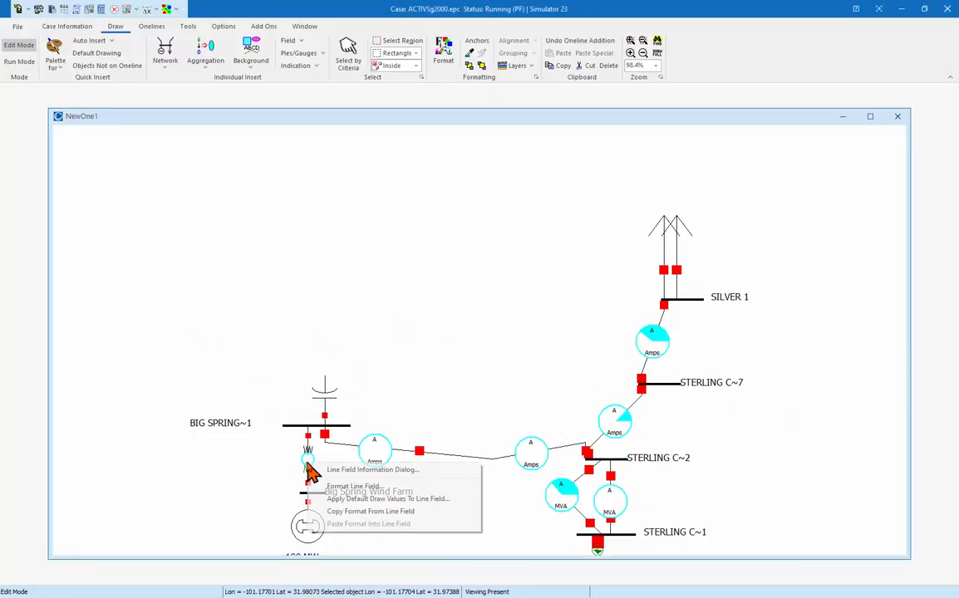
pyautogui.click(386, 471)
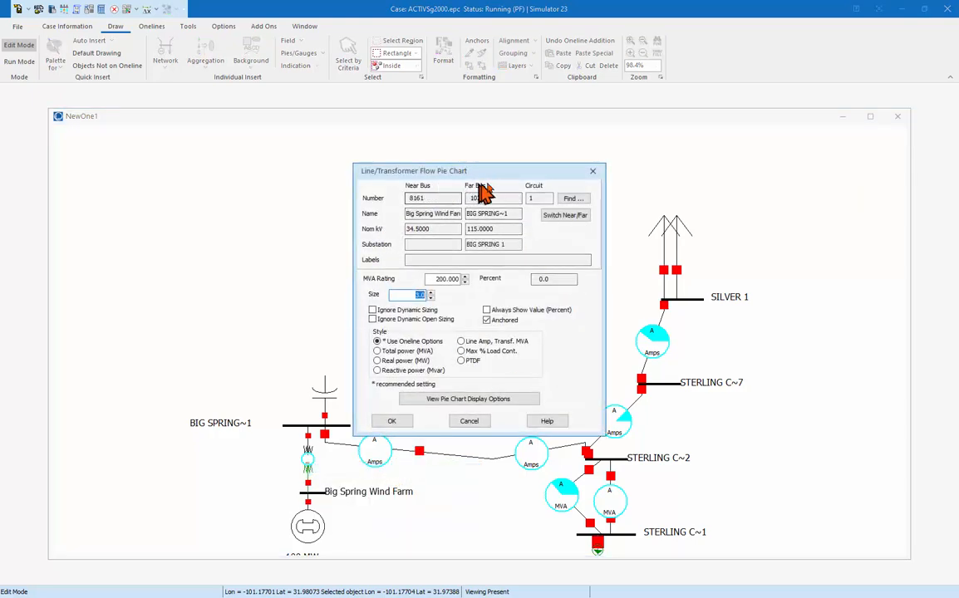
pyautogui.click(466, 421)
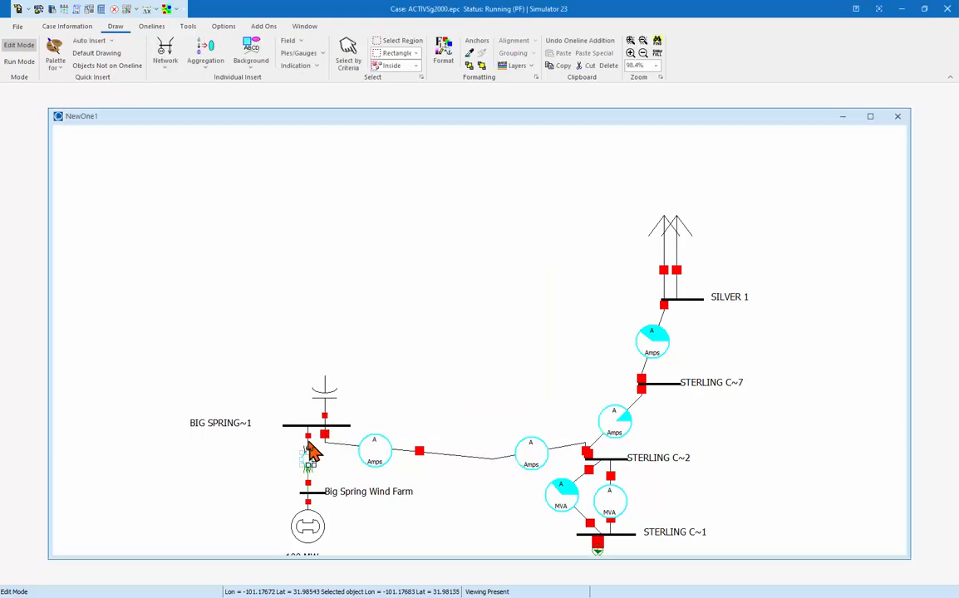
# - Set MVA Limit A of the transformer between Big Spring Wind Farm and BIG SPRING~1 to 300
pyautogui.rightClick(309, 449)
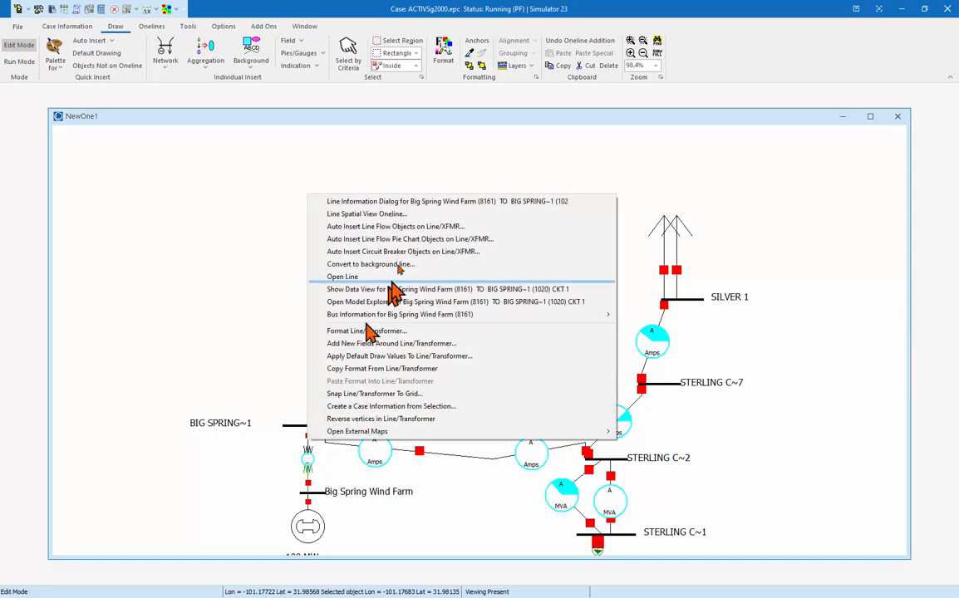
pyautogui.click(462, 208)
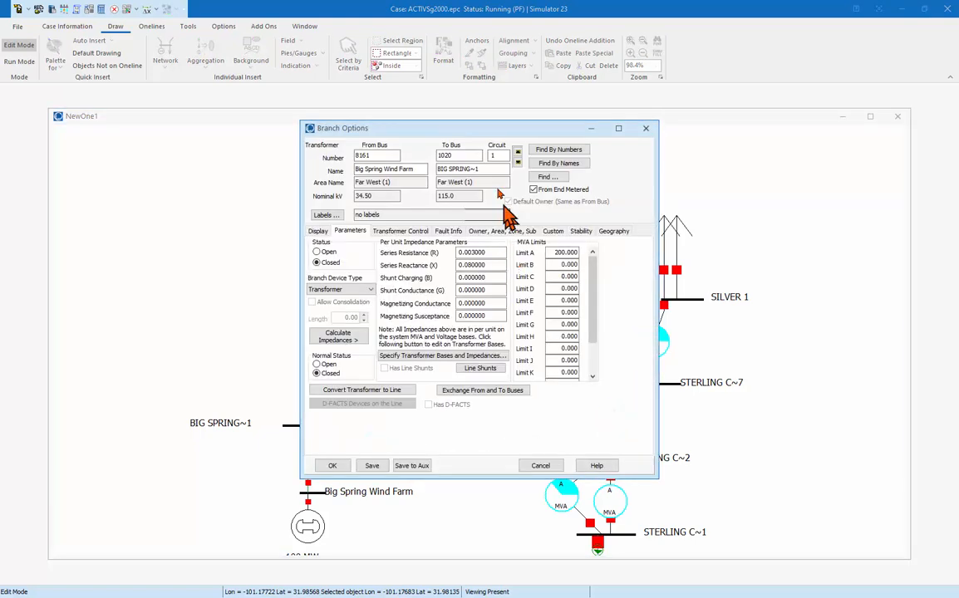
pyautogui.moveTo(549, 251); pyautogui.dragTo(697, 251)
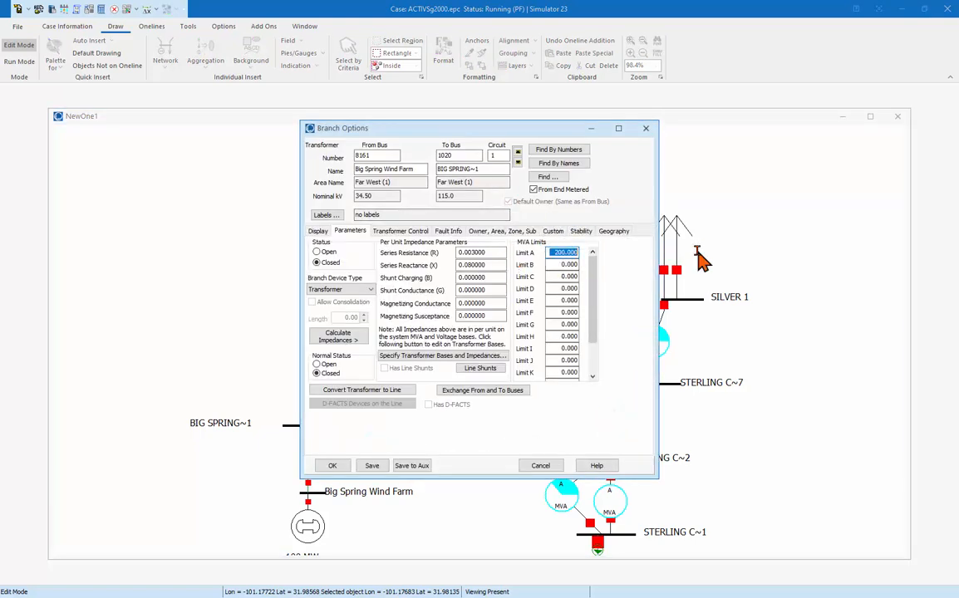
pyautogui.write('300')
pyautogui.press('Tab')
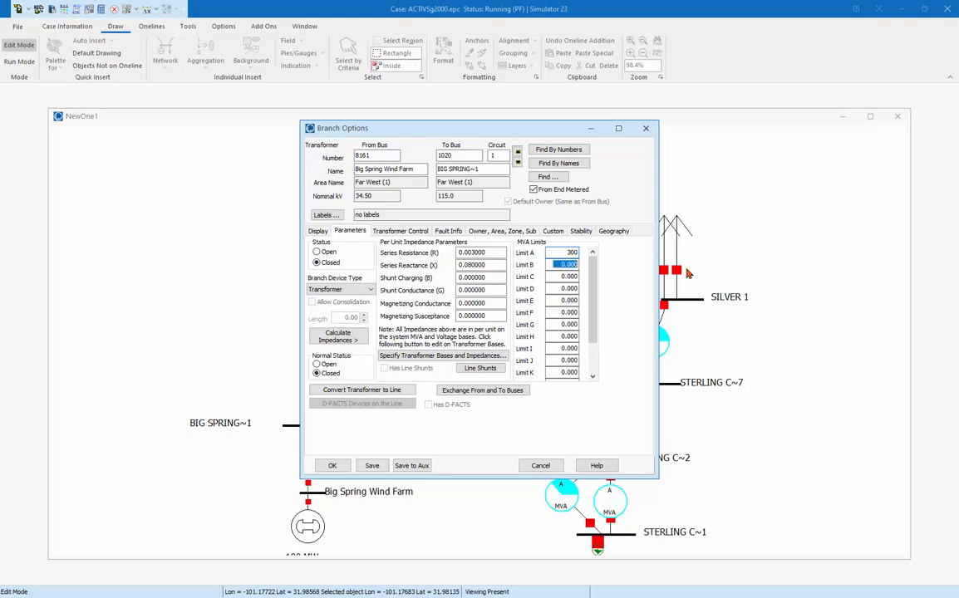
pyautogui.click(332, 466)
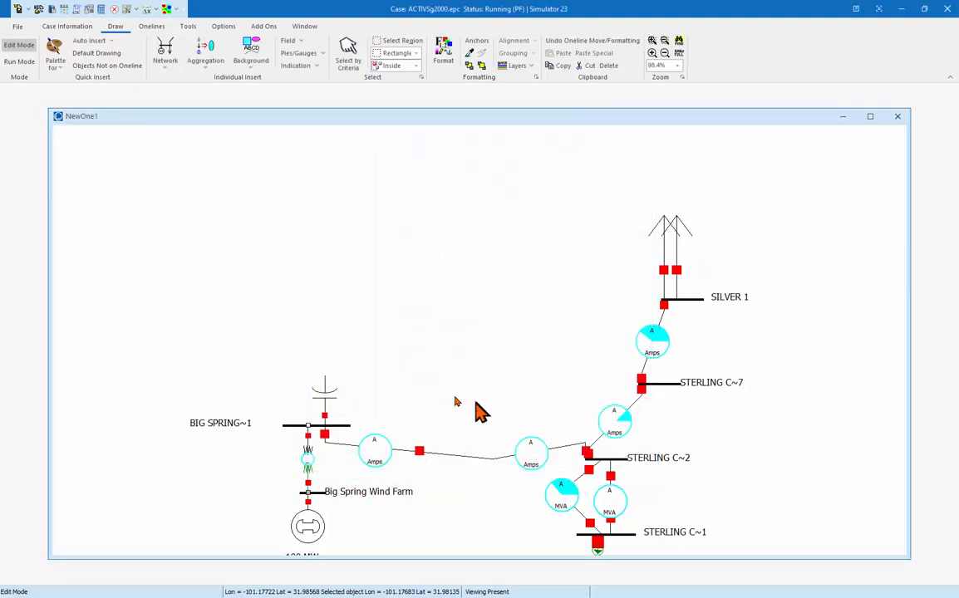
pyautogui.click(381, 343)
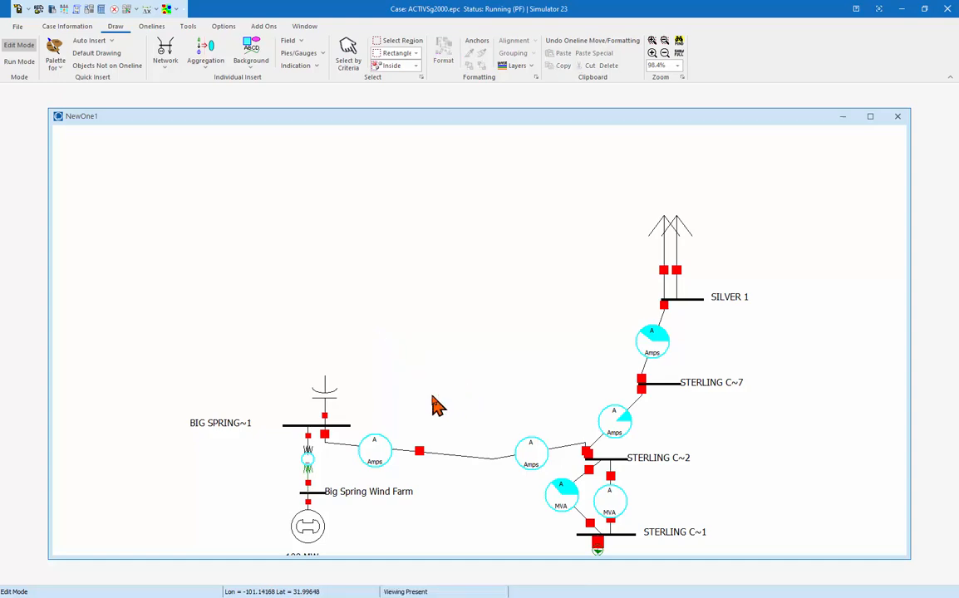
# - Frame the one-line view around the Big Spring Wind Farm and BIG SPRING~1 buses at about 173% zoom
pyautogui.moveTo(431, 391); pyautogui.dragTo(482, 296)
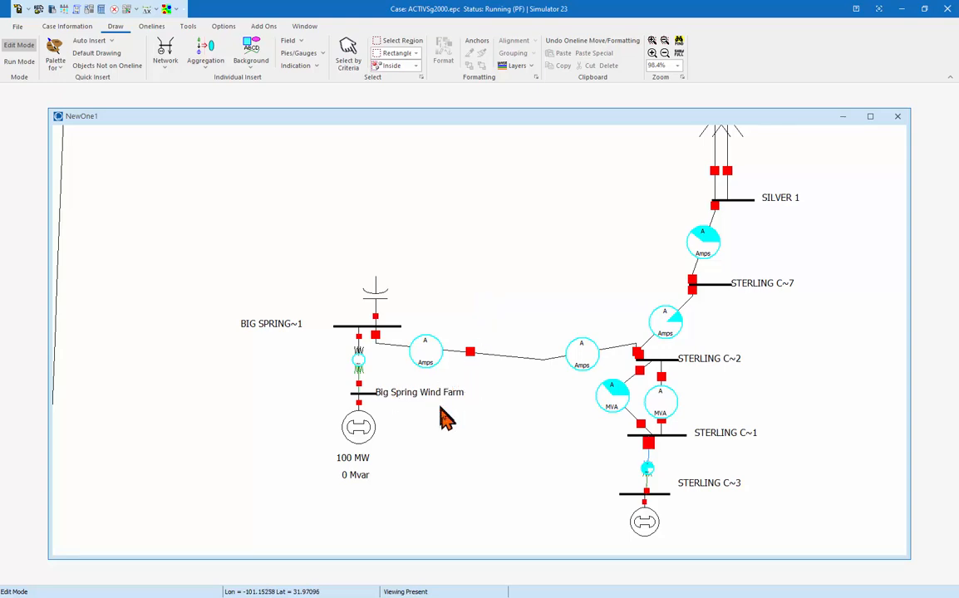
pyautogui.press('Right')
pyautogui.press('Right')
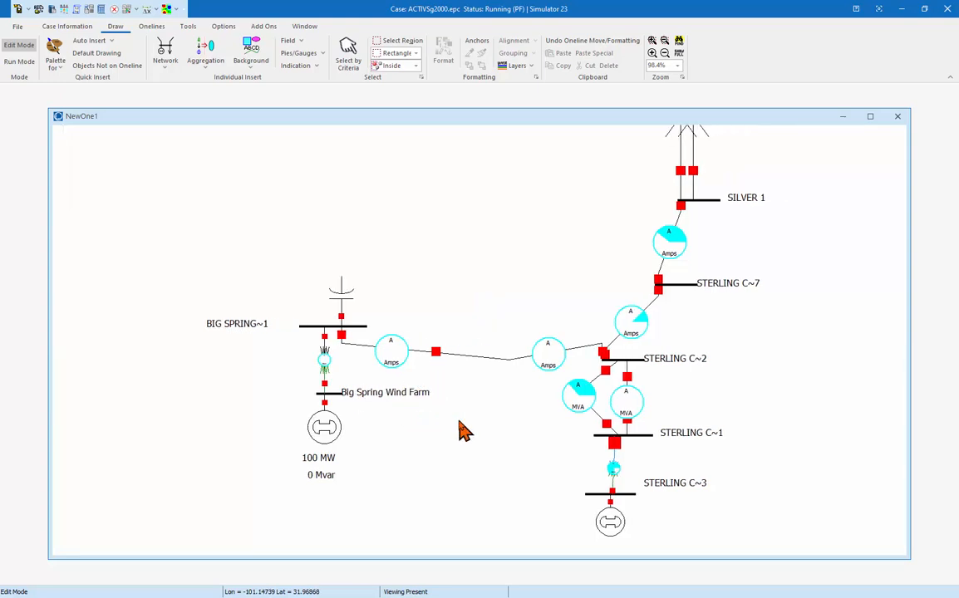
pyautogui.press('Left')
pyautogui.press('Left')
pyautogui.press('Left')
pyautogui.press('Left')
pyautogui.press('Left')
pyautogui.press('Left')
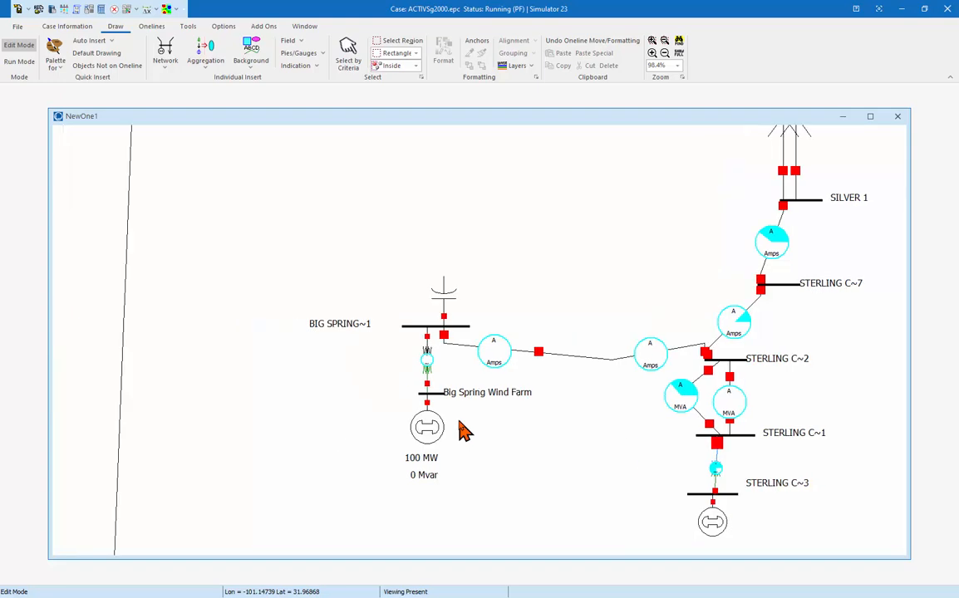
pyautogui.scroll(4, 465, 431)
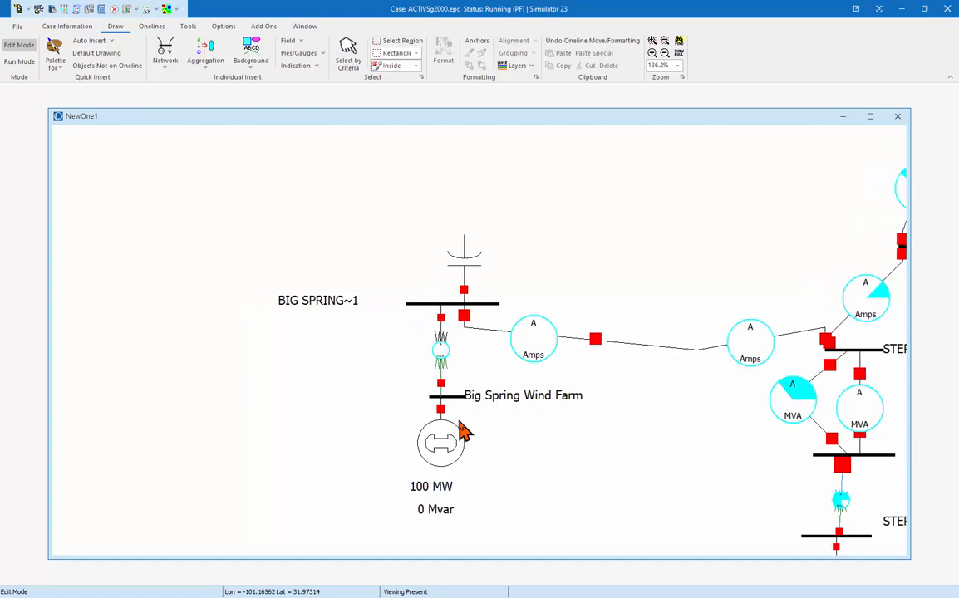
pyautogui.scroll(6, 464, 430)
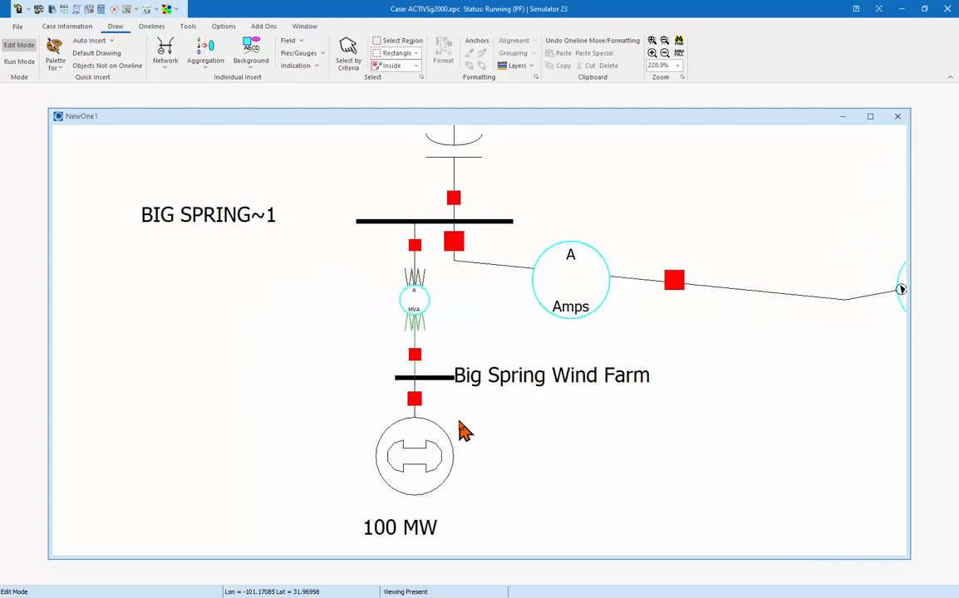
pyautogui.scroll(-3, 464, 430)
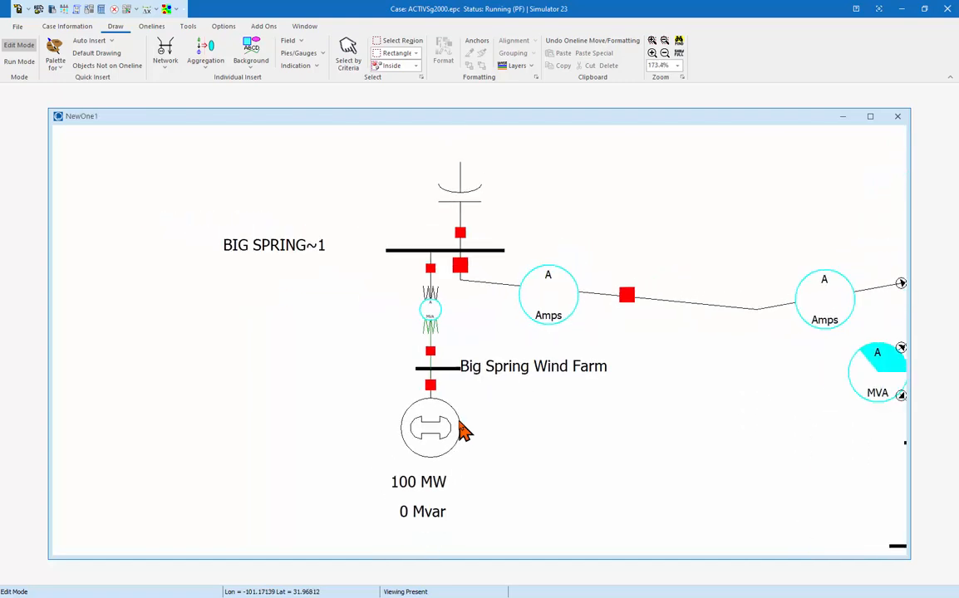
pyautogui.moveTo(491, 335); pyautogui.dragTo(504, 337)
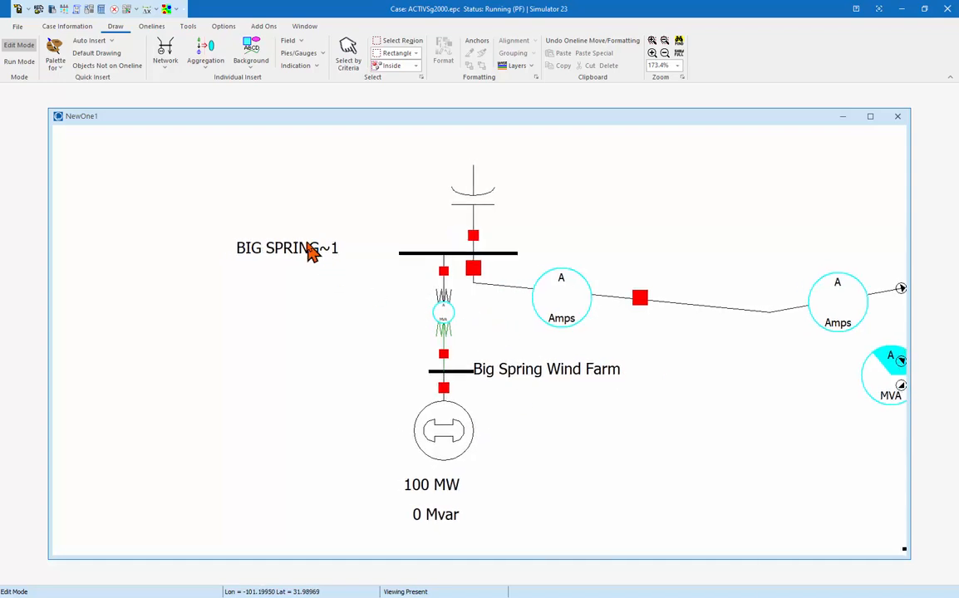
# - Save the current one-line view under the name Sterling City
pyautogui.click(148, 29)
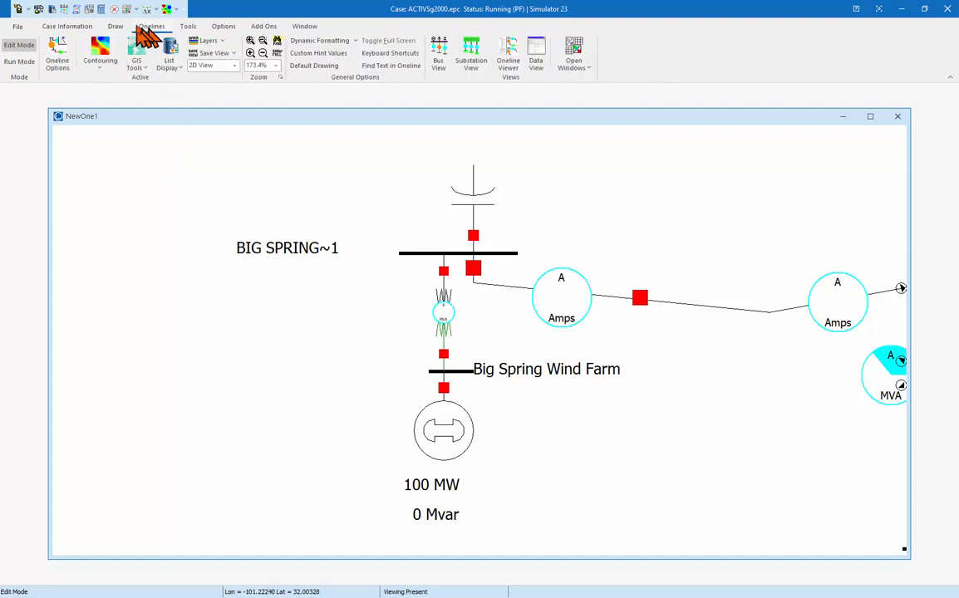
pyautogui.click(222, 53)
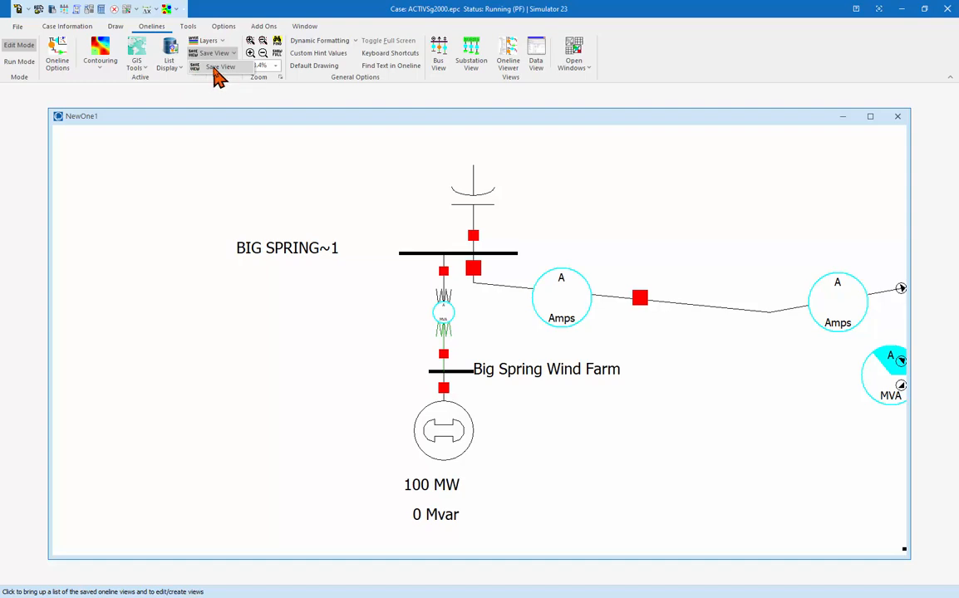
pyautogui.click(214, 68)
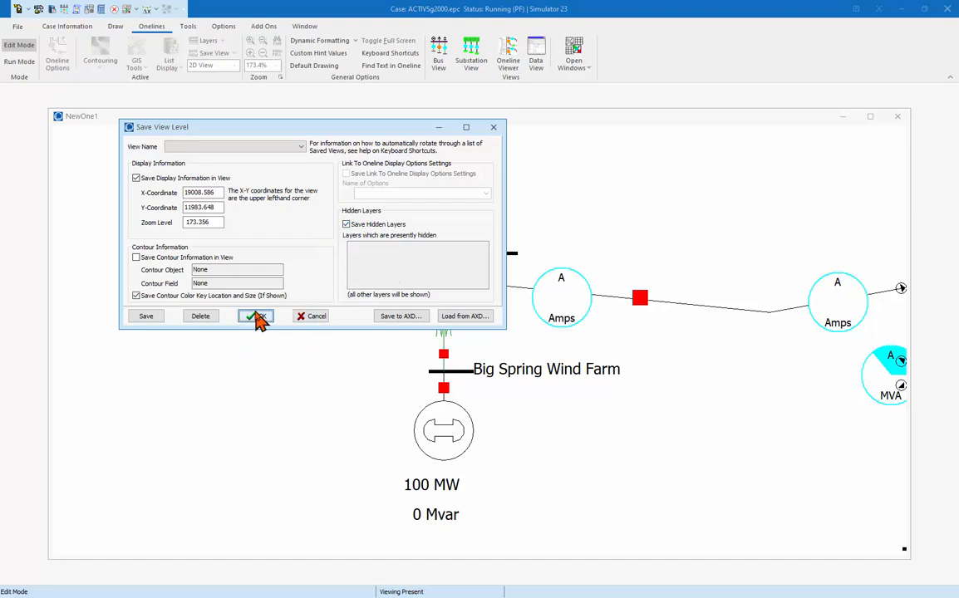
pyautogui.click(146, 317)
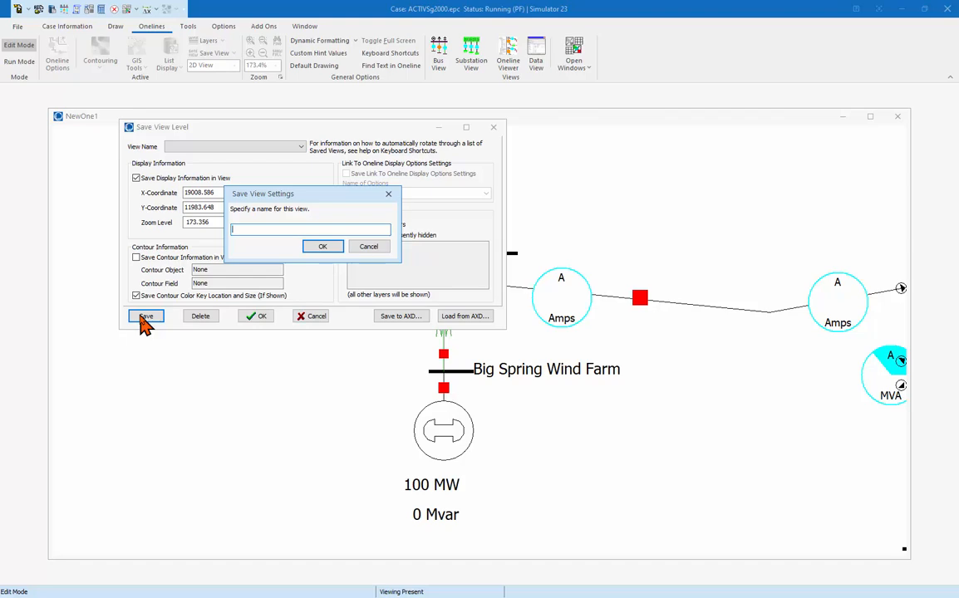
pyautogui.write('B')
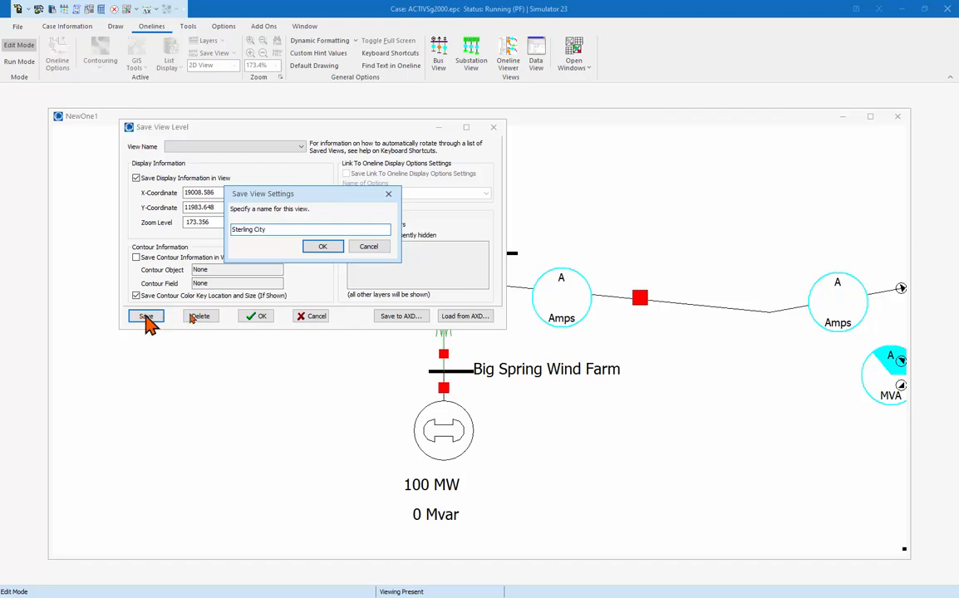
pyautogui.click(323, 249)
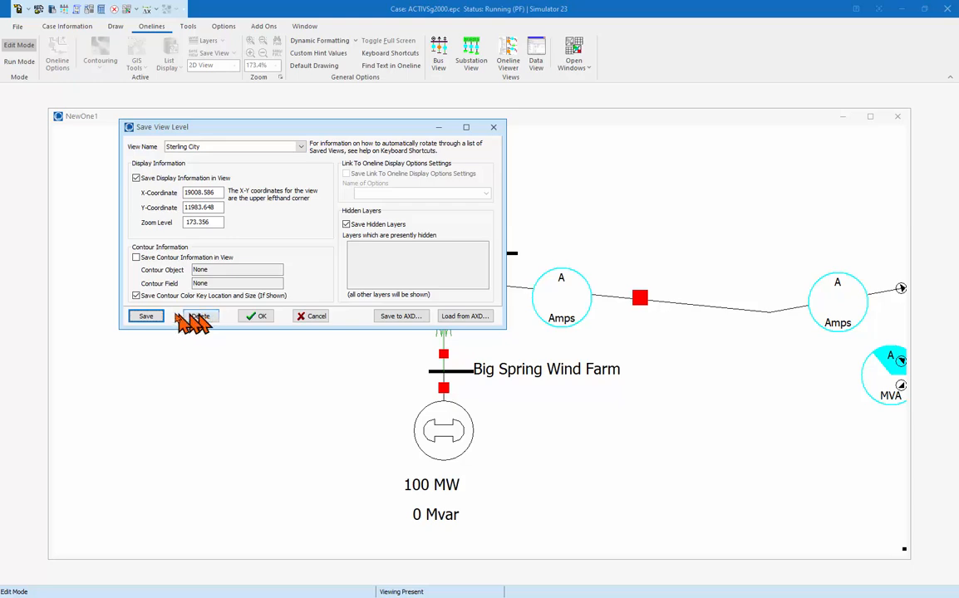
pyautogui.click(258, 318)
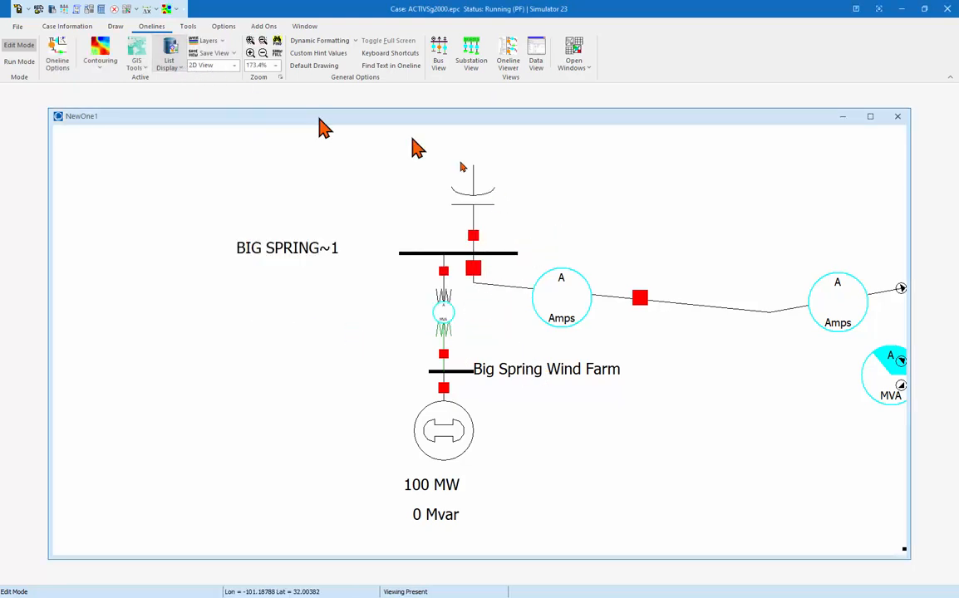
# - Show the full one-line extent of Texas and return to the saved Sterling City view
pyautogui.scroll(-15, 575, 212)
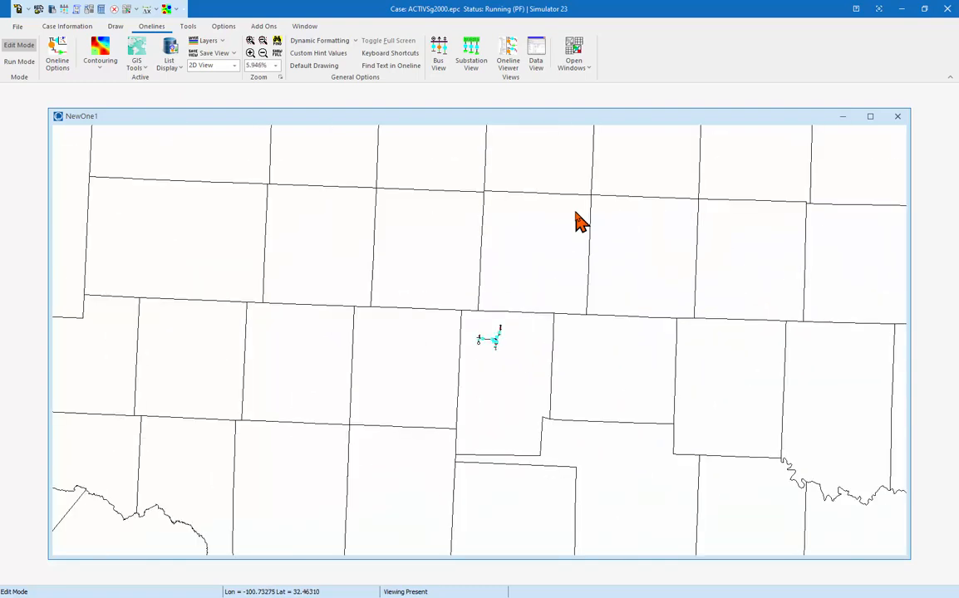
pyautogui.scroll(-1, 580, 222)
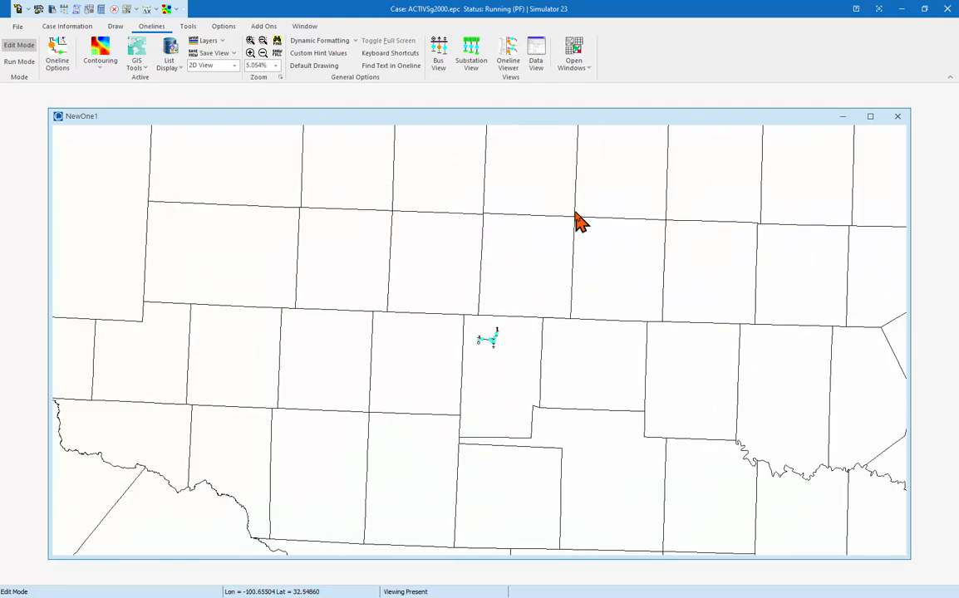
pyautogui.click(278, 53)
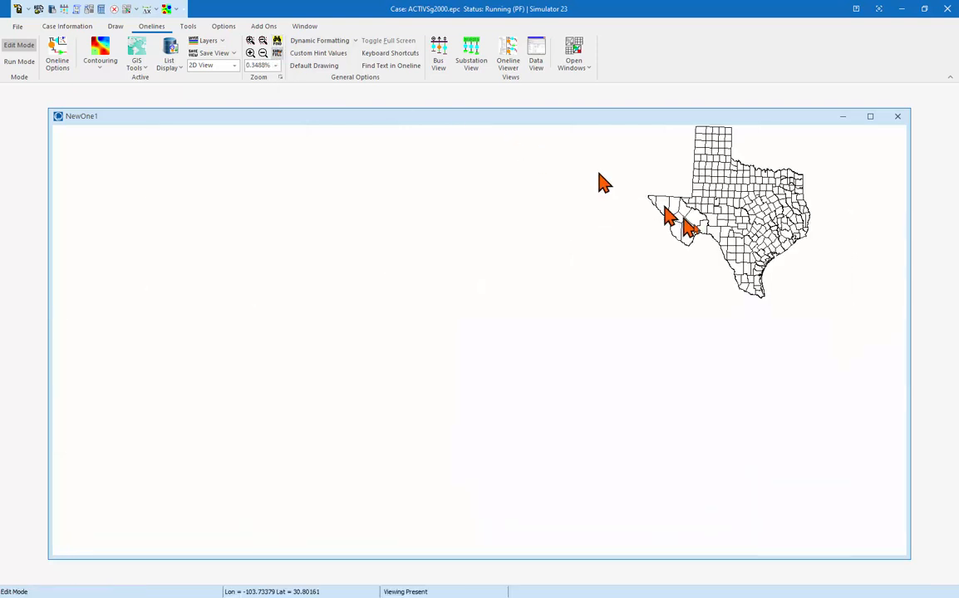
pyautogui.click(220, 55)
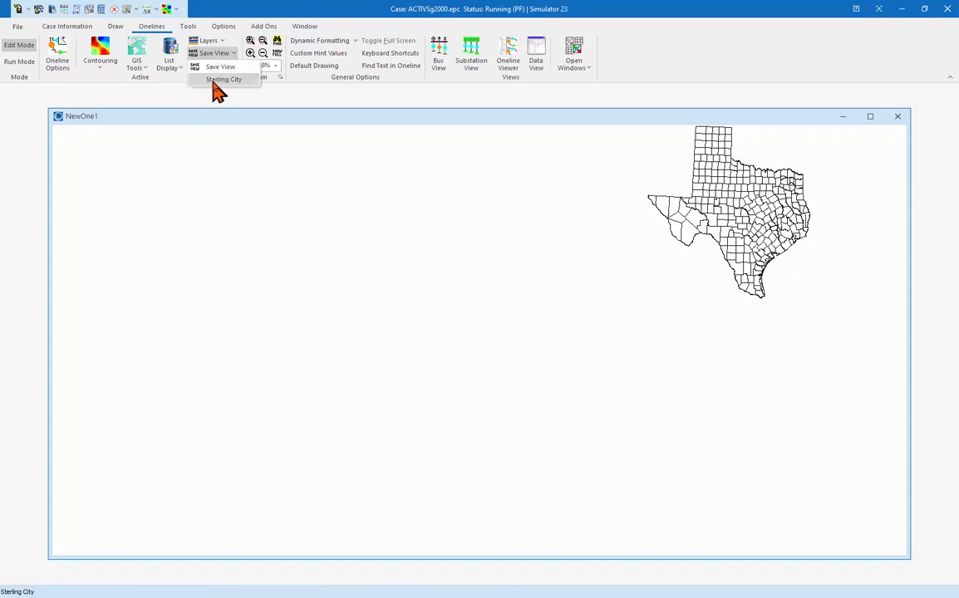
pyautogui.click(216, 90)
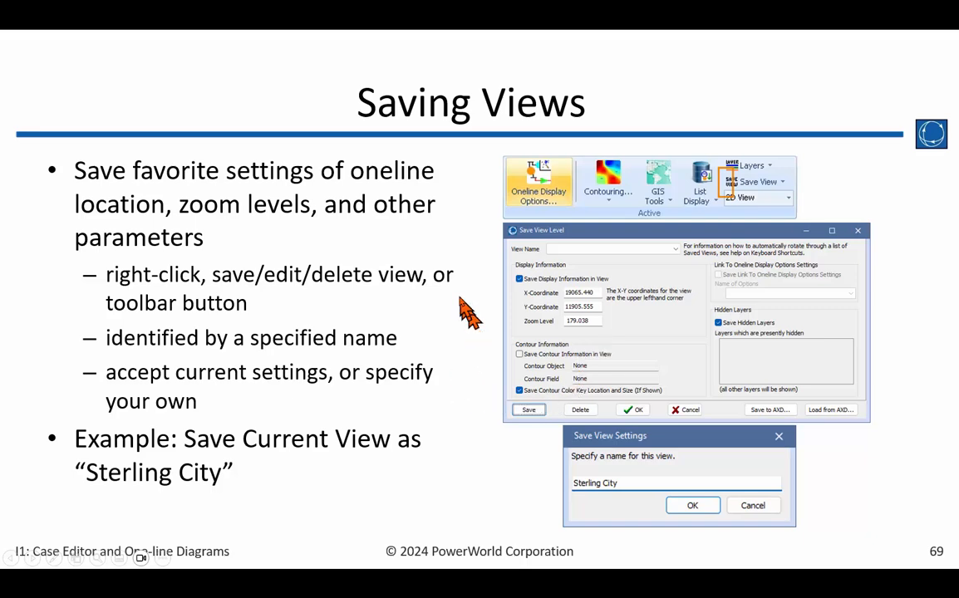
pyautogui.click(453, 340)
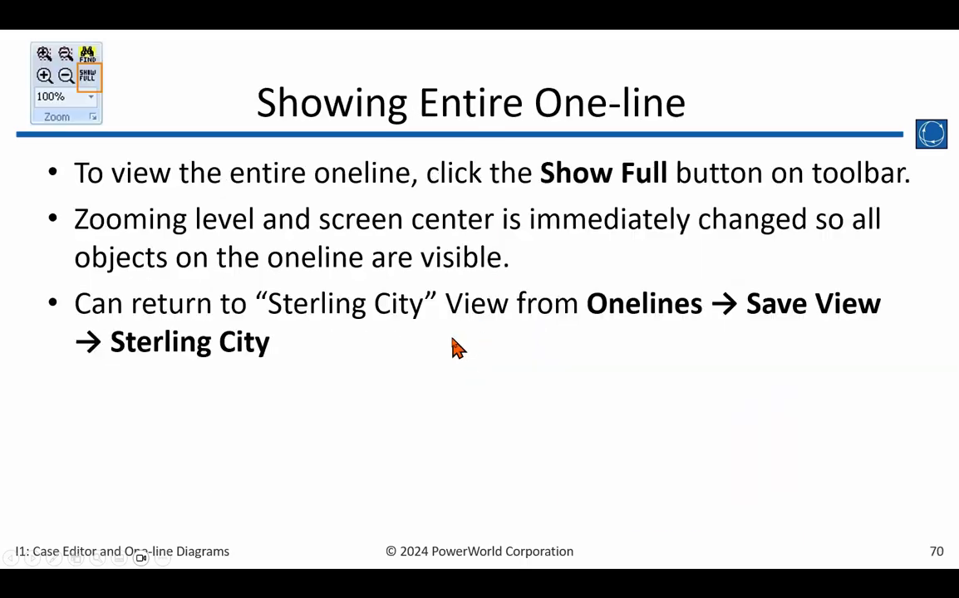
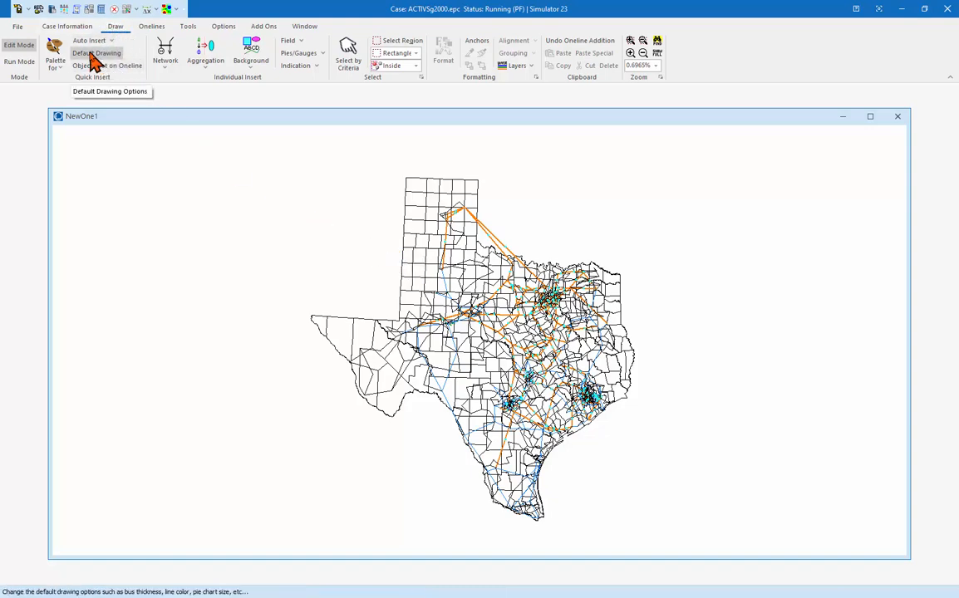
# - Open the default drawing values for display buses, widen the Nom kV column and enlarge the table text
pyautogui.click(93, 55)
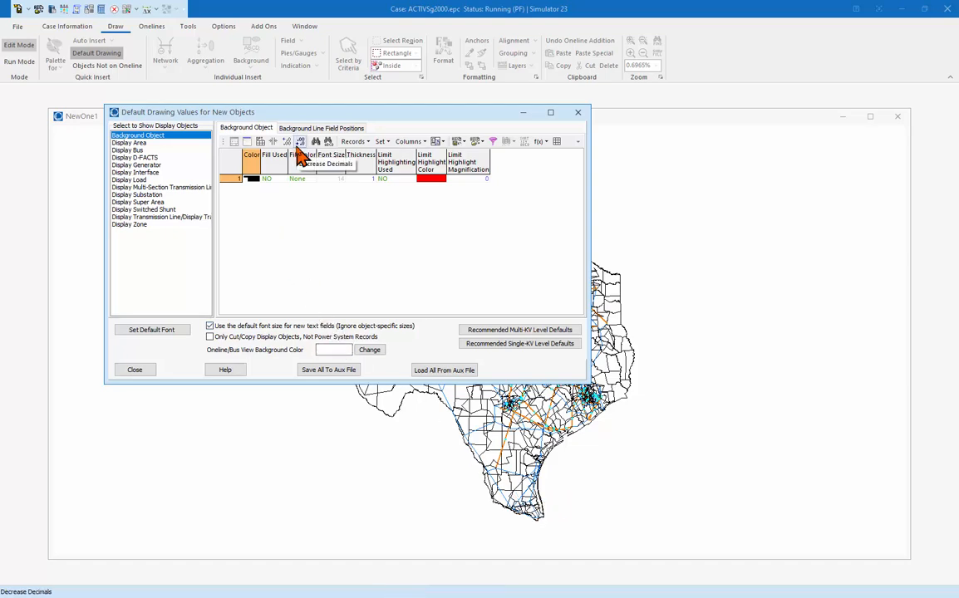
pyautogui.click(133, 151)
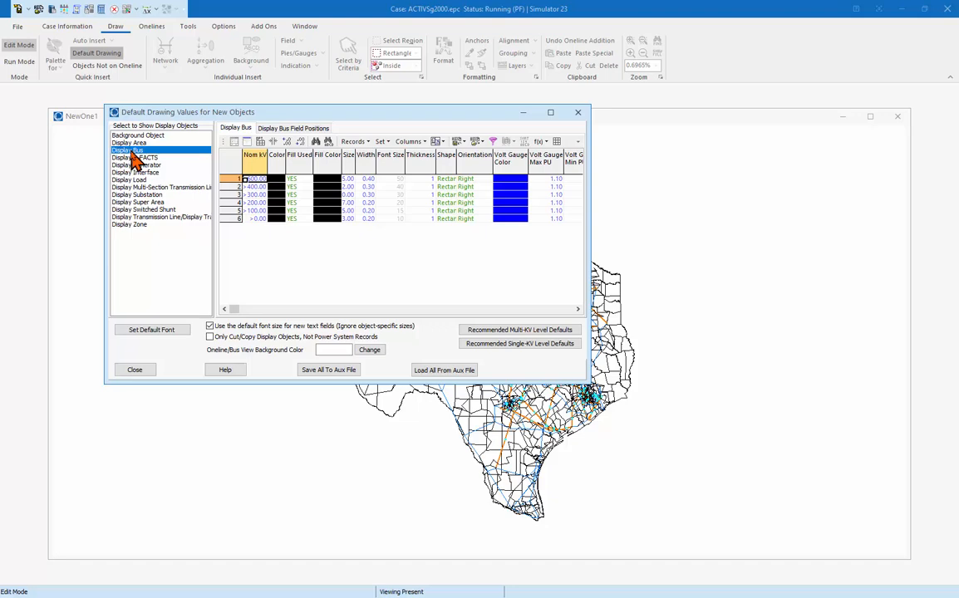
pyautogui.moveTo(268, 166); pyautogui.dragTo(279, 167)
pyautogui.click(266, 187)
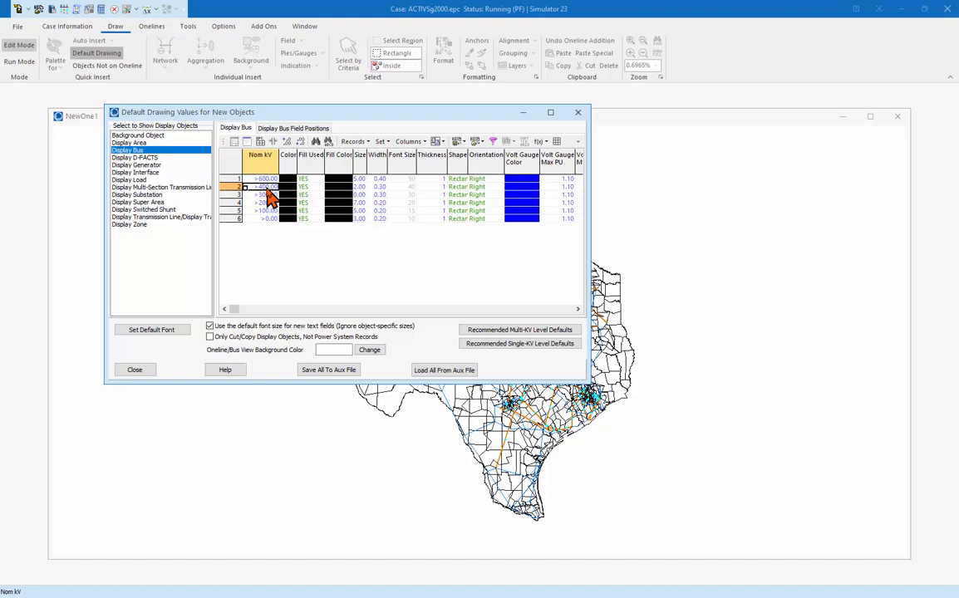
pyautogui.keyDown('ctrl'); pyautogui.scroll(3, 265, 188); pyautogui.keyUp('ctrl')
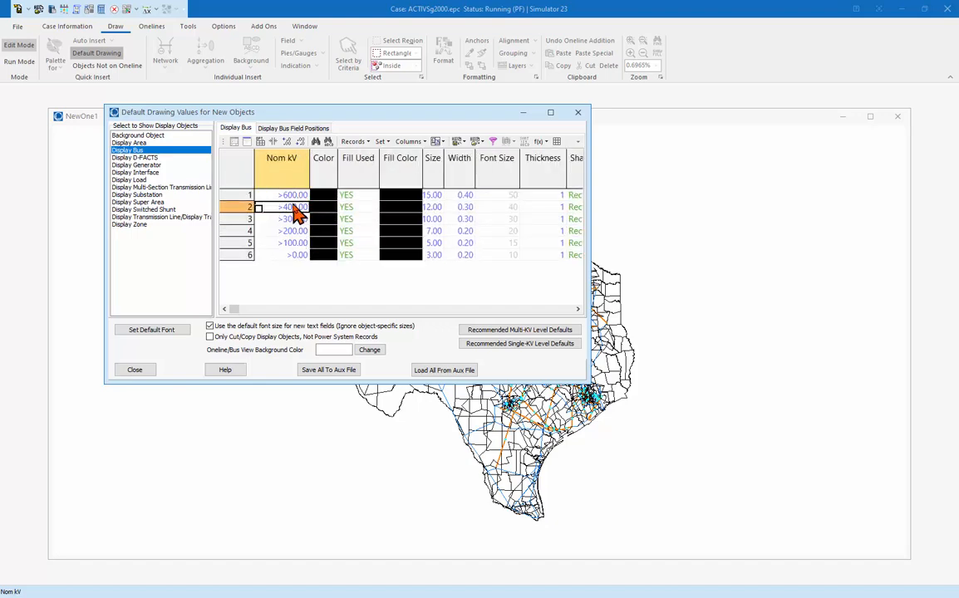
pyautogui.click(290, 197)
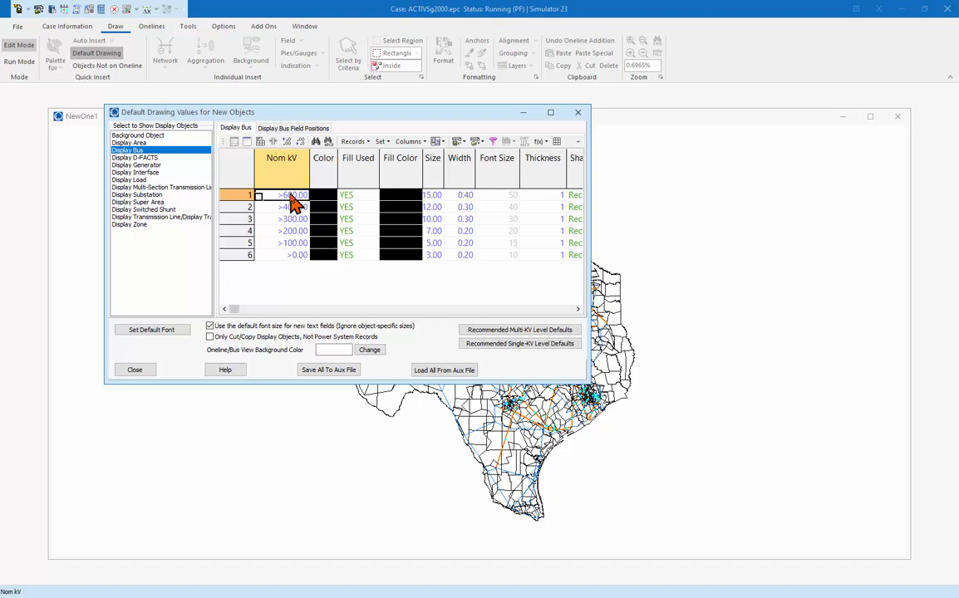
pyautogui.rightClick(290, 232)
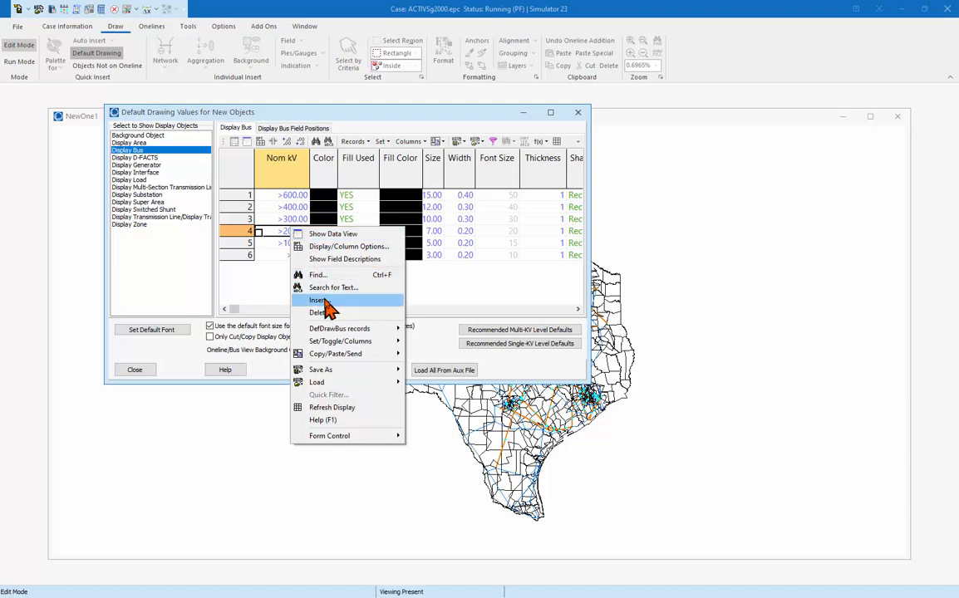
pyautogui.click(285, 230)
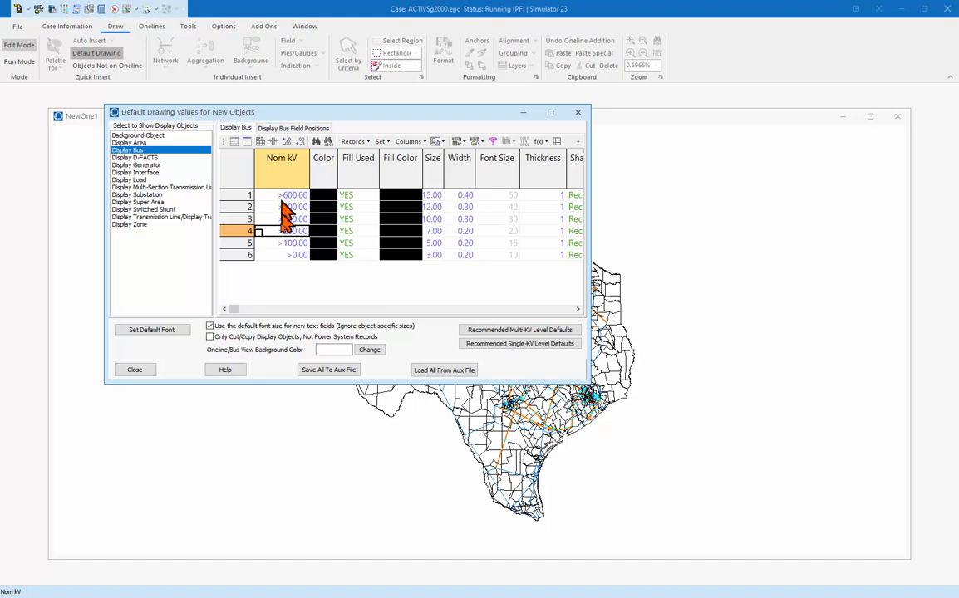
pyautogui.rightClick(281, 221)
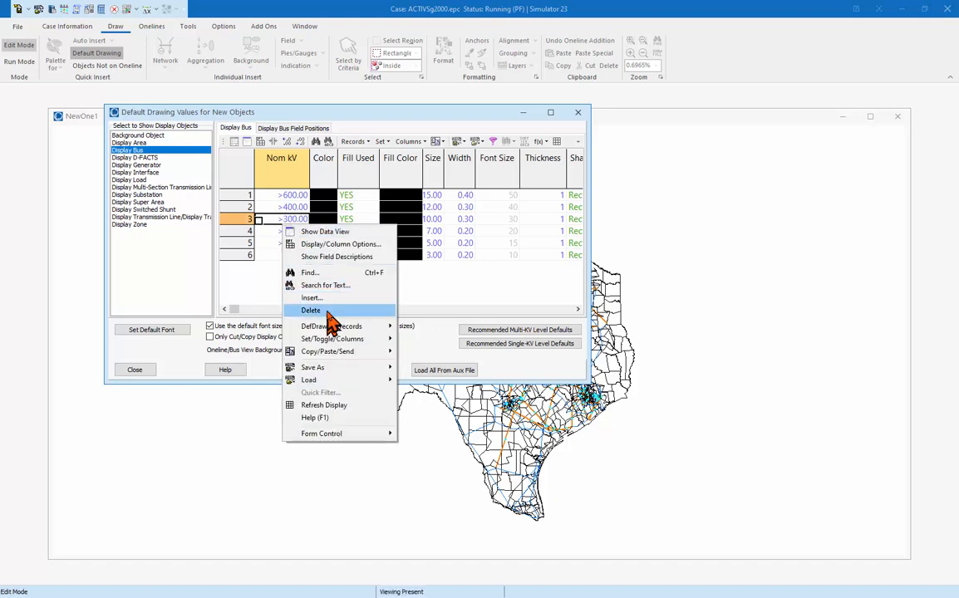
pyautogui.click(286, 211)
pyautogui.click(288, 209)
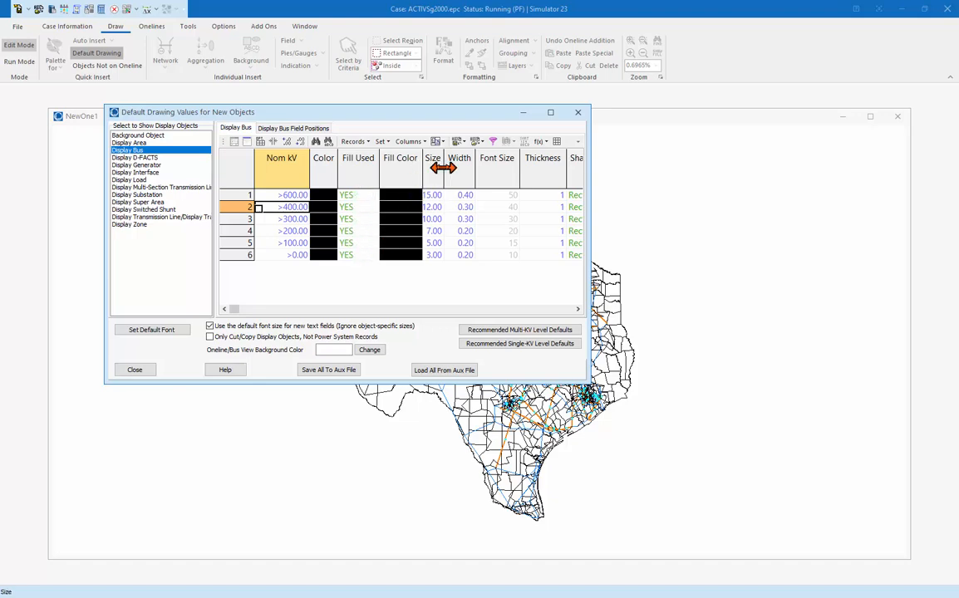
# - Widen the Size column and set the default bus size for the >400 kV level to 13
pyautogui.moveTo(443, 168); pyautogui.dragTo(458, 164)
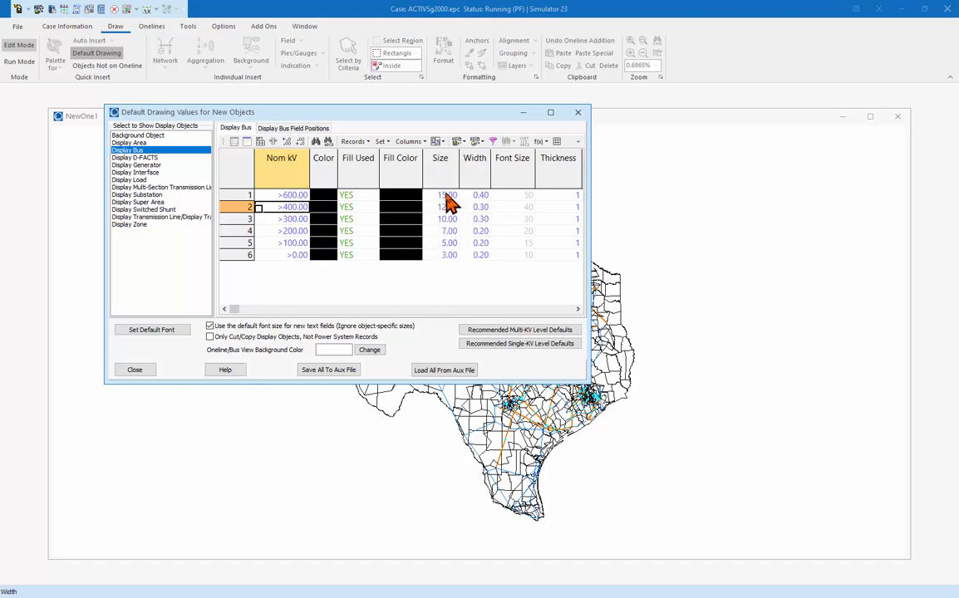
pyautogui.click(447, 208)
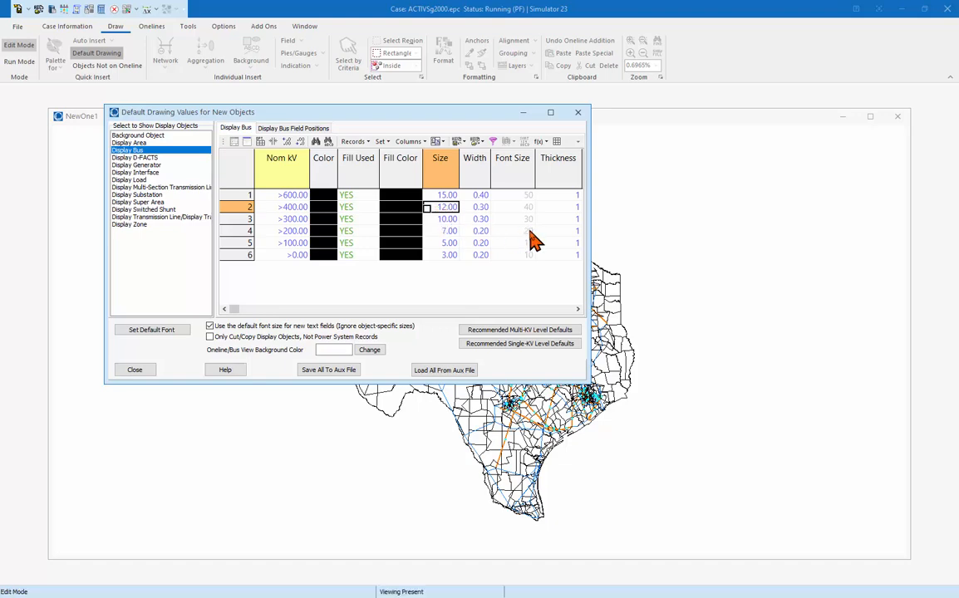
pyautogui.write('13')
pyautogui.press('Return')
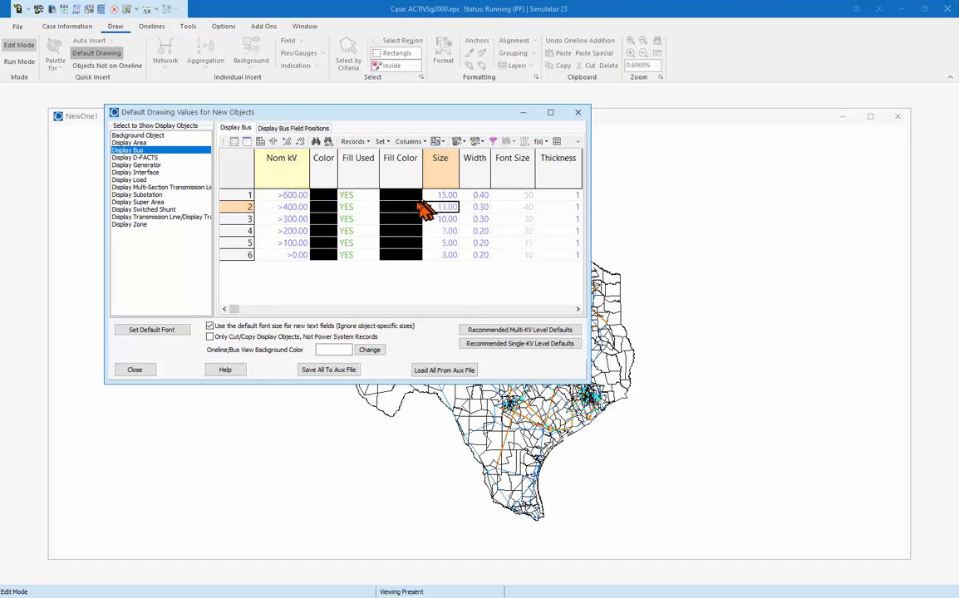
pyautogui.doubleClick(394, 214)
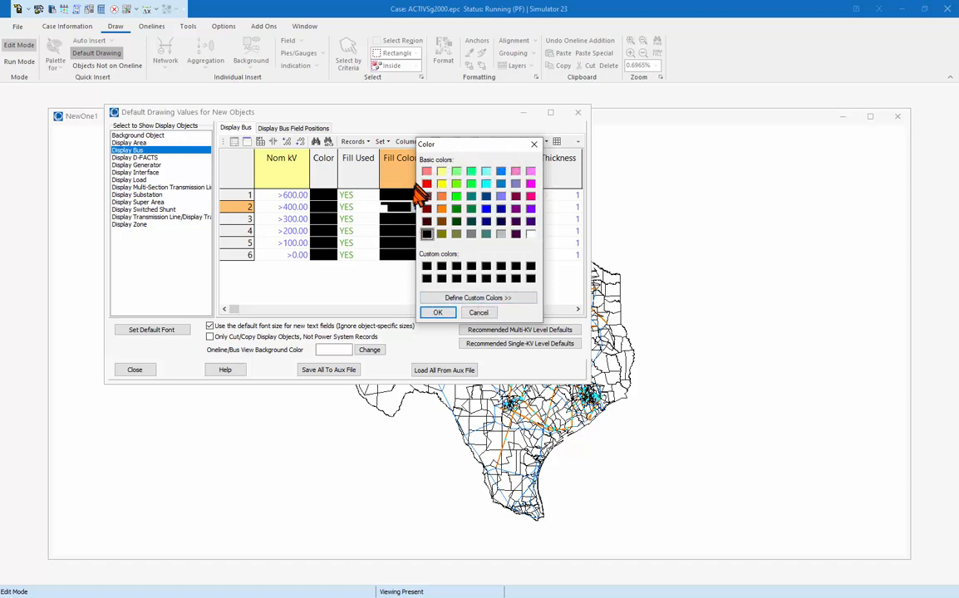
pyautogui.click(498, 297)
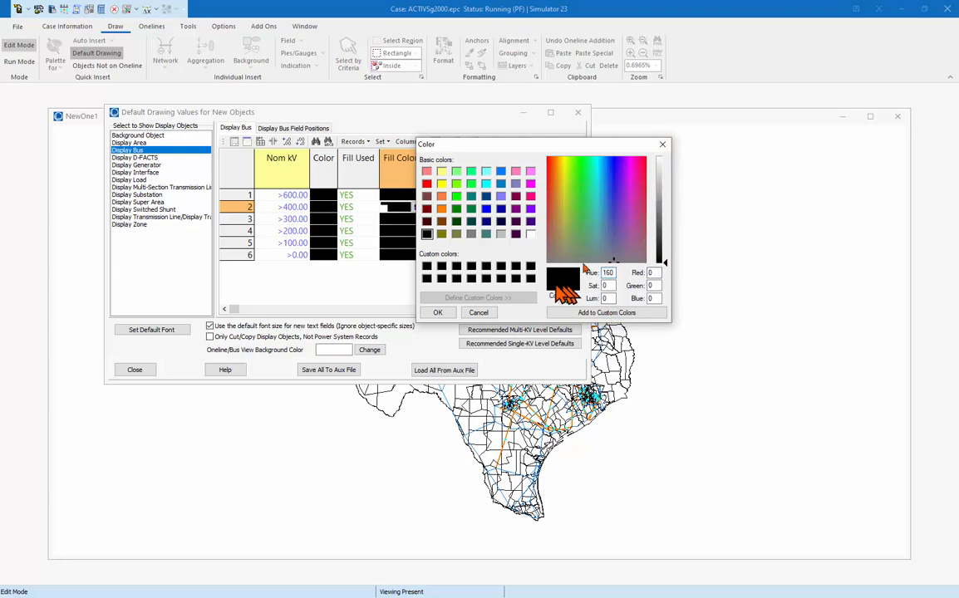
pyautogui.click(483, 313)
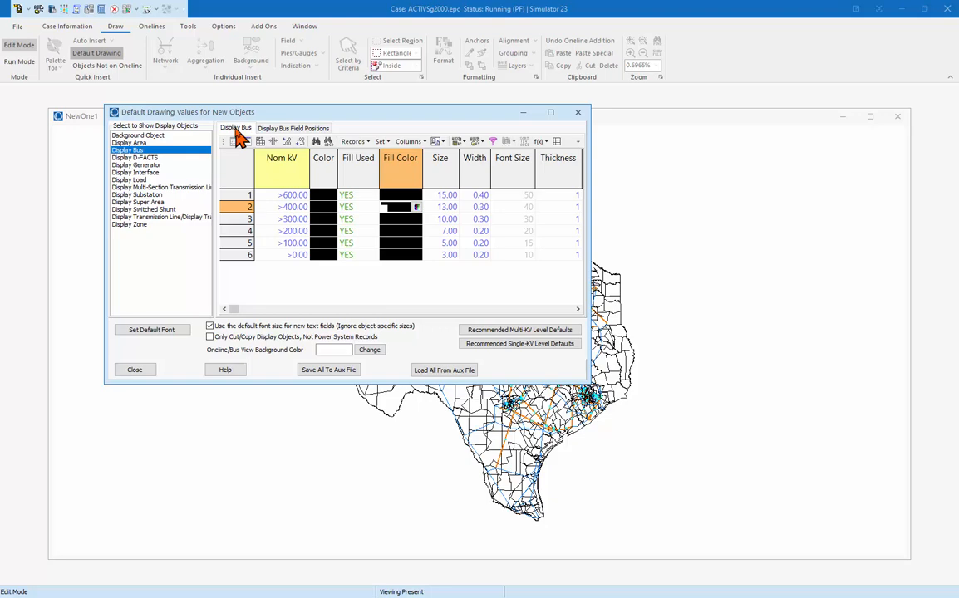
# - Add a Bus Voltage (p.u.) field at position 7 of the default bus fields for all voltage levels
pyautogui.click(294, 131)
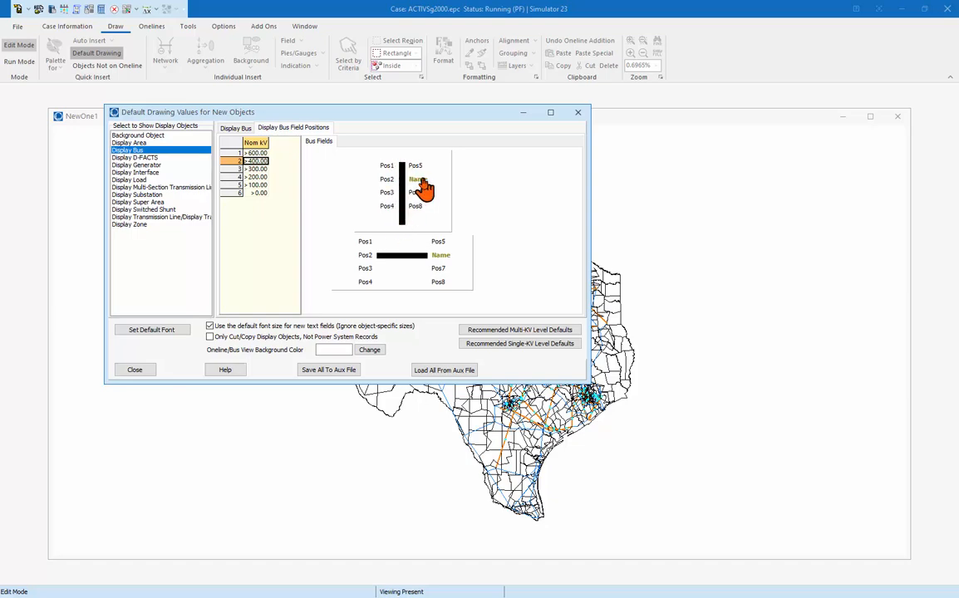
pyautogui.click(436, 270)
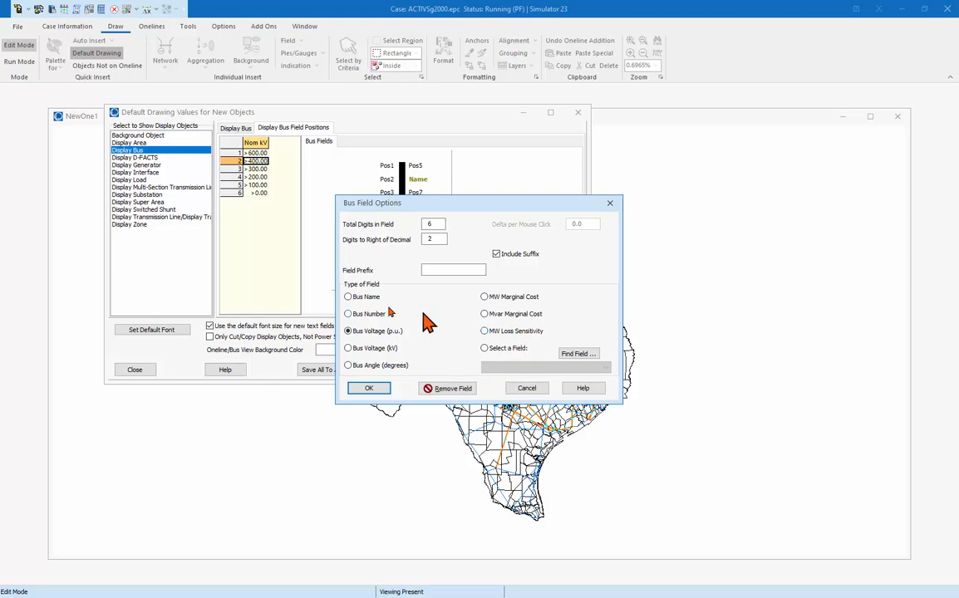
pyautogui.click(367, 388)
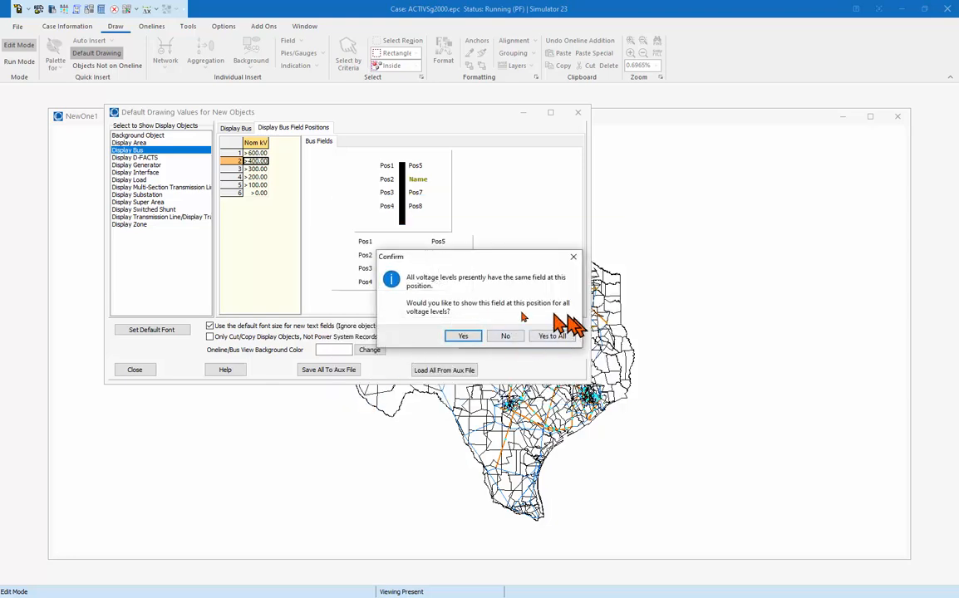
pyautogui.click(466, 336)
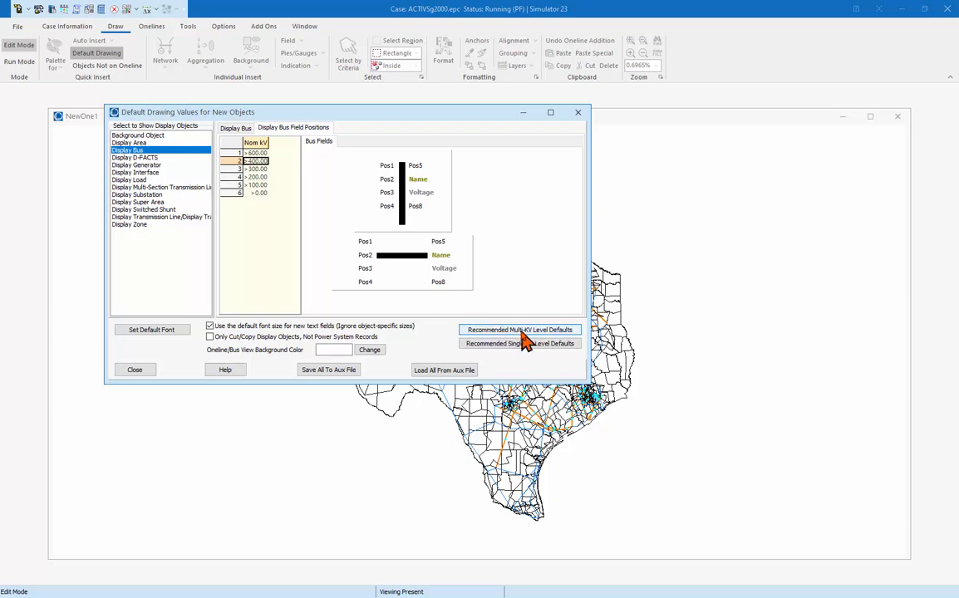
pyautogui.click(522, 331)
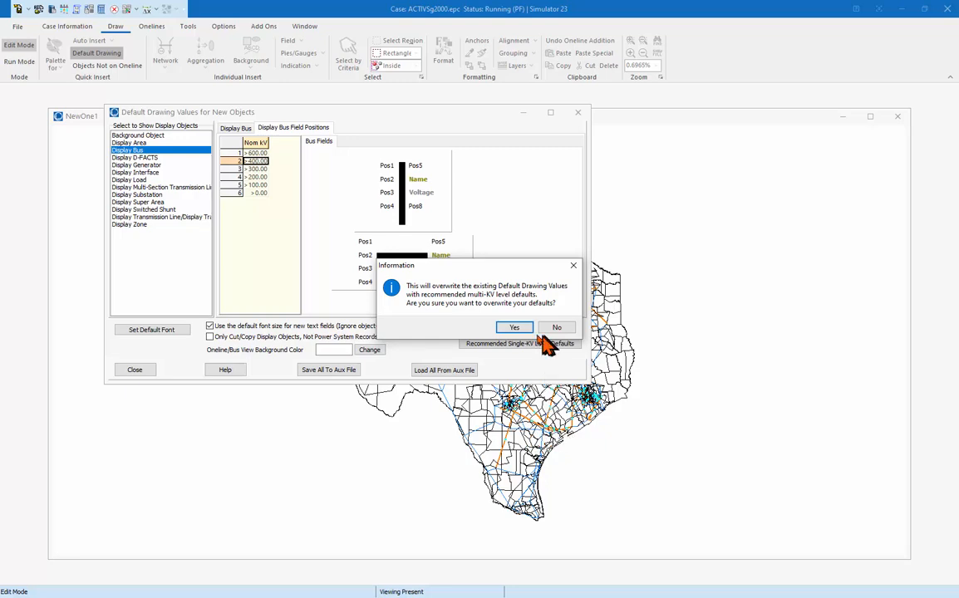
pyautogui.moveTo(523, 265); pyautogui.dragTo(653, 183)
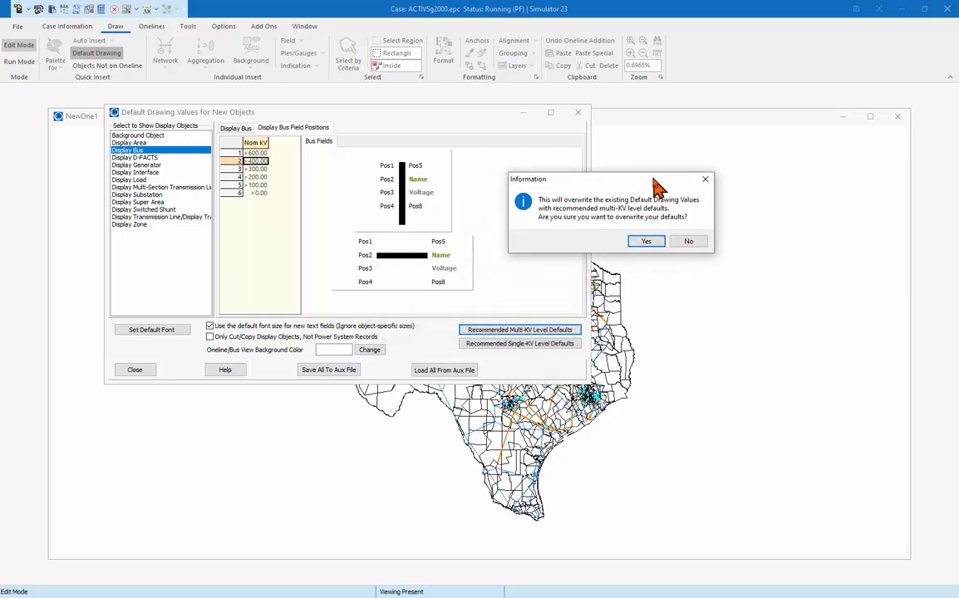
pyautogui.click(682, 242)
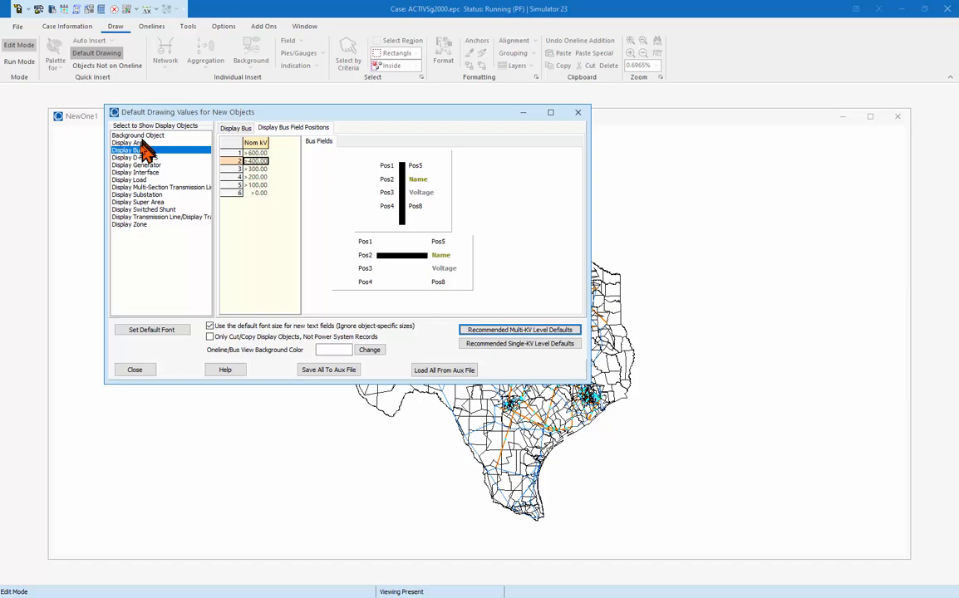
# - Show the default drawing values for transmission lines and transformers, widen the Nom kV column and enlarge the table text
pyautogui.click(235, 128)
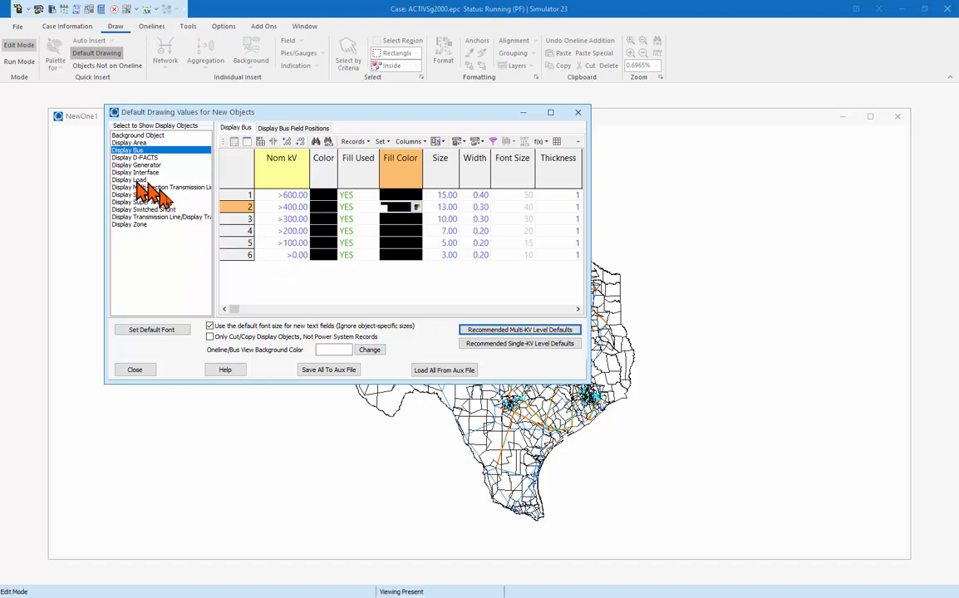
pyautogui.click(166, 218)
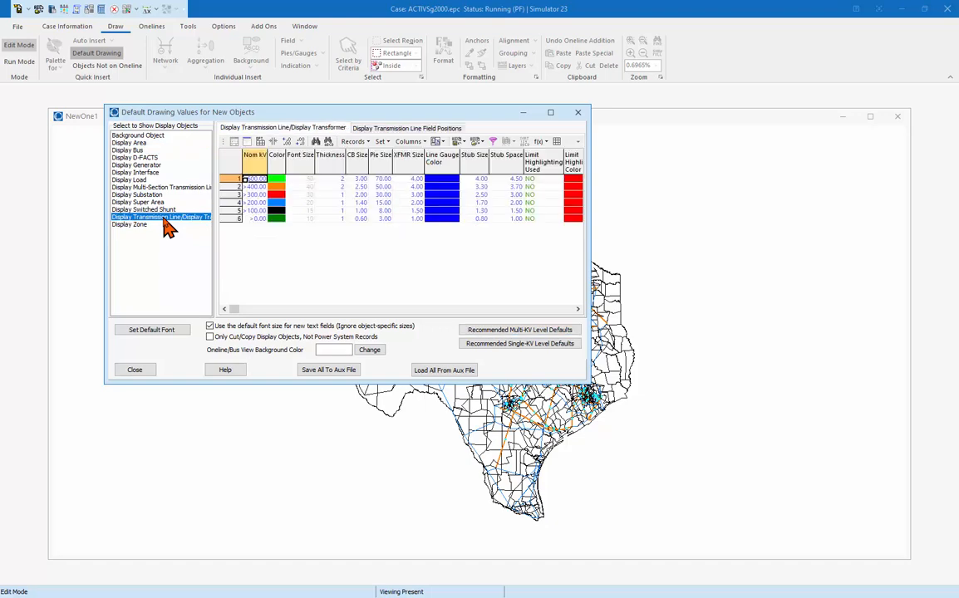
pyautogui.moveTo(266, 163); pyautogui.dragTo(281, 163)
pyautogui.click(271, 203)
pyautogui.keyDown('ctrl'); pyautogui.scroll(3, 274, 210); pyautogui.keyUp('ctrl')
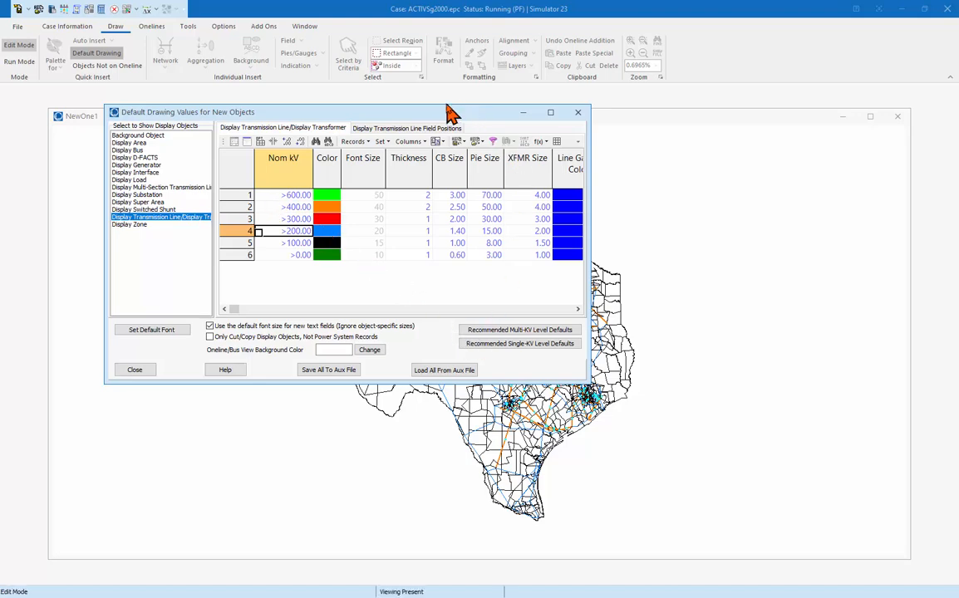
pyautogui.moveTo(441, 105); pyautogui.dragTo(573, 108)
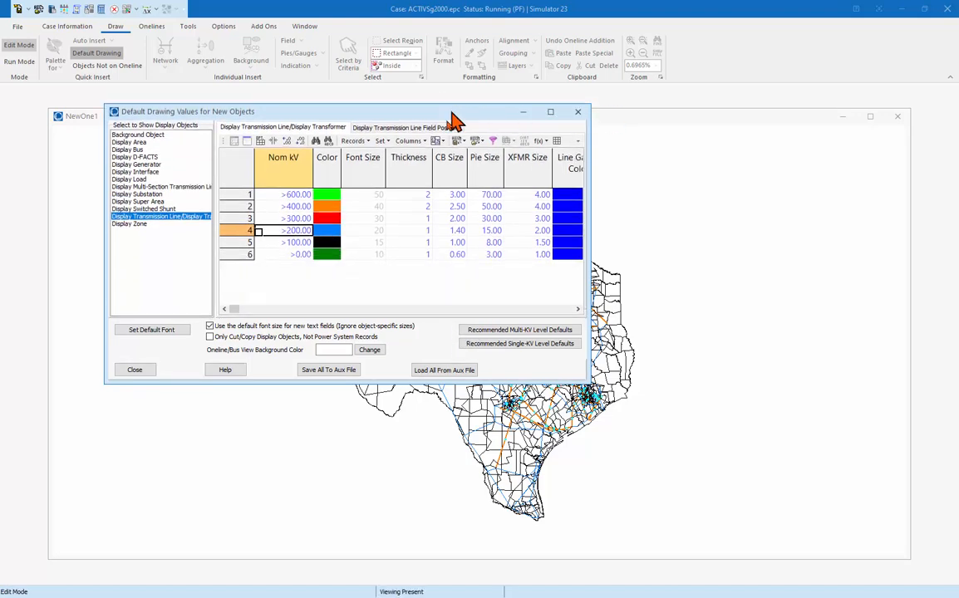
pyautogui.moveTo(451, 122); pyautogui.dragTo(324, 166)
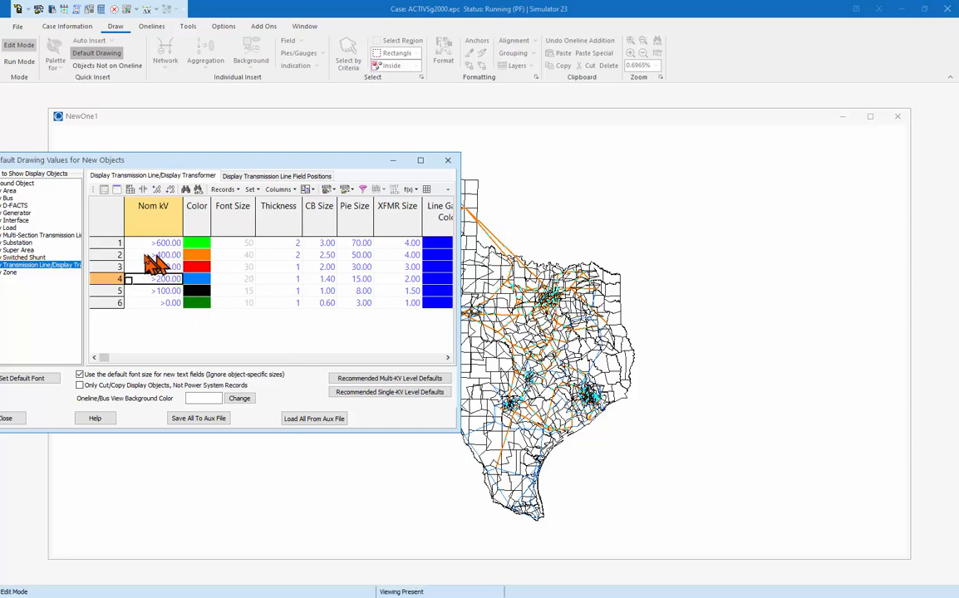
# - Examine the default line and transformer values of the >400 kV level, from color and thickness through stub size
pyautogui.click(197, 255)
pyautogui.press('Tab')
pyautogui.press('Tab')
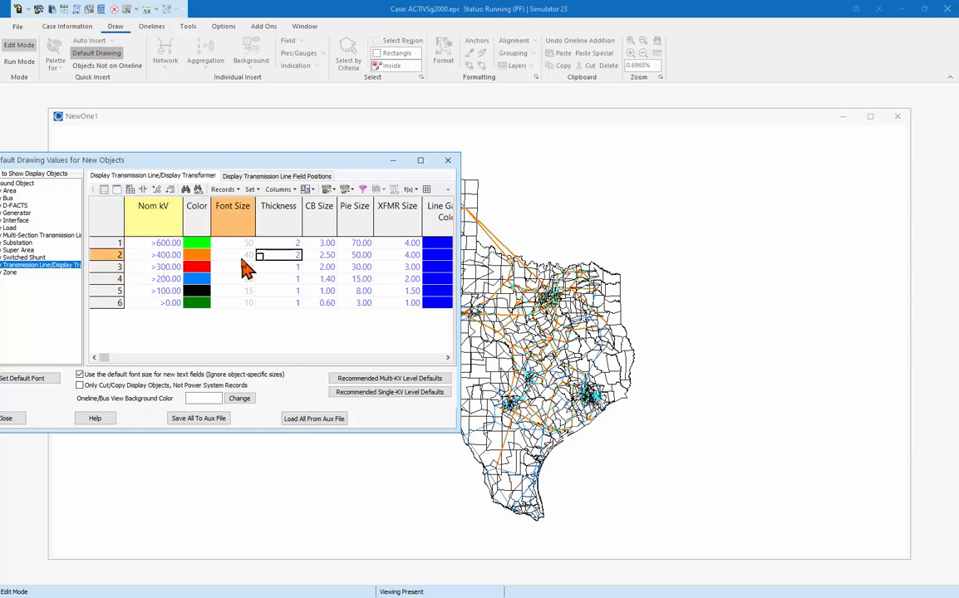
pyautogui.press('Tab')
pyautogui.press('Tab')
pyautogui.press('Tab')
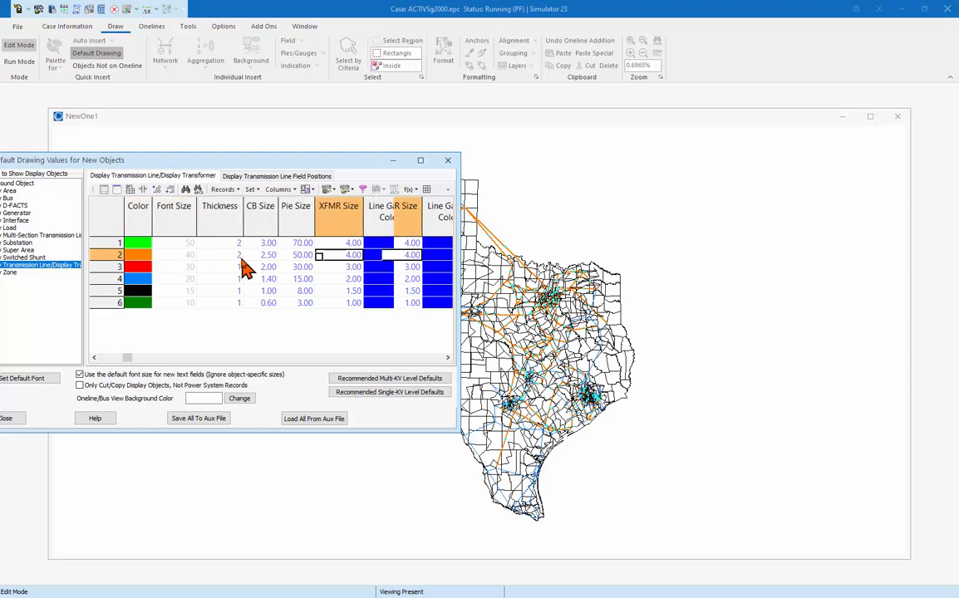
pyautogui.press('Tab')
pyautogui.press('Tab')
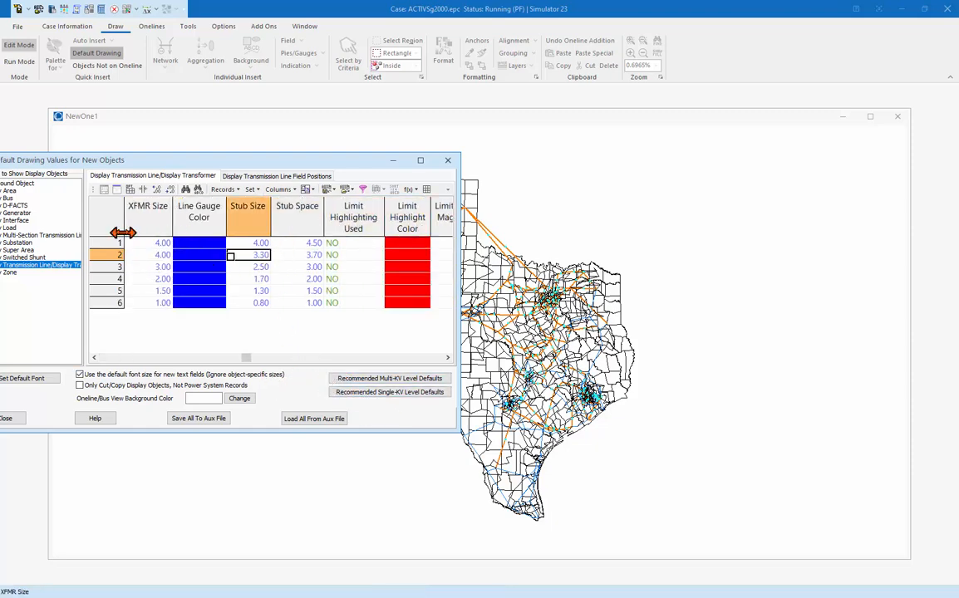
pyautogui.click(113, 357)
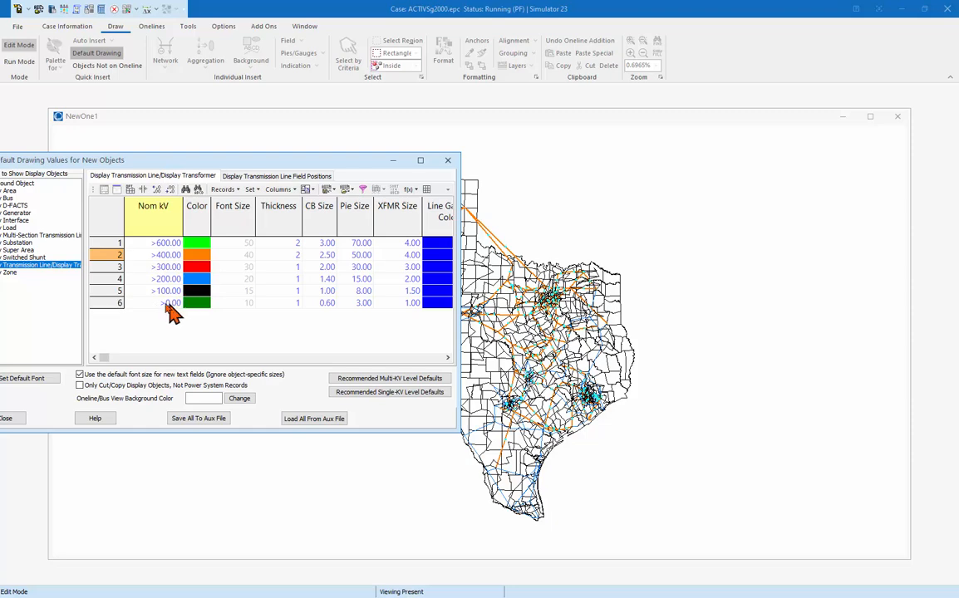
# - Overwrite the default drawing values with the recommended single-kV level defaults and check the transmission line table
pyautogui.moveTo(192, 164); pyautogui.dragTo(291, 123)
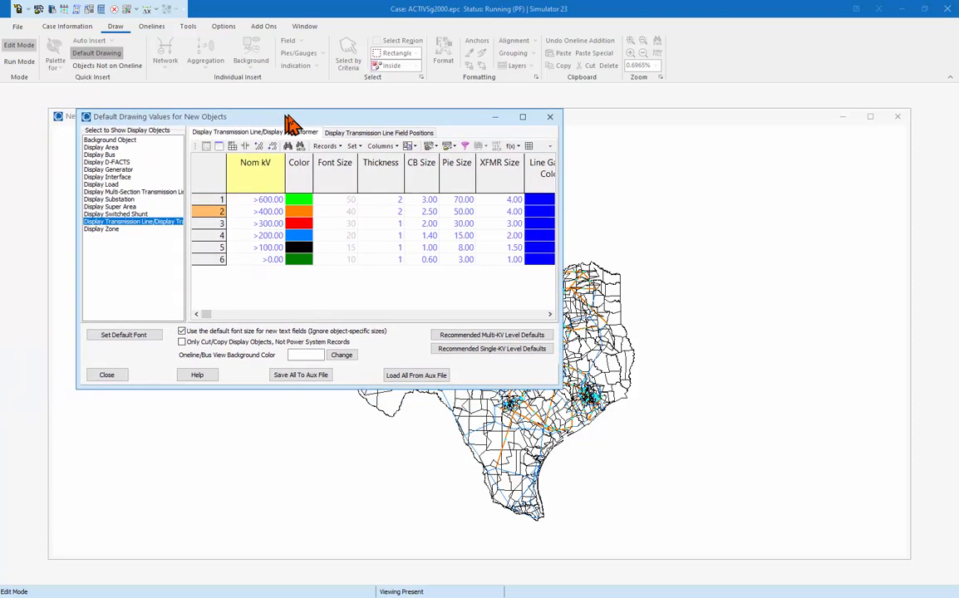
pyautogui.click(488, 353)
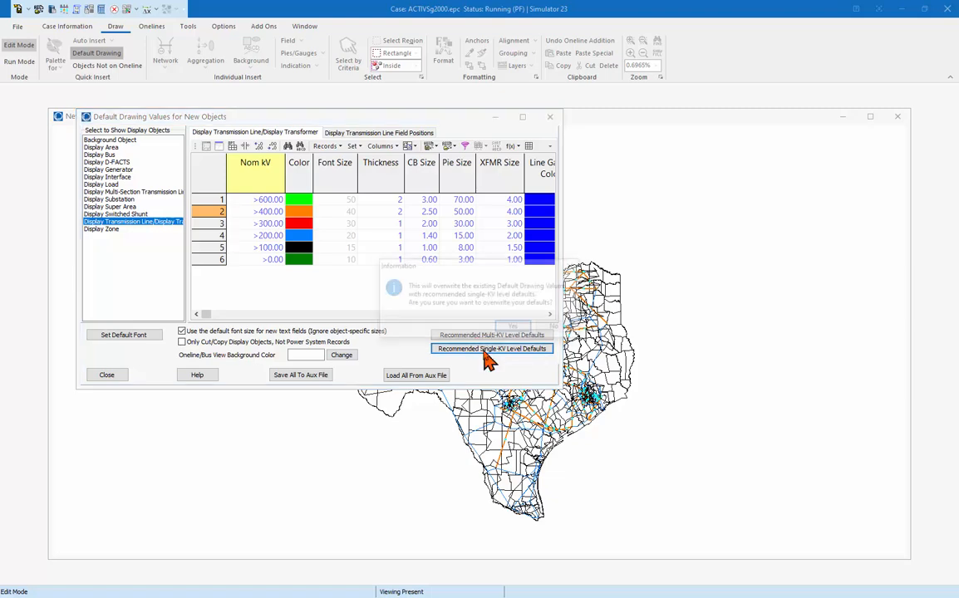
pyautogui.click(510, 328)
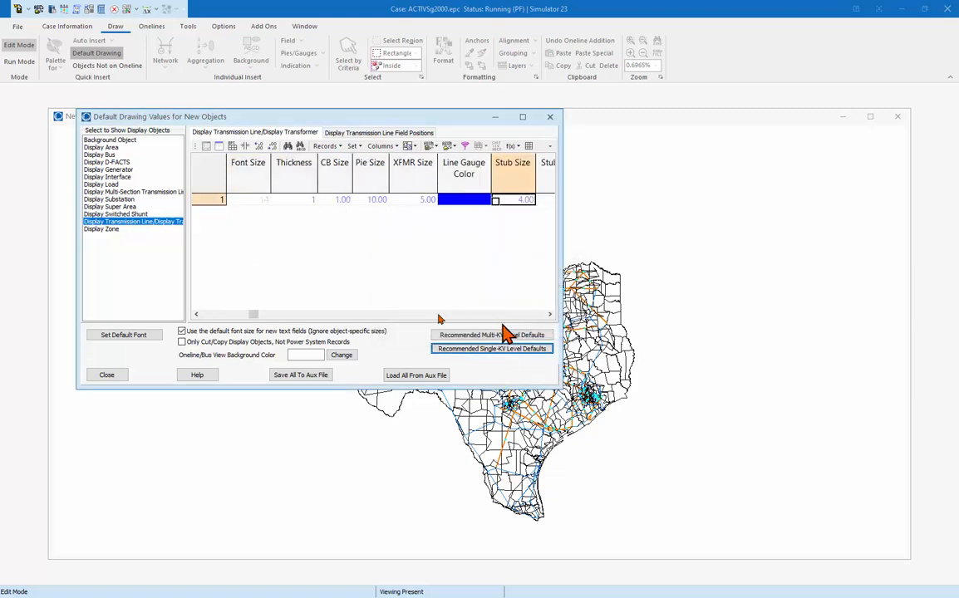
pyautogui.click(220, 316)
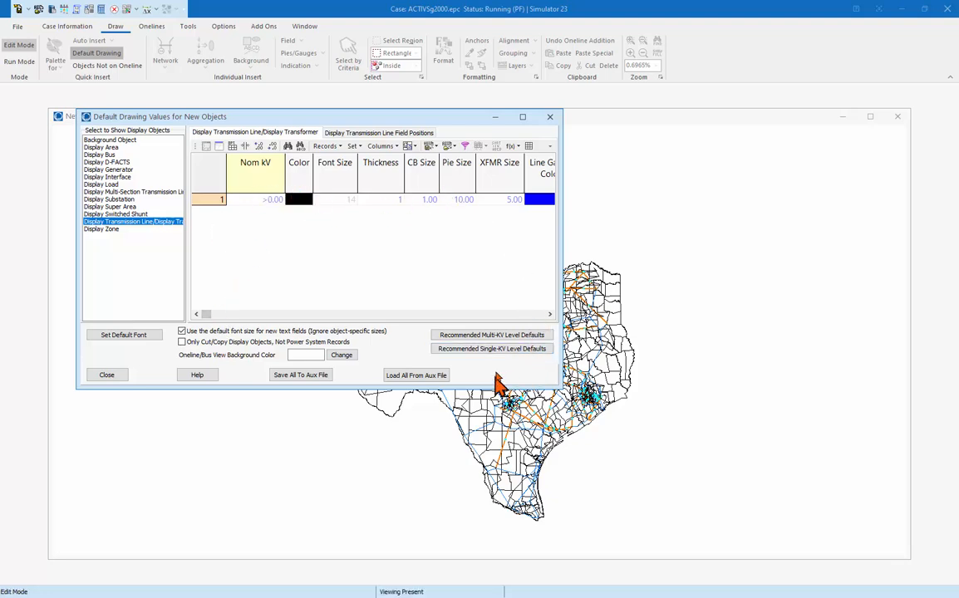
# - Overwrite the default drawing values with the recommended multi-kV level defaults and widen the dialog to show more columns
pyautogui.click(481, 336)
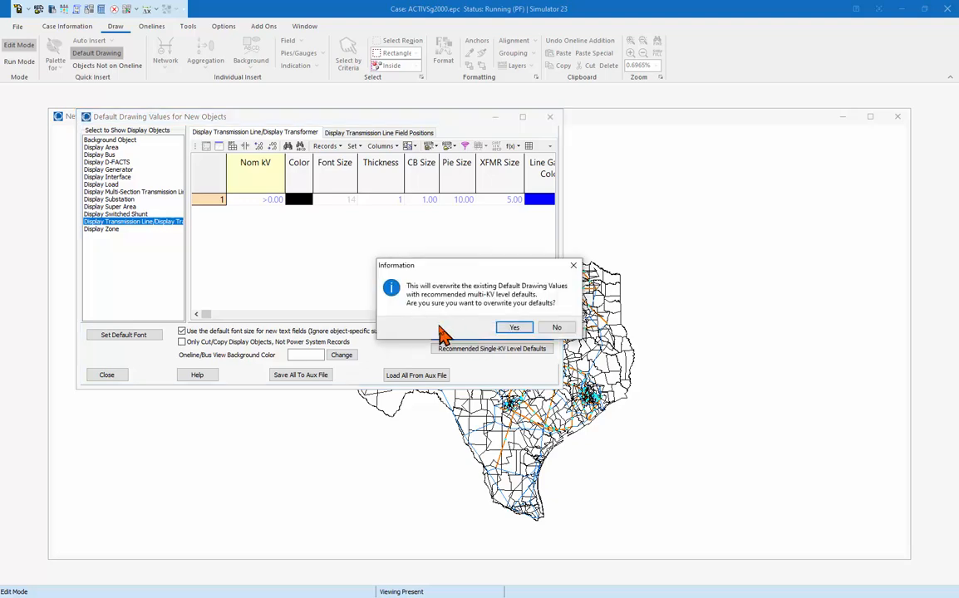
pyautogui.click(500, 326)
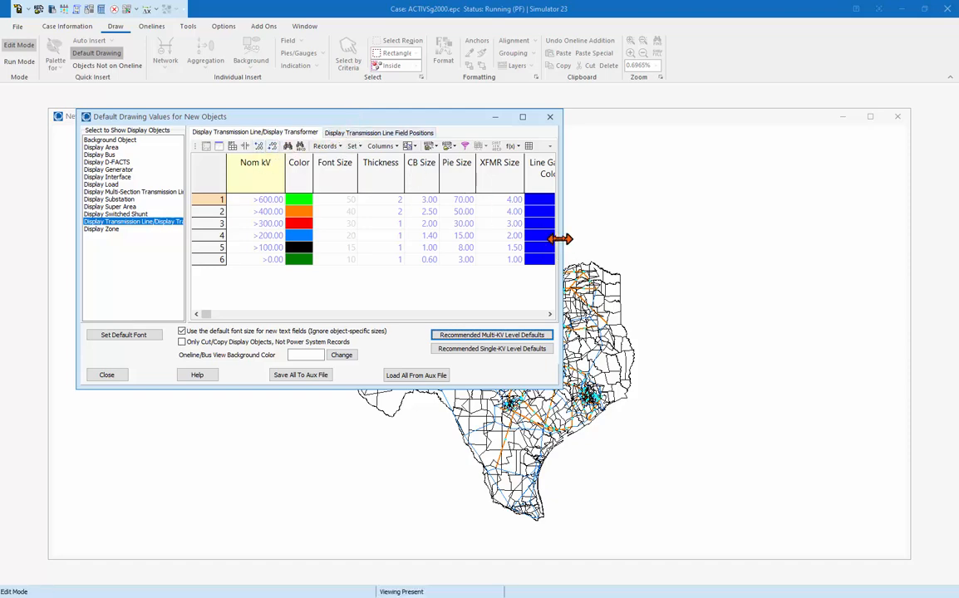
pyautogui.moveTo(561, 239); pyautogui.dragTo(816, 239)
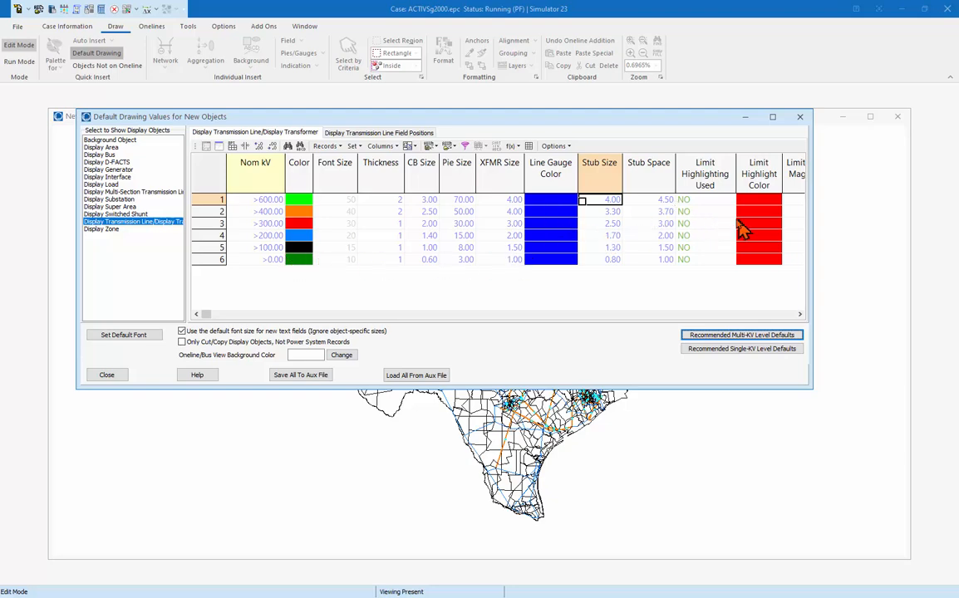
# - Look at the default transmission line field positions and at the auxiliary-file save for all default drawing values
pyautogui.click(381, 132)
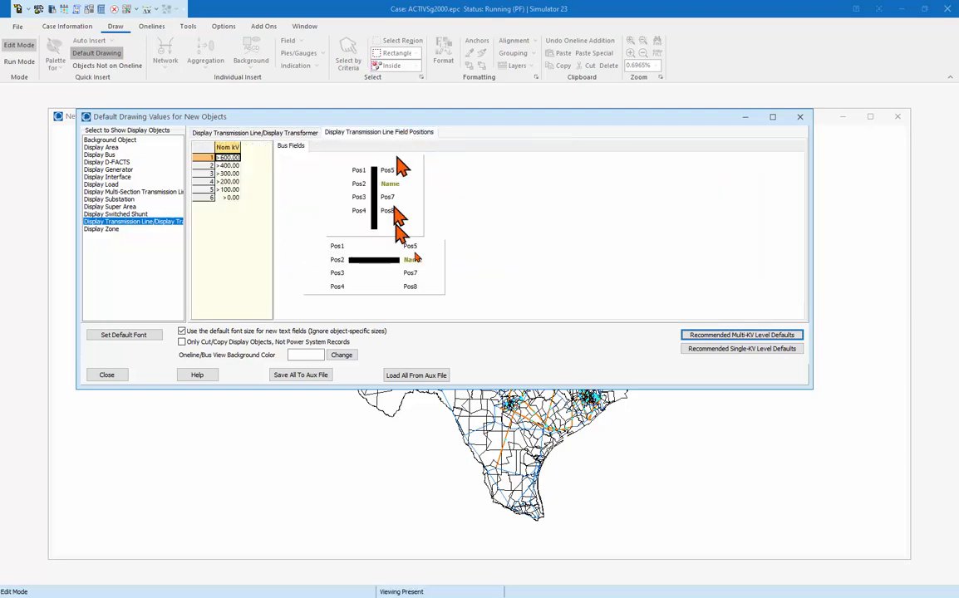
pyautogui.click(279, 133)
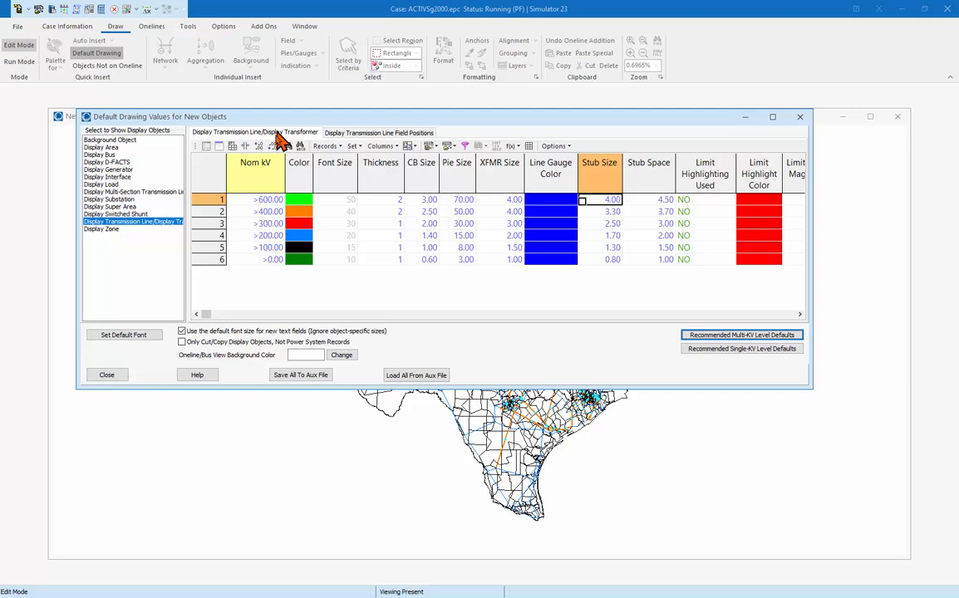
pyautogui.click(302, 376)
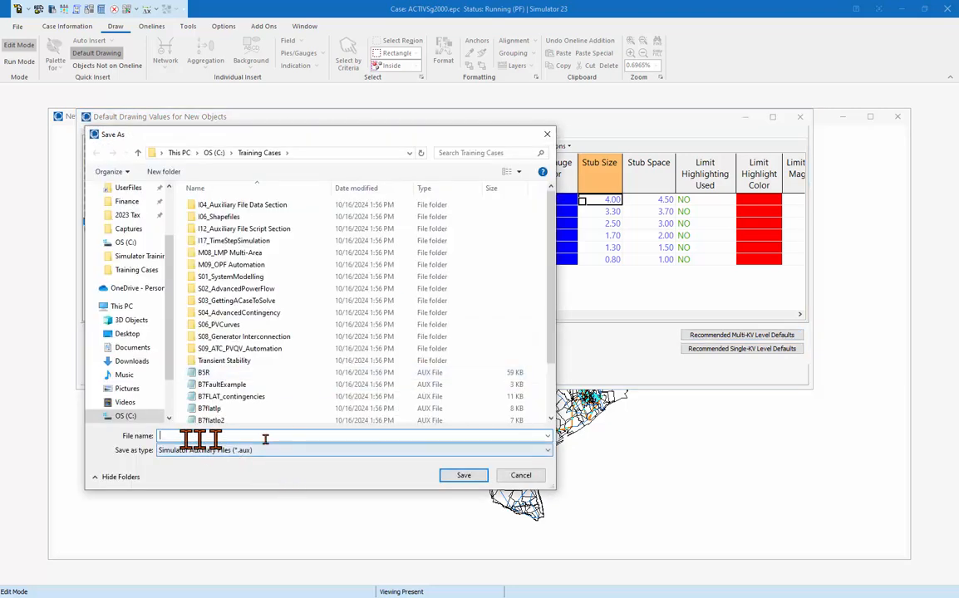
pyautogui.click(521, 476)
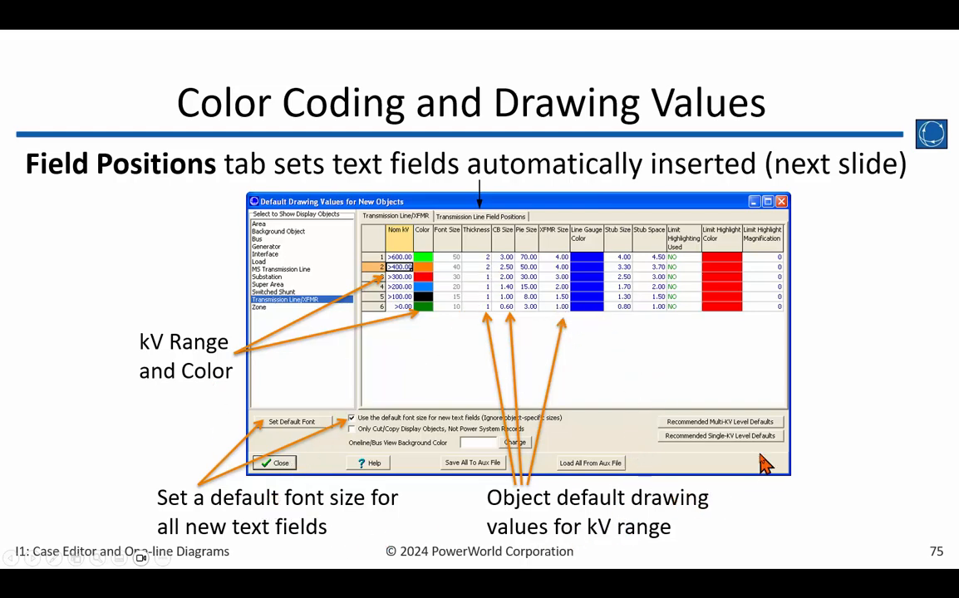
pyautogui.press('Right')
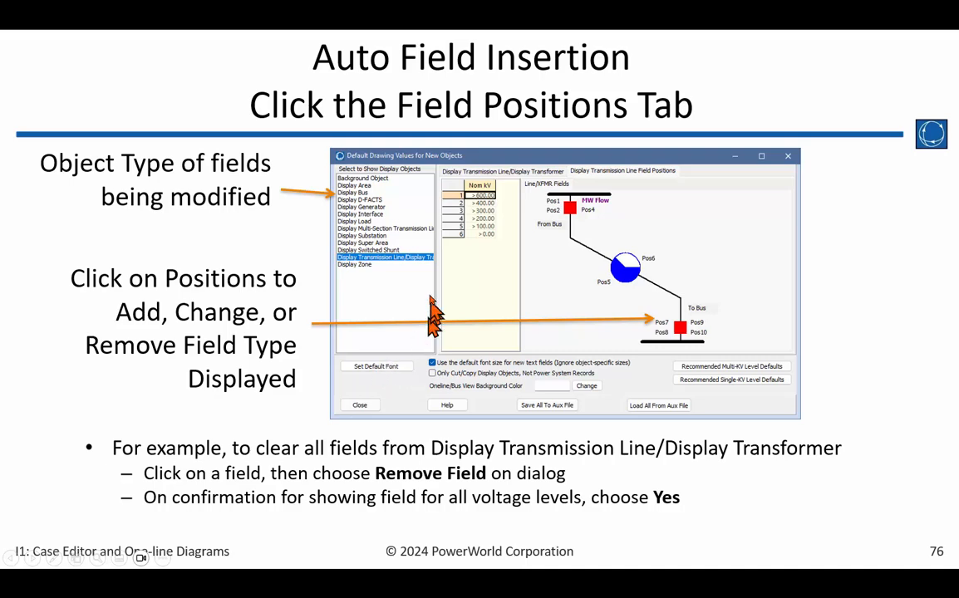
pyautogui.hotkey('alt', 'Tab')
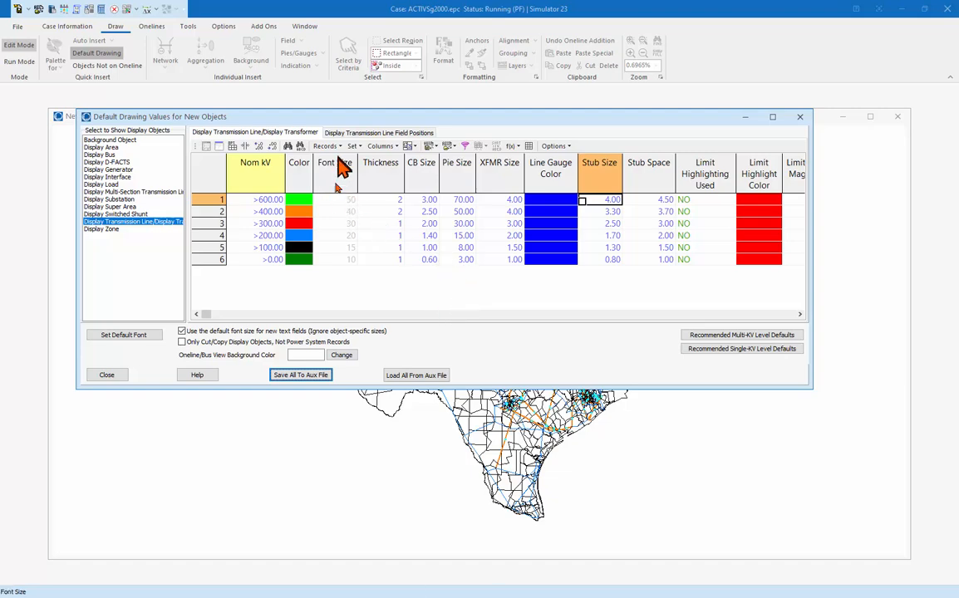
# - Check the line font sizes per voltage level and accept Tahoma, Regular, size 11 as the default font
pyautogui.click(343, 203)
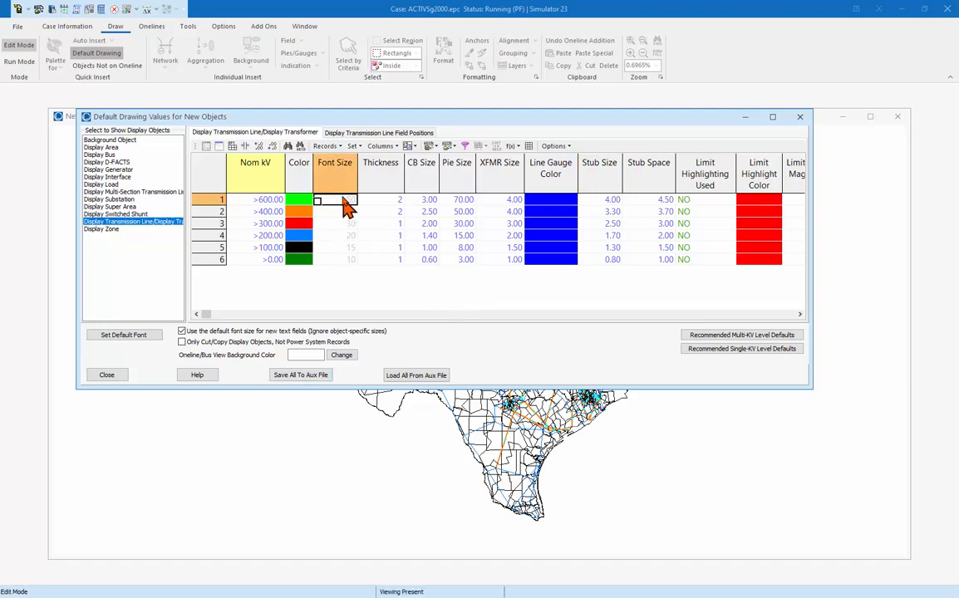
pyautogui.press('Down')
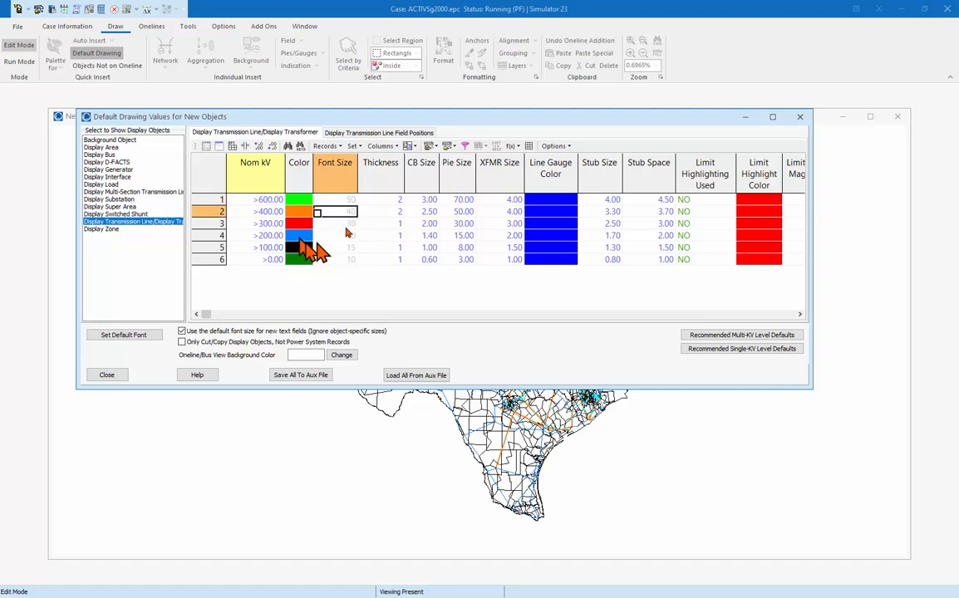
pyautogui.click(133, 335)
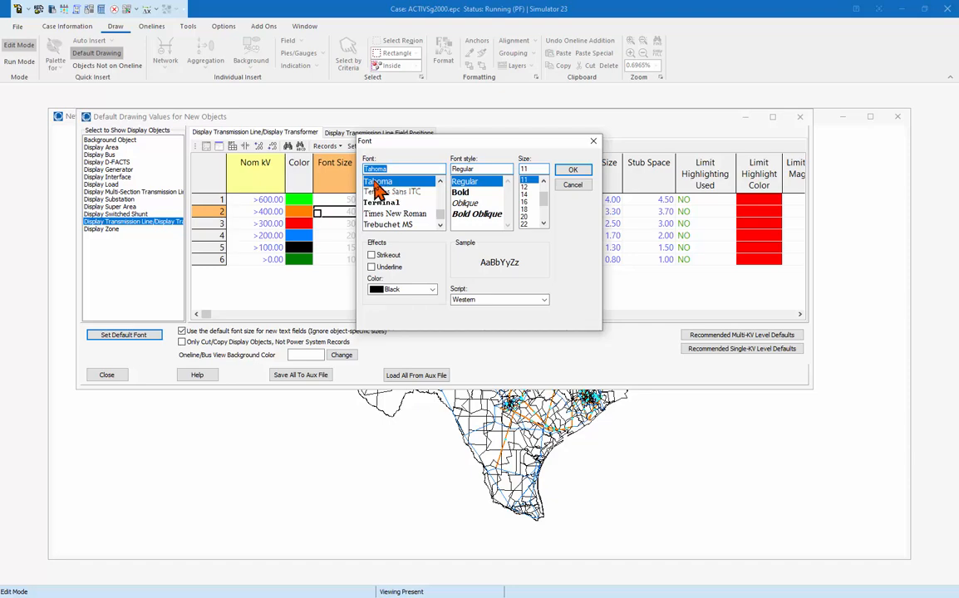
pyautogui.click(572, 170)
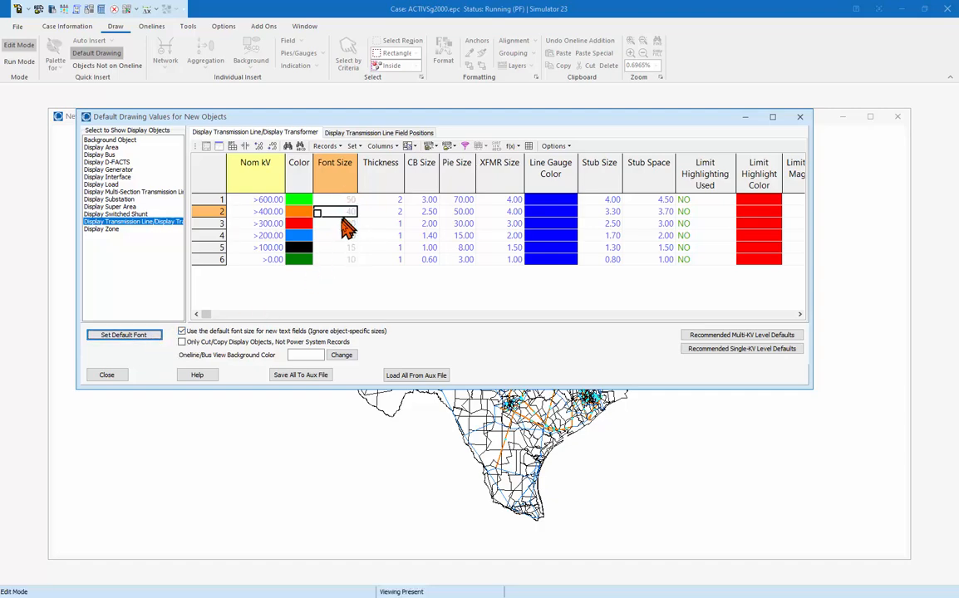
# - Turn the use of the default font size for new text fields off and on again
pyautogui.click(244, 332)
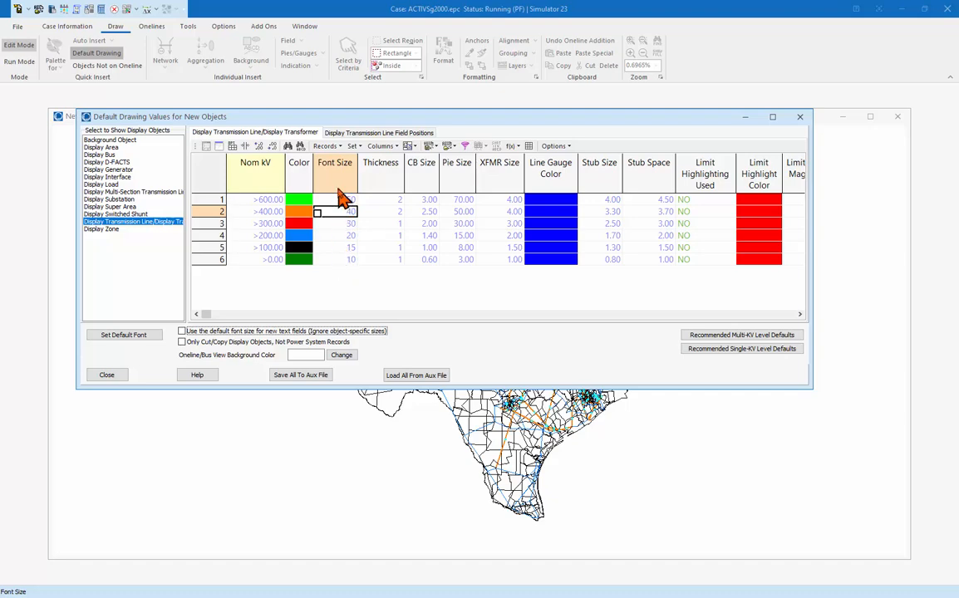
pyautogui.click(249, 332)
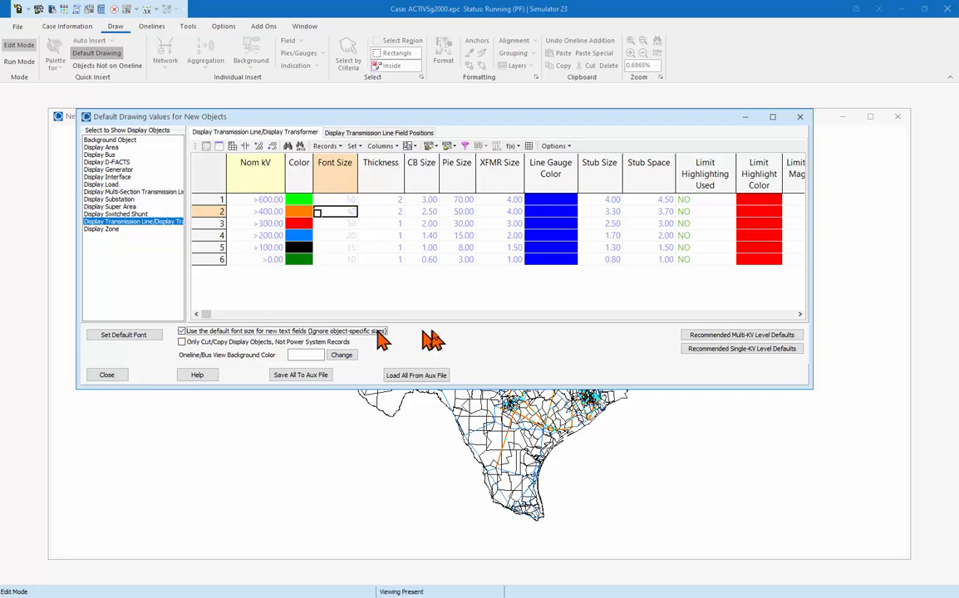
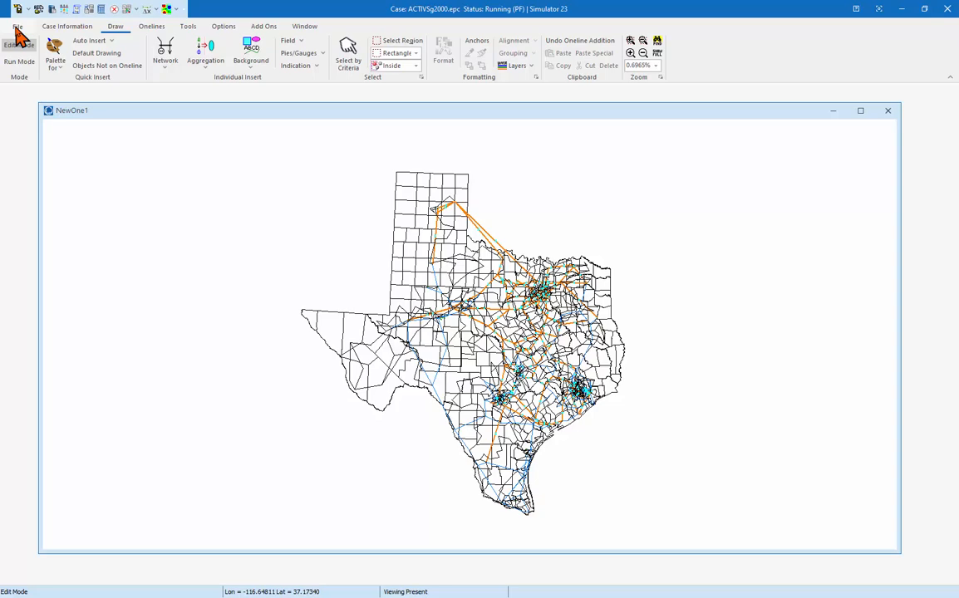
# - Save the case in PowerWorld Binary format as ACTIVSg2000BigSpringWind and rename the main oneline to match
pyautogui.click(17, 27)
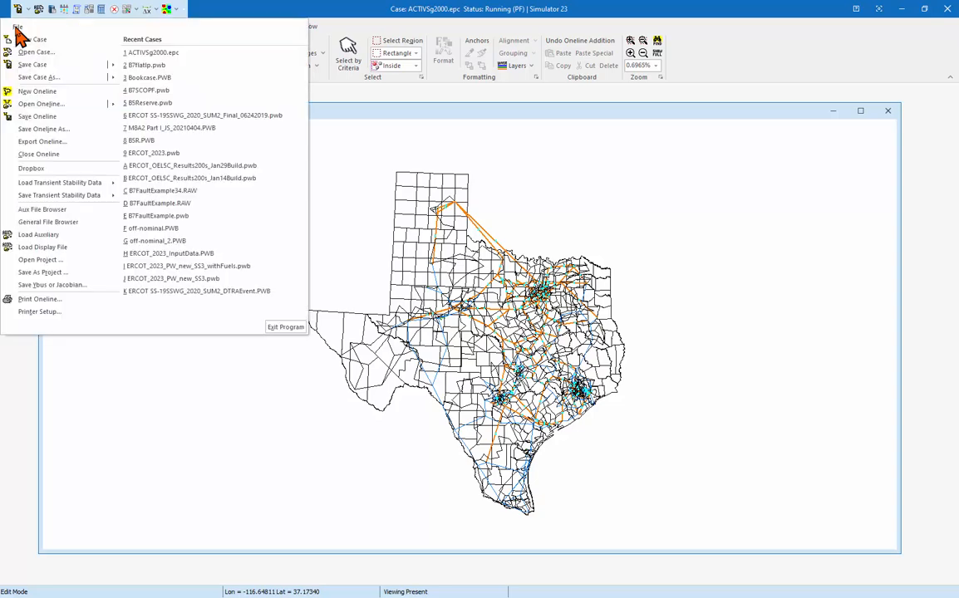
pyautogui.click(57, 80)
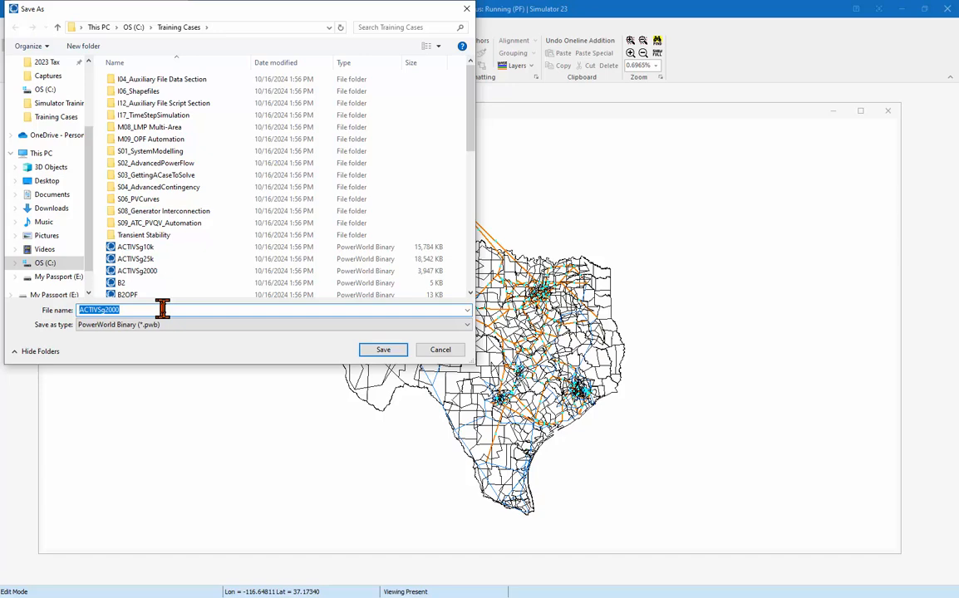
pyautogui.click(133, 310)
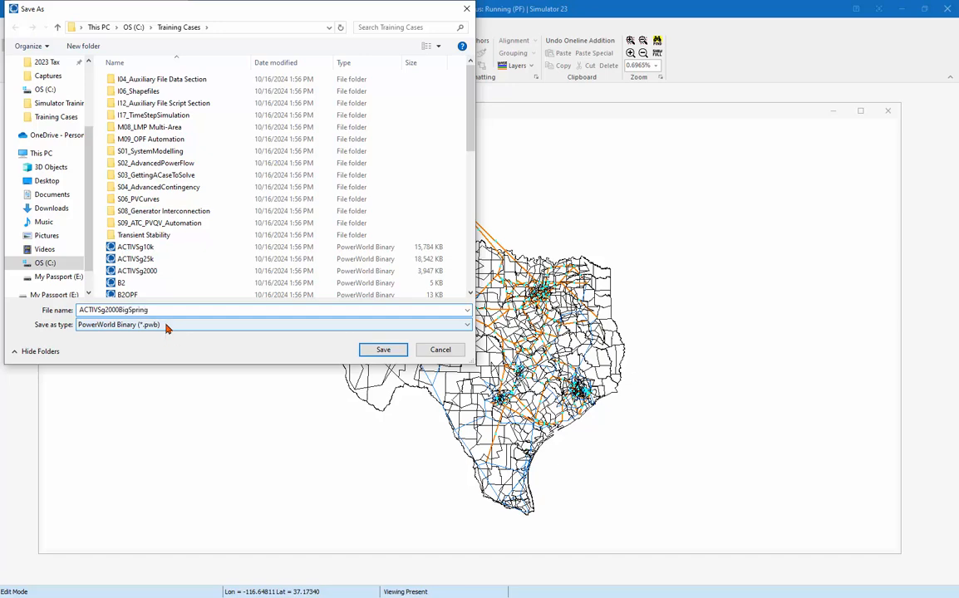
pyautogui.click(383, 350)
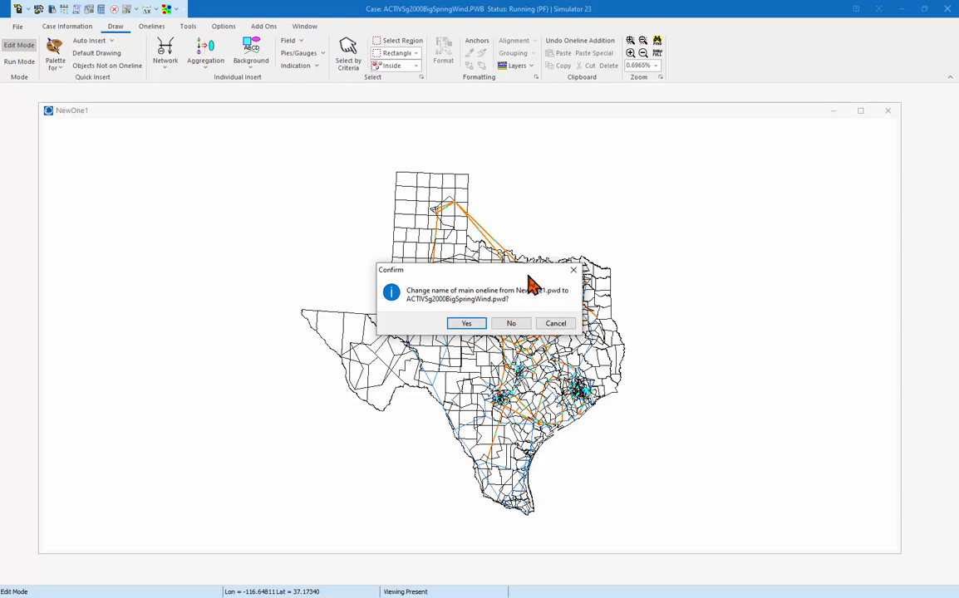
pyautogui.click(463, 324)
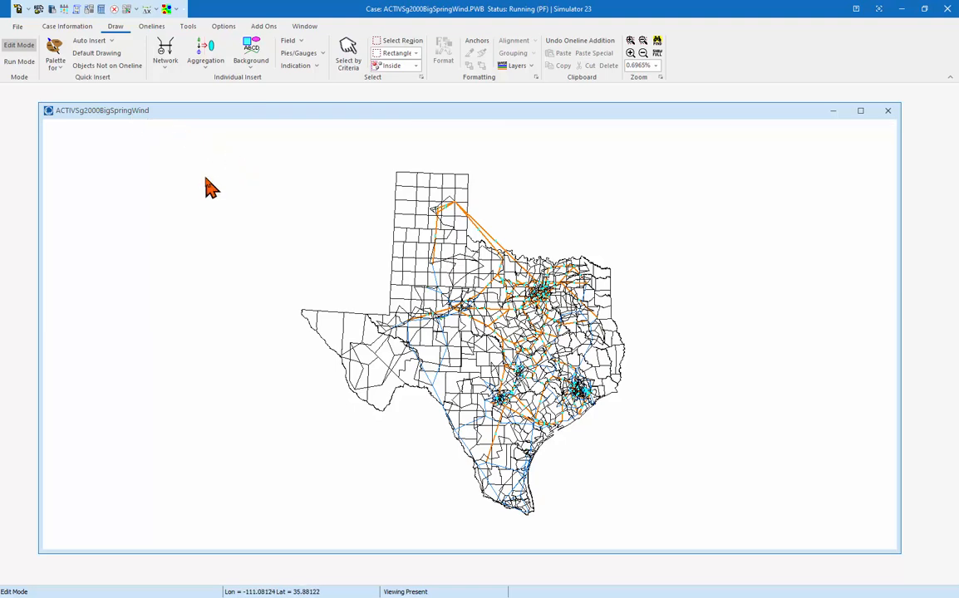
# - Read the latest message log entries about saving the case and the oneline file, widening the log to show full lines
pyautogui.click(76, 9)
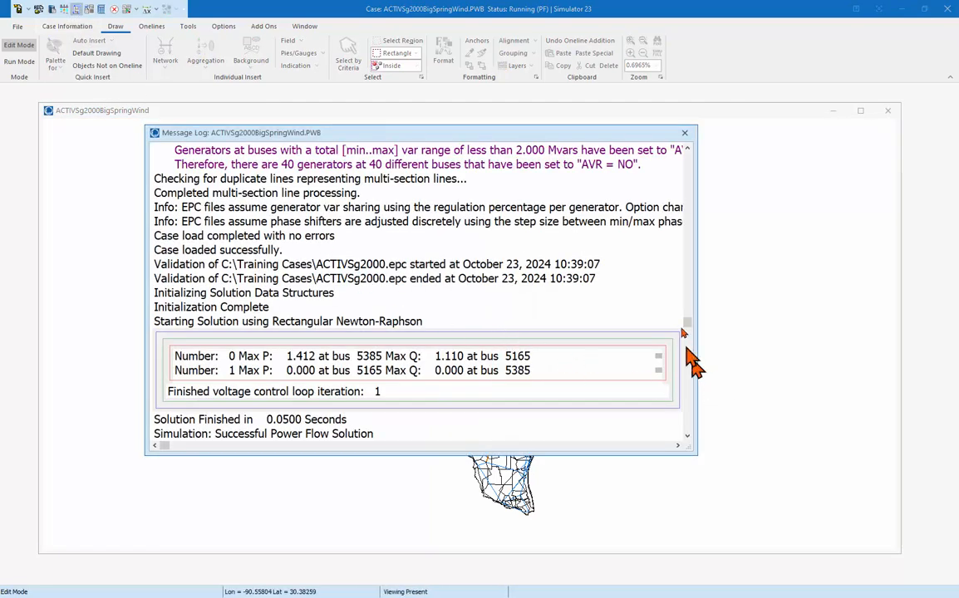
pyautogui.moveTo(687, 326); pyautogui.dragTo(685, 432)
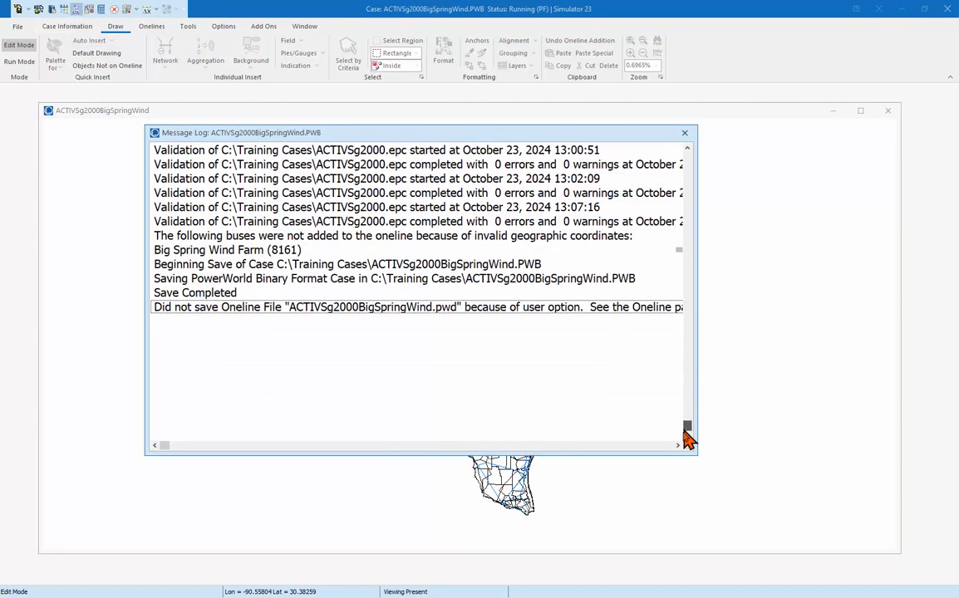
pyautogui.moveTo(696, 312); pyautogui.dragTo(903, 315)
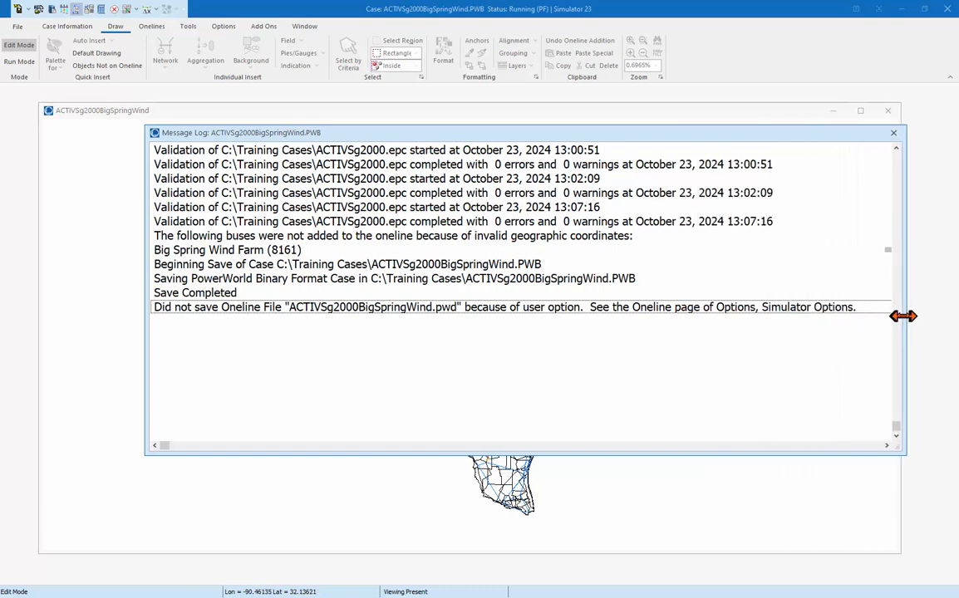
pyautogui.click(352, 313)
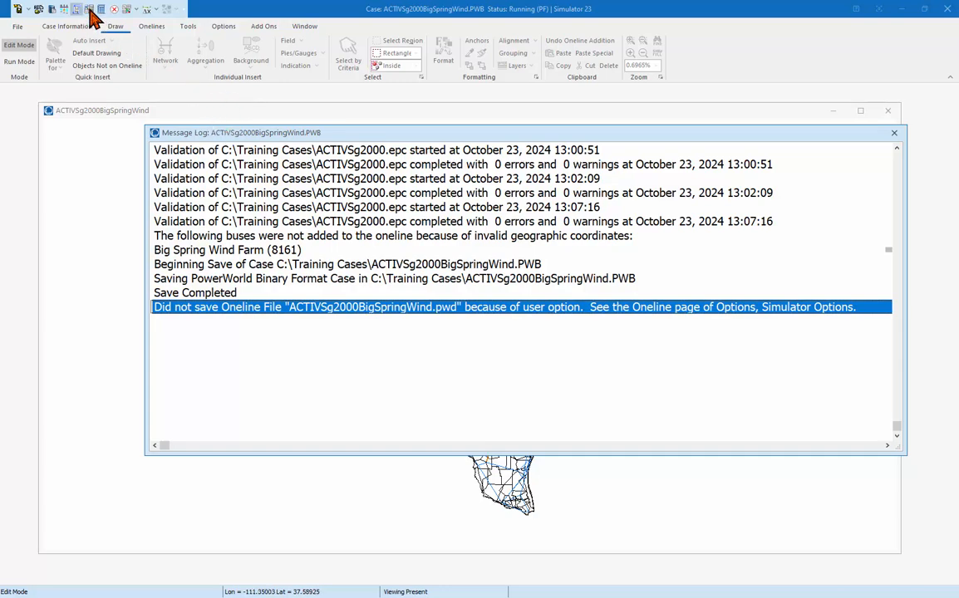
pyautogui.click(894, 133)
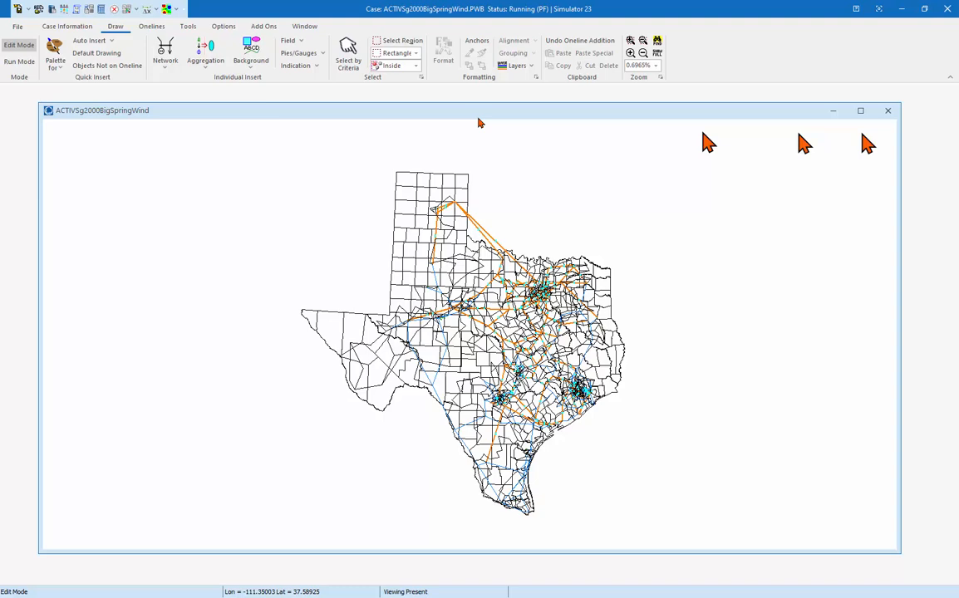
# - In the oneline file options, try Always and Prompt Dialog for saving onelines when saving the case, and accept Never
pyautogui.click(89, 11)
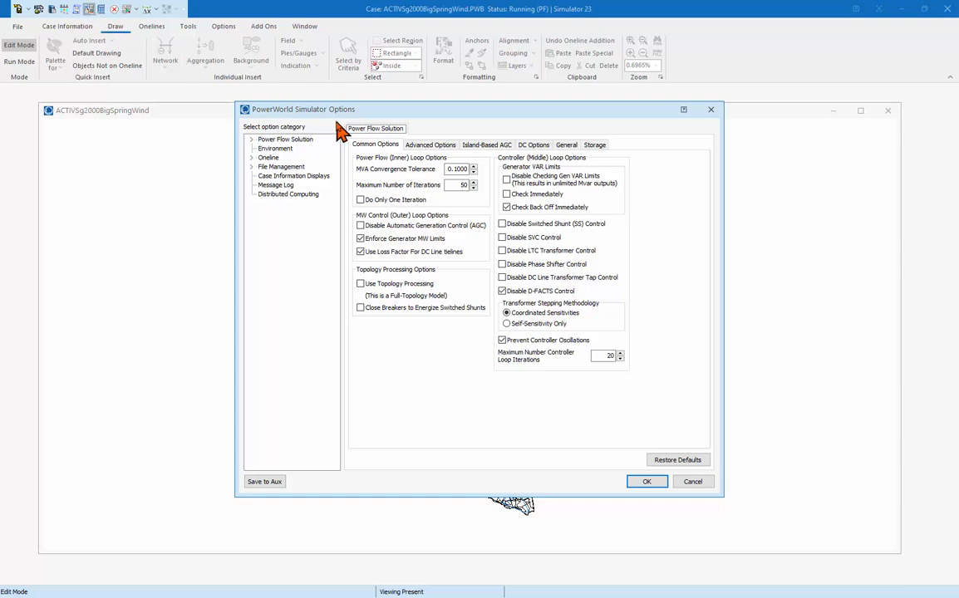
pyautogui.click(252, 158)
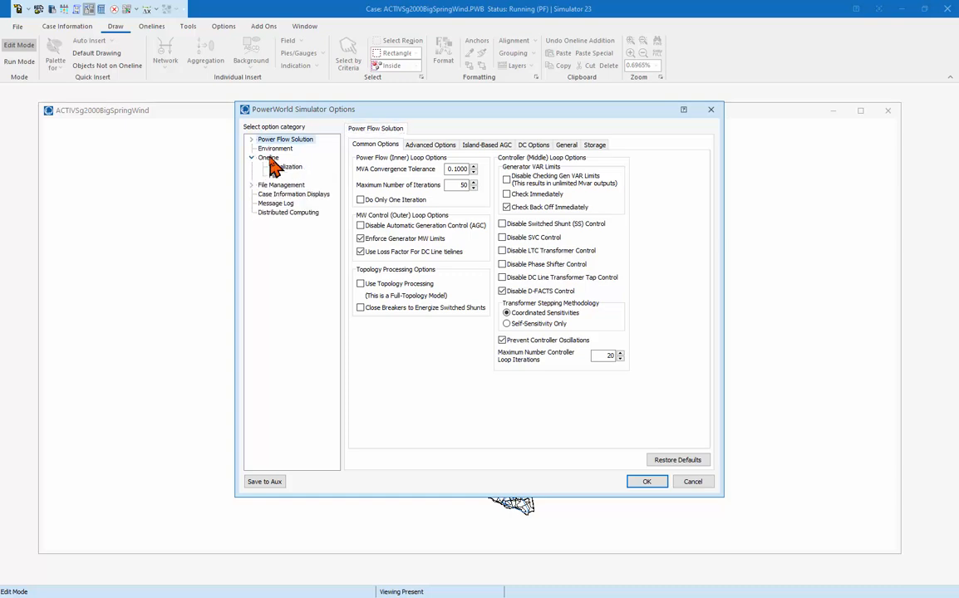
pyautogui.click(269, 157)
pyautogui.click(272, 176)
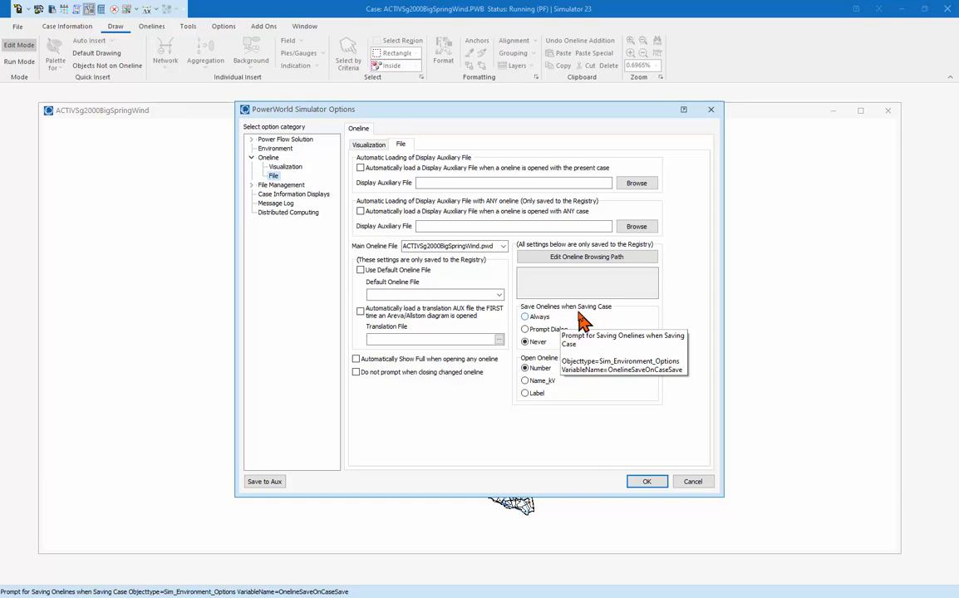
pyautogui.click(534, 317)
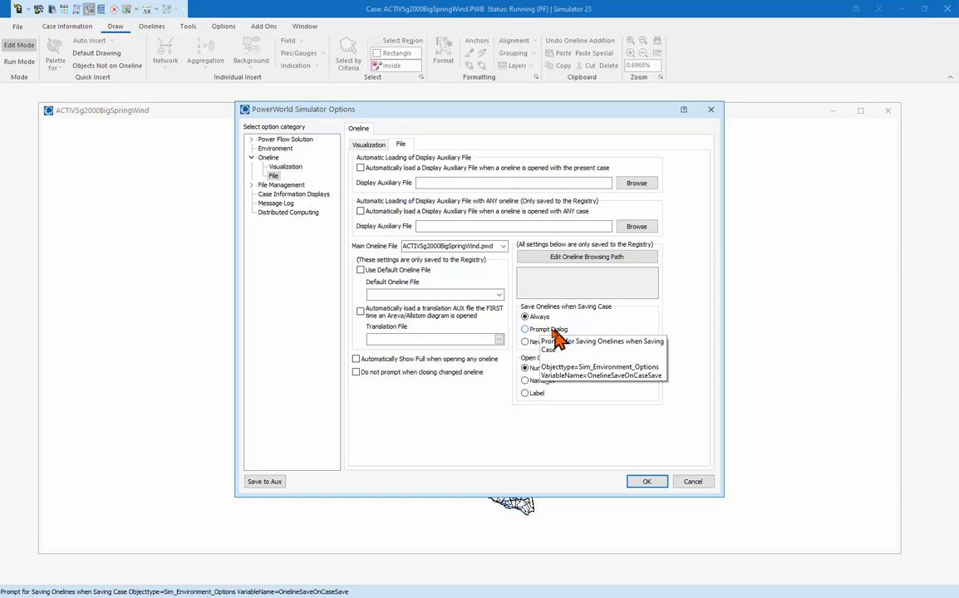
pyautogui.click(554, 330)
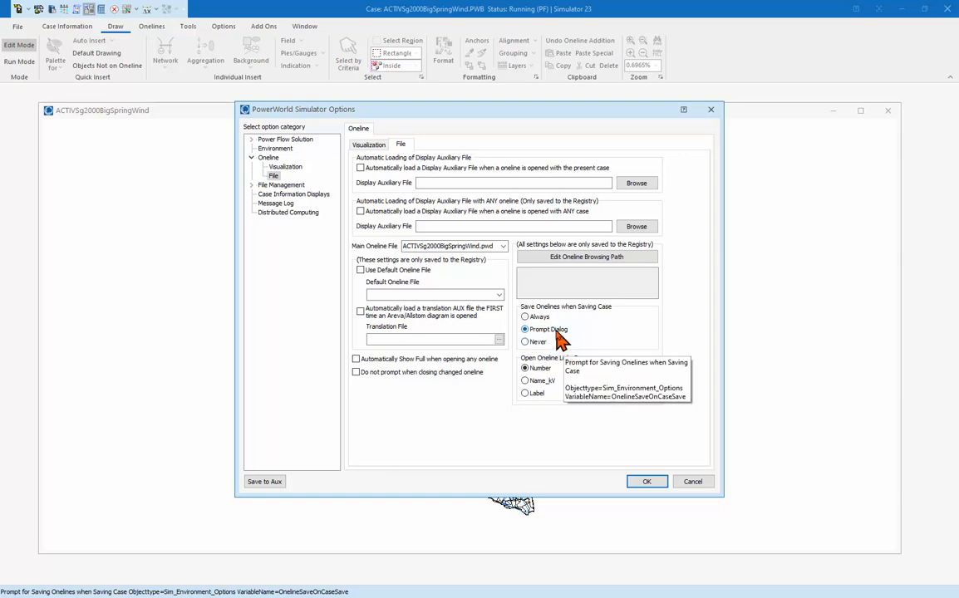
pyautogui.click(537, 342)
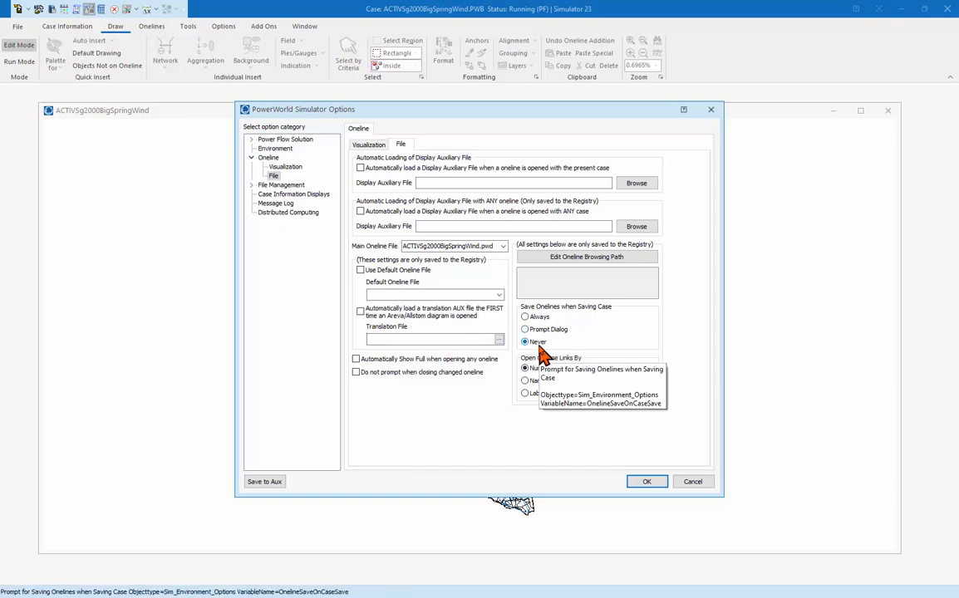
pyautogui.click(646, 483)
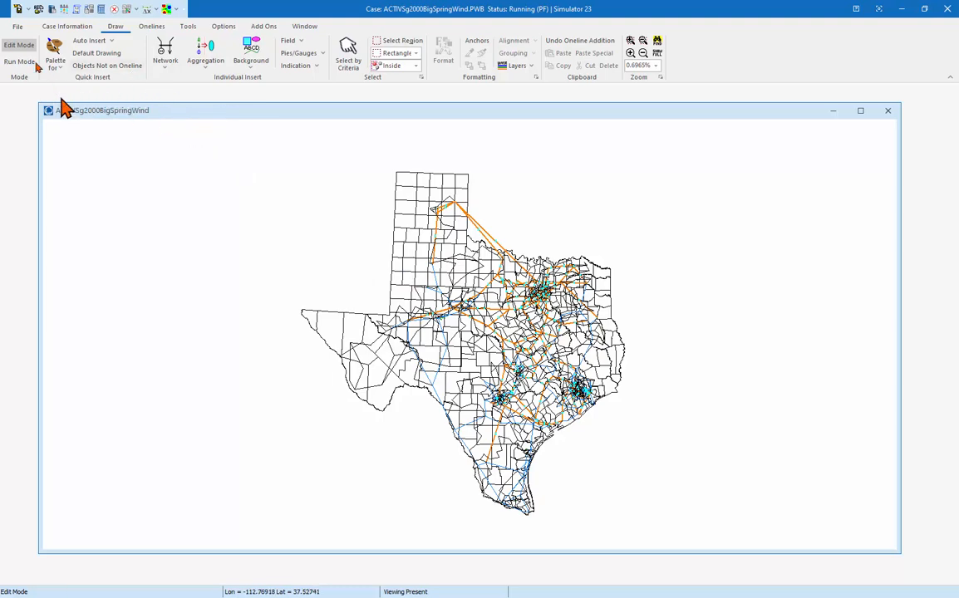
# - Save the oneline as the display file ACTIVSg2000BigSpringWind.pwd in the Training Cases folder and save it once more
pyautogui.click(17, 27)
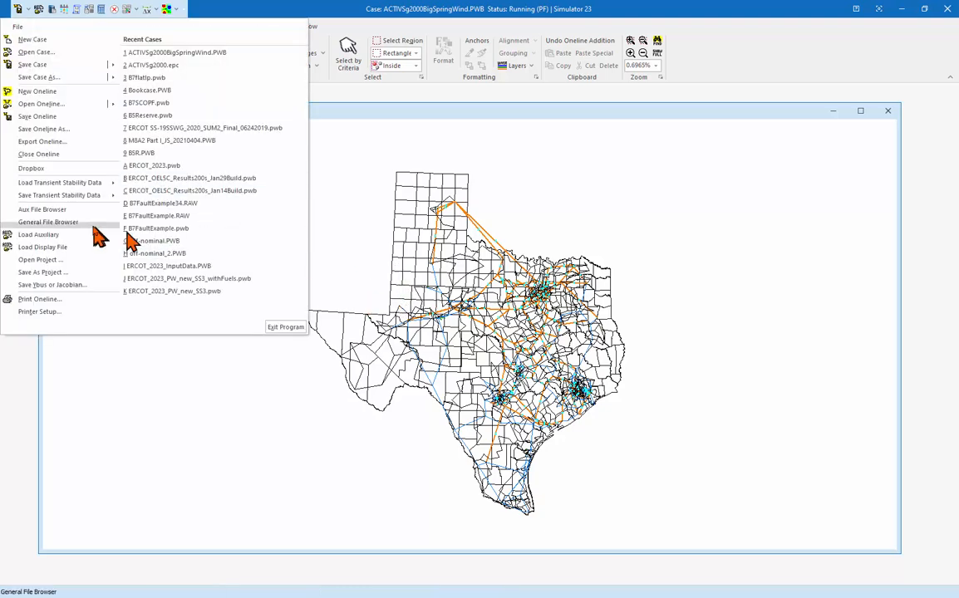
pyautogui.click(37, 117)
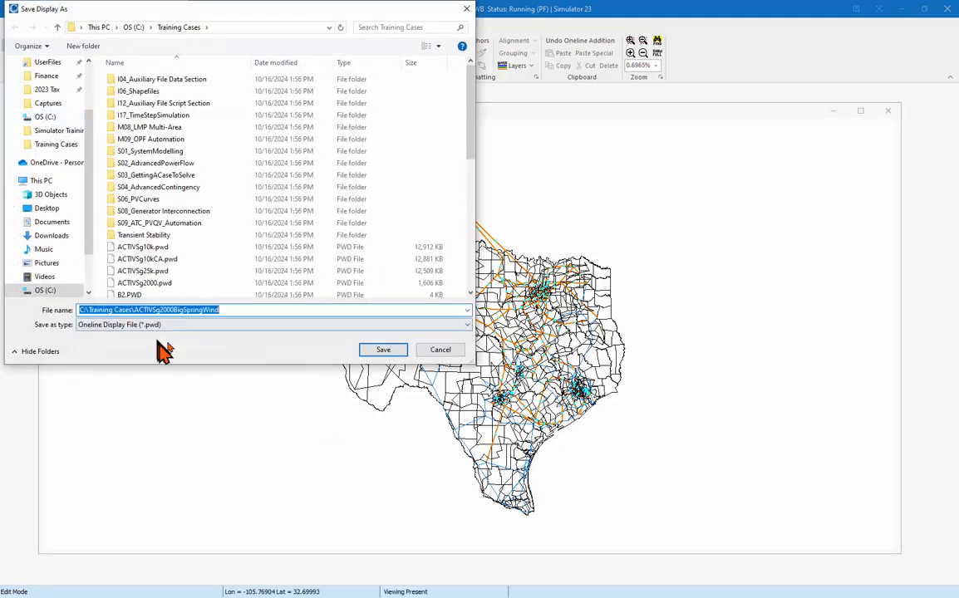
pyautogui.moveTo(467, 146); pyautogui.dragTo(465, 277)
pyautogui.click(378, 351)
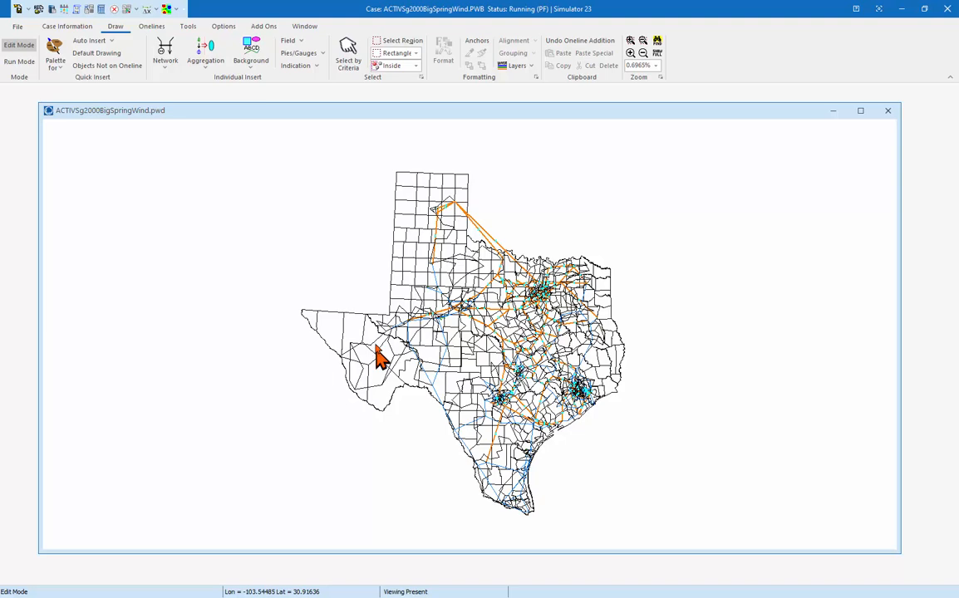
pyautogui.click(16, 27)
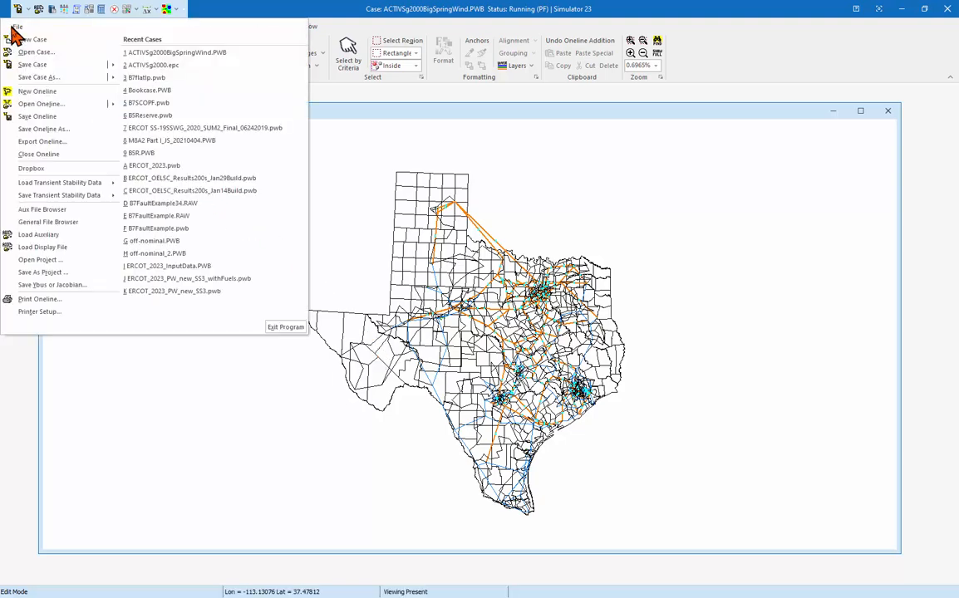
pyautogui.click(47, 117)
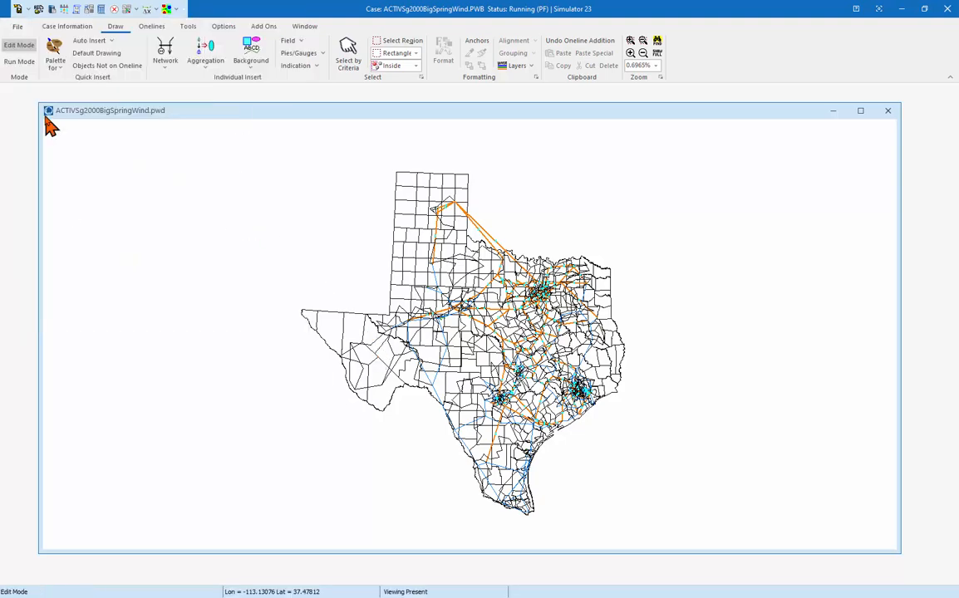
pyautogui.click(18, 27)
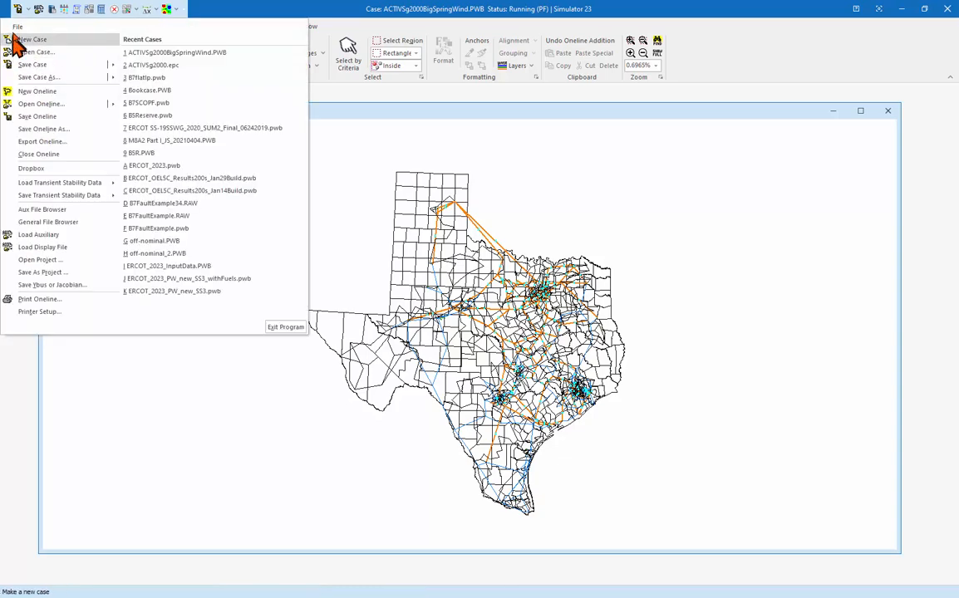
pyautogui.click(17, 30)
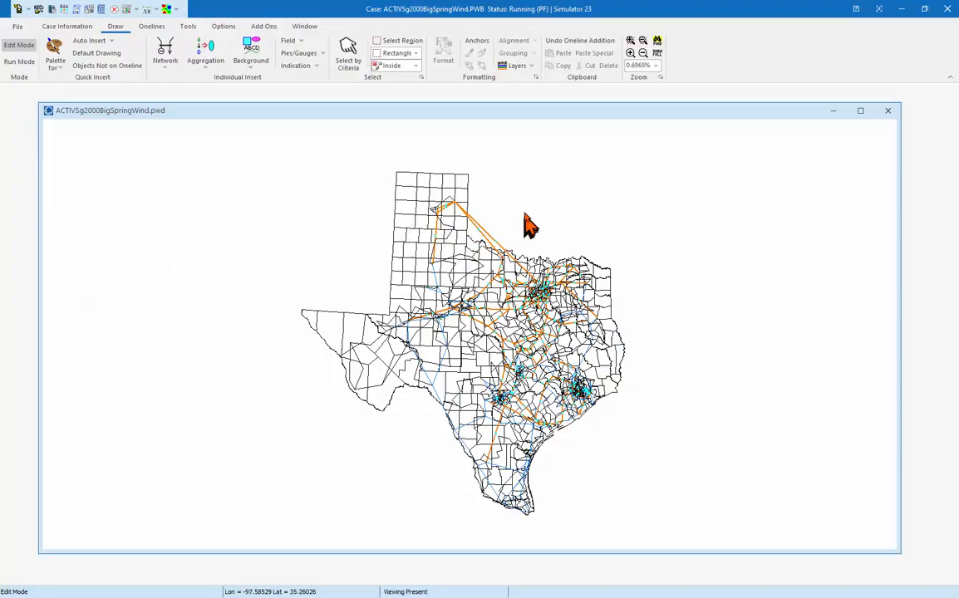
# - Find bus STERLING C~1 (3058) on the oneline by sorting the buses by name and searching for "sterl"
pyautogui.rightClick(519, 213)
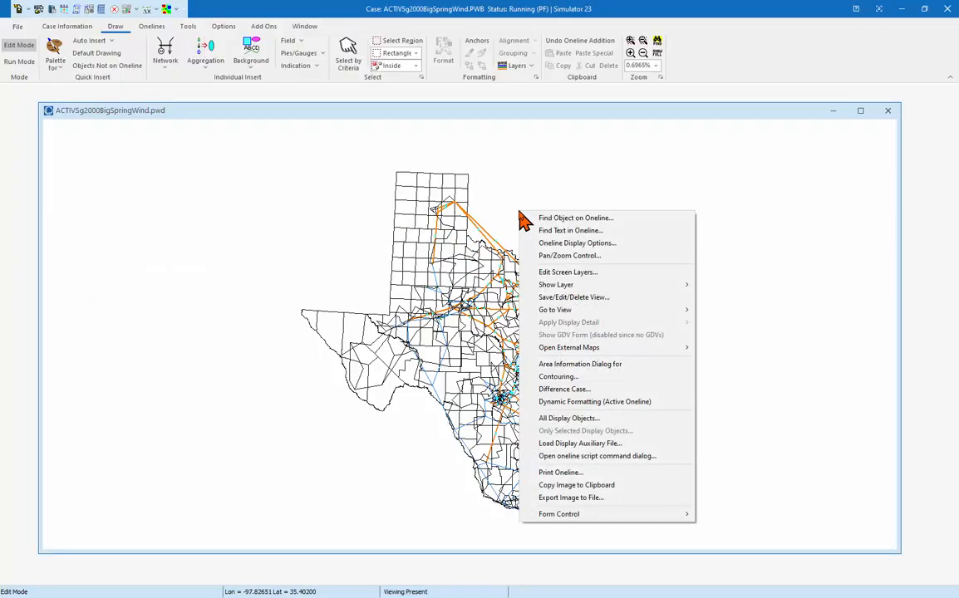
pyautogui.click(578, 220)
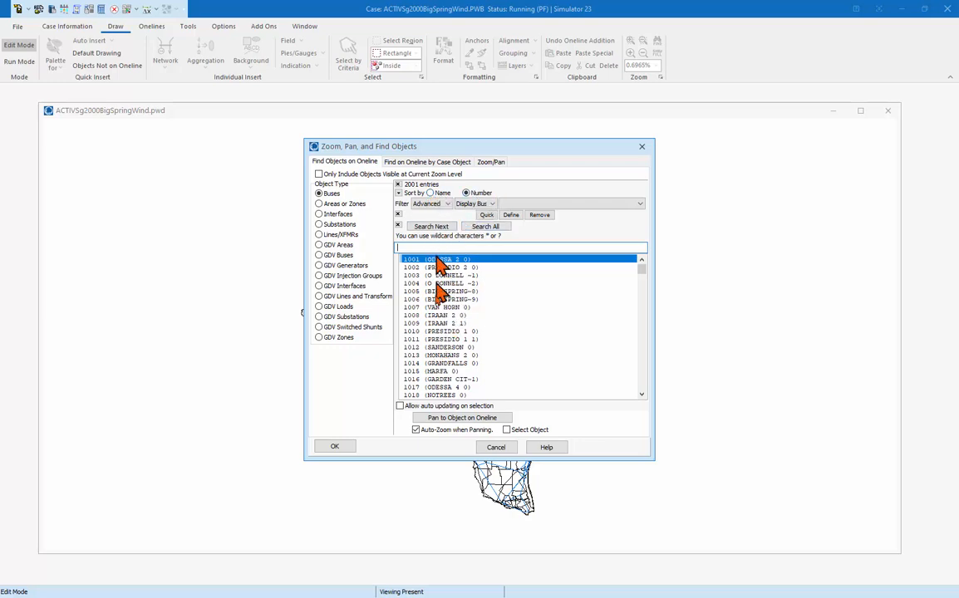
pyautogui.click(430, 193)
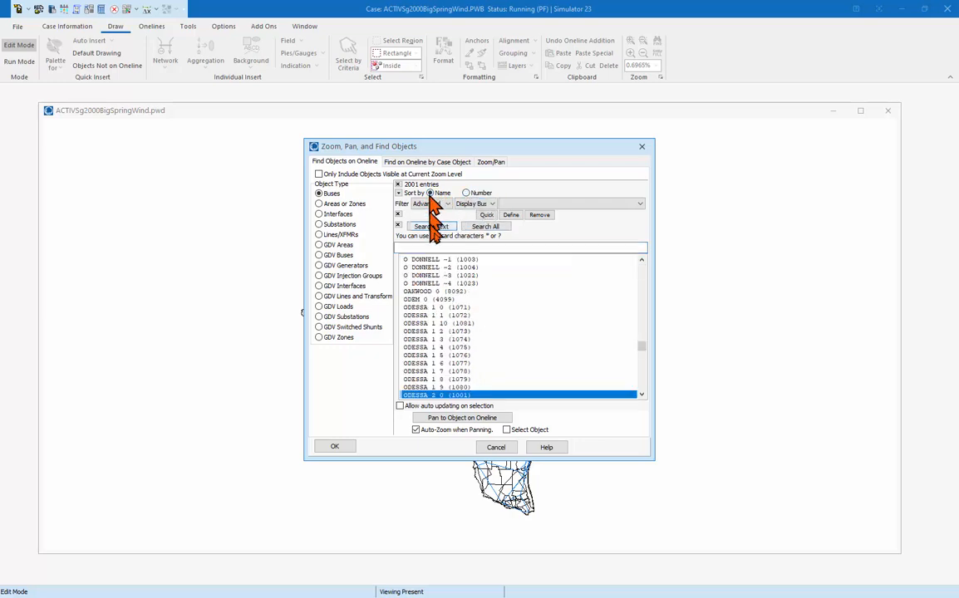
pyautogui.click(432, 316)
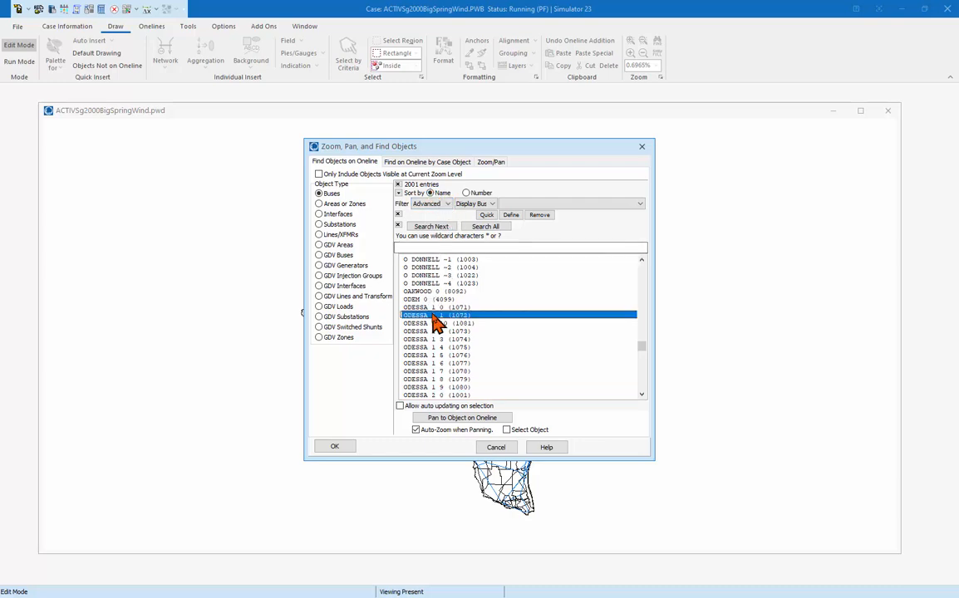
pyautogui.write('sterl')
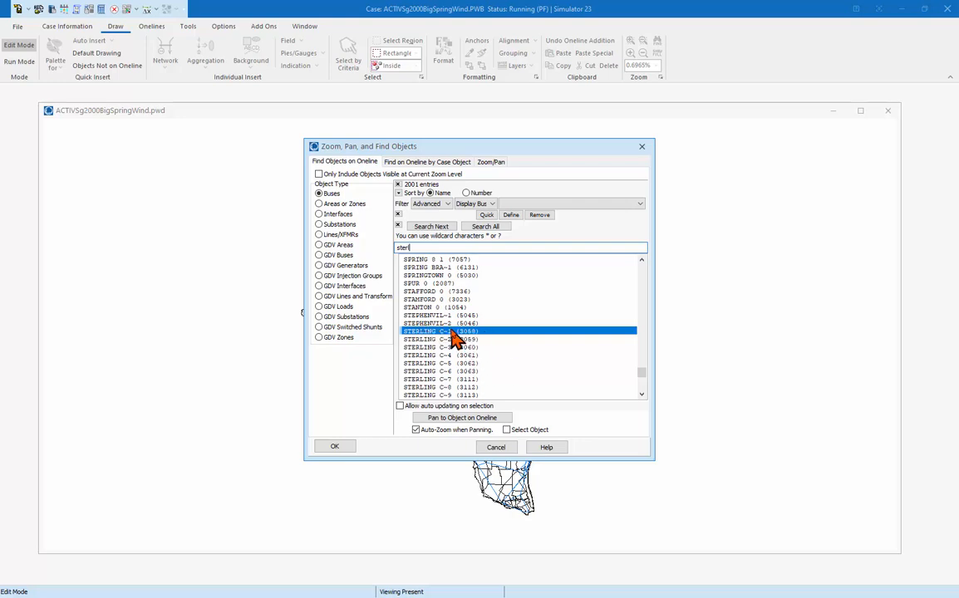
pyautogui.click(333, 447)
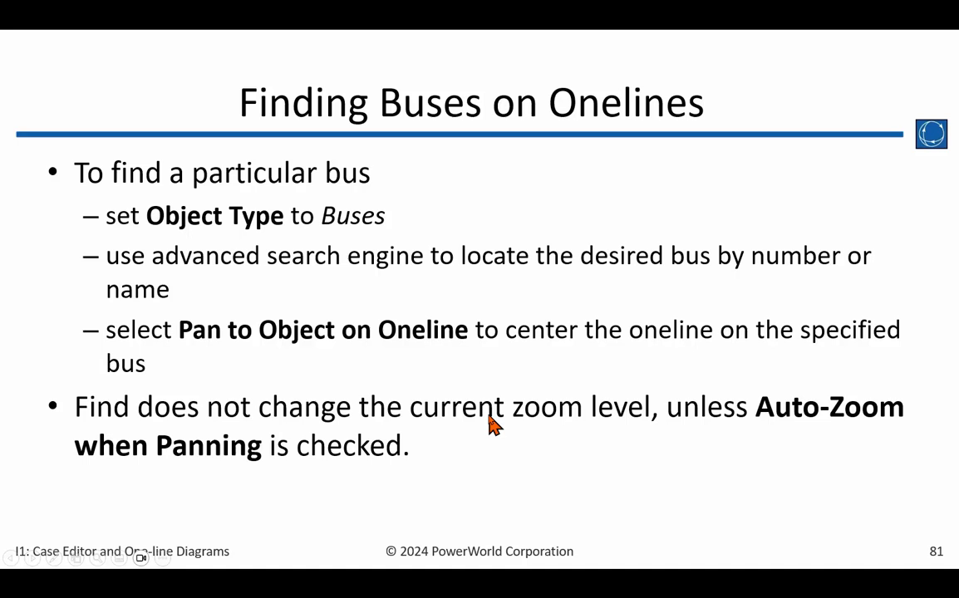
# - Switch back to PowerWorld Simulator, solve the power flow with the Newton method, and run the solution animation in Run Mode
pyautogui.hotkey('alt', 'Tab')
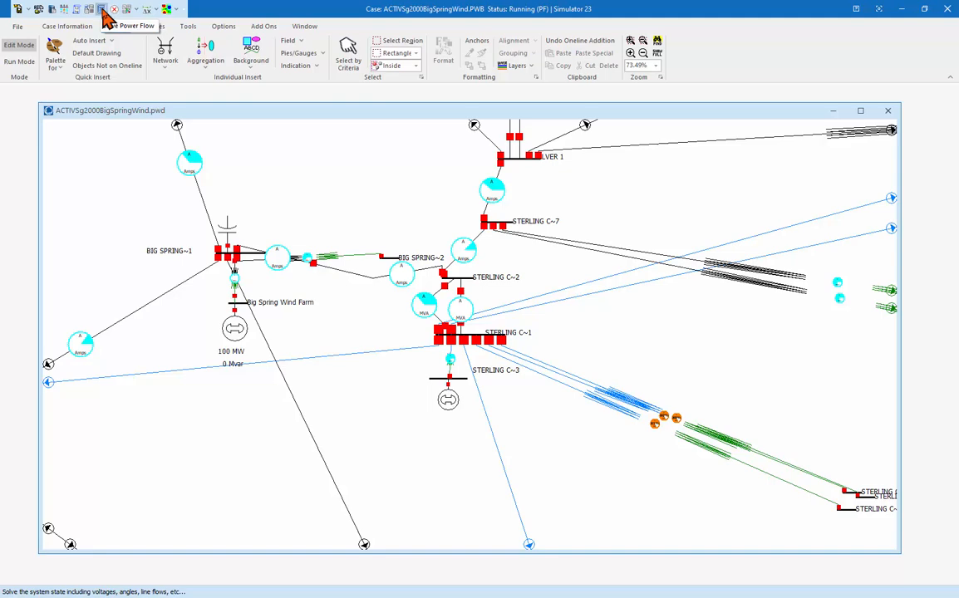
pyautogui.click(187, 26)
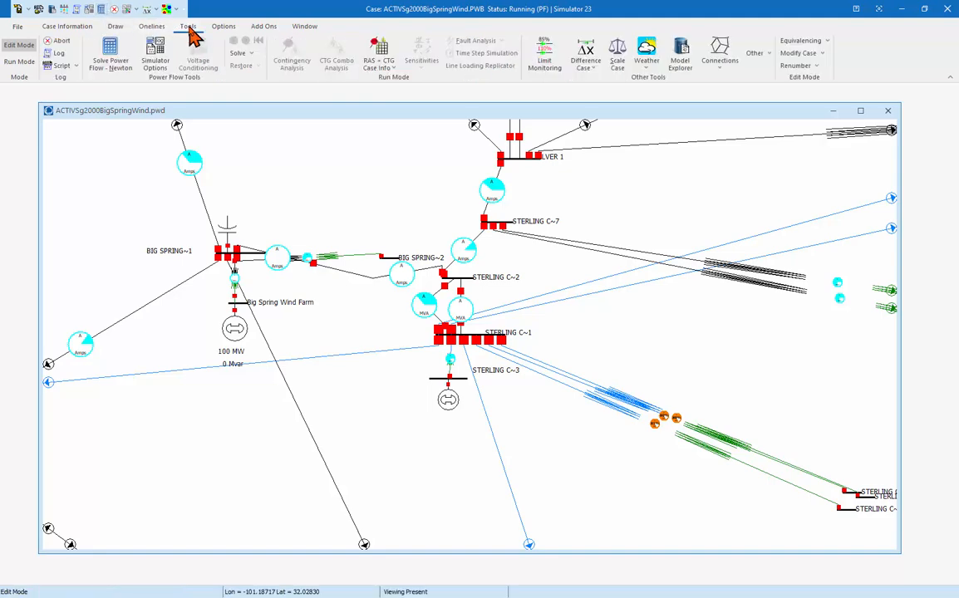
pyautogui.click(112, 57)
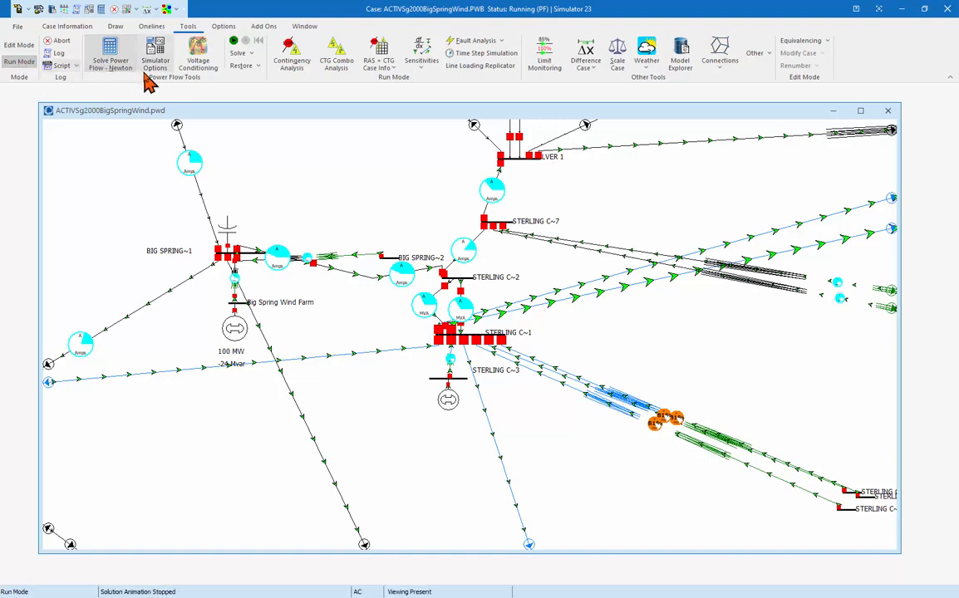
pyautogui.click(235, 46)
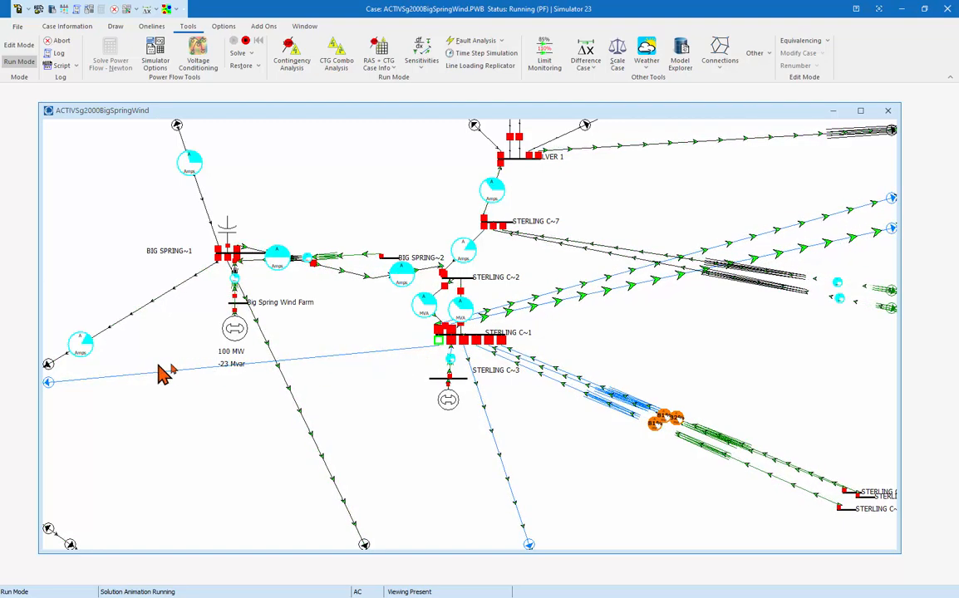
pyautogui.click(234, 44)
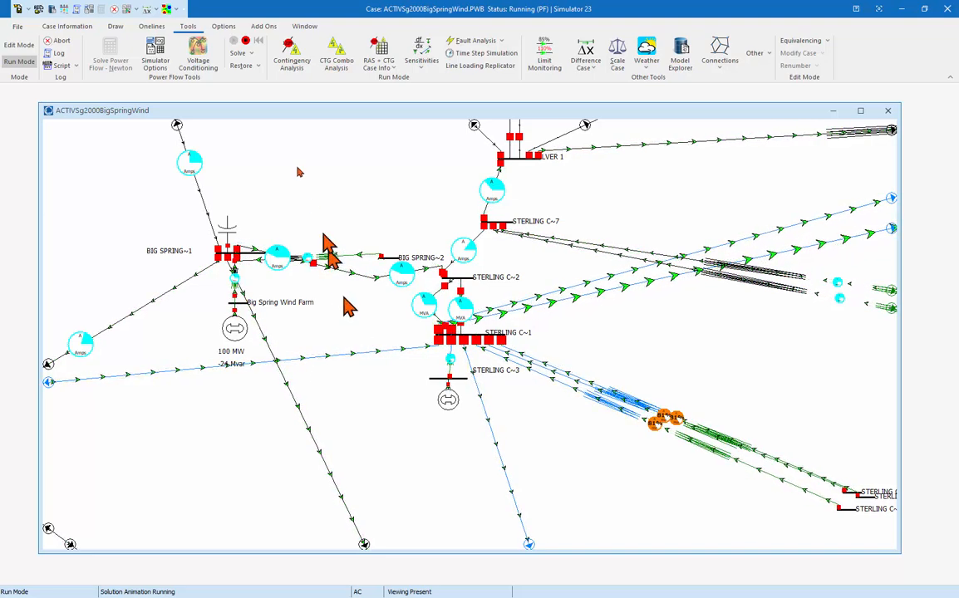
# - Pause the running power flow solution animation
pyautogui.click(248, 49)
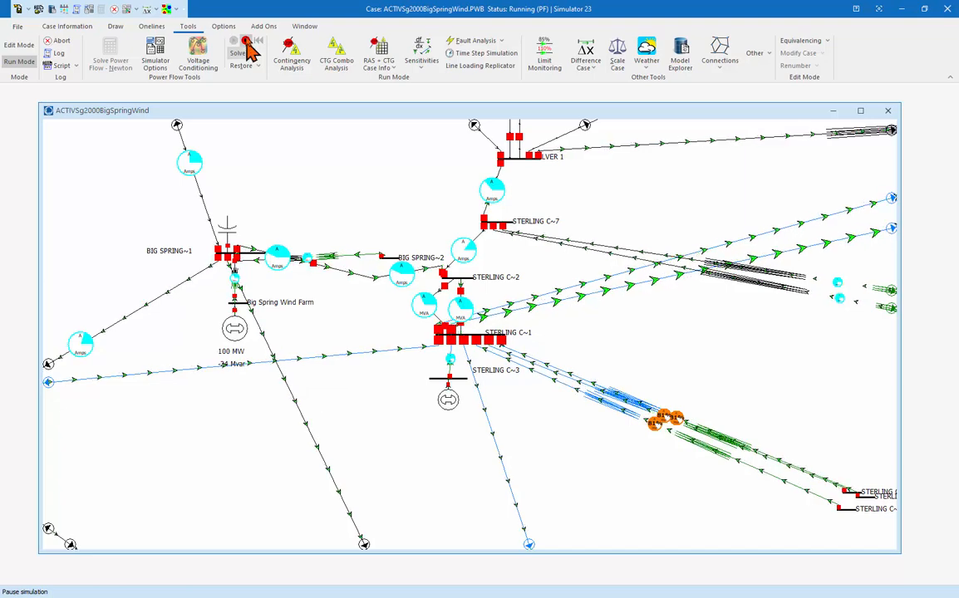
pyautogui.click(248, 48)
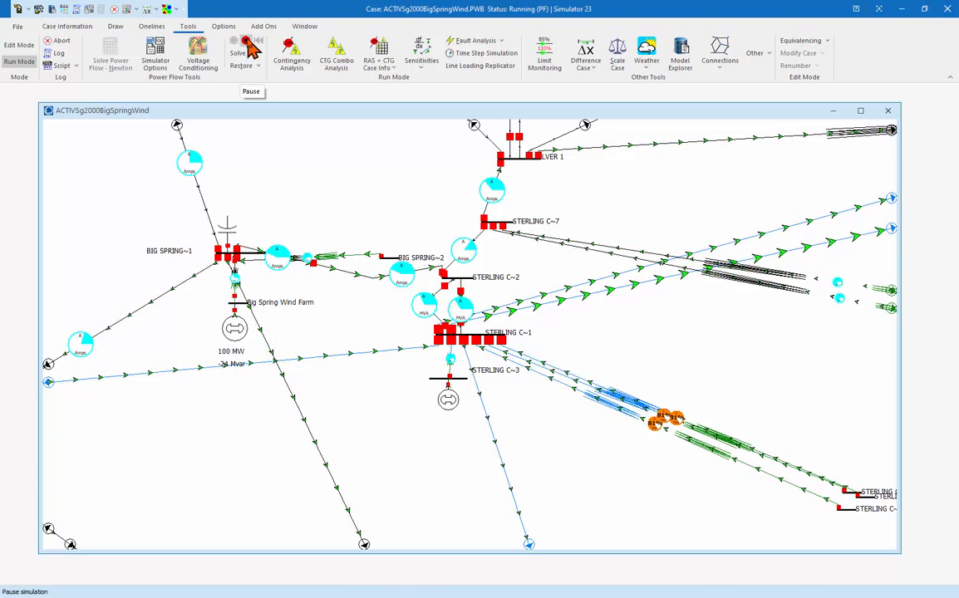
pyautogui.click(247, 43)
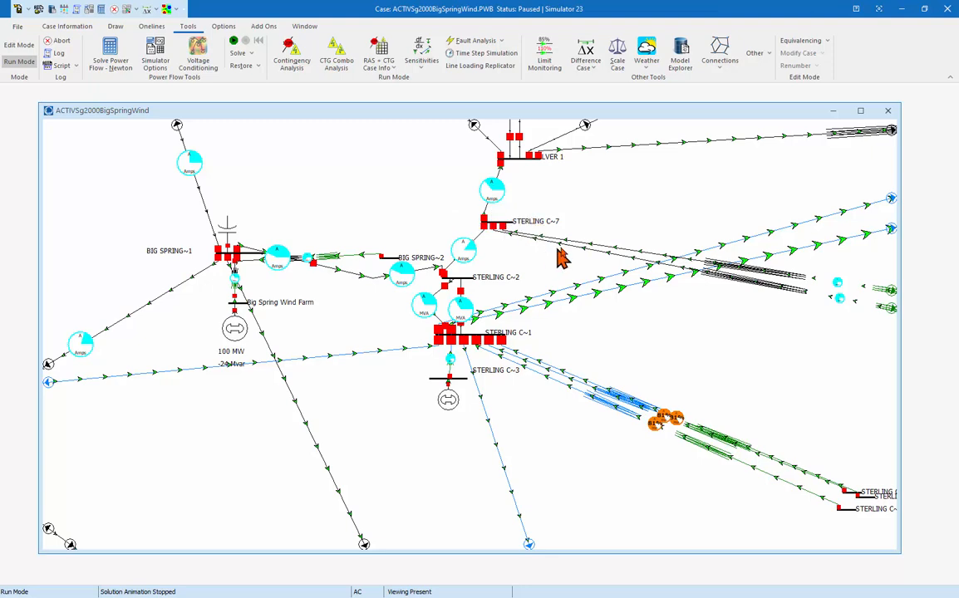
# - Review the branch information for the line STERLING C~1 (3058) to WINGATE 0 (3053), from OPF to Geography, and switch to the slides
pyautogui.rightClick(565, 299)
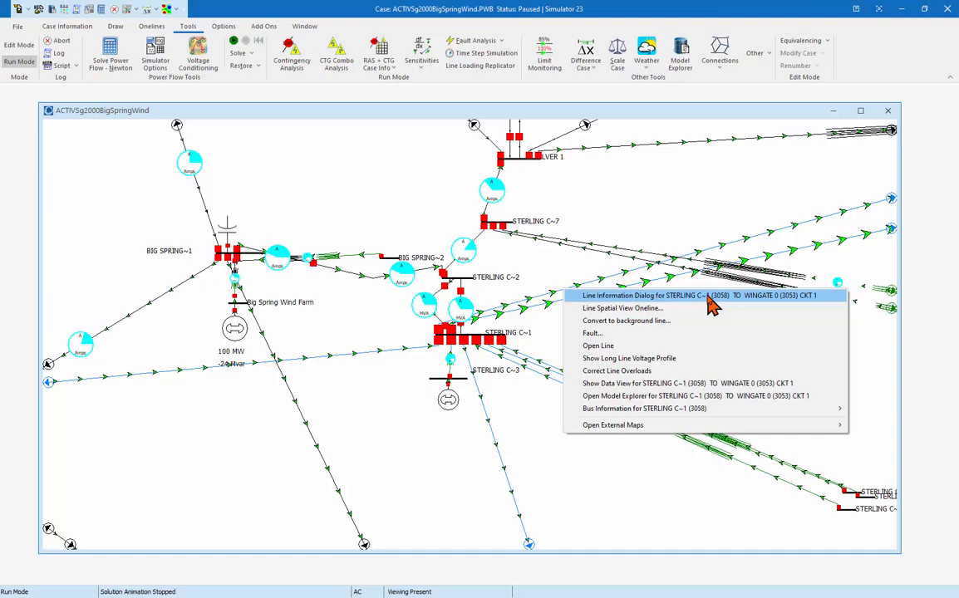
pyautogui.click(664, 297)
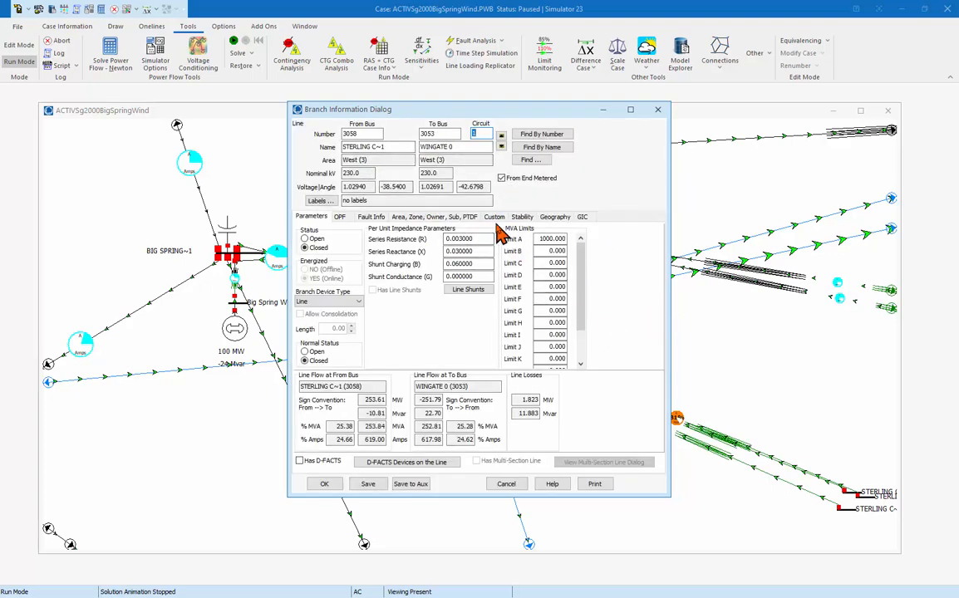
pyautogui.click(340, 217)
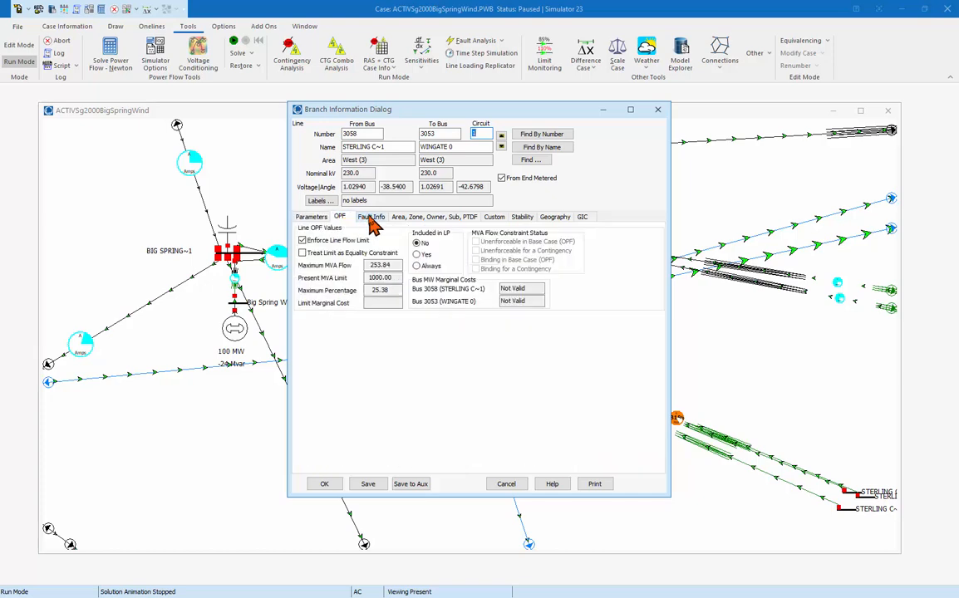
pyautogui.click(372, 219)
pyautogui.click(422, 218)
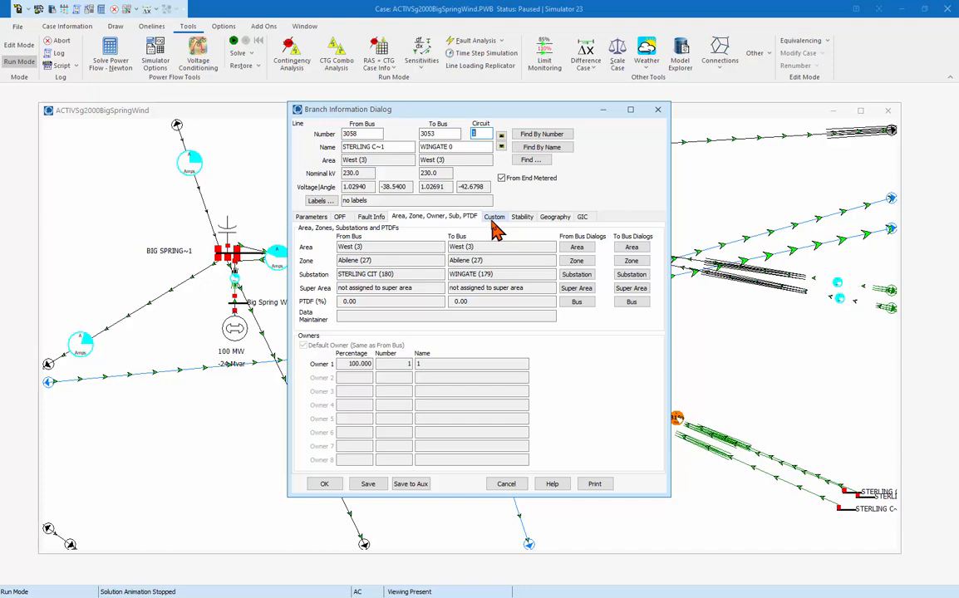
pyautogui.click(494, 219)
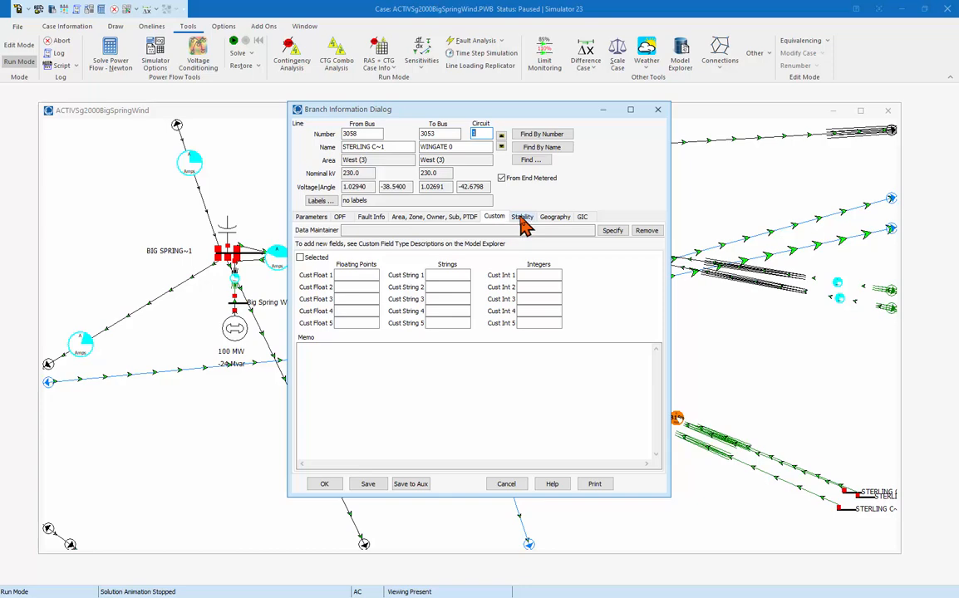
pyautogui.click(522, 218)
pyautogui.click(554, 218)
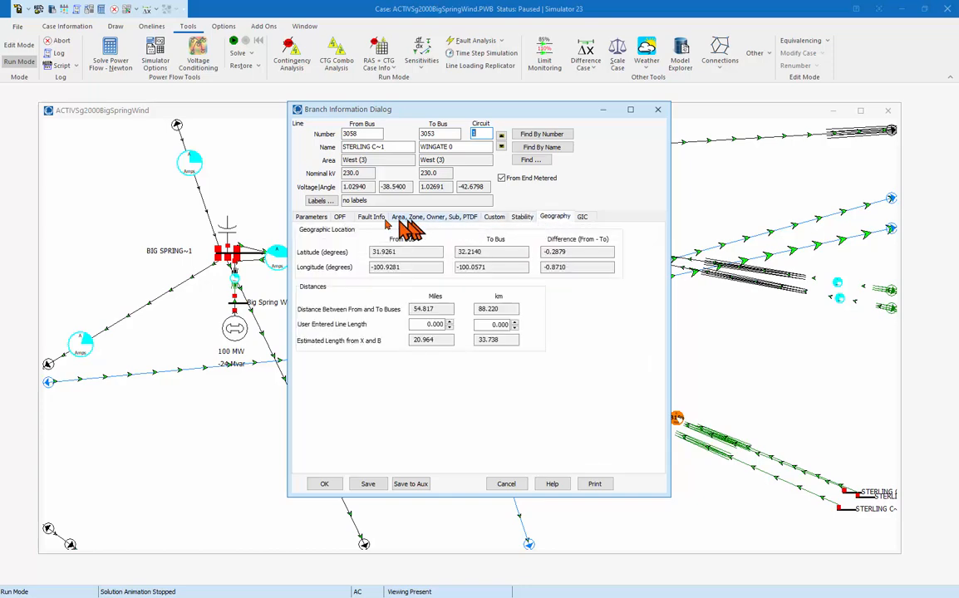
pyautogui.click(314, 217)
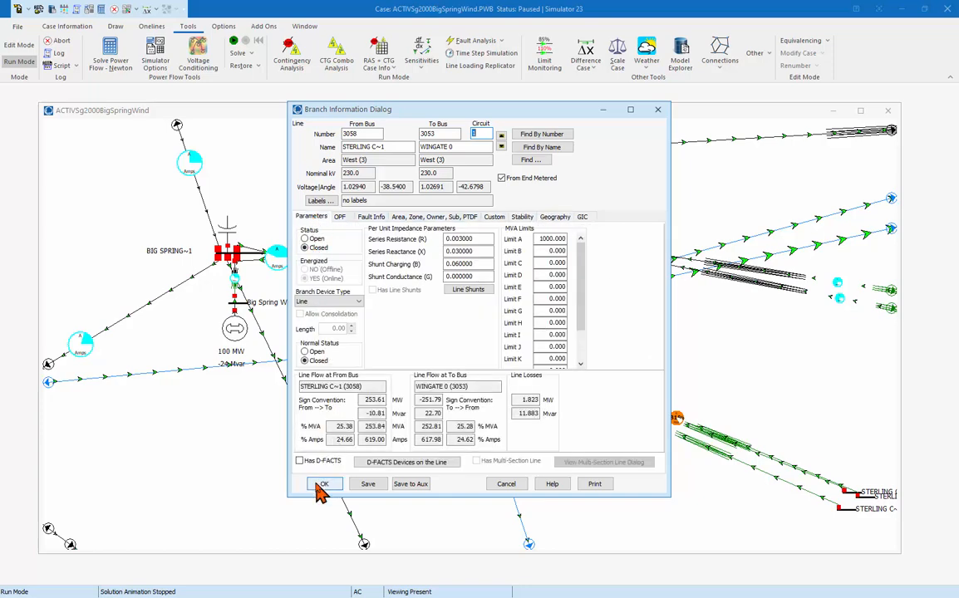
pyautogui.click(322, 485)
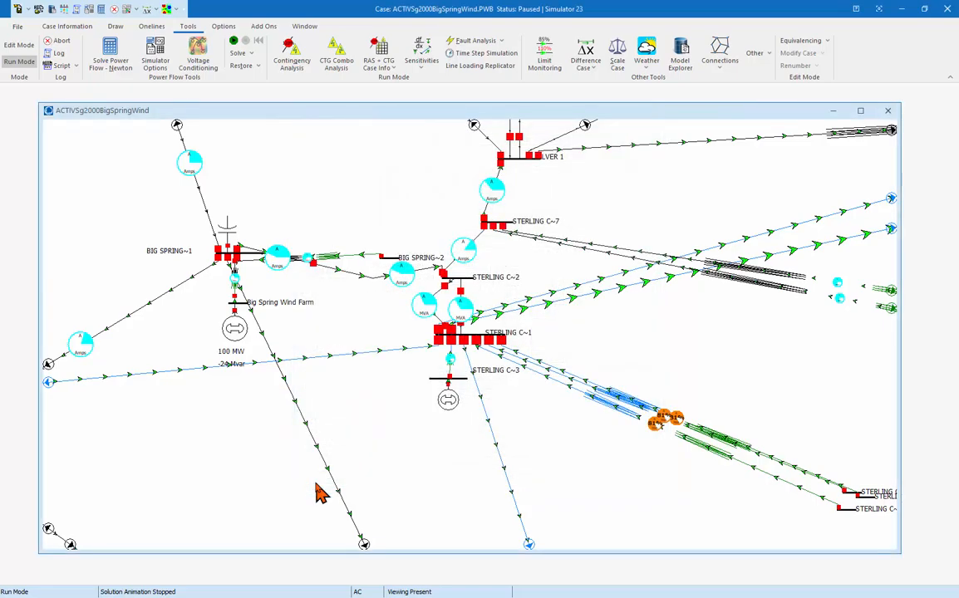
pyautogui.hotkey('alt', 'Tab')
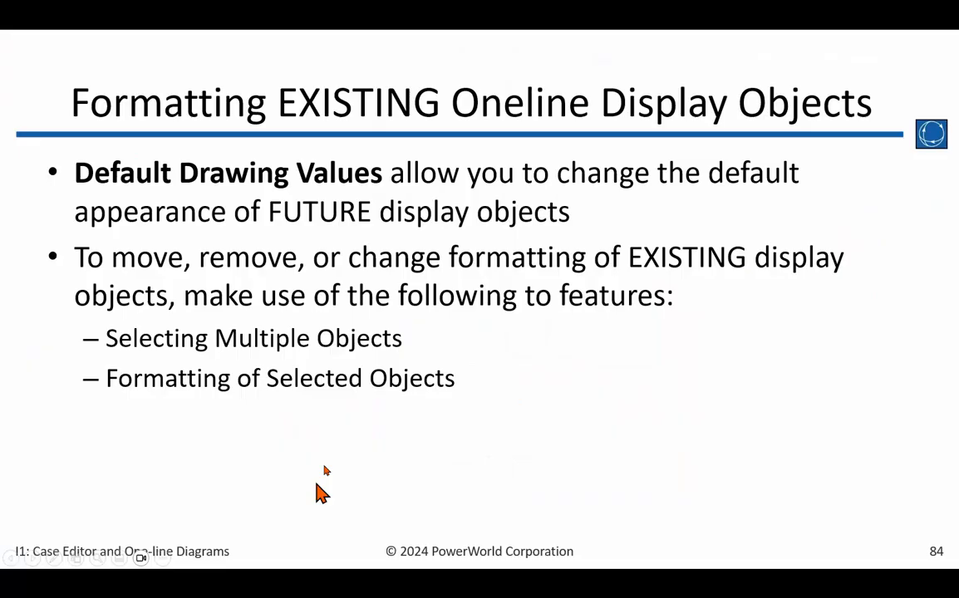
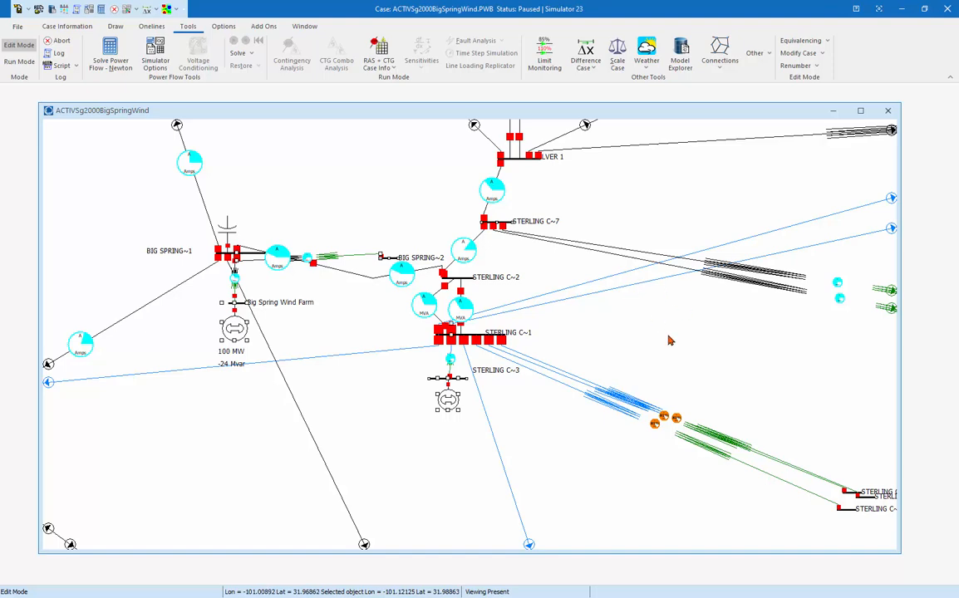
# - Select the objects inside a rectangular region around the Big Spring and Sterling buses, and clear the selection
pyautogui.click(602, 317)
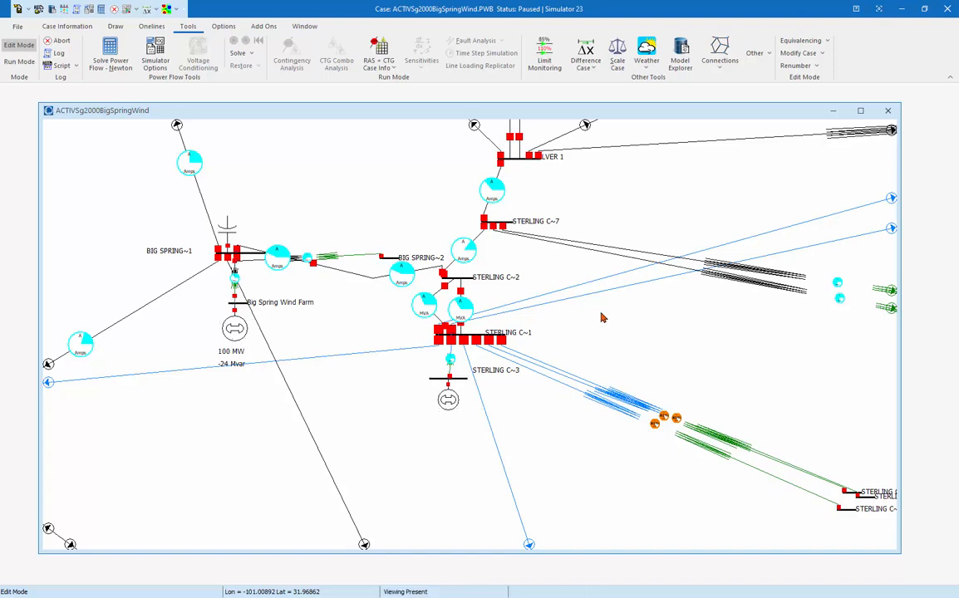
pyautogui.click(115, 27)
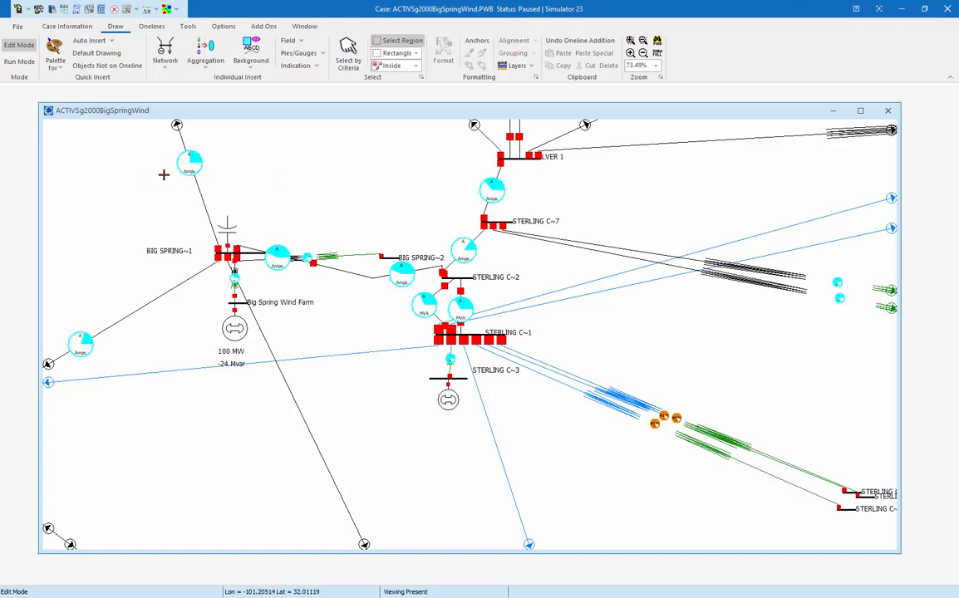
pyautogui.moveTo(164, 174); pyautogui.dragTo(597, 449)
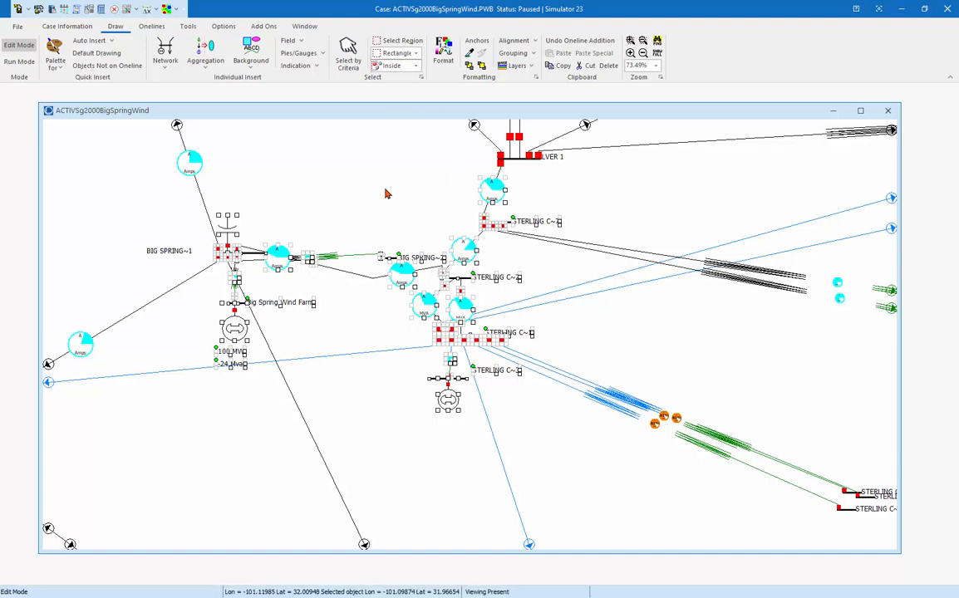
pyautogui.click(304, 165)
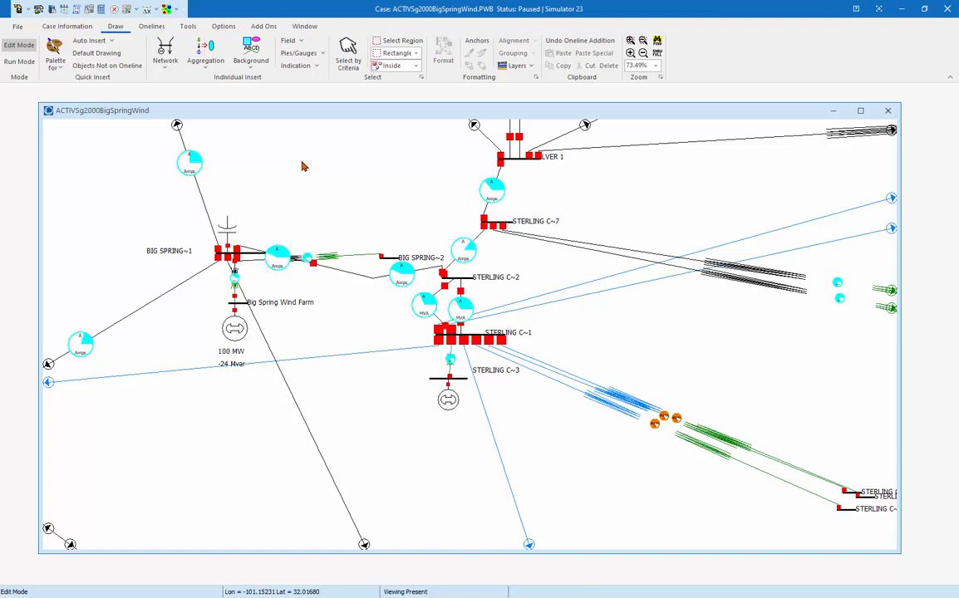
# - Select the objects inside a polygon region drawn around the Big Spring and Sterling buses, and clear the selection
pyautogui.click(416, 53)
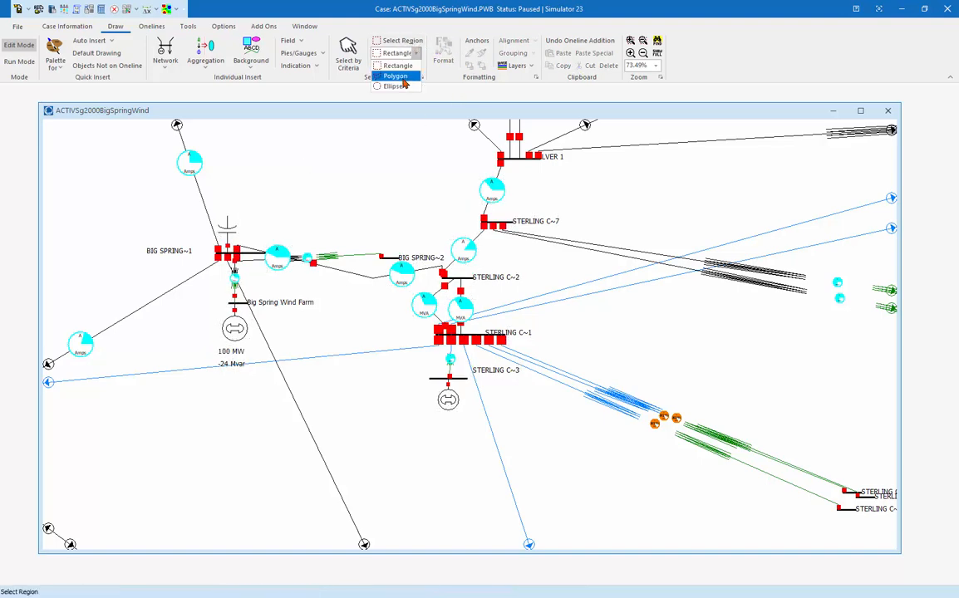
pyautogui.click(402, 77)
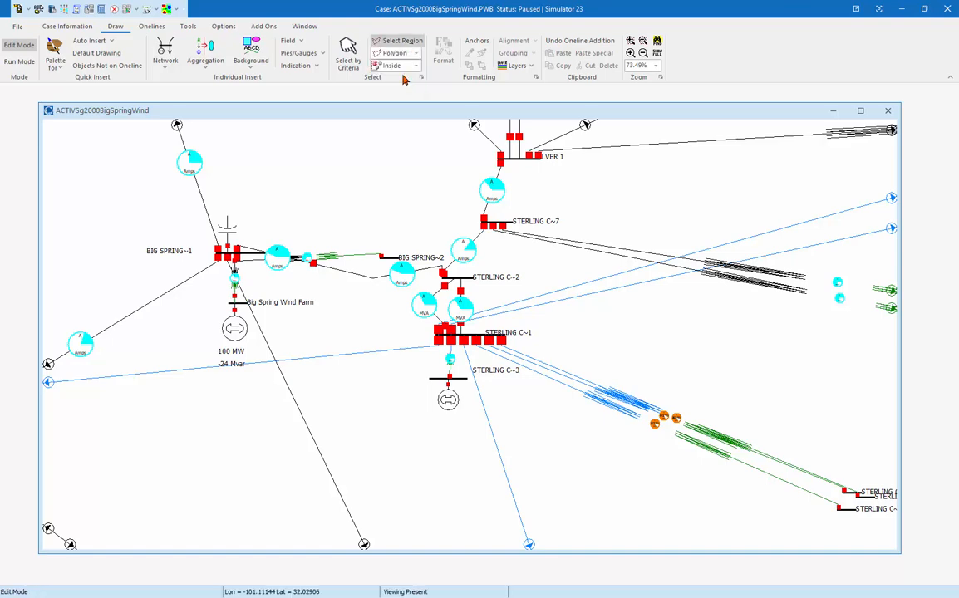
pyautogui.click(131, 209)
pyautogui.click(260, 153)
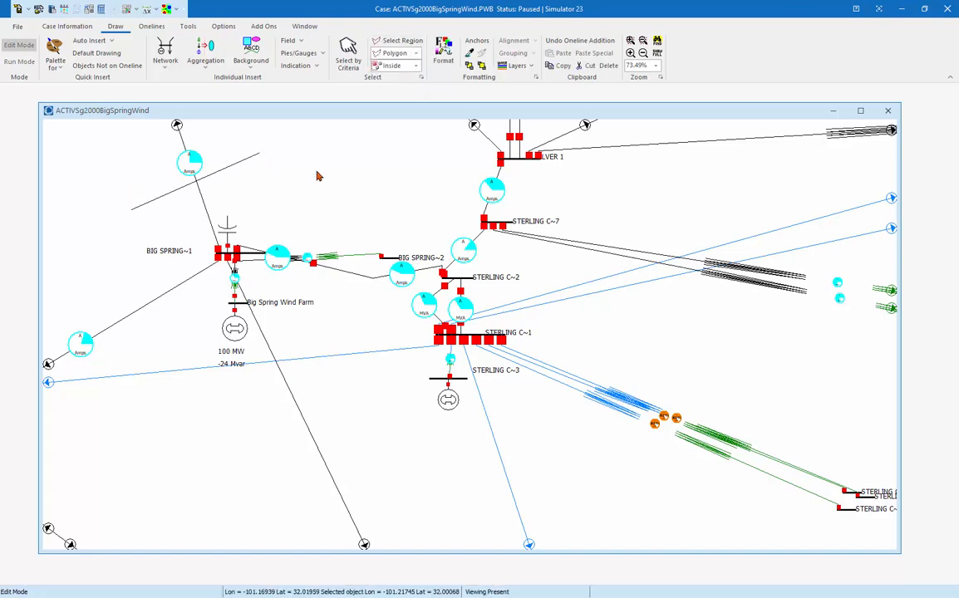
pyautogui.click(366, 202)
pyautogui.click(593, 177)
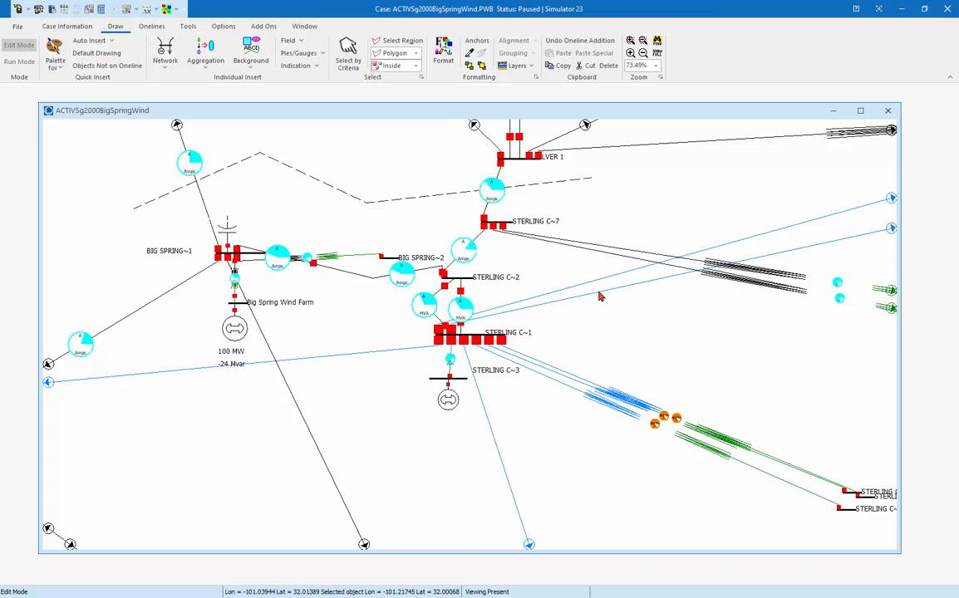
pyautogui.click(616, 350)
pyautogui.click(366, 461)
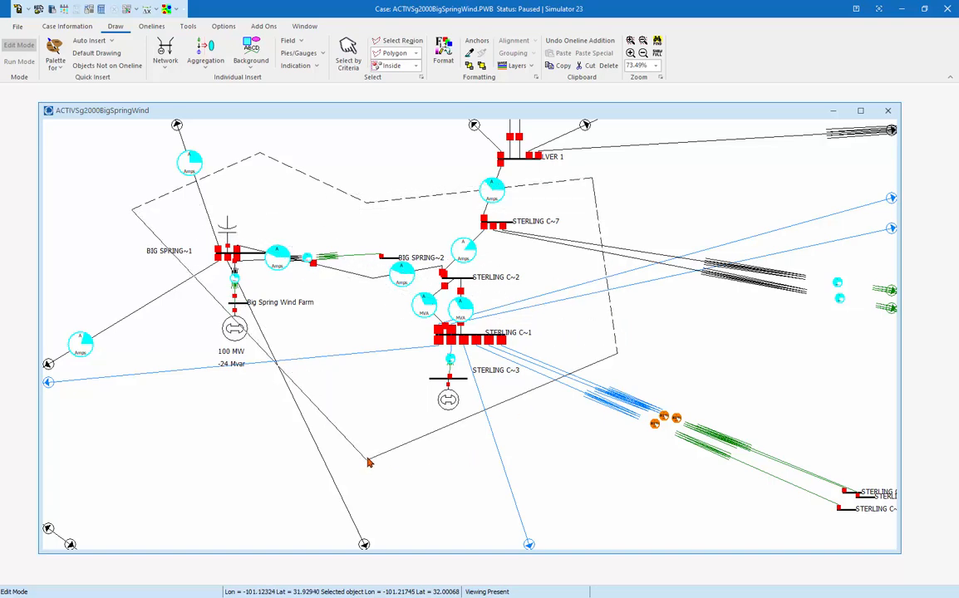
pyautogui.doubleClick(117, 406)
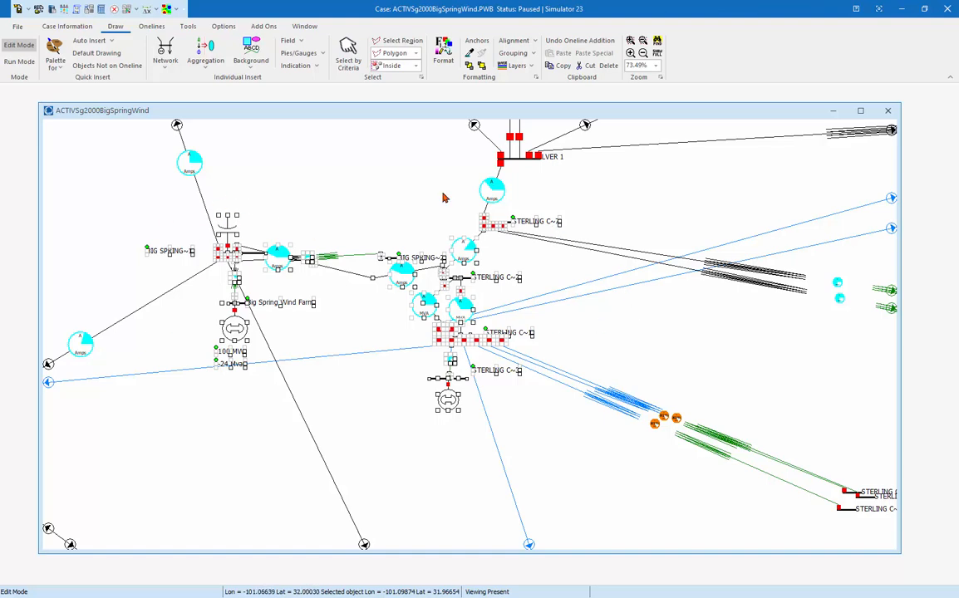
pyautogui.click(354, 155)
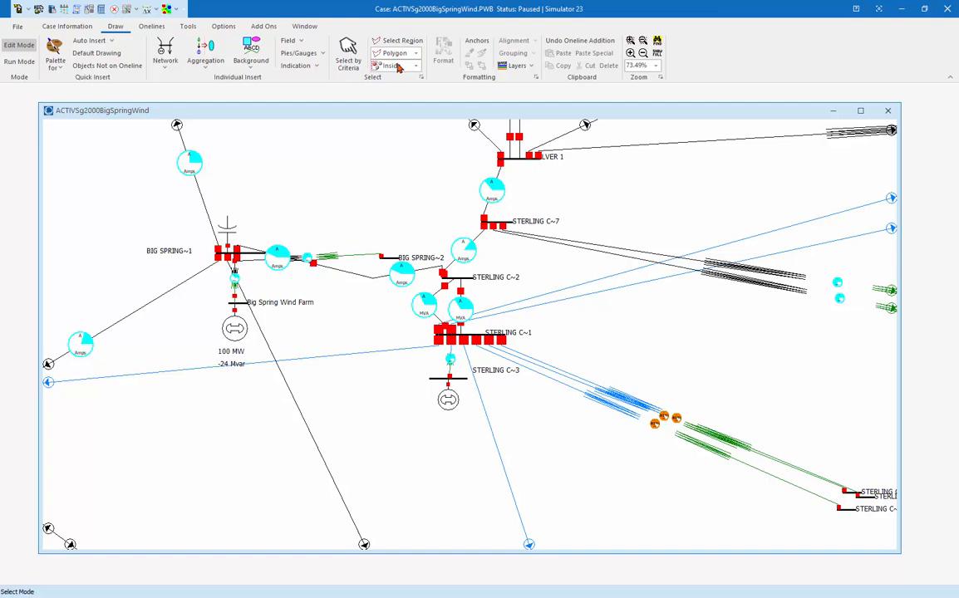
# - Set region selection to Touching with a Rectangle, select the objects around the Big Spring and Sterling buses, and clear the selection
pyautogui.click(397, 65)
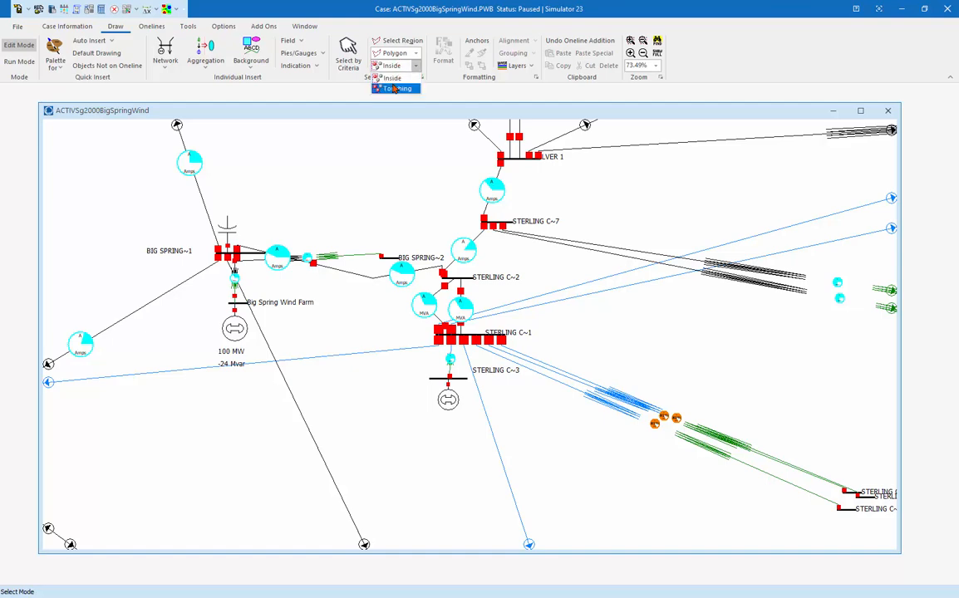
pyautogui.click(395, 88)
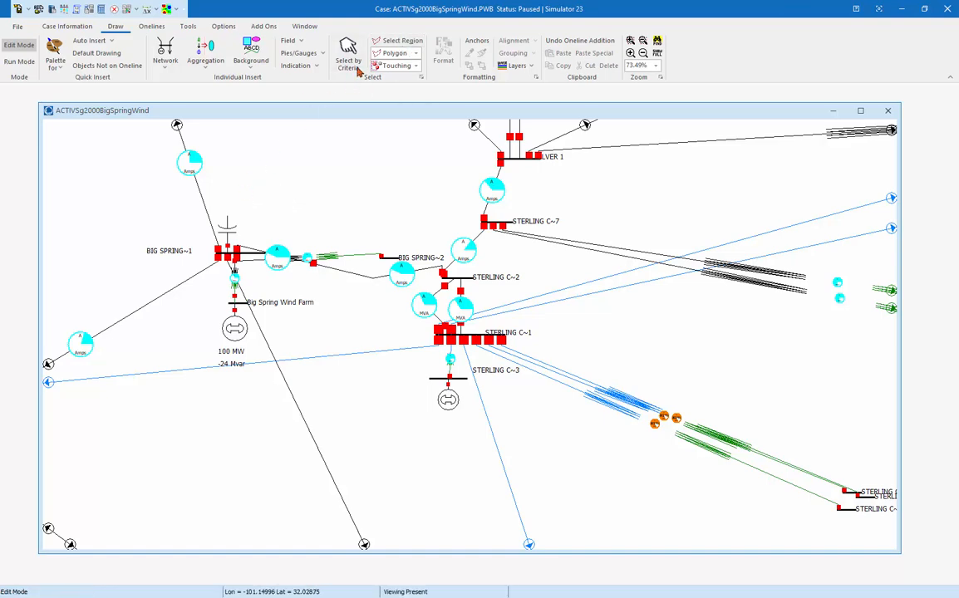
pyautogui.click(397, 52)
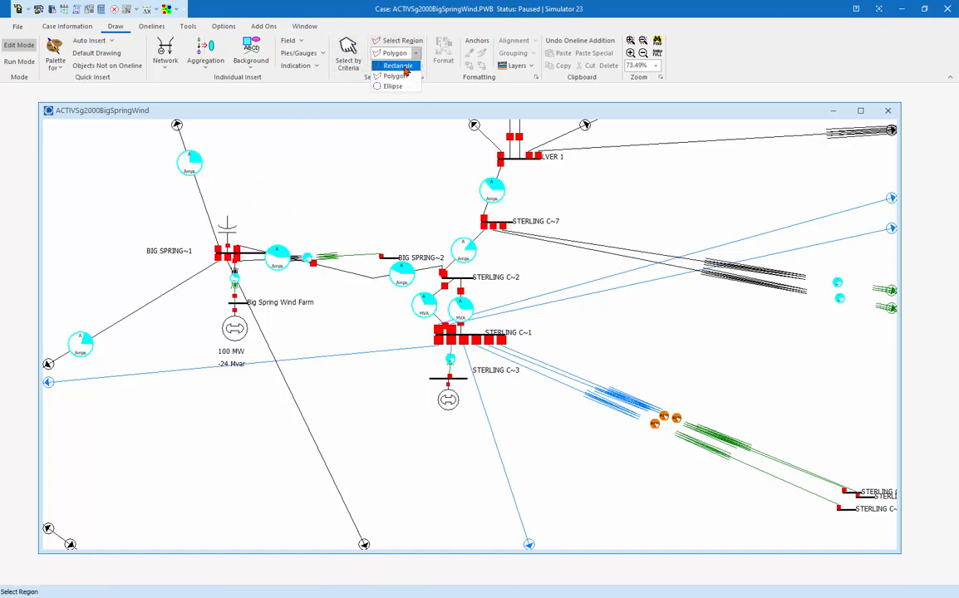
pyautogui.click(392, 67)
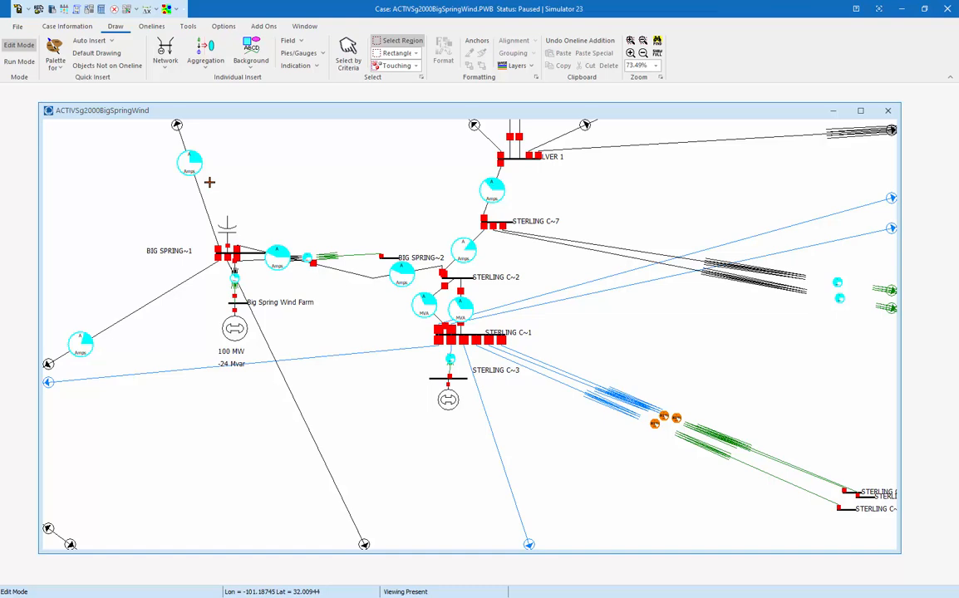
pyautogui.moveTo(210, 183); pyautogui.dragTo(594, 432)
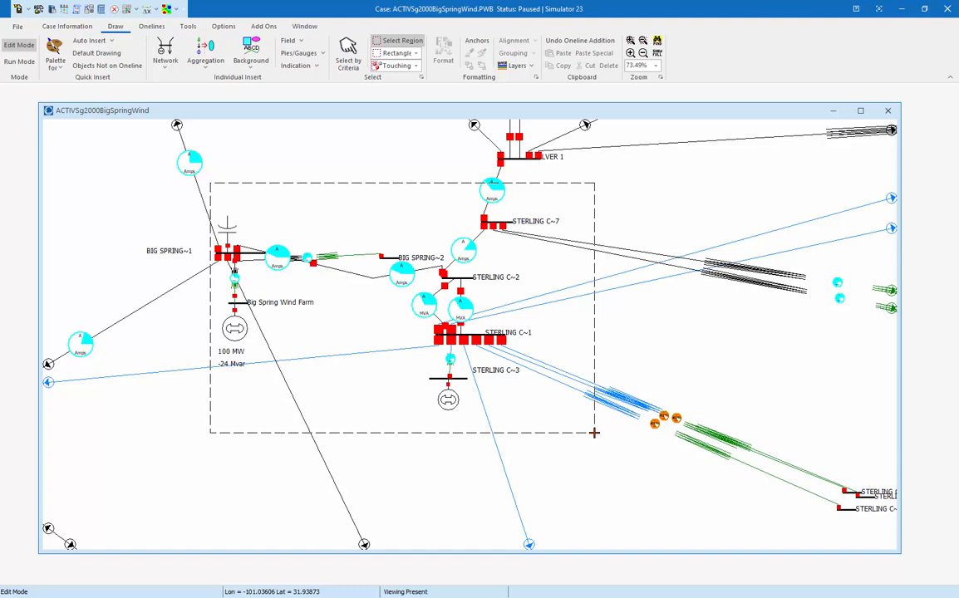
pyautogui.moveTo(593, 432); pyautogui.dragTo(592, 431)
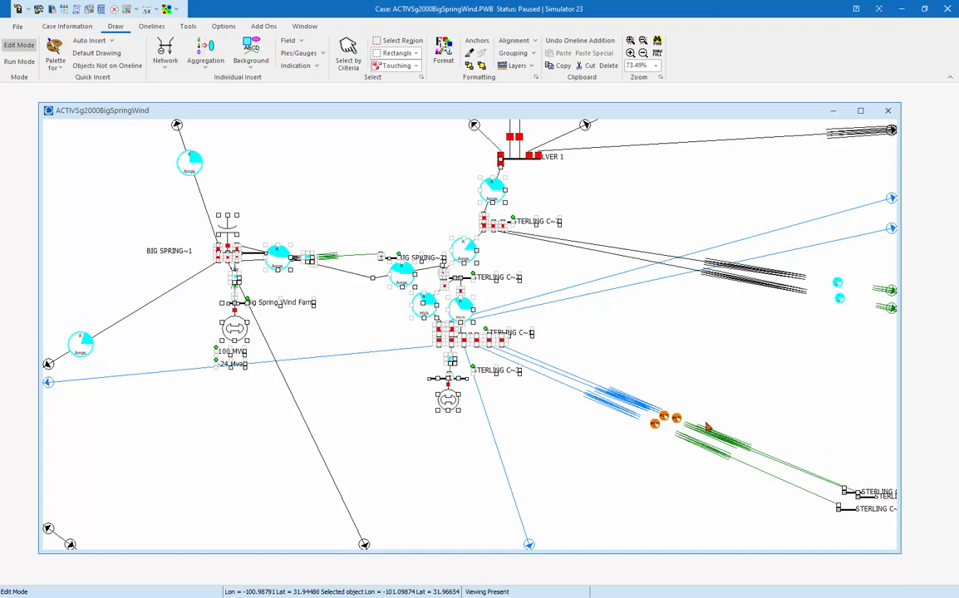
pyautogui.click(635, 343)
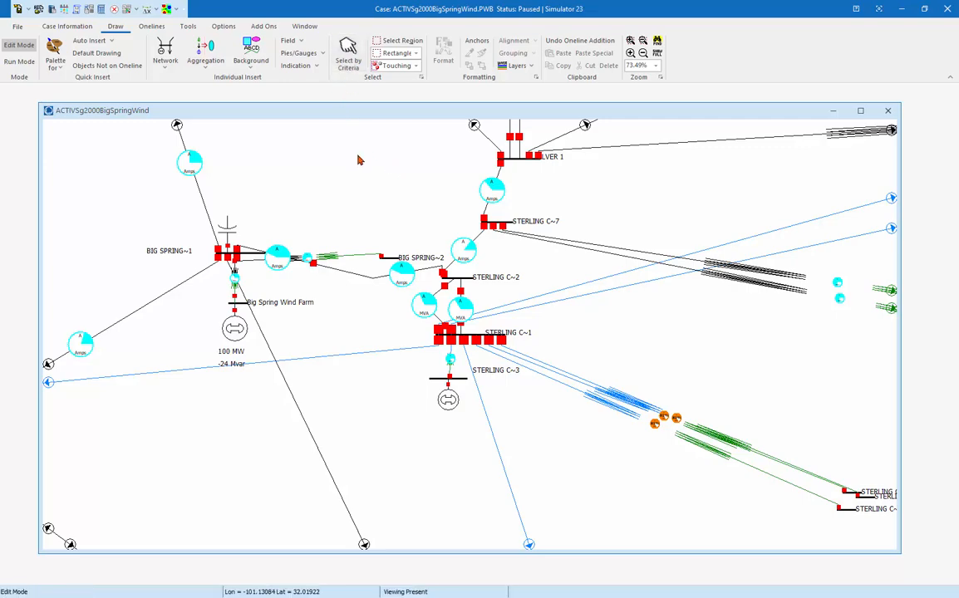
# - Start selecting by criteria on the regional view of the oneline, with Display Transmission Line as the object type
pyautogui.scroll(-10, 359, 160)
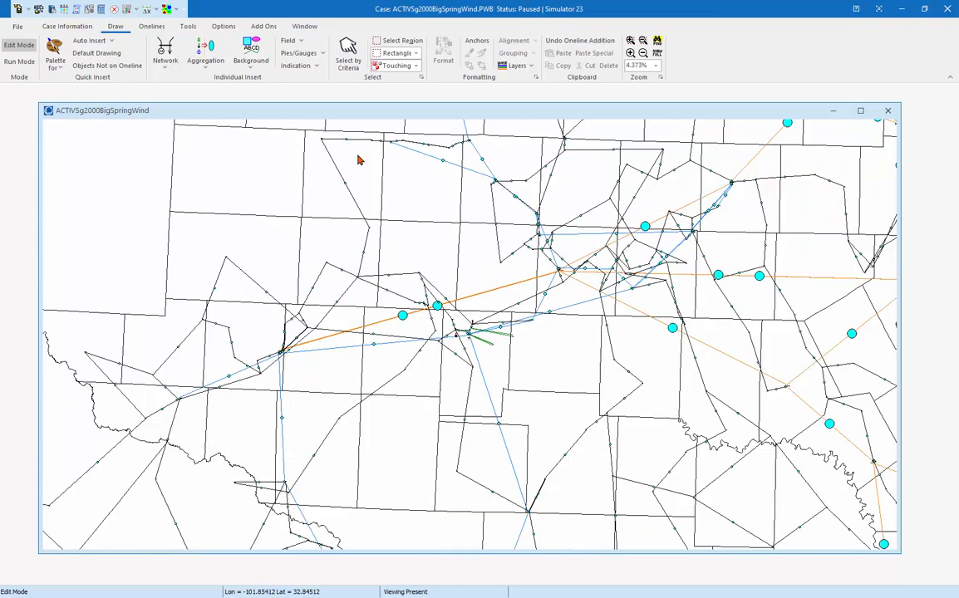
pyautogui.press('Right')
pyautogui.press('Right')
pyautogui.press('Right')
pyautogui.press('Right')
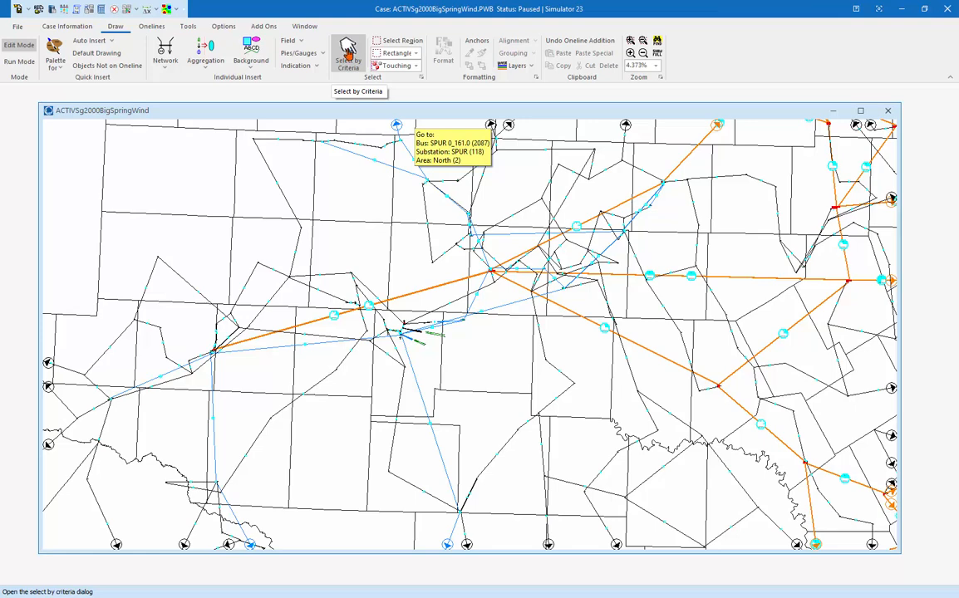
pyautogui.click(347, 52)
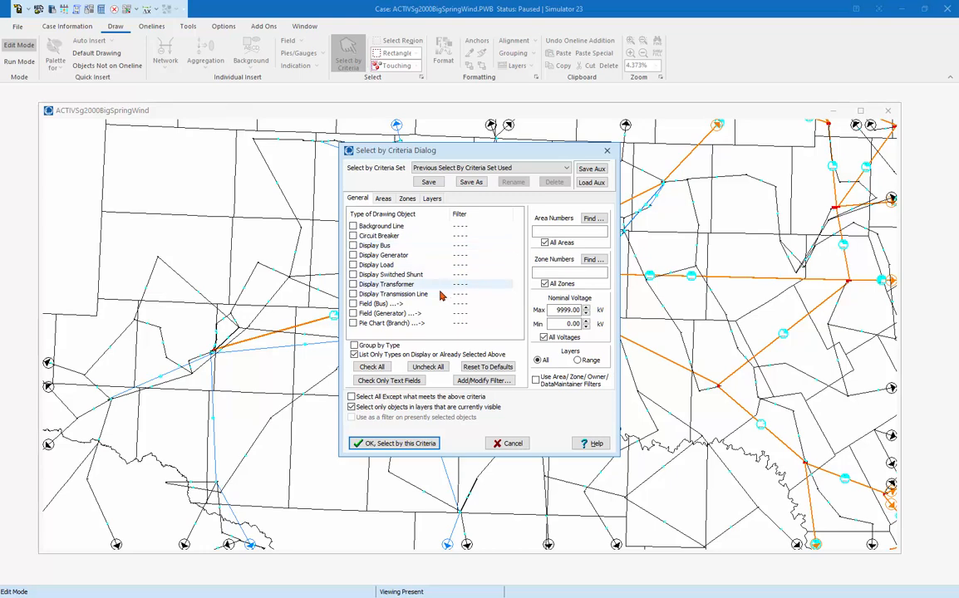
pyautogui.click(353, 295)
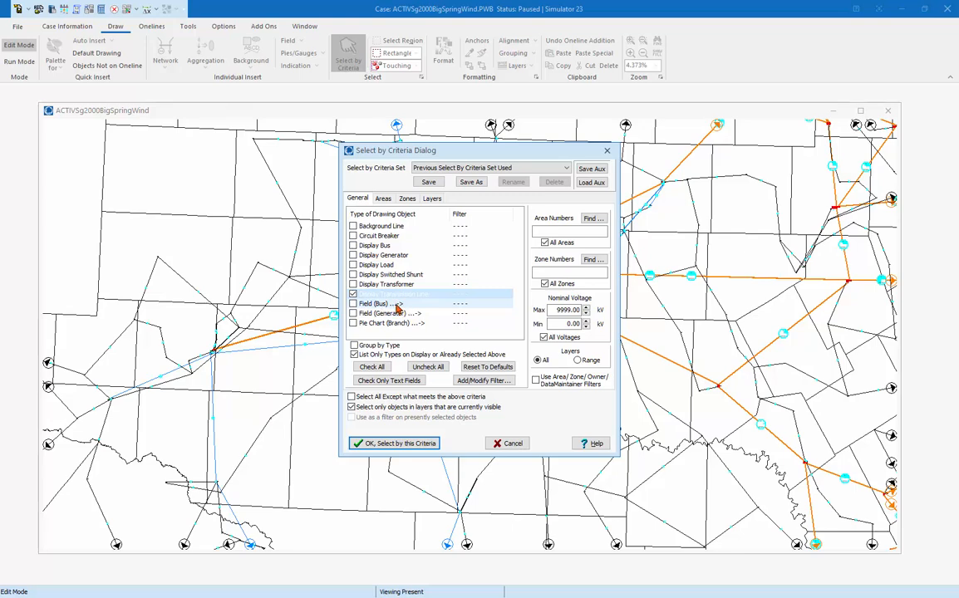
# - Try including Field (Bus) objects limited to the specified Name and Number fields, and exclude Field (Bus) again
pyautogui.click(395, 304)
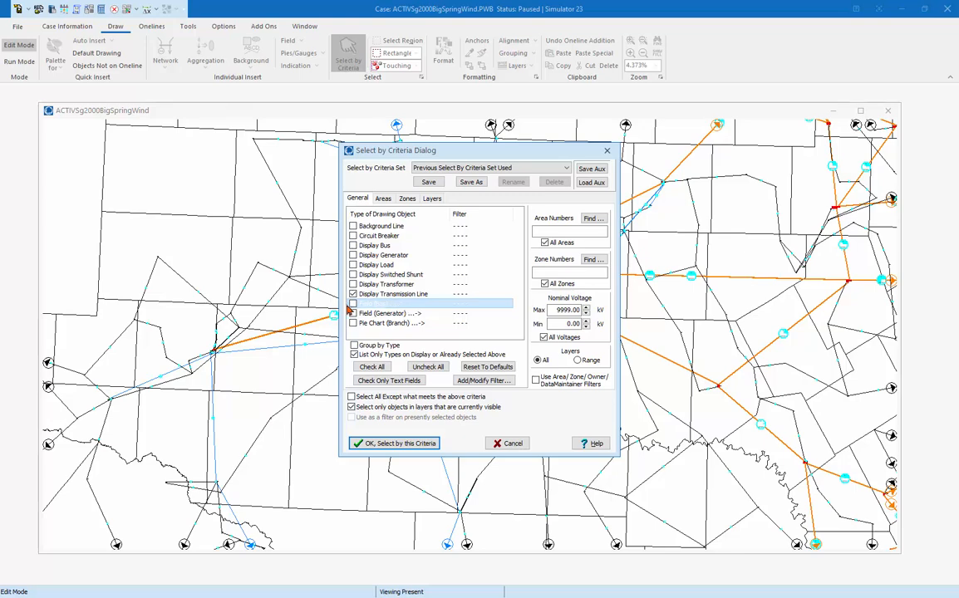
pyautogui.click(370, 303)
pyautogui.click(353, 304)
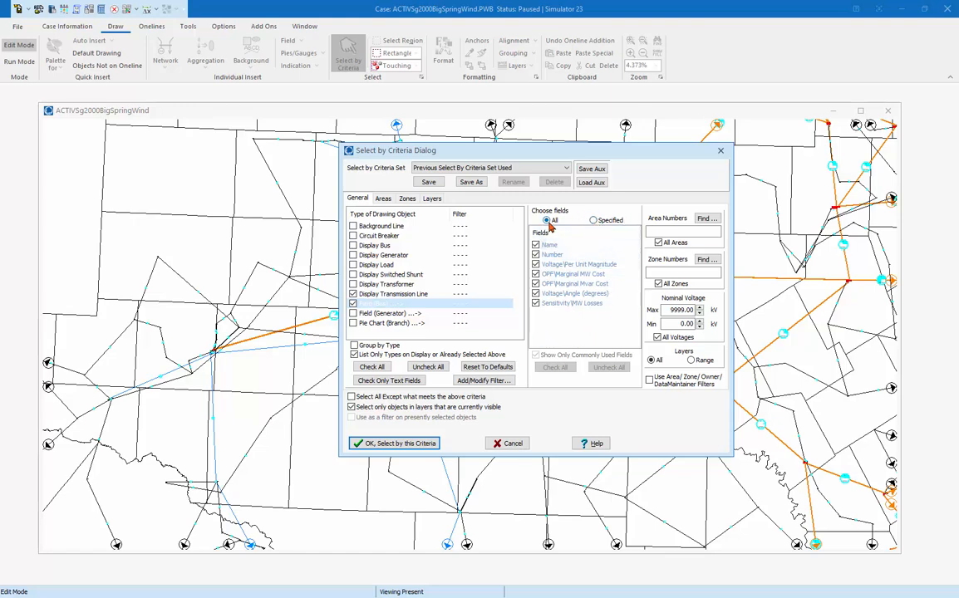
pyautogui.click(595, 220)
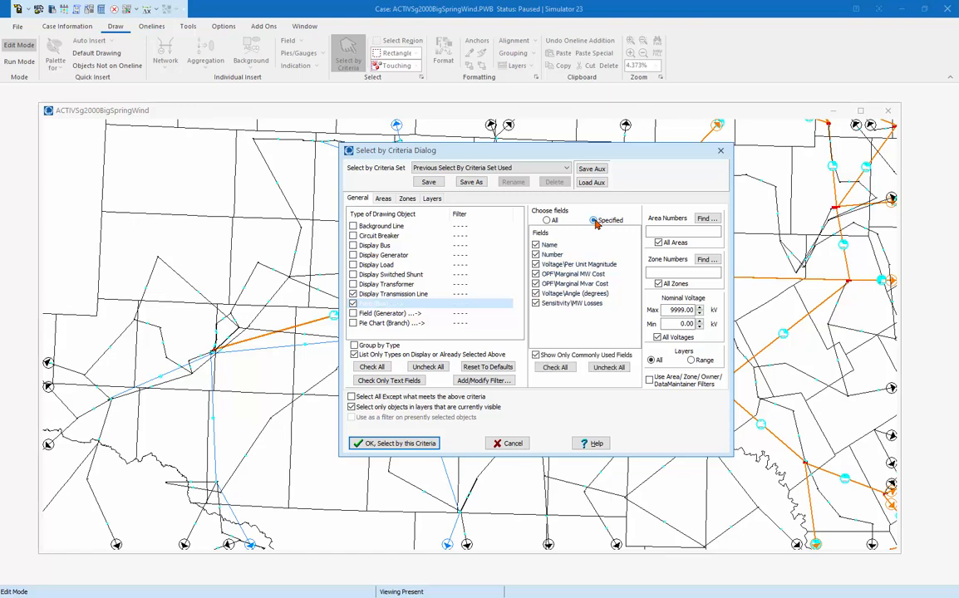
pyautogui.click(536, 264)
pyautogui.click(535, 274)
pyautogui.click(536, 283)
pyautogui.click(536, 293)
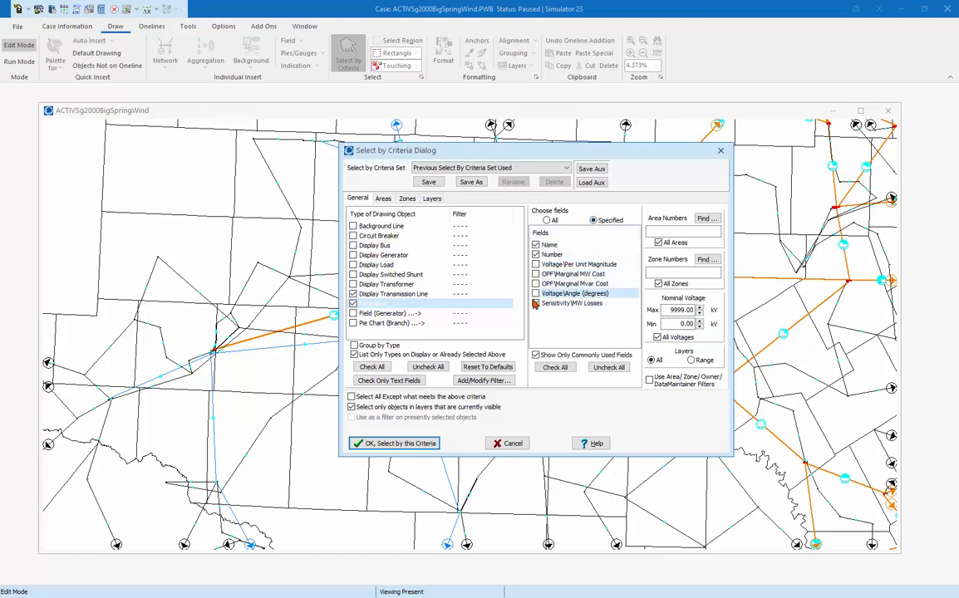
pyautogui.click(536, 303)
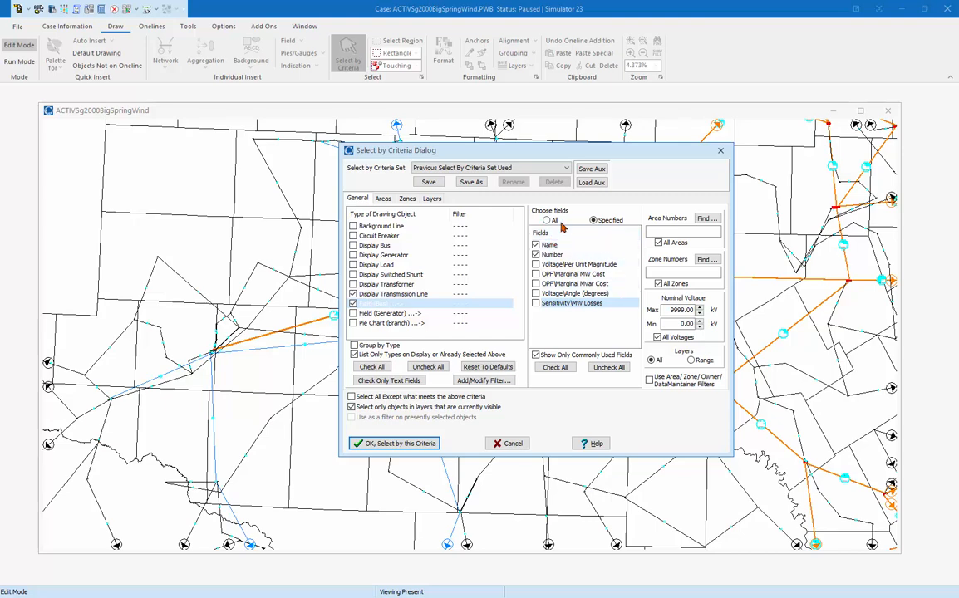
pyautogui.click(352, 303)
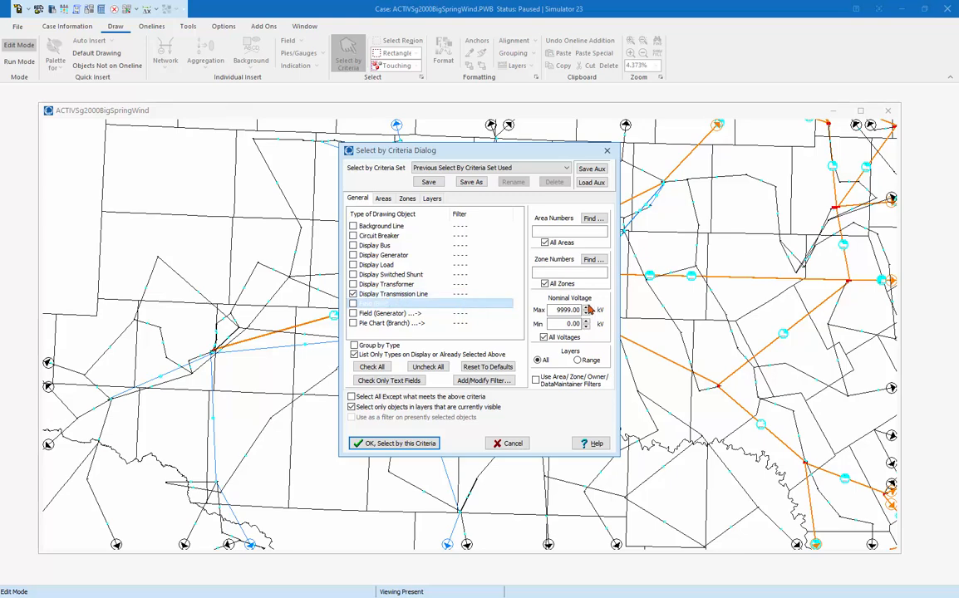
# - Restrict the nominal voltage criteria to a minimum of 500 kV and a maximum of 500 kV
pyautogui.doubleClick(561, 324)
pyautogui.hotkey('shift', 'Tab')
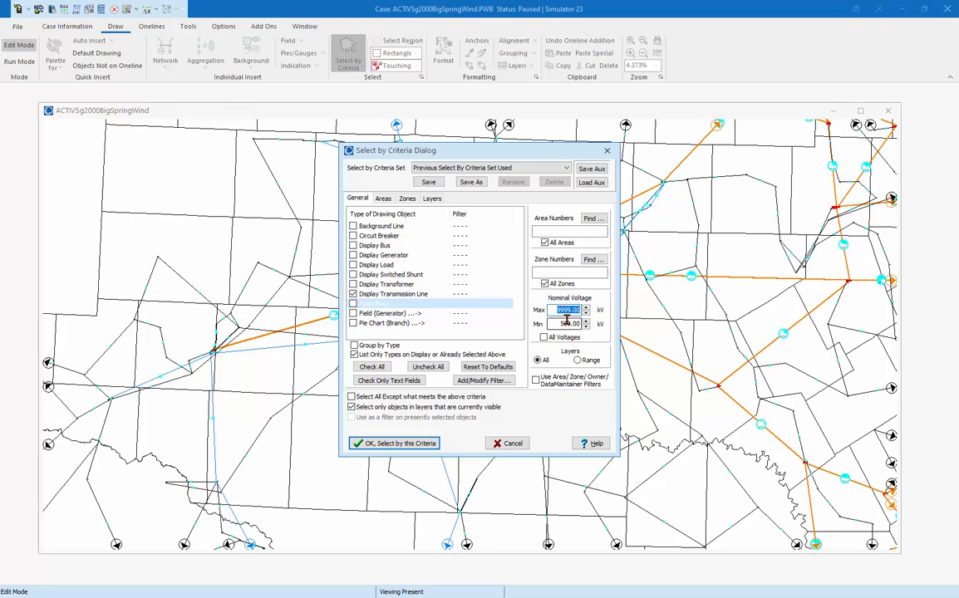
pyautogui.write('500')
pyautogui.press('Tab')
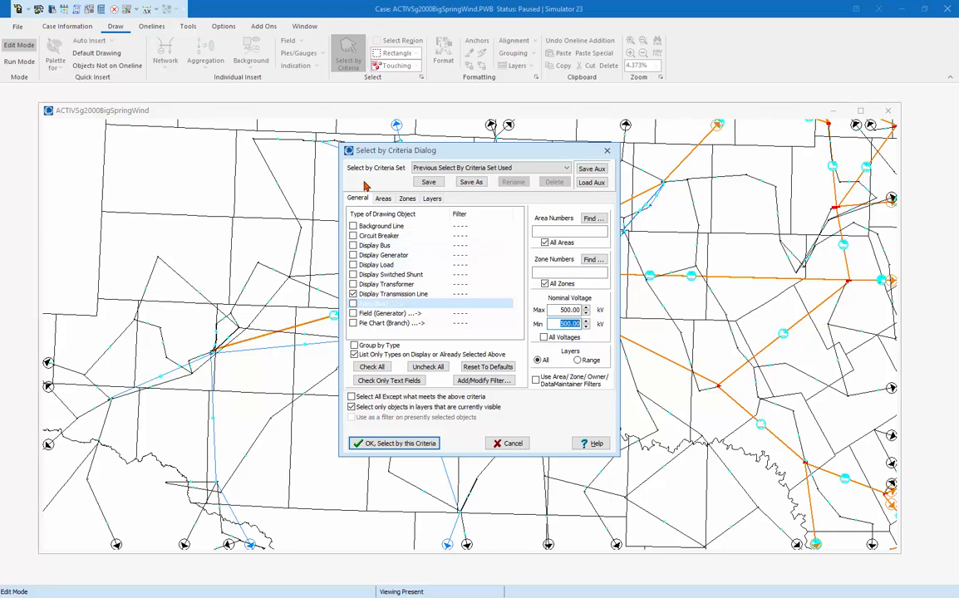
# - Review the area and zone lists available as selection criteria and return to the general criteria
pyautogui.click(553, 232)
pyautogui.click(384, 199)
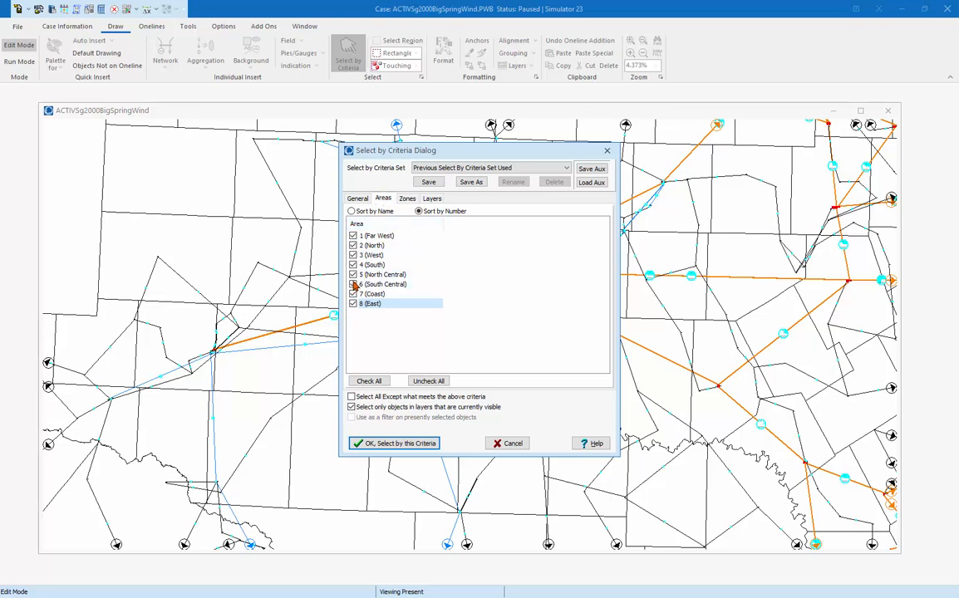
pyautogui.click(407, 198)
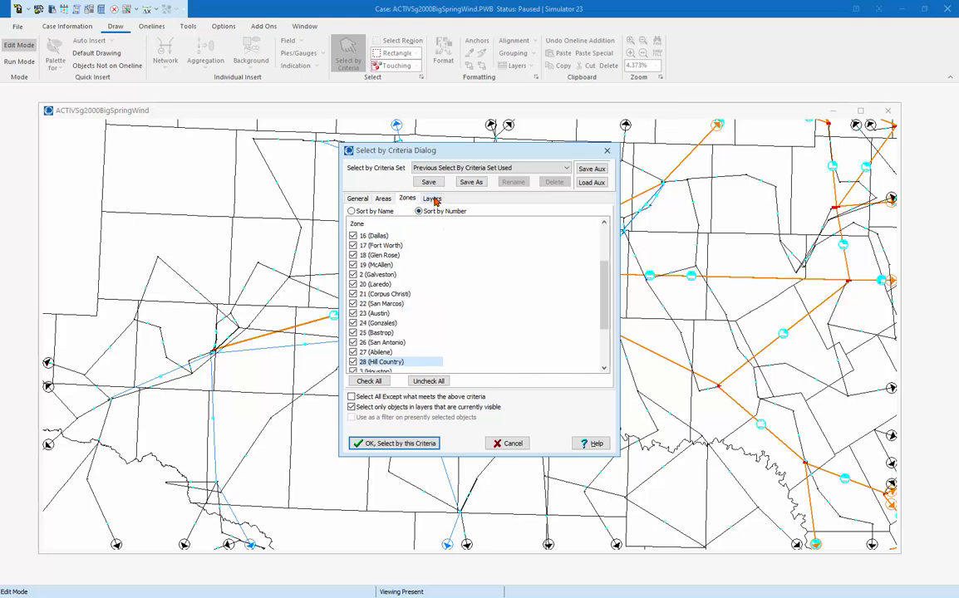
pyautogui.click(360, 198)
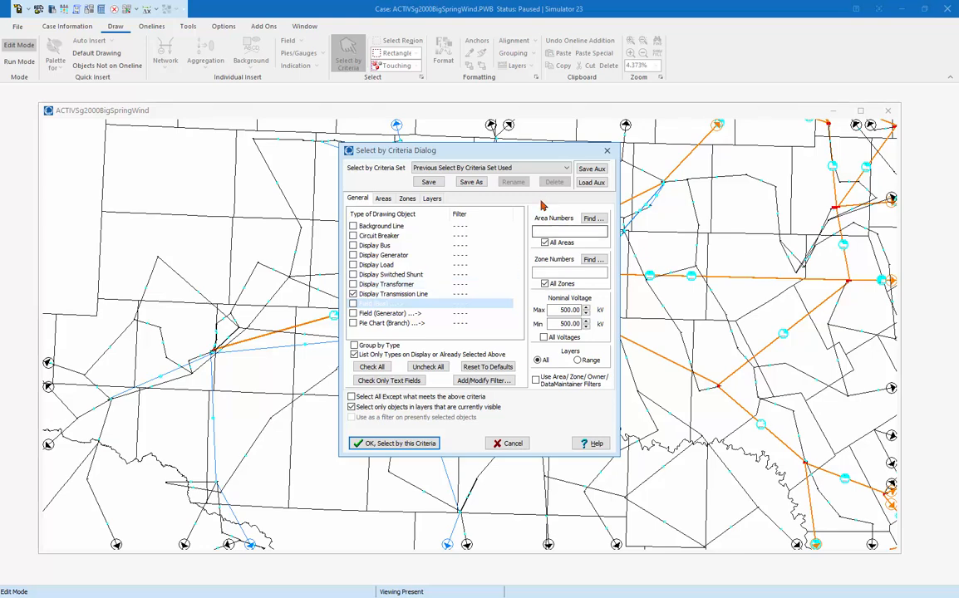
pyautogui.click(543, 336)
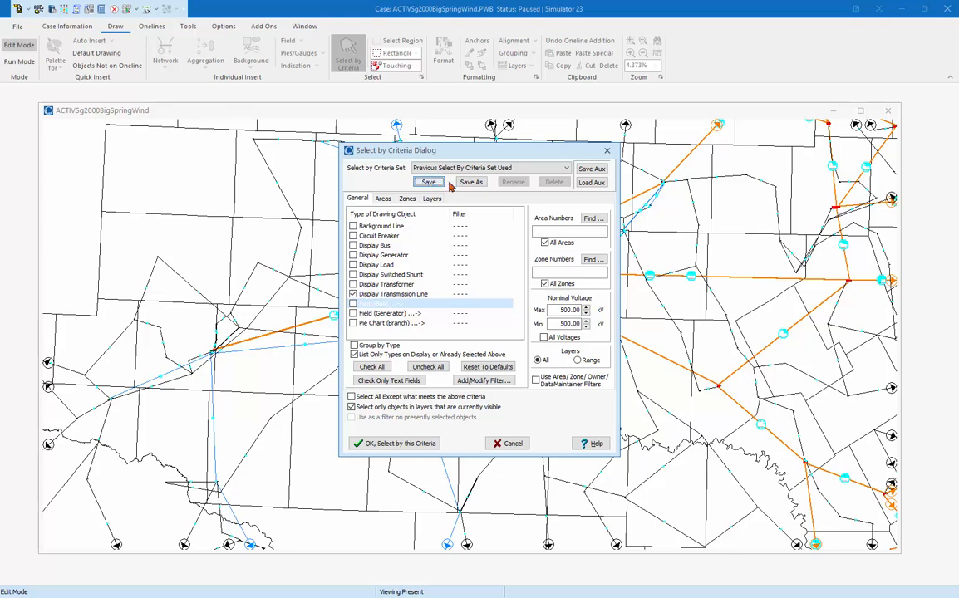
# - Save the criteria as a new Select by Criteria Set named 500 kV Lines
pyautogui.click(477, 186)
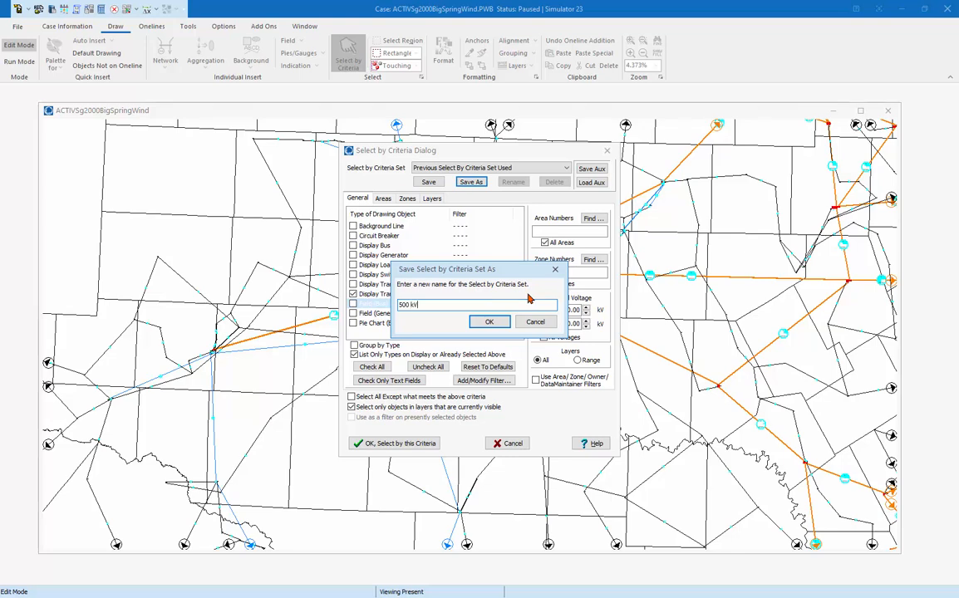
pyautogui.write('500 kV Lines')
pyautogui.click(488, 322)
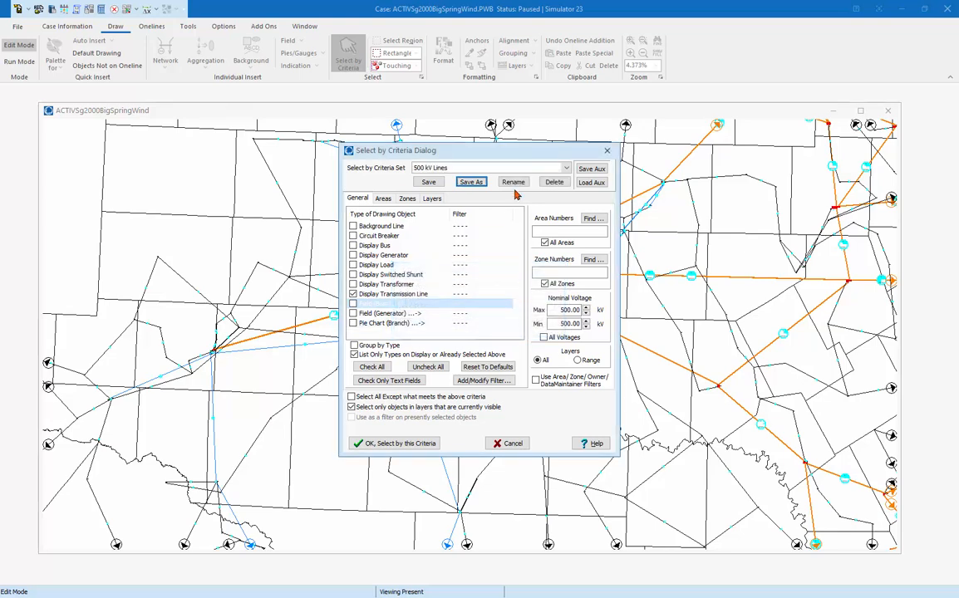
# - Choose the 500 kV Lines criteria set and select the matching objects on the oneline
pyautogui.click(568, 169)
pyautogui.click(568, 168)
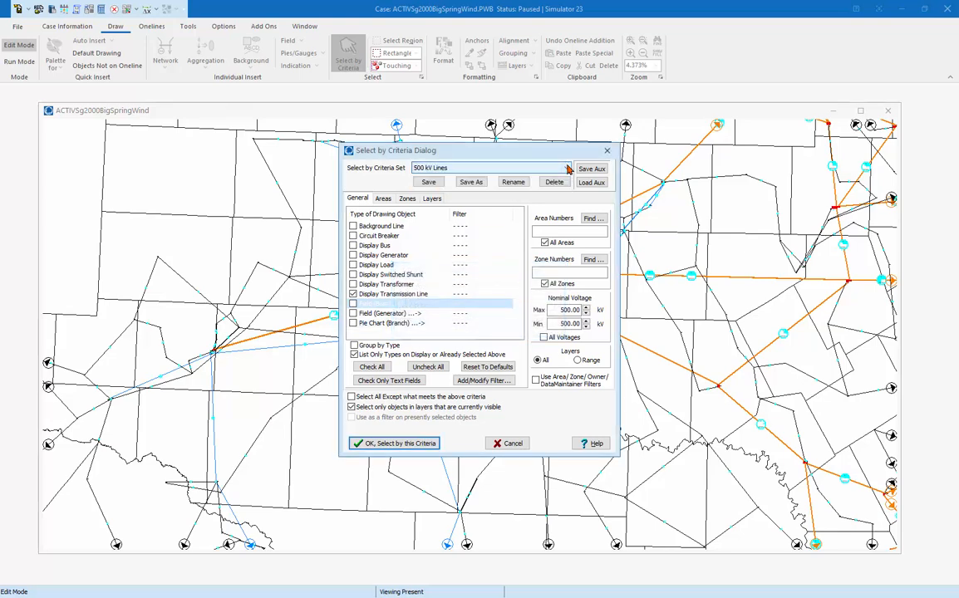
pyautogui.click(569, 168)
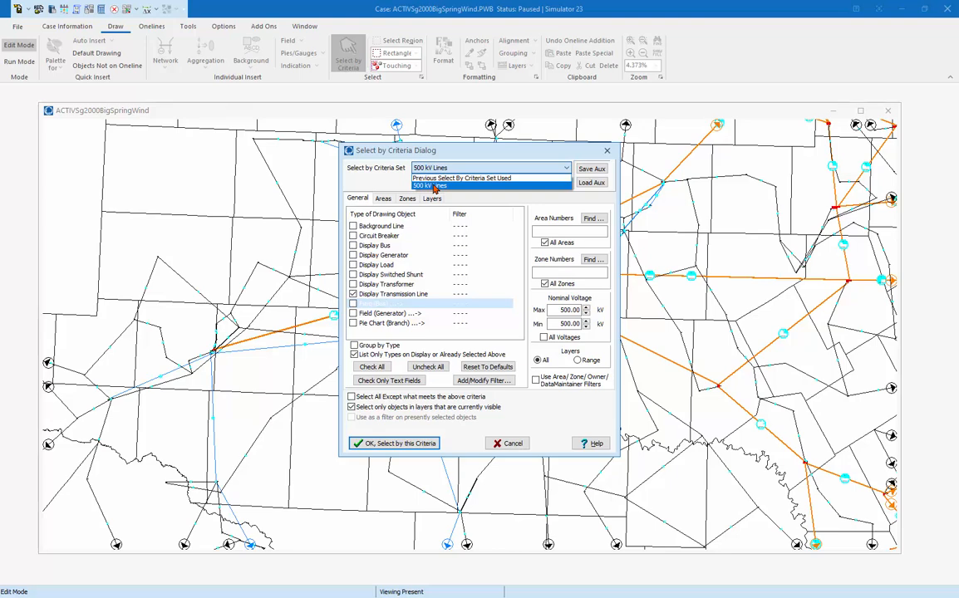
pyautogui.click(442, 186)
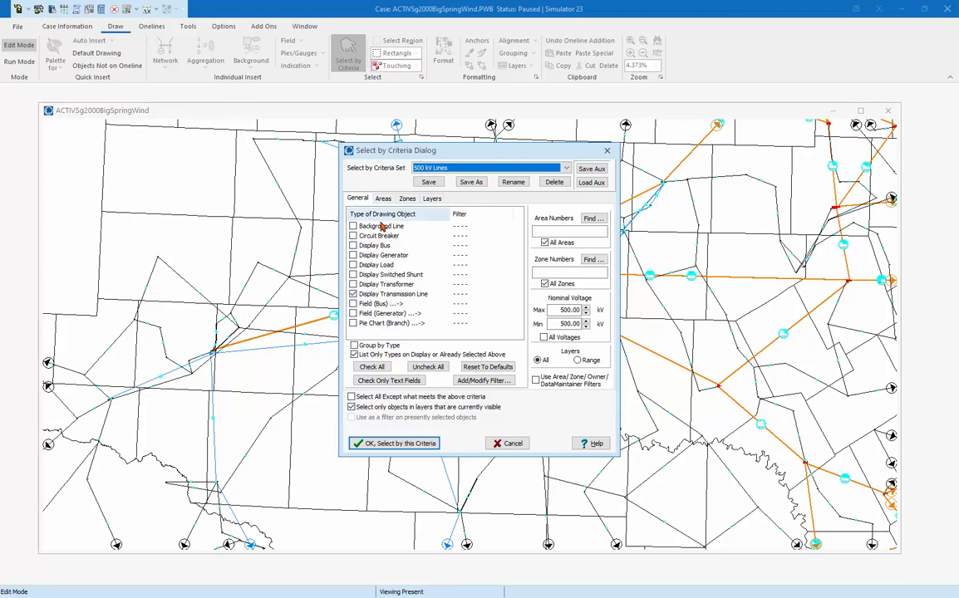
pyautogui.click(376, 446)
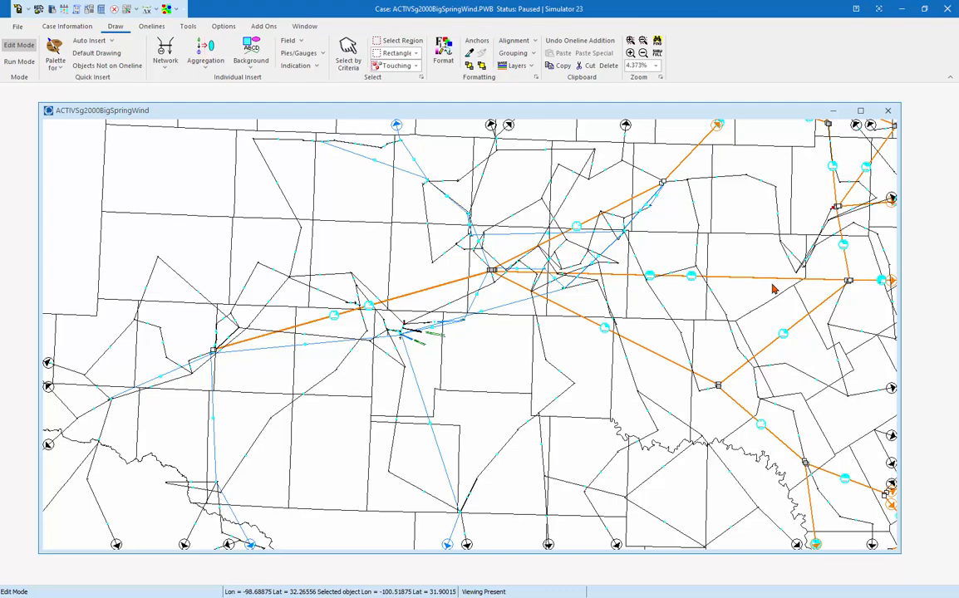
# - Examine the selected 500 kV lines across the eastern part of the oneline
pyautogui.scroll(-5, 772, 289)
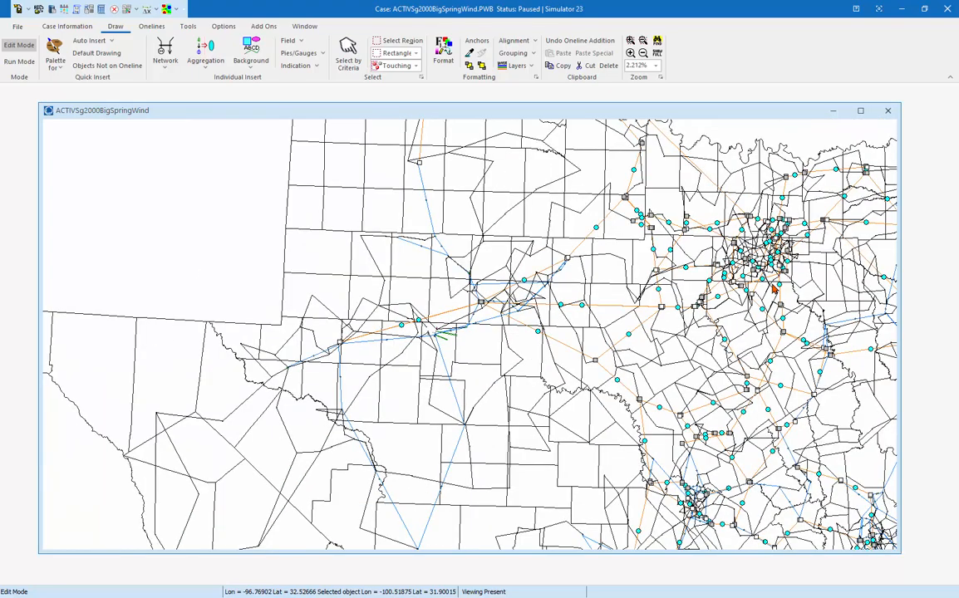
pyautogui.press('Right')
pyautogui.press('Right')
pyautogui.press('Right')
pyautogui.press('Right')
pyautogui.press('Right')
pyautogui.press('Right')
pyautogui.press('Right')
pyautogui.press('Right')
pyautogui.press('Right')
pyautogui.press('Right')
pyautogui.press('Down')
pyautogui.press('Down')
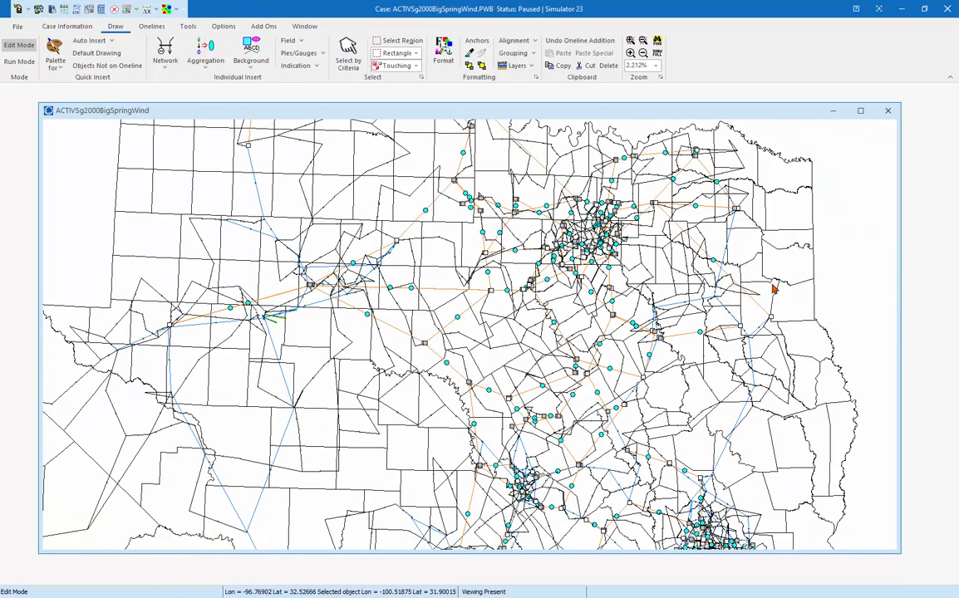
pyautogui.scroll(6, 773, 289)
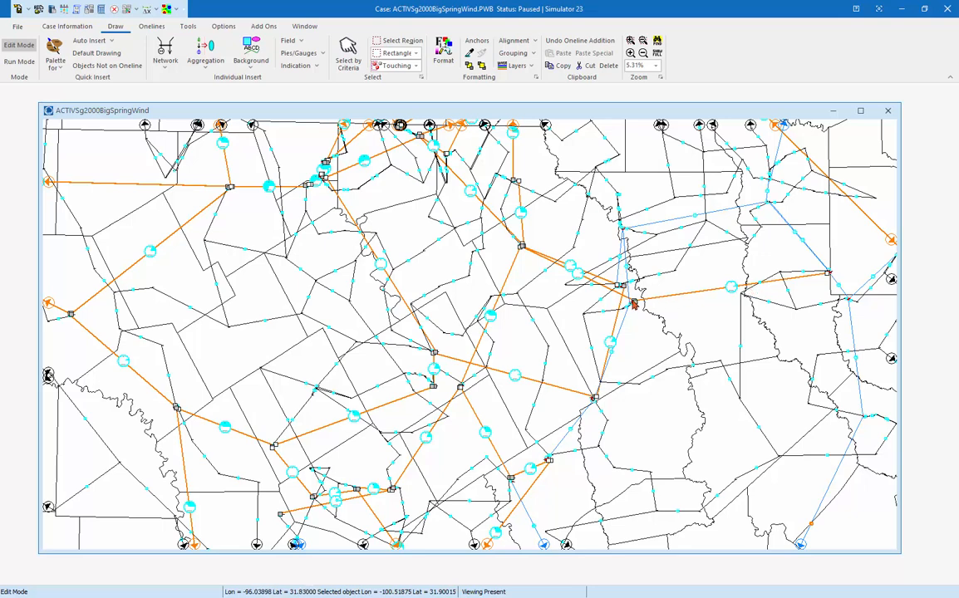
pyautogui.hotkey('alt', 'Tab')
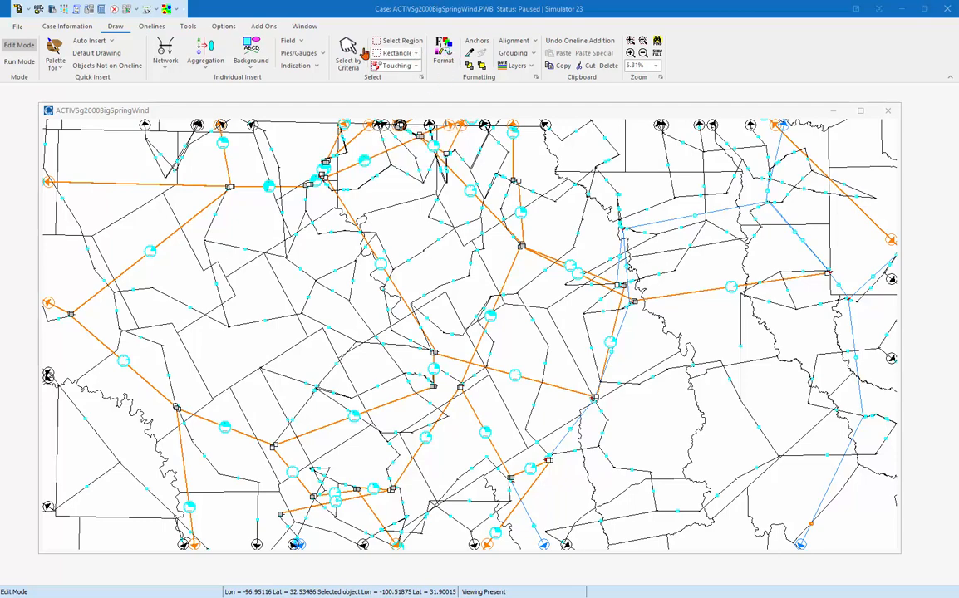
# - Start formatting the selected 500 kV lines together and set their line color to bright green
pyautogui.click(444, 53)
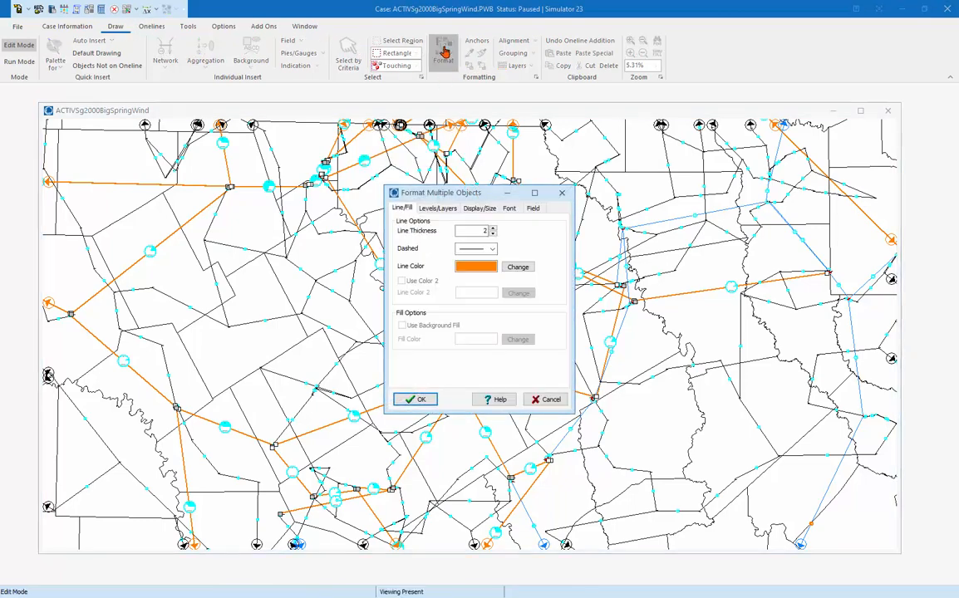
pyautogui.click(479, 269)
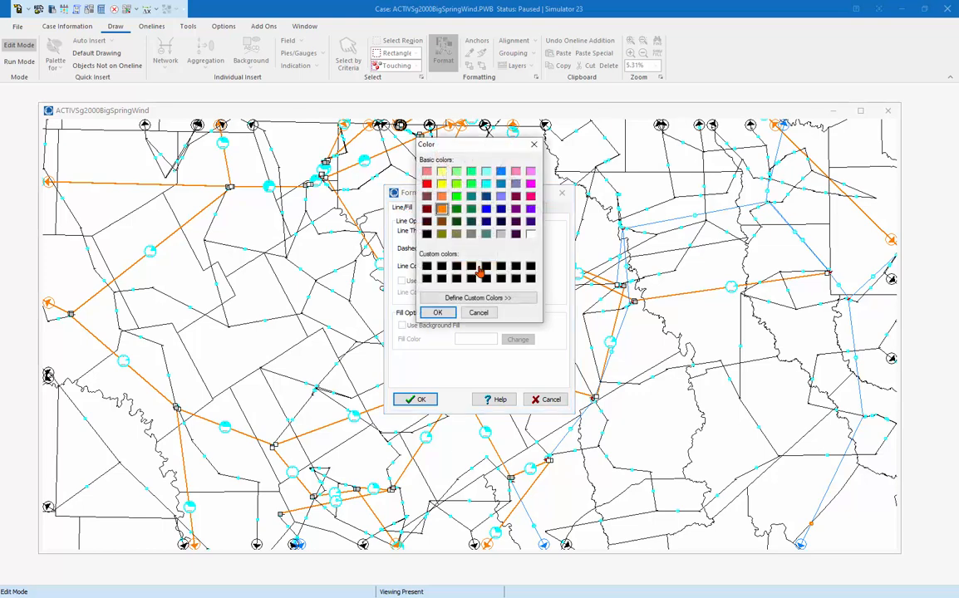
pyautogui.click(455, 197)
pyautogui.click(433, 314)
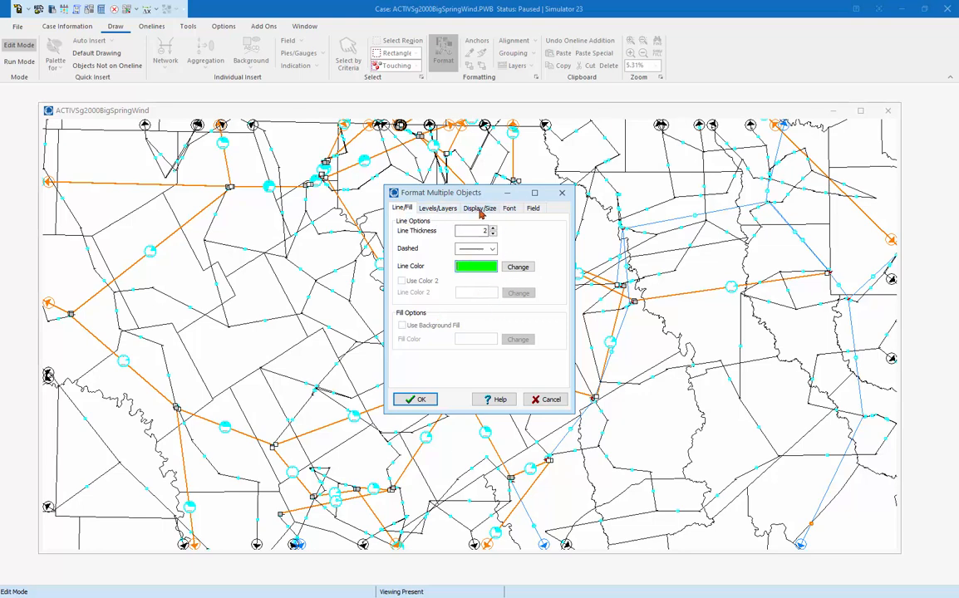
# - Review the Levels/Layers, Display/Size, Font and Field formatting options for the selected lines
pyautogui.click(436, 208)
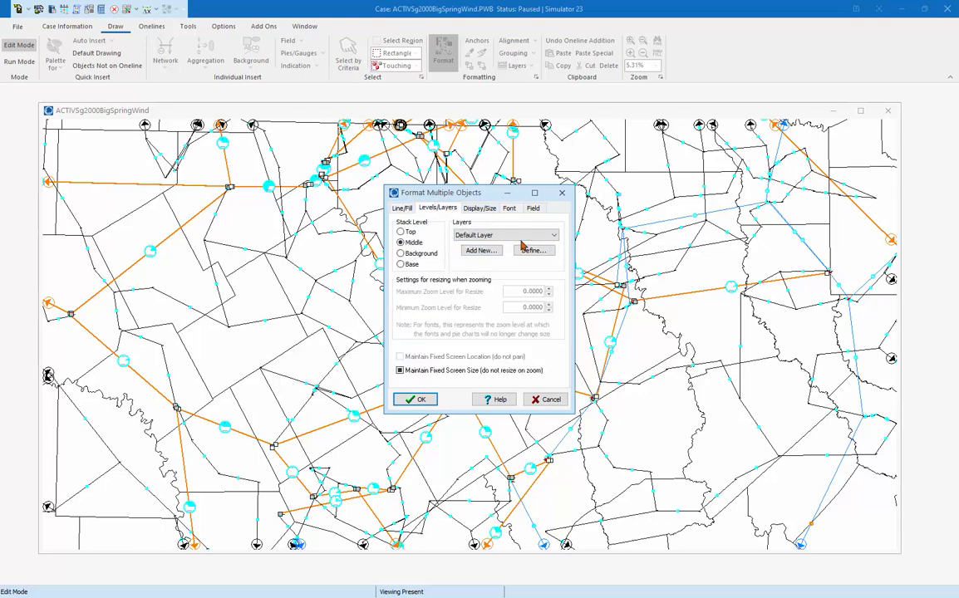
pyautogui.click(477, 208)
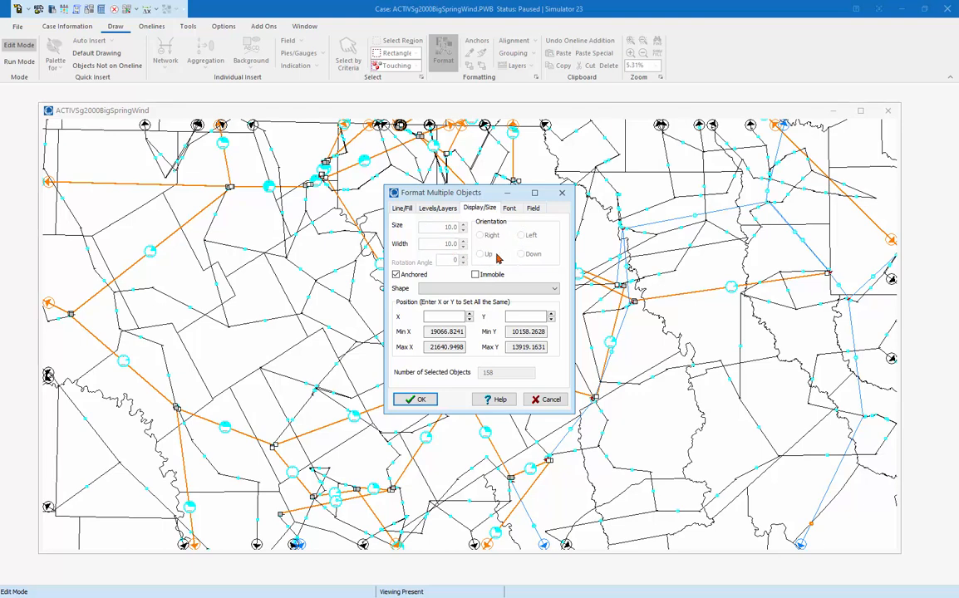
pyautogui.click(509, 209)
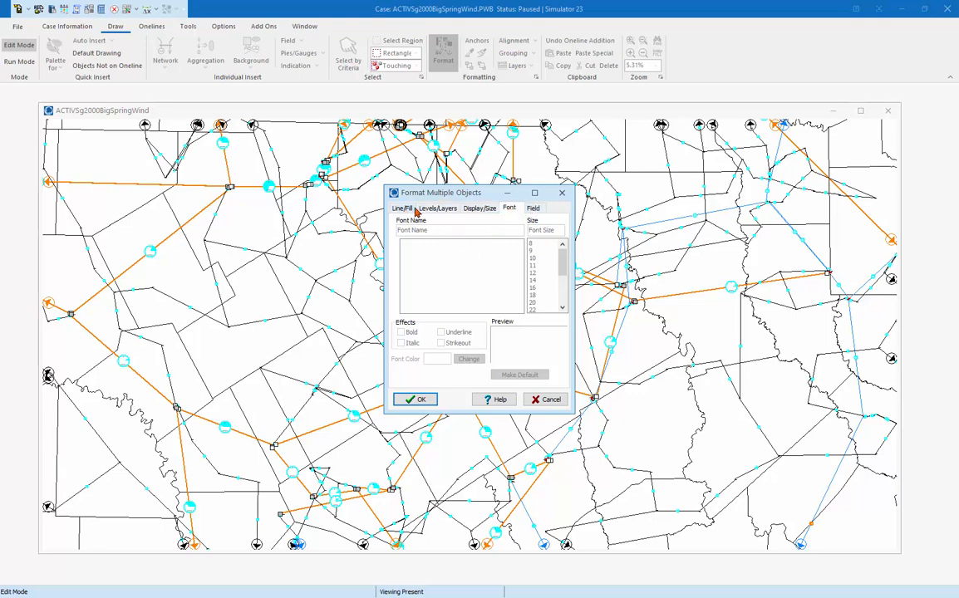
pyautogui.click(535, 208)
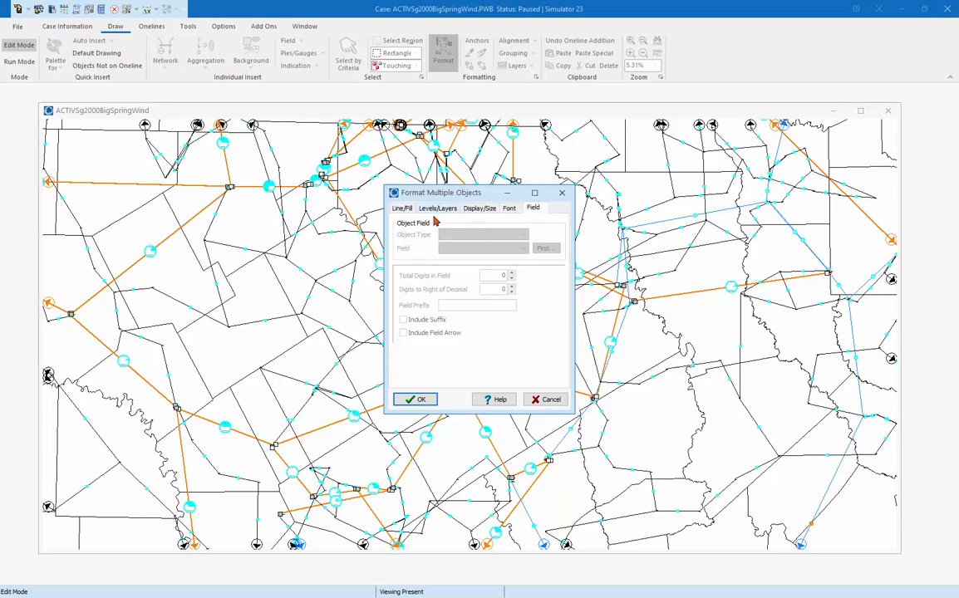
# - Increase the line thickness of the selected 500 kV lines and apply the formatting
pyautogui.click(407, 211)
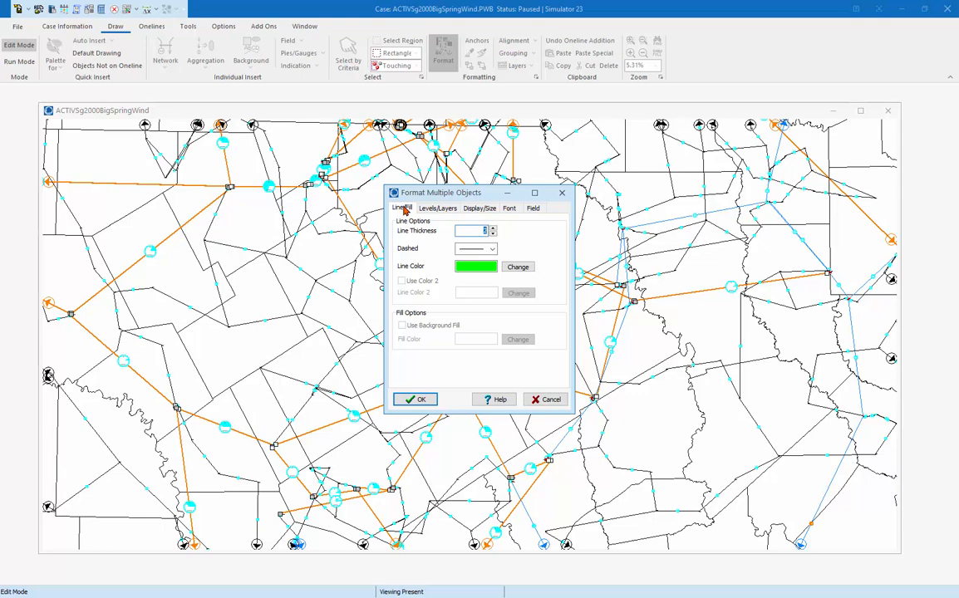
pyautogui.click(493, 228)
pyautogui.click(492, 229)
pyautogui.click(411, 400)
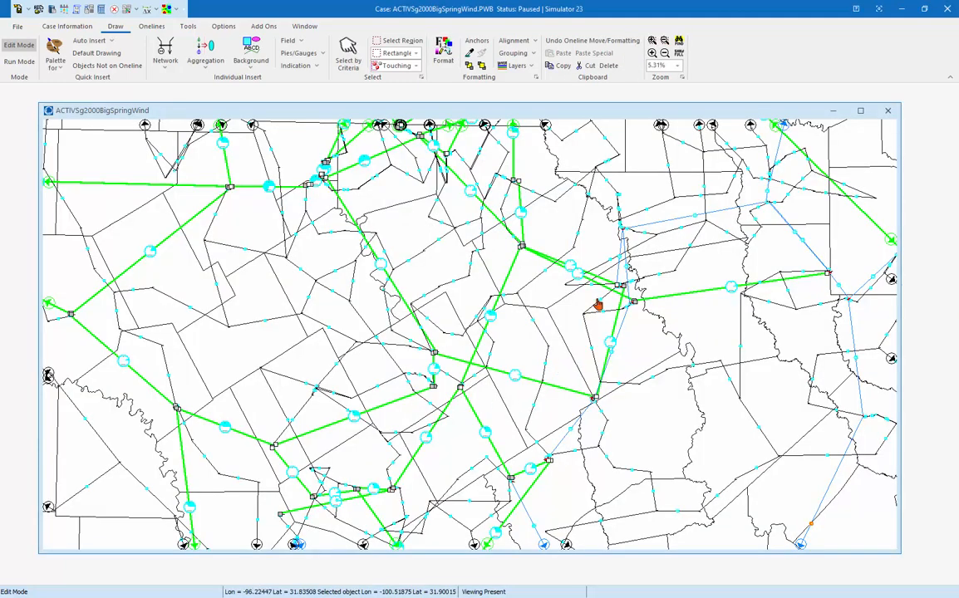
# - Clear the selection of the formatted 500 kV lines on the oneline
pyautogui.rightClick(672, 301)
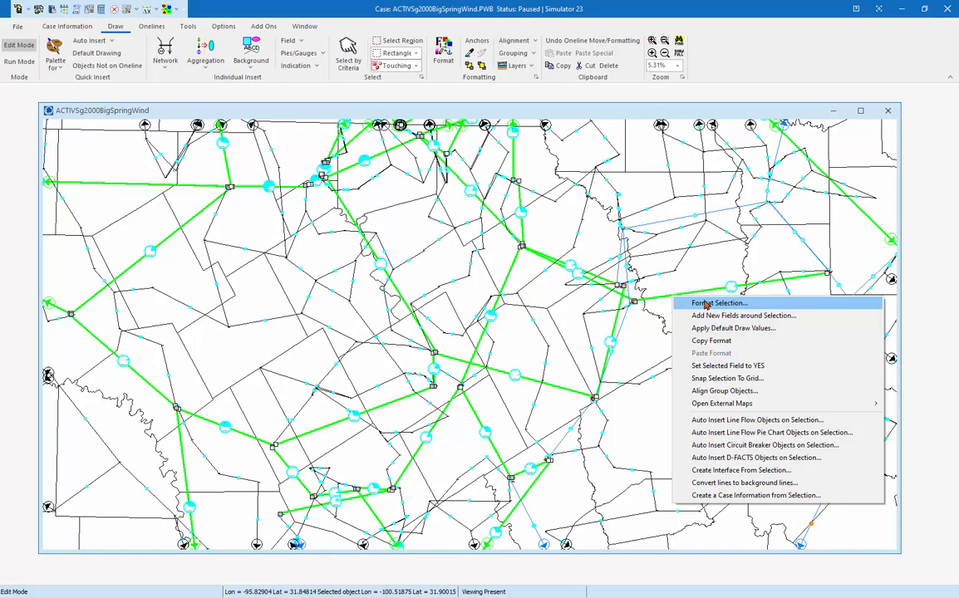
pyautogui.press('Escape')
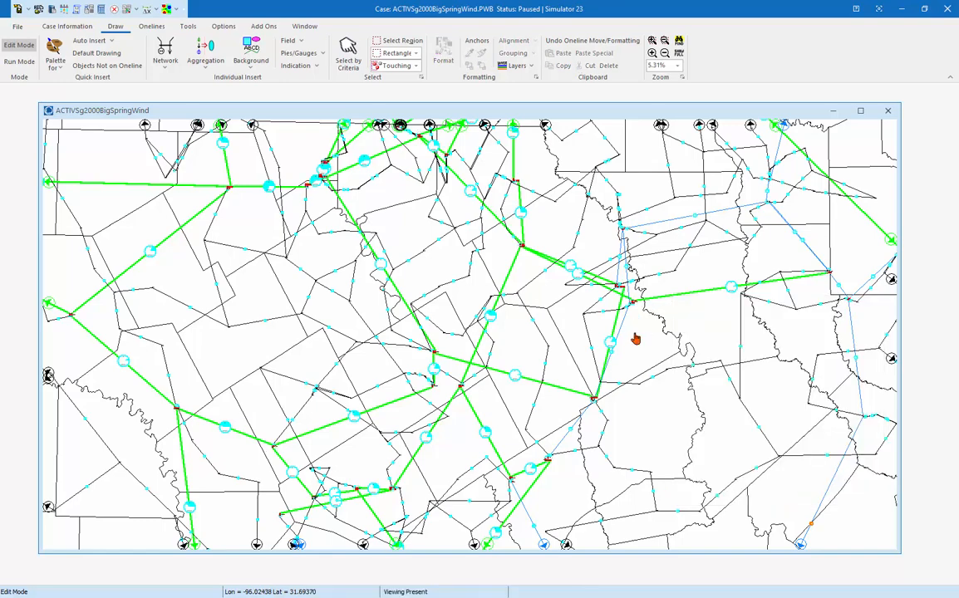
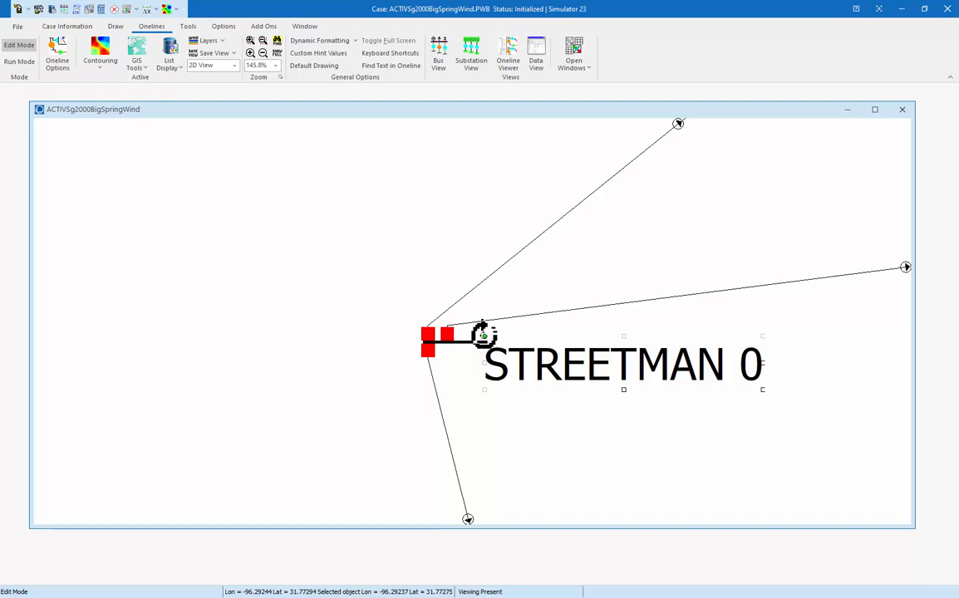
# - Rotate the STREETMAN 0 label slightly clockwise, and format it back to horizontal with a smaller font size
pyautogui.moveTo(484, 333); pyautogui.dragTo(585, 352)
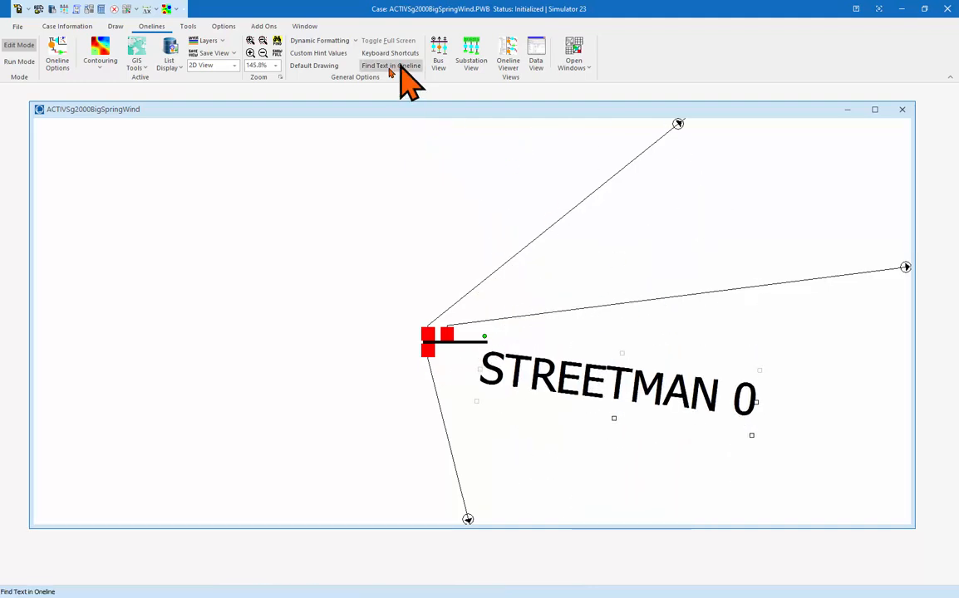
pyautogui.click(115, 25)
pyautogui.click(449, 57)
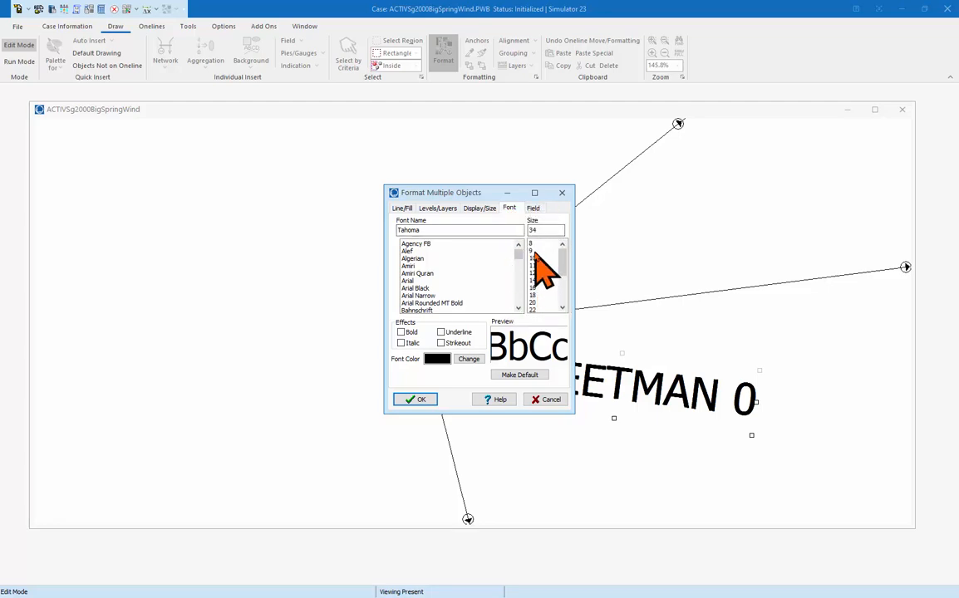
pyautogui.click(478, 208)
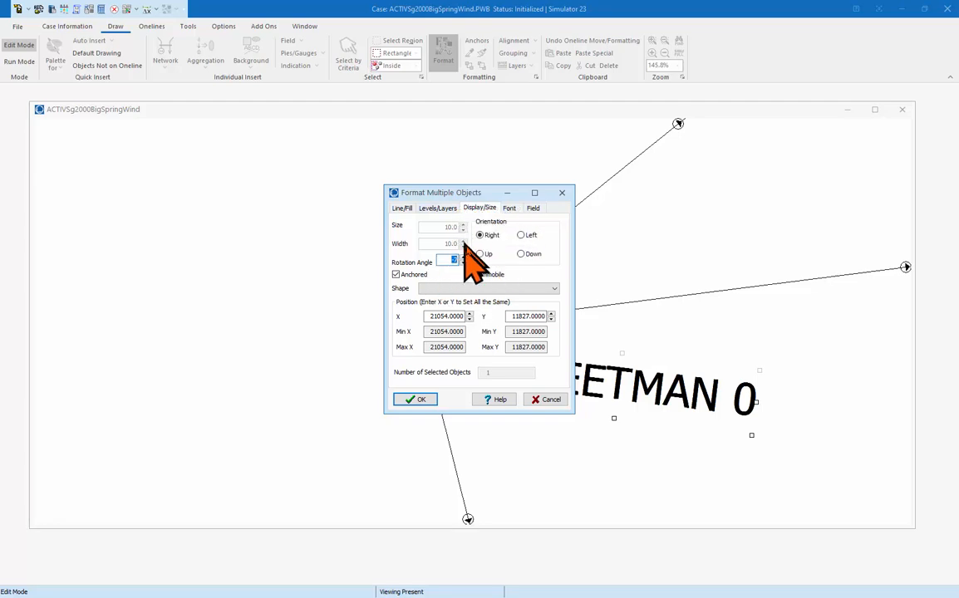
pyautogui.doubleClick(449, 260)
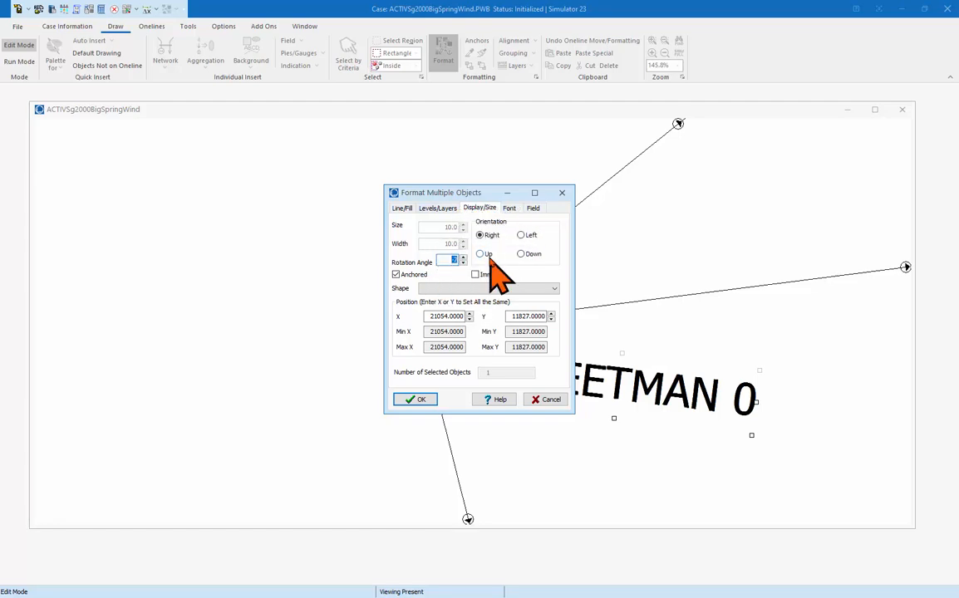
pyautogui.click(415, 399)
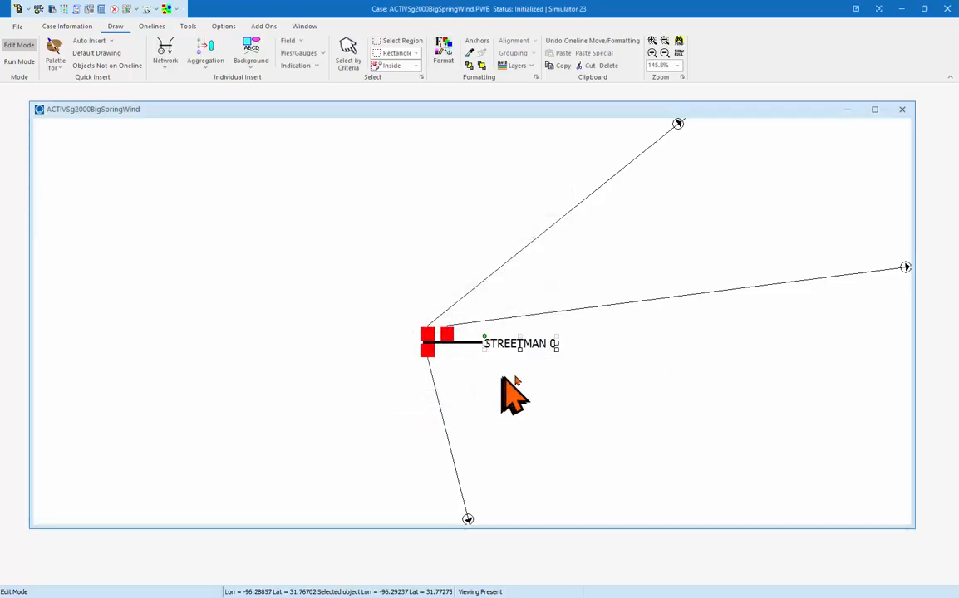
pyautogui.click(542, 387)
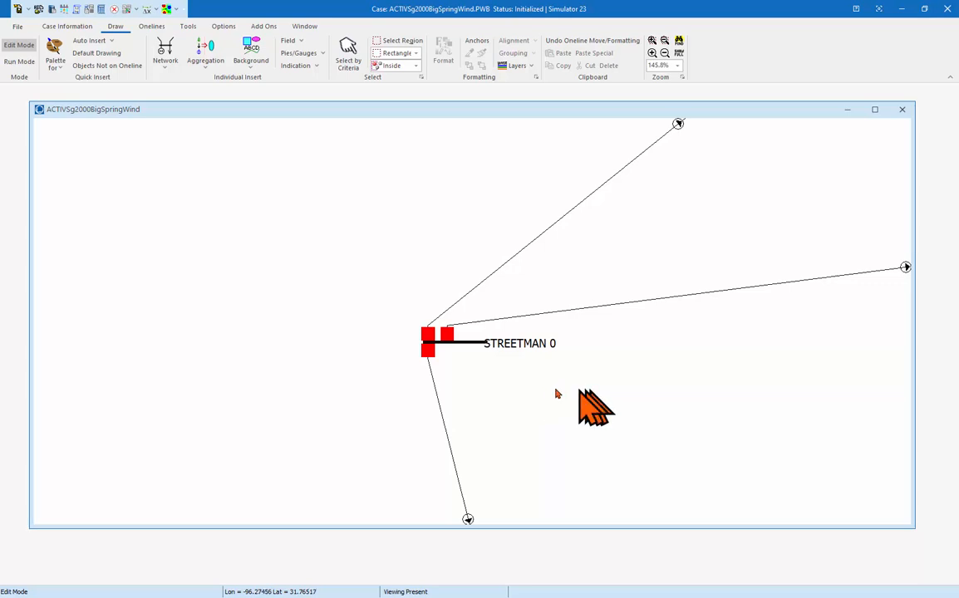
# - Review the layer visibility options available for the oneline
pyautogui.click(151, 26)
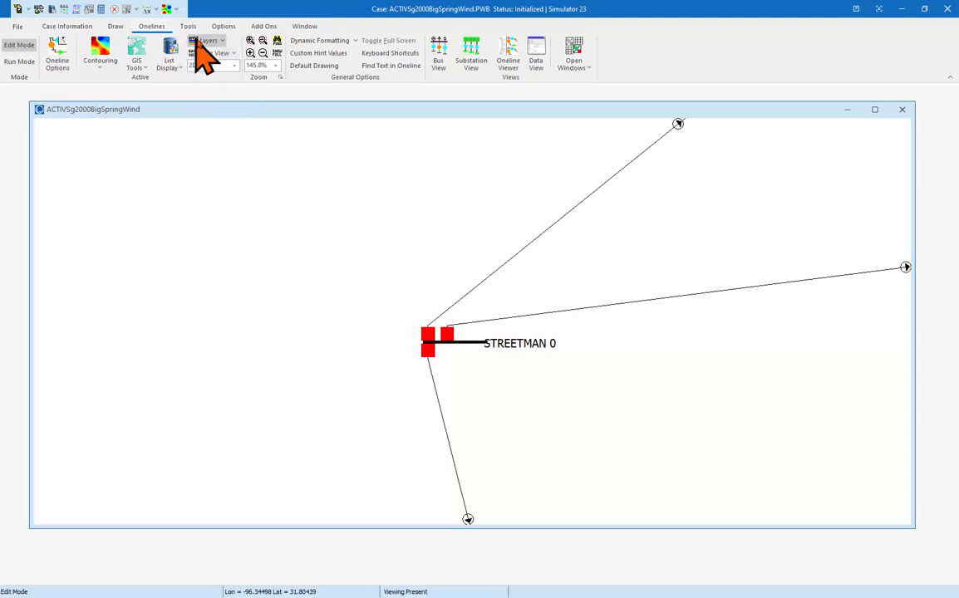
pyautogui.click(221, 42)
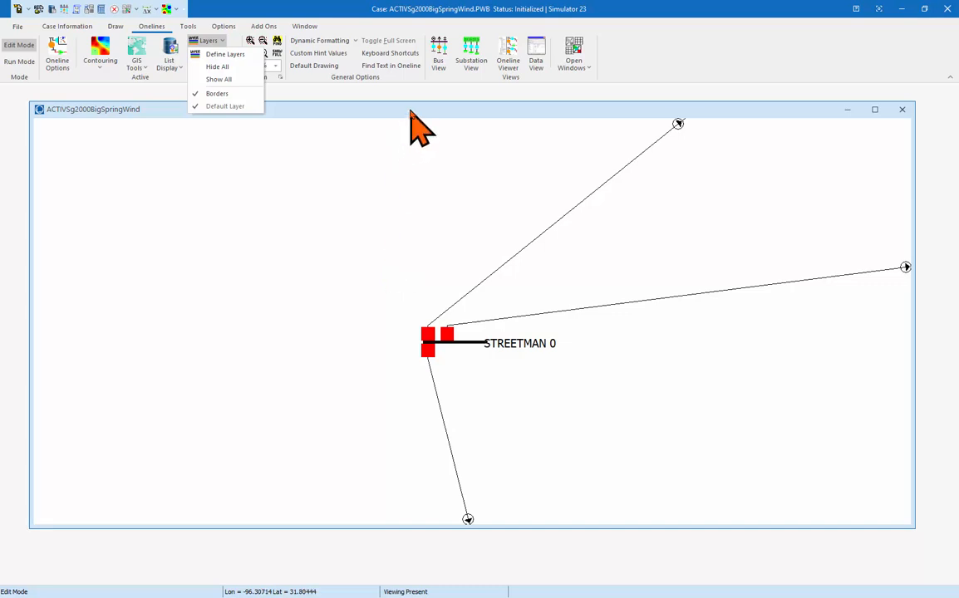
pyautogui.click(391, 176)
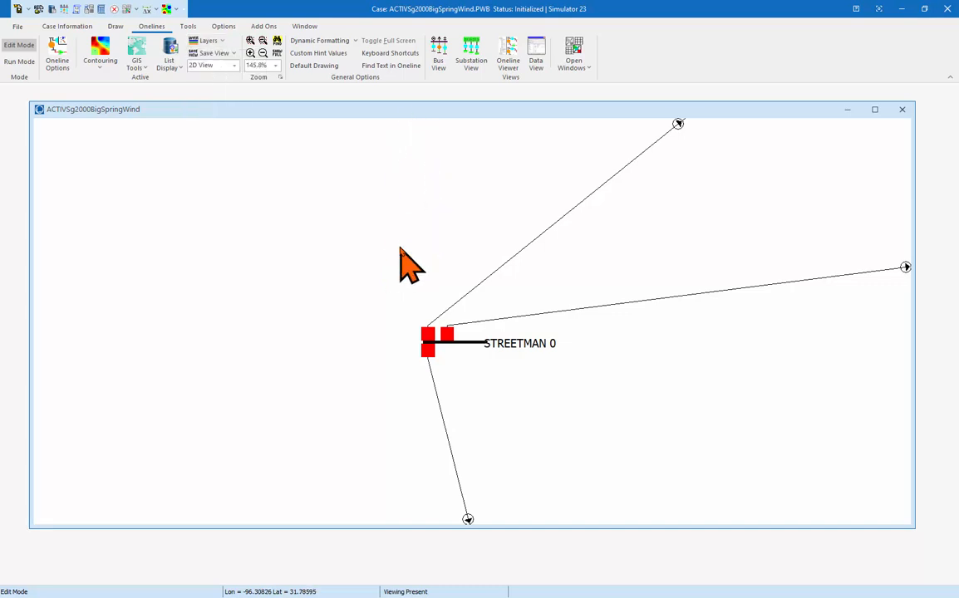
# - Hide the Borders layer on the full Texas oneline and show it again
pyautogui.scroll(-3, 400, 251)
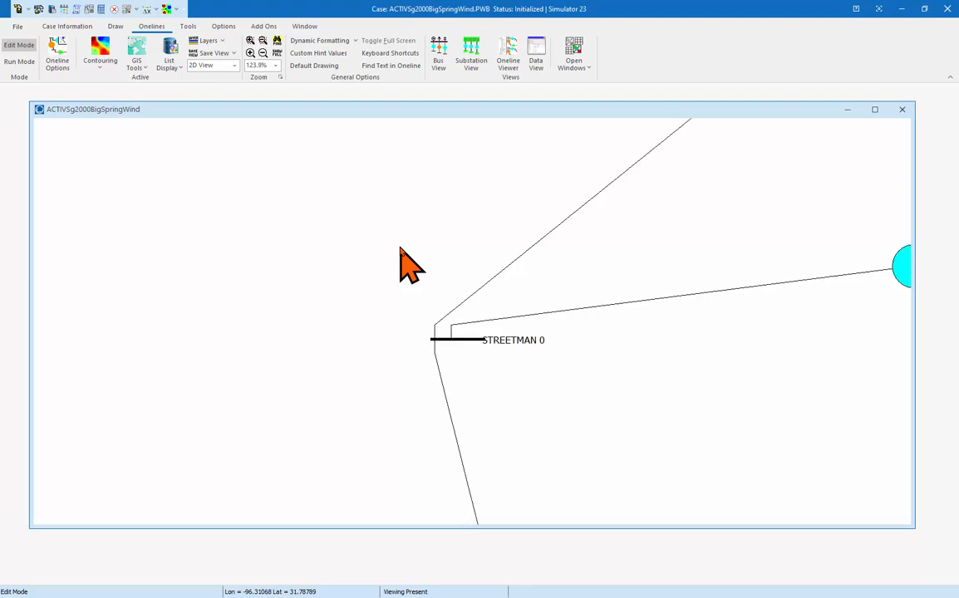
pyautogui.scroll(-5, 400, 249)
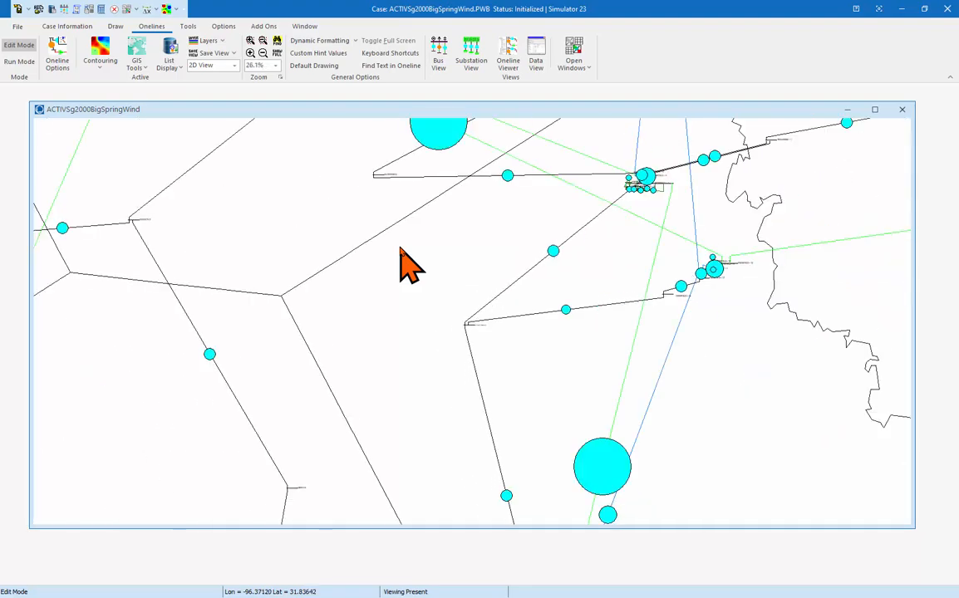
pyautogui.scroll(-4, 399, 249)
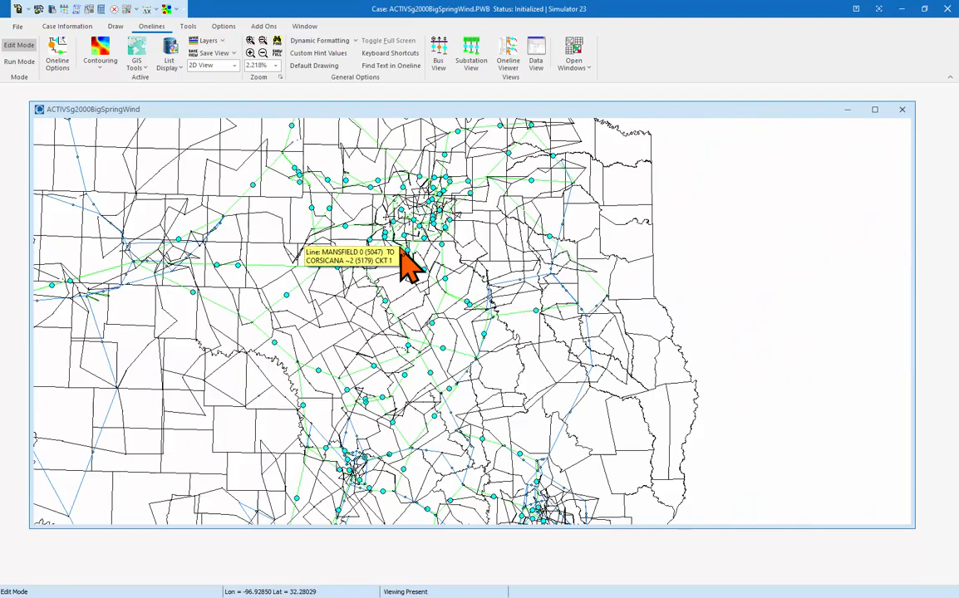
pyautogui.scroll(-1, 399, 249)
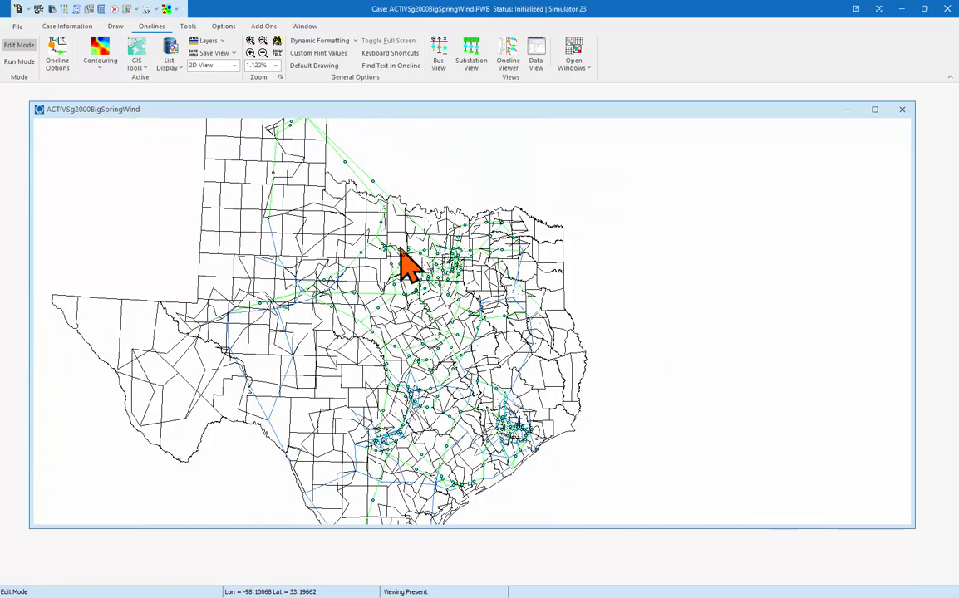
pyautogui.scroll(-2, 399, 249)
pyautogui.press('Down')
pyautogui.press('Left')
pyautogui.press('Left')
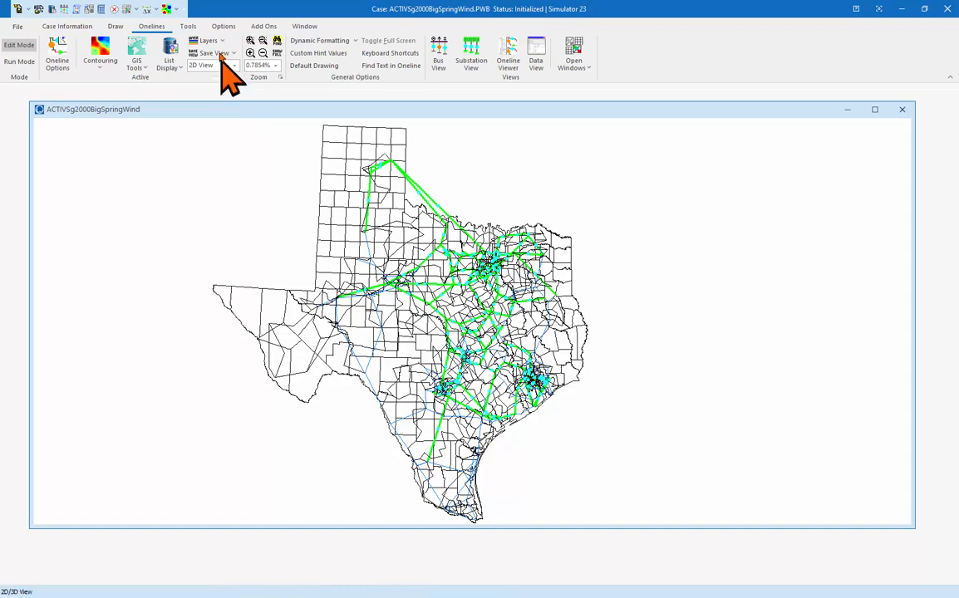
pyautogui.click(214, 42)
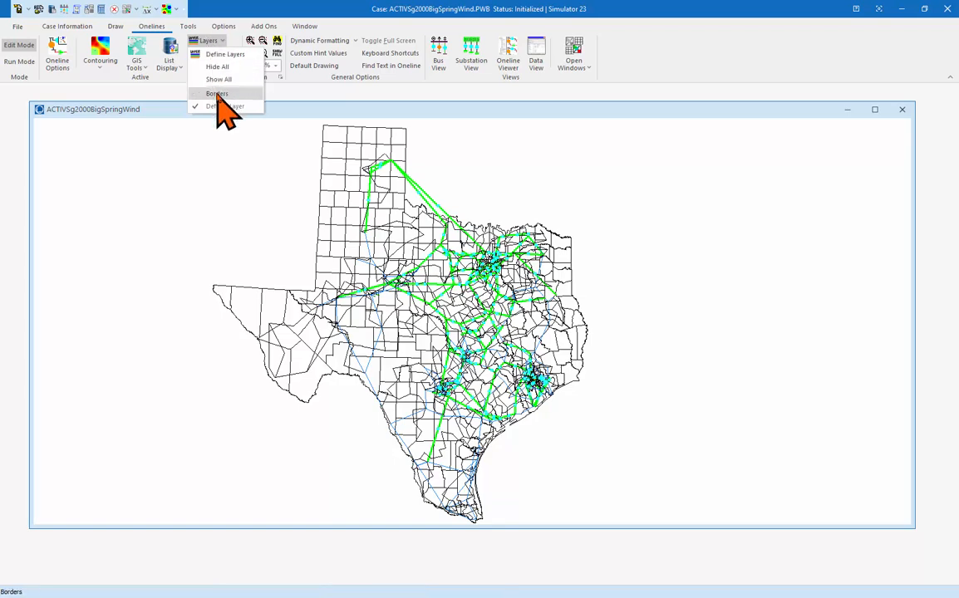
pyautogui.click(216, 94)
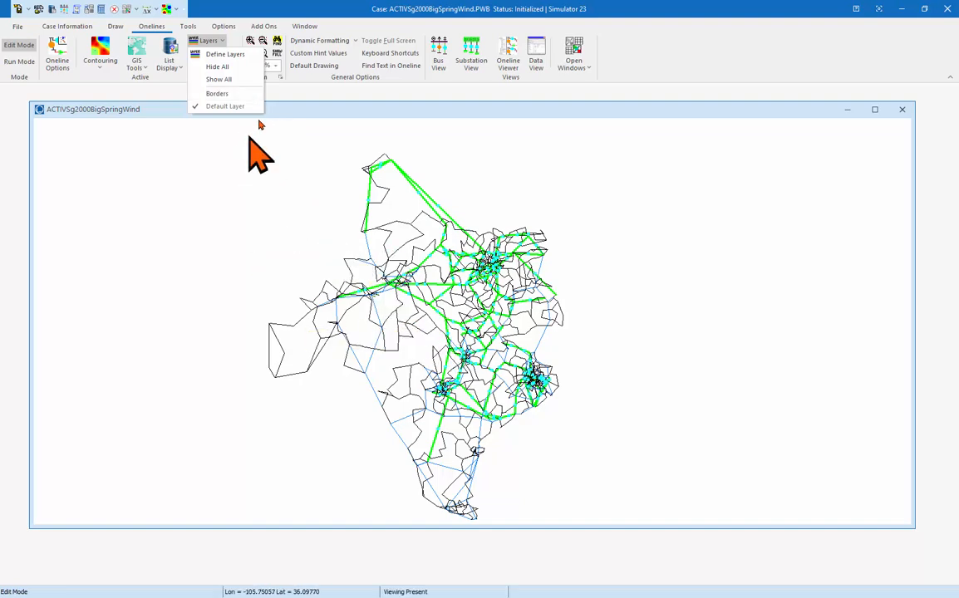
pyautogui.click(218, 93)
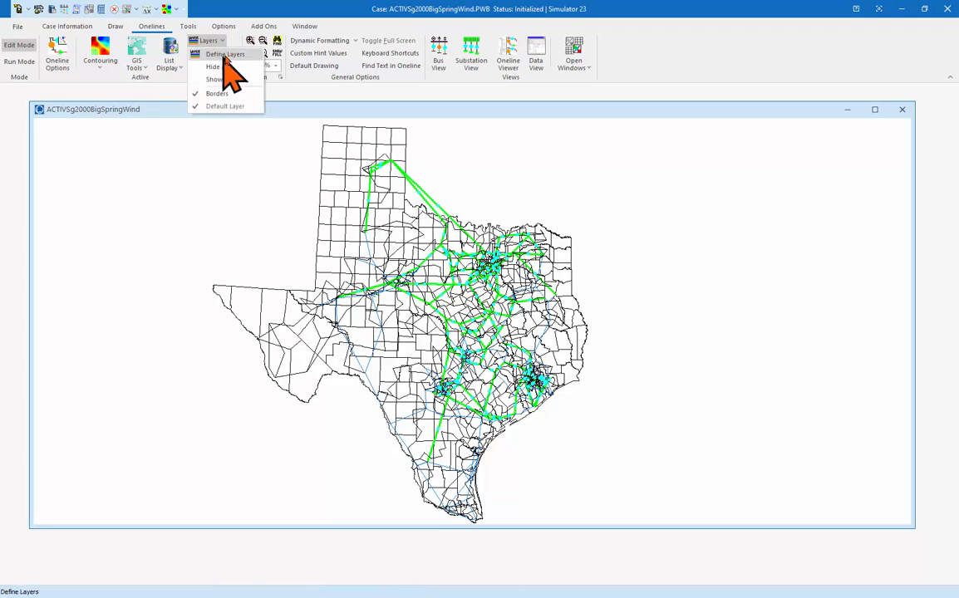
# - Bring up the screen layer definitions, enlarge the table text and narrow the Layer Name and Shown columns so all columns fit
pyautogui.click(232, 55)
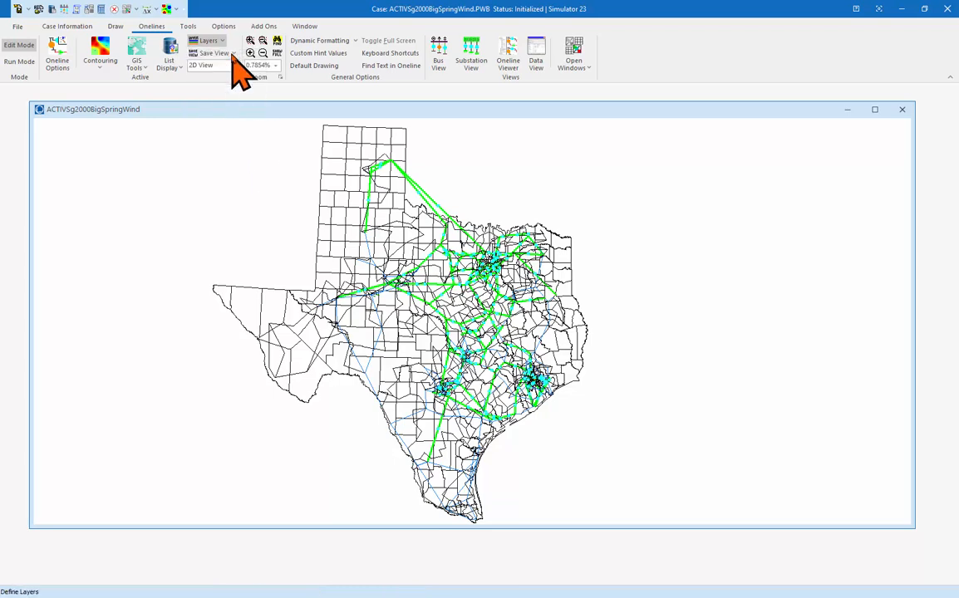
pyautogui.moveTo(374, 123); pyautogui.dragTo(453, 201)
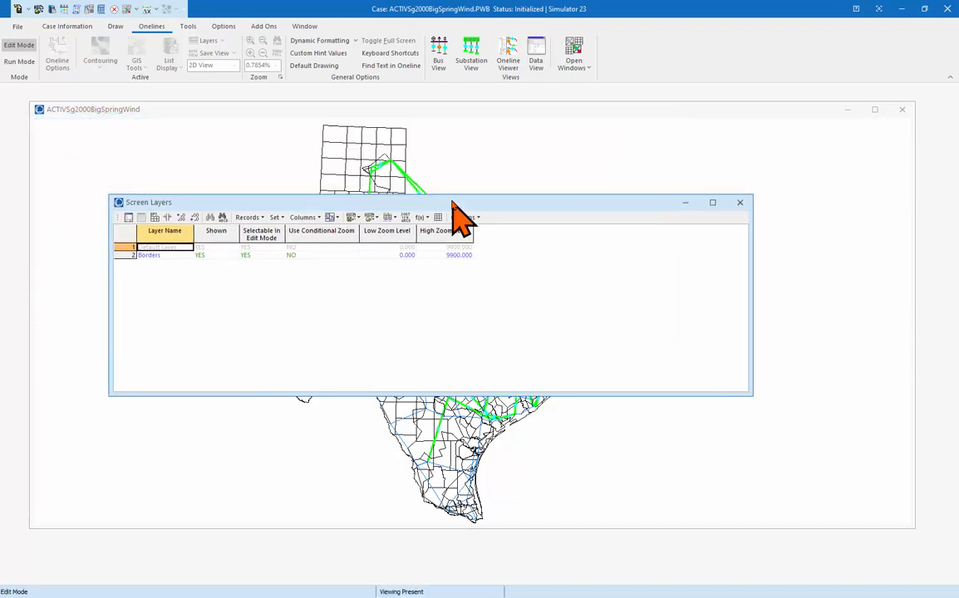
pyautogui.scroll(7, 453, 201)
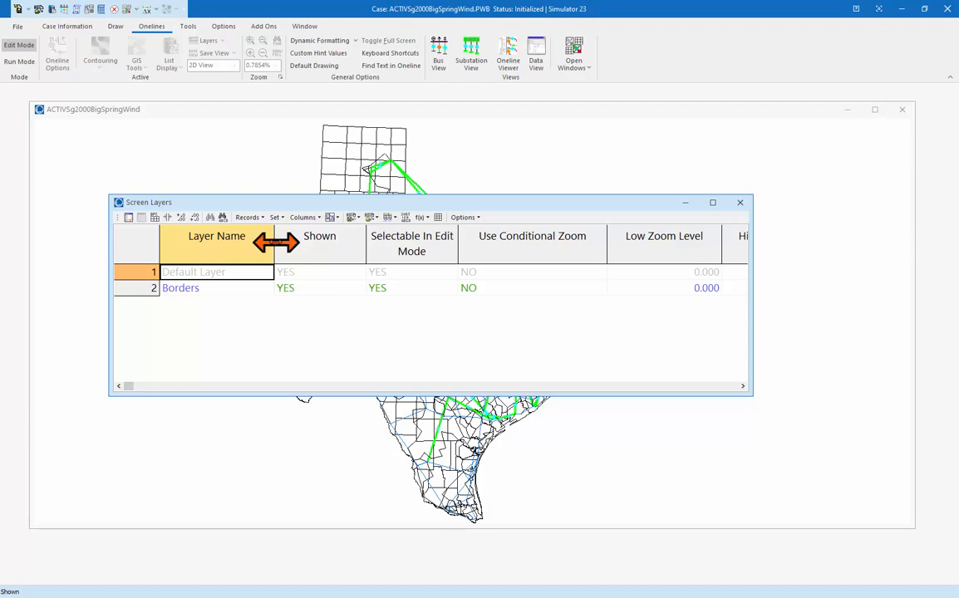
pyautogui.moveTo(275, 242); pyautogui.dragTo(224, 242)
pyautogui.moveTo(316, 243); pyautogui.dragTo(260, 243)
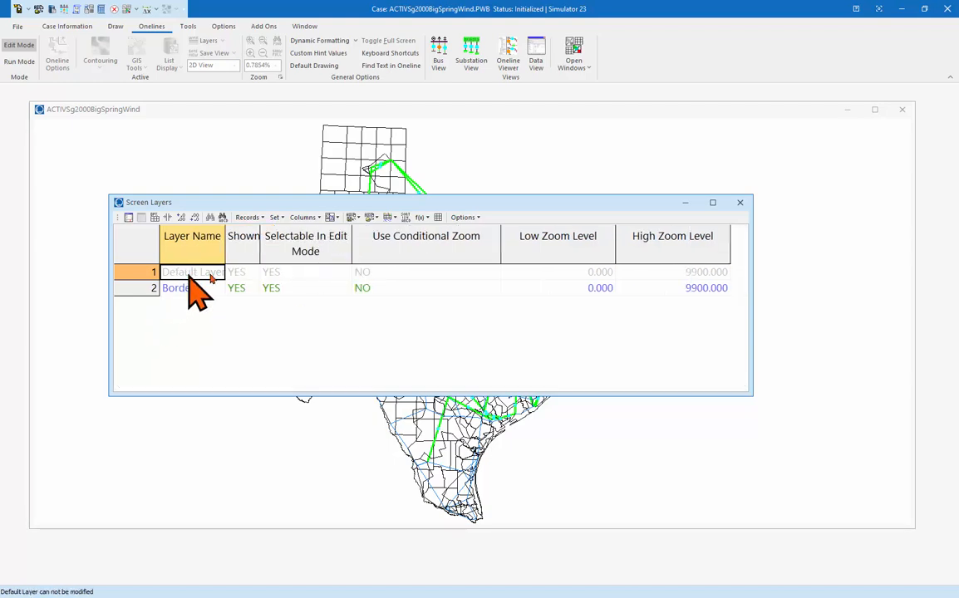
pyautogui.moveTo(225, 249); pyautogui.dragTo(236, 249)
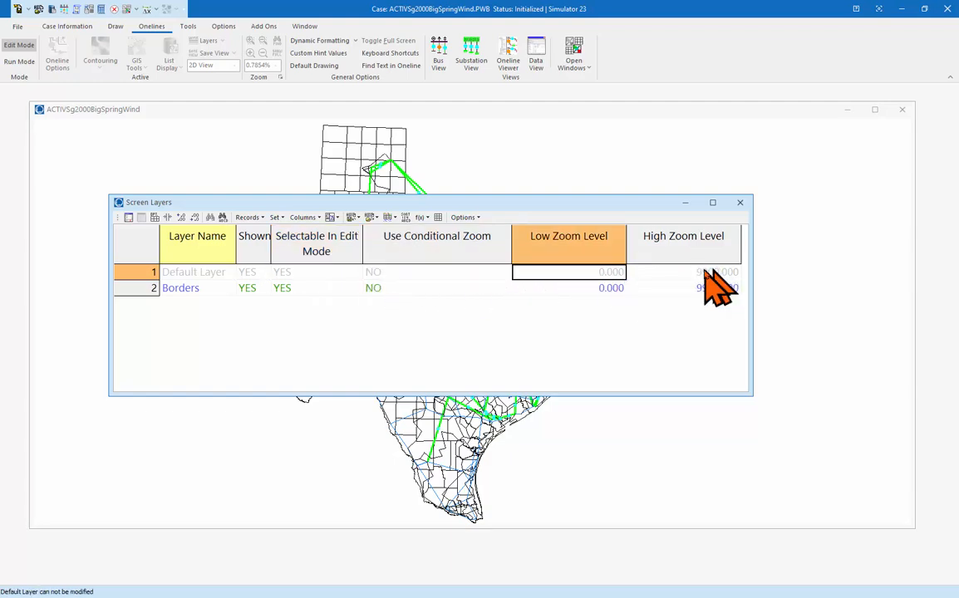
# - Rename the Borders layer as Texas Borders
pyautogui.click(189, 291)
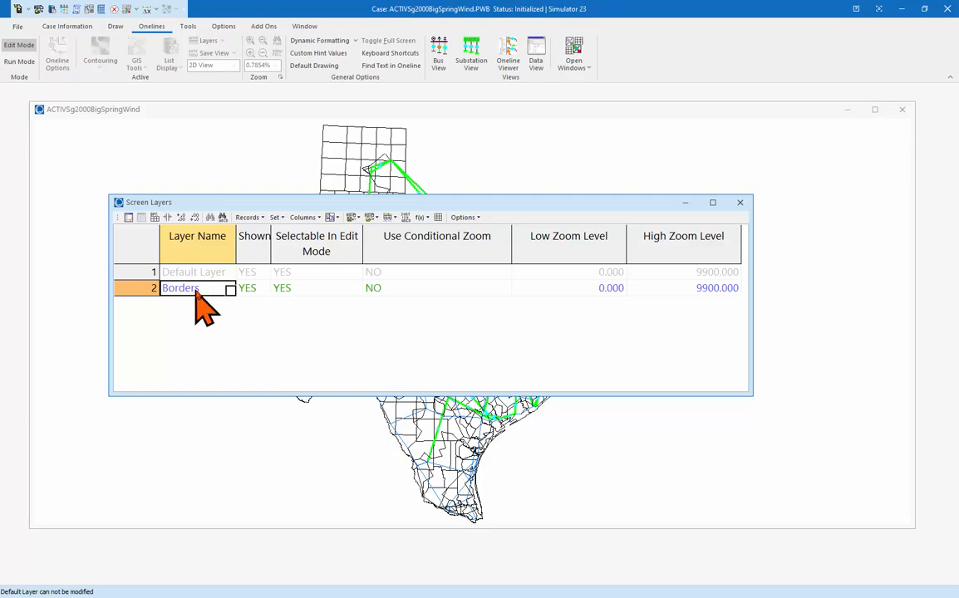
pyautogui.doubleClick(202, 287)
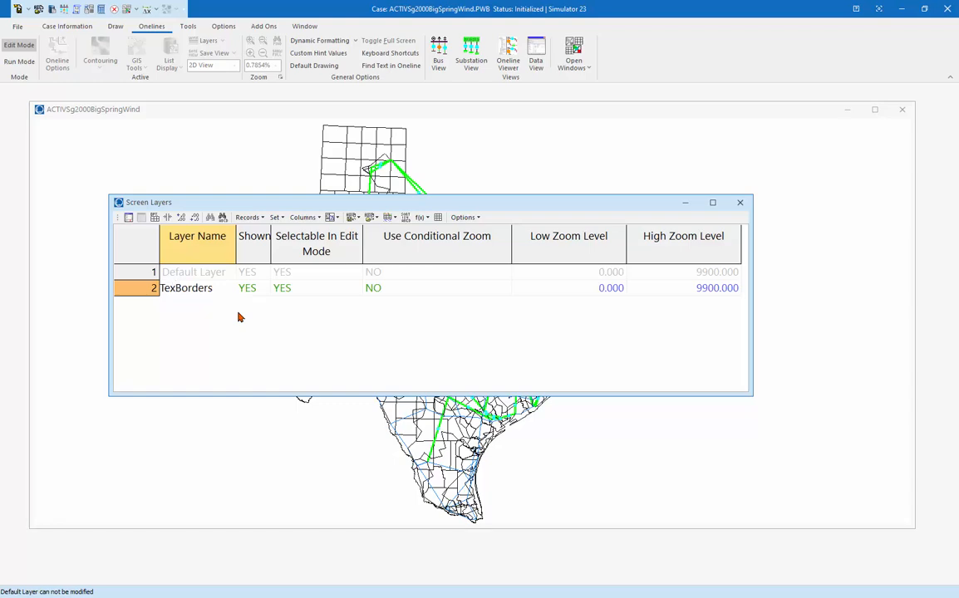
pyautogui.press('Return')
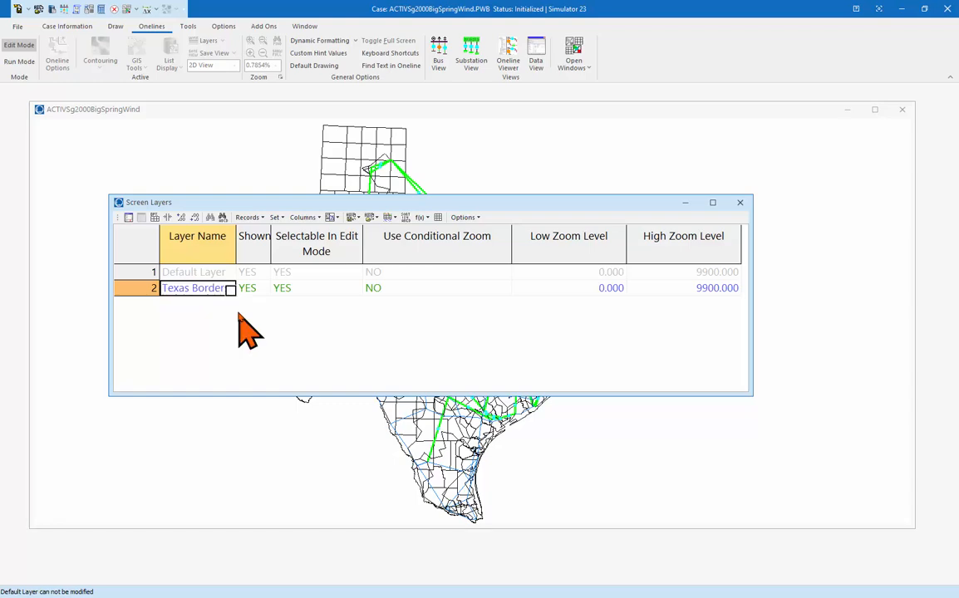
# - Widen the Shown column, set Selectable In Edit Mode to NO for the Texas Borders layer, and return to the oneline
pyautogui.click(247, 288)
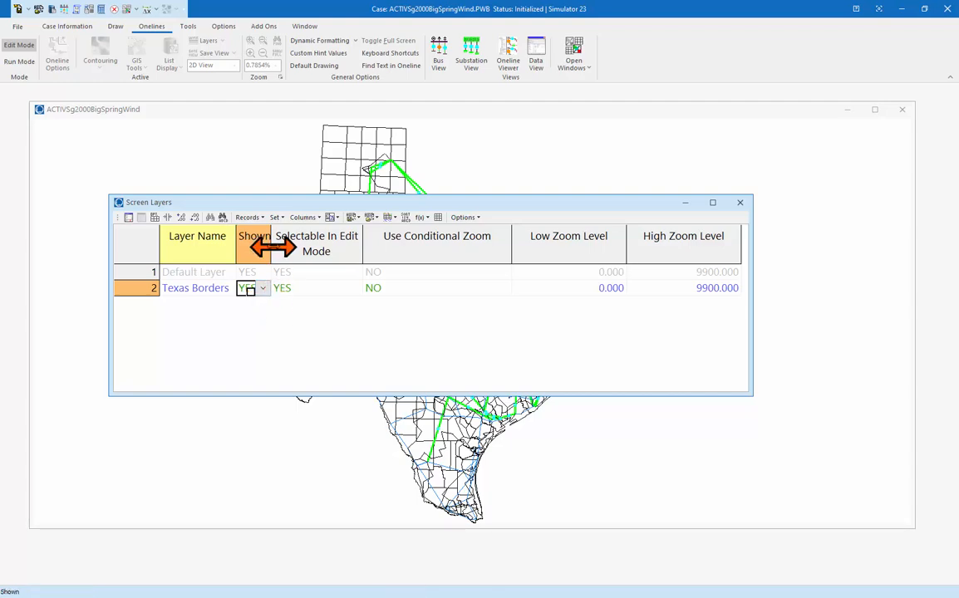
pyautogui.moveTo(271, 244); pyautogui.dragTo(284, 244)
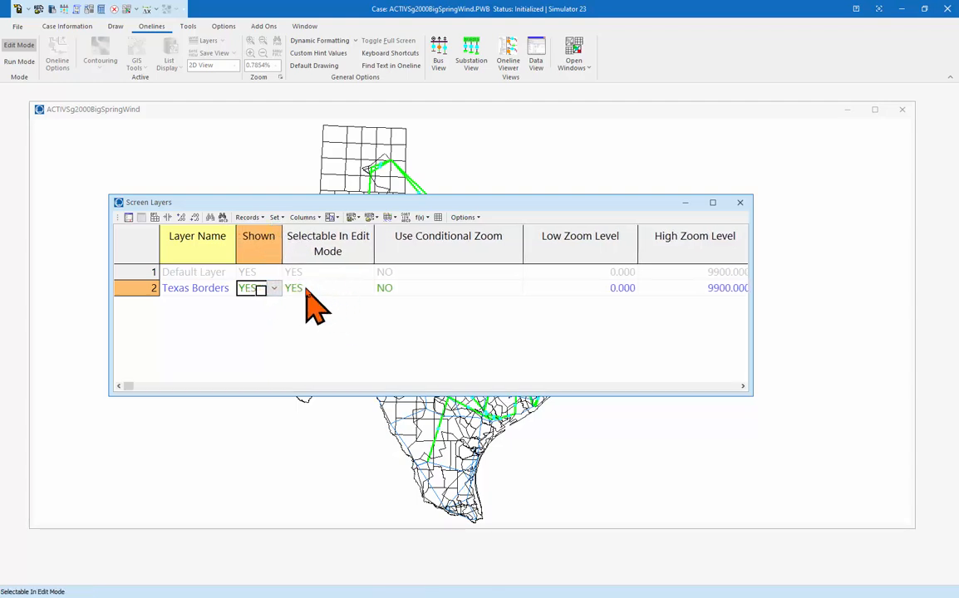
pyautogui.click(307, 289)
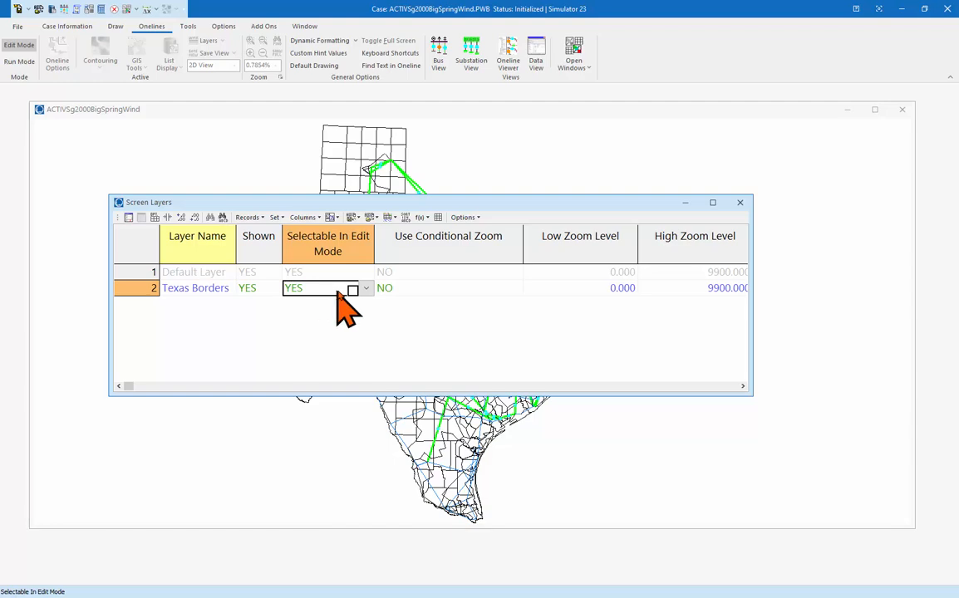
pyautogui.click(367, 288)
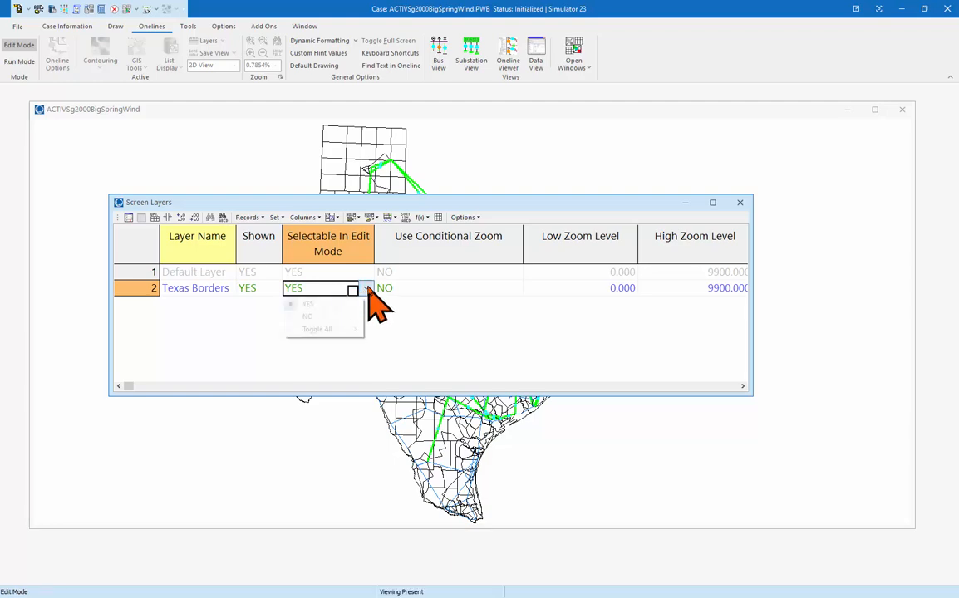
pyautogui.click(320, 318)
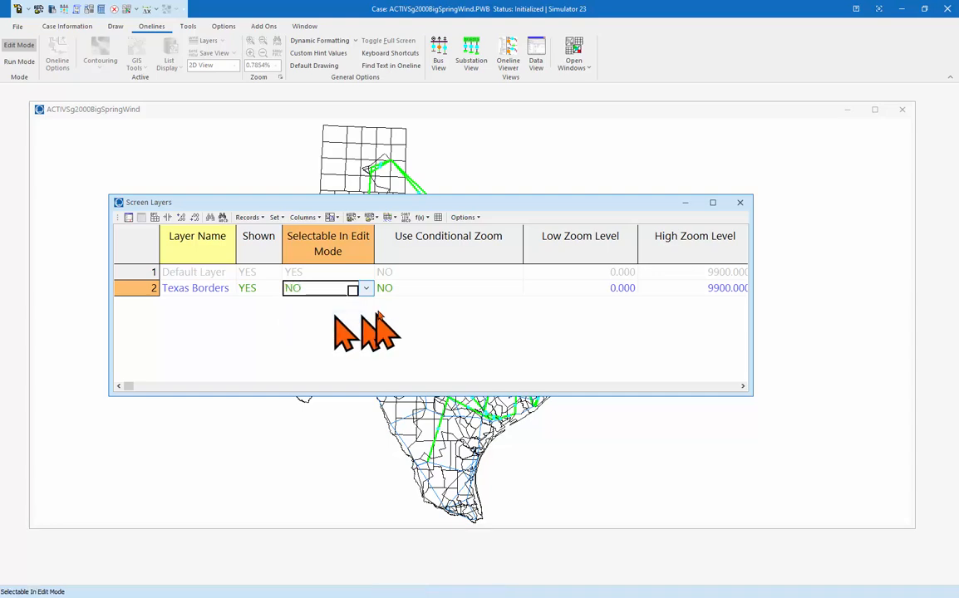
pyautogui.click(441, 148)
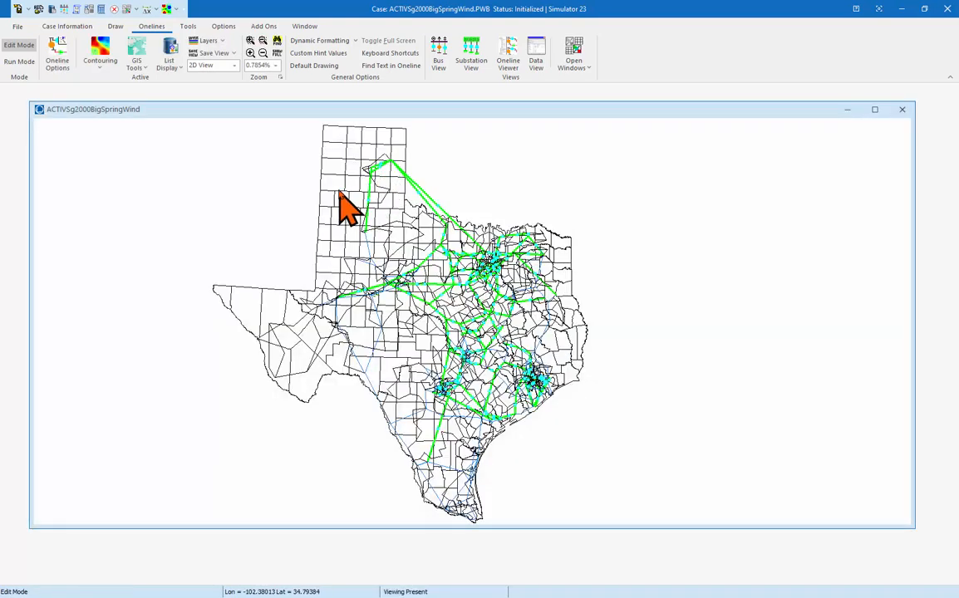
pyautogui.scroll(5, 339, 193)
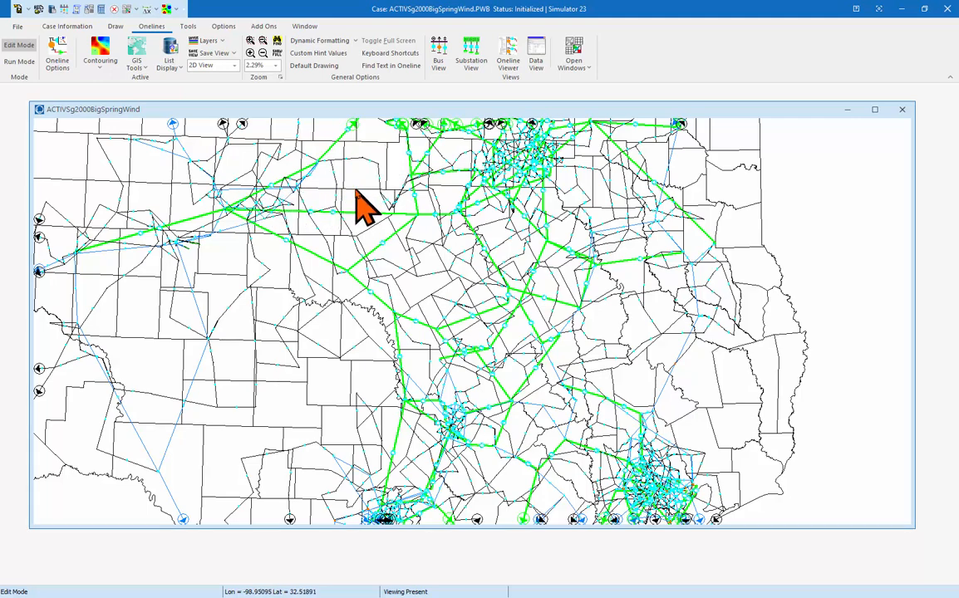
# - Enable conditional zoom for the Texas Borders layer, set its Low Zoom Level to 5, and return to the oneline
pyautogui.moveTo(359, 190); pyautogui.dragTo(512, 332)
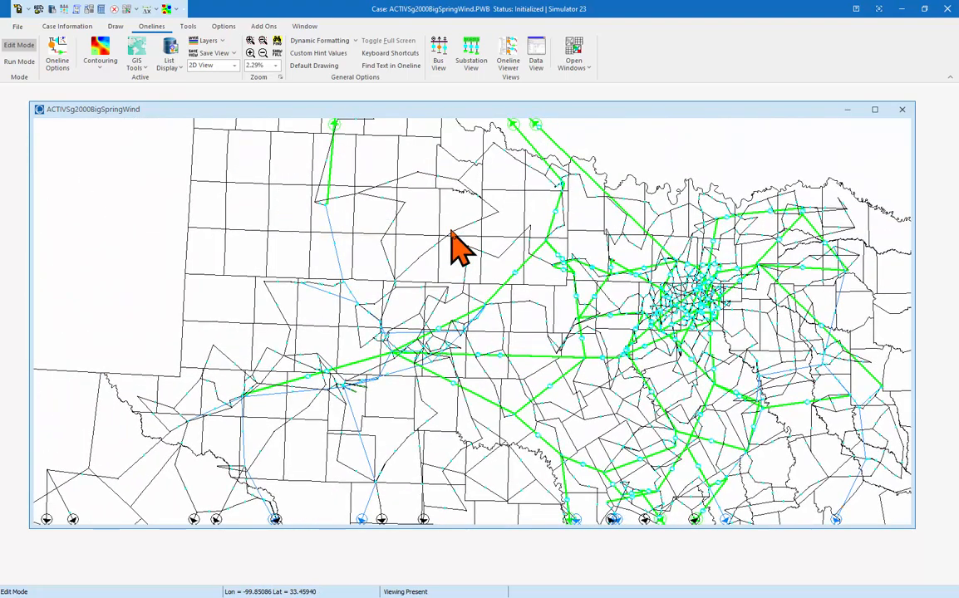
pyautogui.click(208, 42)
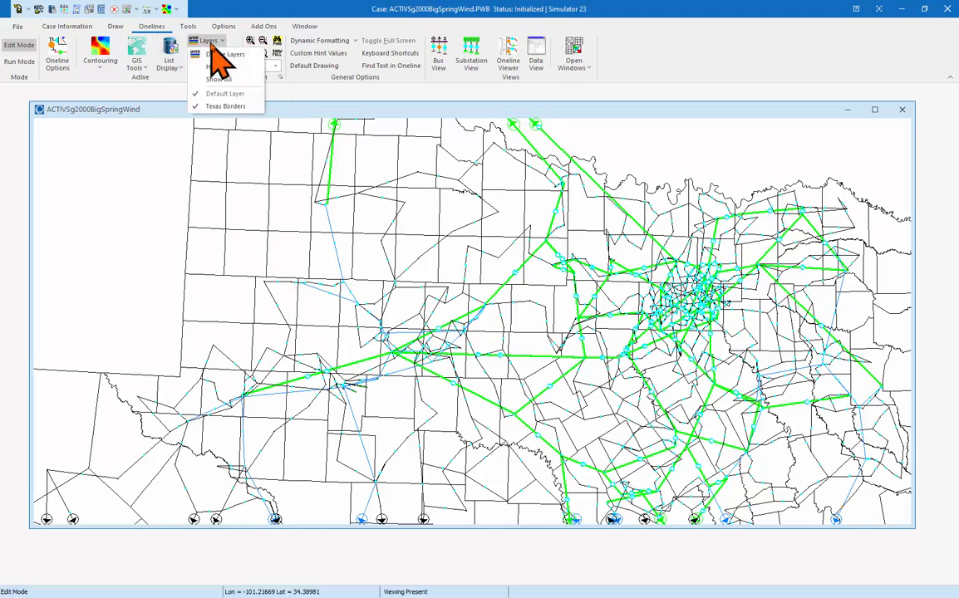
pyautogui.click(229, 54)
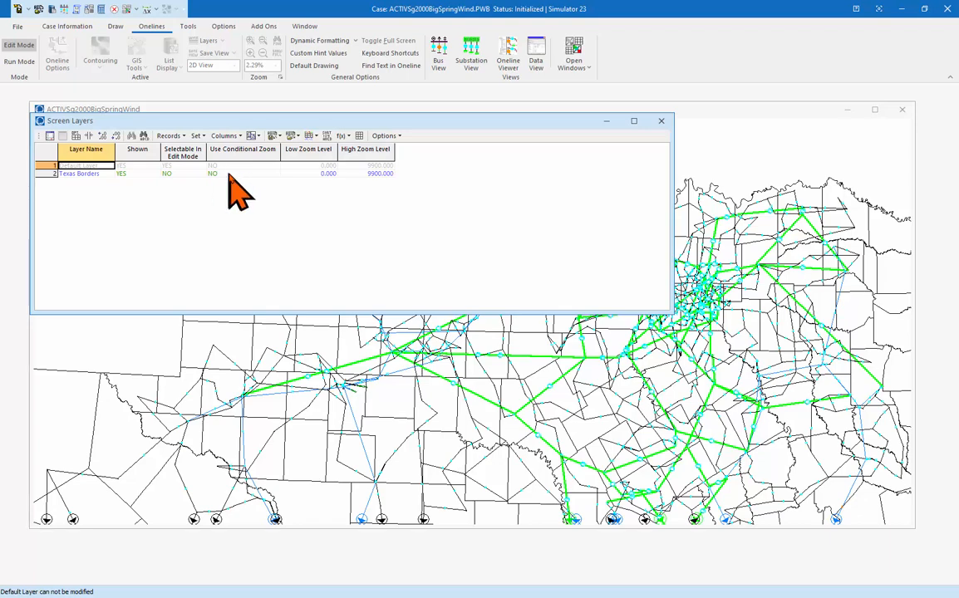
pyautogui.click(217, 174)
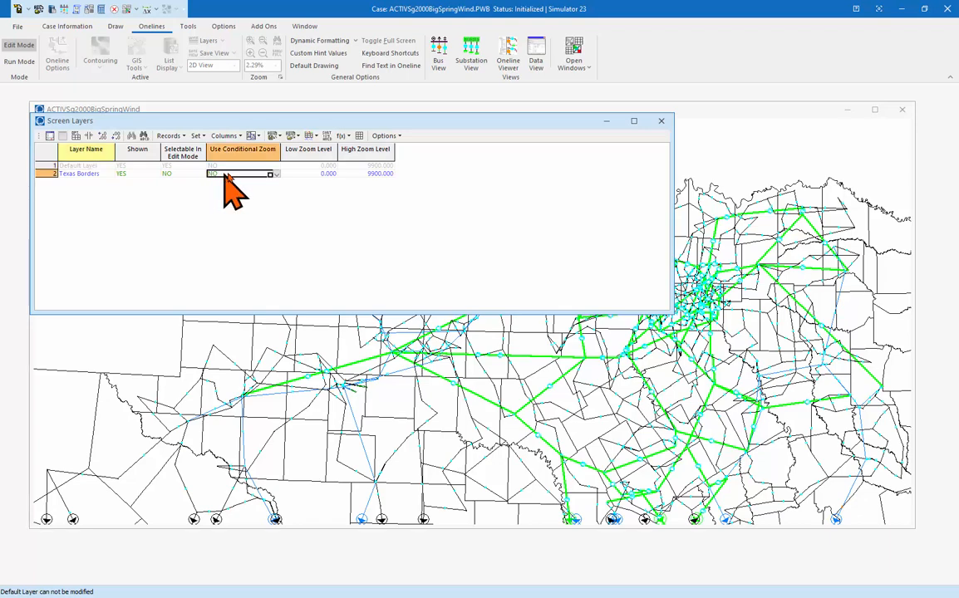
pyautogui.click(275, 174)
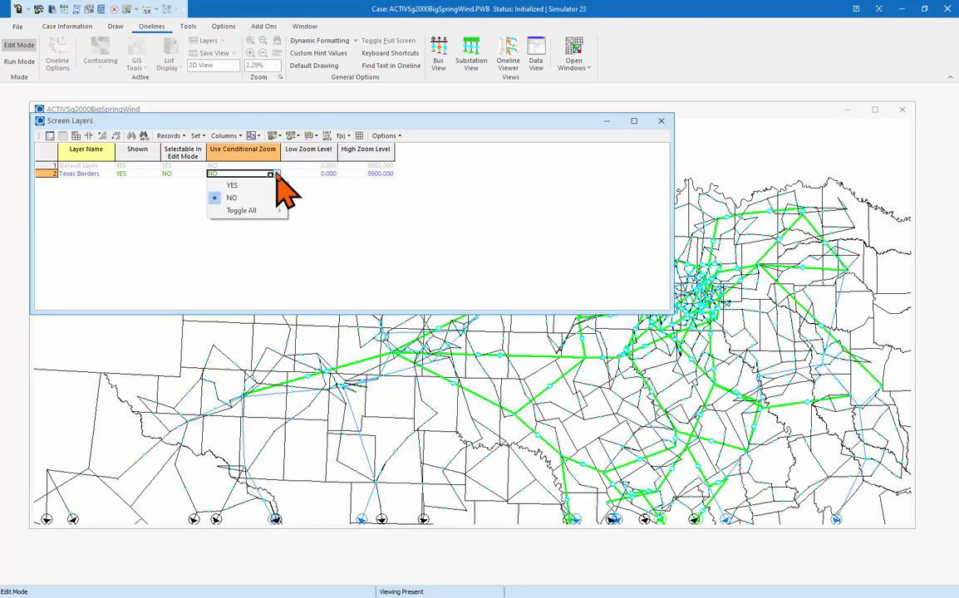
pyautogui.click(240, 186)
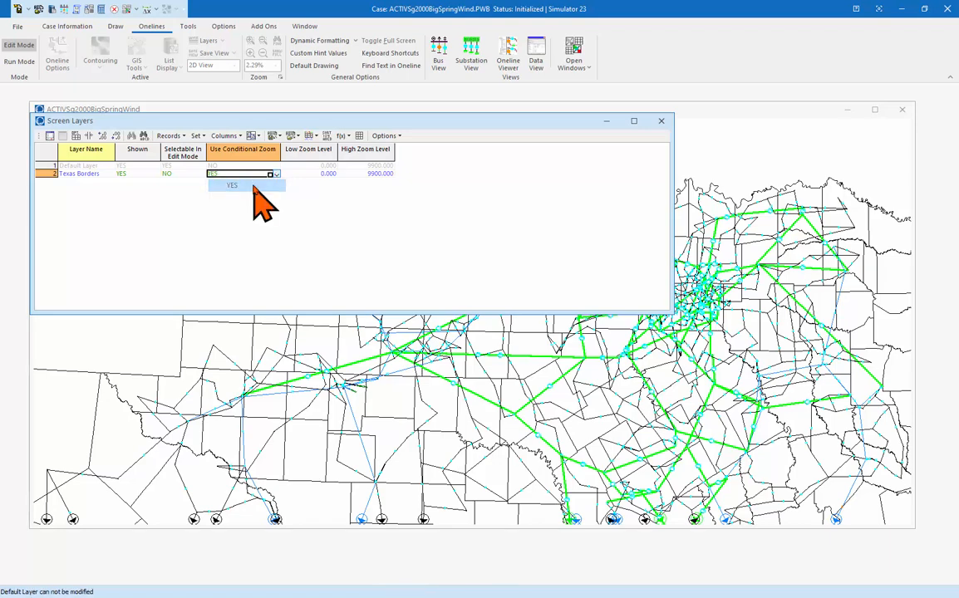
pyautogui.click(328, 175)
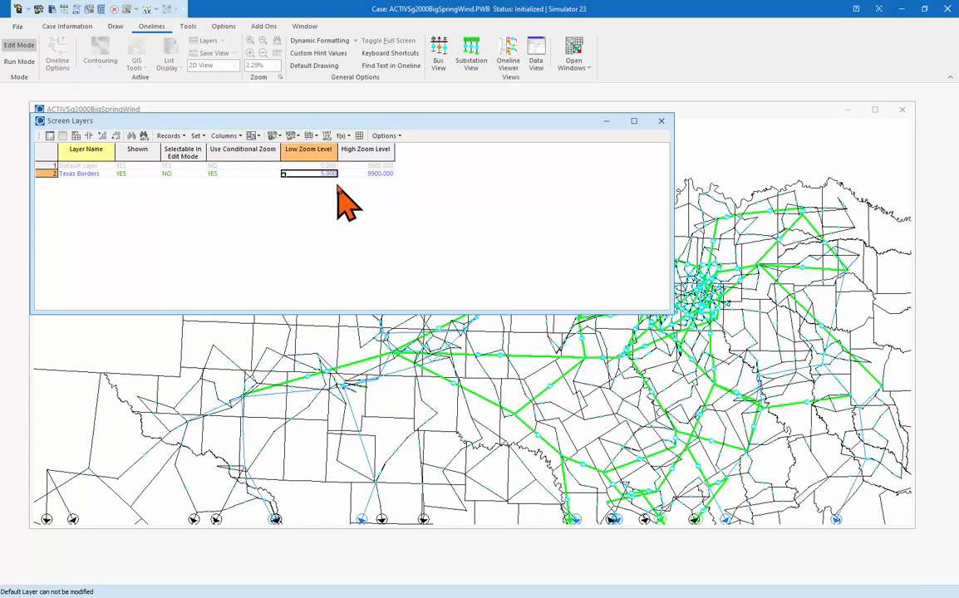
pyautogui.scroll(3, 348, 204)
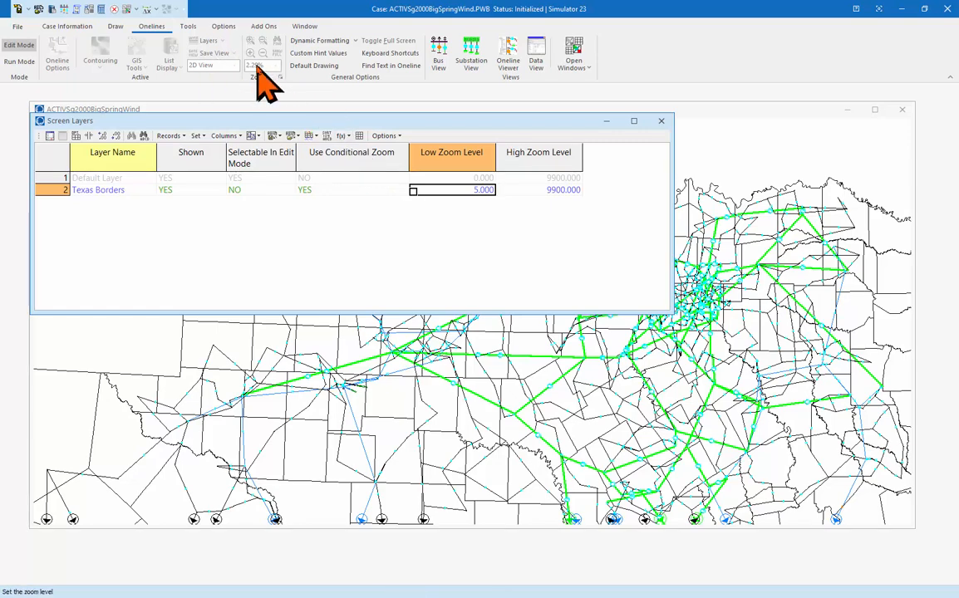
pyautogui.click(661, 123)
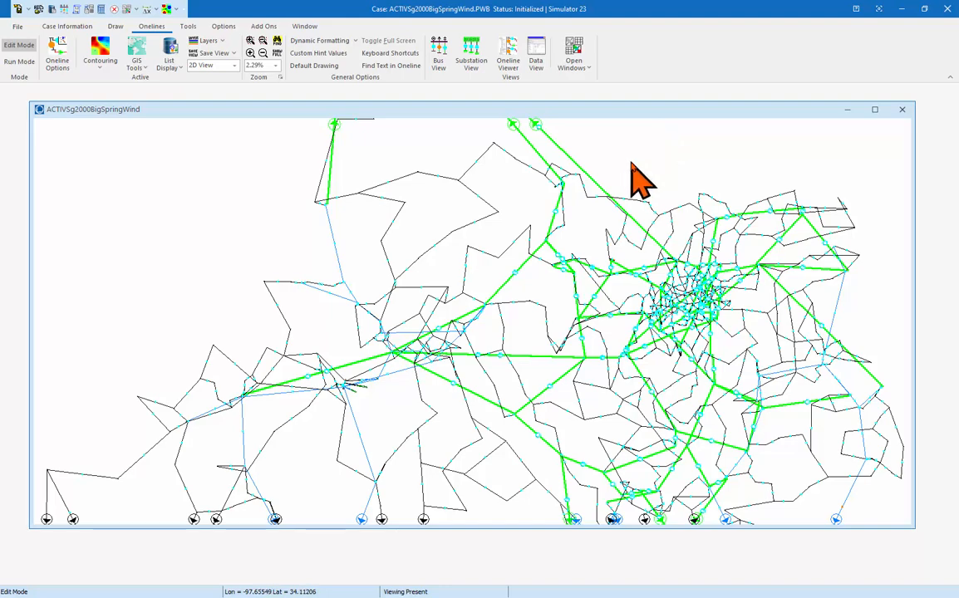
# - Zoom the oneline in and out across the 5% level to examine when the Texas Borders layer is drawn
pyautogui.scroll(-2, 640, 179)
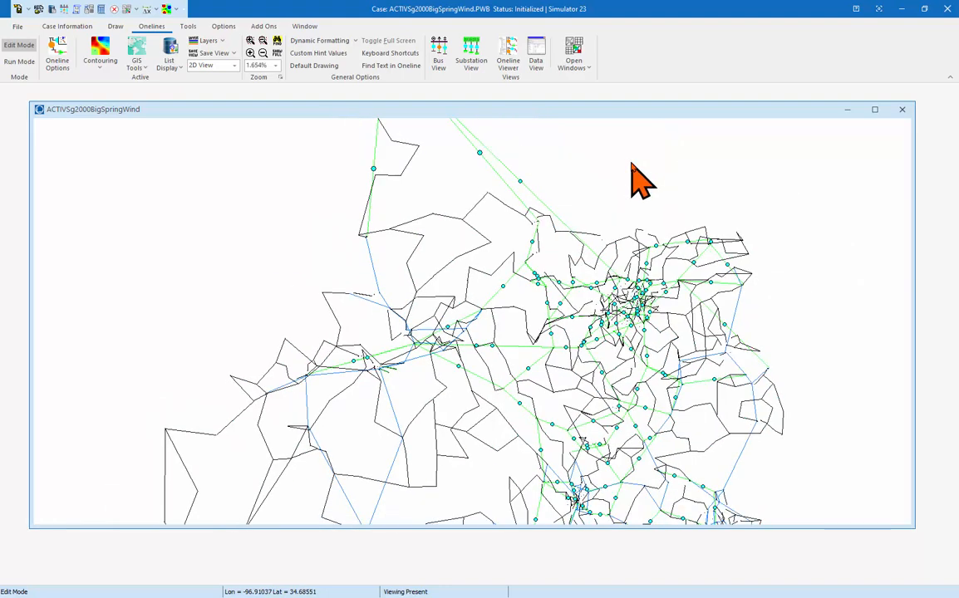
pyautogui.scroll(4, 640, 178)
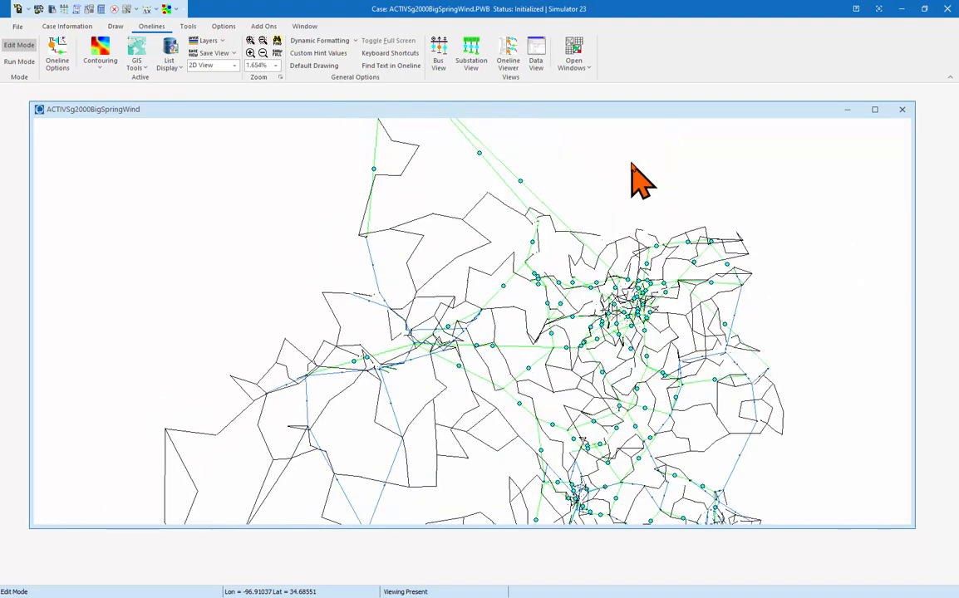
pyautogui.scroll(3, 639, 179)
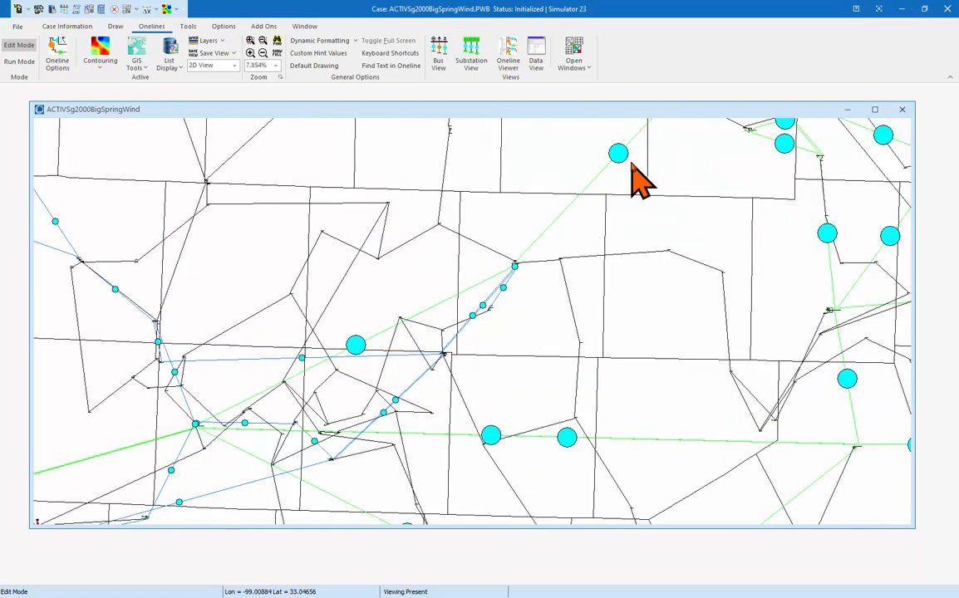
pyautogui.scroll(-6, 639, 179)
pyautogui.scroll(5, 640, 178)
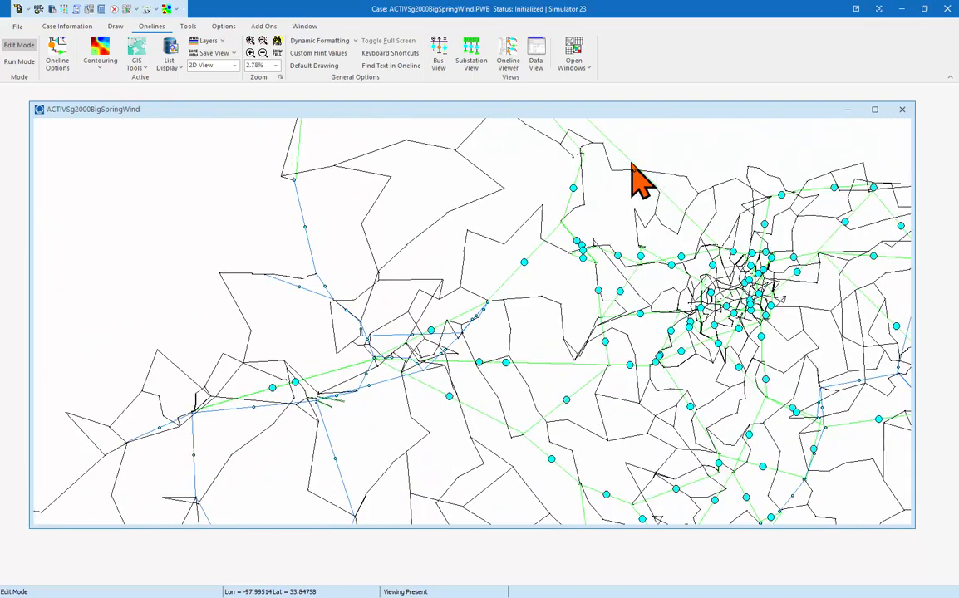
pyautogui.scroll(1, 640, 178)
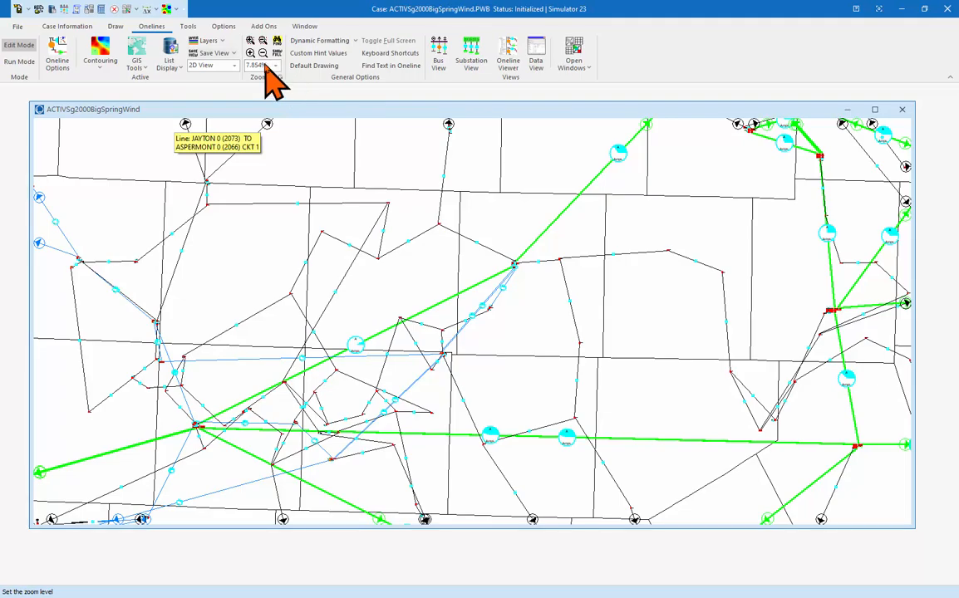
pyautogui.scroll(-4, 266, 69)
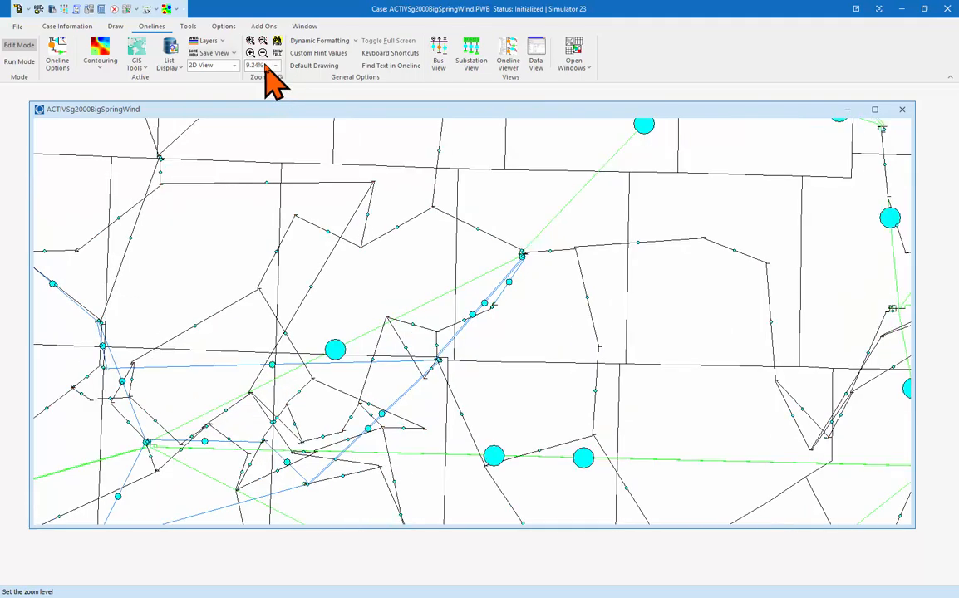
pyautogui.scroll(-10, 266, 69)
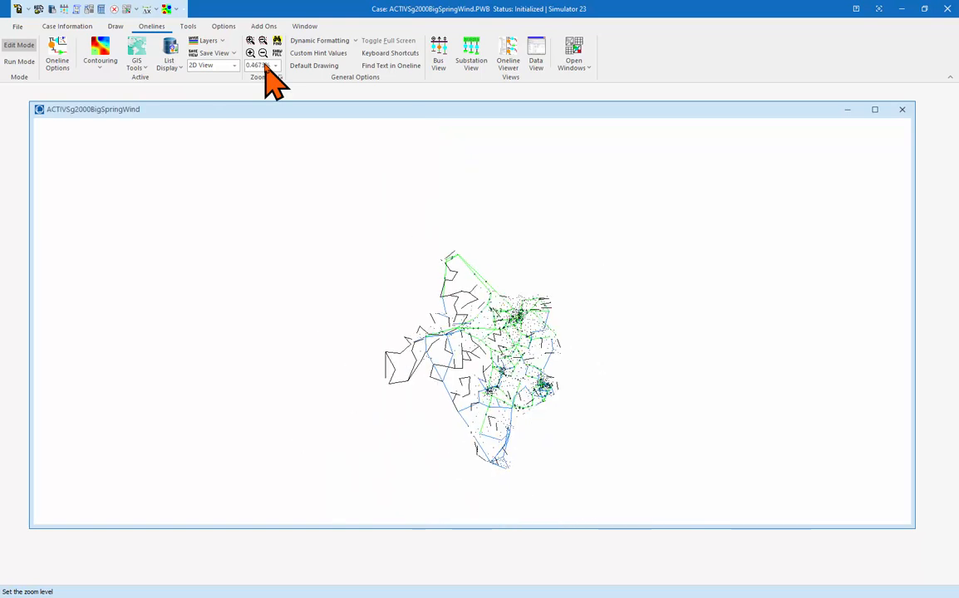
# - Set Use Conditional Zoom back to NO for the Texas Borders layer and enlarge the layer table text
pyautogui.click(210, 42)
pyautogui.click(237, 56)
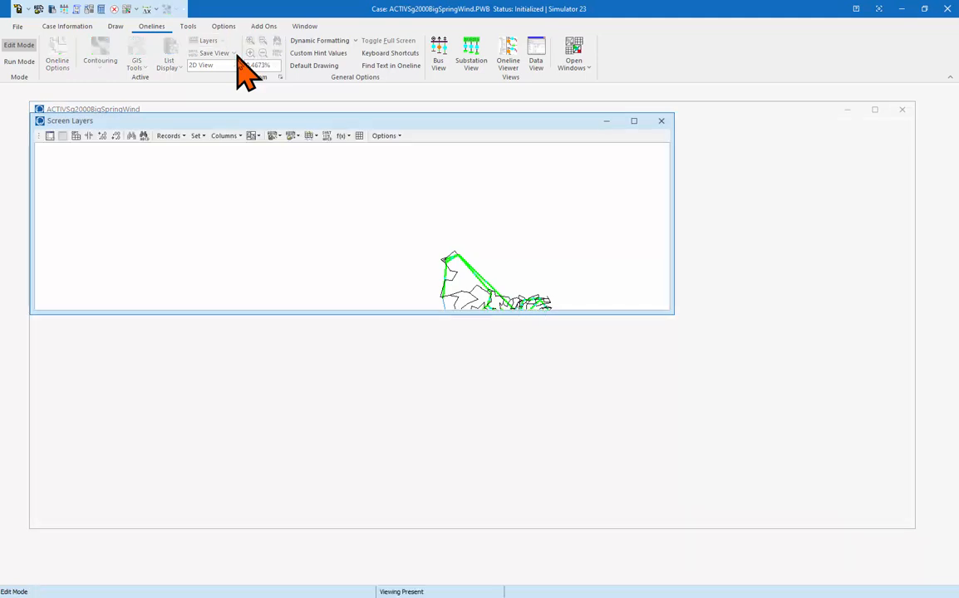
pyautogui.click(321, 174)
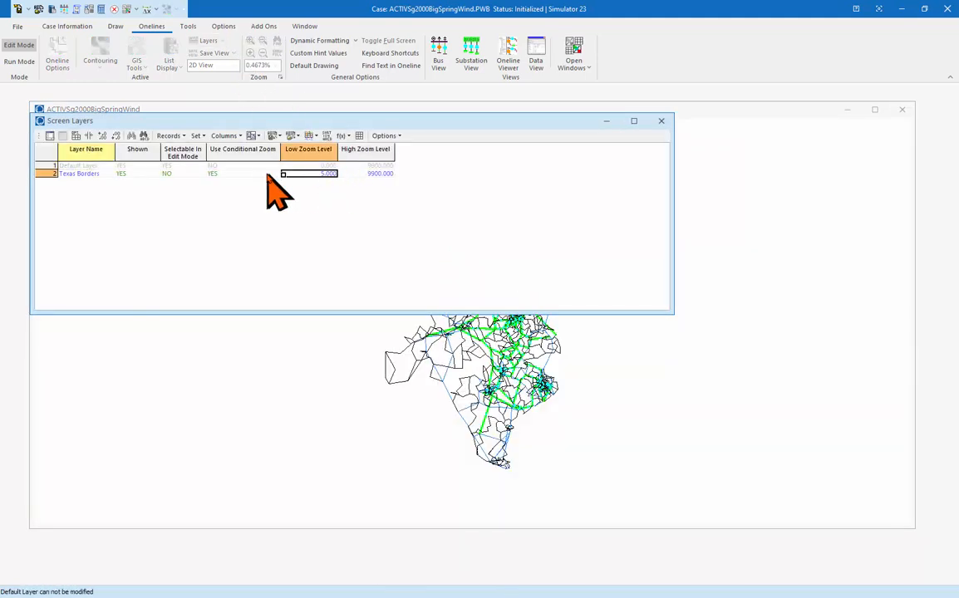
pyautogui.doubleClick(226, 175)
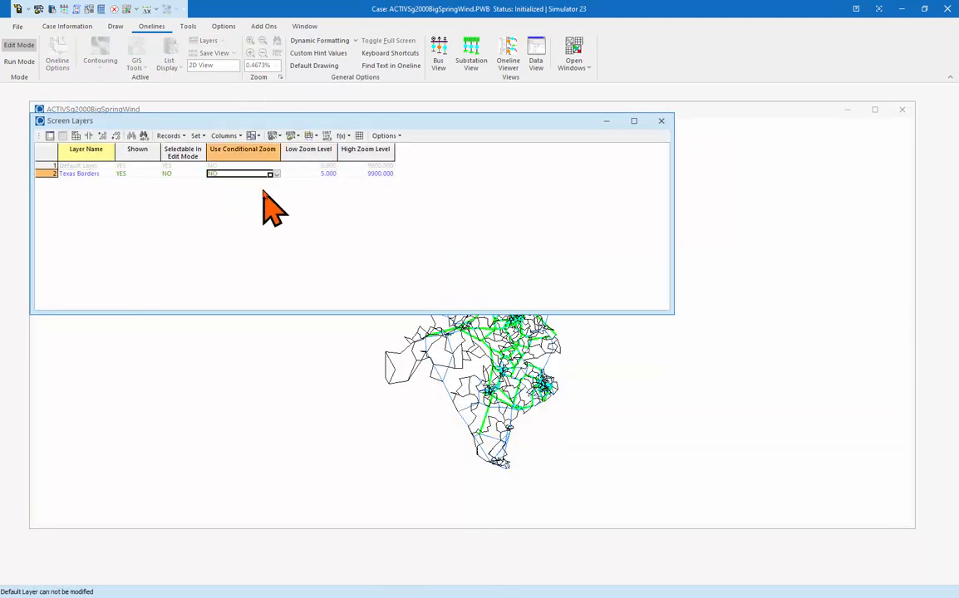
pyautogui.scroll(6, 263, 193)
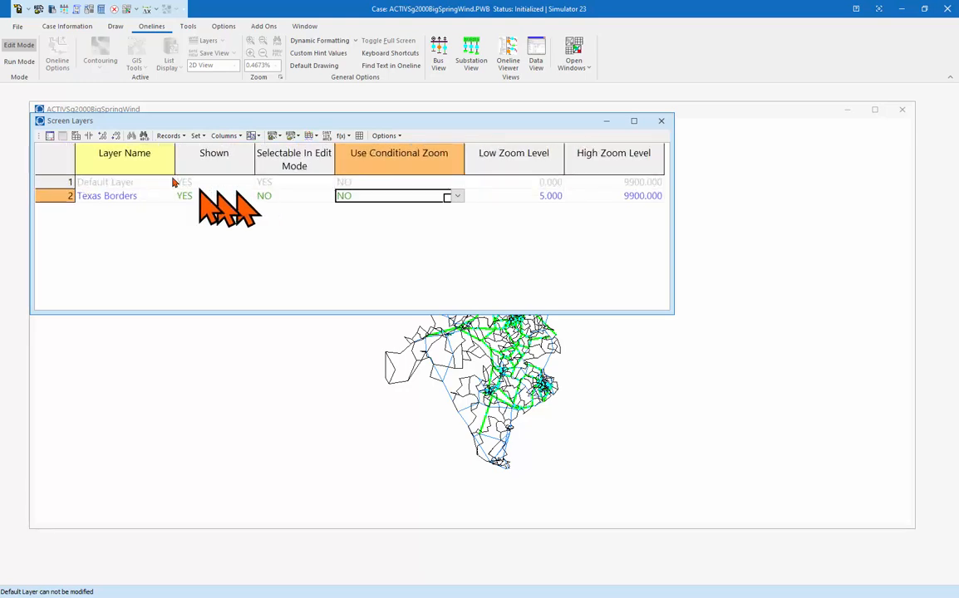
# - Insert a new screen layer named <100kV with its default options and return to the oneline
pyautogui.rightClick(118, 198)
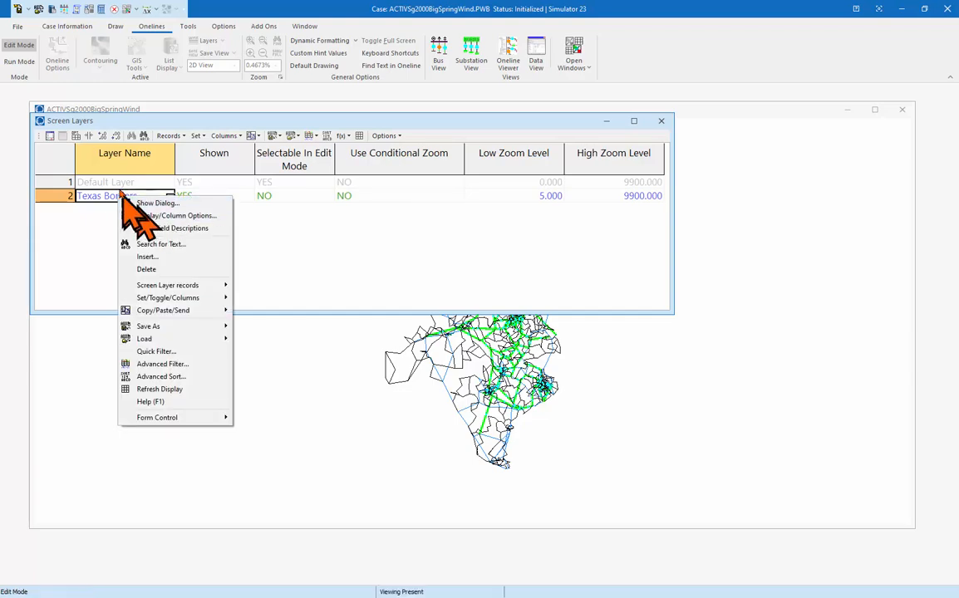
pyautogui.click(166, 257)
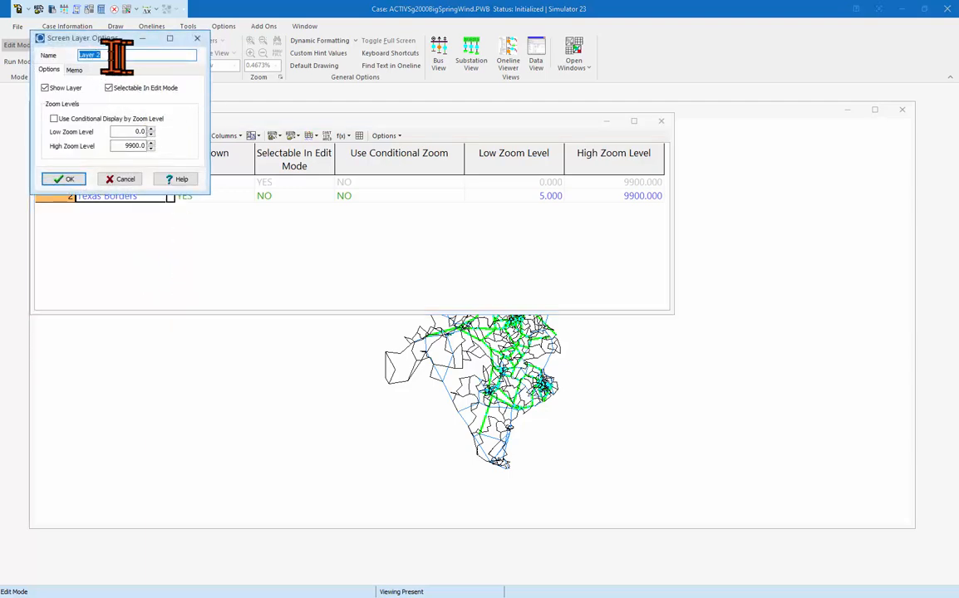
pyautogui.write('100kV')
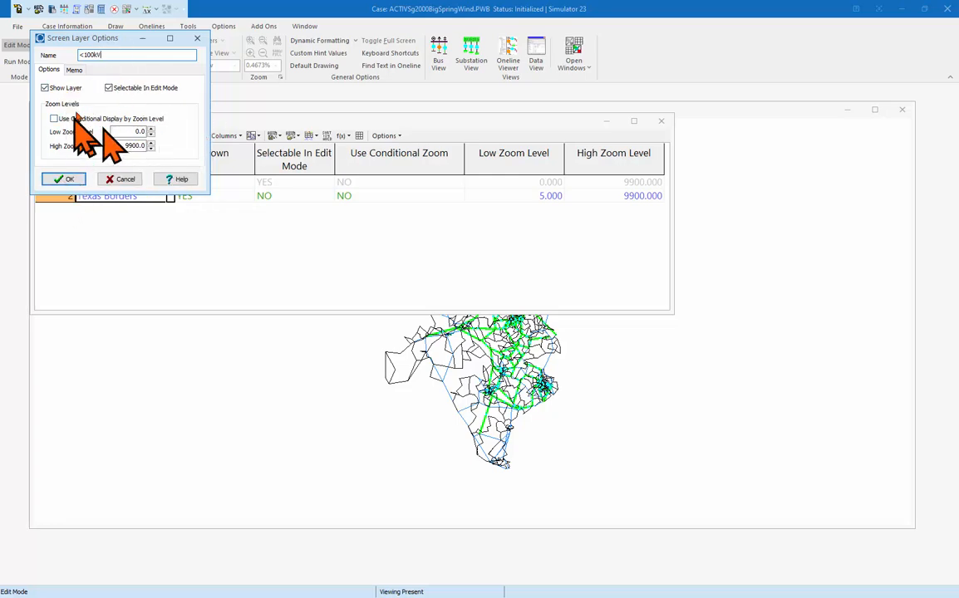
pyautogui.click(66, 181)
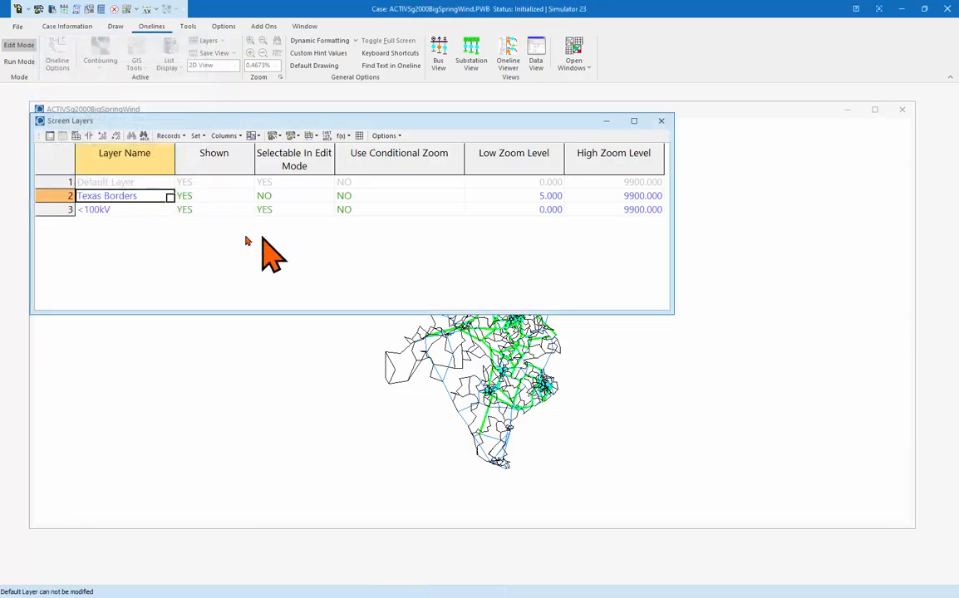
pyautogui.click(134, 210)
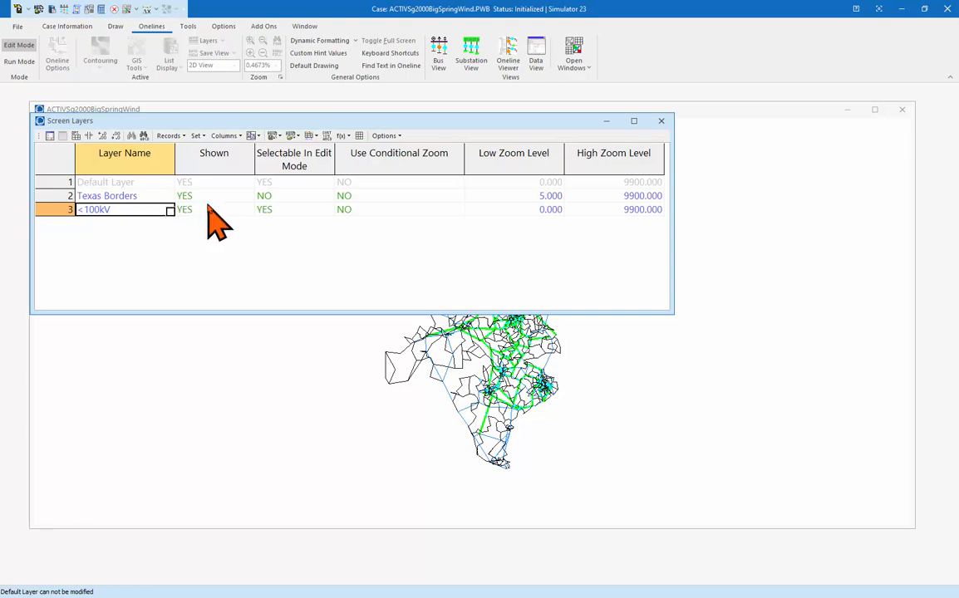
pyautogui.click(661, 120)
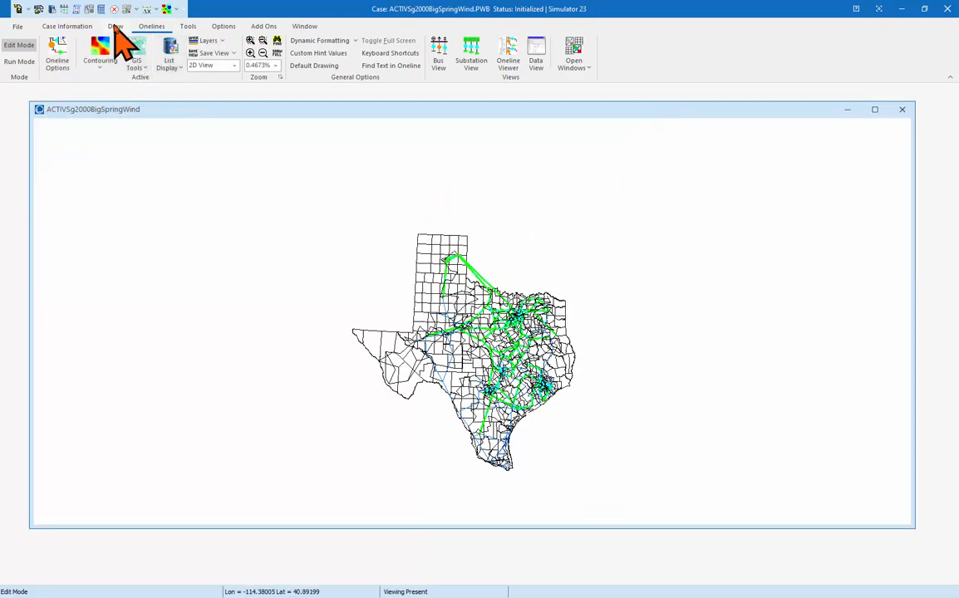
# - Set the Select by Criteria options to include all drawing object types with nominal voltages from 0 to 99.99 kV
pyautogui.click(116, 25)
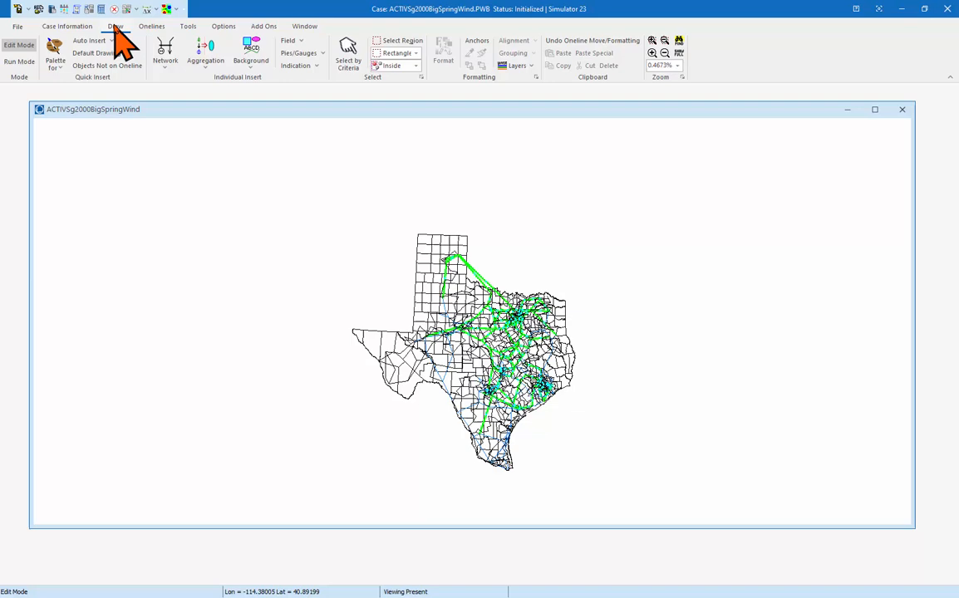
pyautogui.click(351, 60)
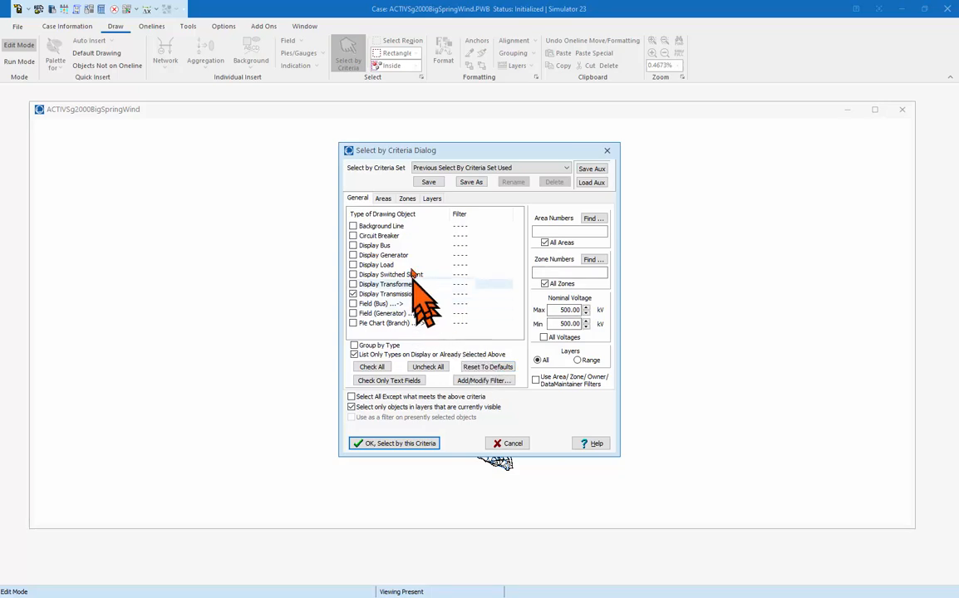
pyautogui.click(566, 168)
pyautogui.click(567, 168)
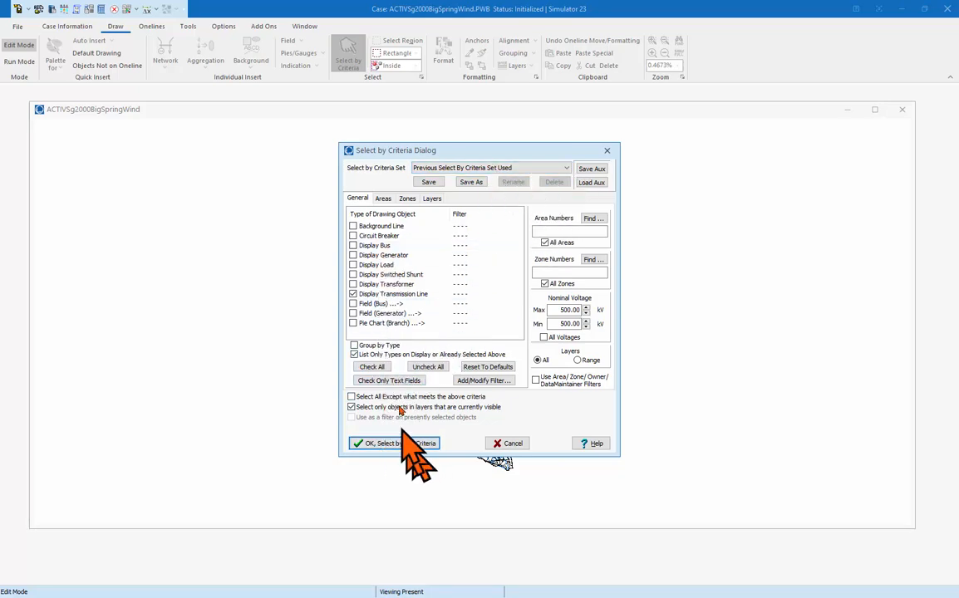
pyautogui.click(373, 368)
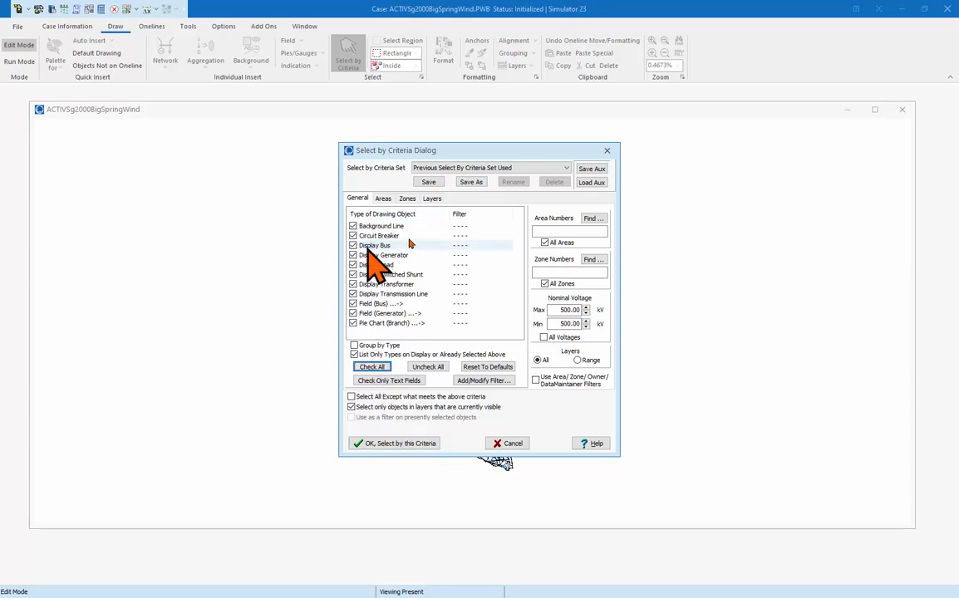
pyautogui.doubleClick(555, 309)
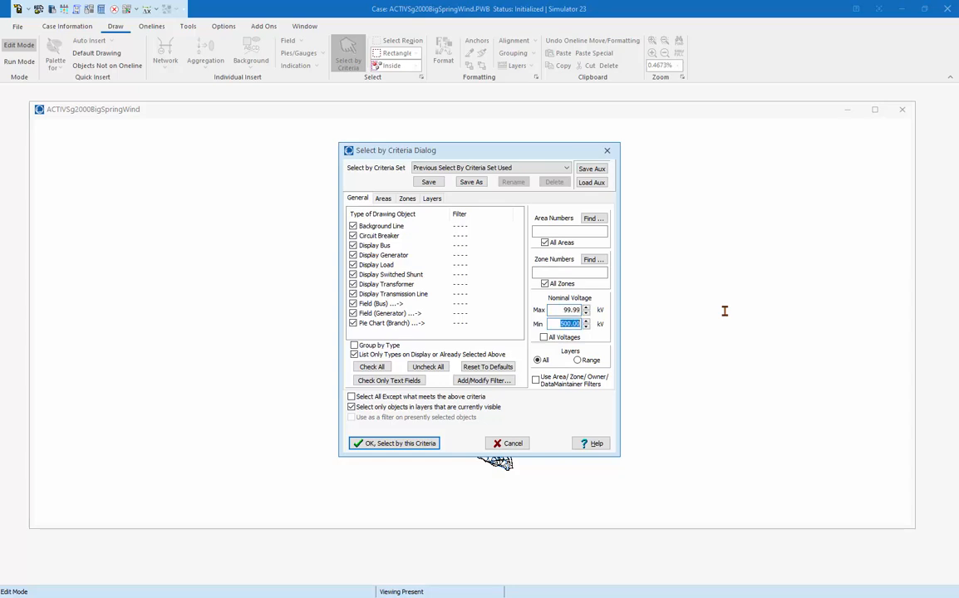
pyautogui.press('Tab')
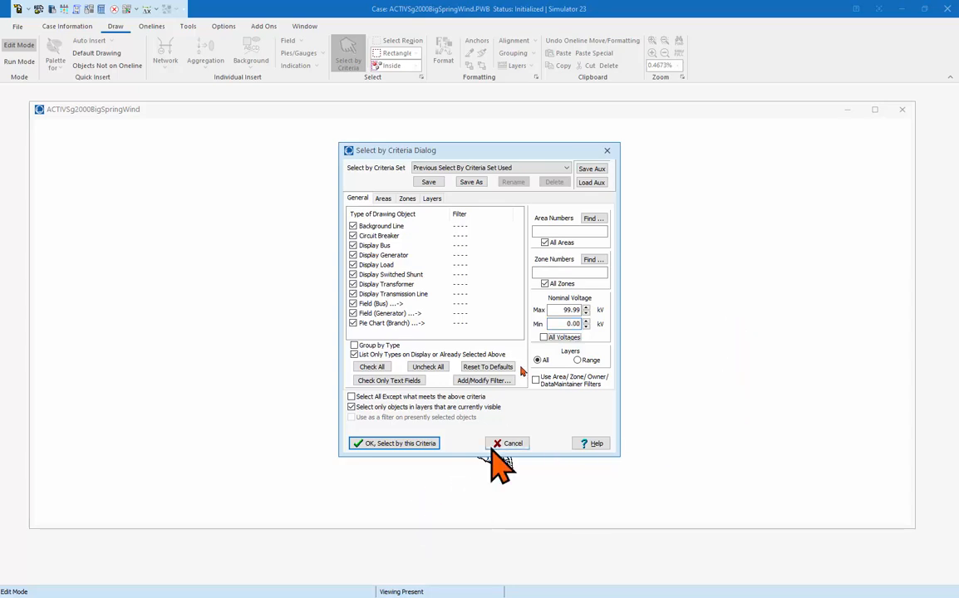
# - Save the selection criteria as a new set named <100kV
pyautogui.click(470, 182)
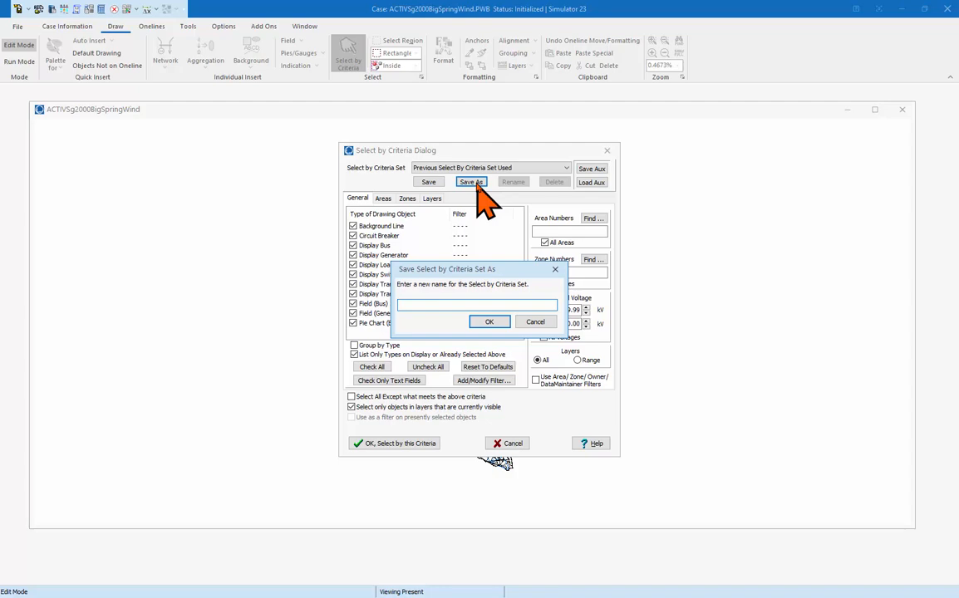
pyautogui.write('c')
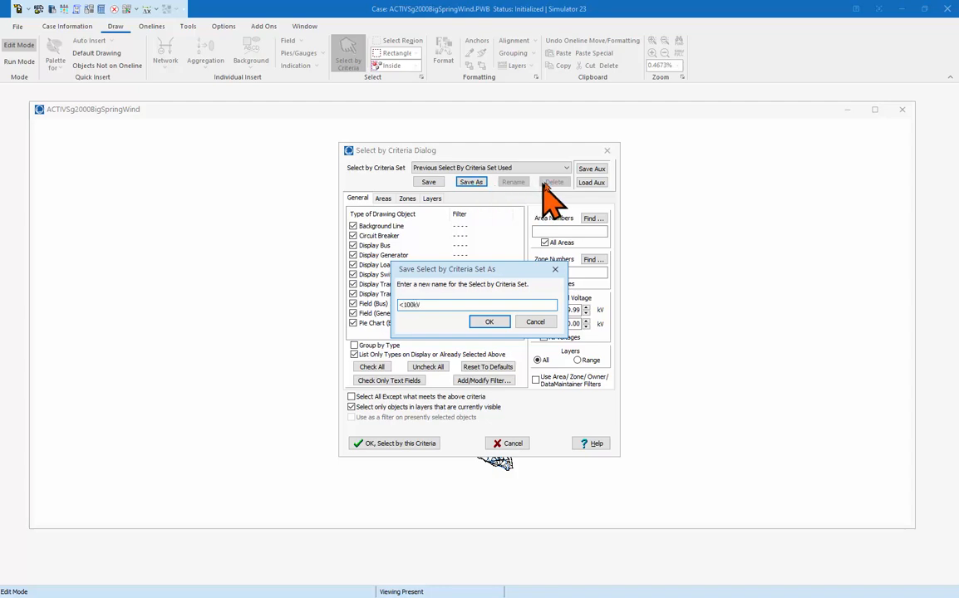
pyautogui.click(490, 321)
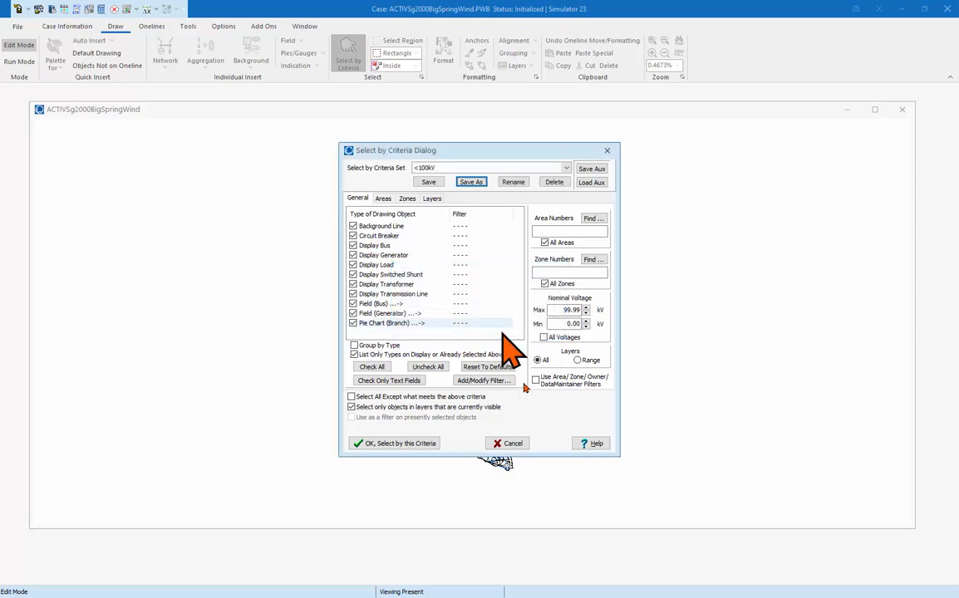
# - Select the objects matching the <100kV criteria, set their layer to <100kV in the multiple-object format, and open the screen layer definitions
pyautogui.click(398, 448)
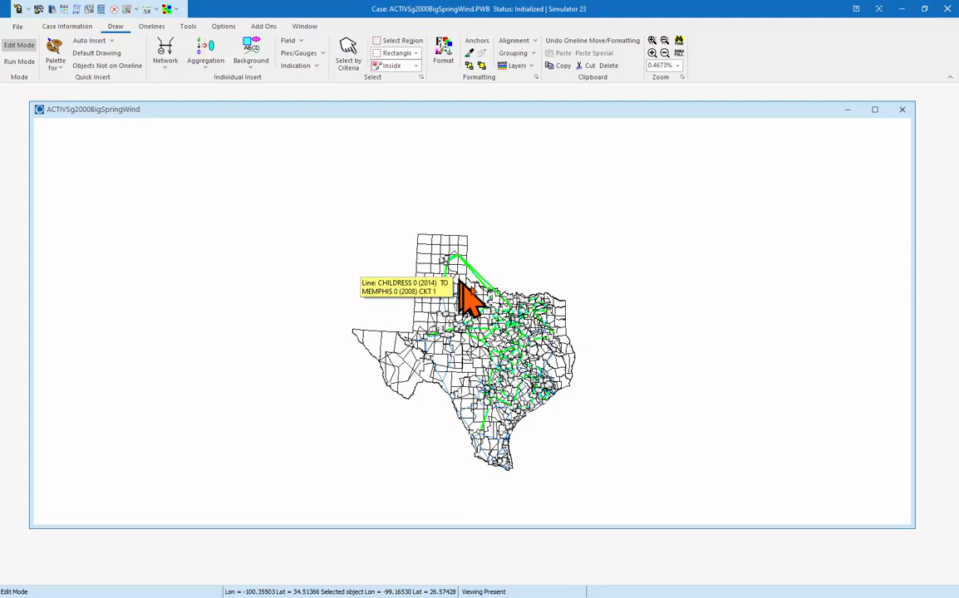
pyautogui.click(446, 54)
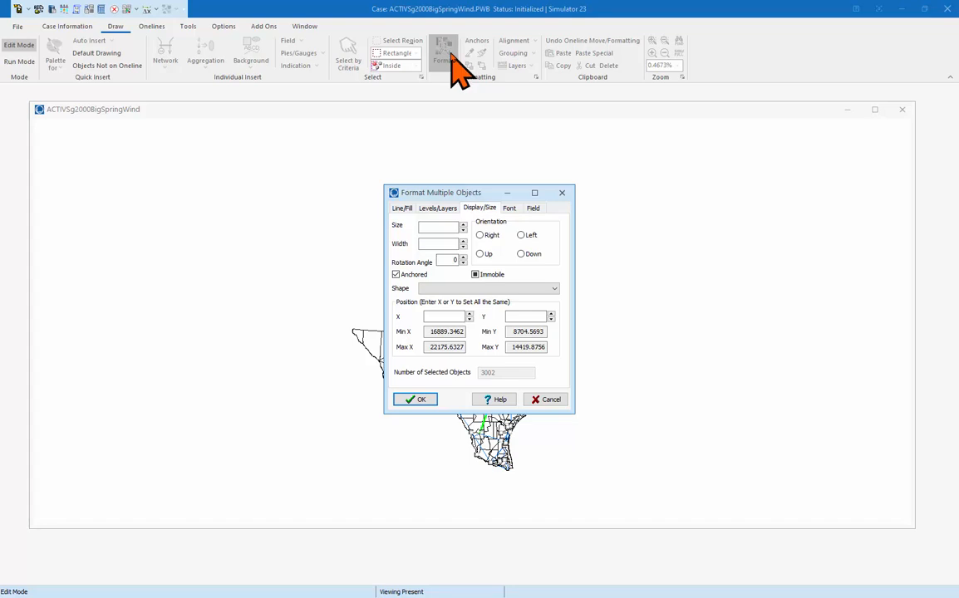
pyautogui.click(439, 208)
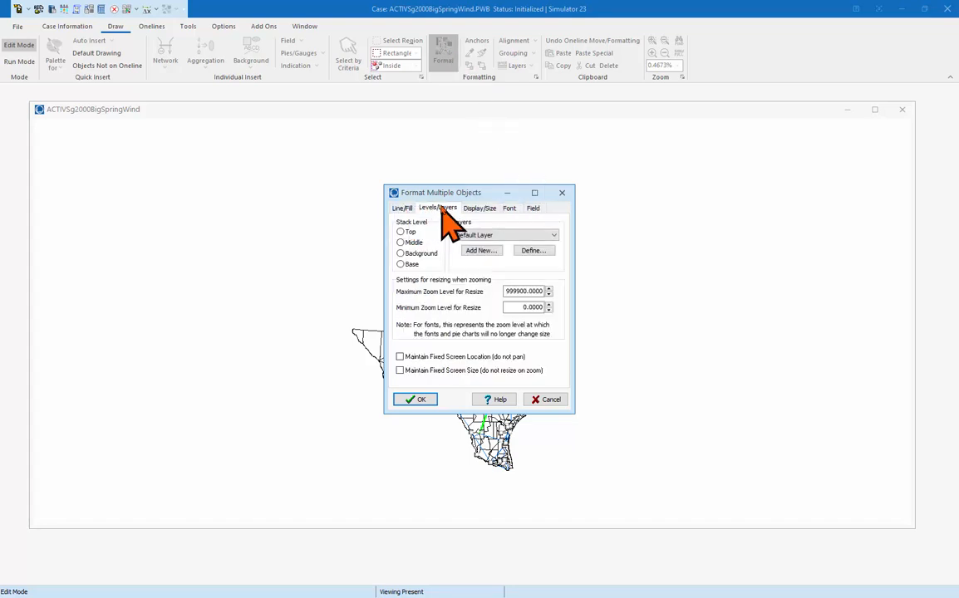
pyautogui.click(520, 236)
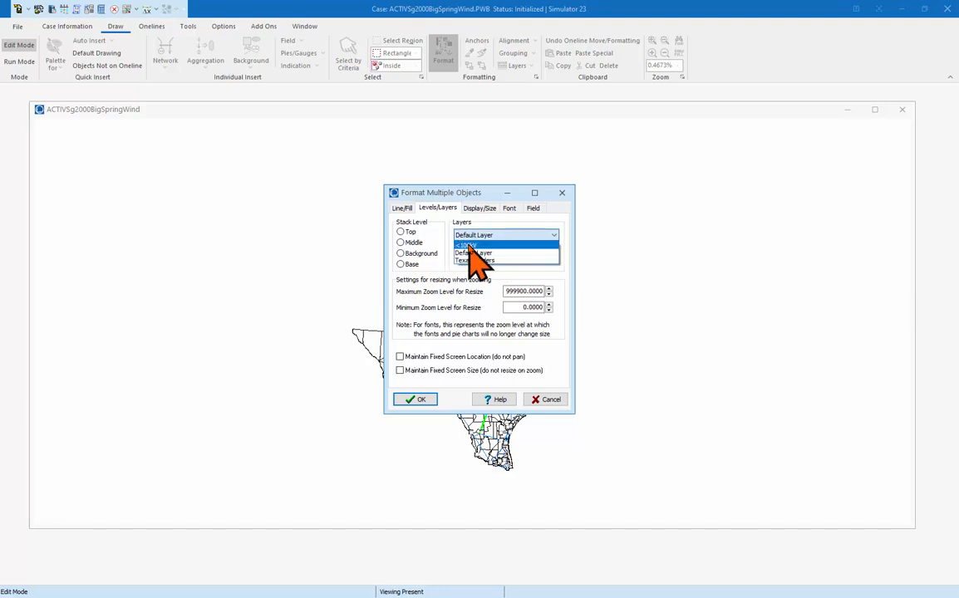
pyautogui.click(469, 245)
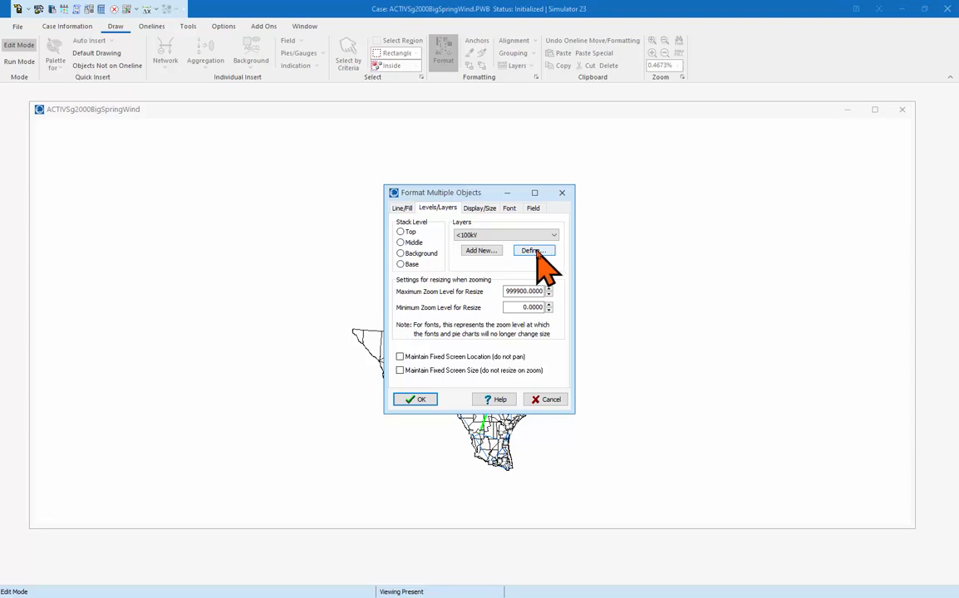
pyautogui.click(534, 251)
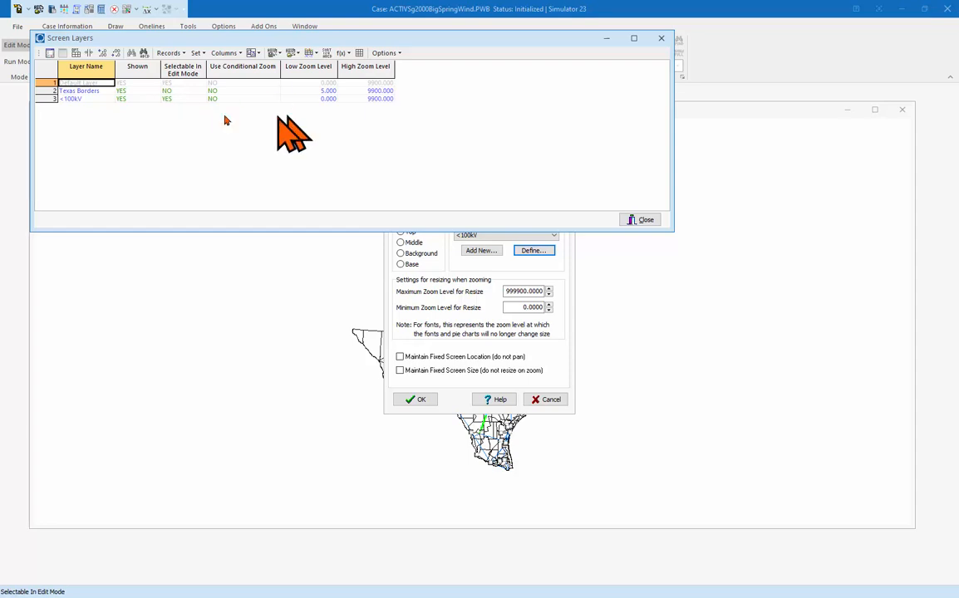
# - Enable conditional zoom on the <100kV layer, set its low zoom level to 5, and apply that layer to the selected objects
pyautogui.click(329, 99)
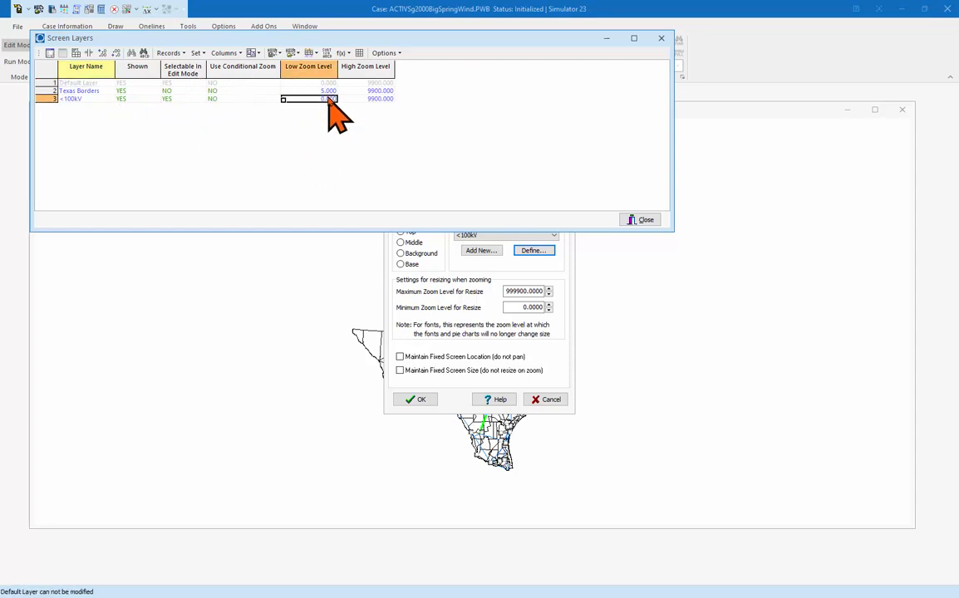
pyautogui.click(228, 100)
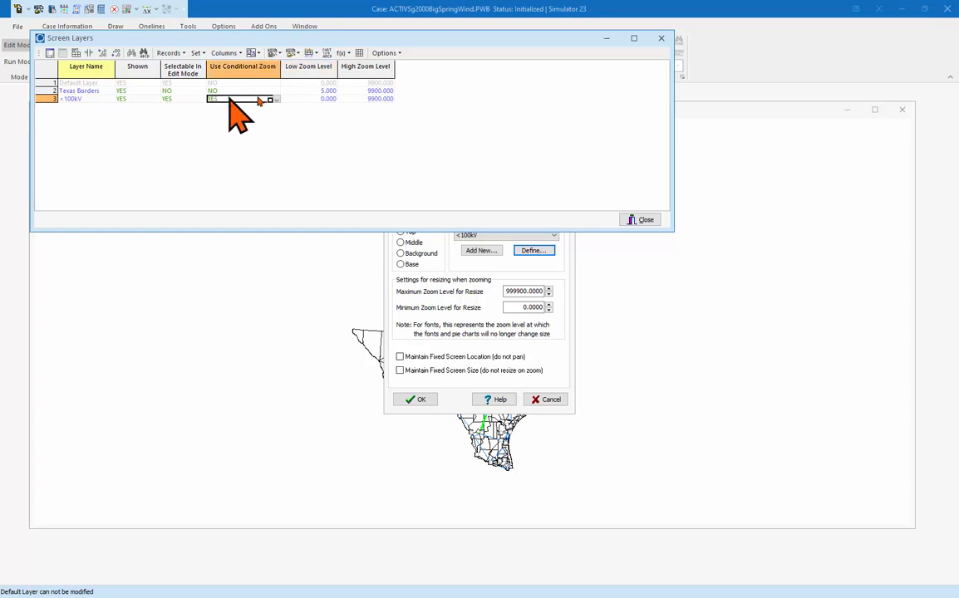
pyautogui.click(325, 93)
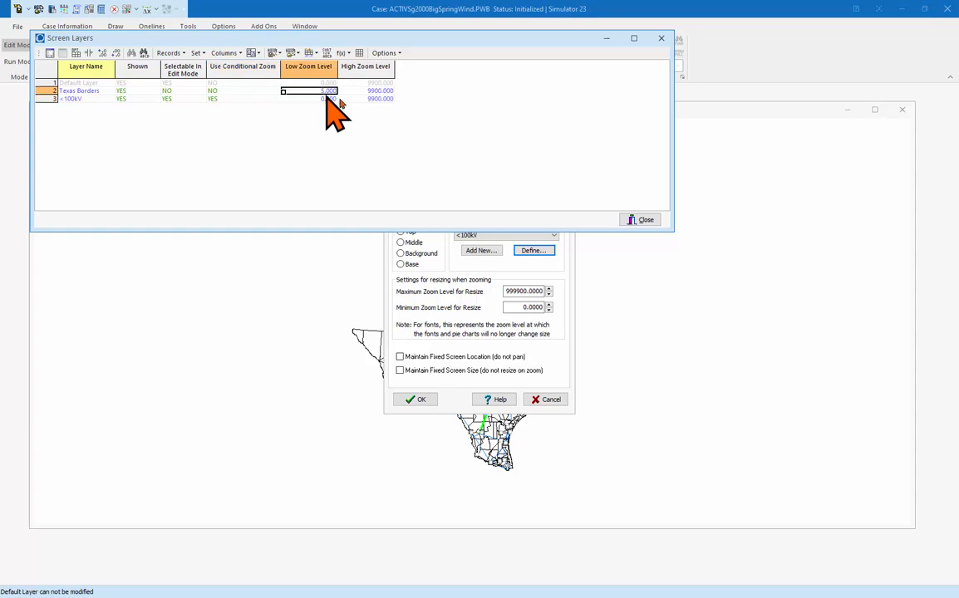
pyautogui.click(326, 99)
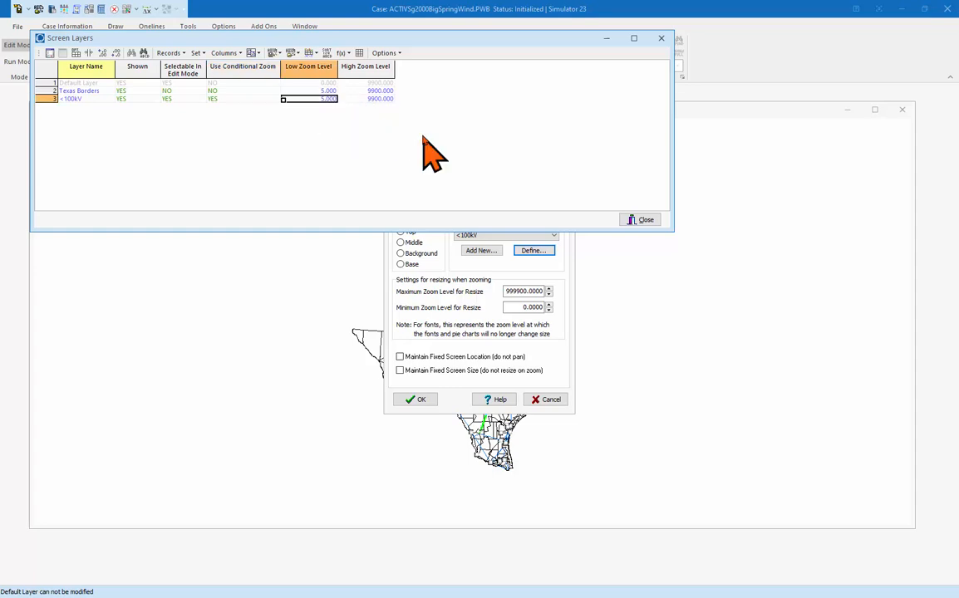
pyautogui.click(641, 220)
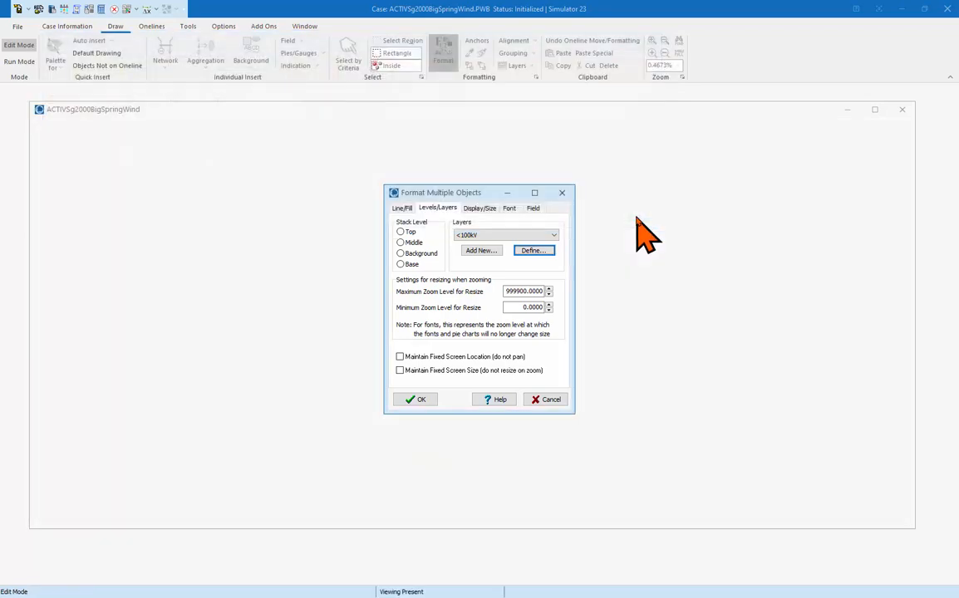
pyautogui.click(415, 399)
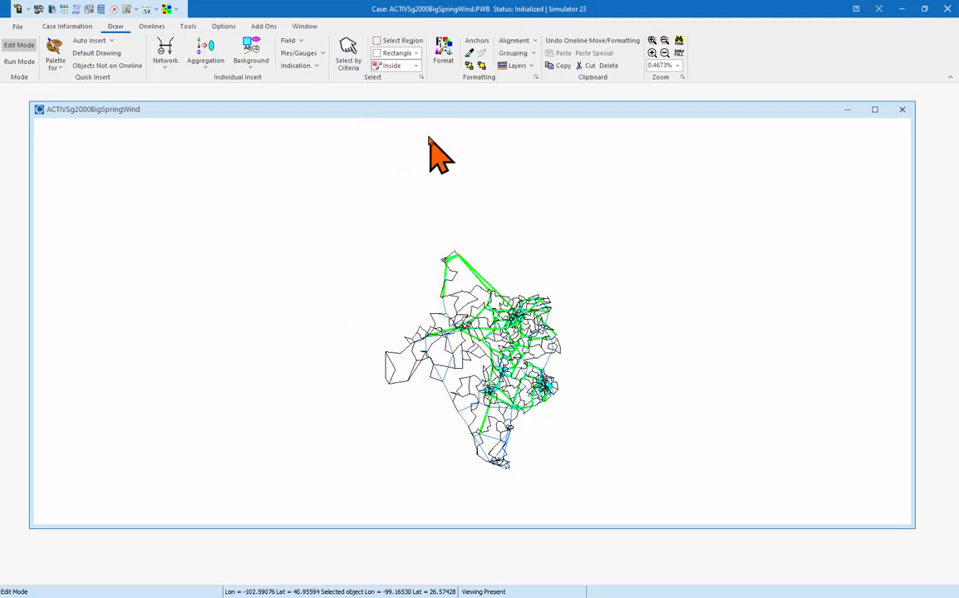
# - Filter the current selection by criteria to include only Background Line objects at all voltages
pyautogui.click(346, 55)
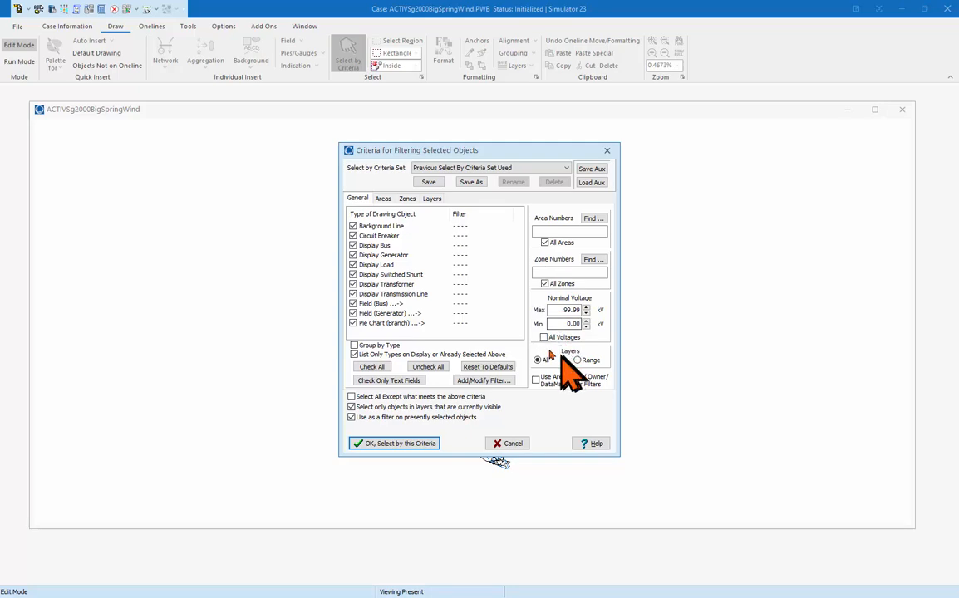
pyautogui.click(544, 338)
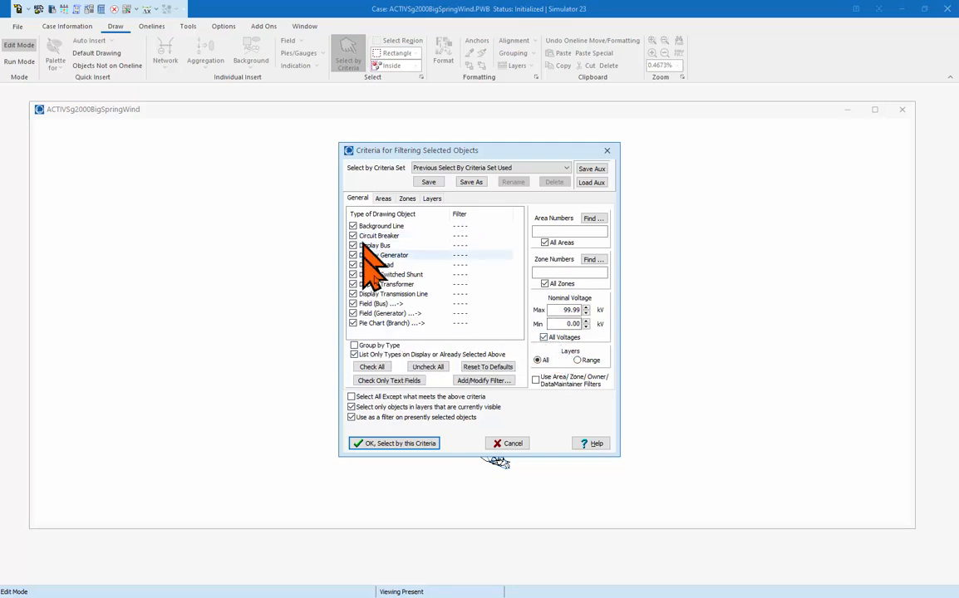
pyautogui.click(498, 169)
pyautogui.click(495, 172)
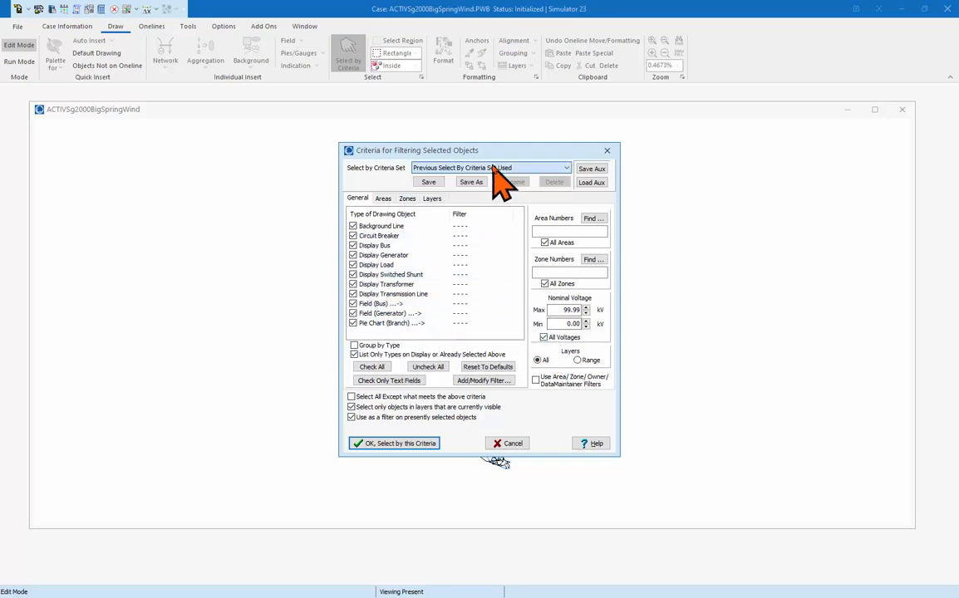
pyautogui.click(427, 367)
pyautogui.click(353, 226)
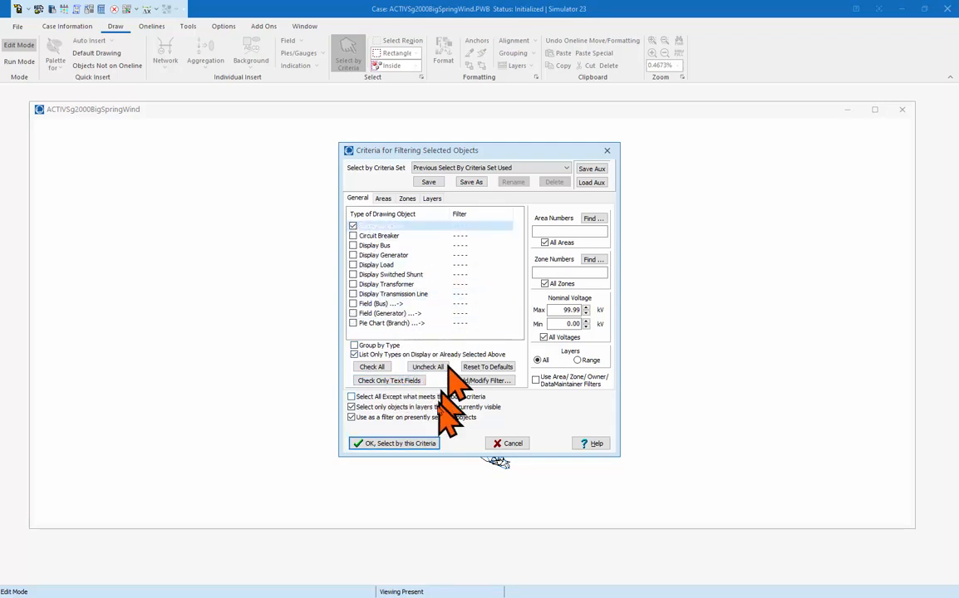
pyautogui.click(406, 444)
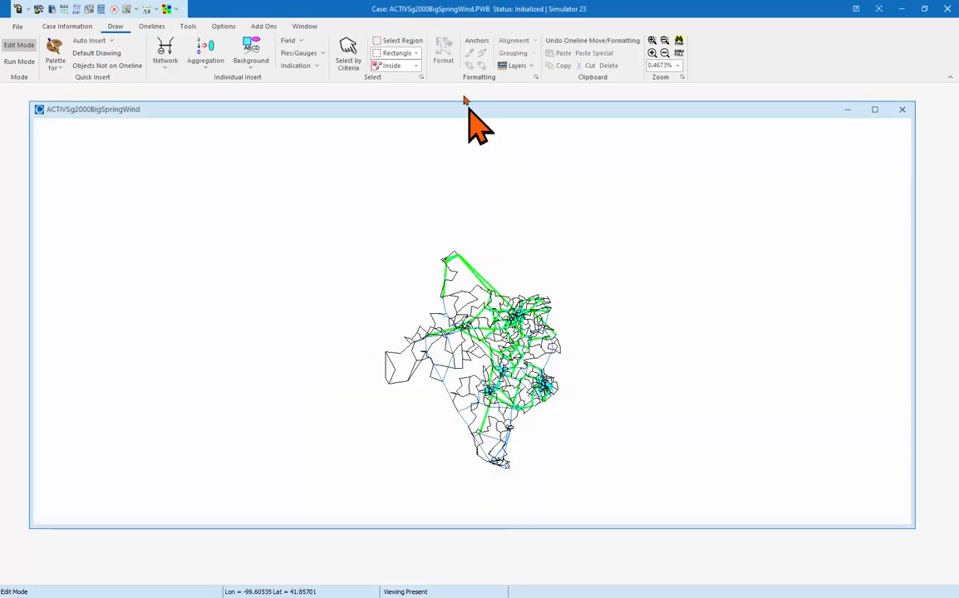
# - Select all background lines using the previous criteria and assign them to the Texas Borders layer
pyautogui.scroll(9, 463, 93)
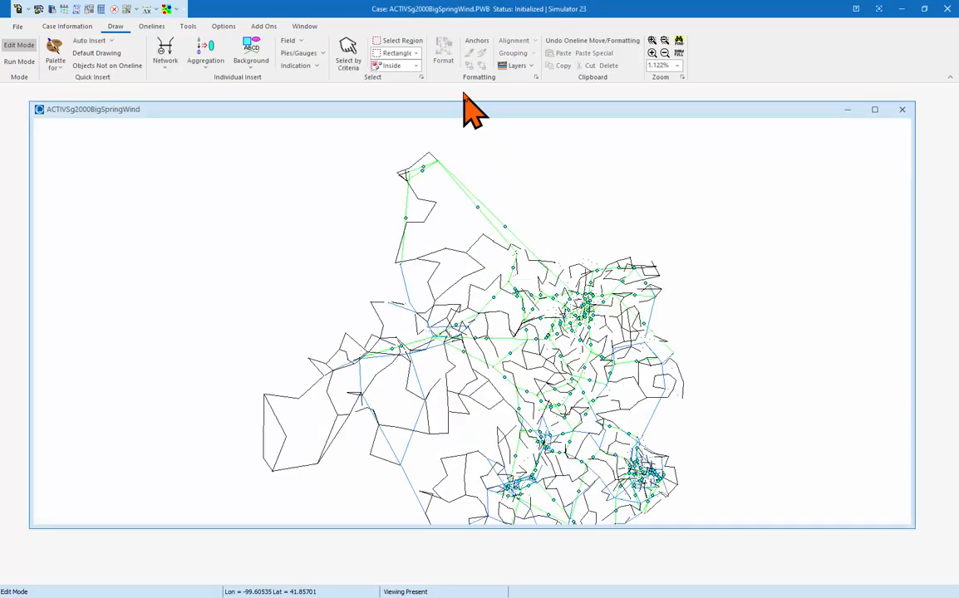
pyautogui.scroll(6, 464, 93)
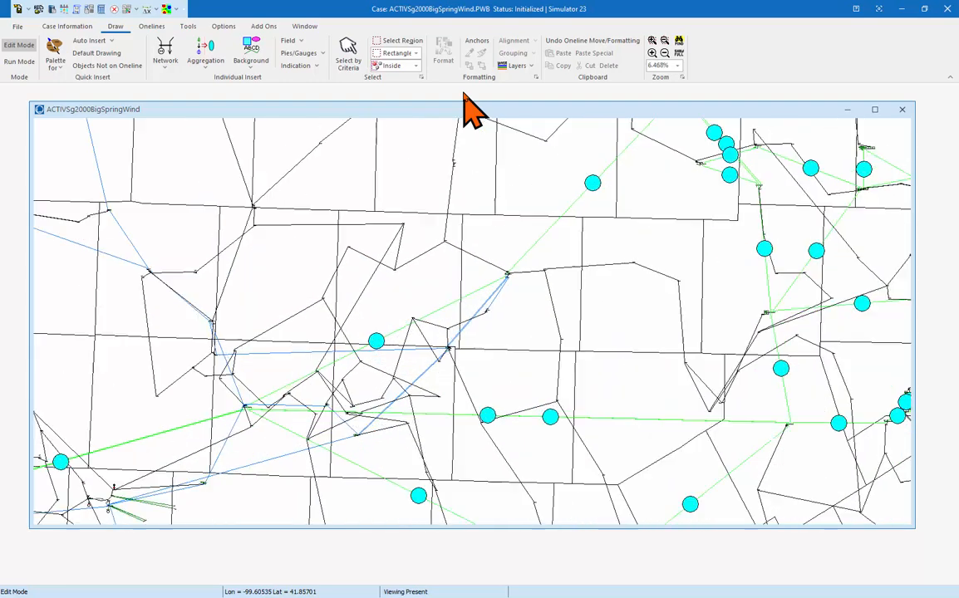
pyautogui.click(348, 54)
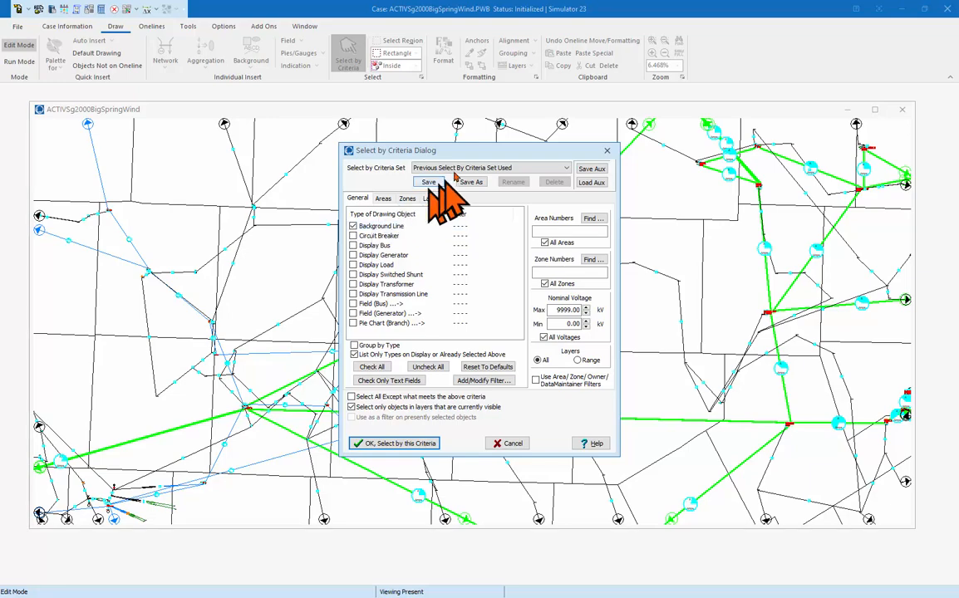
pyautogui.click(409, 441)
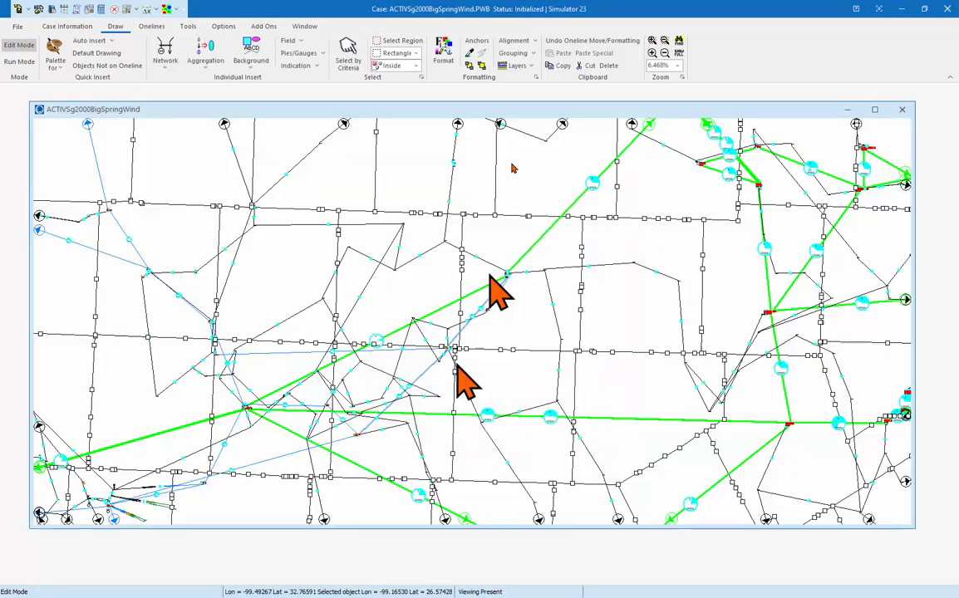
pyautogui.click(447, 59)
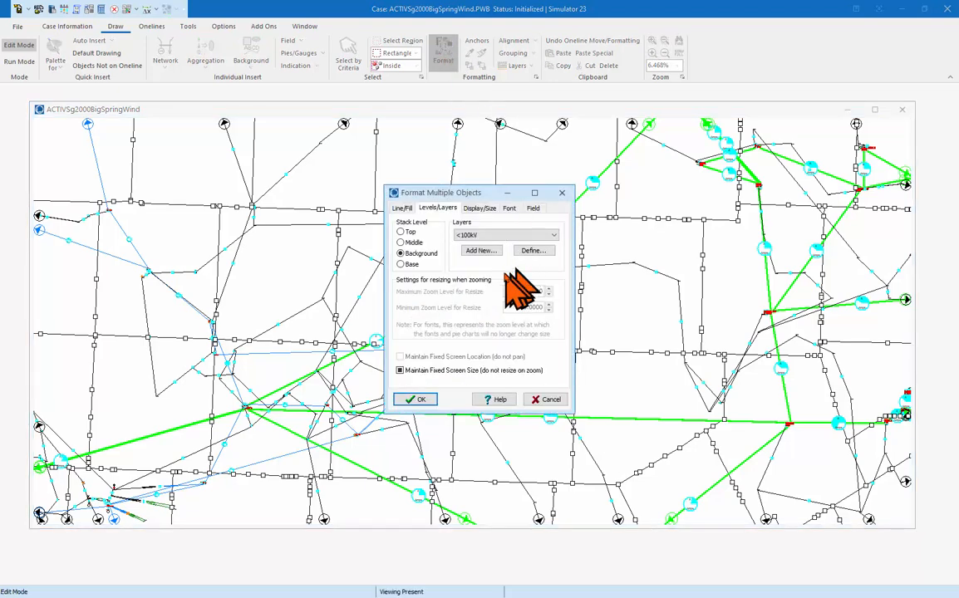
pyautogui.click(554, 236)
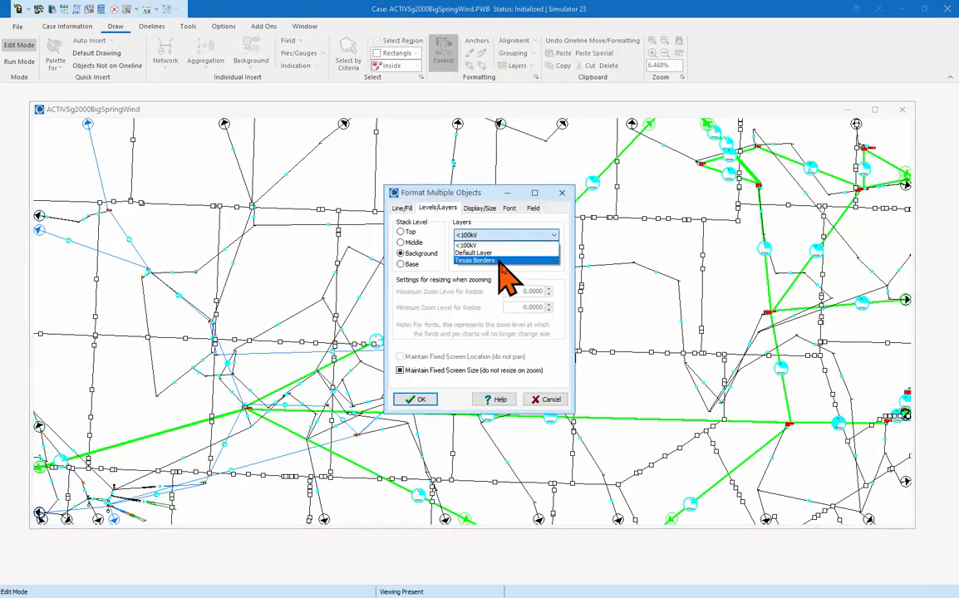
pyautogui.click(498, 262)
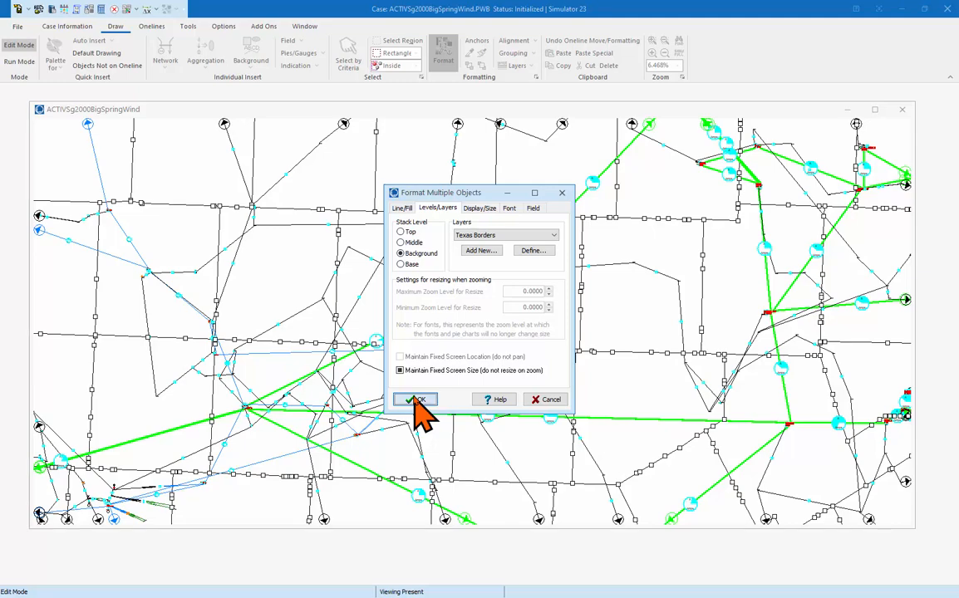
pyautogui.click(415, 400)
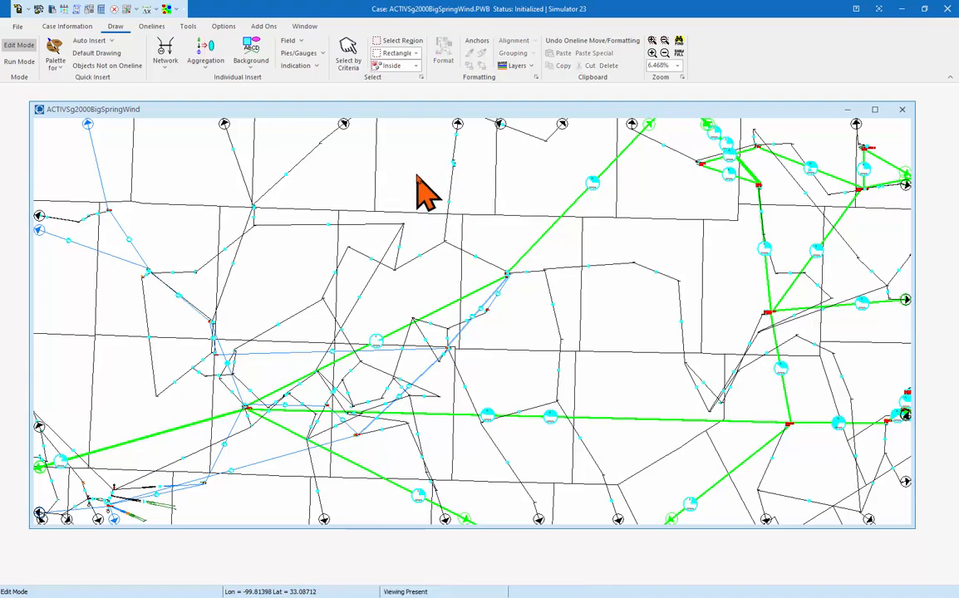
# - Examine how the county borders and network lines display on the oneline at different zoom levels
pyautogui.scroll(-10, 424, 189)
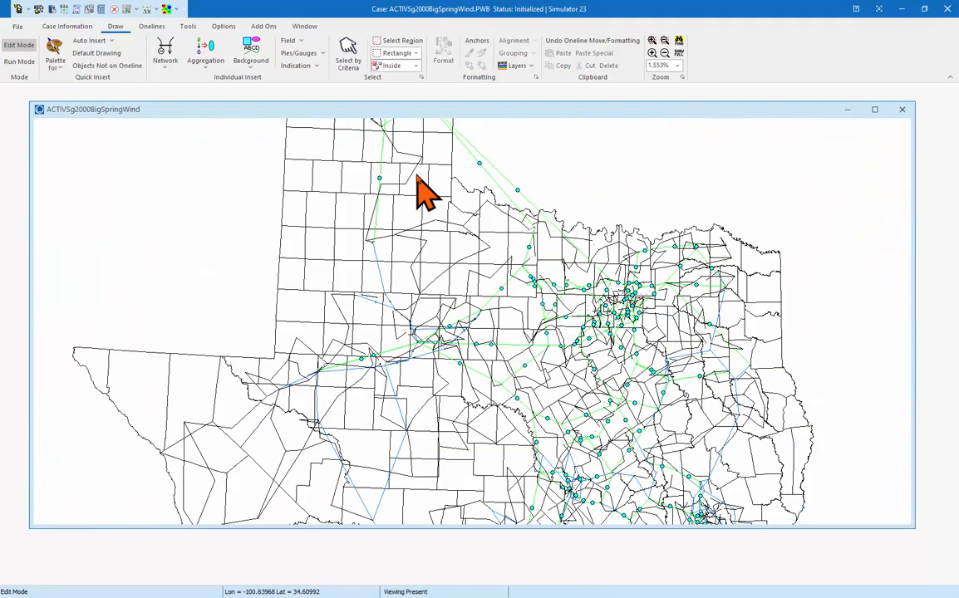
pyautogui.scroll(7, 424, 189)
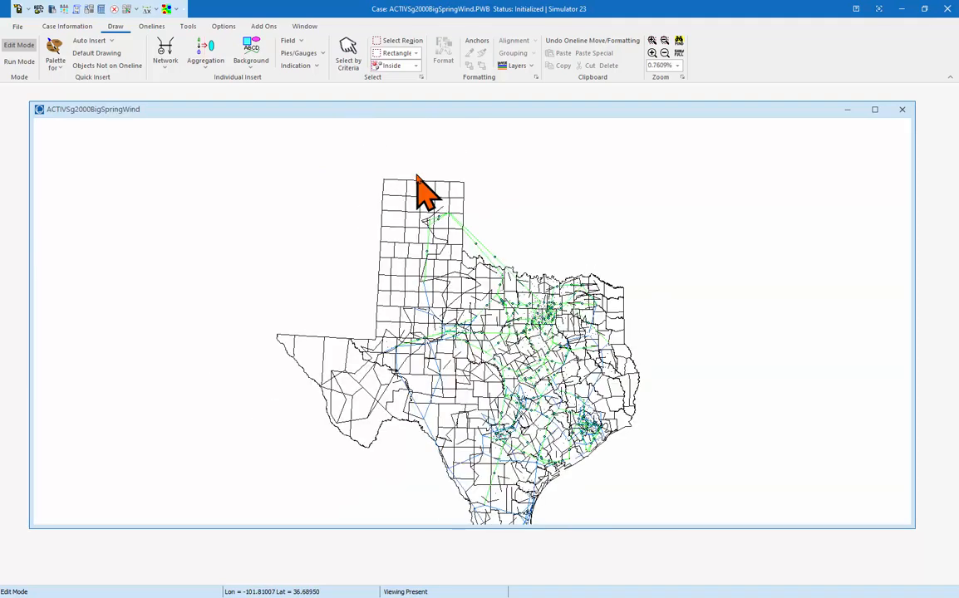
pyautogui.scroll(8, 424, 189)
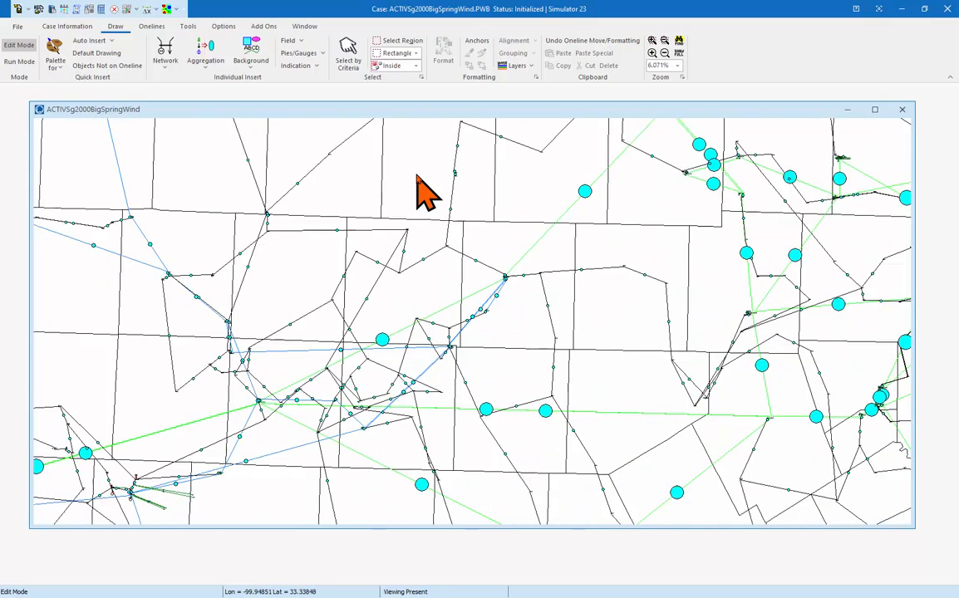
pyautogui.scroll(8, 424, 189)
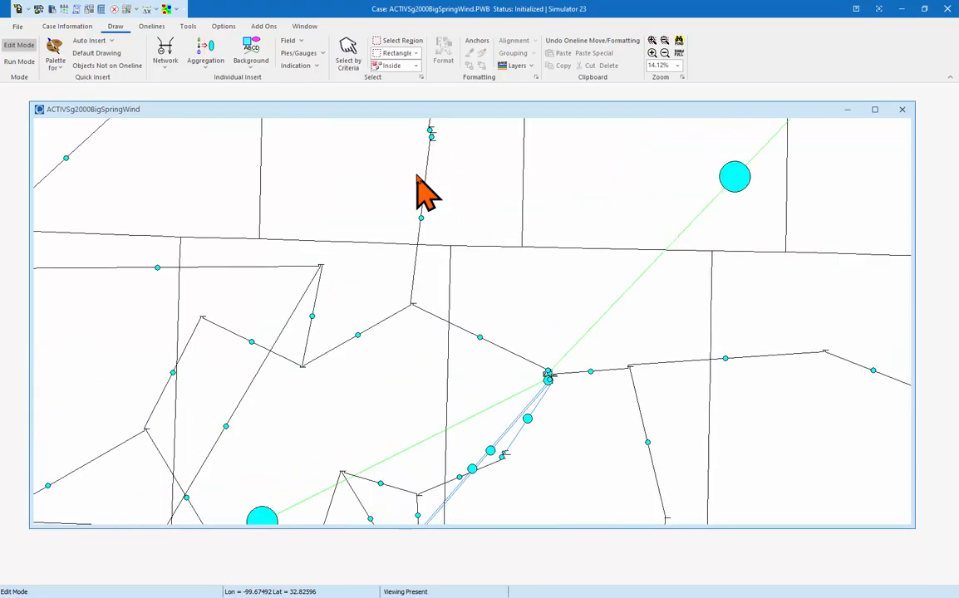
pyautogui.scroll(-8, 424, 189)
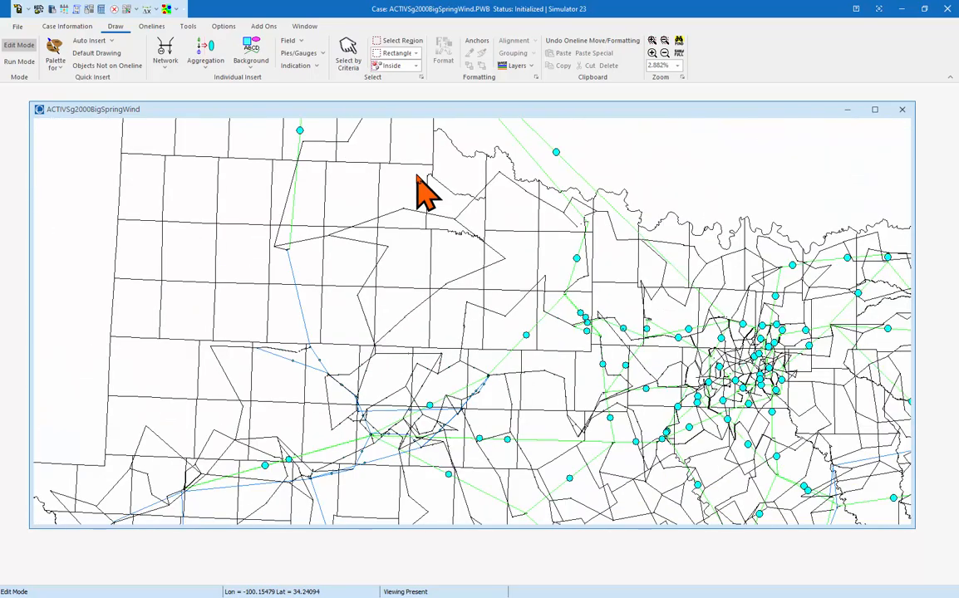
pyautogui.hotkey('ctrl', 'Up')
pyautogui.hotkey('ctrl', 'Up')
pyautogui.hotkey('ctrl', 'Up')
pyautogui.hotkey('ctrl', 'Up')
pyautogui.hotkey('ctrl', 'Up')
pyautogui.hotkey('ctrl', 'Up')
pyautogui.hotkey('ctrl', 'Up')
pyautogui.hotkey('ctrl', 'Up')
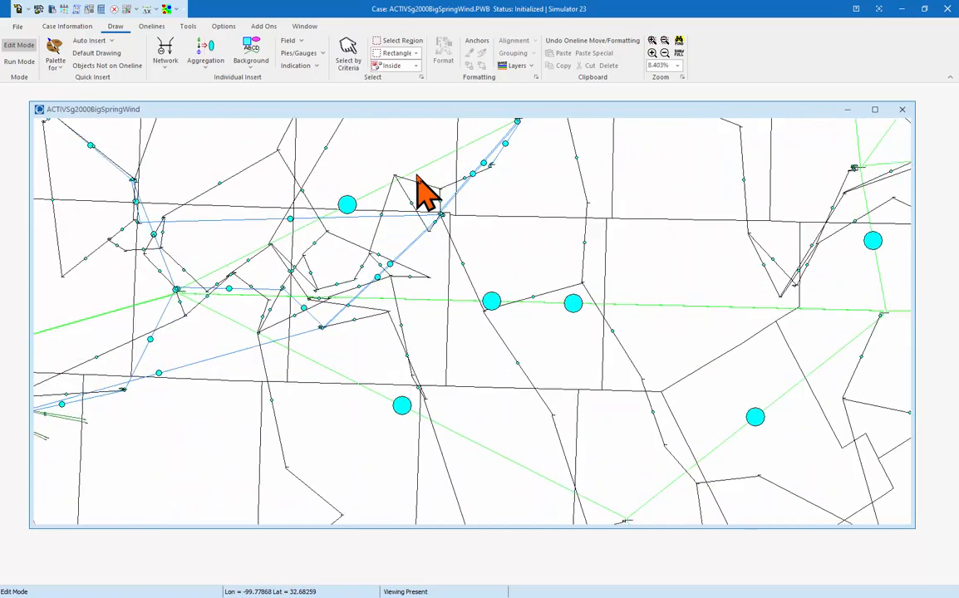
pyautogui.press('Down')
pyautogui.press('Down')
pyautogui.press('Down')
pyautogui.press('Down')
pyautogui.press('Down')
pyautogui.press('Down')
pyautogui.press('Left')
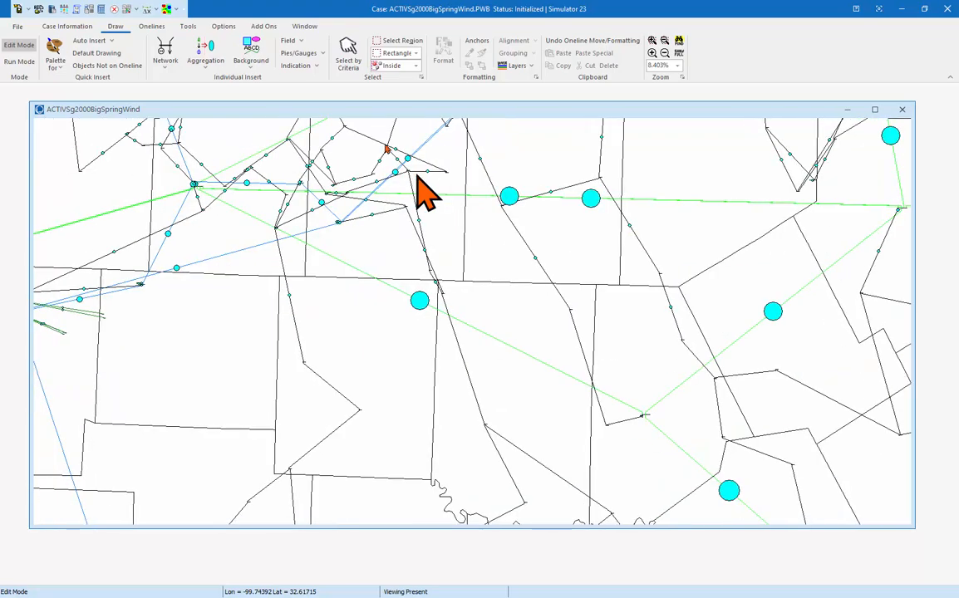
# - Review the visibility and zoom level settings of the defined screen layers
pyautogui.click(151, 25)
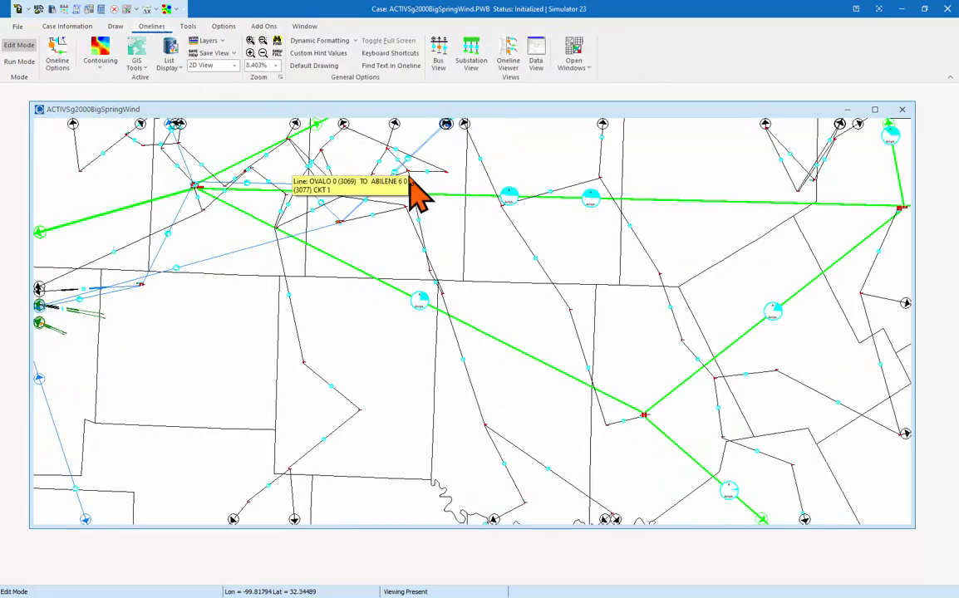
pyautogui.scroll(-8, 411, 183)
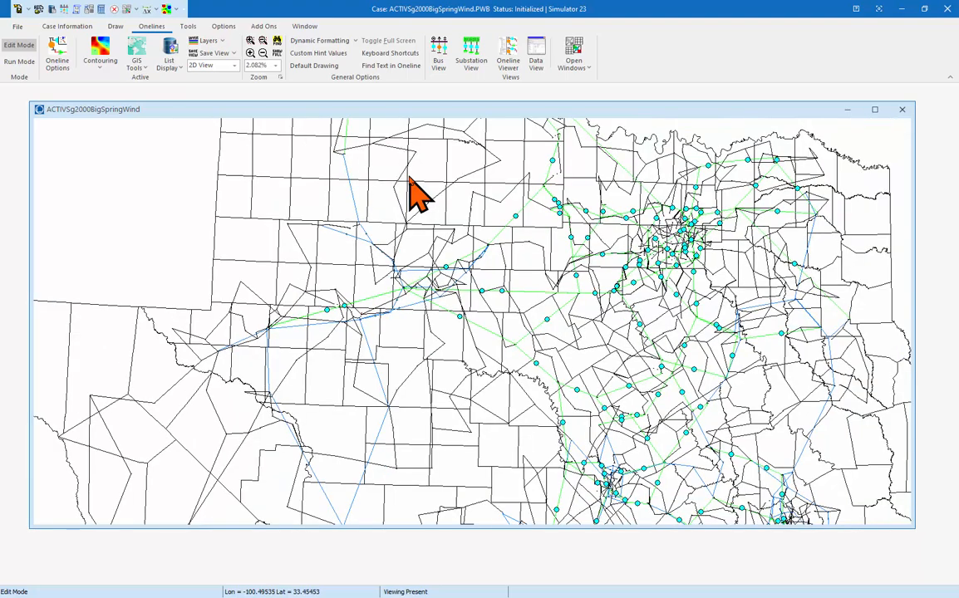
pyautogui.scroll(2, 411, 183)
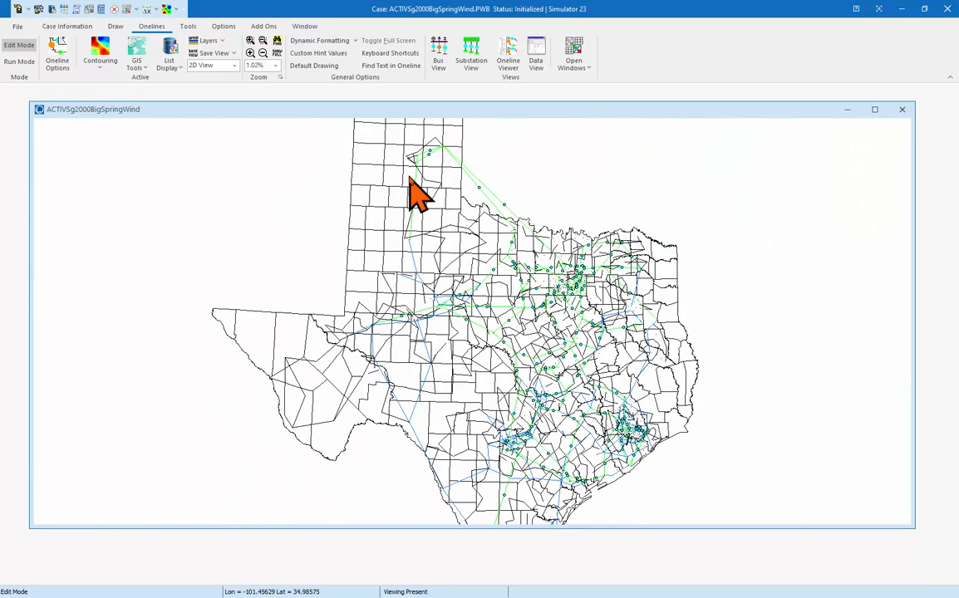
pyautogui.click(208, 40)
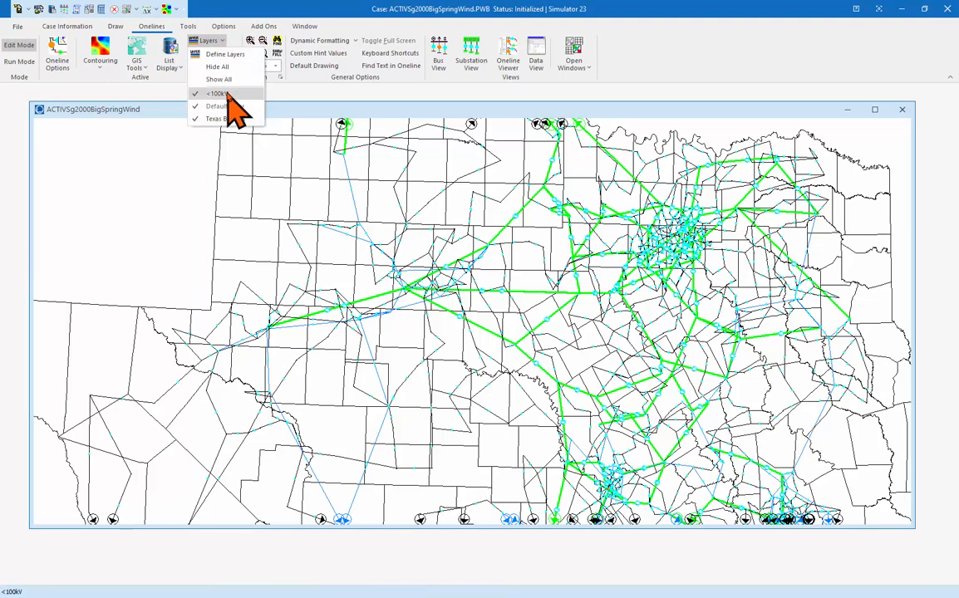
pyautogui.click(228, 55)
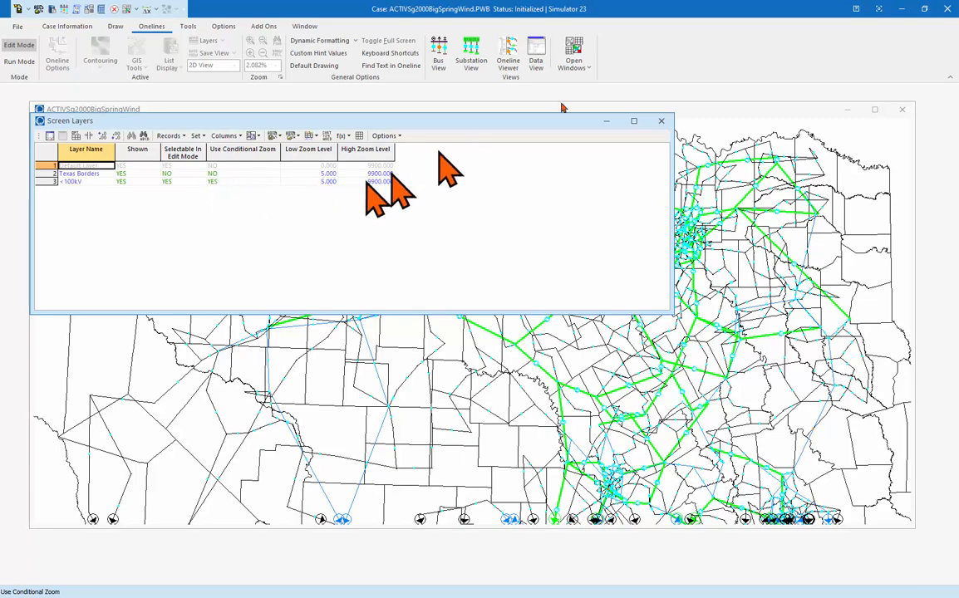
pyautogui.click(662, 122)
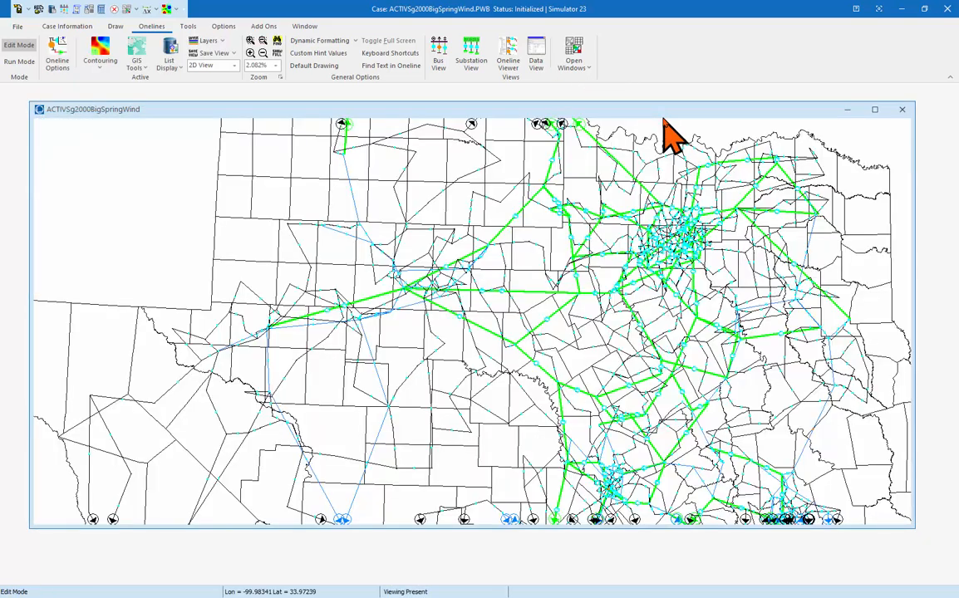
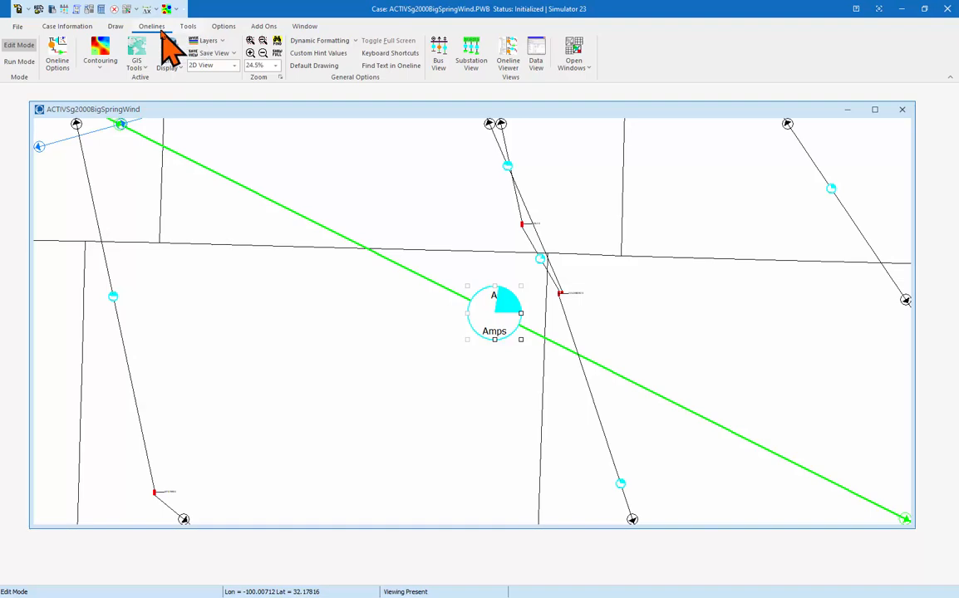
# - Format the selected pie chart on the green transmission line to use the Middle stack level
pyautogui.click(116, 26)
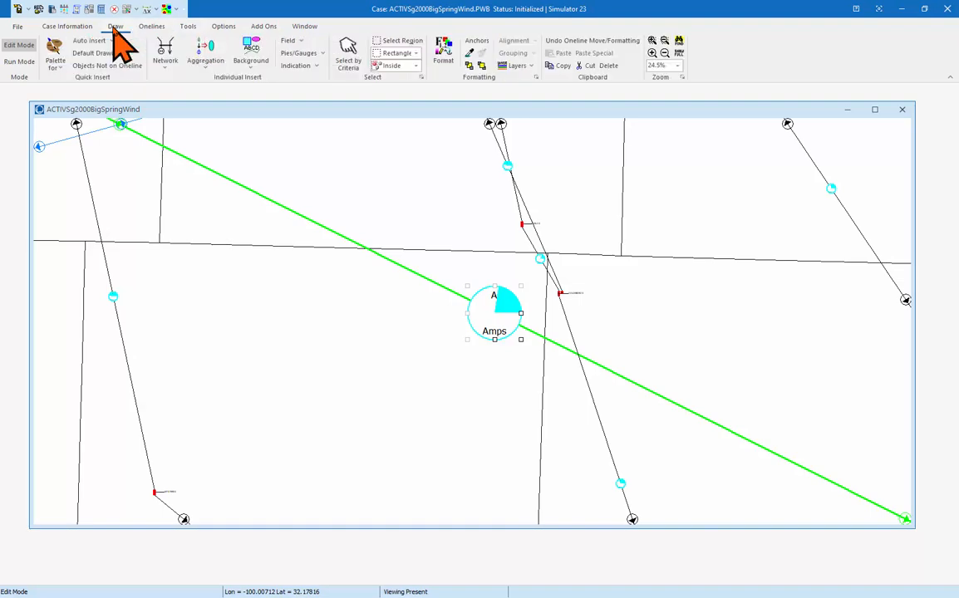
pyautogui.click(443, 56)
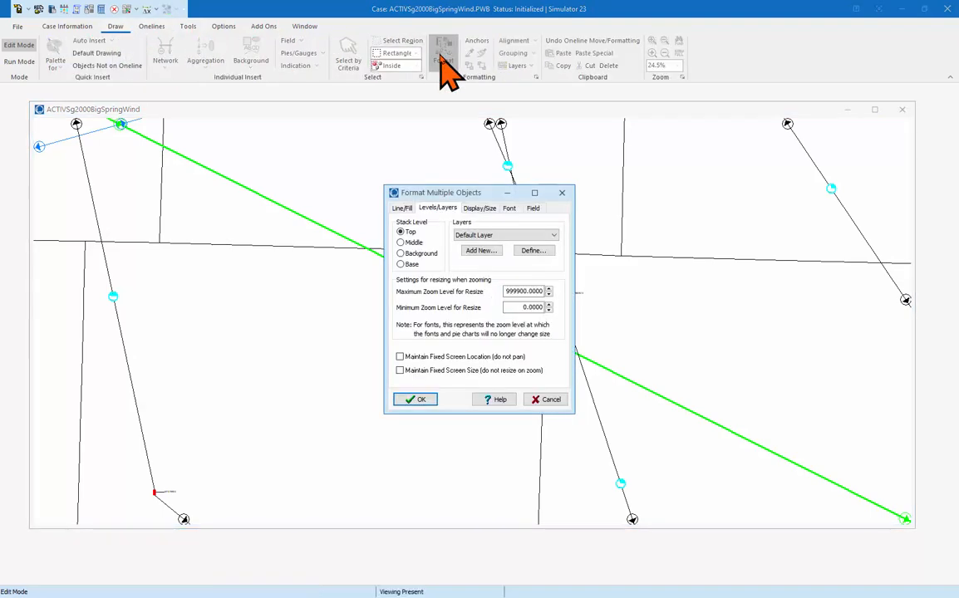
pyautogui.moveTo(479, 192); pyautogui.dragTo(742, 203)
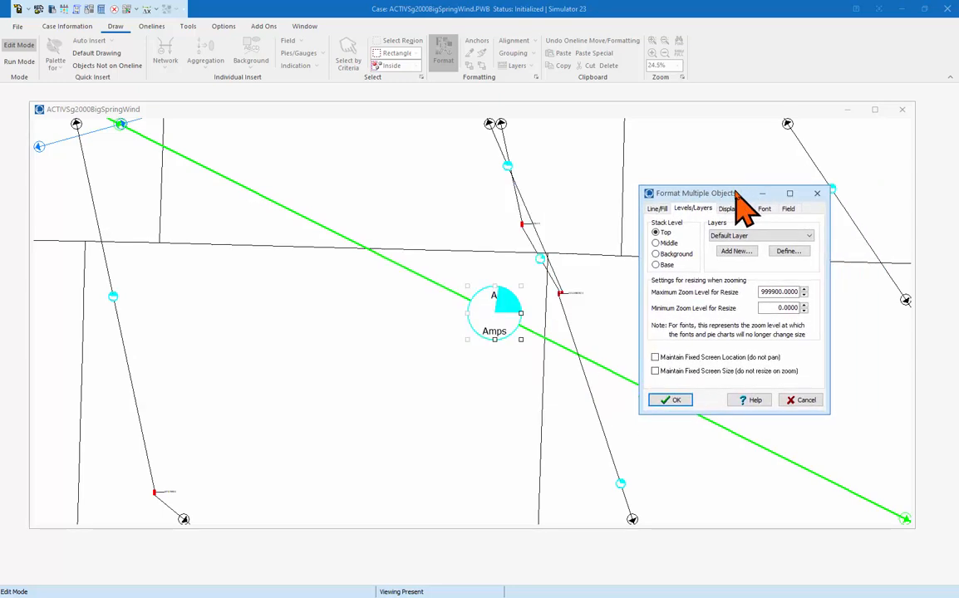
pyautogui.click(667, 243)
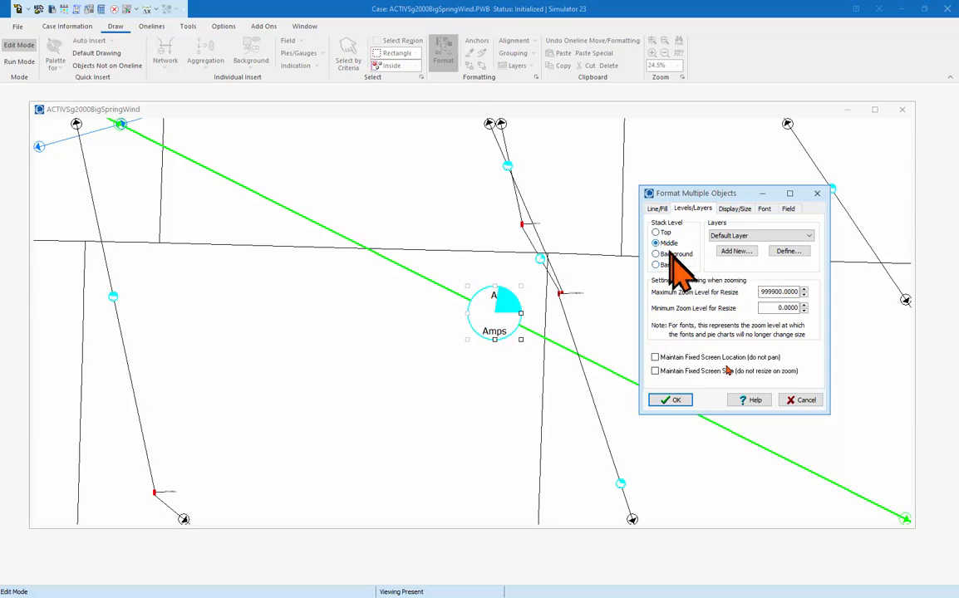
pyautogui.click(672, 400)
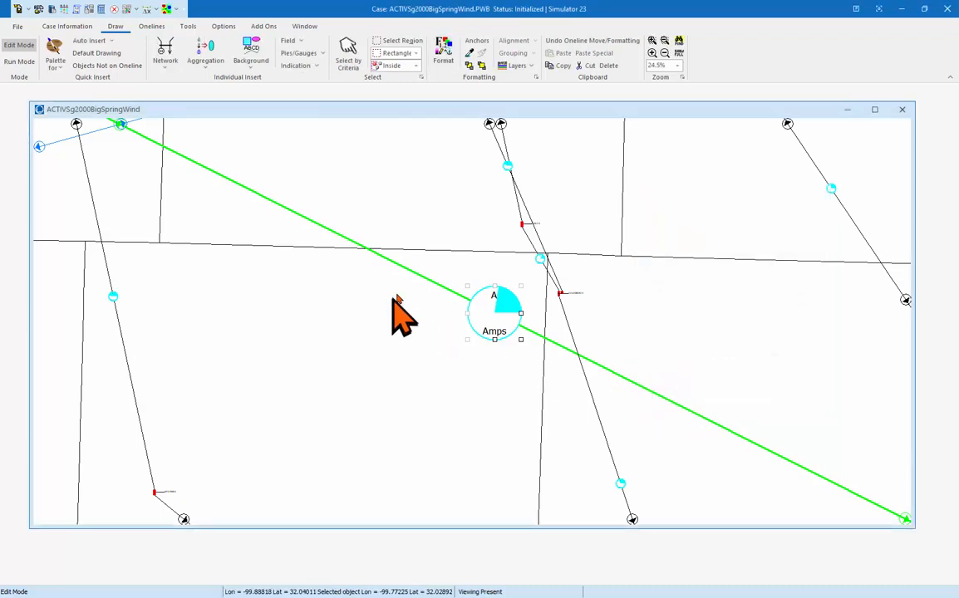
# - Check the stack level of the green transmission line and leave its formatting as it is
pyautogui.click(417, 279)
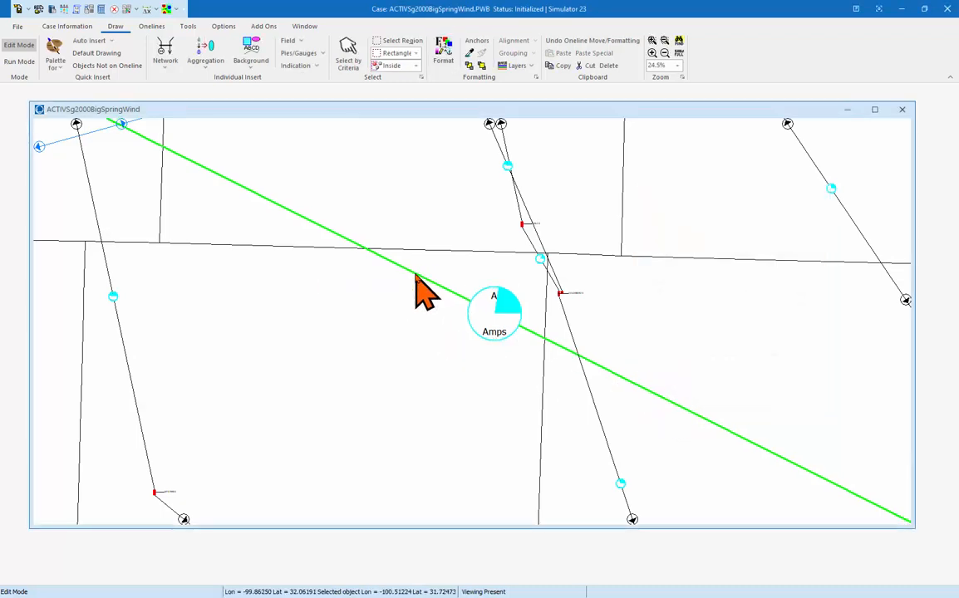
pyautogui.click(444, 52)
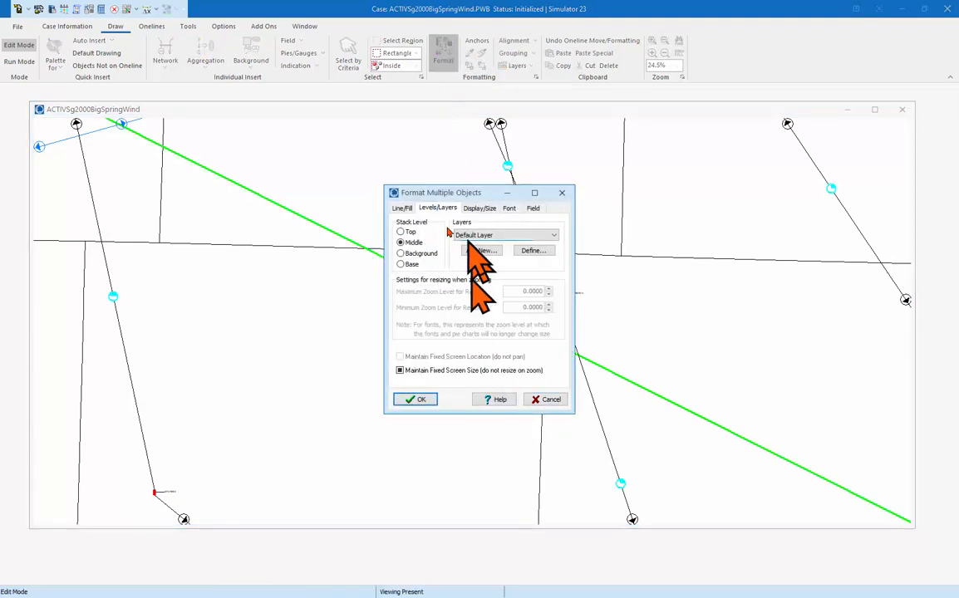
pyautogui.click(563, 193)
# - Reselect the green line's pie chart and review its stack level, layer and zoom resizing settings
pyautogui.click(493, 317)
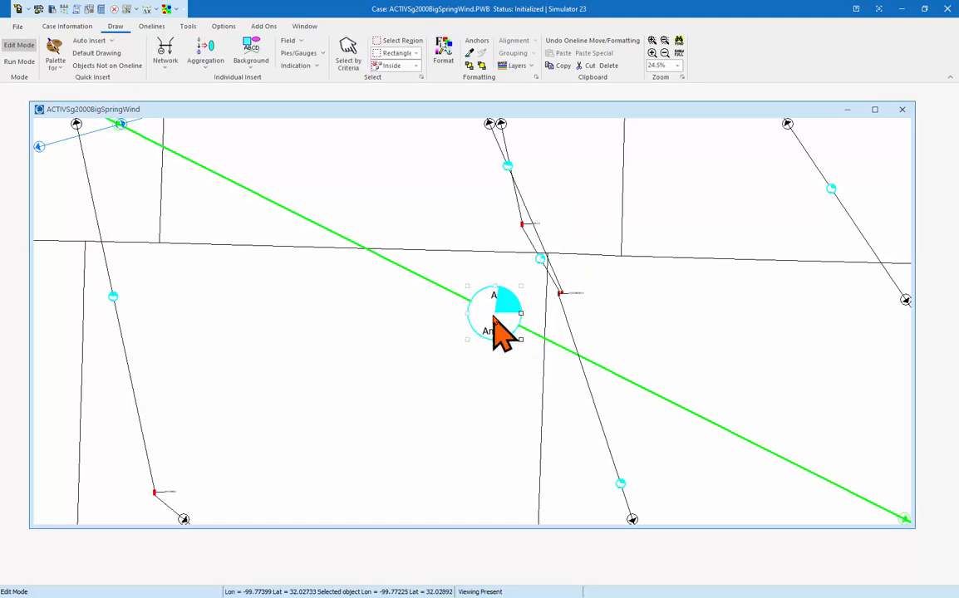
pyautogui.click(494, 318)
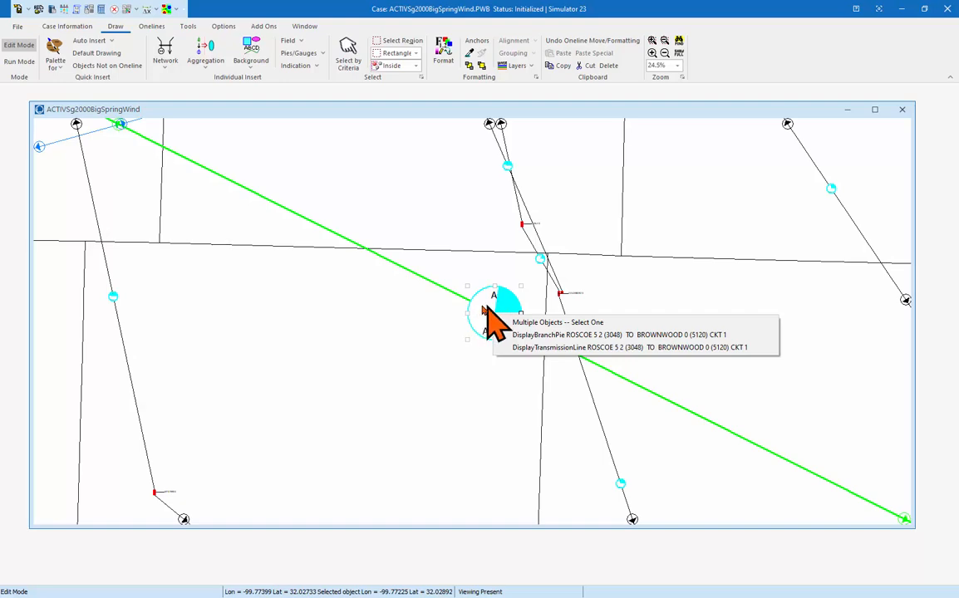
pyautogui.click(483, 307)
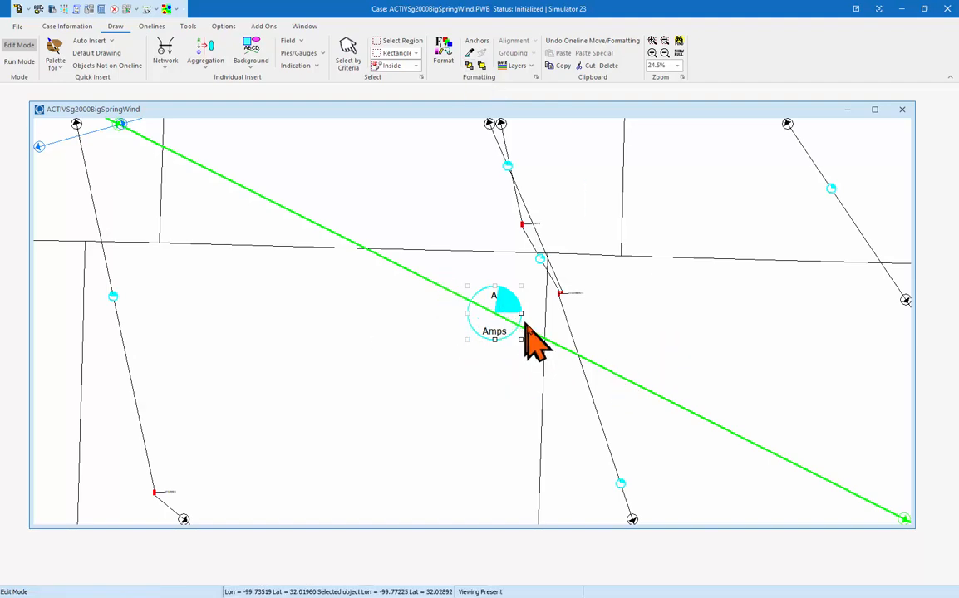
pyautogui.scroll(3, 611, 390)
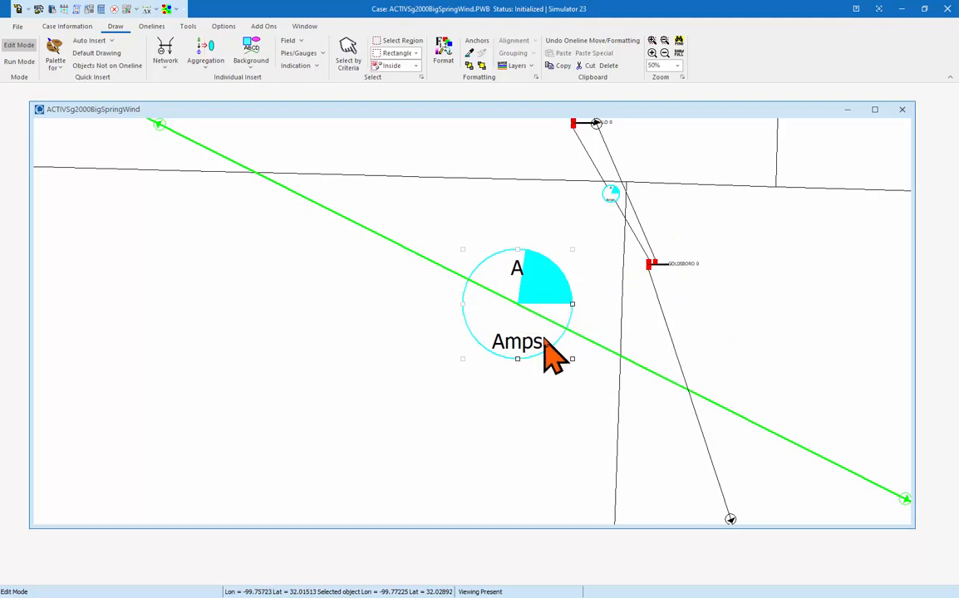
pyautogui.rightClick(490, 337)
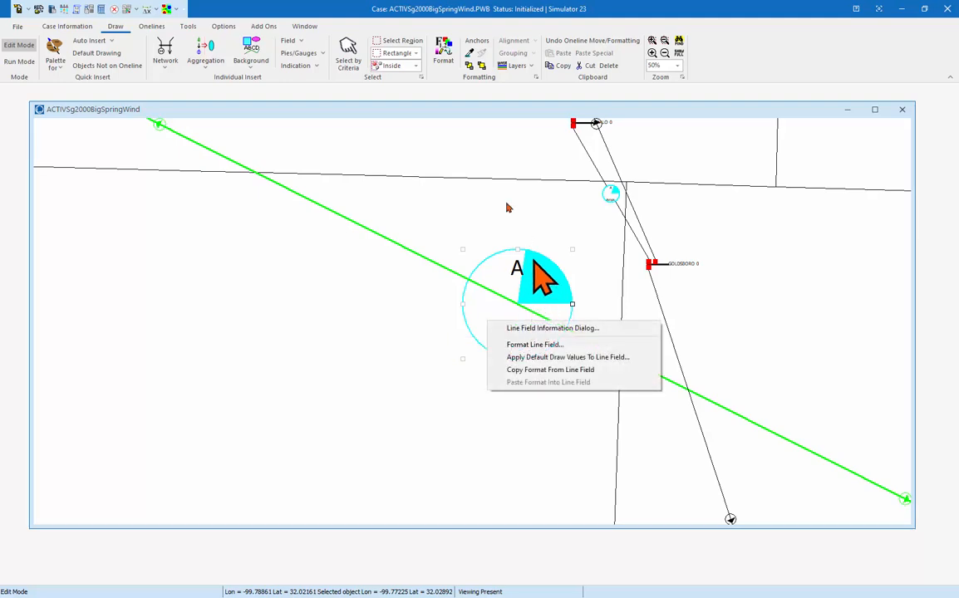
pyautogui.click(443, 59)
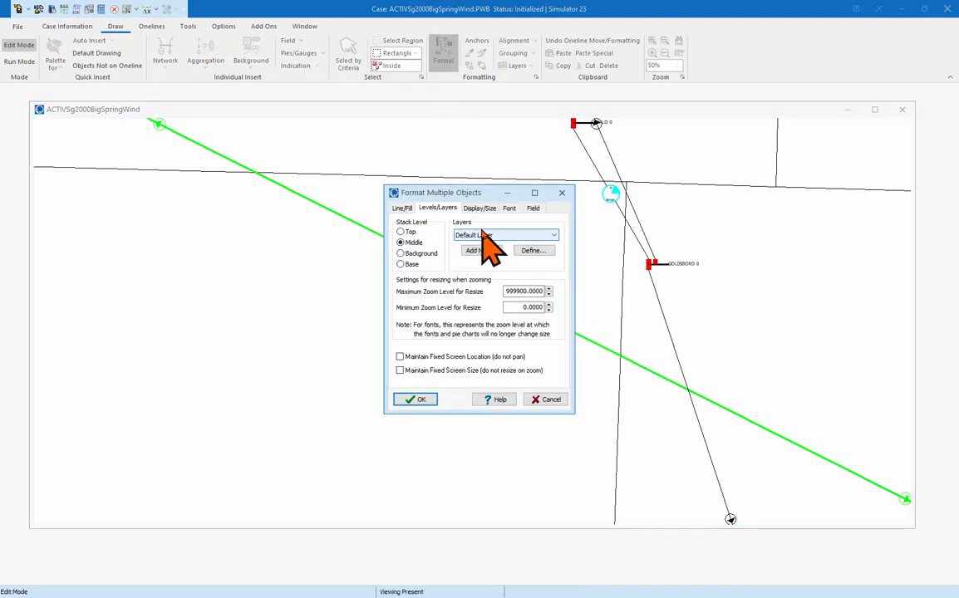
pyautogui.click(418, 399)
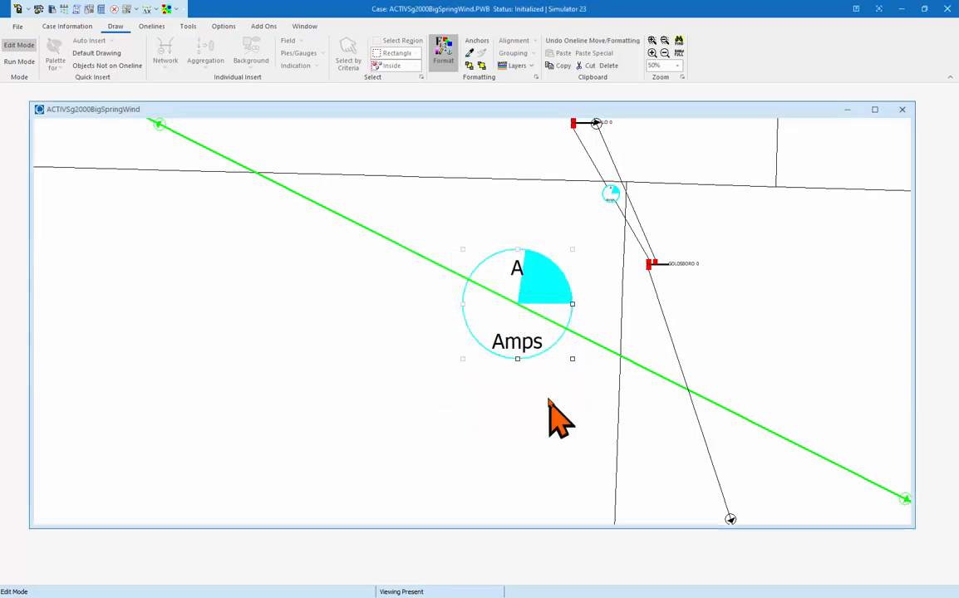
# - Bring the pie chart in front of the green transmission line and deselect it
pyautogui.rightClick(511, 299)
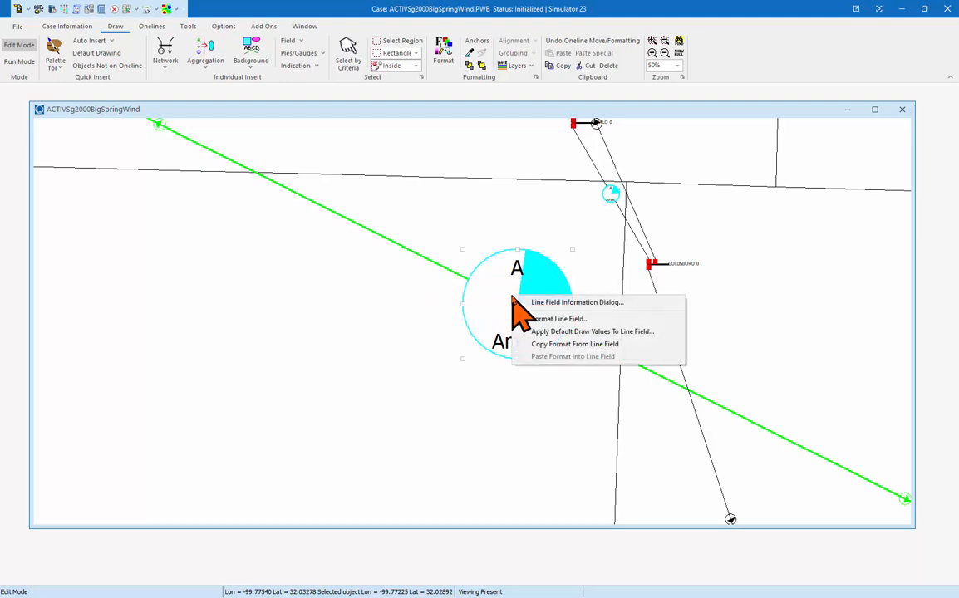
pyautogui.click(468, 66)
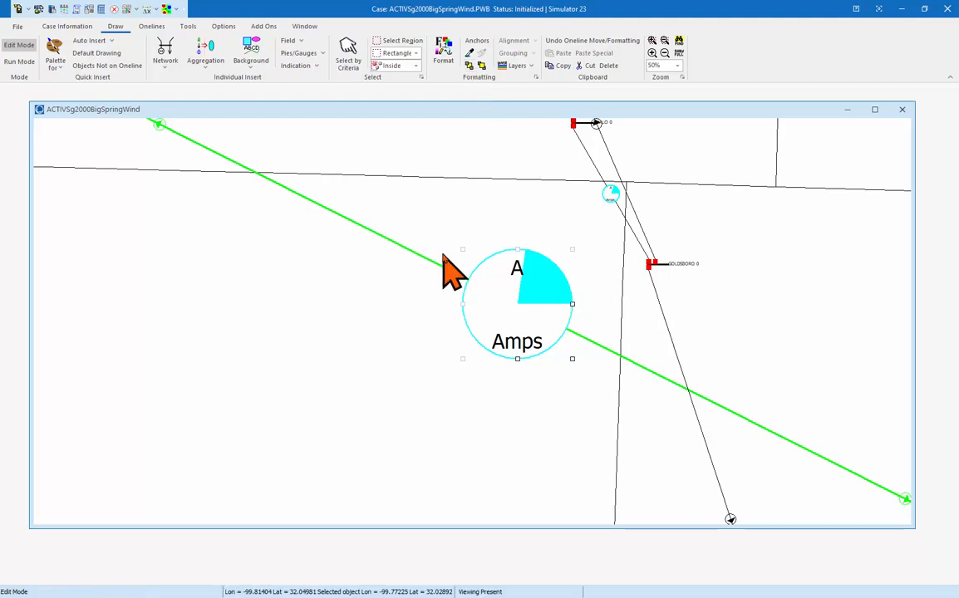
pyautogui.click(413, 212)
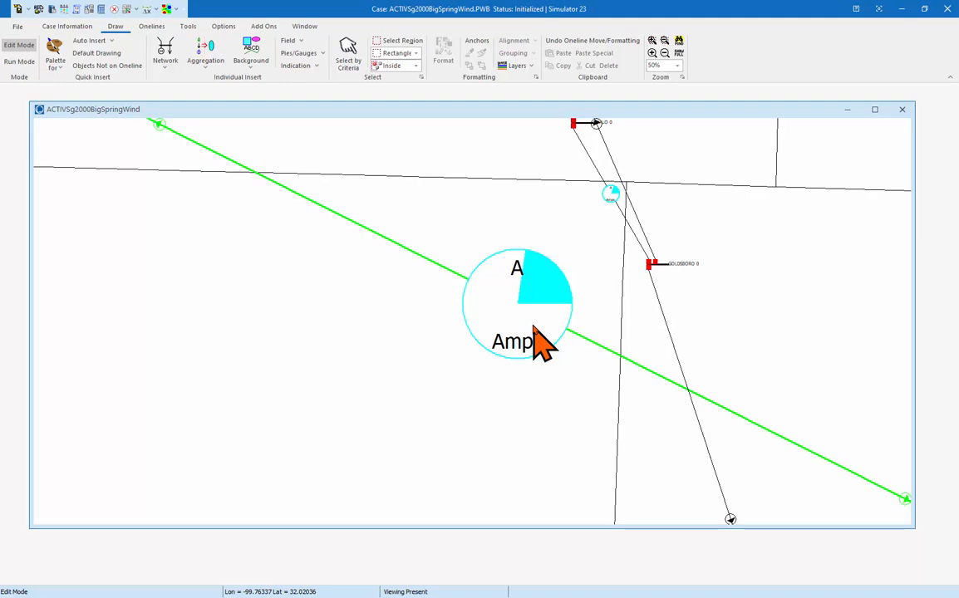
# - Set the GOLDSBORO 0 bus to size 10 and width 1, and move its name label clear of the bar
pyautogui.click(662, 268)
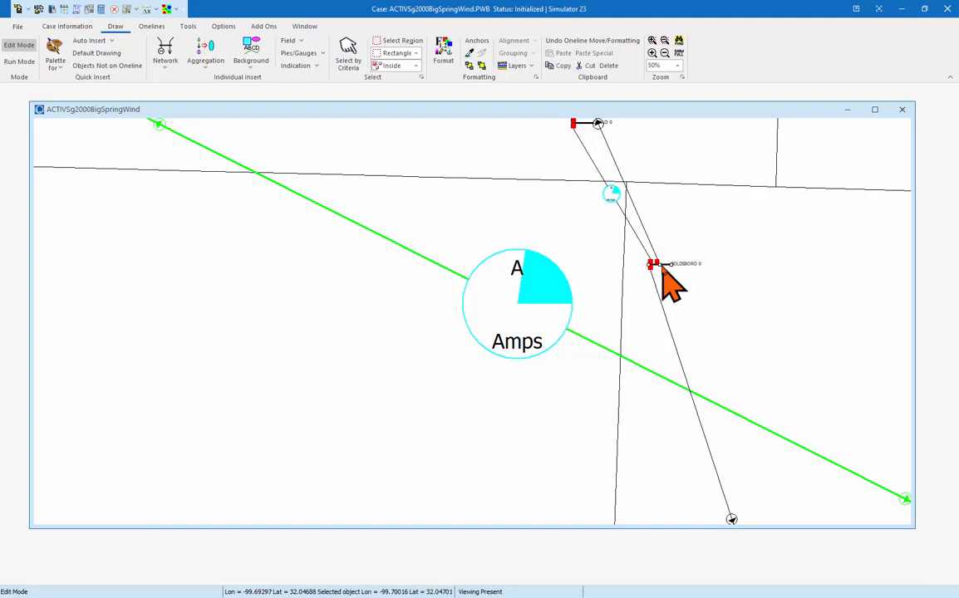
pyautogui.click(447, 58)
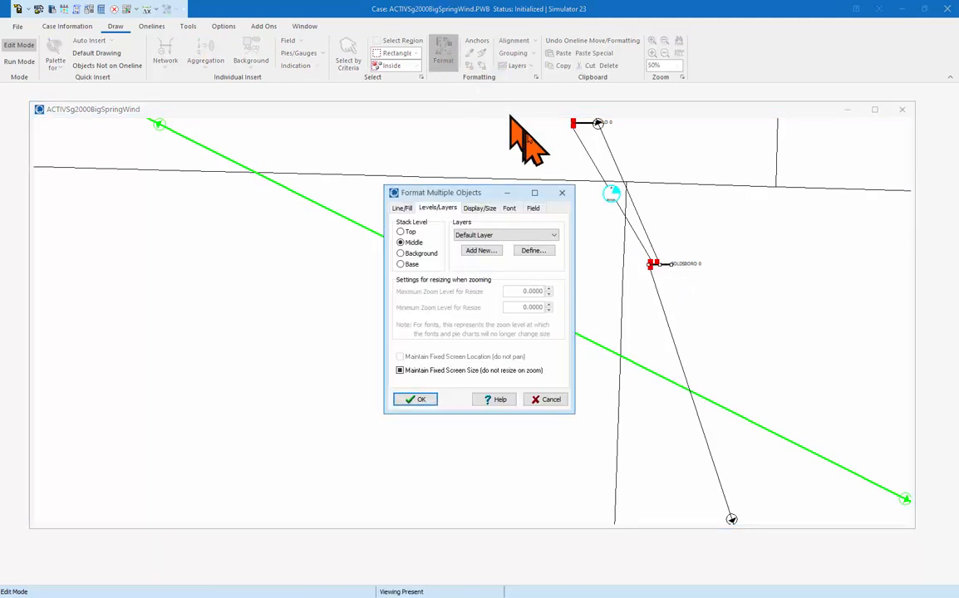
pyautogui.click(482, 209)
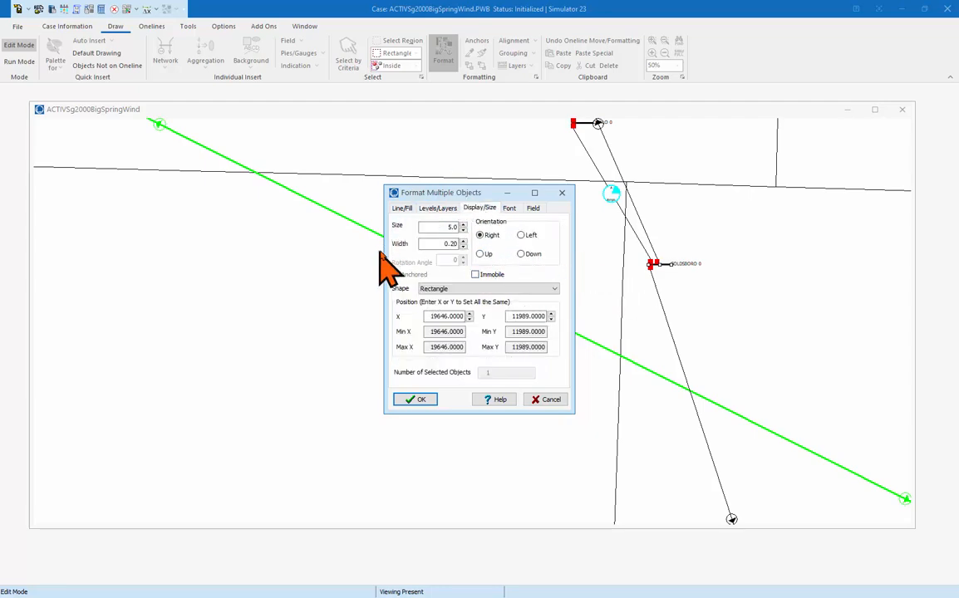
pyautogui.moveTo(381, 250); pyautogui.dragTo(310, 251)
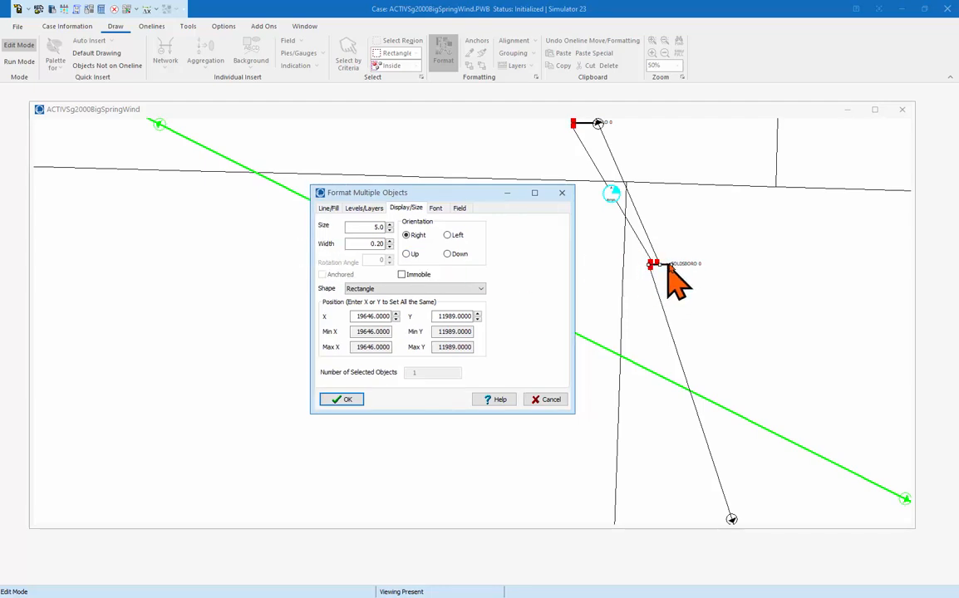
pyautogui.doubleClick(370, 228)
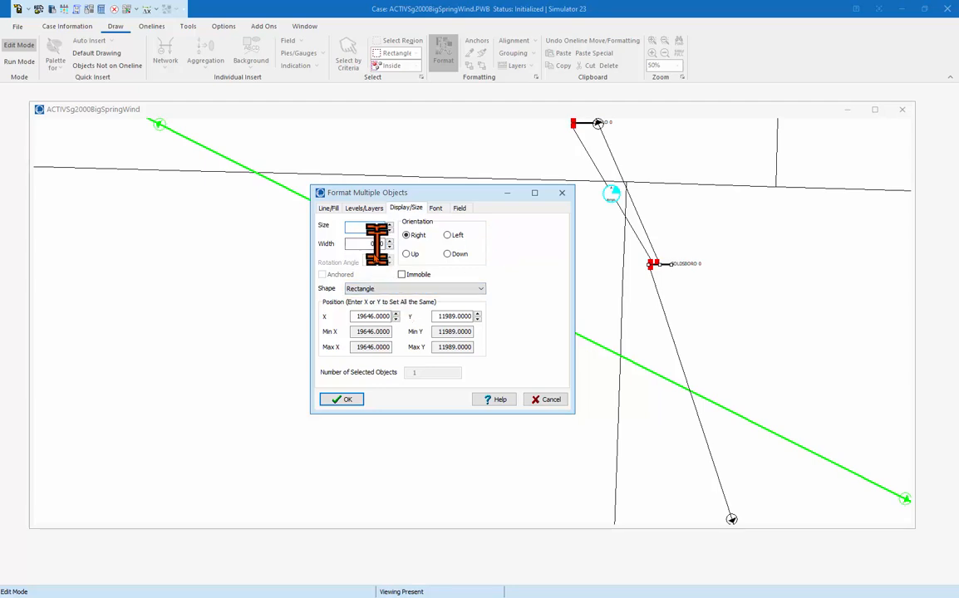
pyautogui.press('Tab')
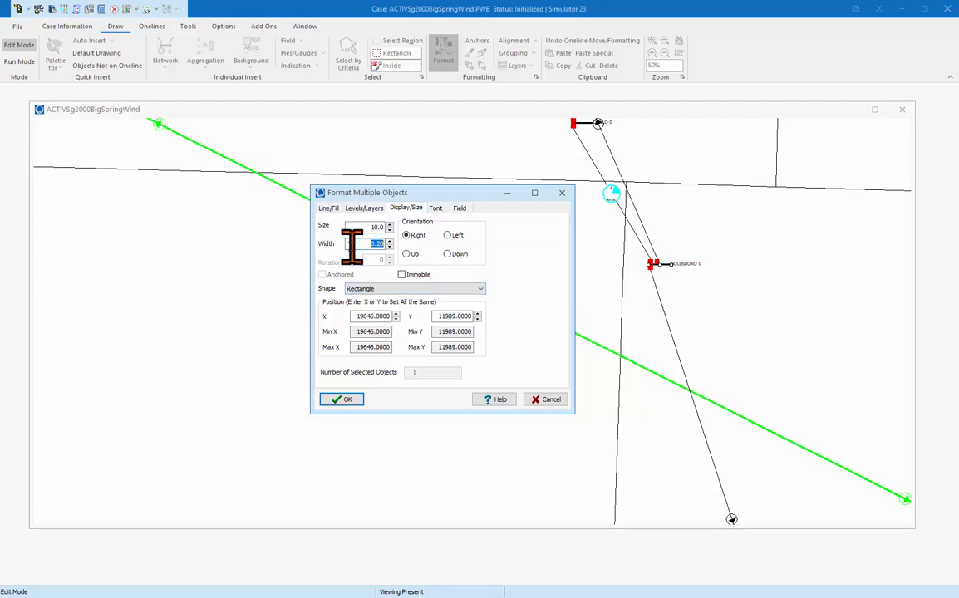
pyautogui.moveTo(352, 246); pyautogui.dragTo(520, 251)
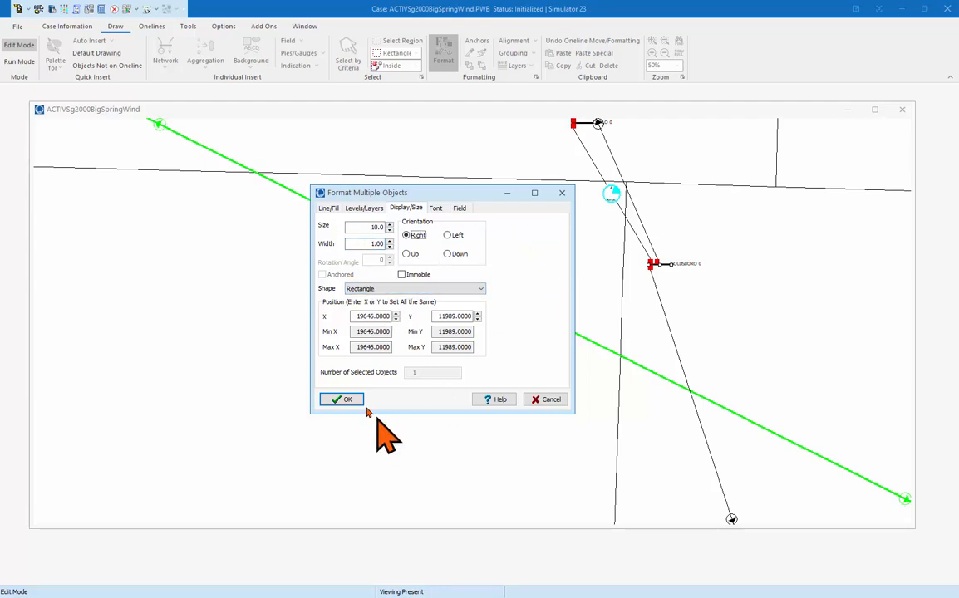
pyautogui.click(341, 401)
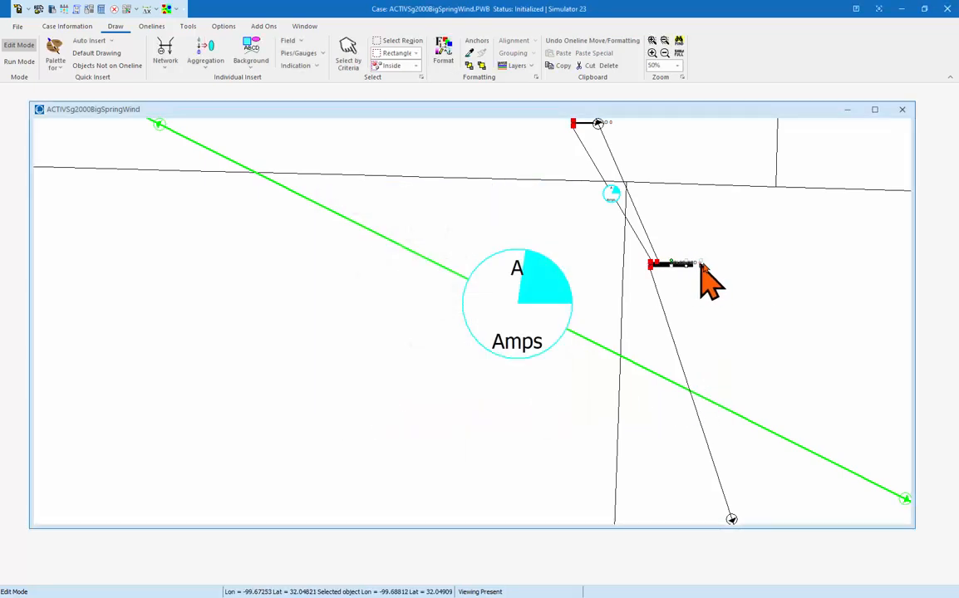
pyautogui.moveTo(700, 266); pyautogui.dragTo(731, 260)
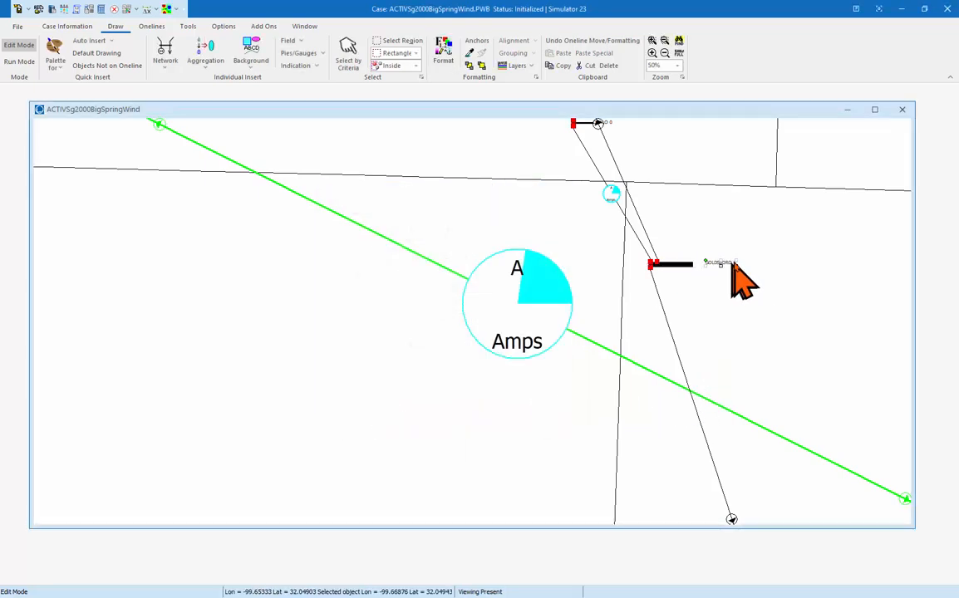
# - Set the GOLDSBORO 0 bus orientation to Up and move the bus farther east, away from the county border
pyautogui.click(678, 265)
pyautogui.click(446, 51)
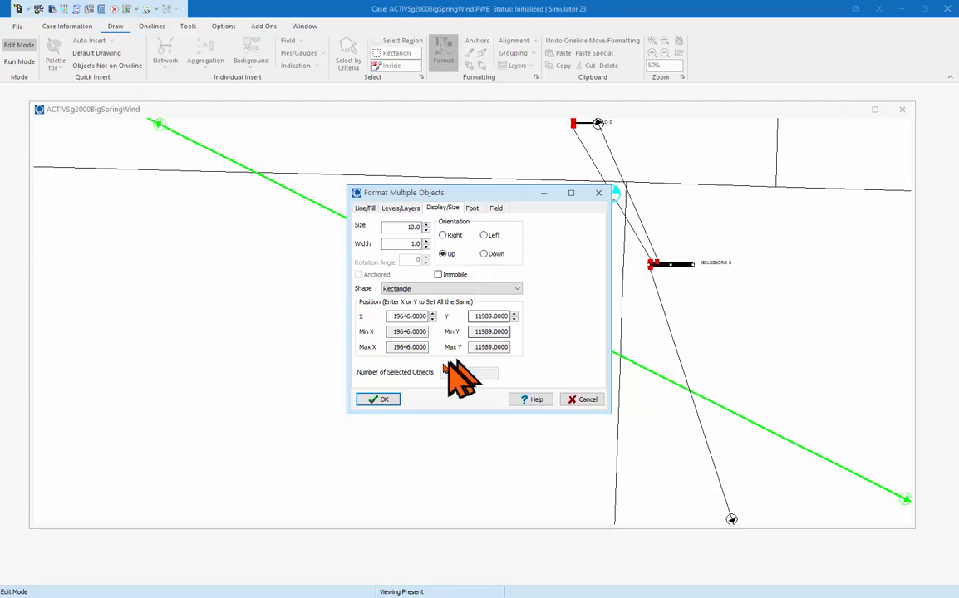
pyautogui.click(377, 400)
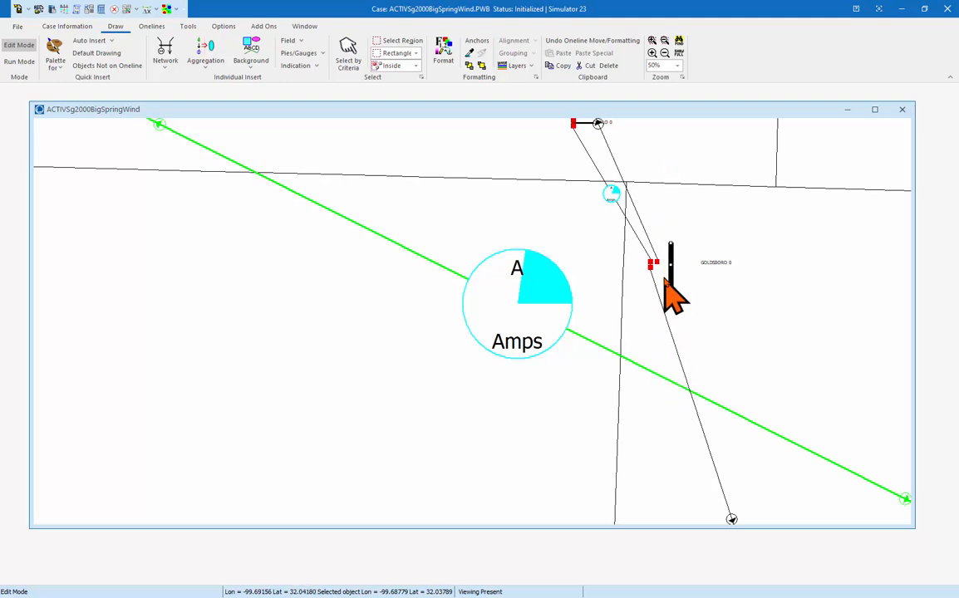
pyautogui.moveTo(672, 284); pyautogui.dragTo(782, 292)
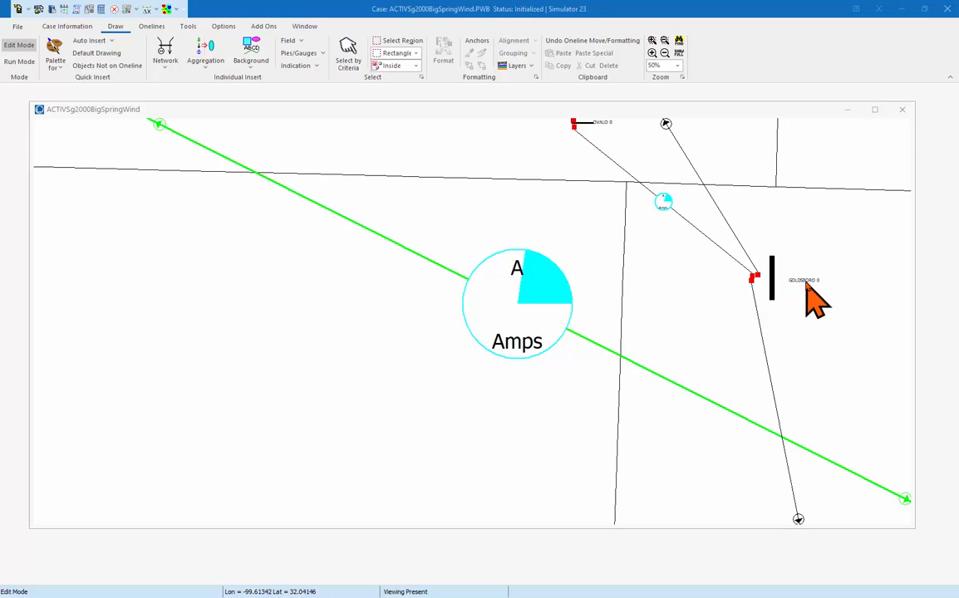
# - Change the GOLDSBORO 0 bus label to show the Name_Nominal kV field with the prefix "Name/Nom kV:"
pyautogui.click(801, 282)
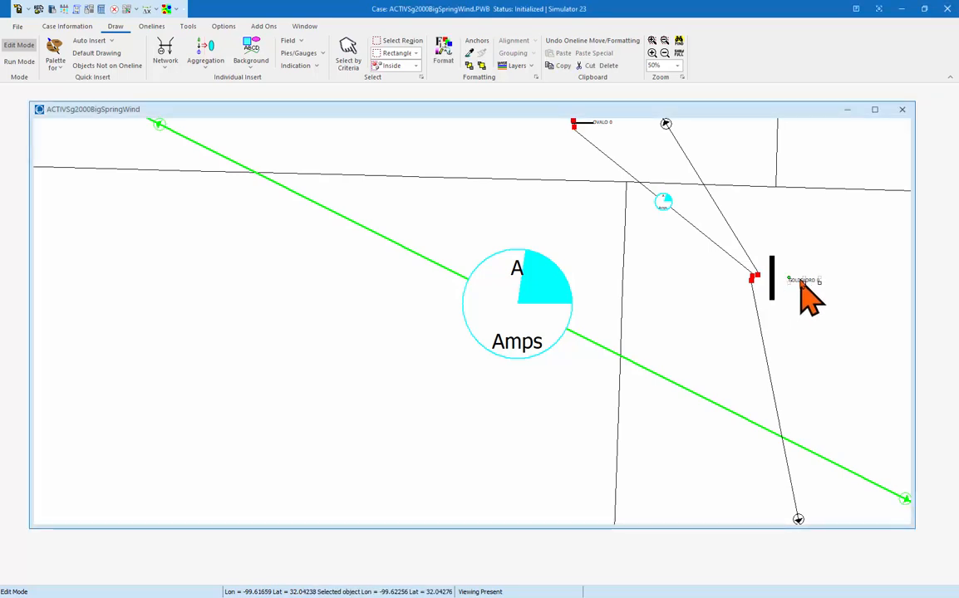
pyautogui.rightClick(801, 283)
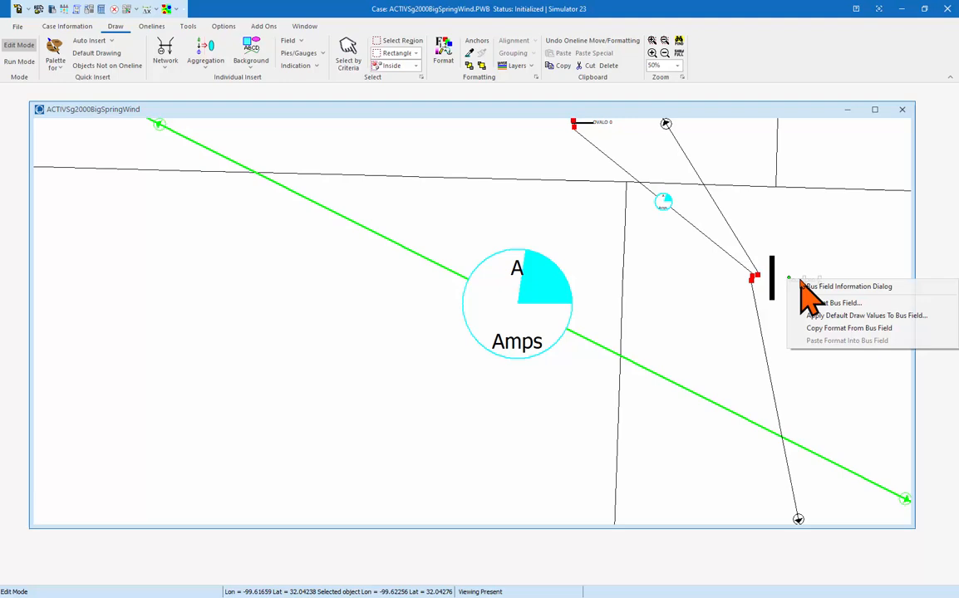
pyautogui.click(856, 302)
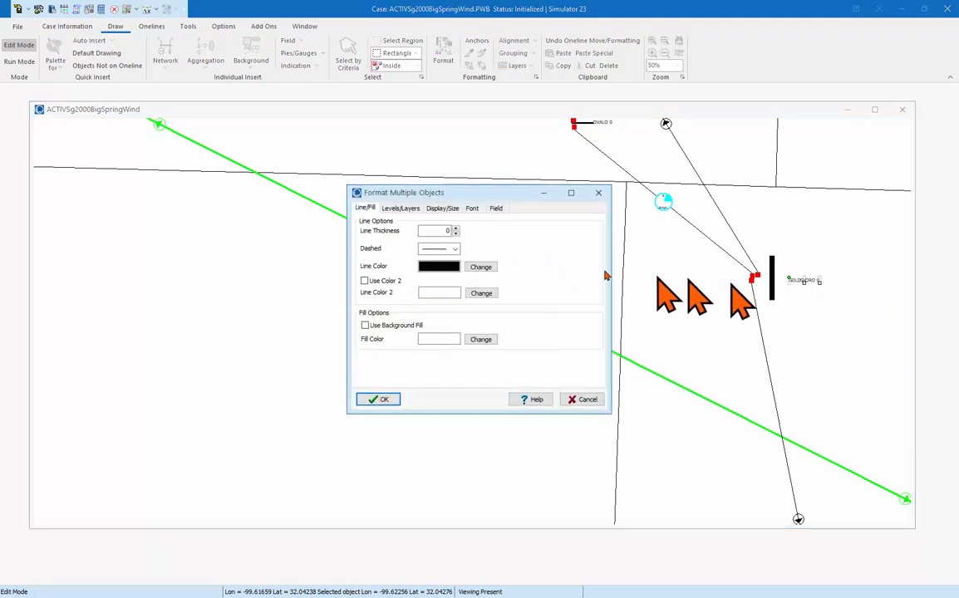
pyautogui.click(472, 209)
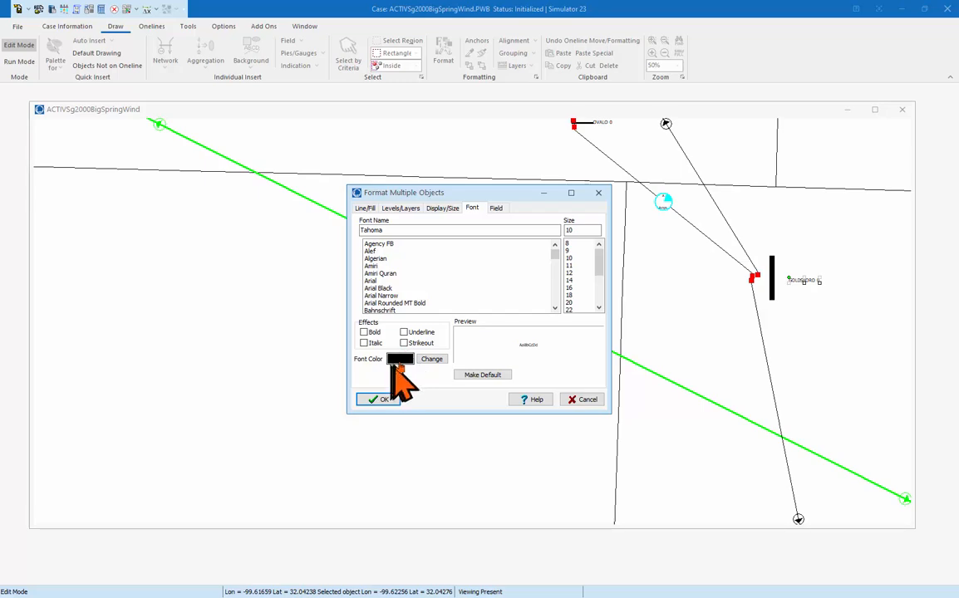
pyautogui.click(496, 209)
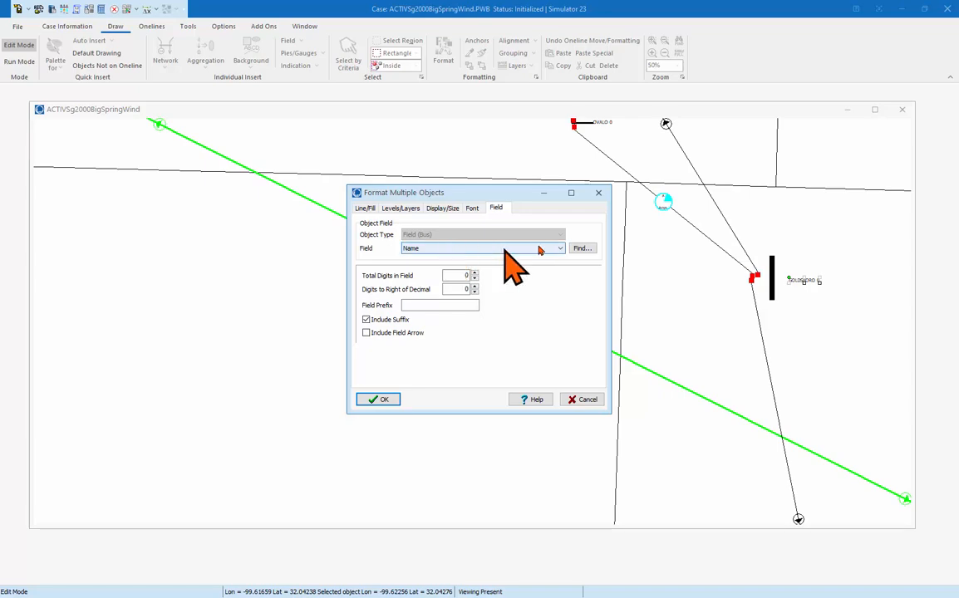
pyautogui.click(442, 249)
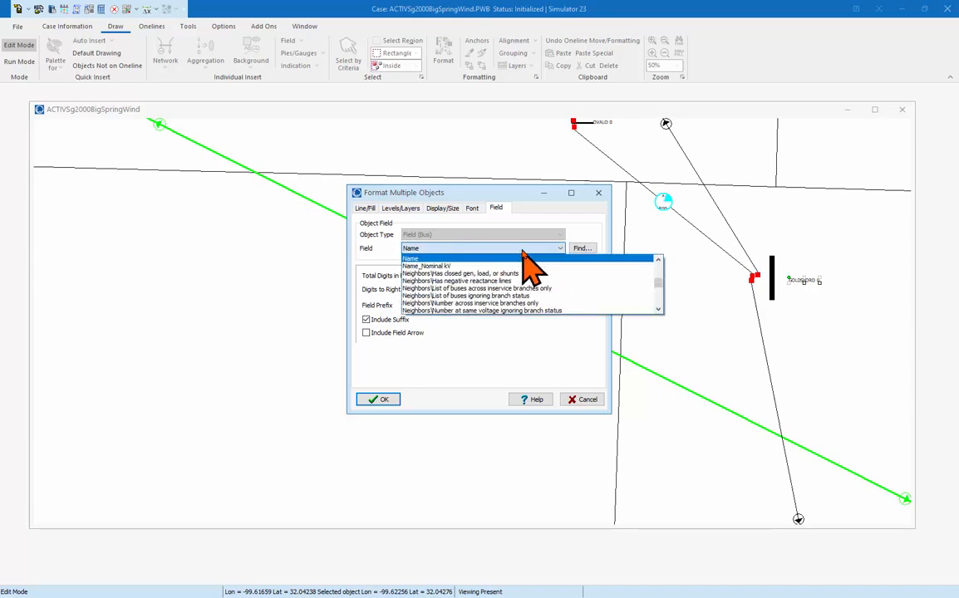
pyautogui.click(412, 261)
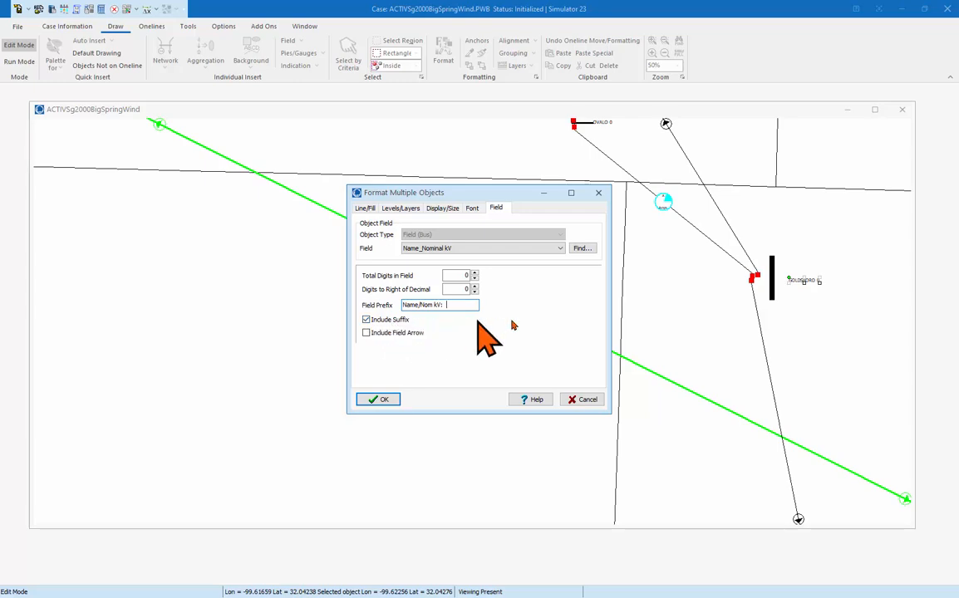
pyautogui.click(378, 399)
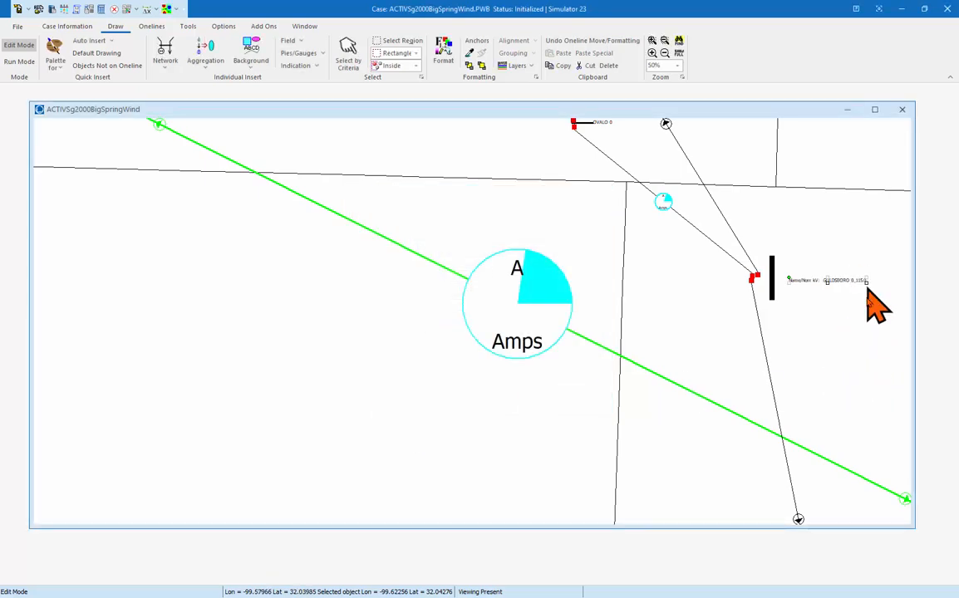
pyautogui.moveTo(873, 300); pyautogui.dragTo(802, 344)
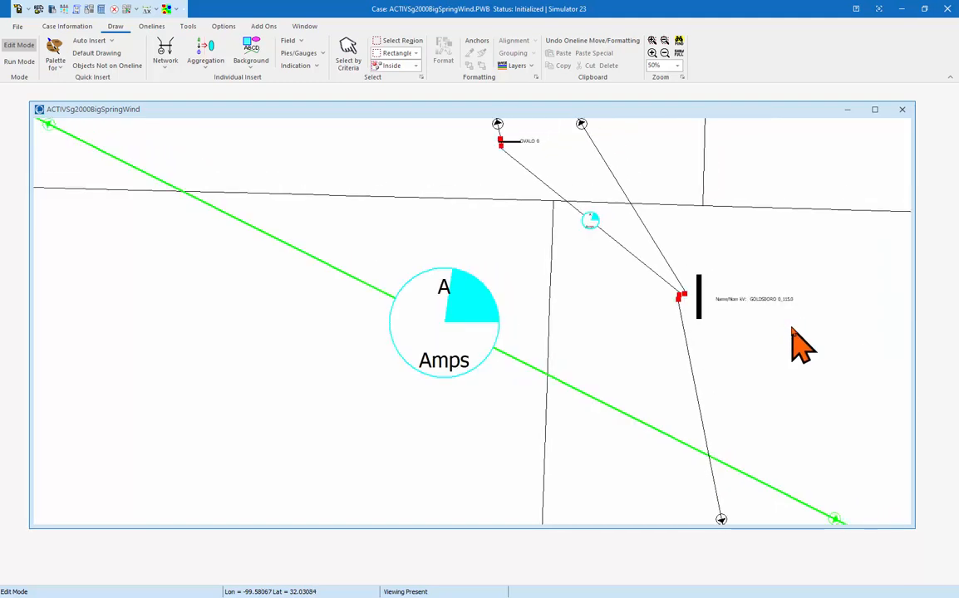
pyautogui.scroll(4, 800, 345)
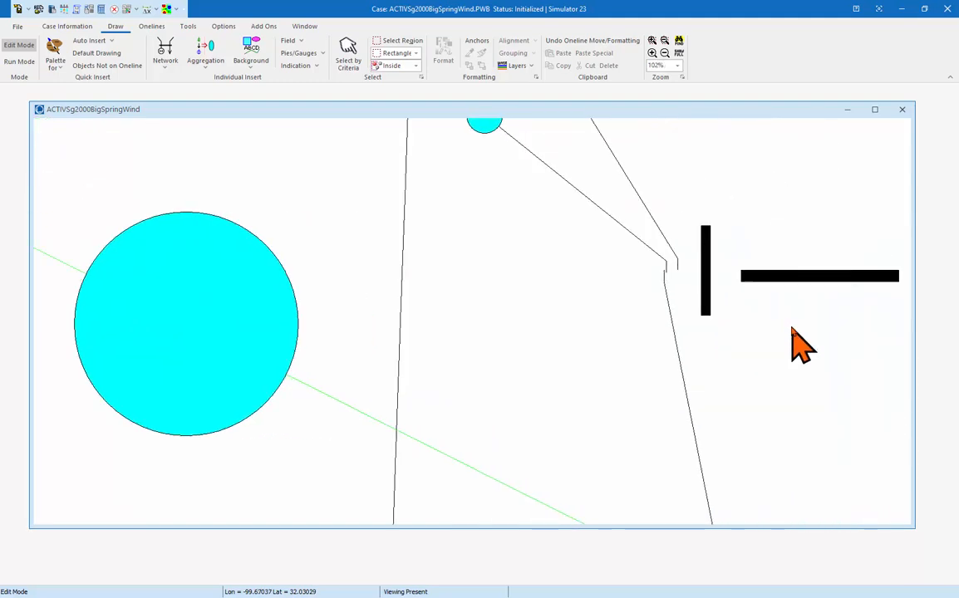
pyautogui.scroll(1, 795, 344)
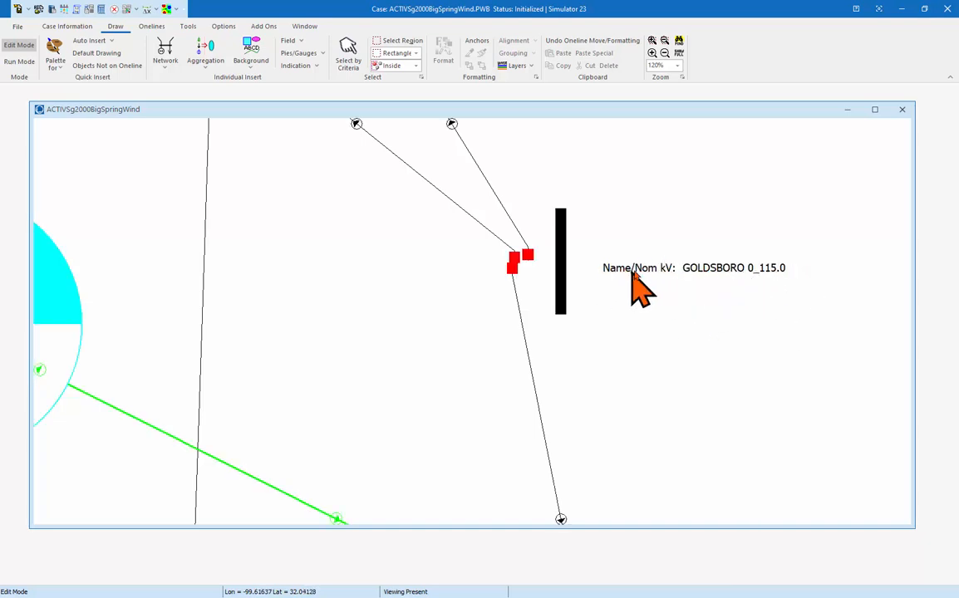
pyautogui.click(675, 267)
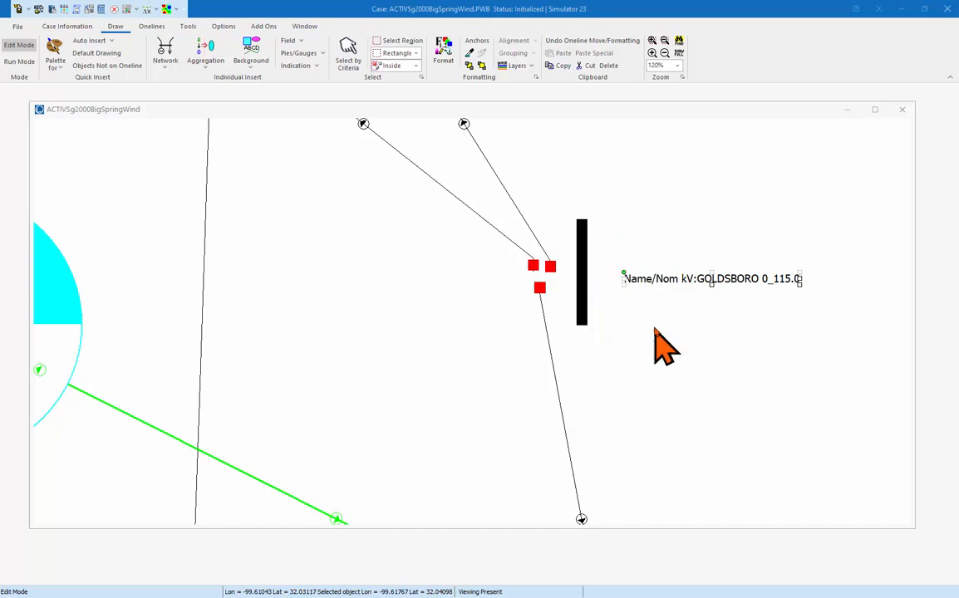
# - Apply the default draw values for size, thickness, color, fill color and font to the GOLDSBORO 0 bus, and deselect it
pyautogui.click(583, 309)
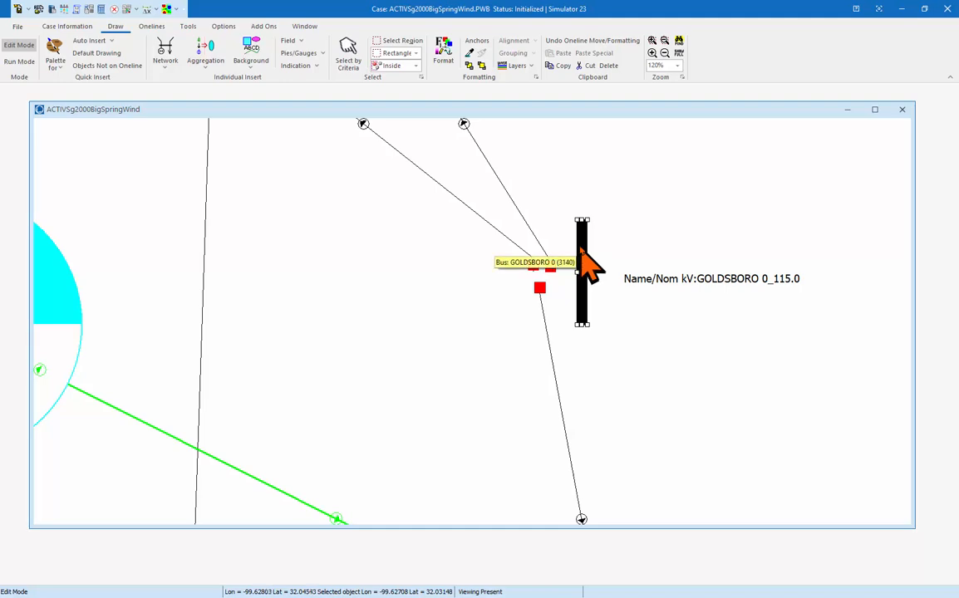
pyautogui.rightClick(581, 251)
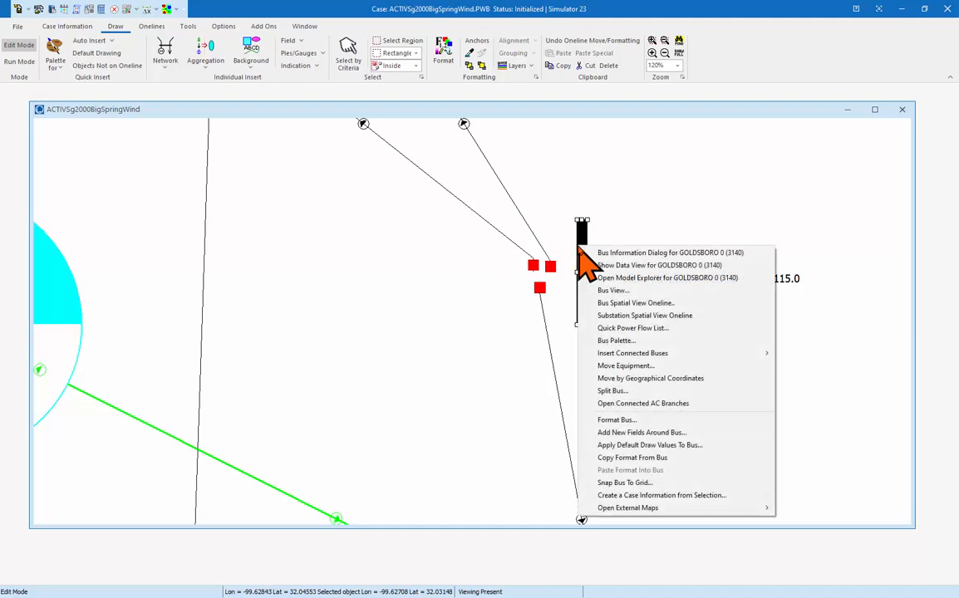
pyautogui.click(636, 447)
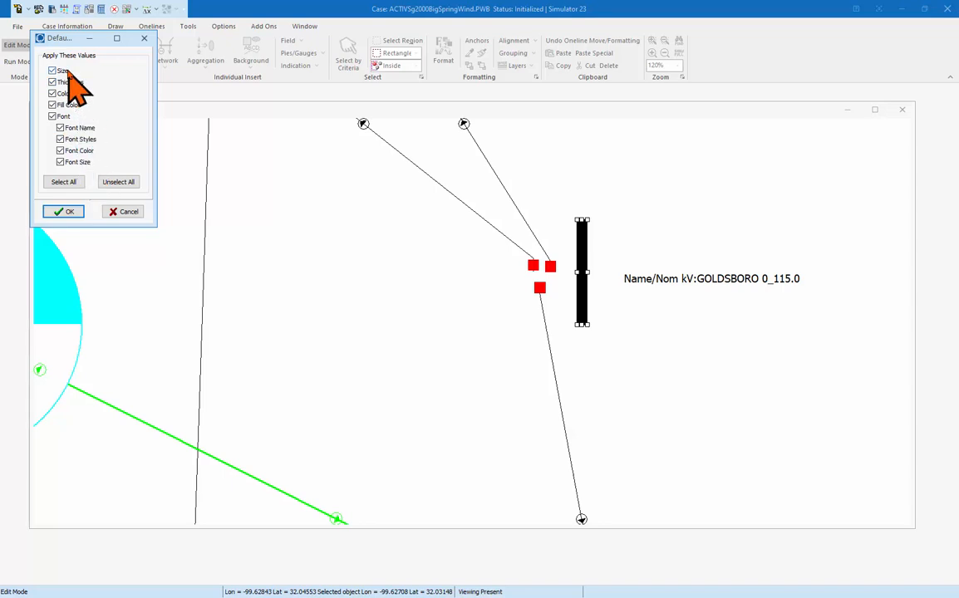
pyautogui.click(64, 213)
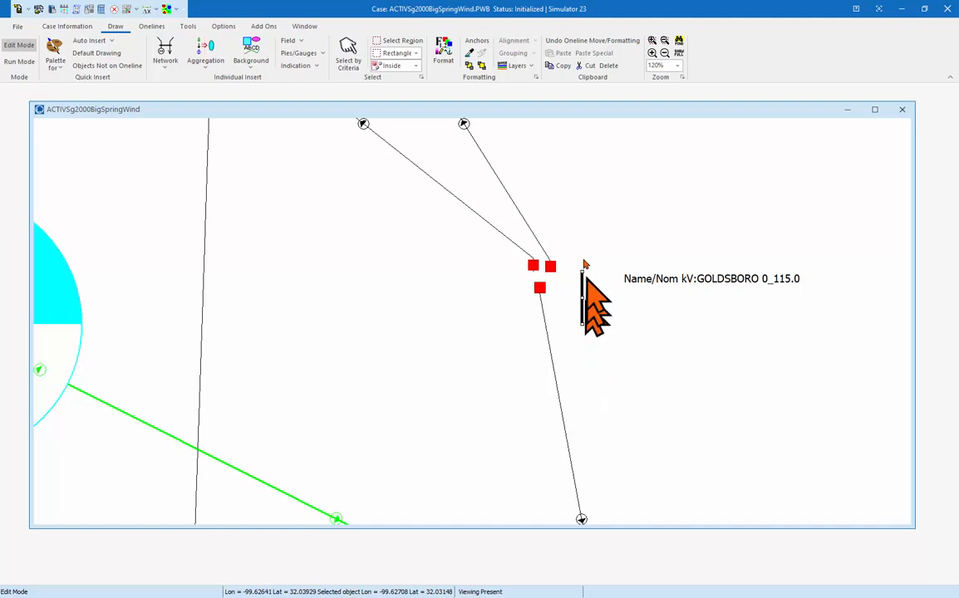
pyautogui.click(609, 316)
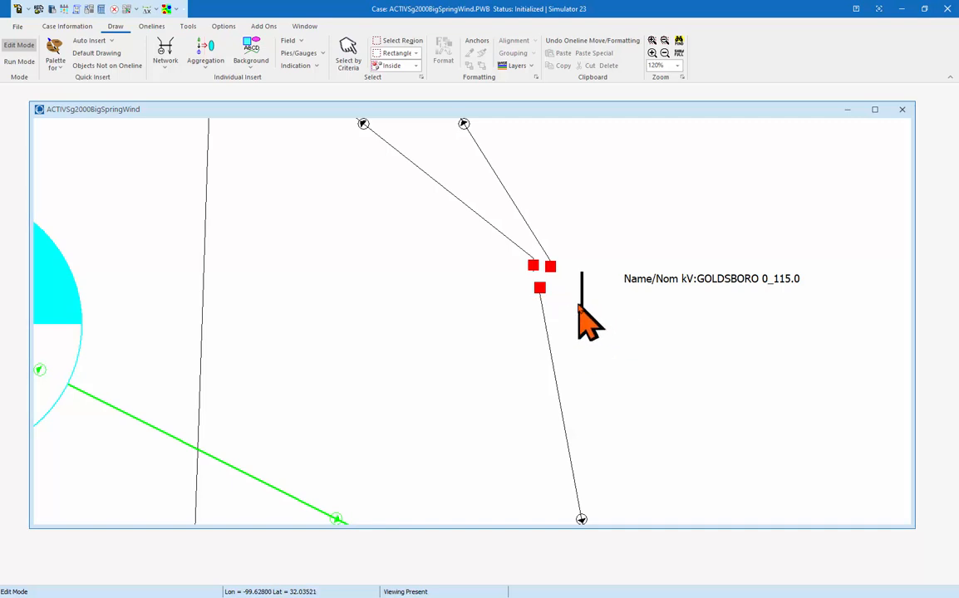
# - Move the GOLDSBORO 0 bus slightly northwest and reset stub locations for only the selected bus, without stubs for bus ties
pyautogui.moveTo(582, 309); pyautogui.dragTo(561, 295)
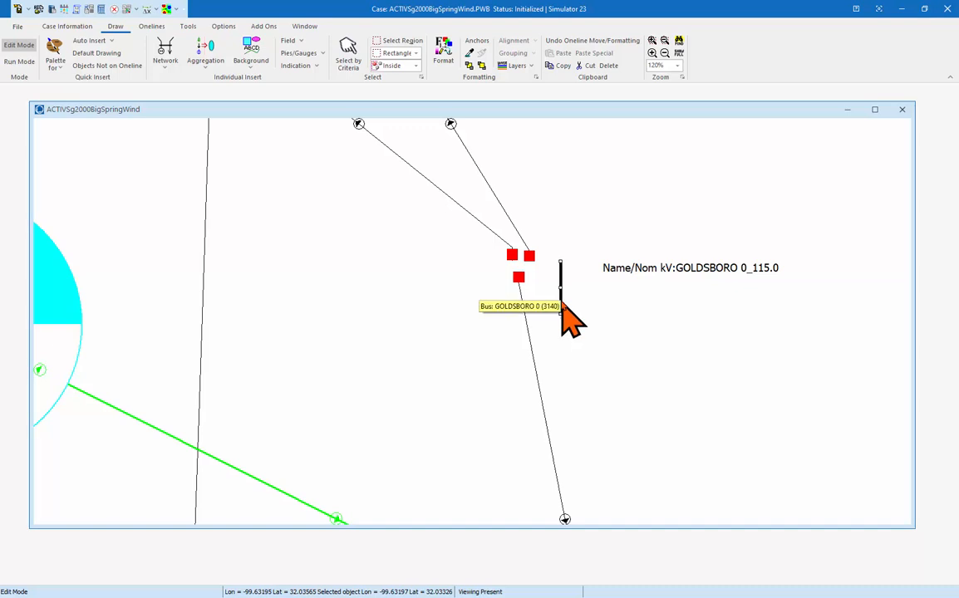
pyautogui.click(93, 47)
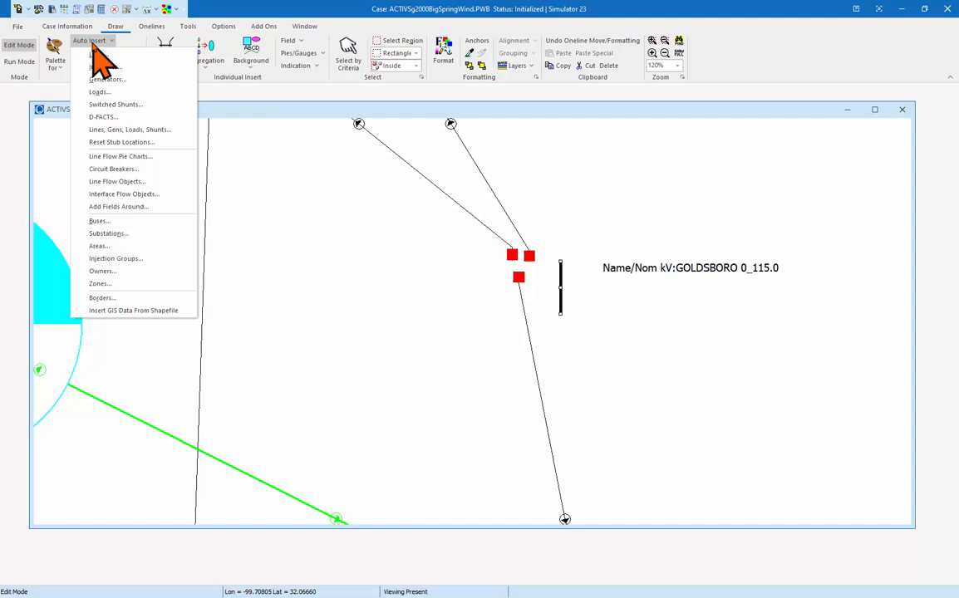
pyautogui.click(116, 143)
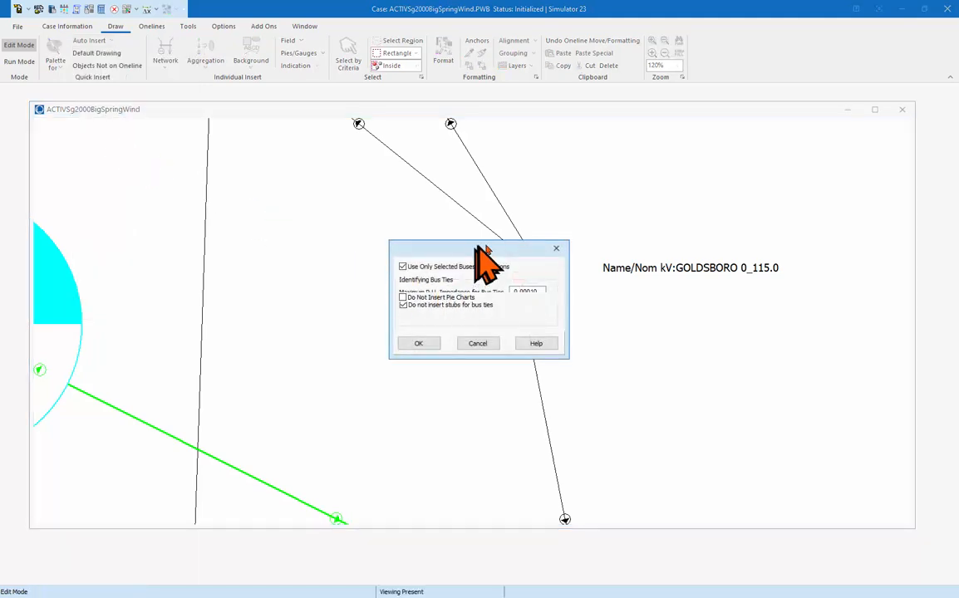
pyautogui.moveTo(497, 245); pyautogui.dragTo(360, 253)
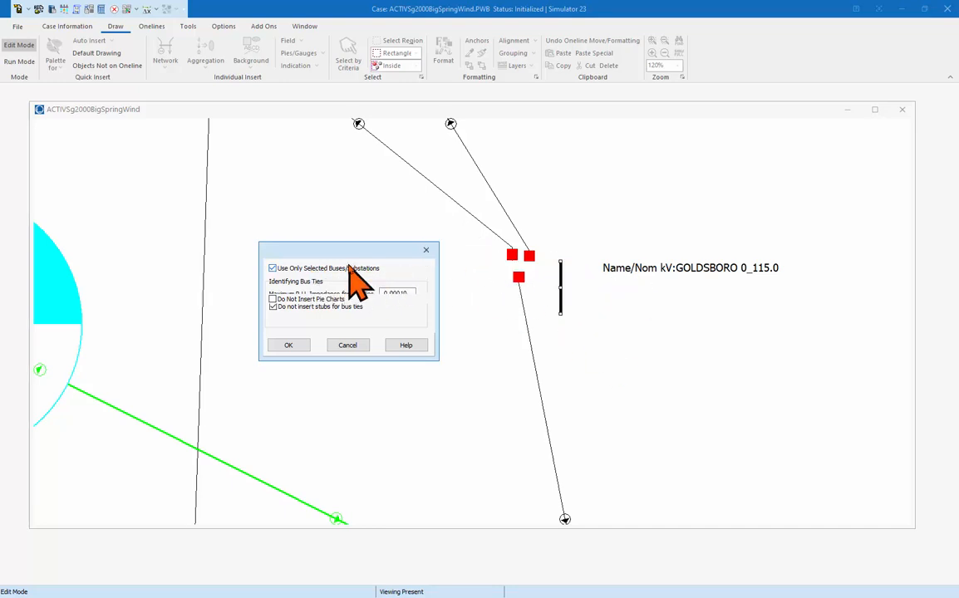
pyautogui.click(287, 345)
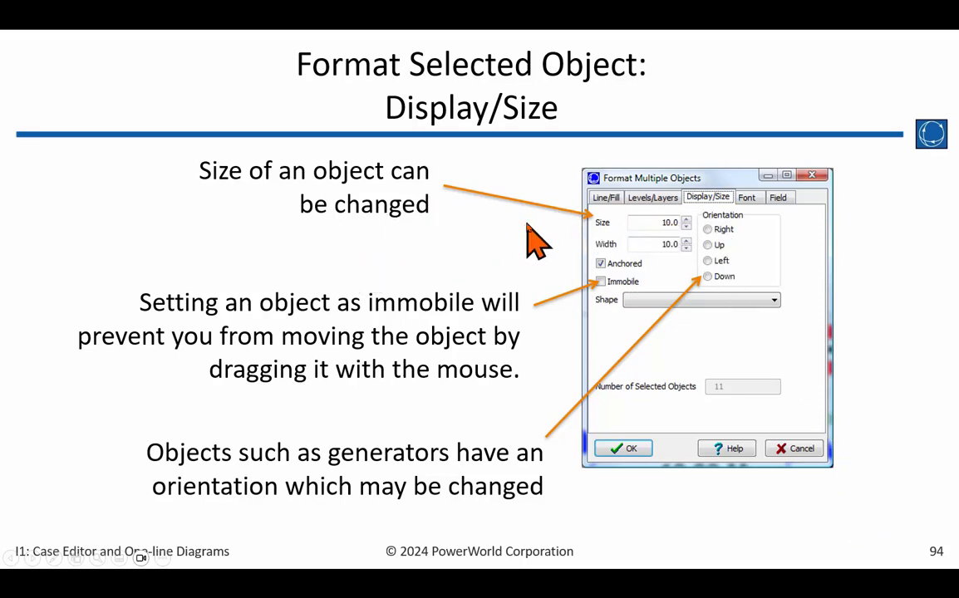
pyautogui.press('Right')
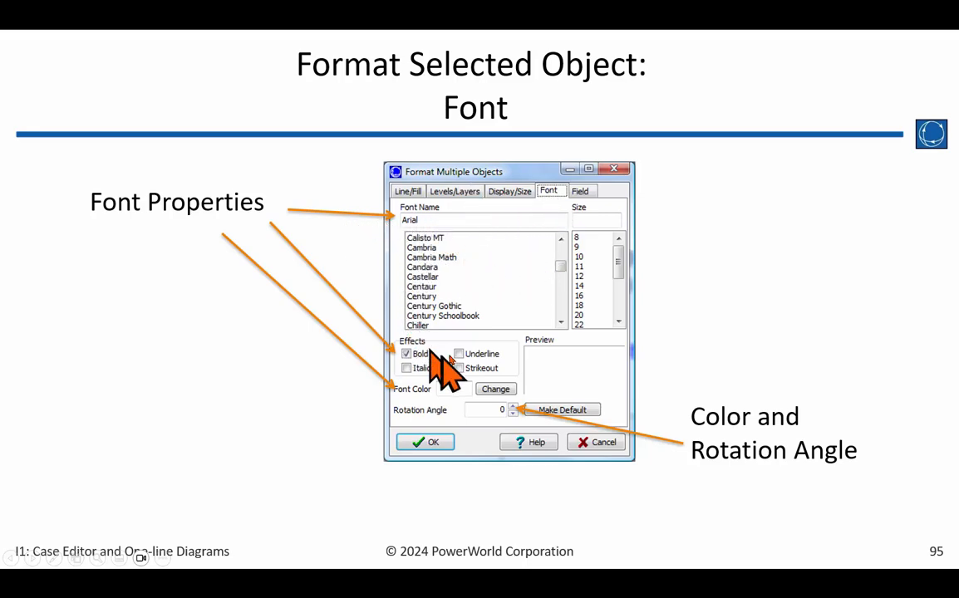
pyautogui.click(573, 323)
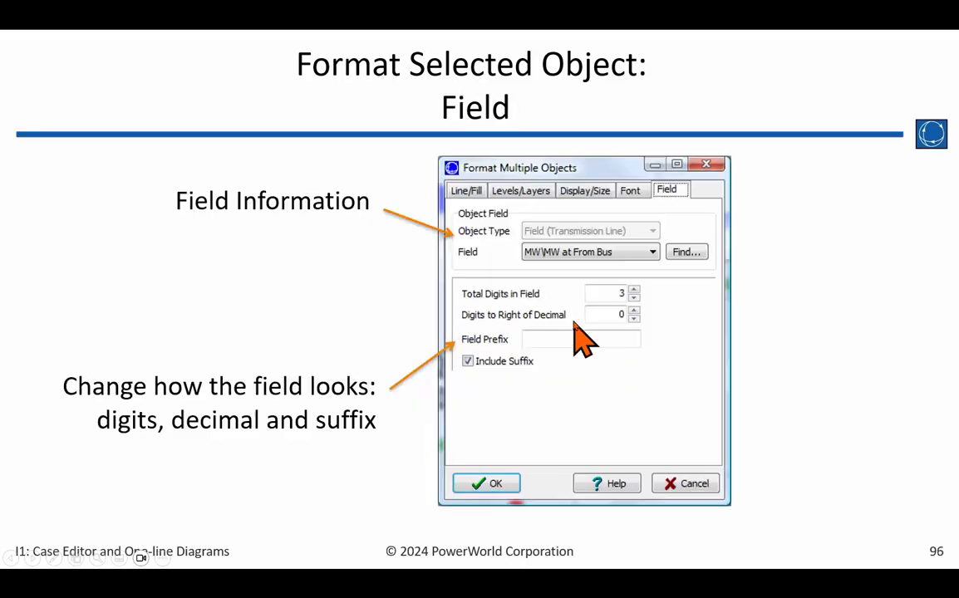
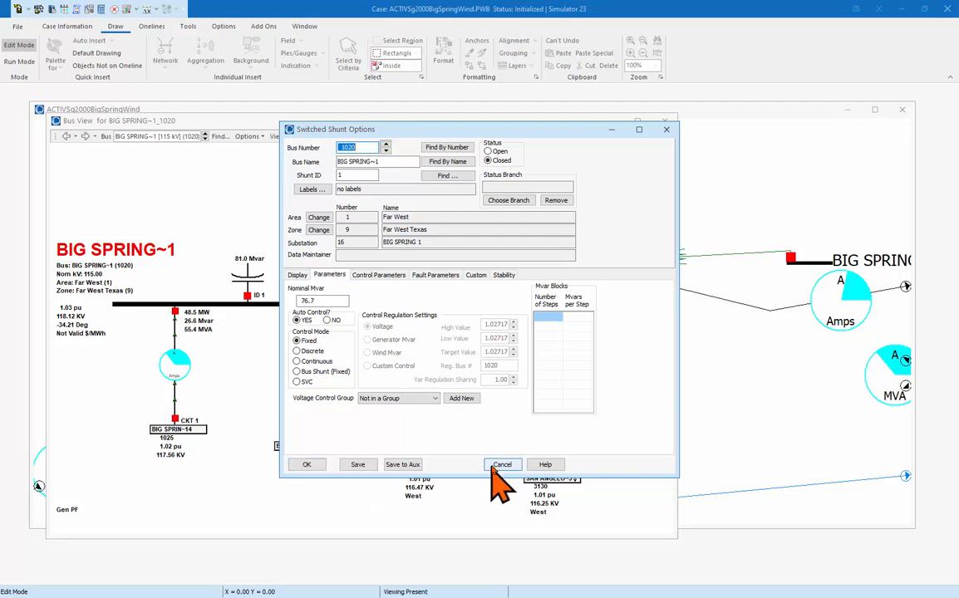
# - Cancel the switched shunt options for bus 1020 and close the BIG SPRING~1 bus view
pyautogui.click(500, 465)
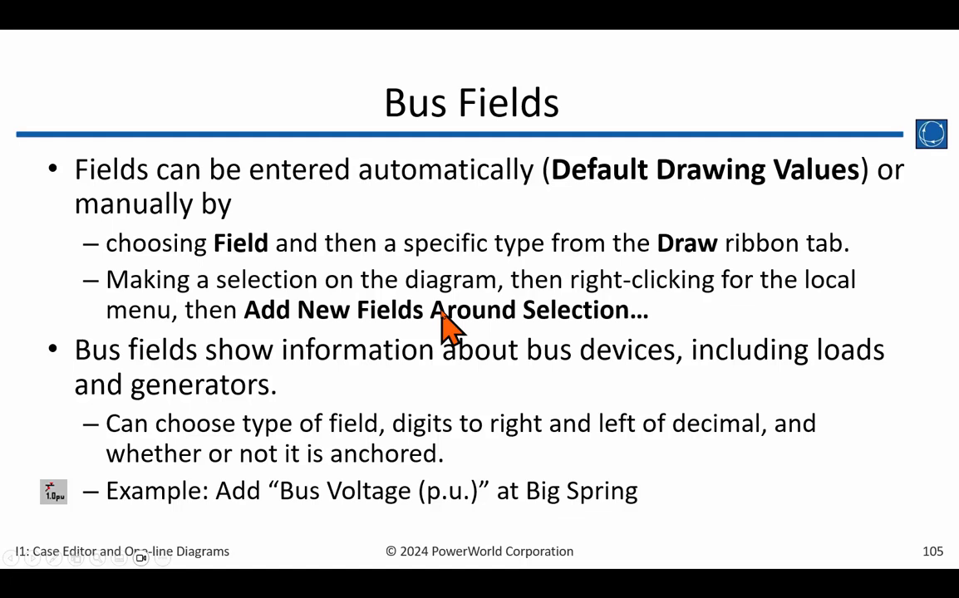
pyautogui.hotkey('alt', 'Tab')
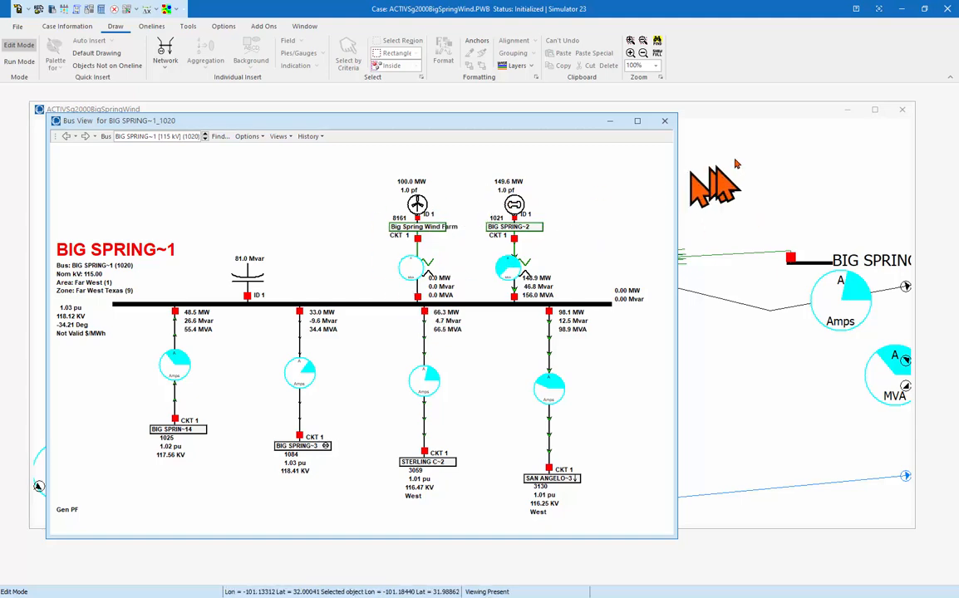
pyautogui.click(665, 122)
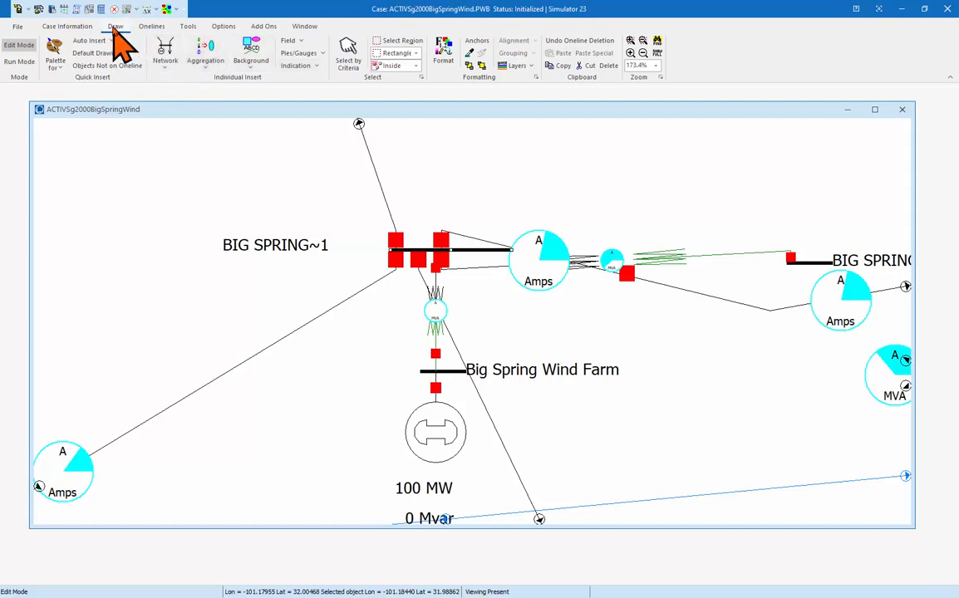
# - Add an anchored Bus Voltage (p.u.) field just below the BIG SPRING~1 name, with 4 total digits and 2 decimals
pyautogui.click(290, 41)
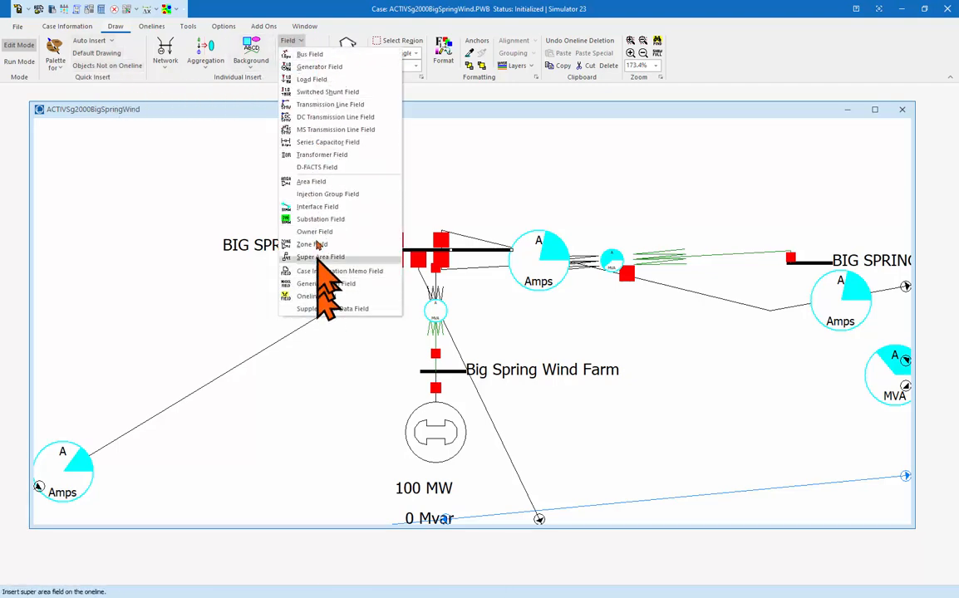
pyautogui.click(317, 58)
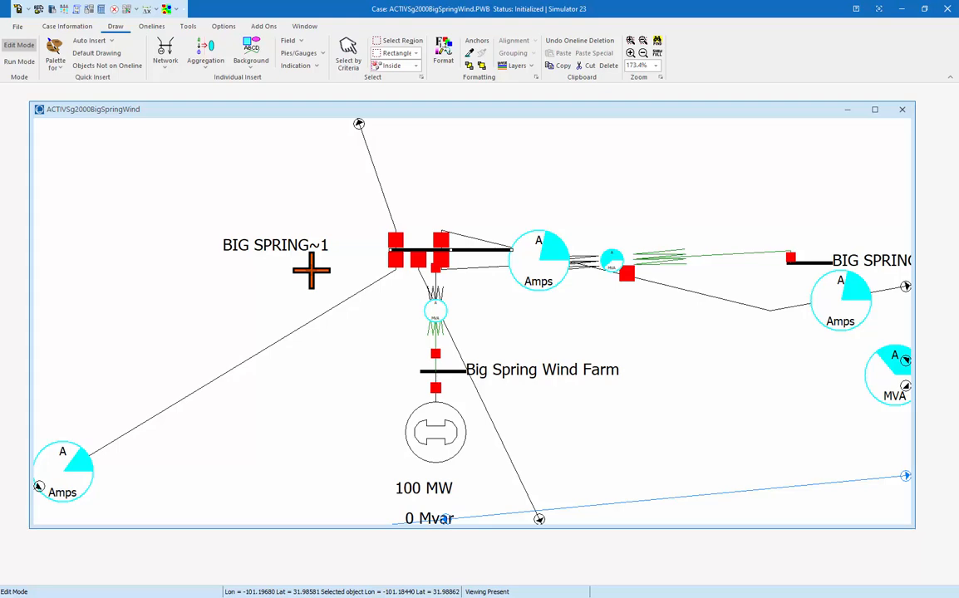
pyautogui.click(312, 270)
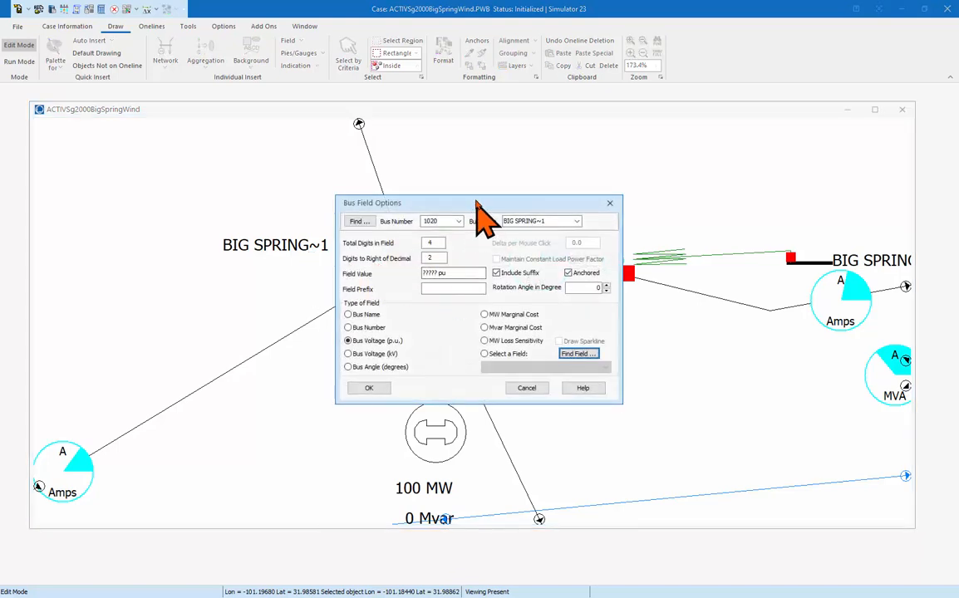
pyautogui.moveTo(476, 203); pyautogui.dragTo(627, 201)
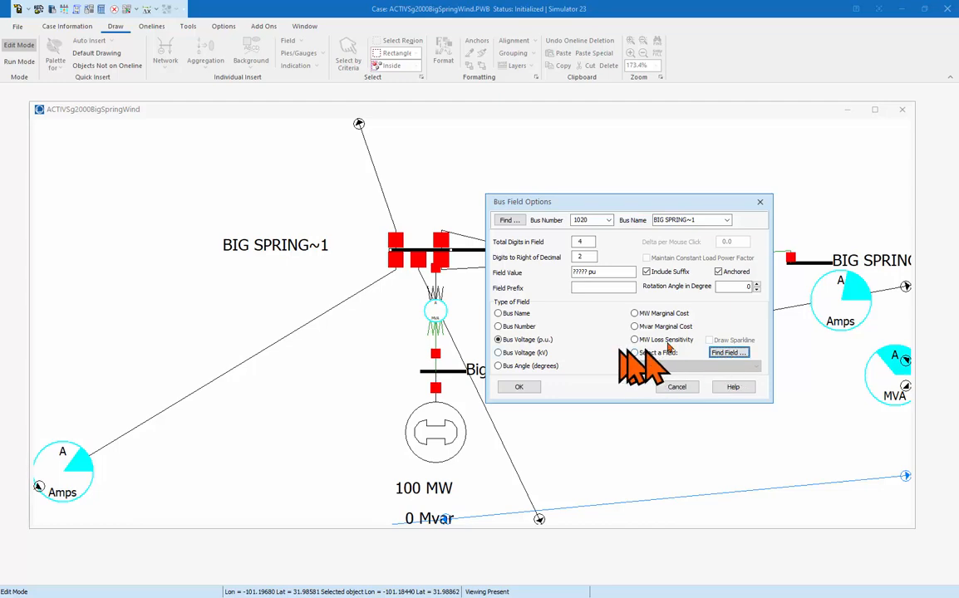
pyautogui.click(731, 353)
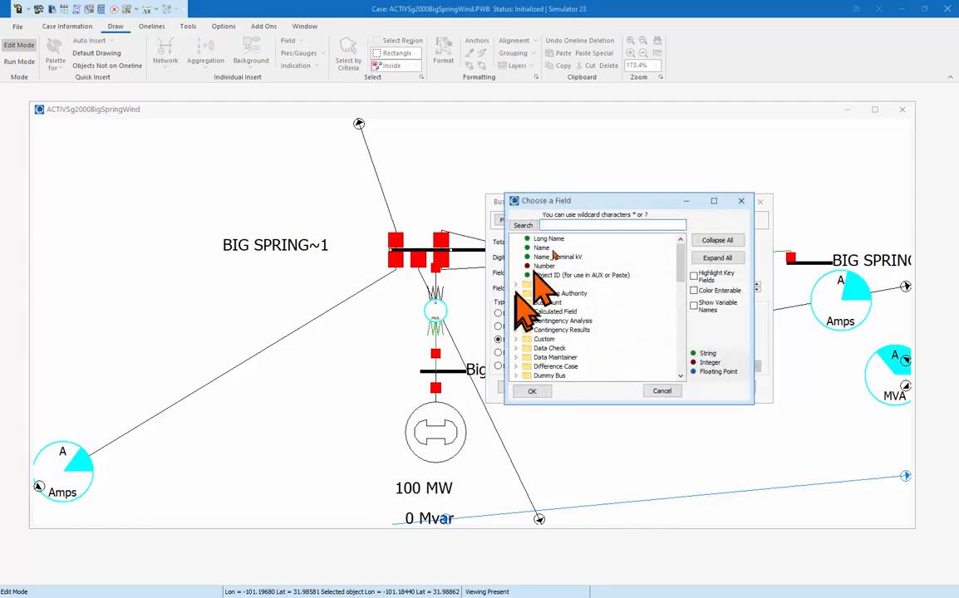
pyautogui.moveTo(684, 266)
pyautogui.mouseDown()
pyautogui.moveTo(684, 359)
pyautogui.moveTo(684, 249)
pyautogui.mouseUp()
pyautogui.click(662, 391)
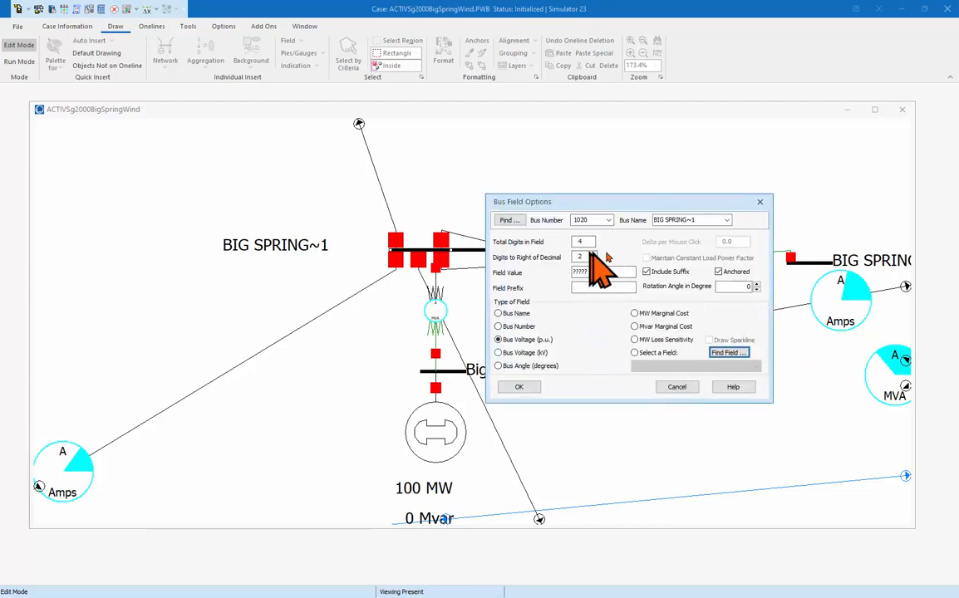
pyautogui.click(517, 390)
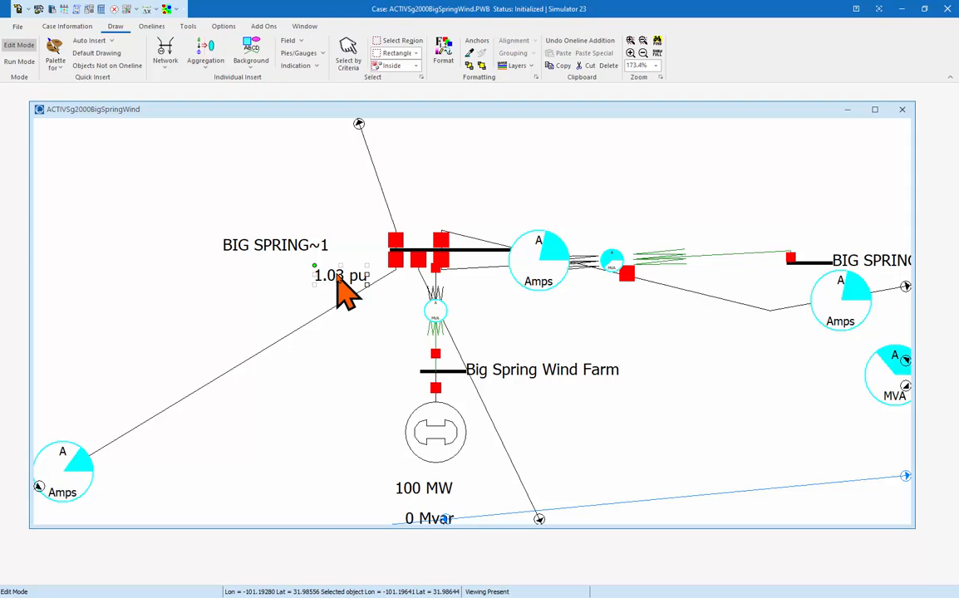
# - Reposition the per-unit voltage field and the BIG SPRING~1 name label closer to their bus, one above the other
pyautogui.moveTo(335, 274)
pyautogui.mouseDown()
pyautogui.moveTo(321, 260)
pyautogui.moveTo(357, 226)
pyautogui.moveTo(330, 271)
pyautogui.moveTo(341, 269)
pyautogui.mouseUp()
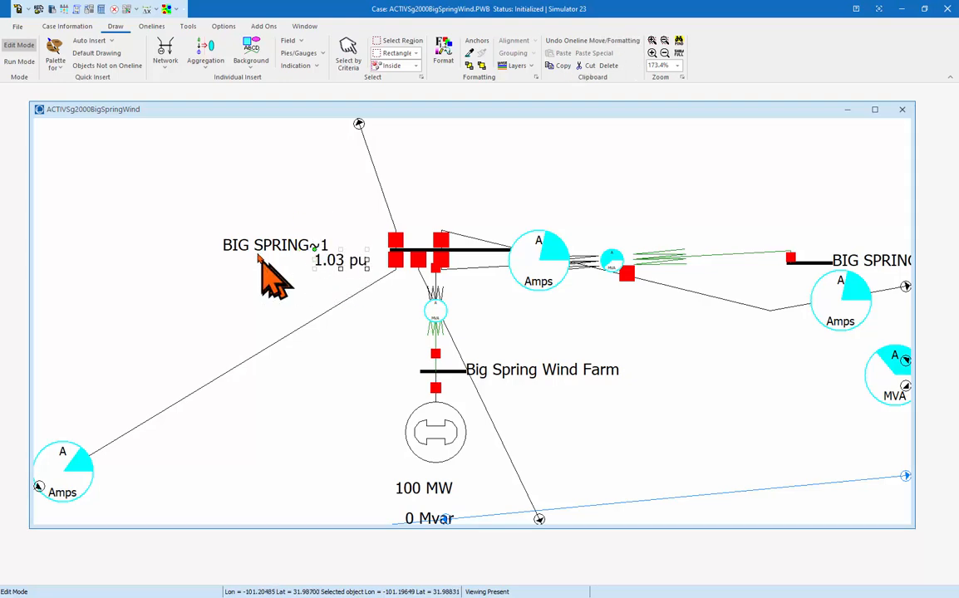
pyautogui.moveTo(260, 254); pyautogui.dragTo(295, 247)
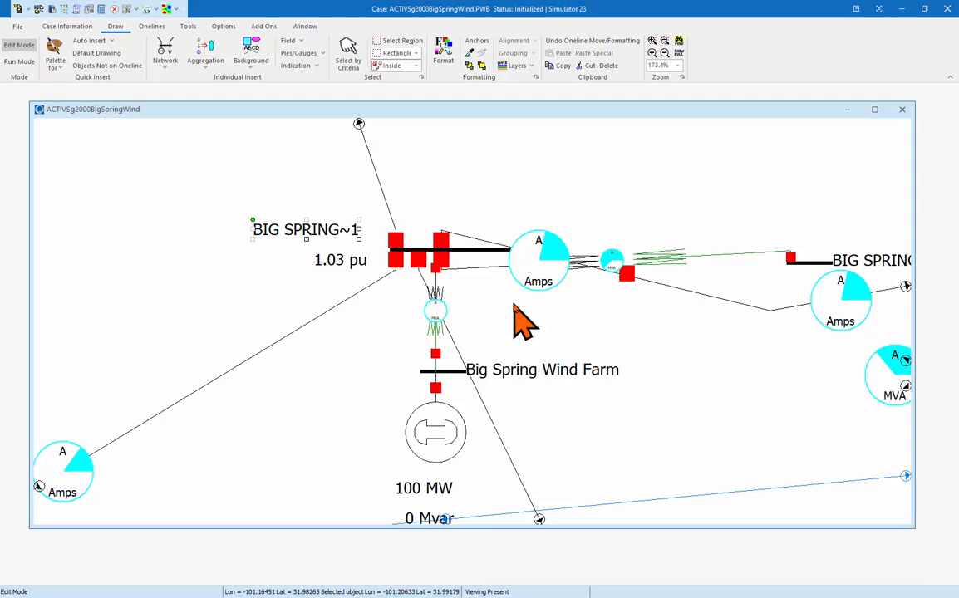
# - Select all display buses by criteria, with every other drawing object type excluded
pyautogui.click(349, 71)
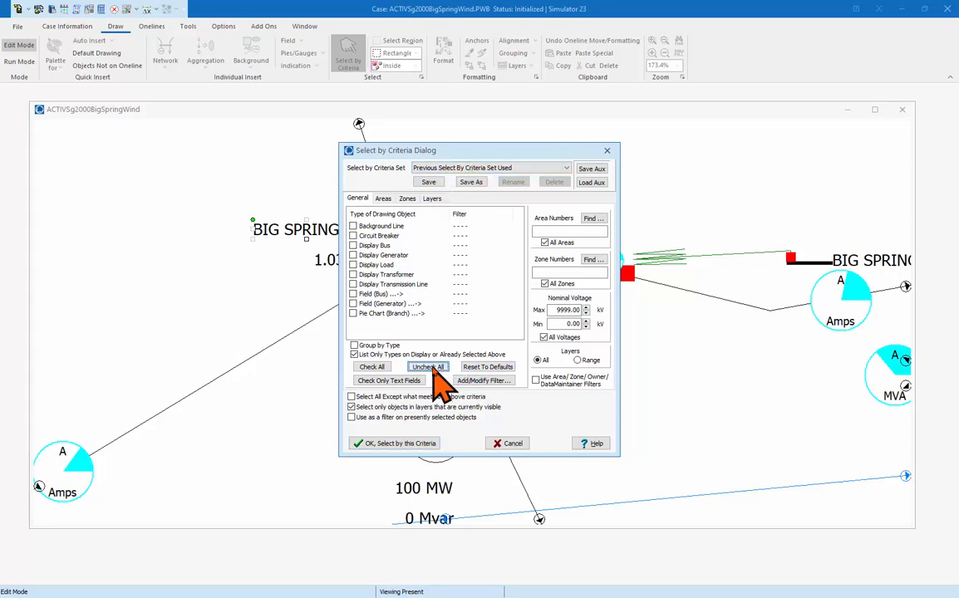
pyautogui.click(432, 370)
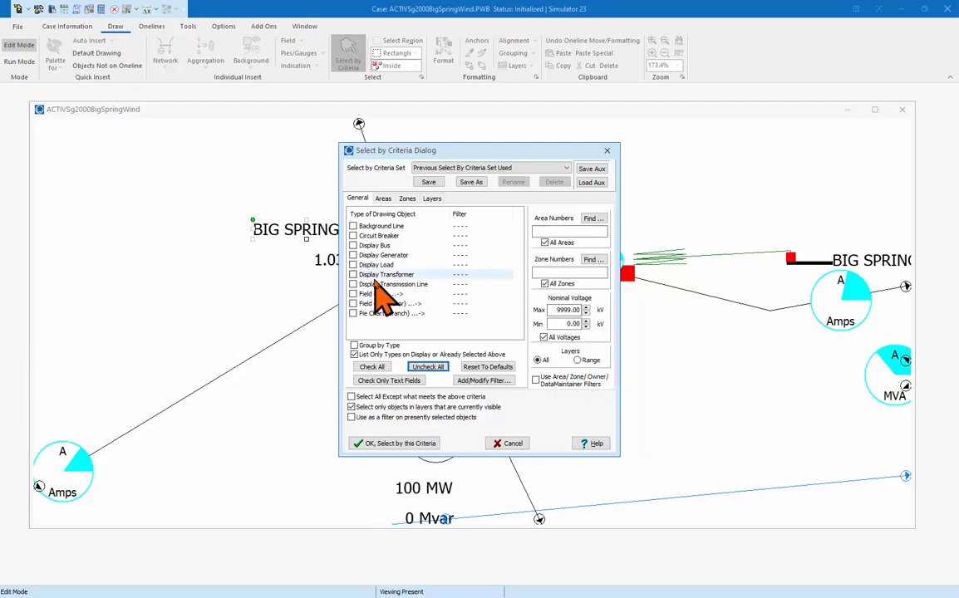
pyautogui.click(353, 246)
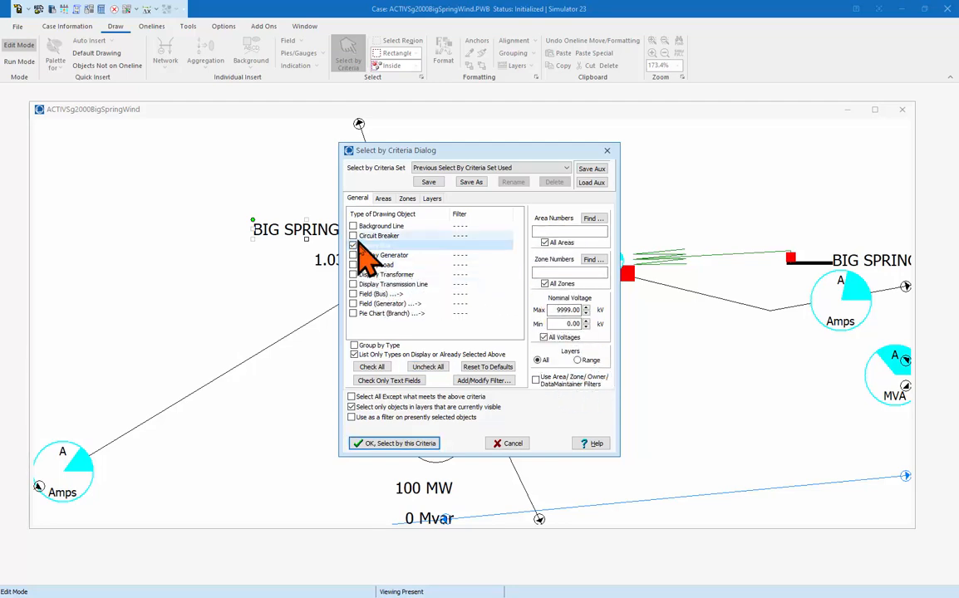
pyautogui.click(390, 444)
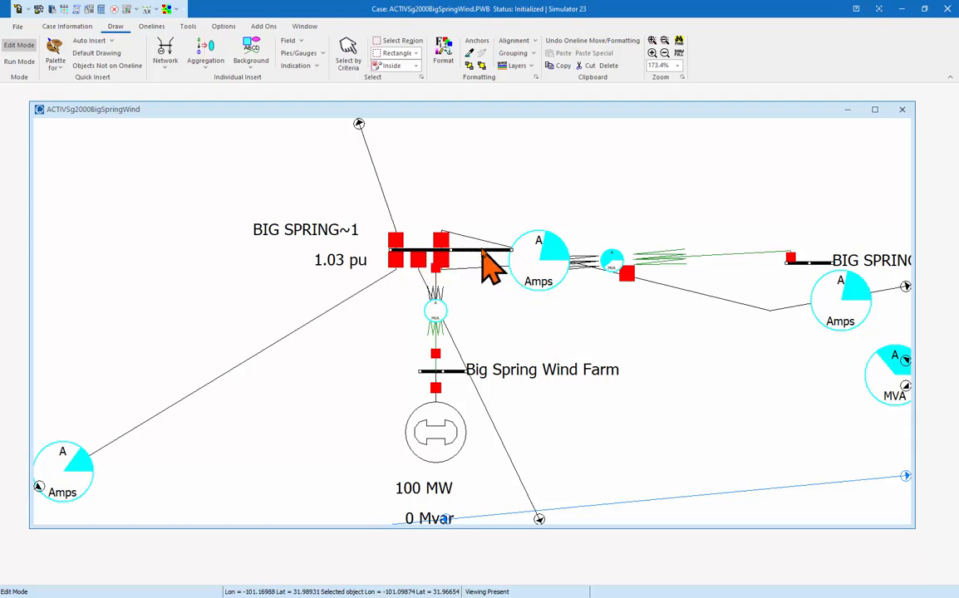
# - Add a Bus Angle (degrees) field at Pos5 around the selected buses, with 6 total digits, 2 decimals and the suffix included
pyautogui.rightClick(483, 252)
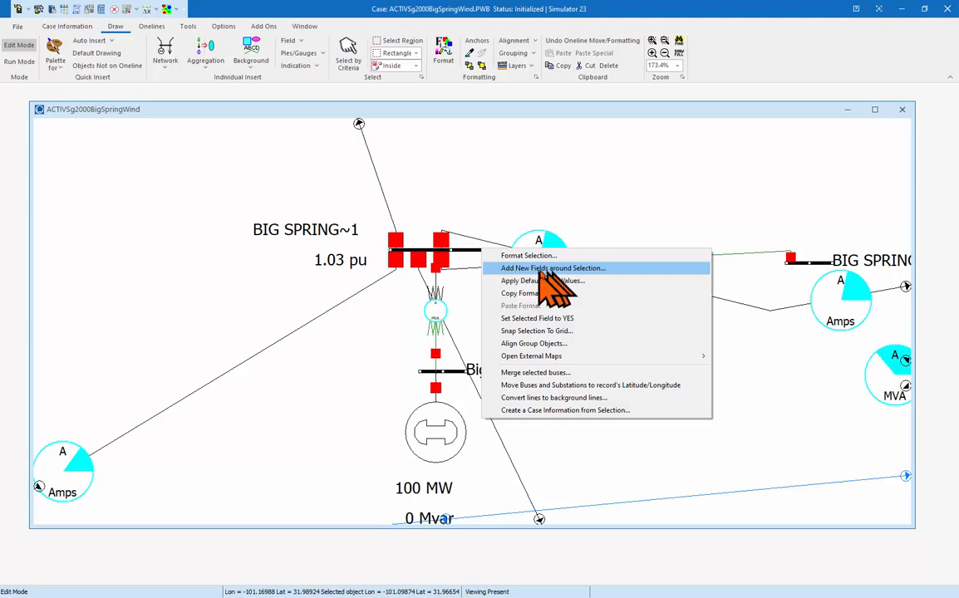
pyautogui.click(596, 283)
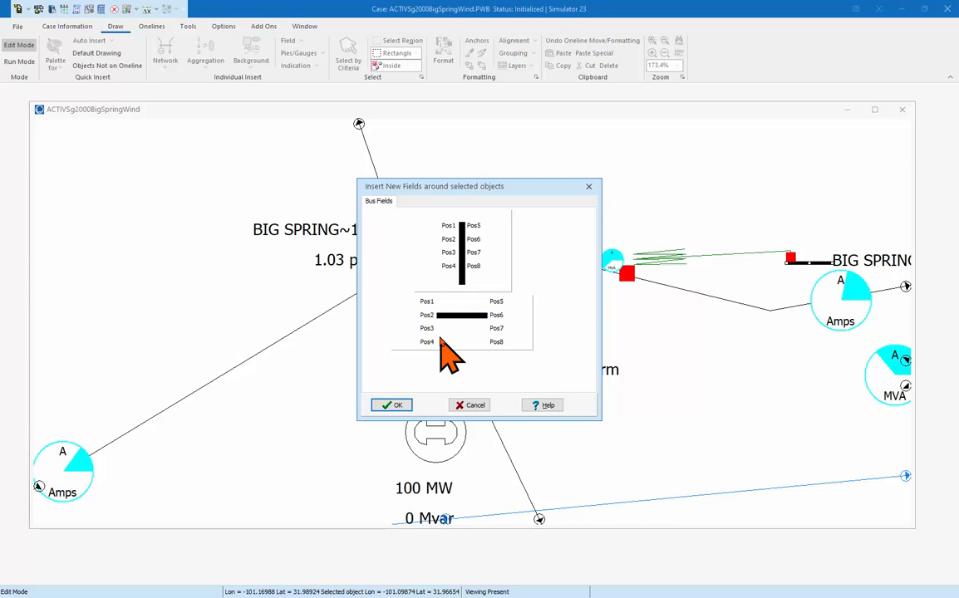
pyautogui.click(498, 303)
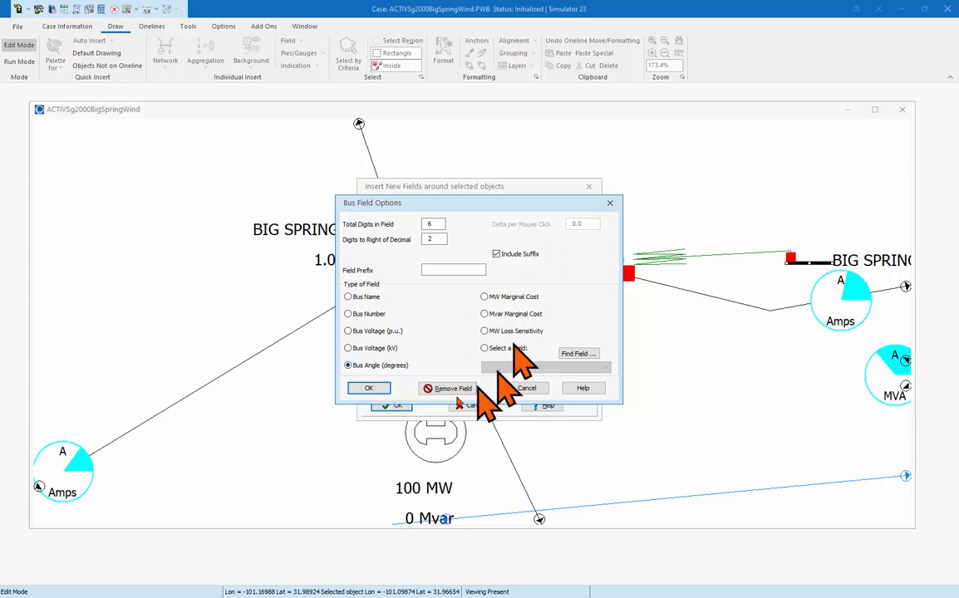
pyautogui.click(370, 390)
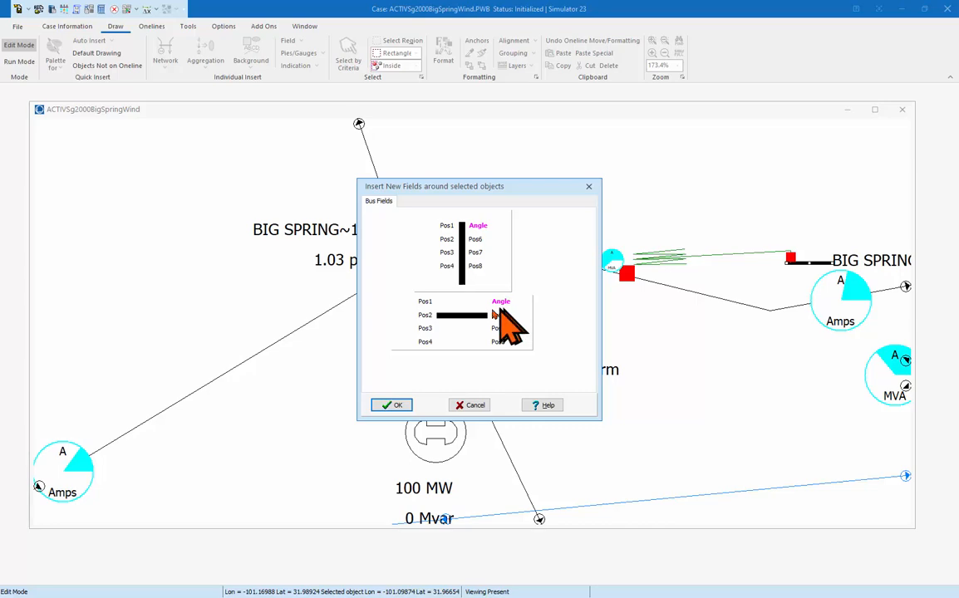
pyautogui.click(393, 405)
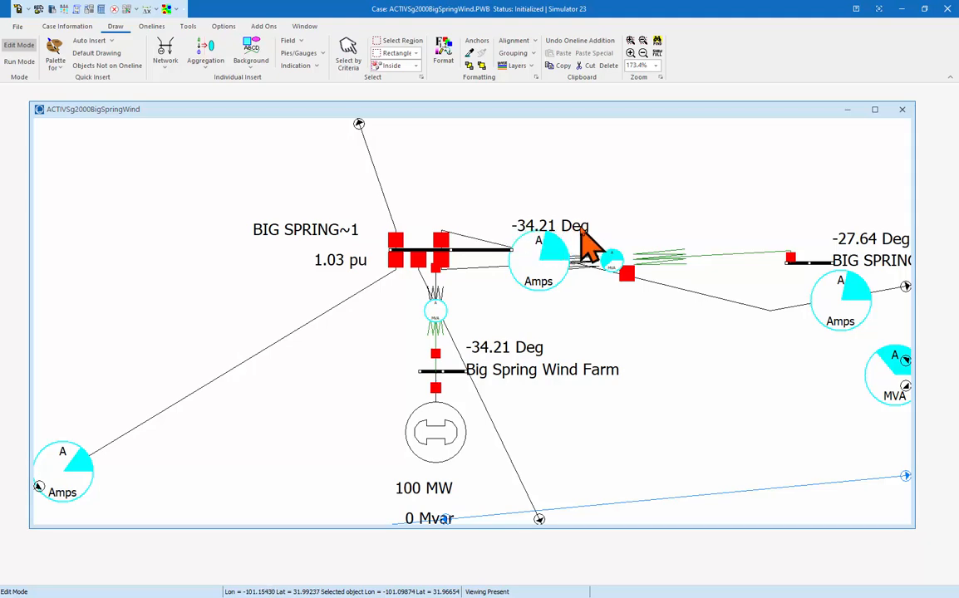
# - Move the BIG SPRING~1 angle field above the adjacent Amps pie chart, deselect it, and check the angle fields on the neighbouring buses
pyautogui.moveTo(582, 233); pyautogui.dragTo(560, 220)
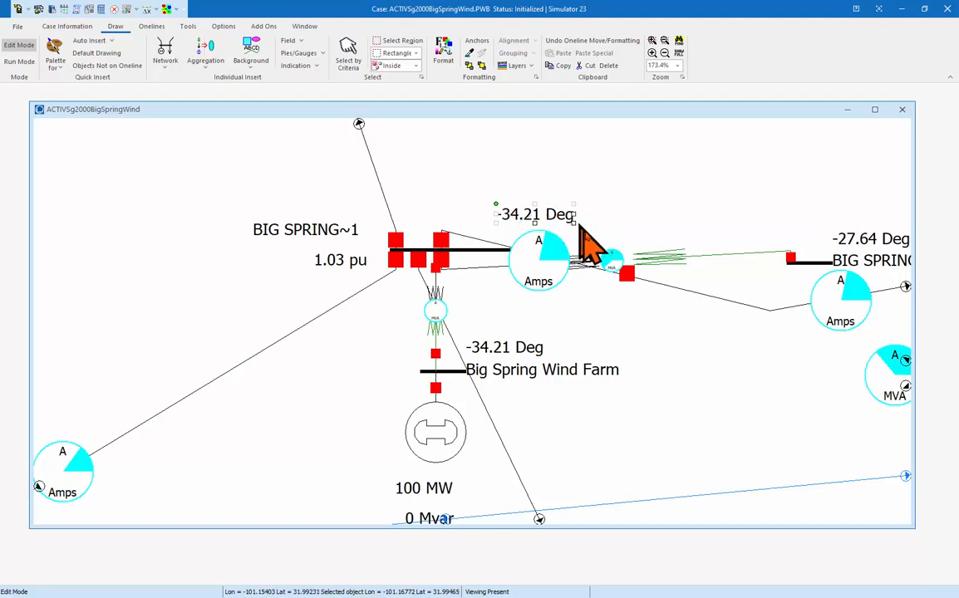
pyautogui.click(625, 318)
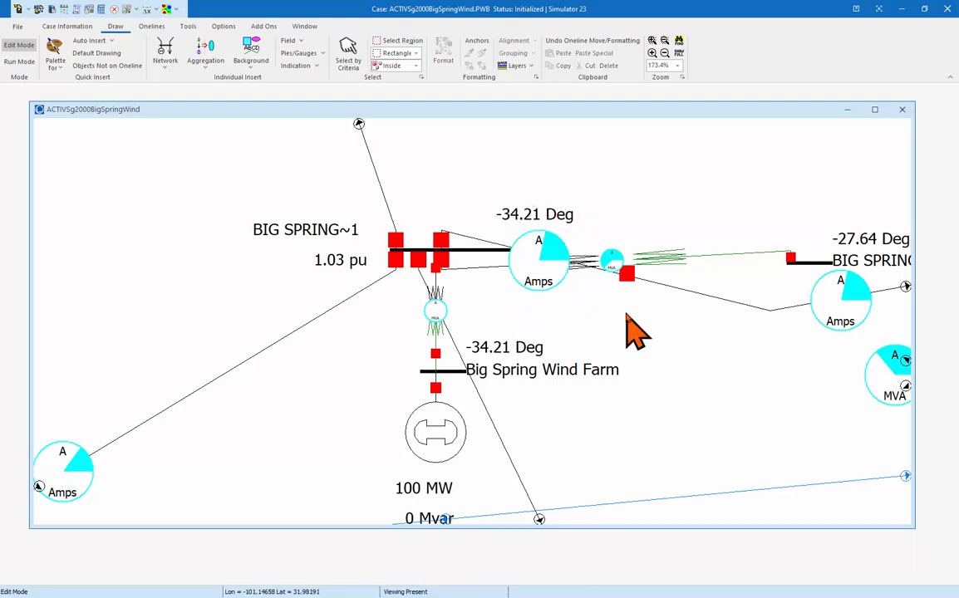
pyautogui.scroll(-3, 629, 331)
pyautogui.scroll(2, 629, 330)
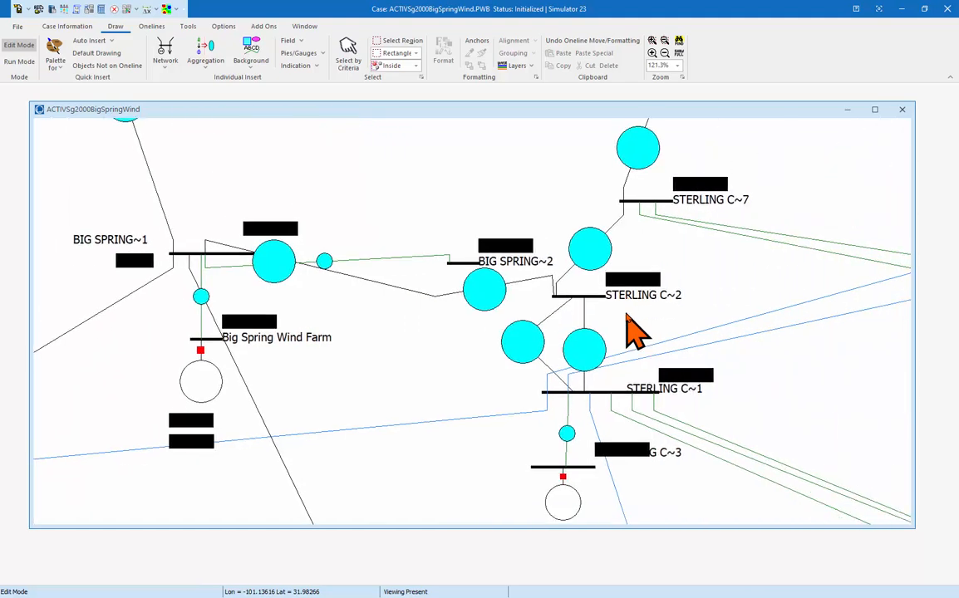
pyautogui.scroll(-1, 631, 331)
pyautogui.hscroll(1, 631, 331)
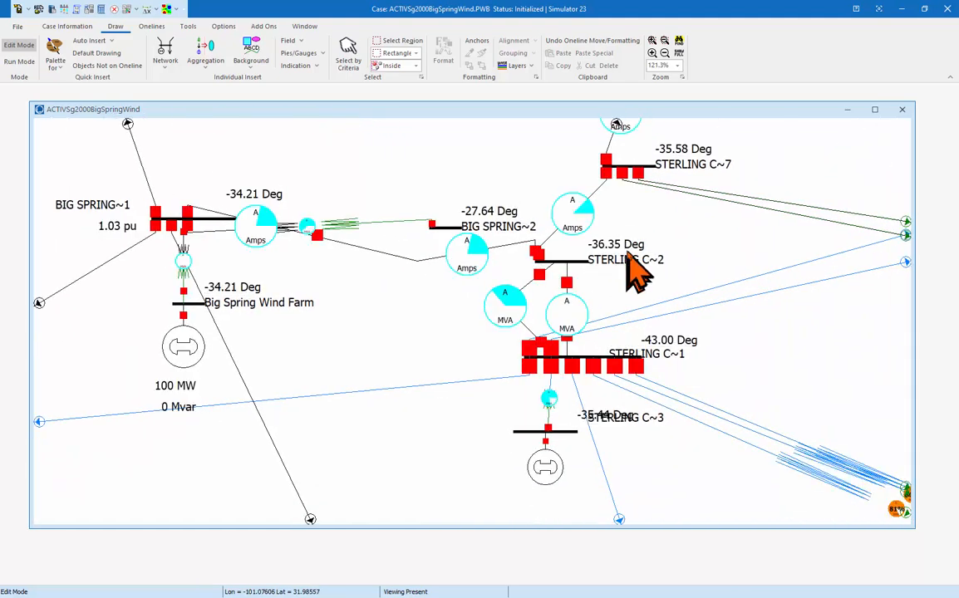
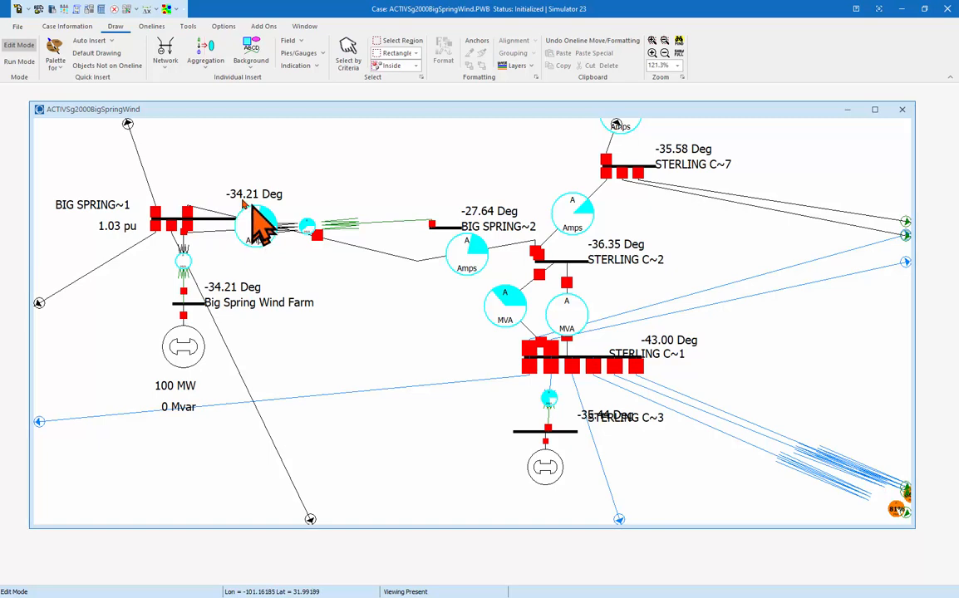
# - Switch to Run Mode and review the Animated Flows, Display Object Options and Geography/Coordinates settings in the Oneline Display Options
pyautogui.click(11, 61)
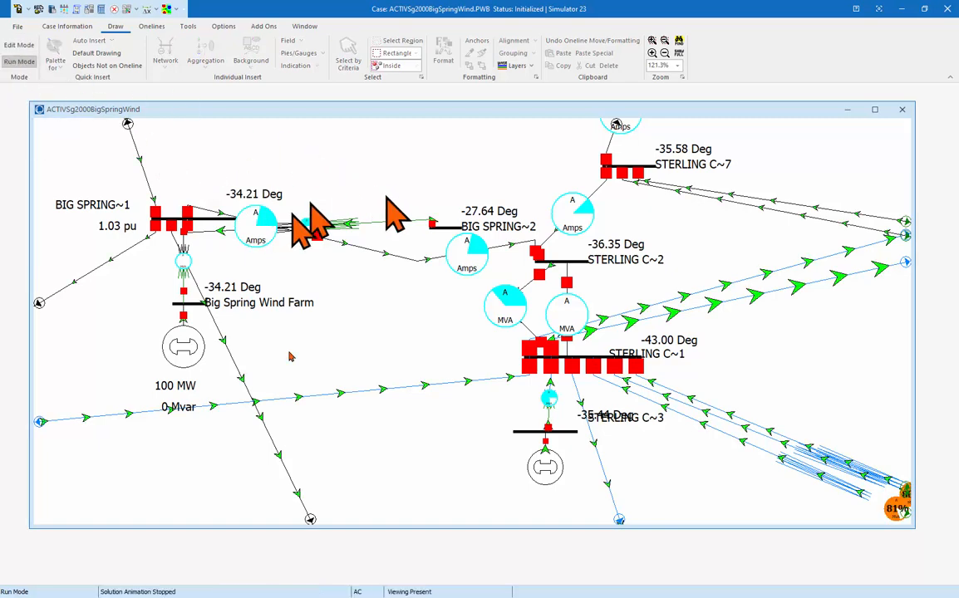
pyautogui.rightClick(357, 170)
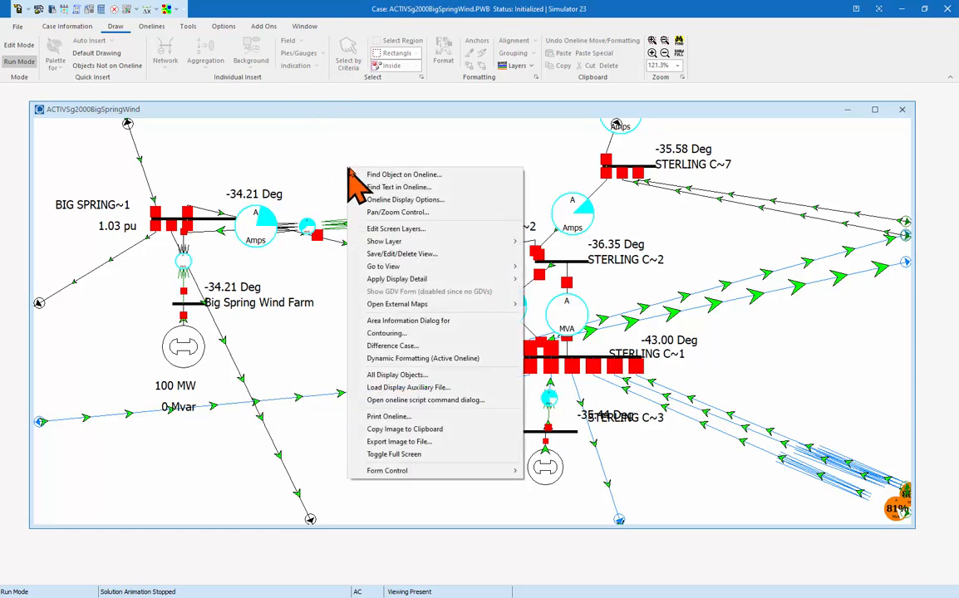
pyautogui.click(429, 200)
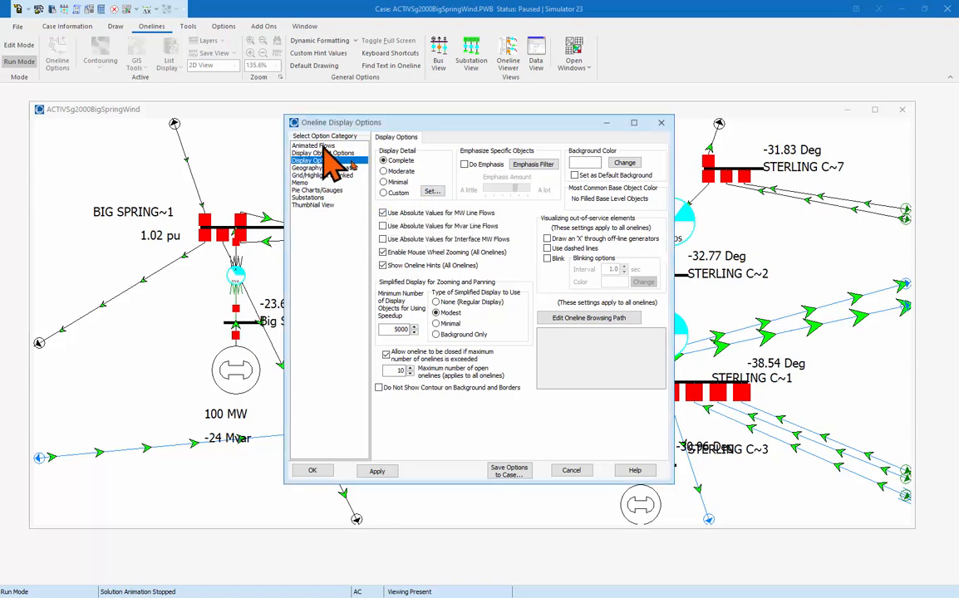
pyautogui.click(324, 146)
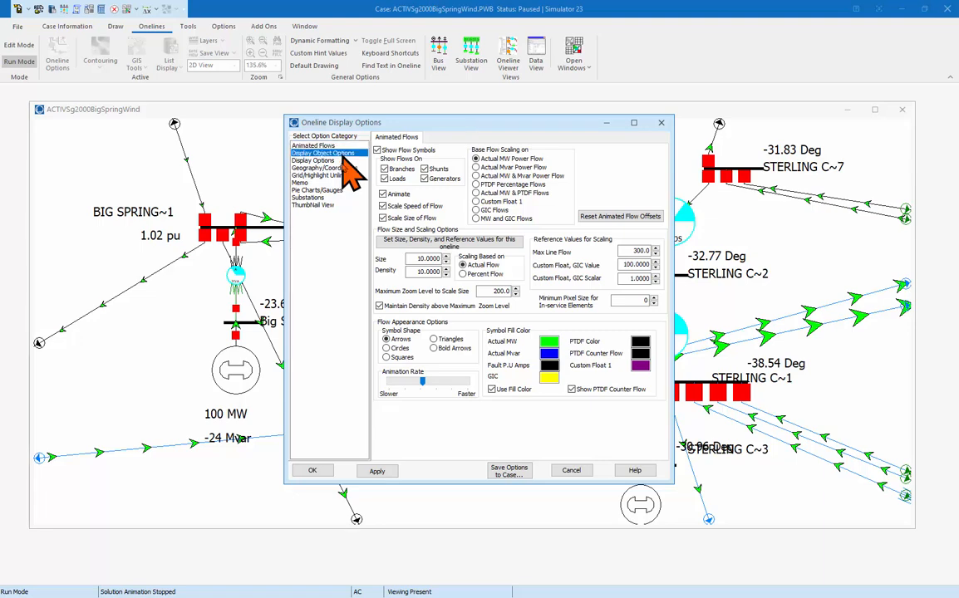
pyautogui.click(339, 154)
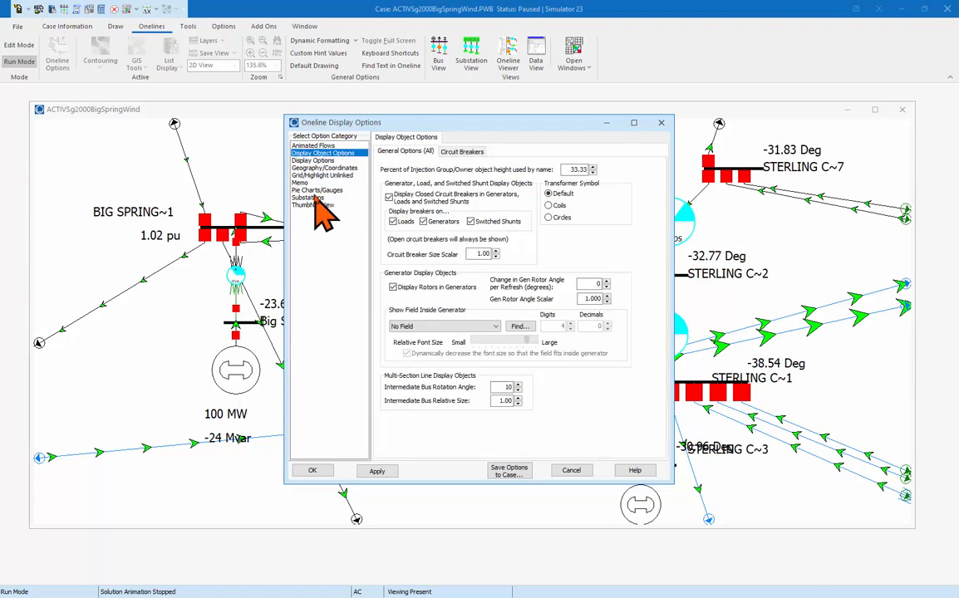
pyautogui.click(326, 169)
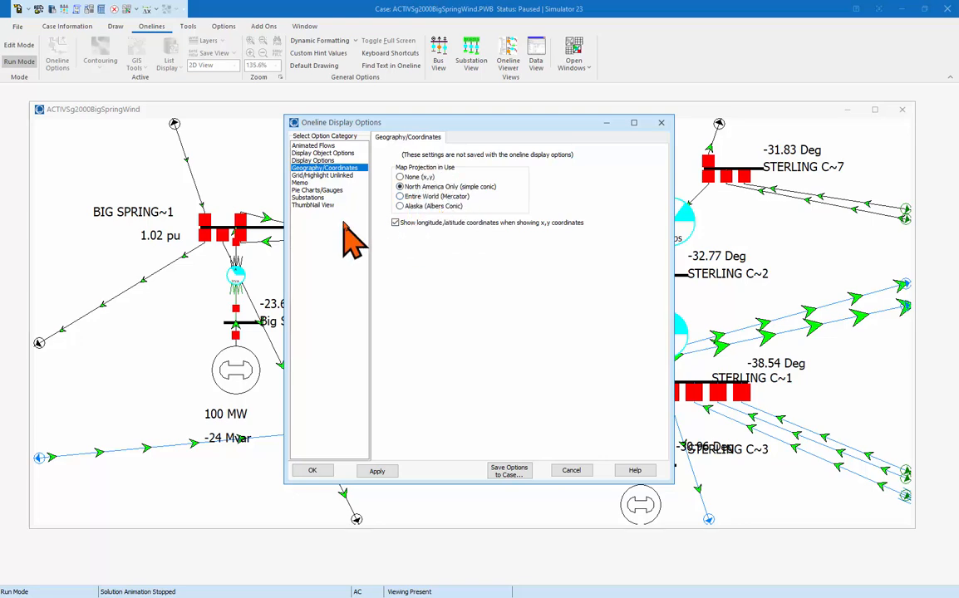
# - Set the display detail to Custom and load the 500 kV Lines criteria set for choosing what to display
pyautogui.click(320, 160)
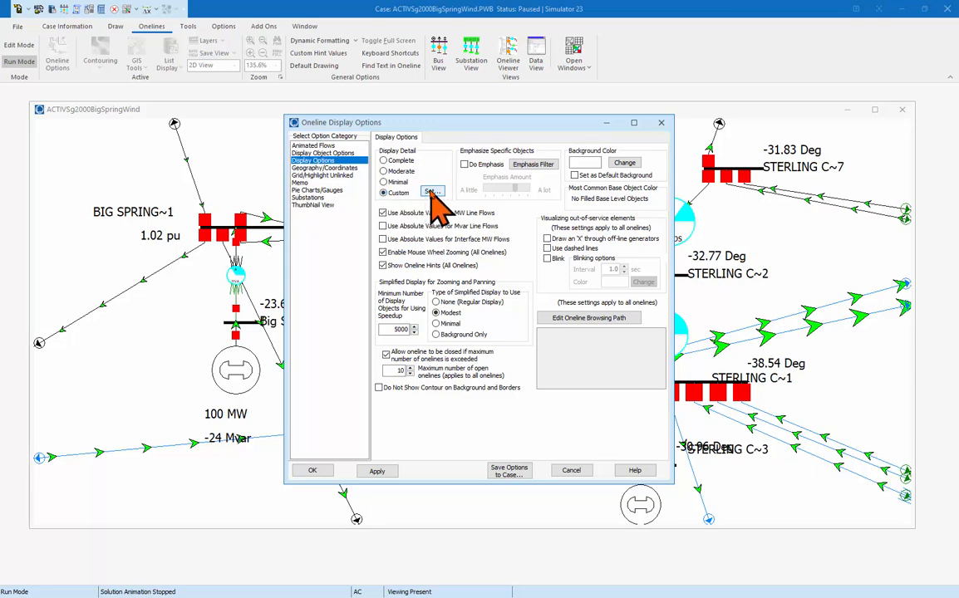
pyautogui.click(431, 193)
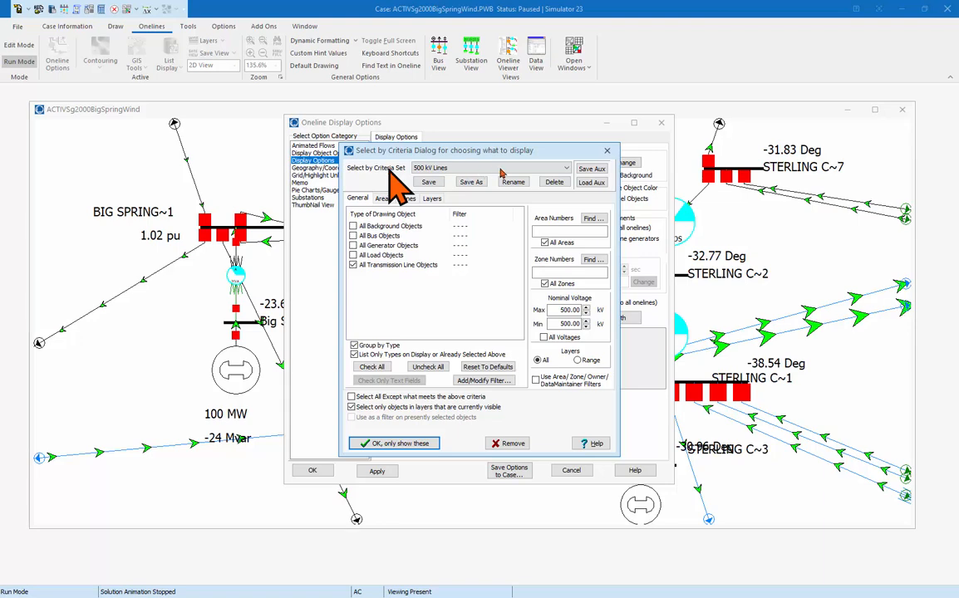
pyautogui.click(453, 169)
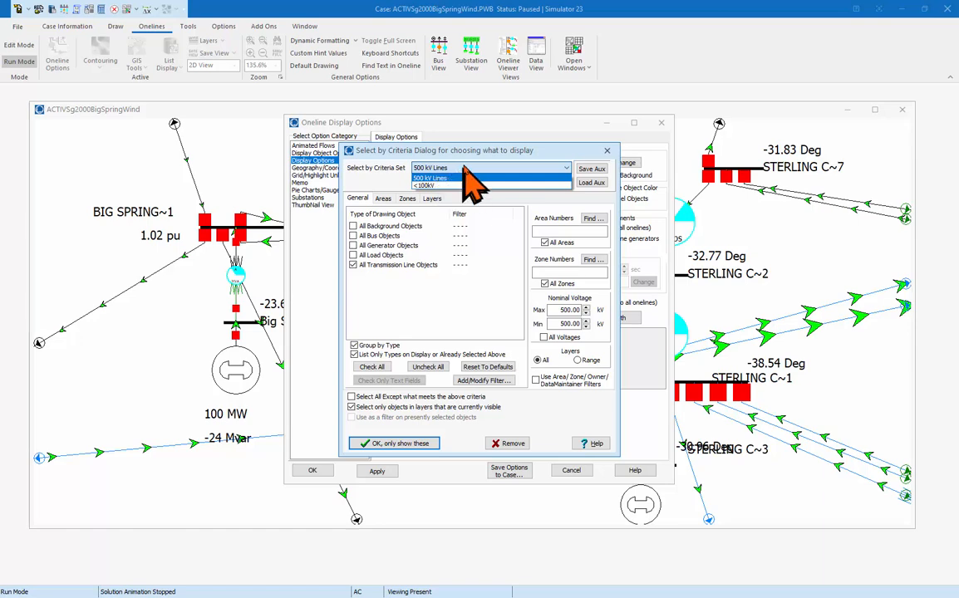
pyautogui.click(442, 178)
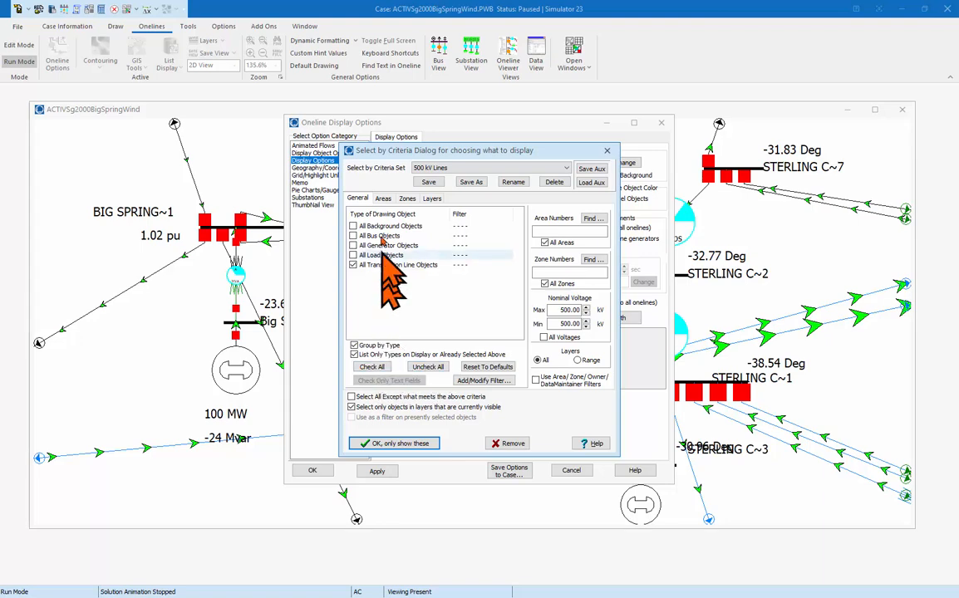
# - Include all object types with nominal voltages from 100 to 9999 kV, apply the custom display filter, and move the options dialog off the diagram
pyautogui.click(371, 368)
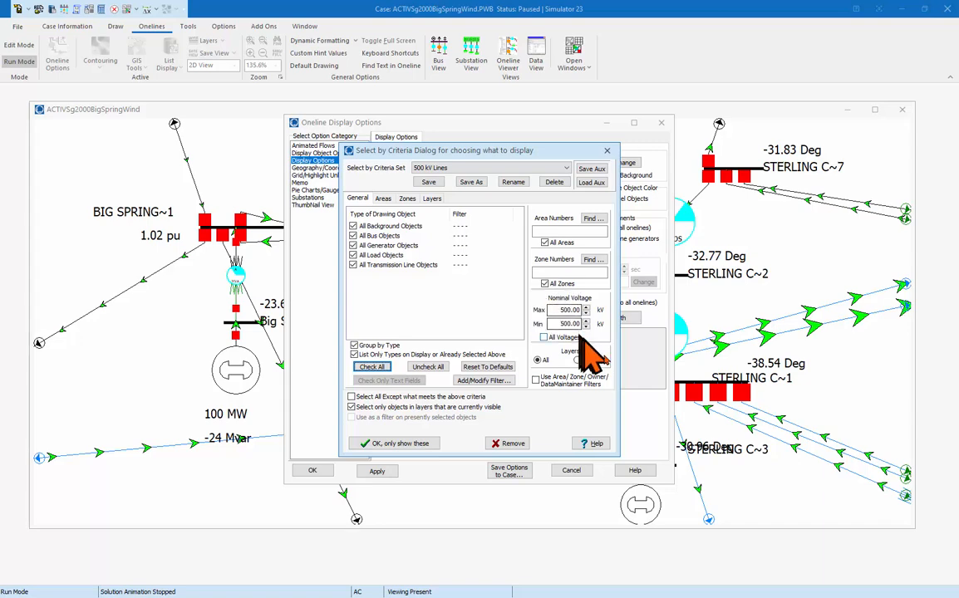
pyautogui.click(558, 323)
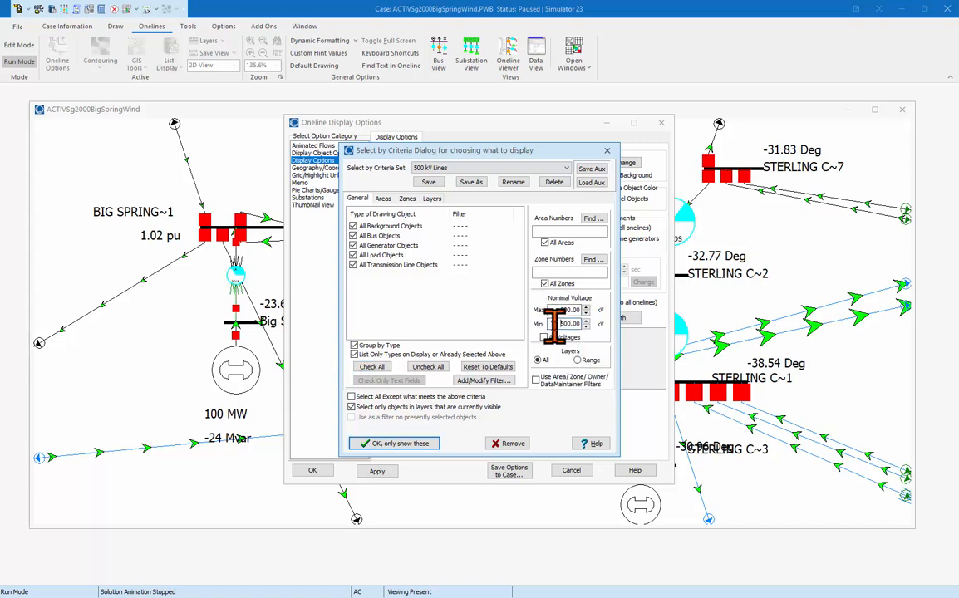
pyautogui.doubleClick(554, 322)
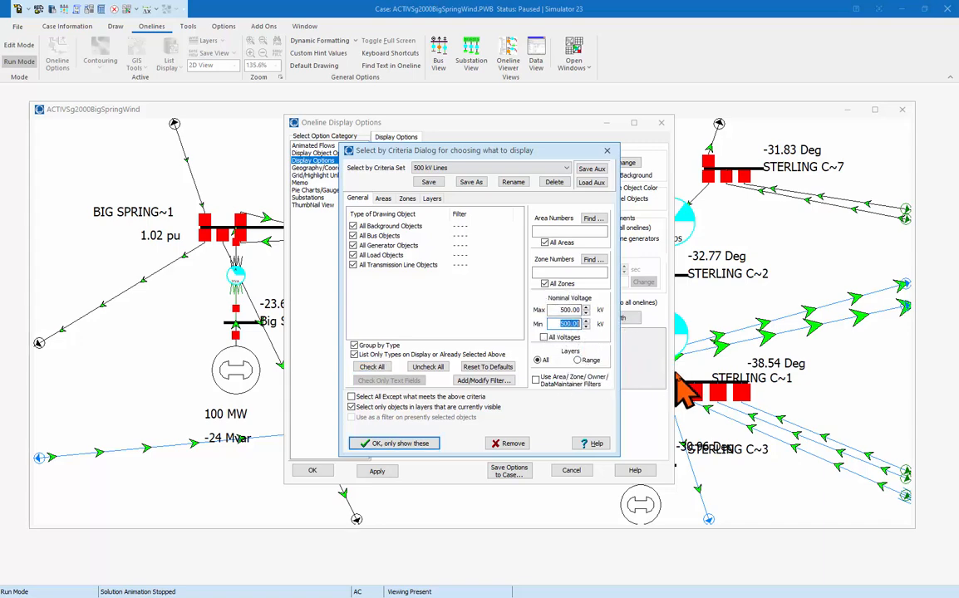
pyautogui.write('100')
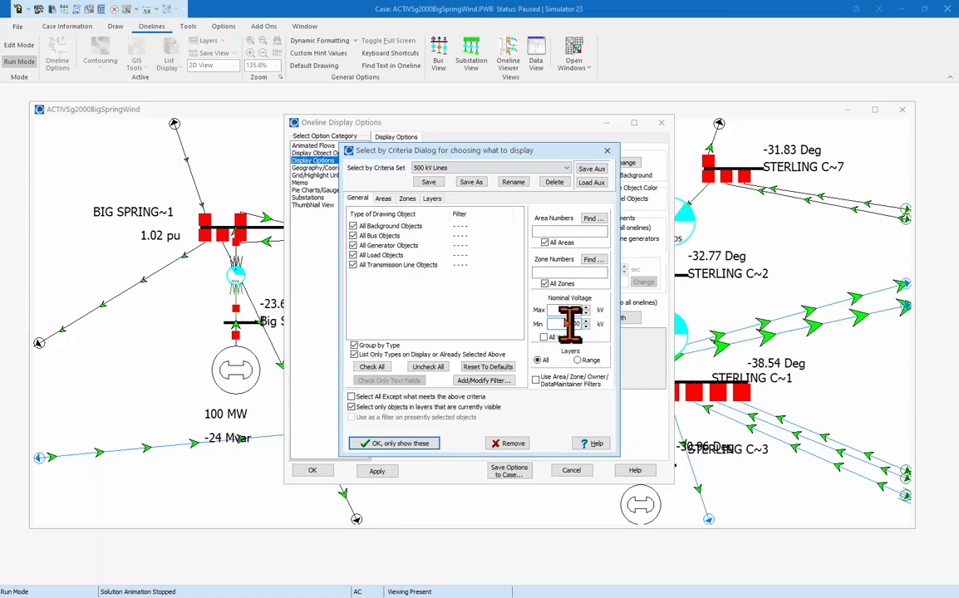
pyautogui.moveTo(554, 311); pyautogui.dragTo(631, 312)
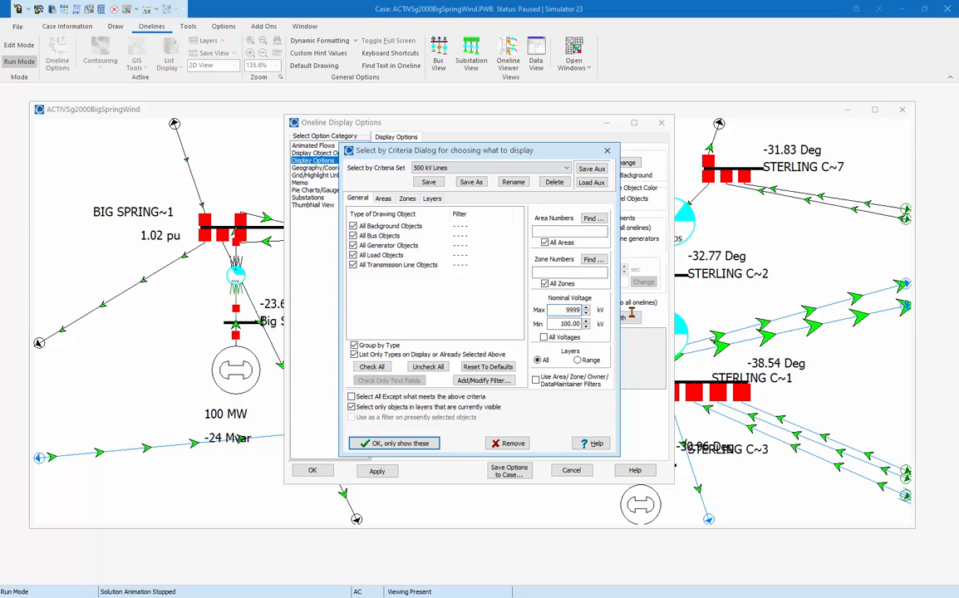
pyautogui.press('Tab')
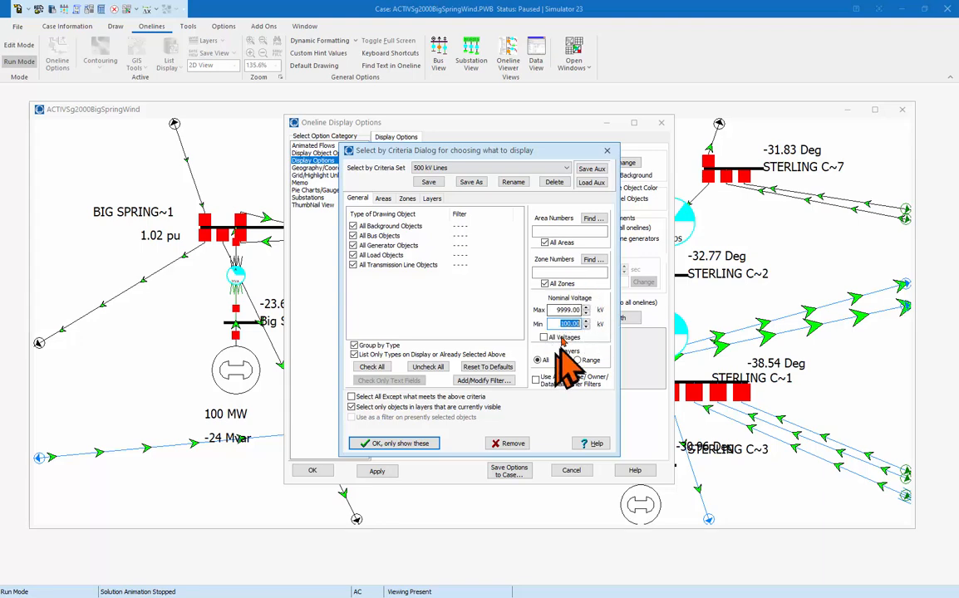
pyautogui.click(402, 445)
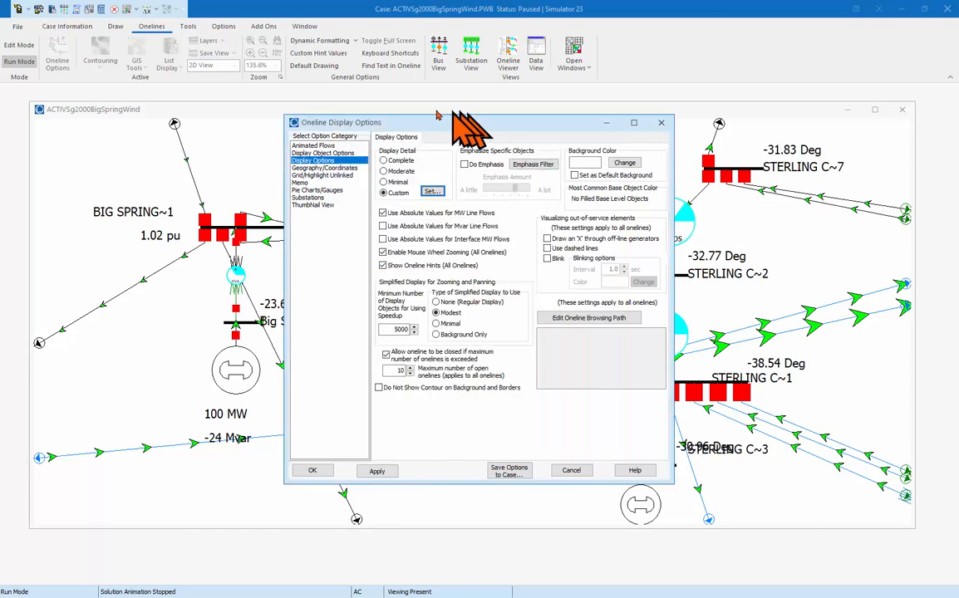
pyautogui.click(377, 471)
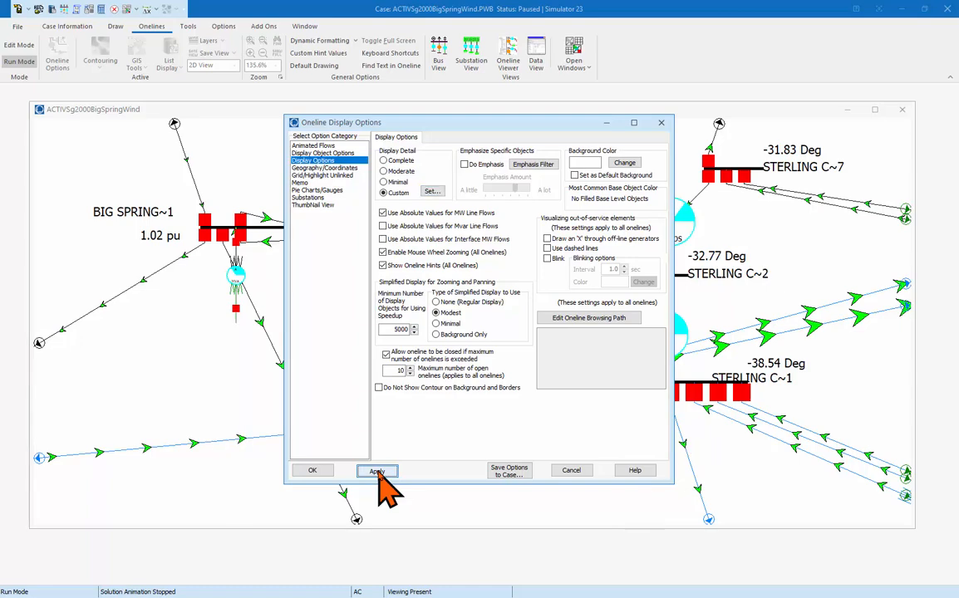
pyautogui.moveTo(439, 123); pyautogui.dragTo(705, 126)
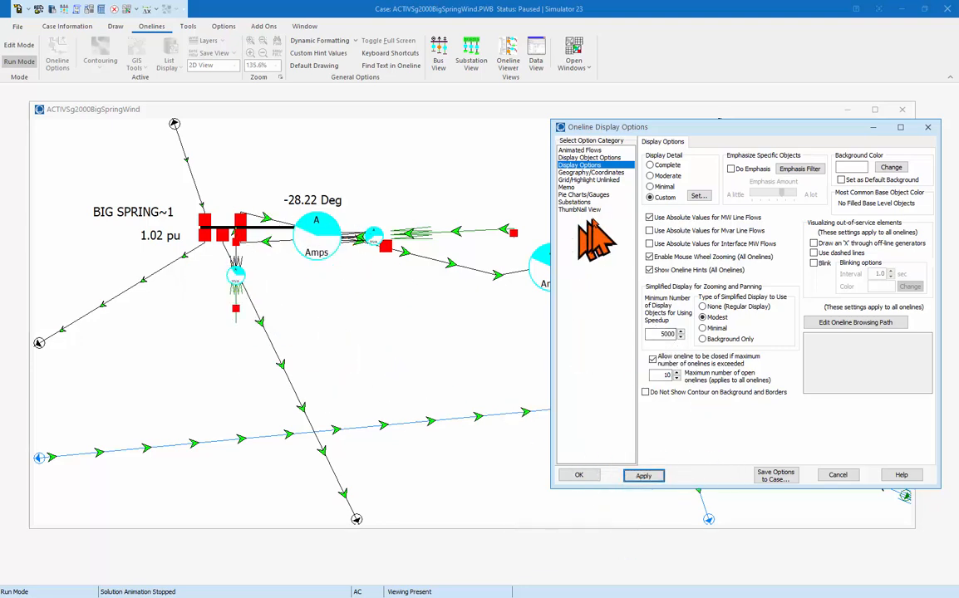
# - Accept the custom display options and examine the voltage-filtered oneline at the scale of the whole Texas network
pyautogui.click(579, 475)
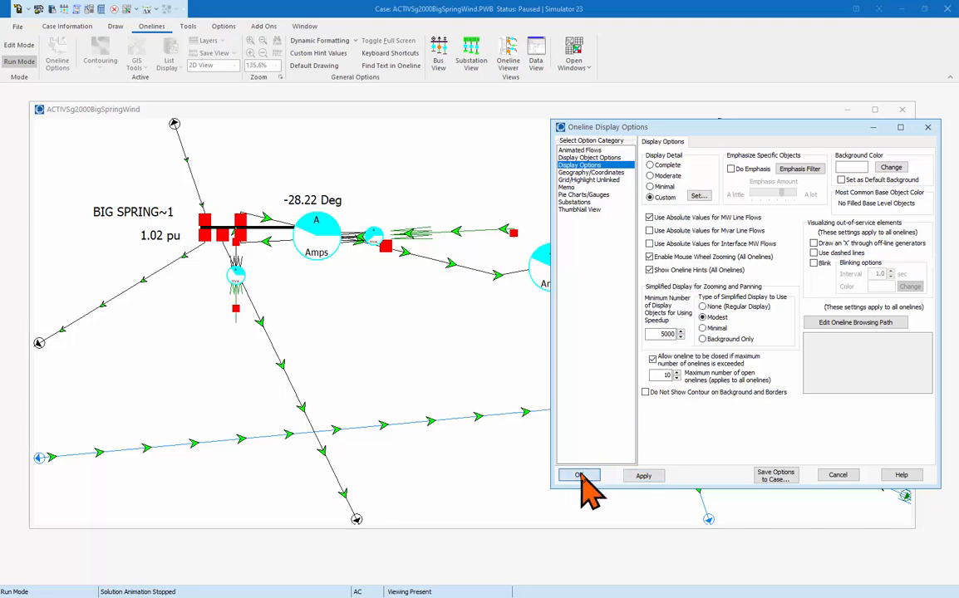
pyautogui.click(581, 476)
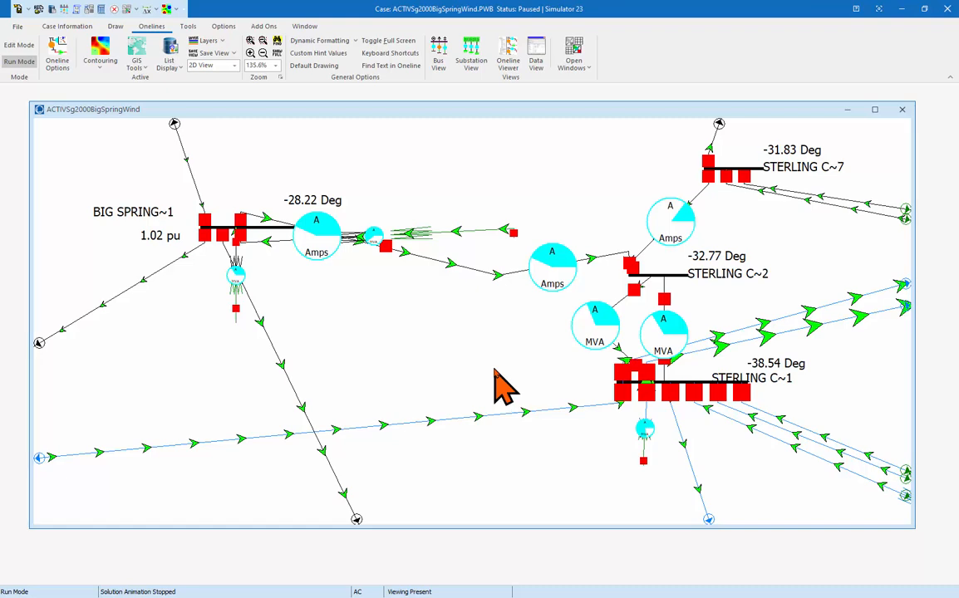
pyautogui.scroll(-15, 495, 371)
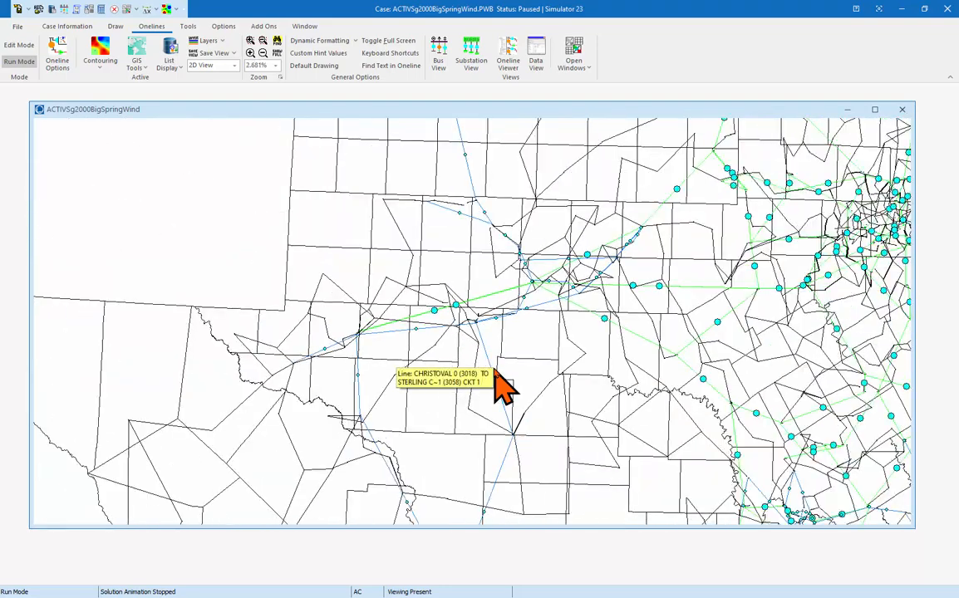
pyautogui.scroll(-3, 495, 371)
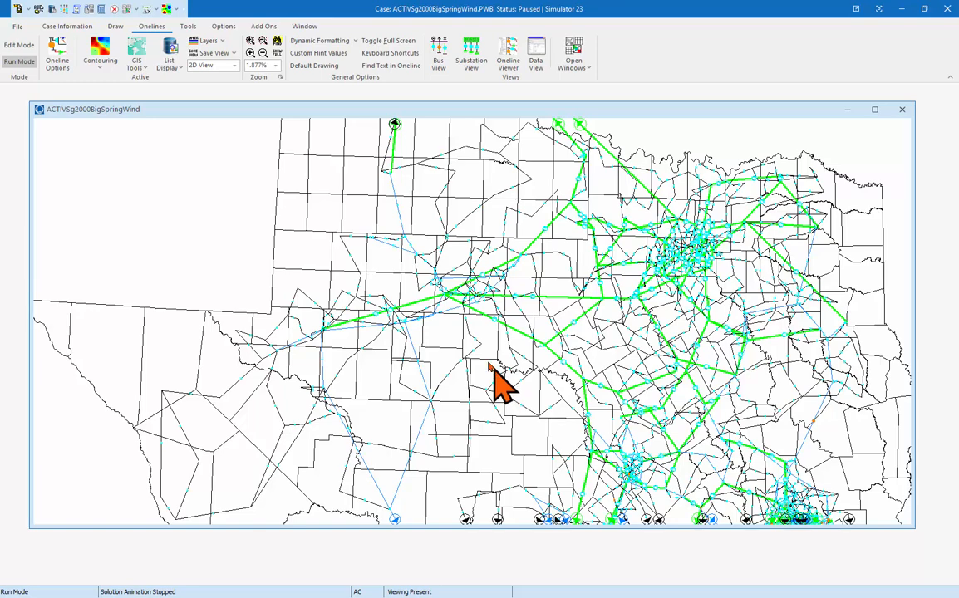
# - Set the display detail to Complete in the Oneline Display Options and apply it
pyautogui.rightClick(442, 334)
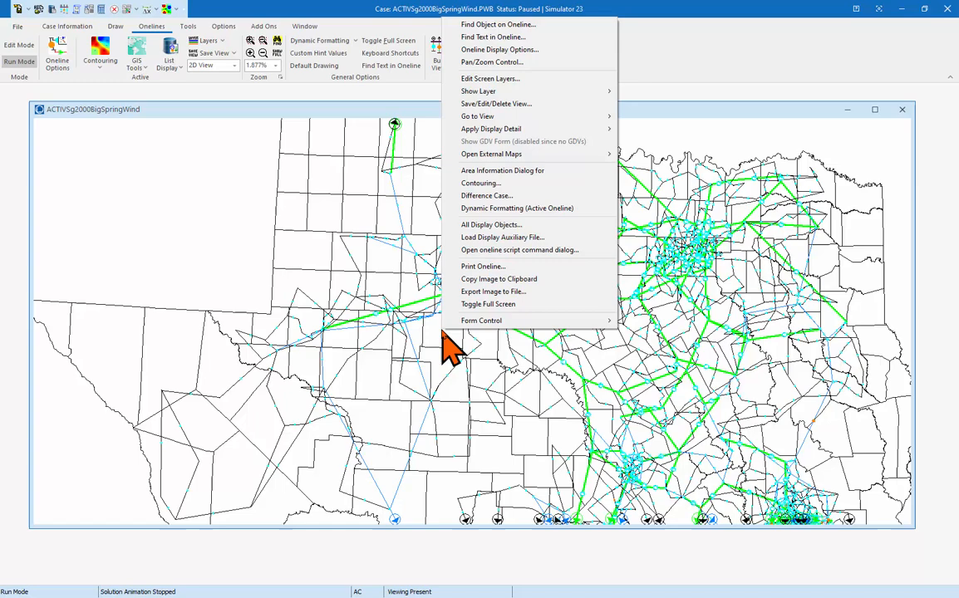
pyautogui.click(513, 51)
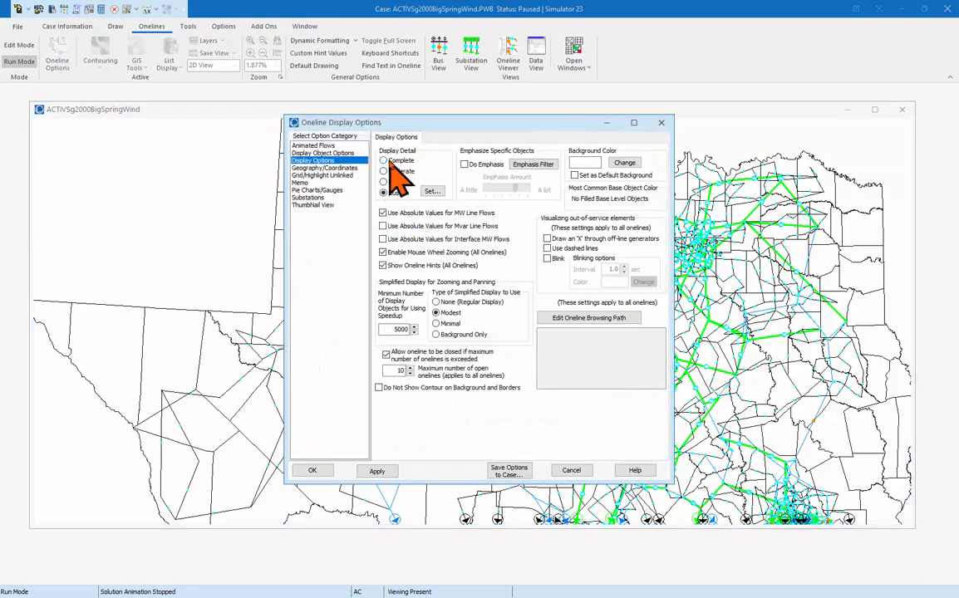
pyautogui.click(378, 471)
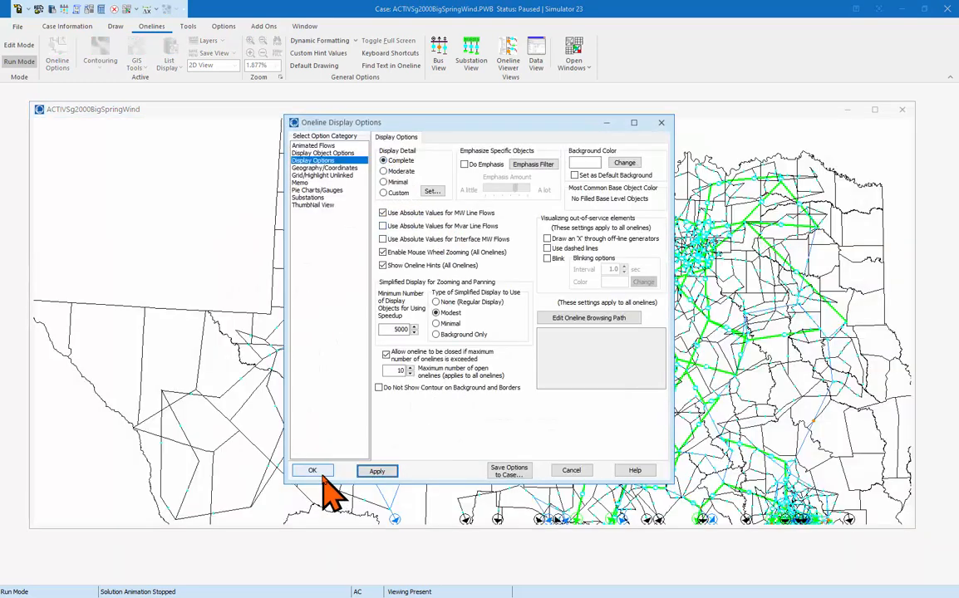
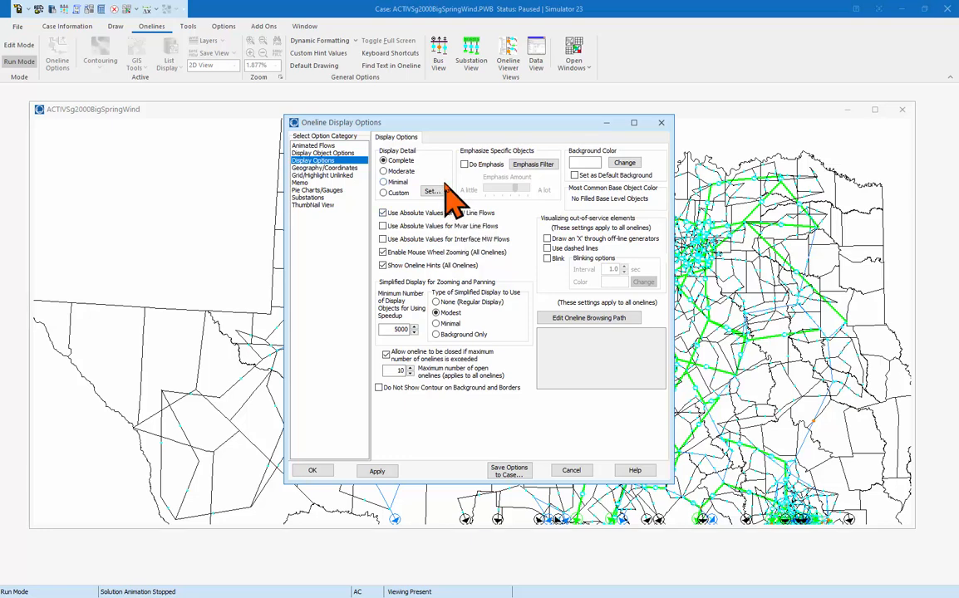
# - Hide the pie charts and gauges in Run Mode, apply the change, and restore them on the oneline
pyautogui.click(320, 191)
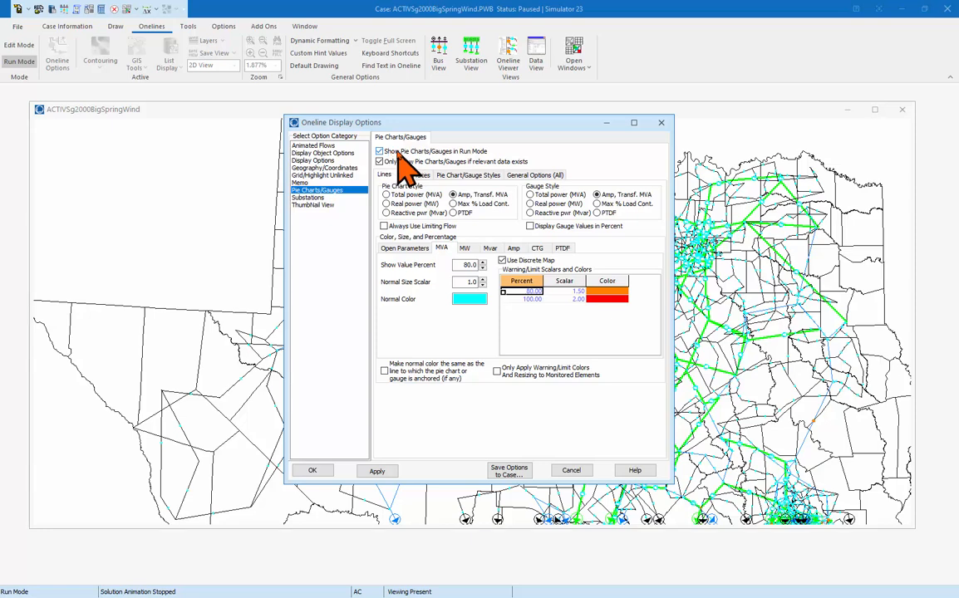
pyautogui.click(378, 151)
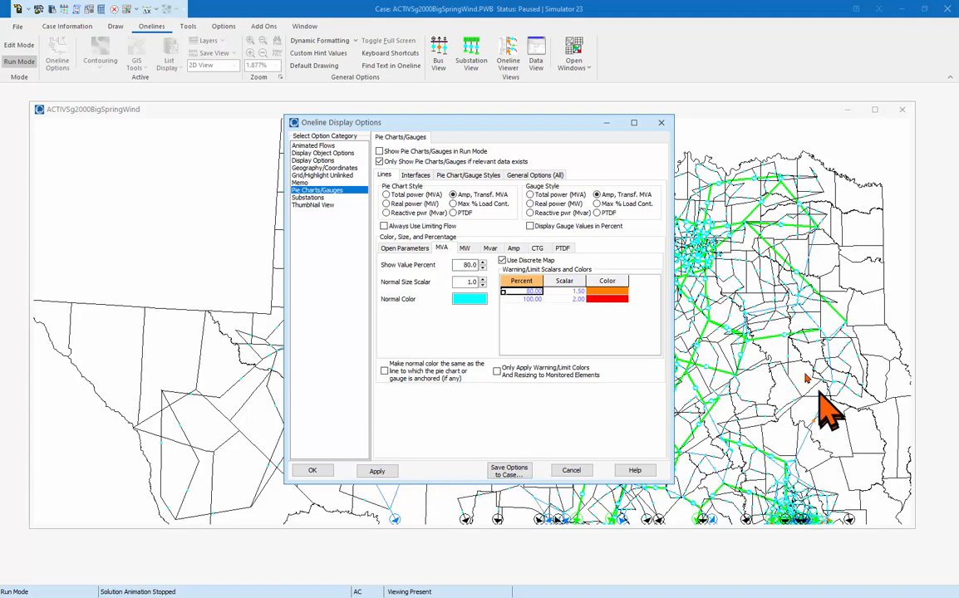
pyautogui.click(376, 471)
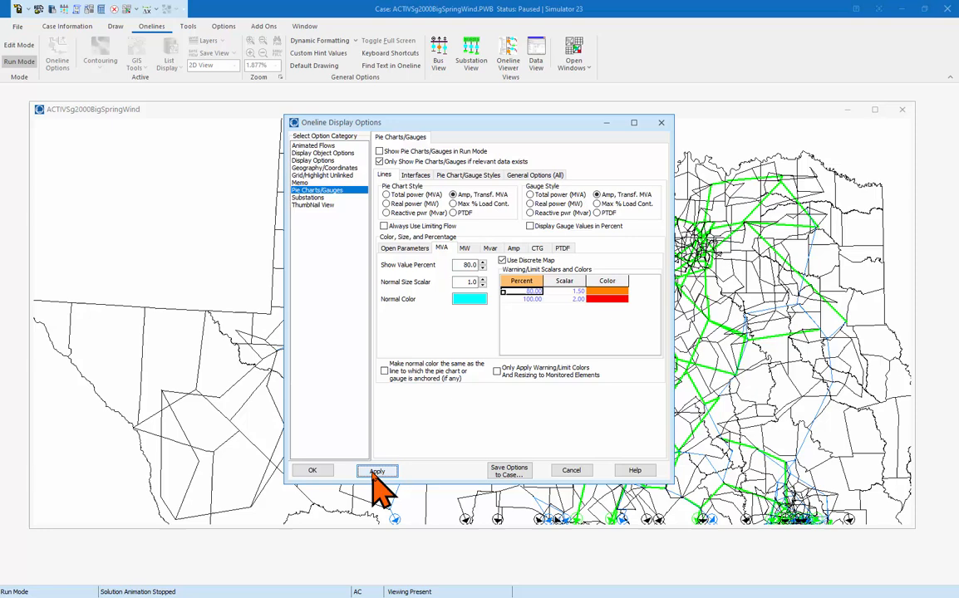
pyautogui.click(380, 151)
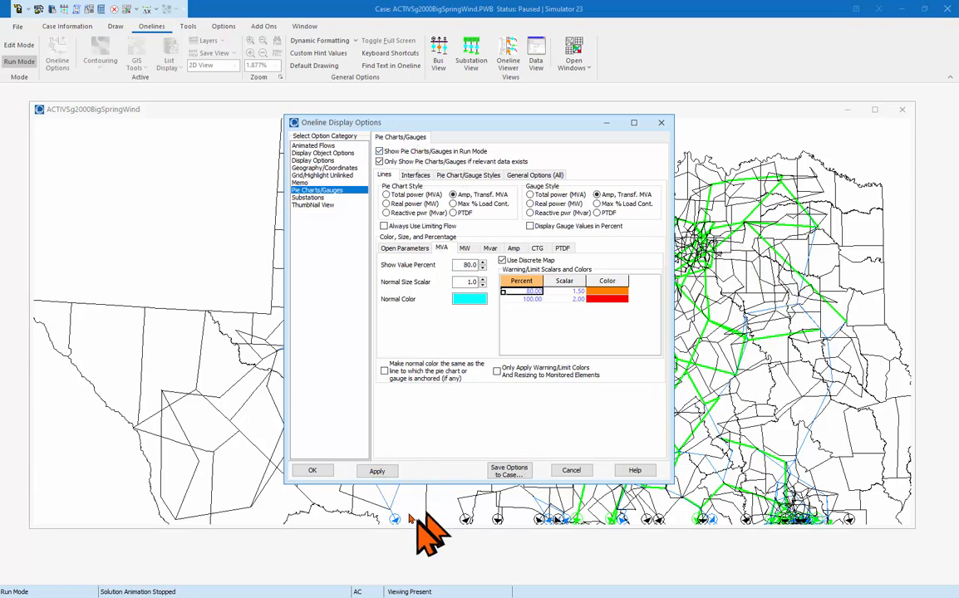
pyautogui.click(378, 471)
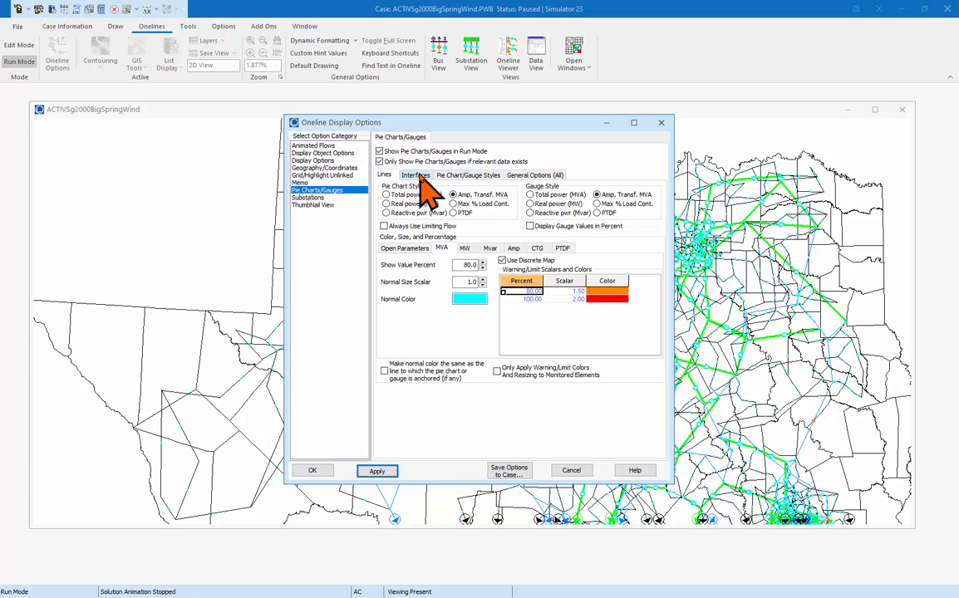
# - Check the pie chart settings for interfaces and set the pie chart style for lines to Real power (MW)
pyautogui.click(416, 176)
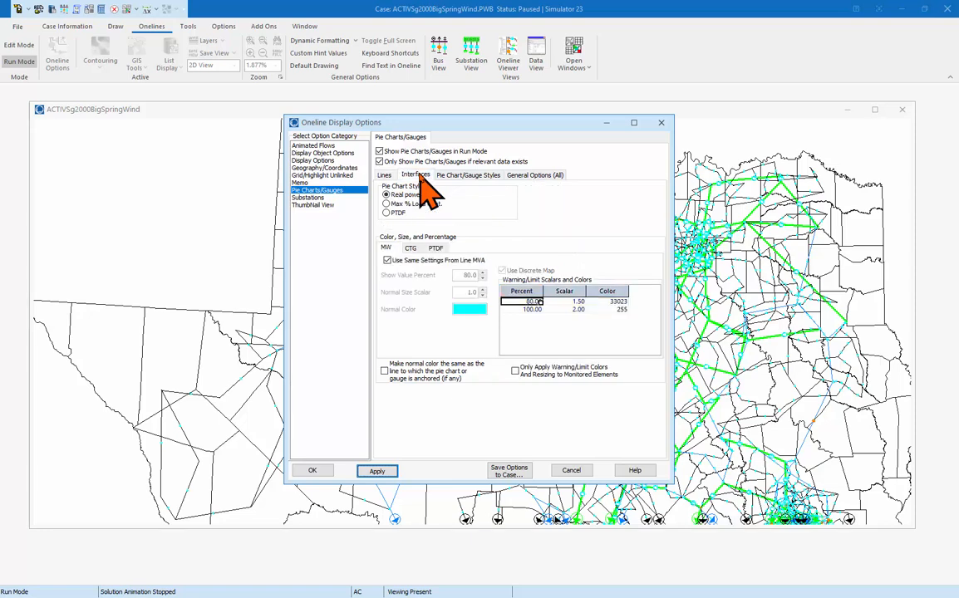
pyautogui.click(384, 175)
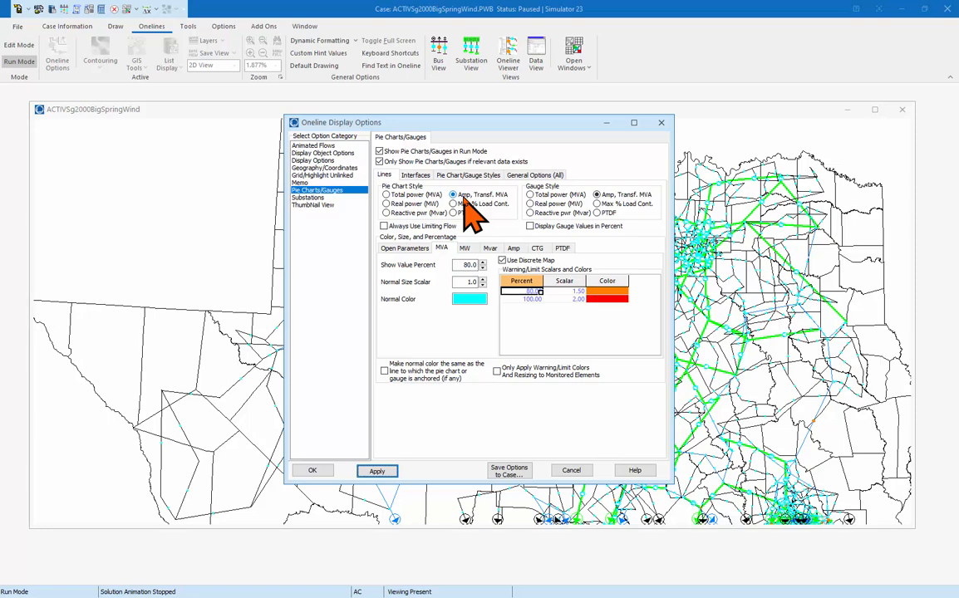
pyautogui.click(406, 197)
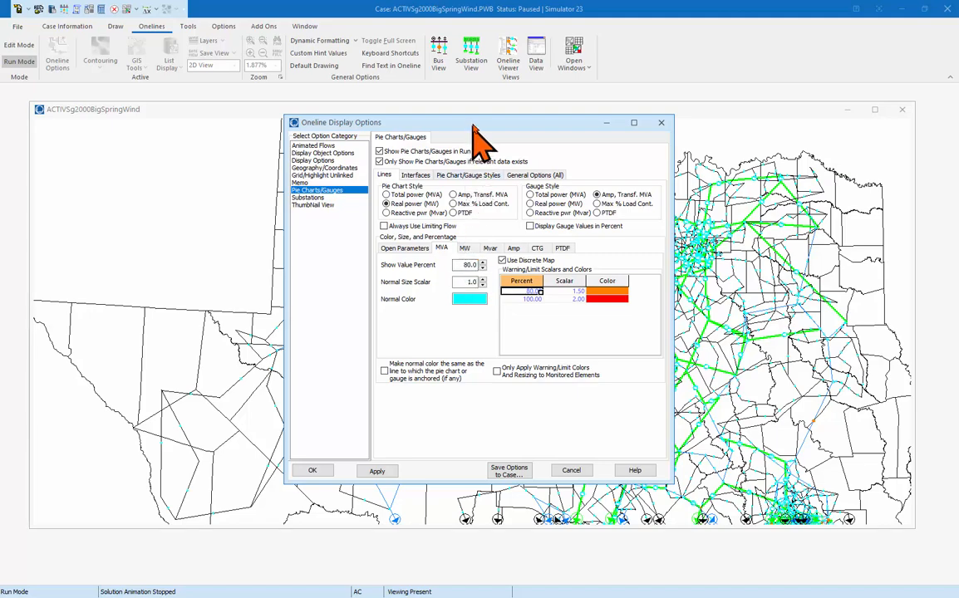
# - Set the normal size scalar of the line MVA pie charts to 2 and accept the display options
pyautogui.moveTo(473, 124); pyautogui.dragTo(361, 136)
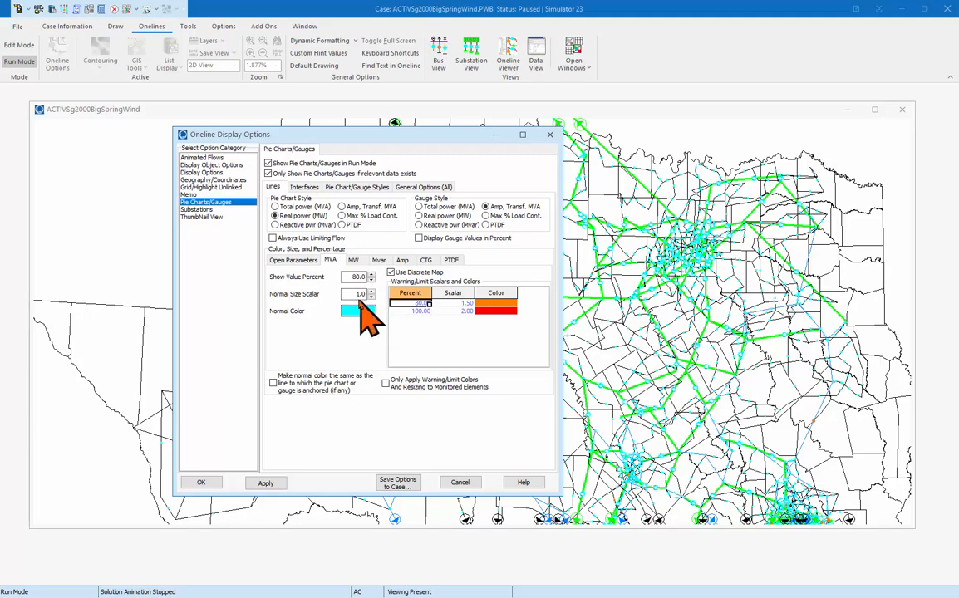
pyautogui.moveTo(351, 294); pyautogui.dragTo(369, 295)
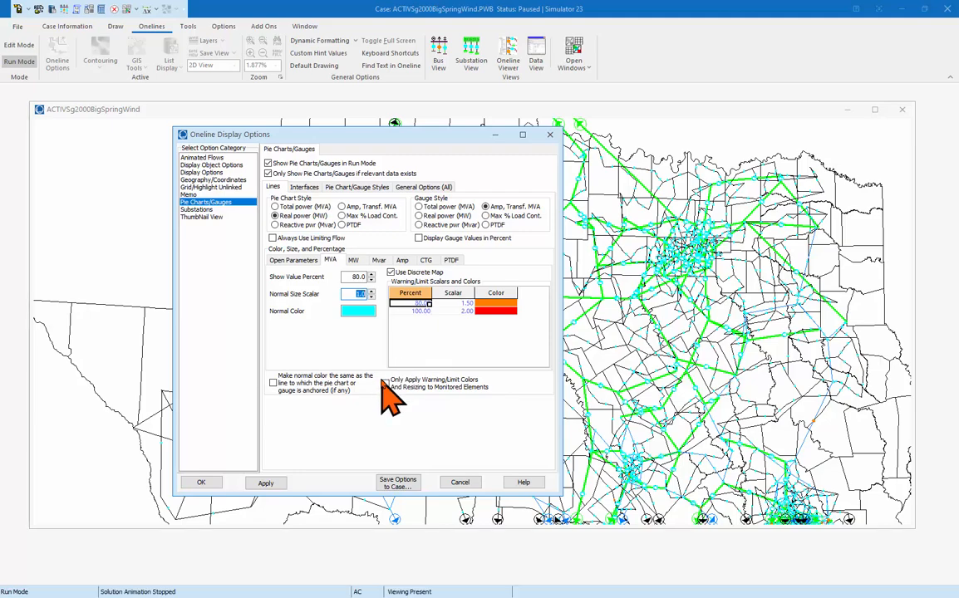
pyautogui.write('2')
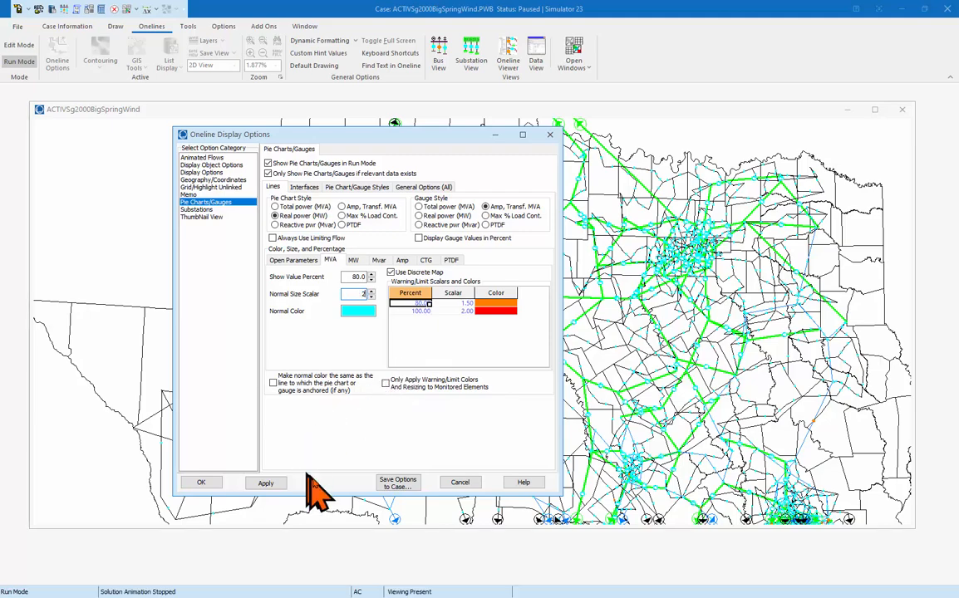
pyautogui.click(268, 484)
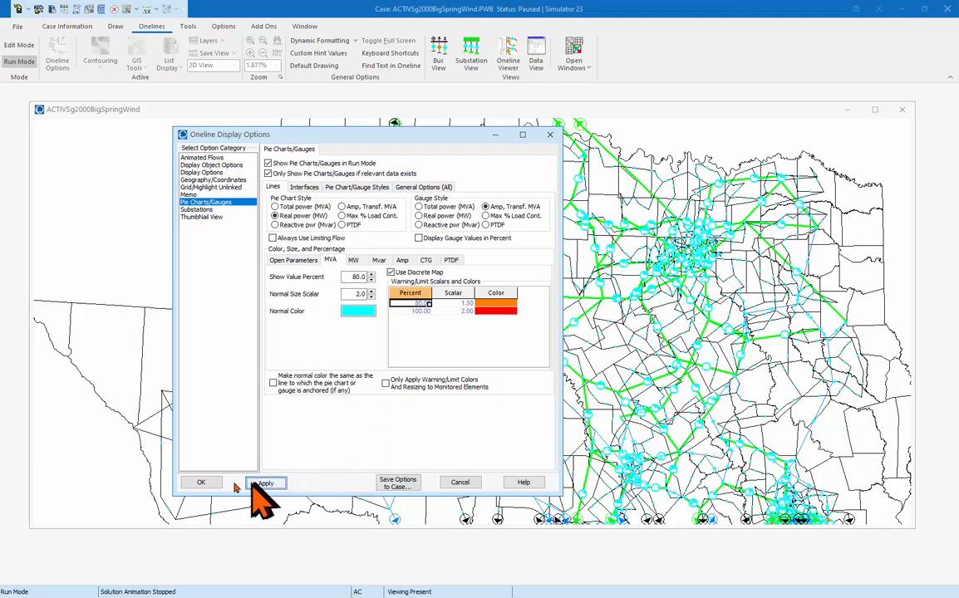
pyautogui.click(200, 482)
# - Examine the resized MW pie charts on the transmission lines across the eastern part of the Texas oneline
pyautogui.moveTo(777, 449); pyautogui.dragTo(577, 353)
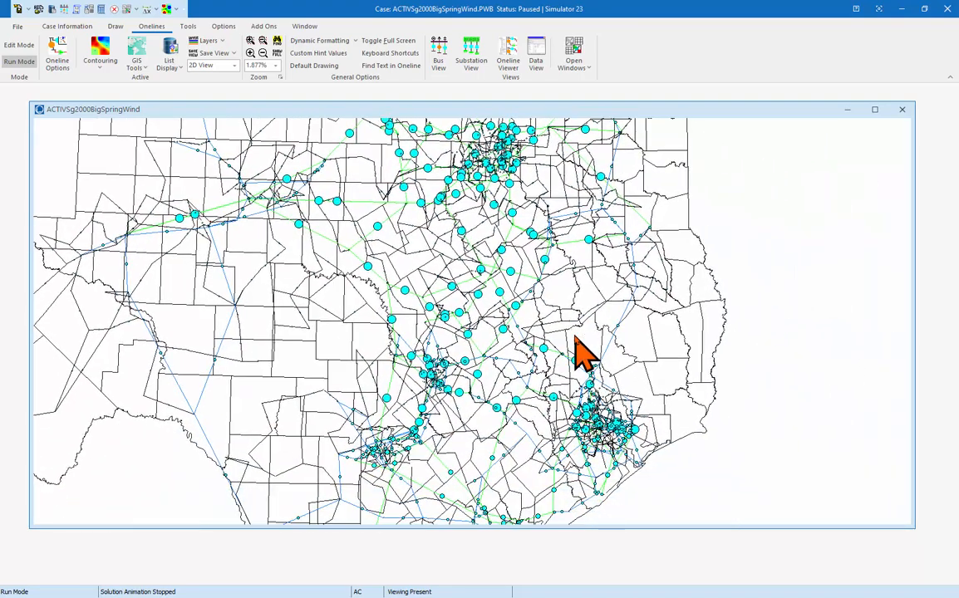
pyautogui.scroll(3, 591, 353)
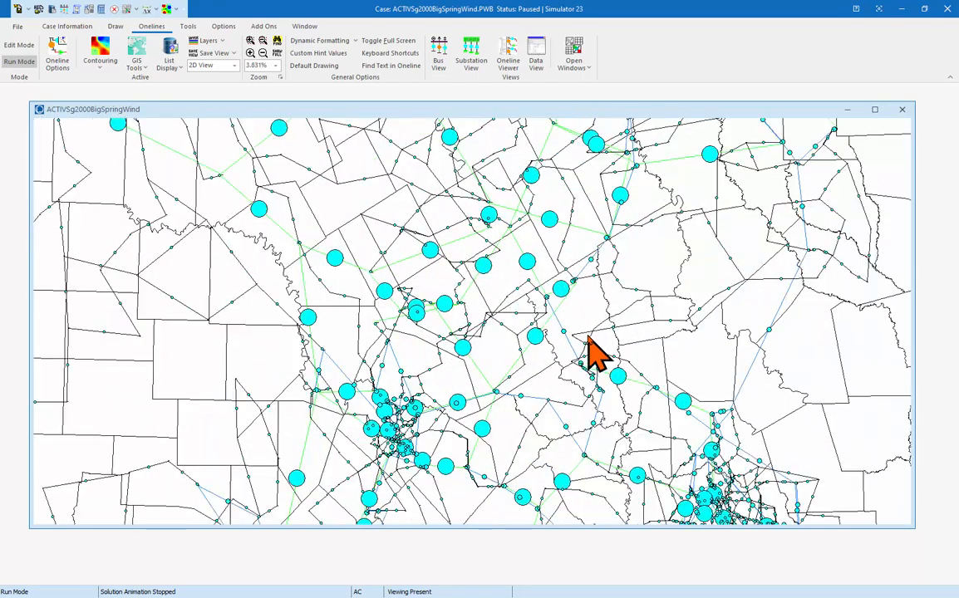
pyautogui.scroll(3, 592, 353)
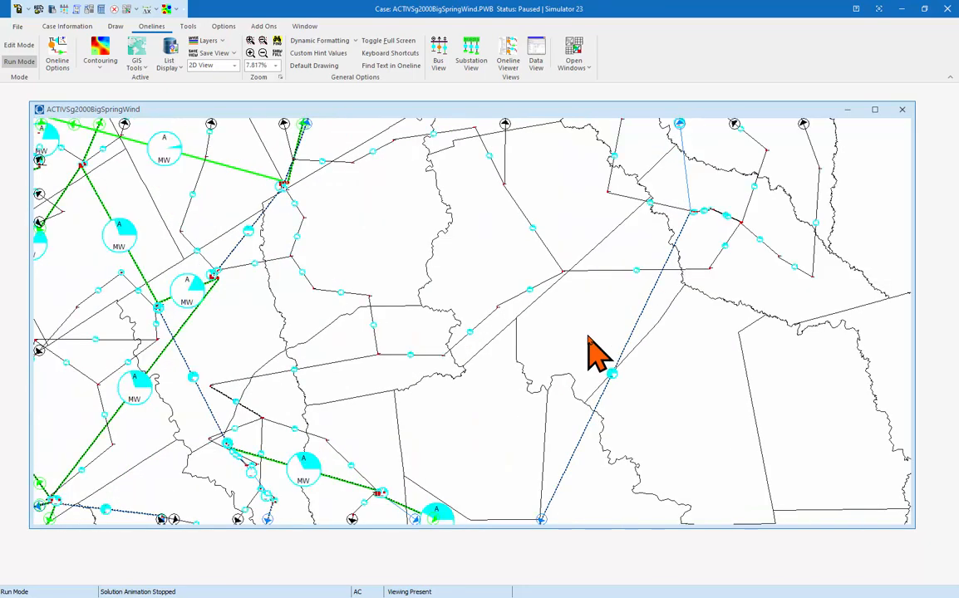
pyautogui.scroll(1, 592, 353)
pyautogui.press('Left')
pyautogui.press('Down')
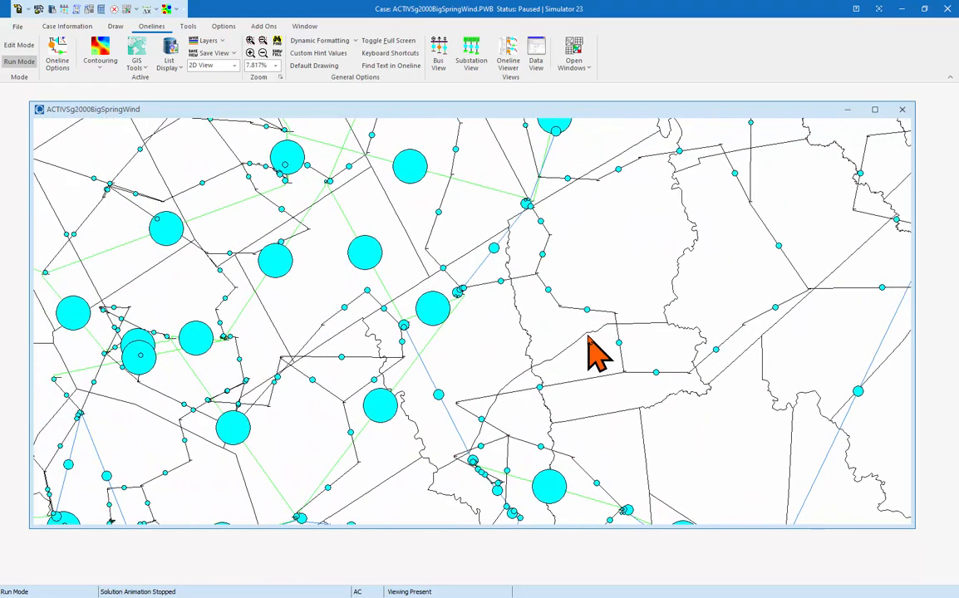
pyautogui.press('Right')
pyautogui.press('Up')
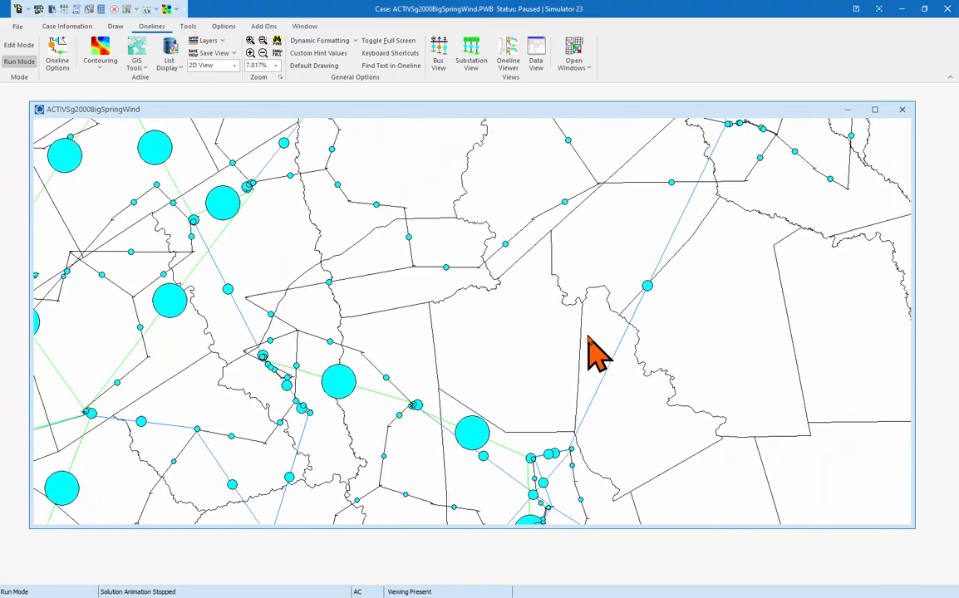
pyautogui.press('Right')
pyautogui.press('Up')
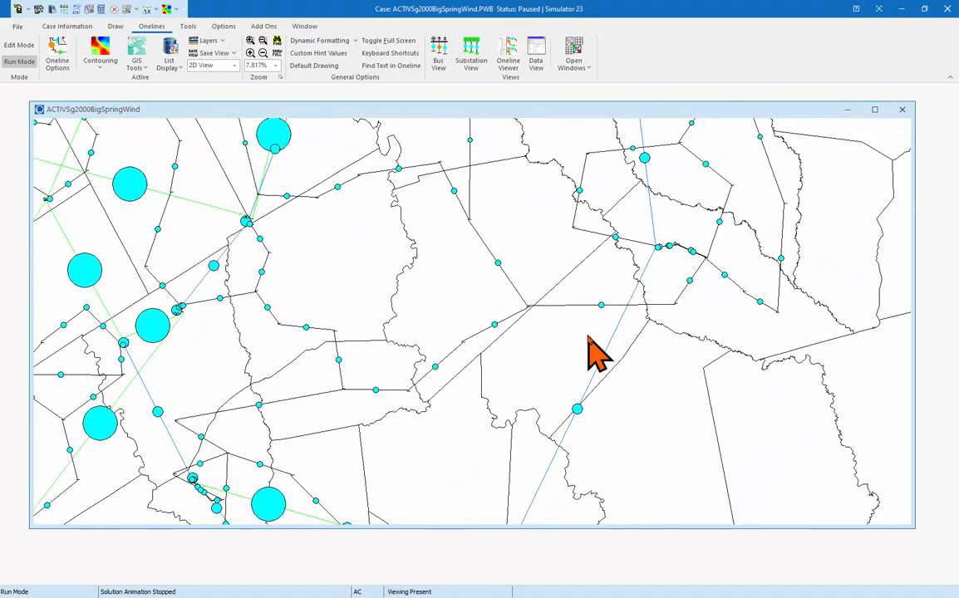
pyautogui.hotkey('ctrl', 'Up')
pyautogui.hotkey('ctrl', 'Up')
pyautogui.hotkey('ctrl', 'Up')
pyautogui.hotkey('ctrl', 'Up')
pyautogui.hotkey('ctrl', 'Up')
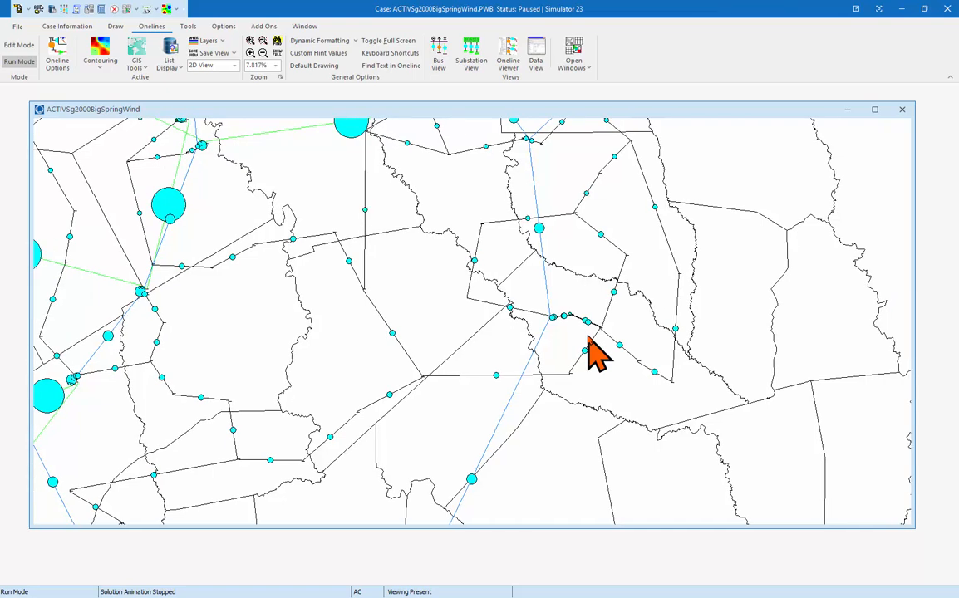
pyautogui.hotkey('ctrl', 'Up')
pyautogui.hotkey('ctrl', 'Up')
pyautogui.hotkey('ctrl', 'Up')
pyautogui.press('Right')
pyautogui.press('Right')
pyautogui.press('Right')
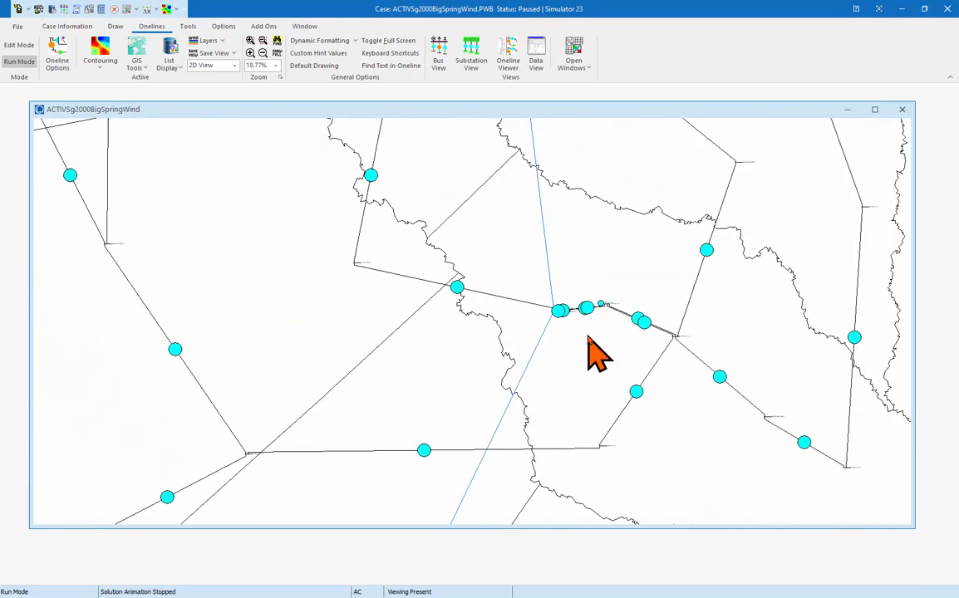
pyautogui.press('Up')
pyautogui.press('Up')
pyautogui.press('Up')
pyautogui.press('Up')
pyautogui.press('Up')
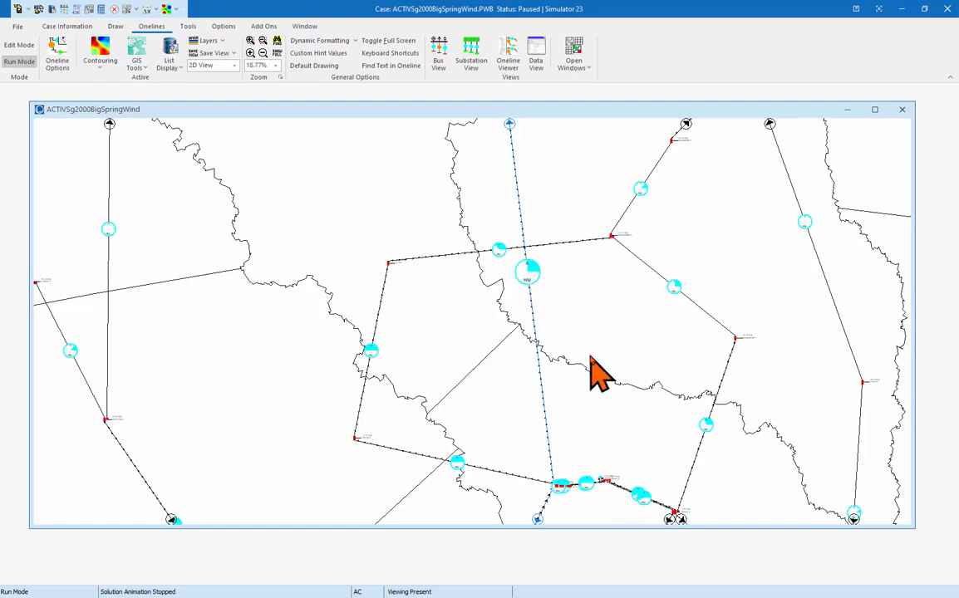
pyautogui.moveTo(631, 416); pyautogui.dragTo(576, 330)
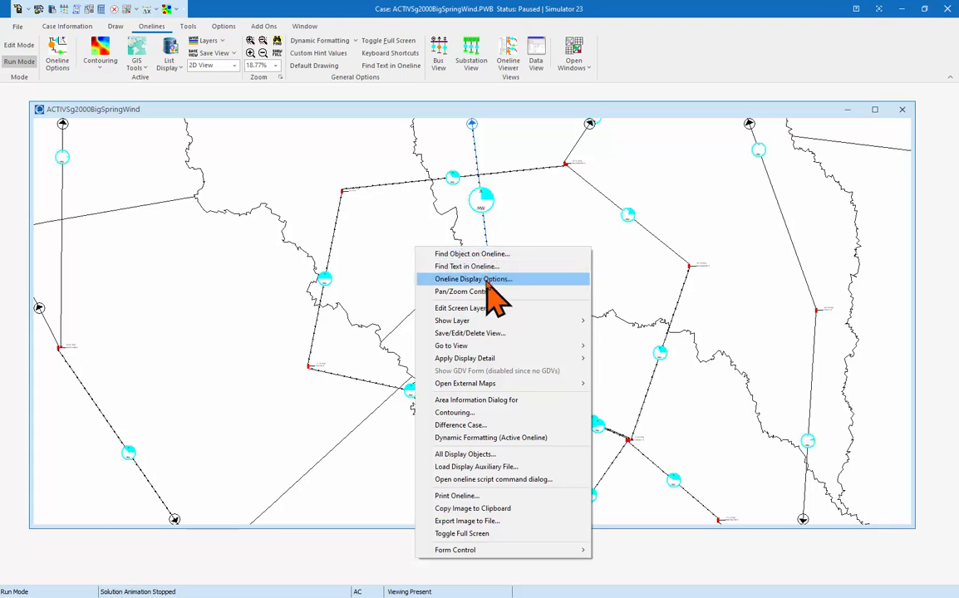
# - Review the line pie chart settings in the Oneline Display Options, comparing the MVA and MW color, size and percentage settings
pyautogui.click(488, 280)
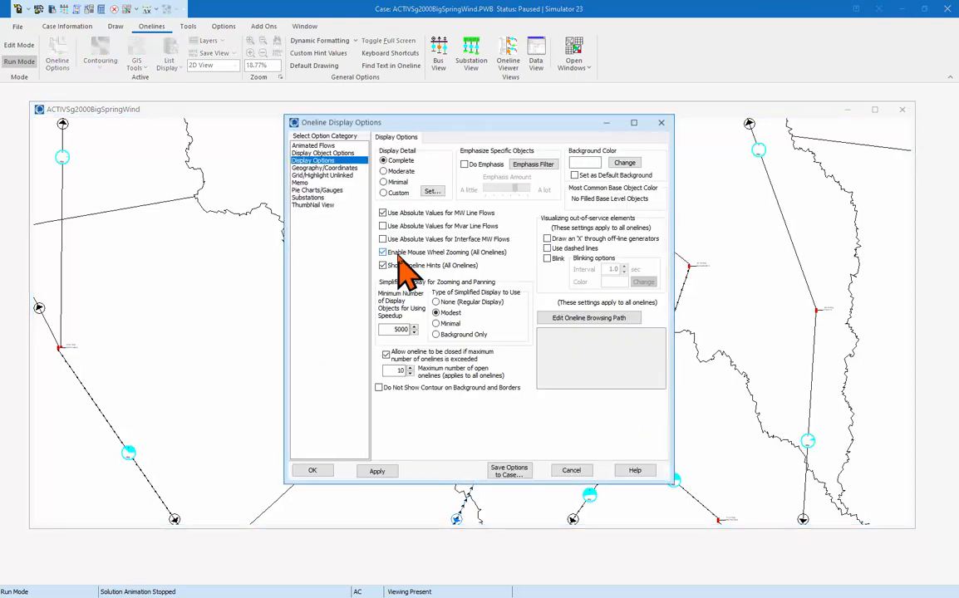
pyautogui.click(316, 190)
pyautogui.moveTo(515, 126); pyautogui.dragTo(400, 131)
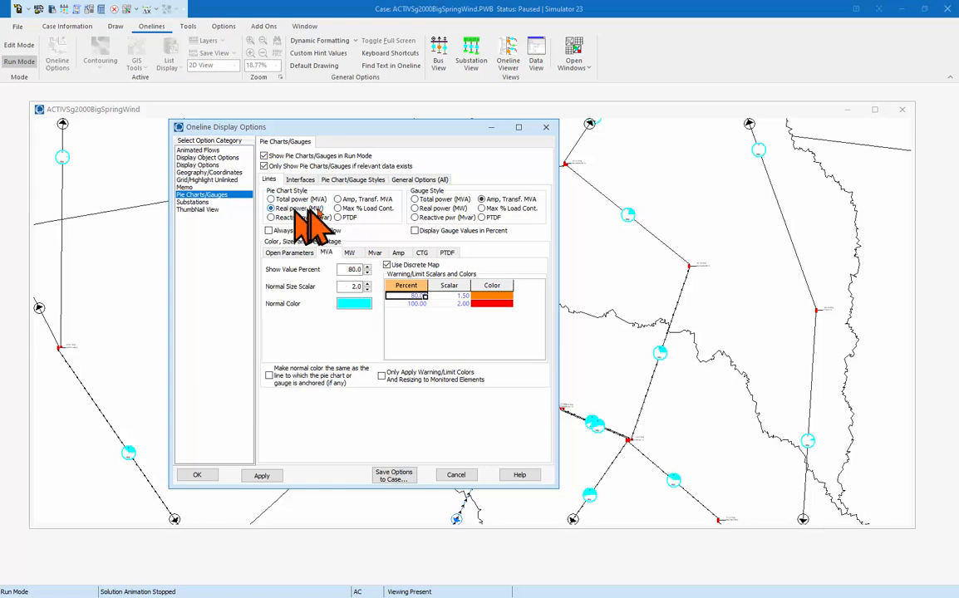
pyautogui.click(350, 253)
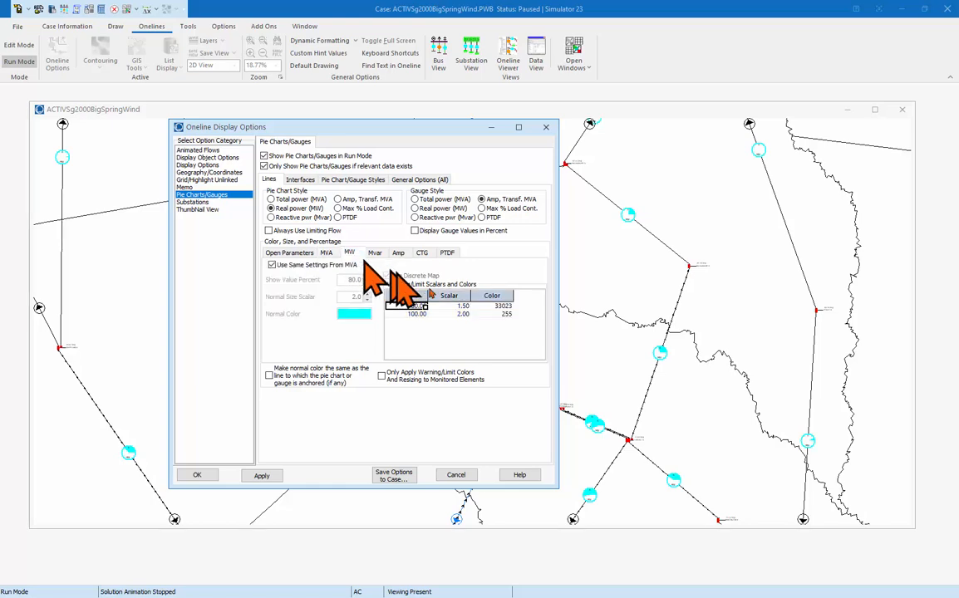
pyautogui.click(326, 254)
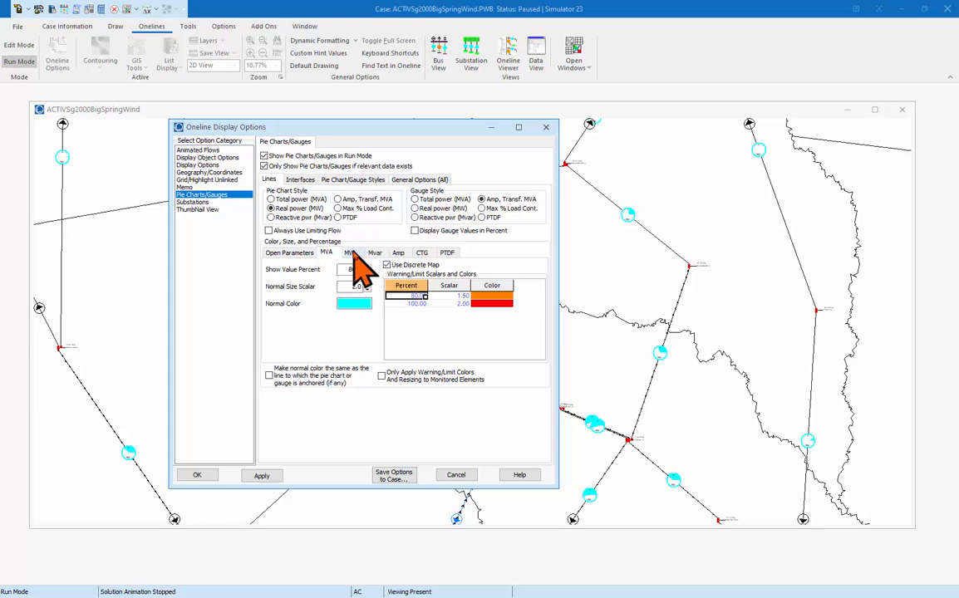
pyautogui.click(348, 252)
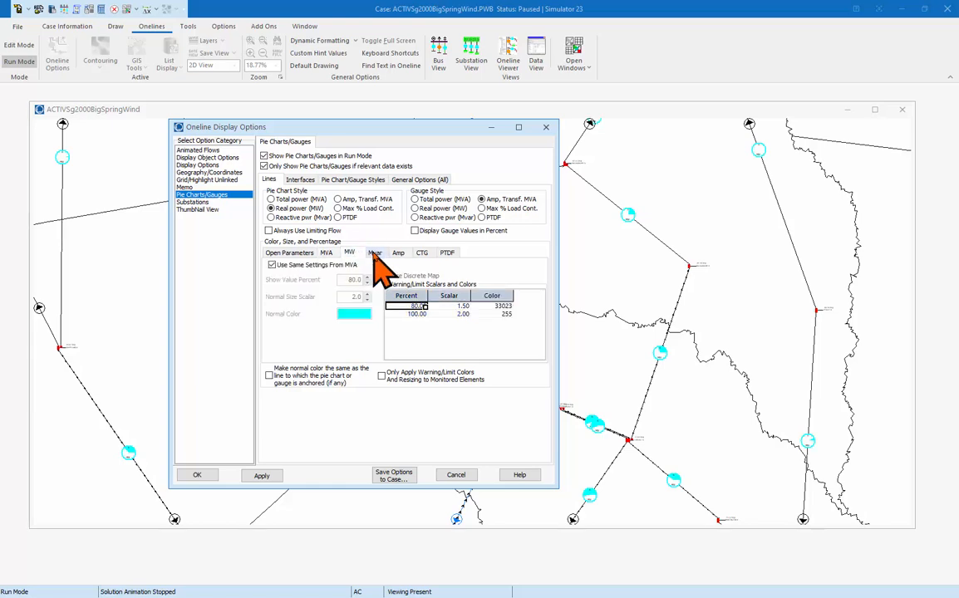
# - Set the show value percent of the line MVA pie charts to 20 and accept the display options
pyautogui.click(293, 266)
pyautogui.click(292, 265)
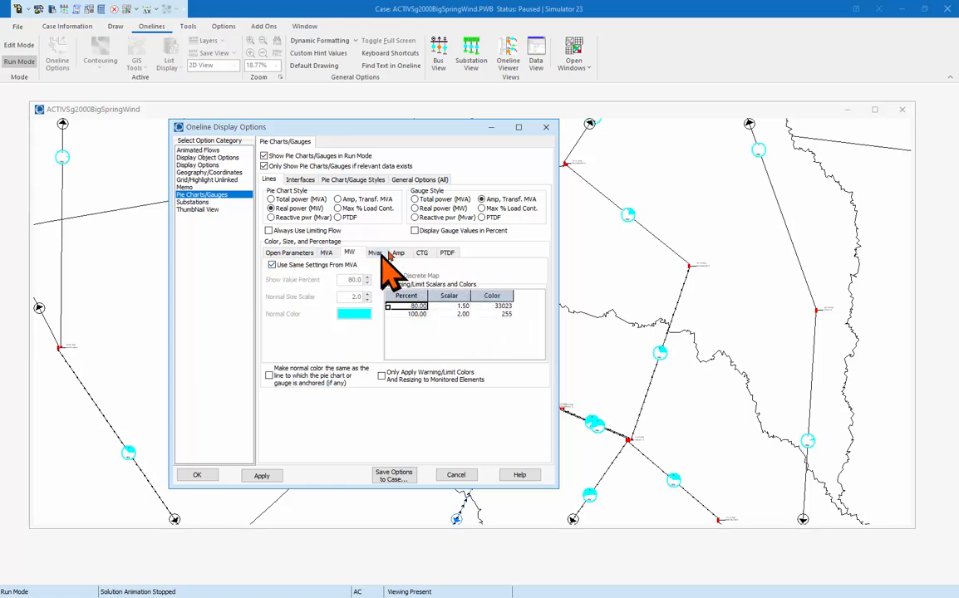
pyautogui.click(325, 253)
pyautogui.doubleClick(353, 269)
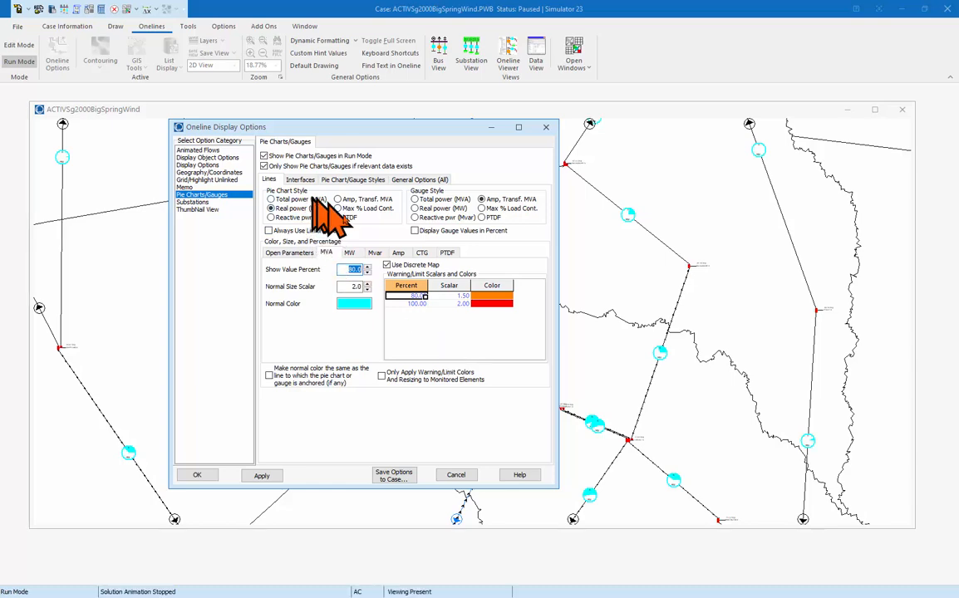
pyautogui.click(351, 271)
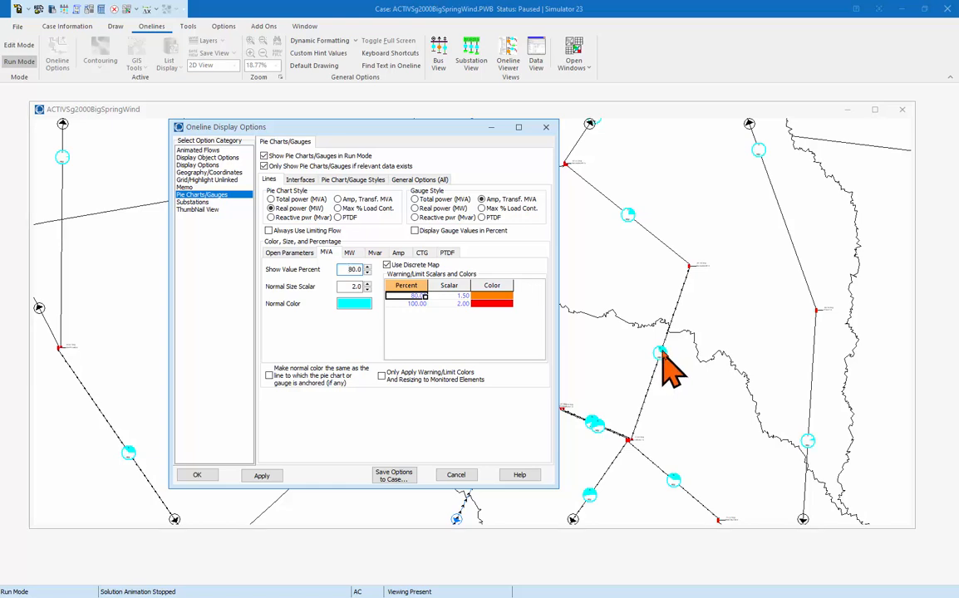
pyautogui.doubleClick(353, 270)
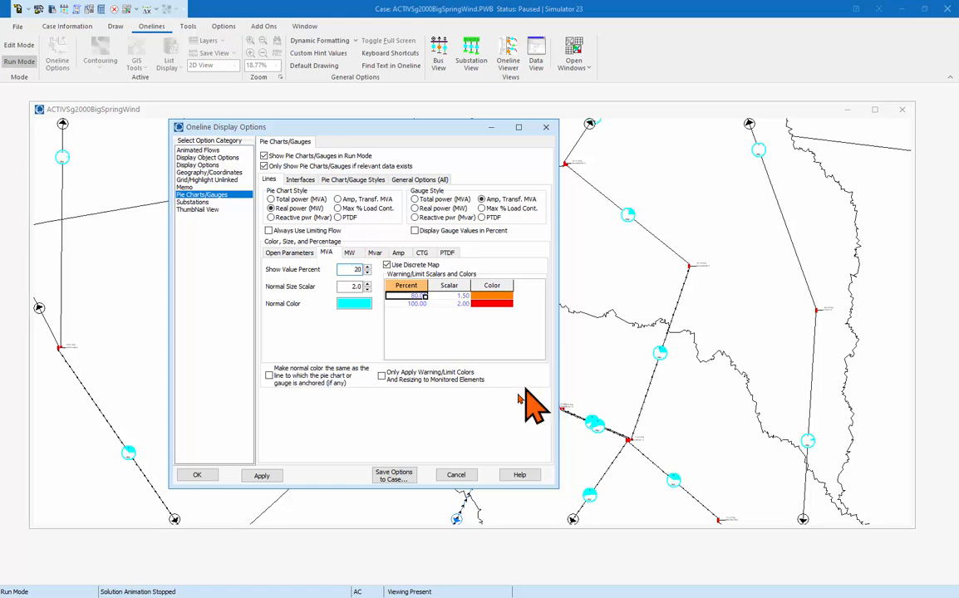
pyautogui.click(259, 476)
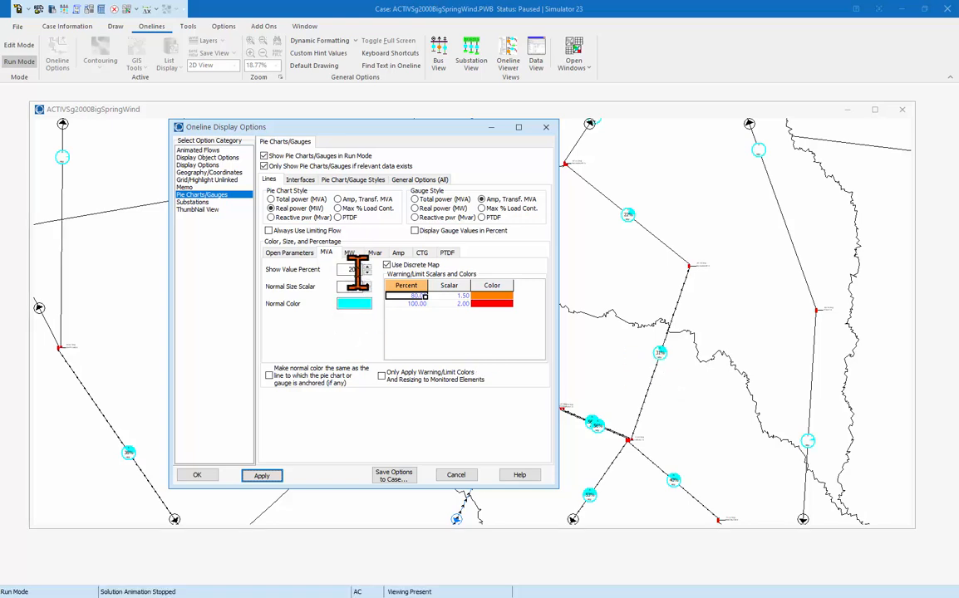
pyautogui.click(201, 477)
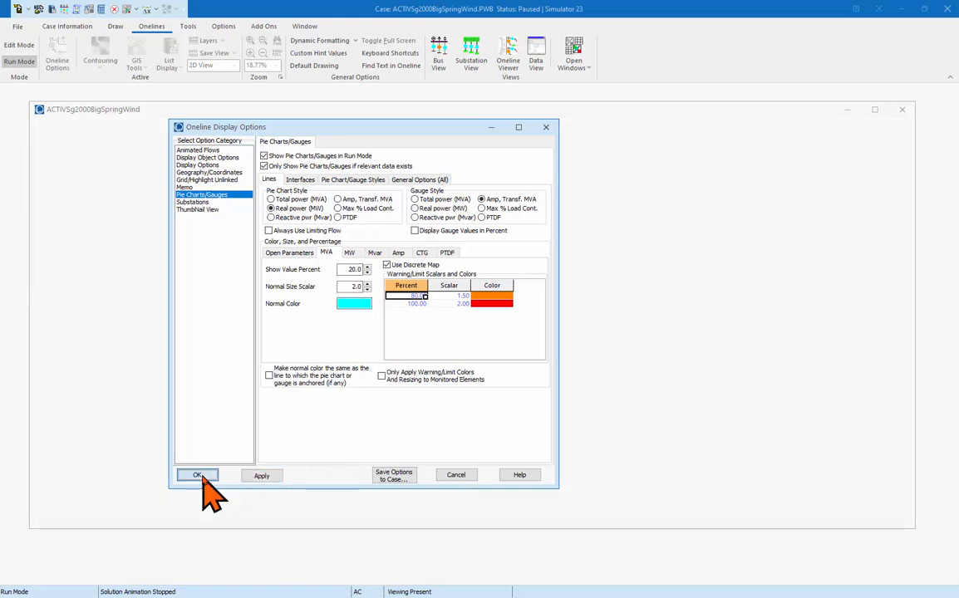
# - Inspect the percentage labels on the line pie charts near Lufkin and reopen the line pie chart settings beside the diagram
pyautogui.moveTo(688, 406); pyautogui.dragTo(639, 410)
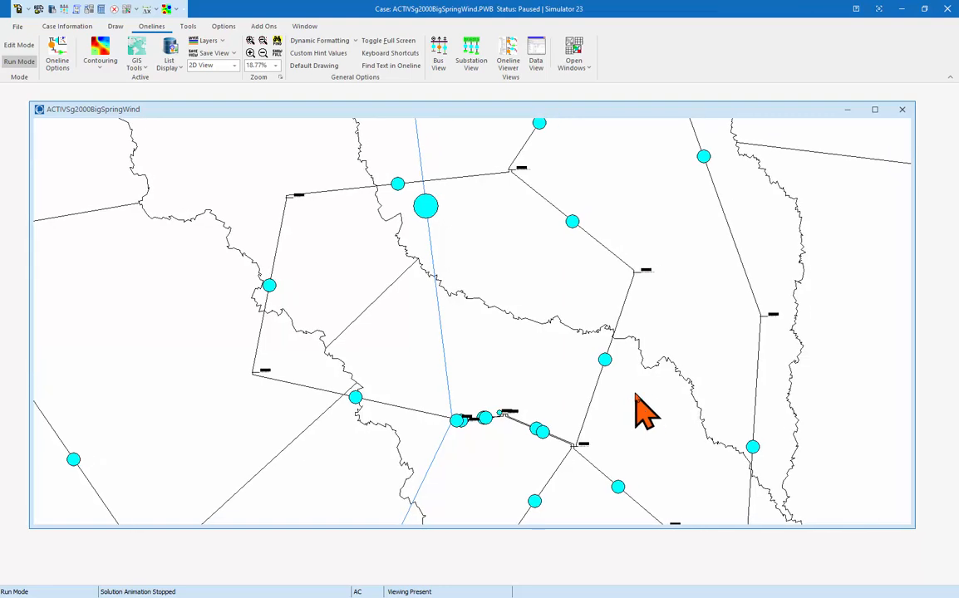
pyautogui.scroll(6, 640, 409)
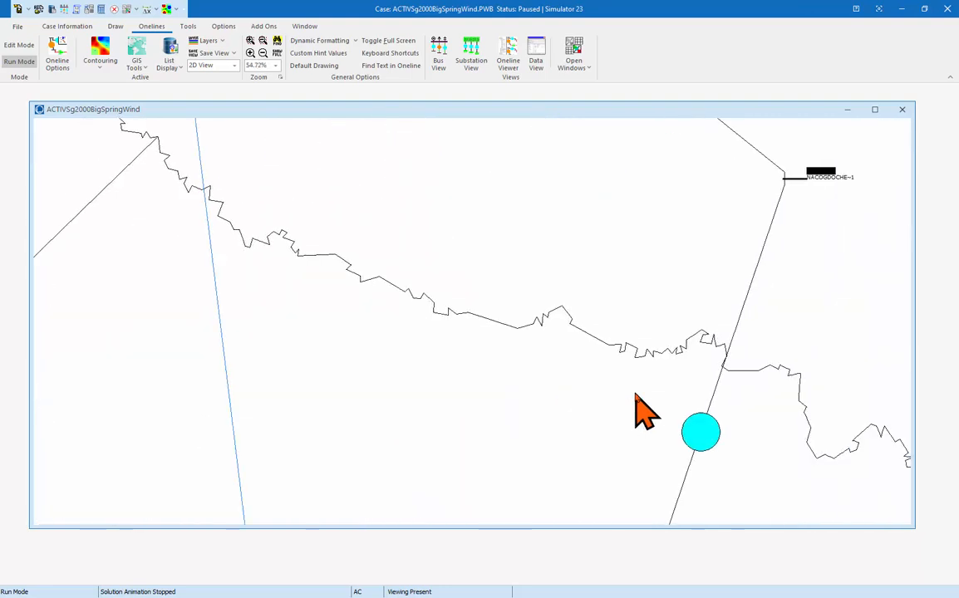
pyautogui.scroll(-3, 636, 396)
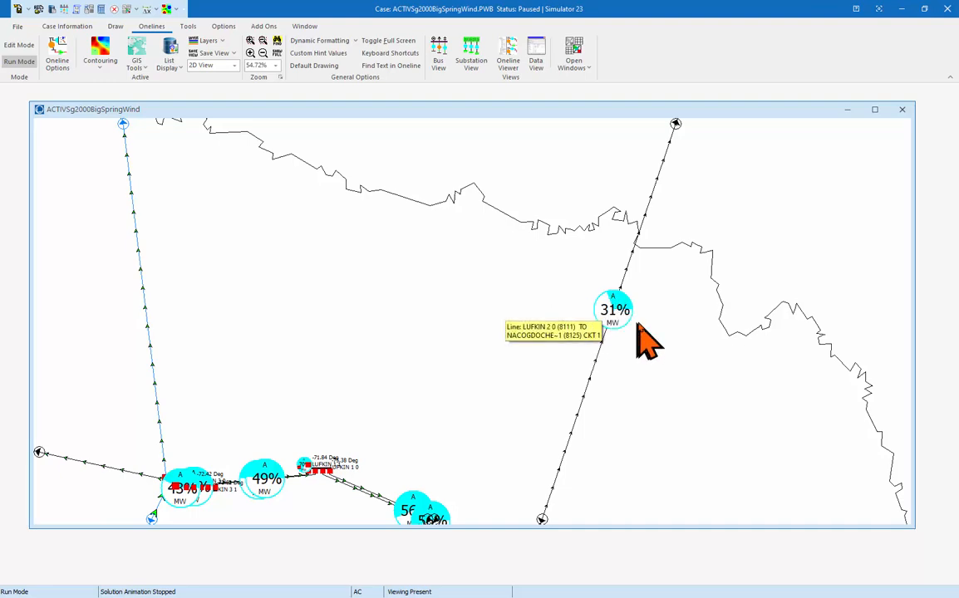
pyautogui.rightClick(501, 291)
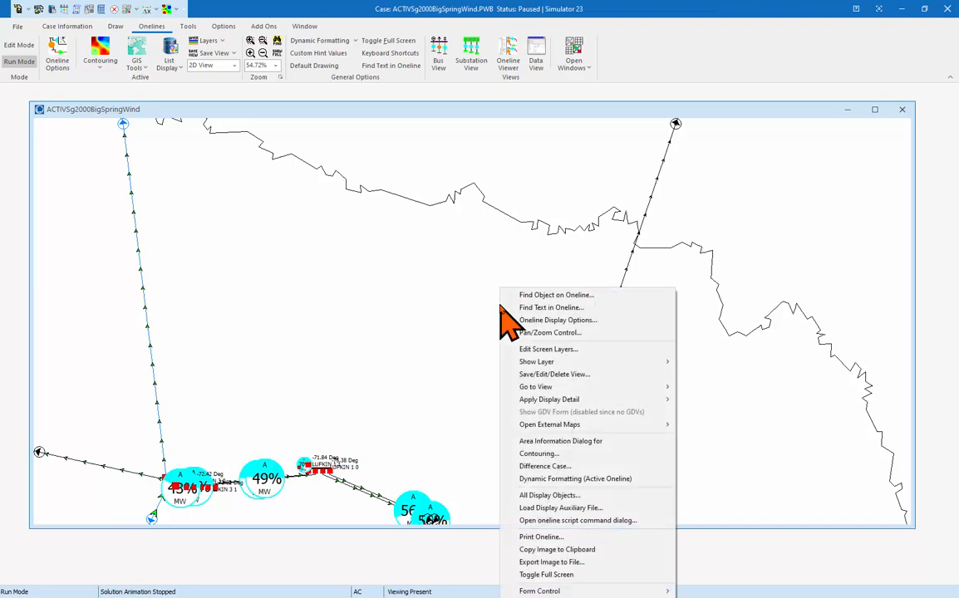
pyautogui.click(562, 320)
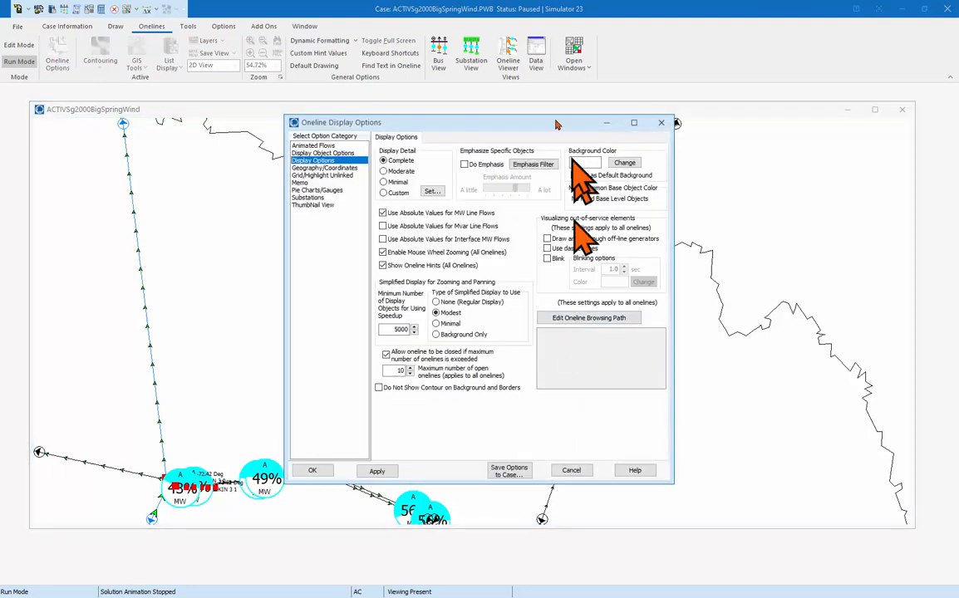
pyautogui.click(335, 192)
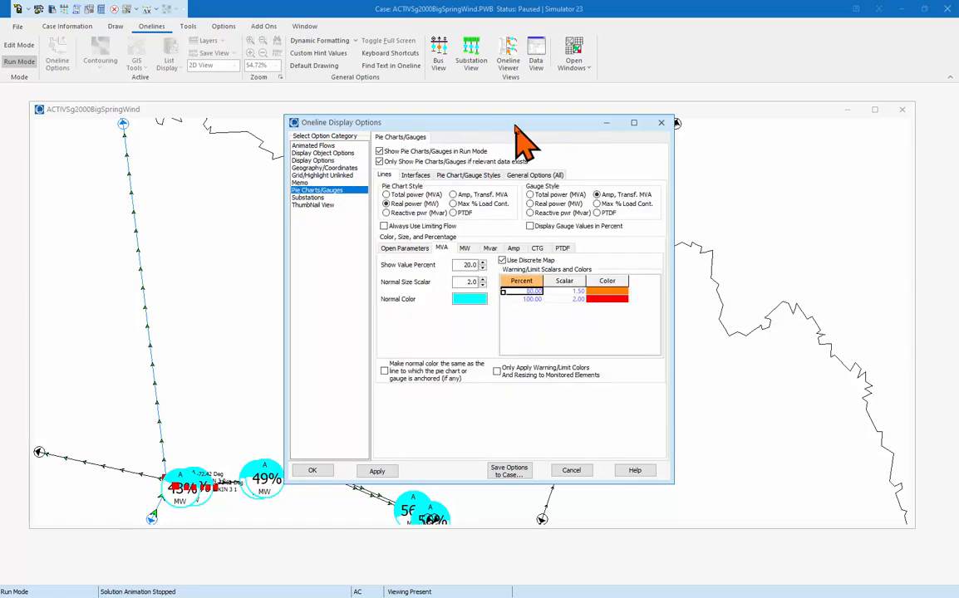
pyautogui.moveTo(514, 124); pyautogui.dragTo(265, 122)
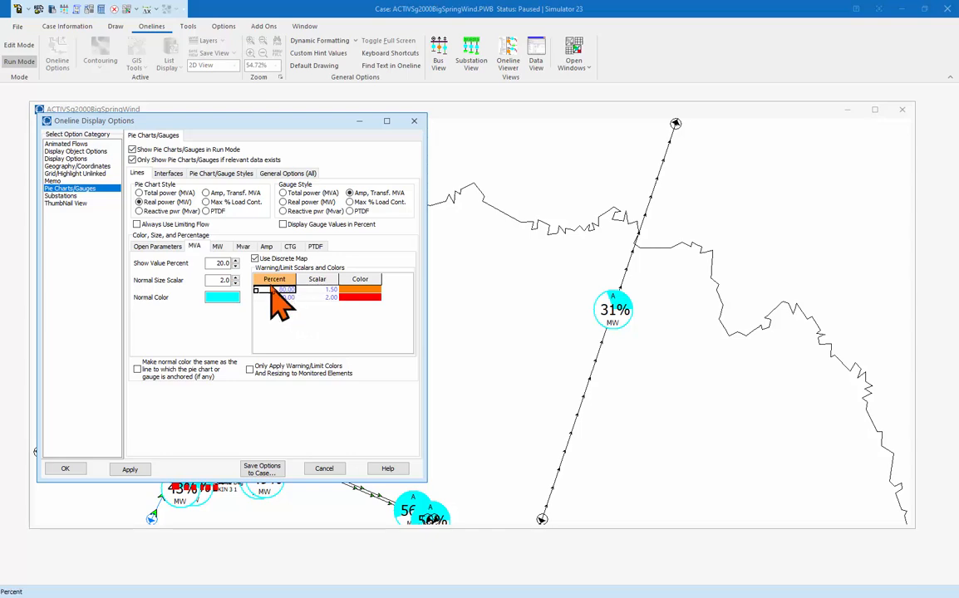
# - Set the percent of the orange warning level for line MVA pie charts to 50 and apply it
pyautogui.rightClick(320, 292)
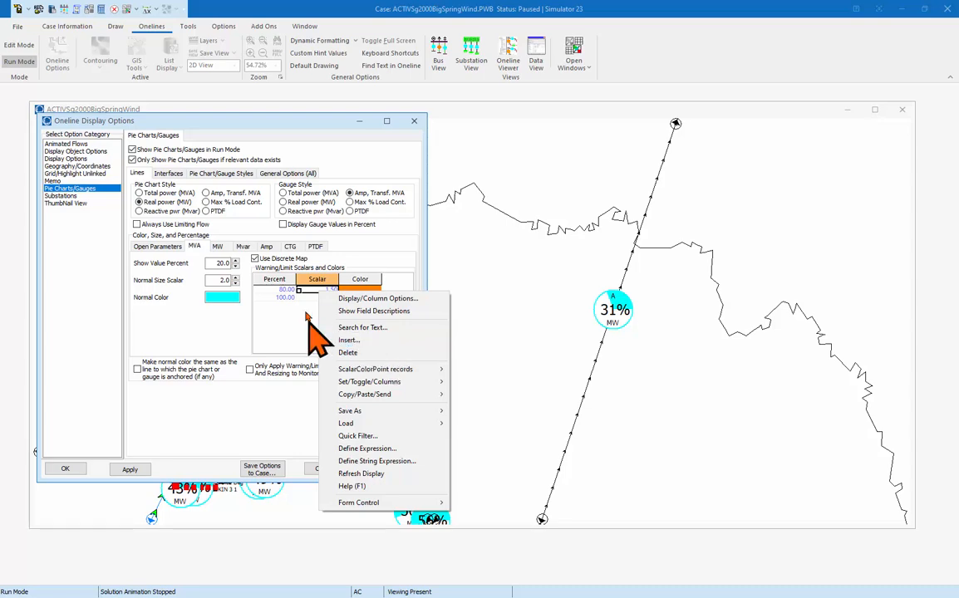
pyautogui.click(283, 290)
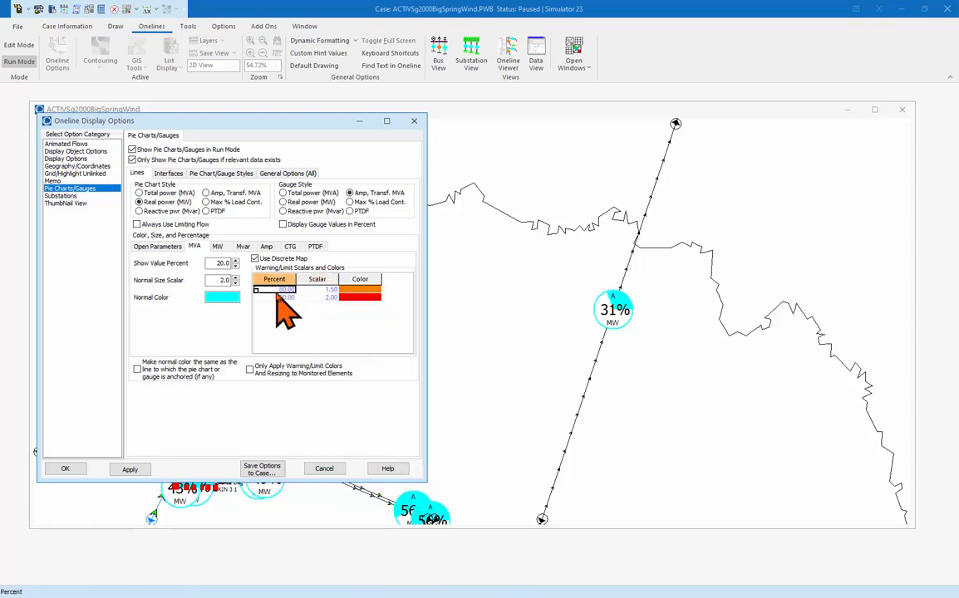
pyautogui.click(325, 292)
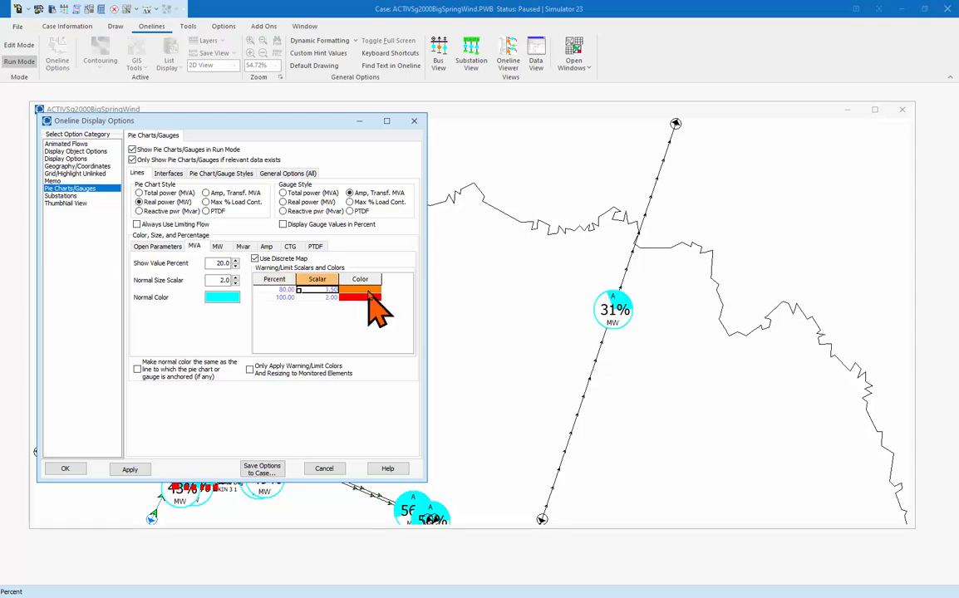
pyautogui.click(366, 290)
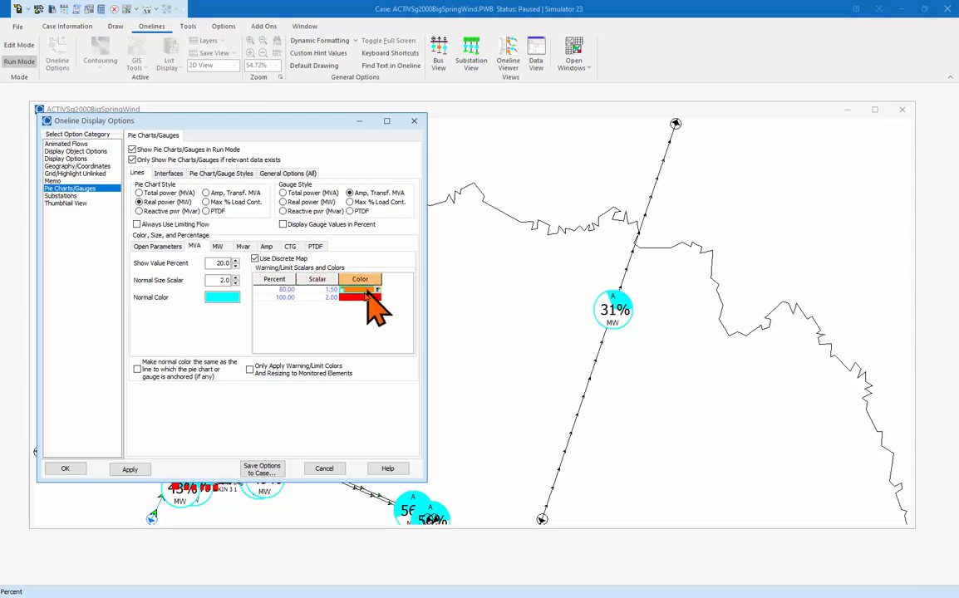
pyautogui.click(287, 290)
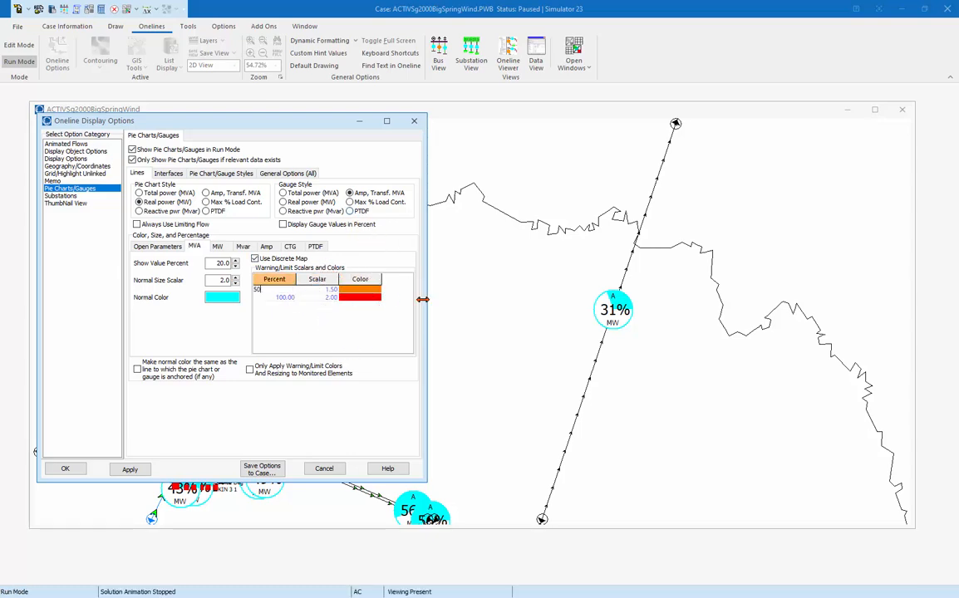
pyautogui.press('Tab')
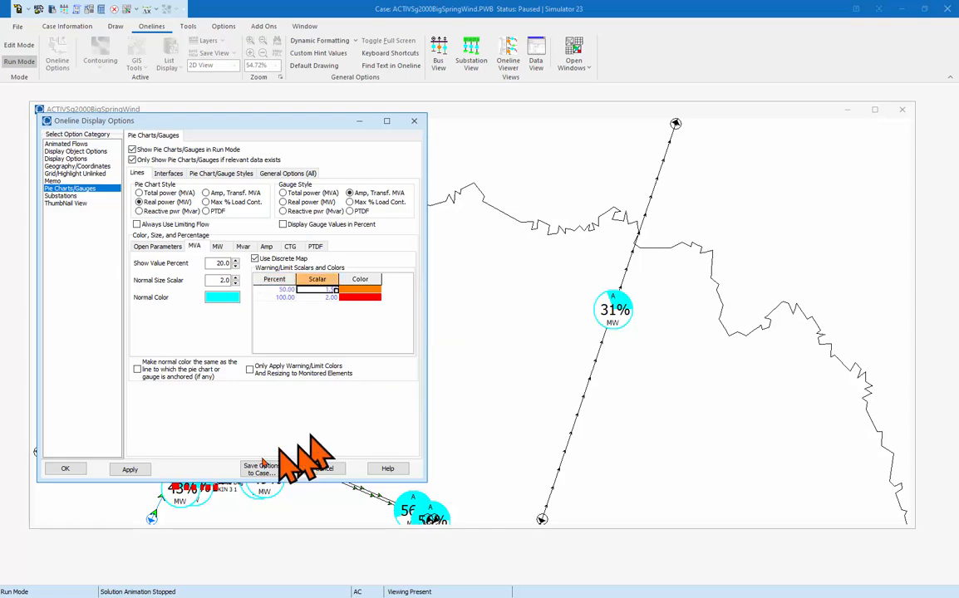
pyautogui.click(131, 470)
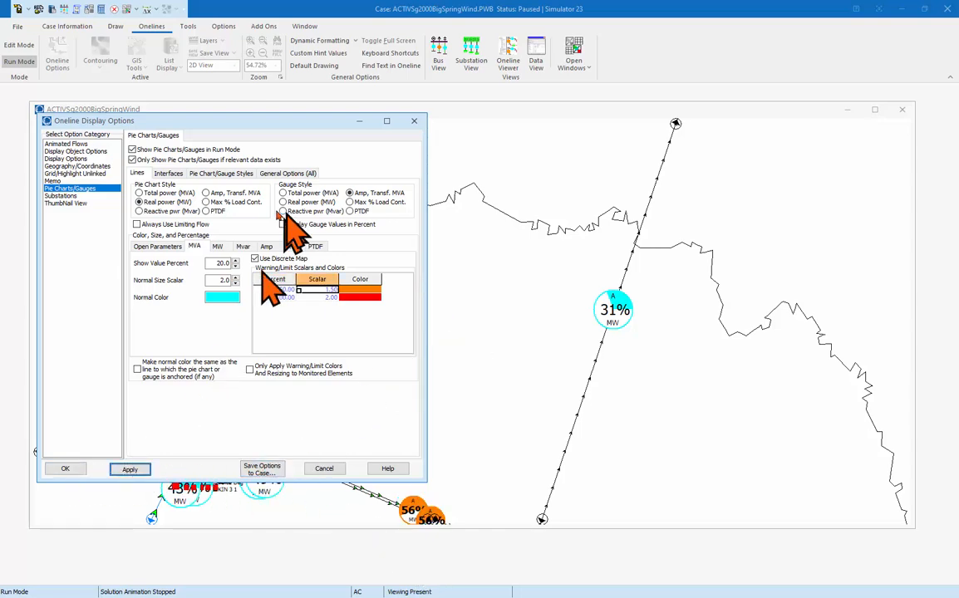
# - Set the size scalar of the orange warning level to 3 and apply it to the oneline
pyautogui.moveTo(269, 128); pyautogui.dragTo(800, 148)
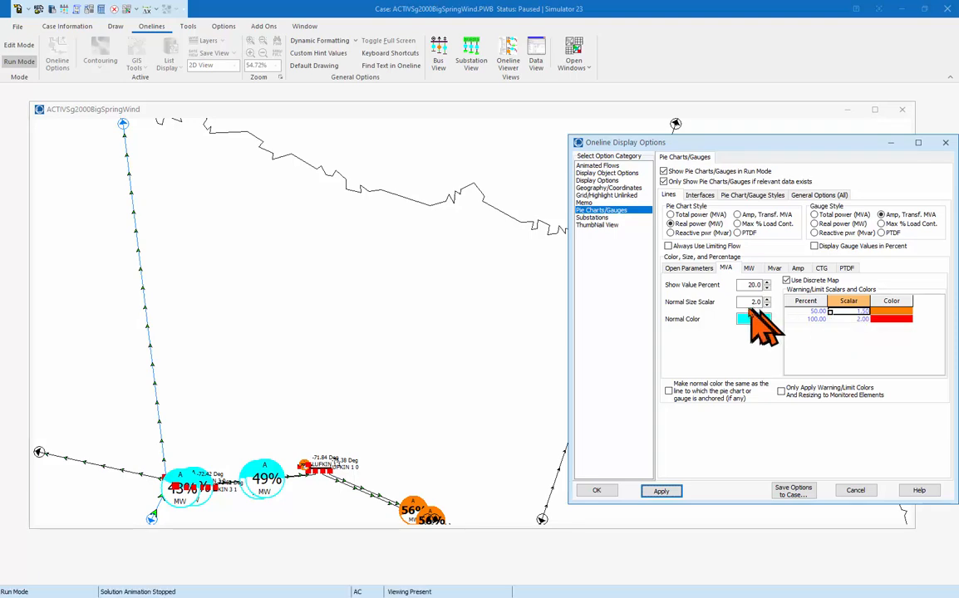
pyautogui.click(851, 313)
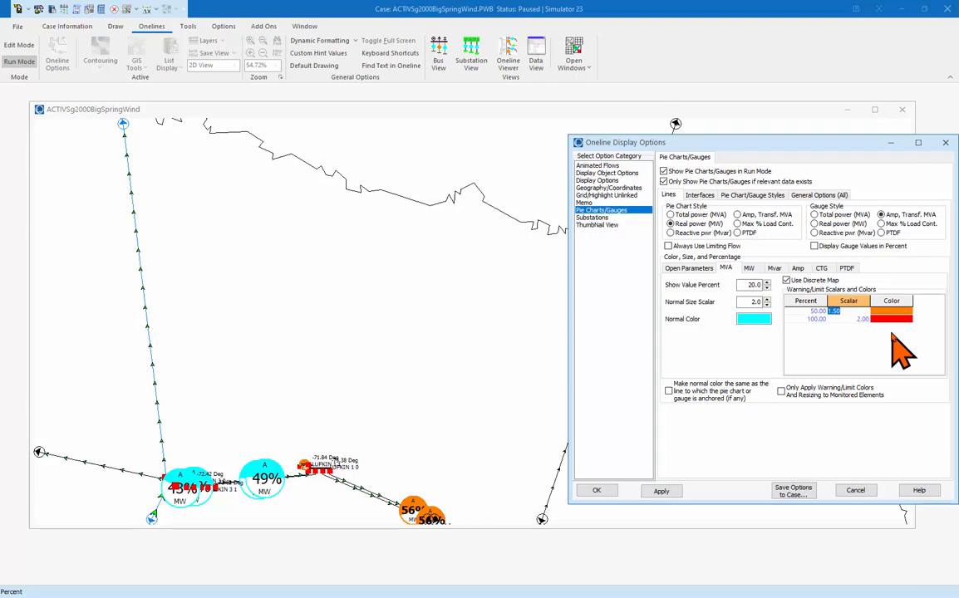
pyautogui.write('3')
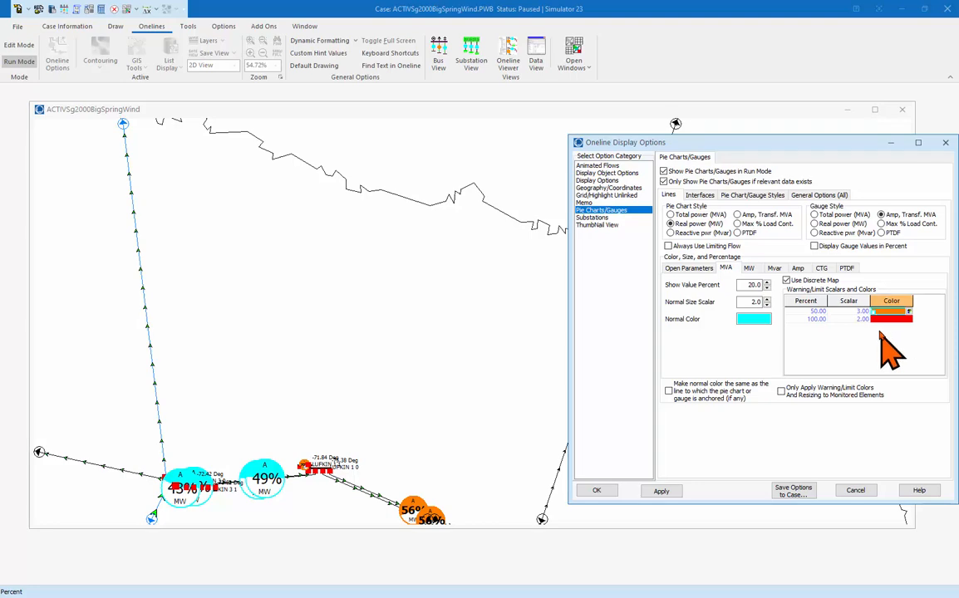
pyautogui.press('Tab')
pyautogui.click(661, 491)
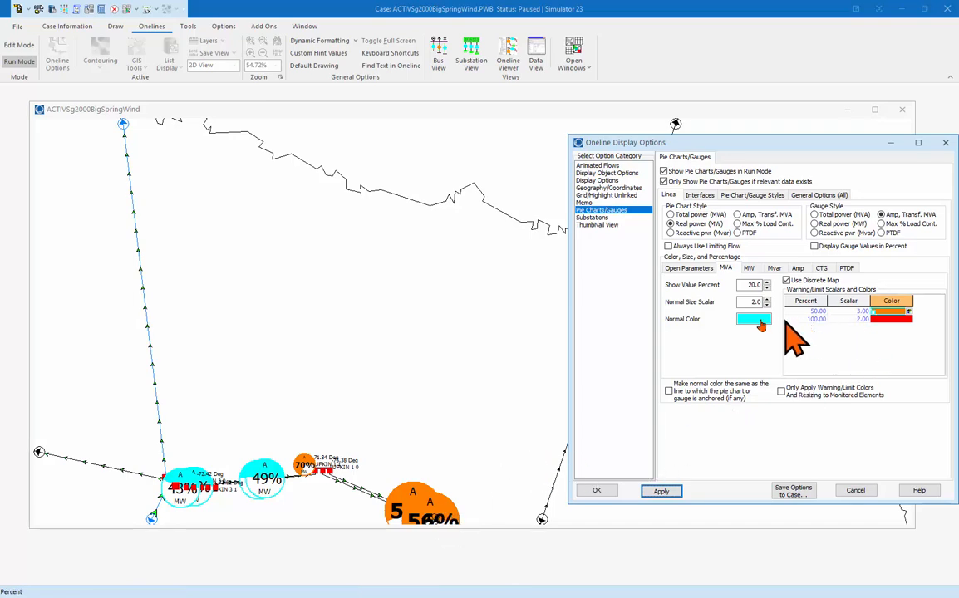
# - Set the orange level to 40 percent and the red level to 50 percent with a scalar of 5, and apply them
pyautogui.click(816, 321)
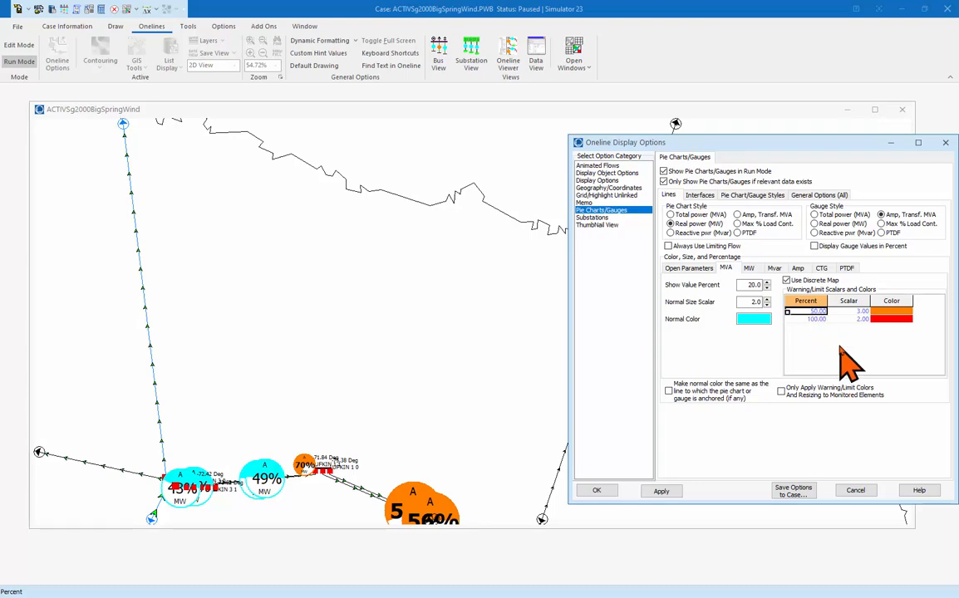
pyautogui.click(839, 350)
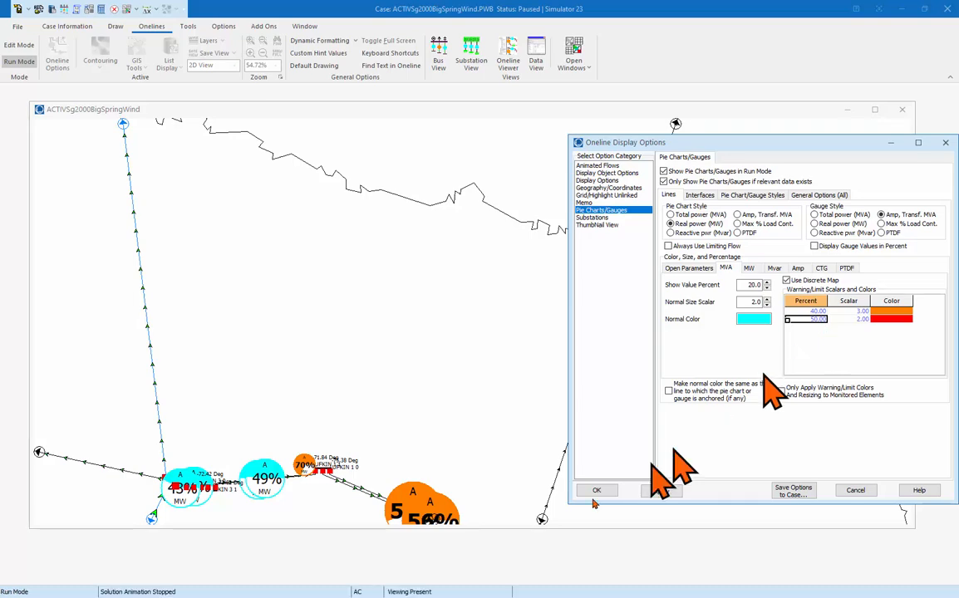
pyautogui.click(861, 321)
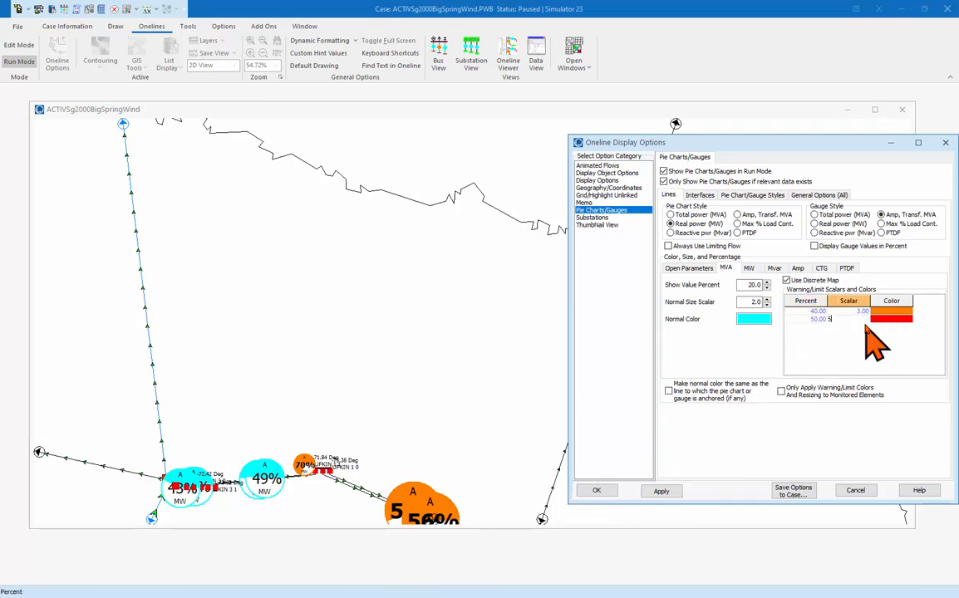
pyautogui.press('Tab')
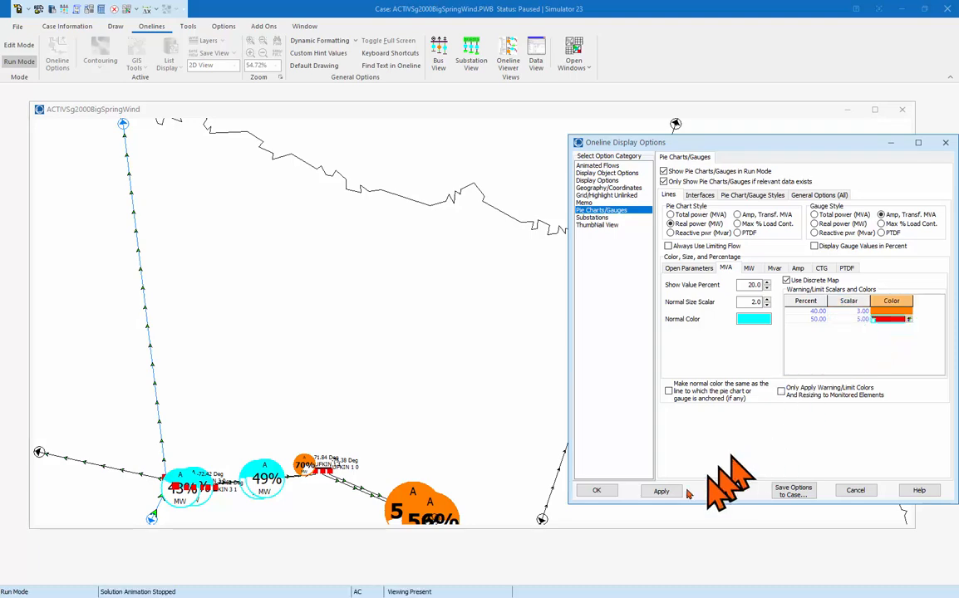
pyautogui.click(661, 491)
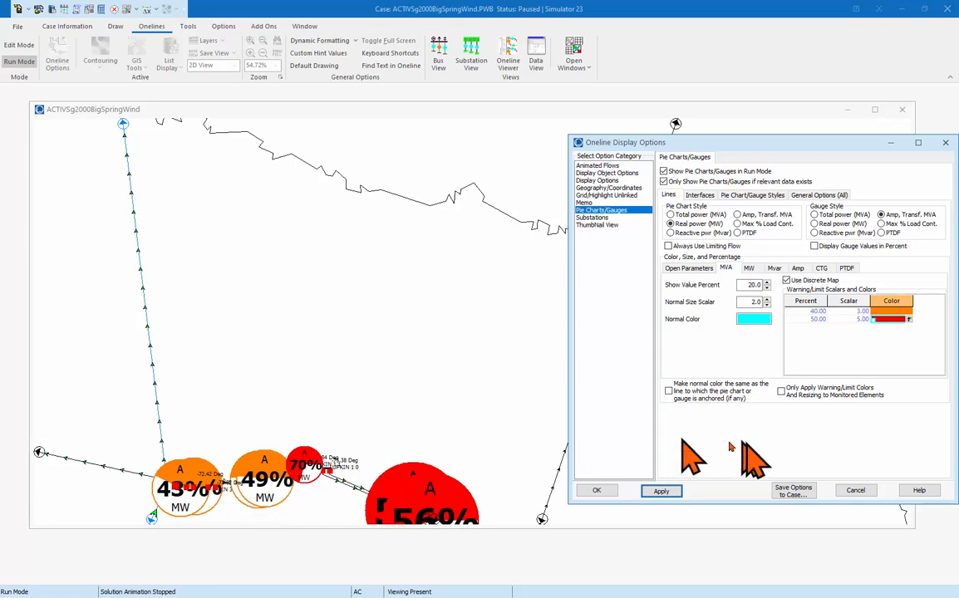
# - Check the color choices for the red limit level and the record commands available for the warning/limit table
pyautogui.click(893, 322)
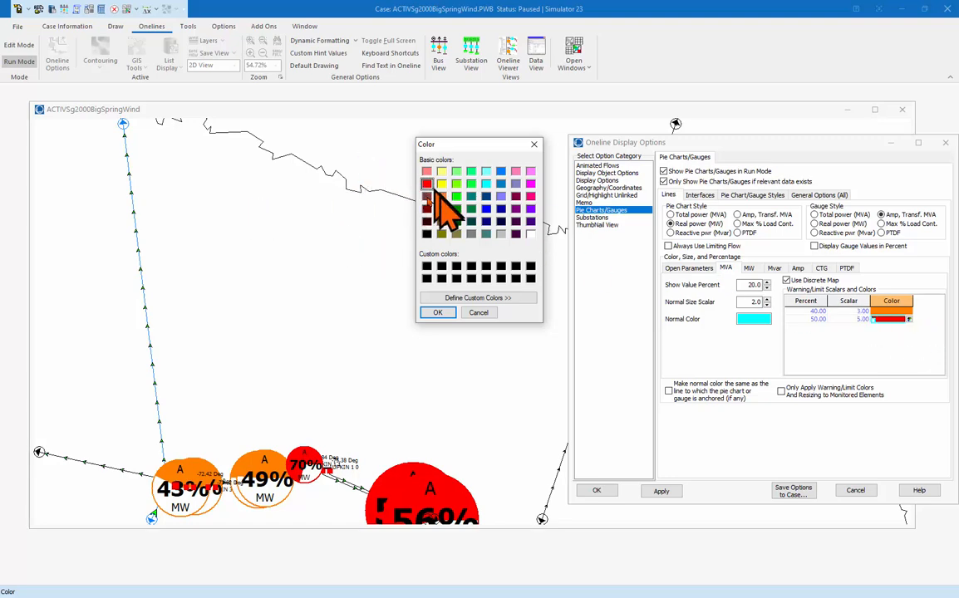
pyautogui.click(479, 312)
pyautogui.rightClick(860, 317)
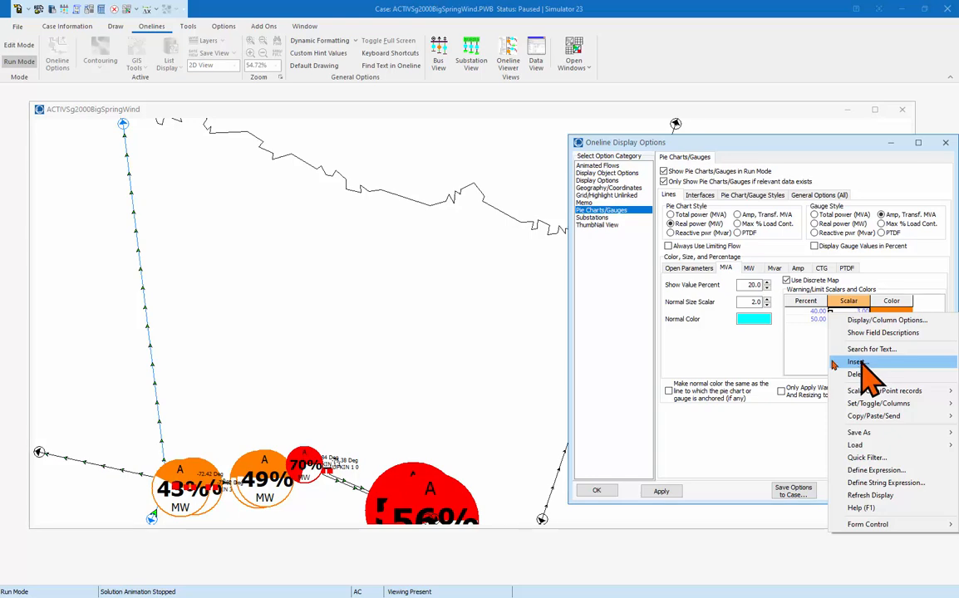
# - Set the warning/limit percentages to 80 for the orange level and 100 for the red level
pyautogui.click(810, 316)
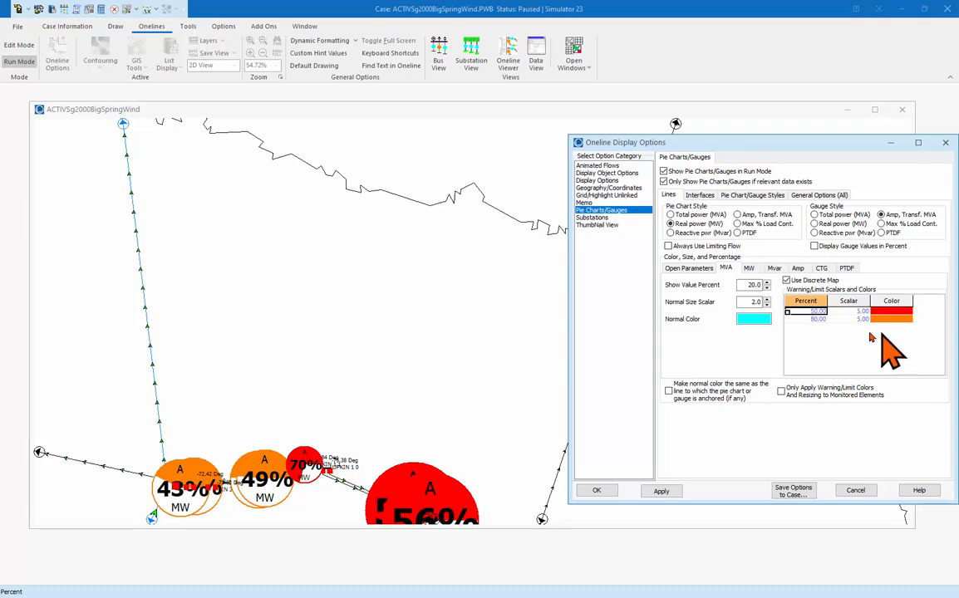
pyautogui.click(818, 319)
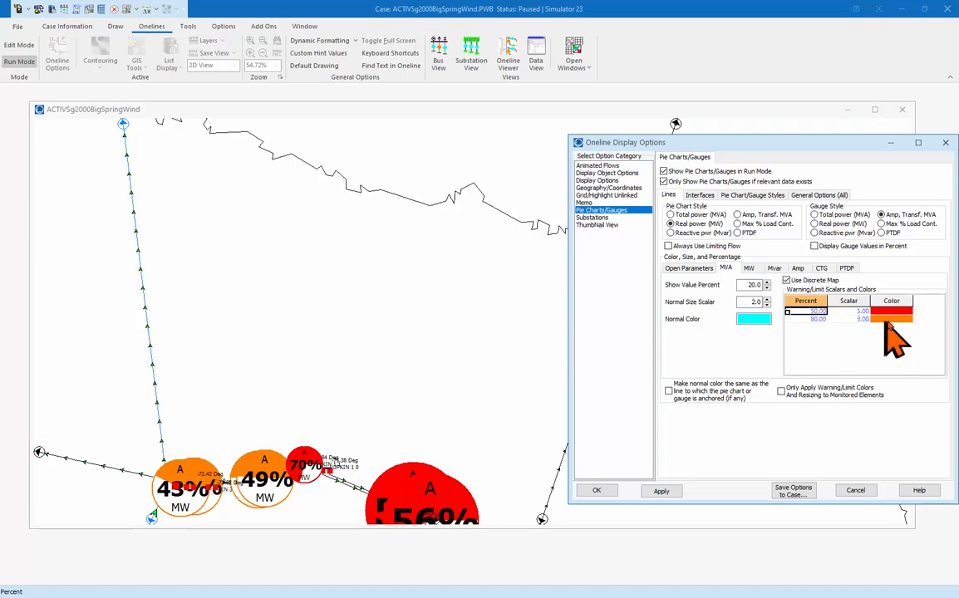
pyautogui.click(812, 312)
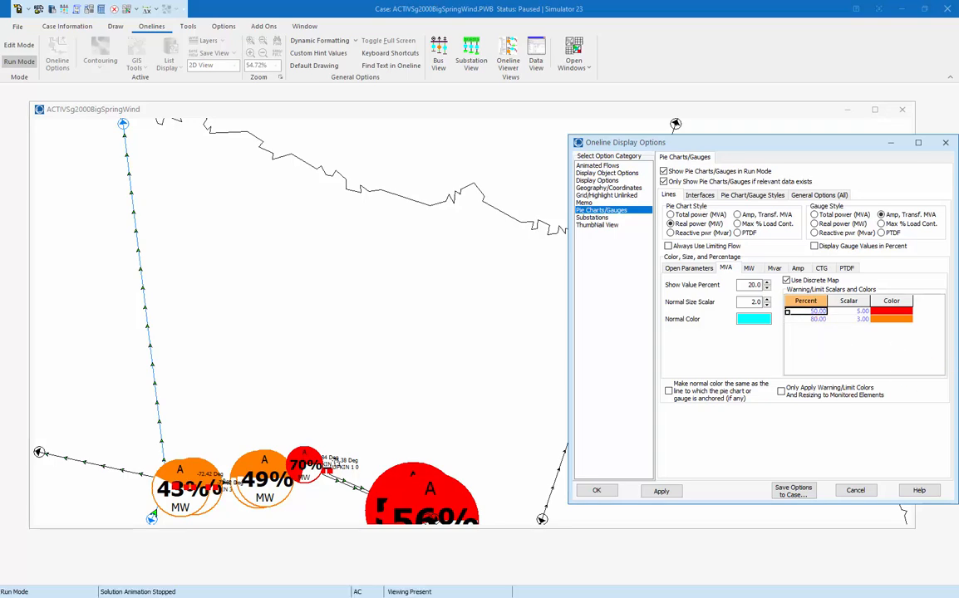
pyautogui.press('Return')
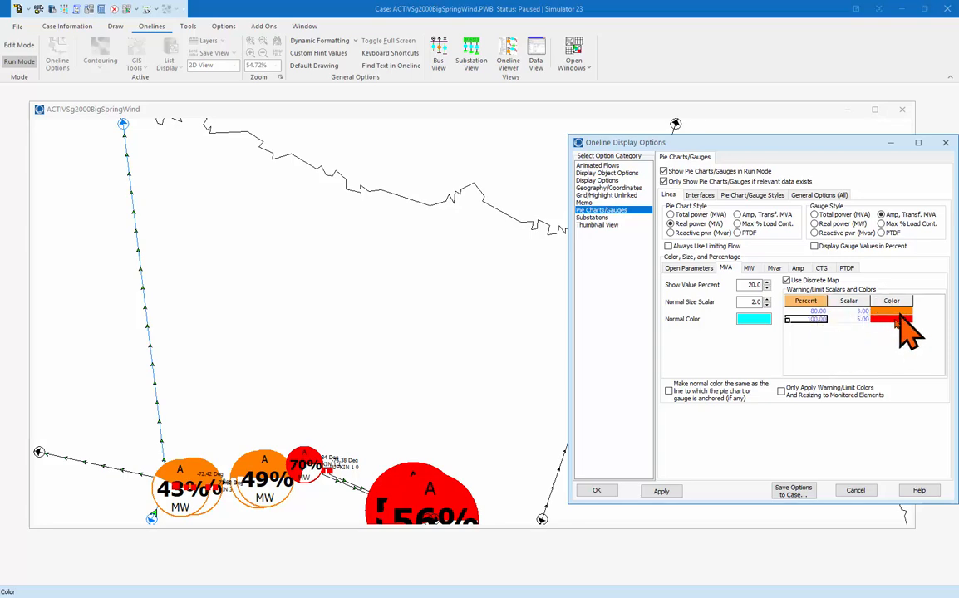
# - Accept the line pie chart warning/limit settings and close the oneline display options
pyautogui.click(596, 490)
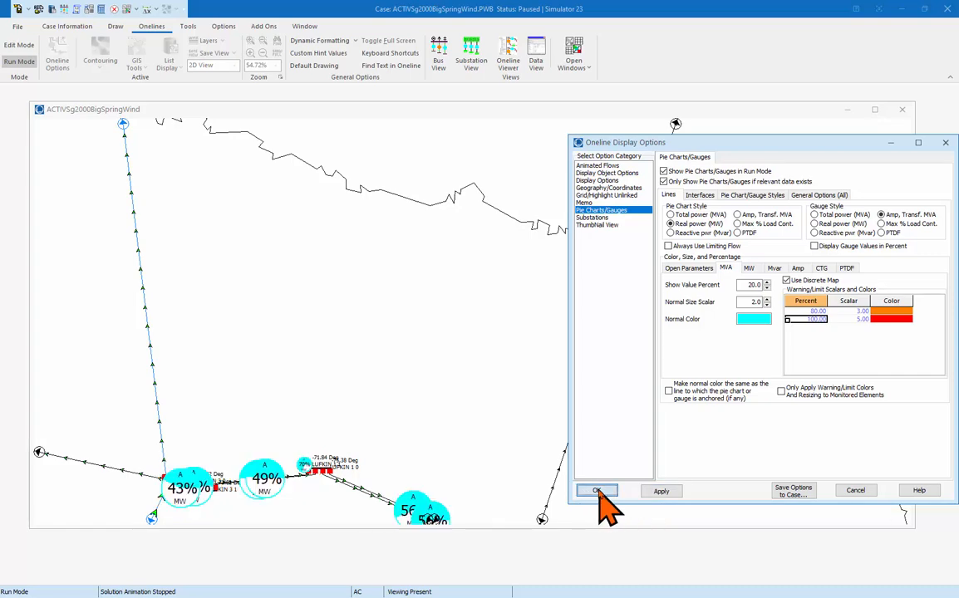
pyautogui.scroll(3, 502, 382)
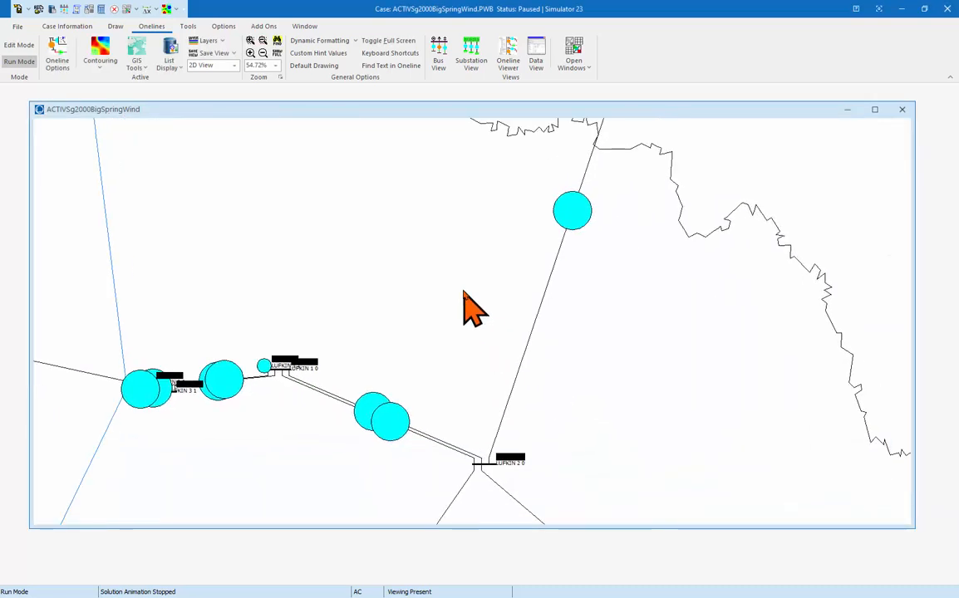
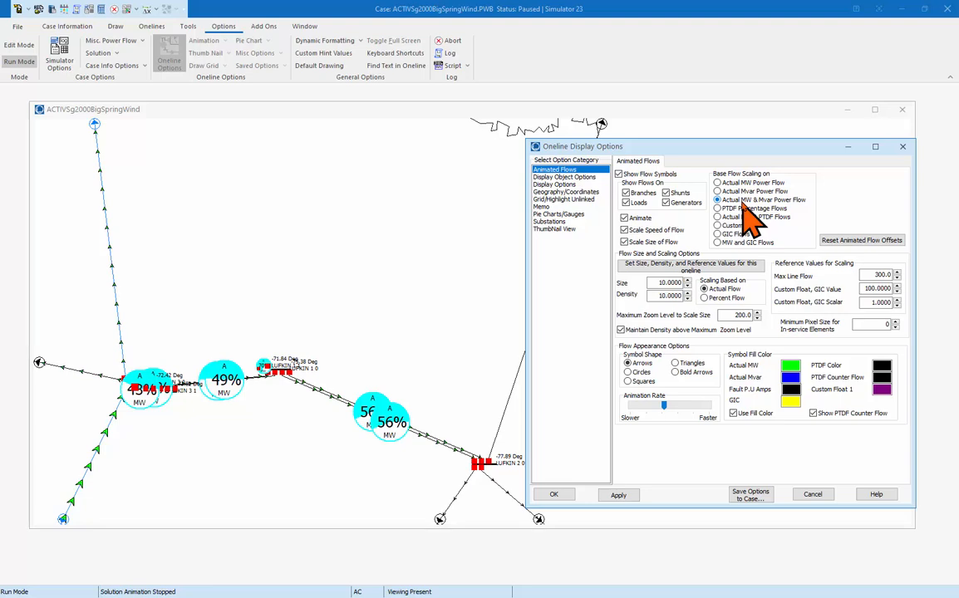
# - Apply animated flows scaled on Actual MW & Mvar Power Flow and check the fill color choices for Actual MW
pyautogui.click(619, 496)
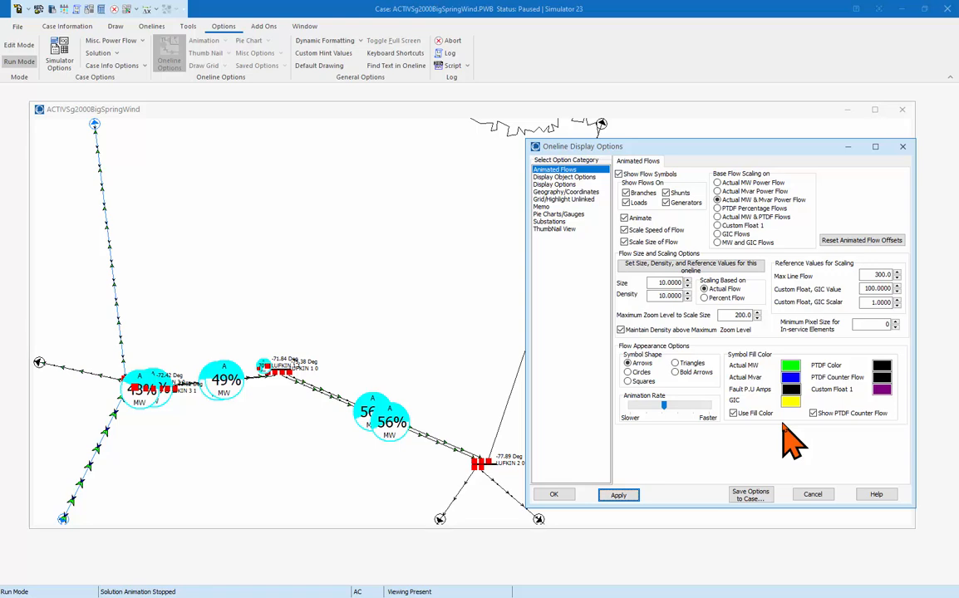
pyautogui.click(789, 371)
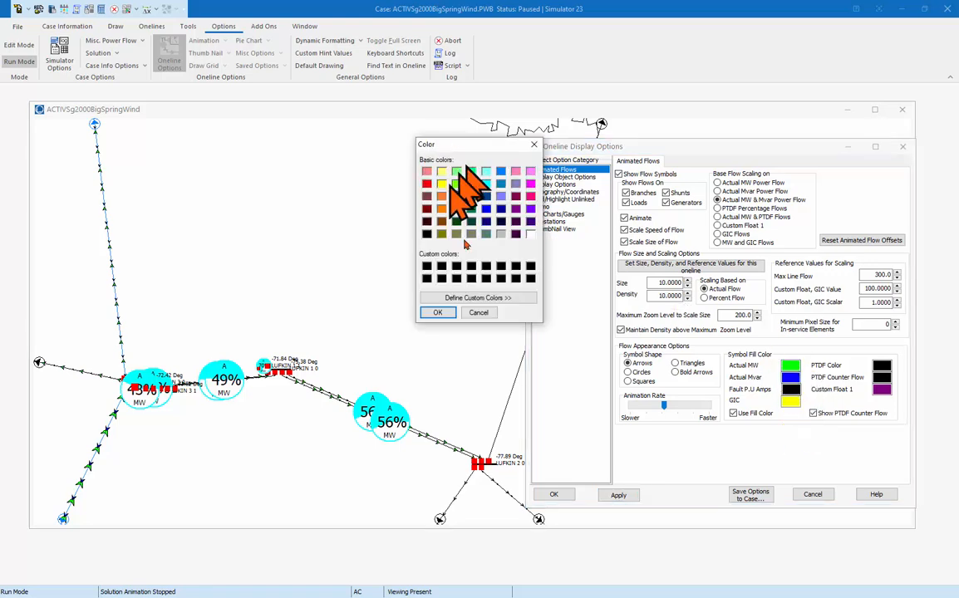
pyautogui.click(478, 313)
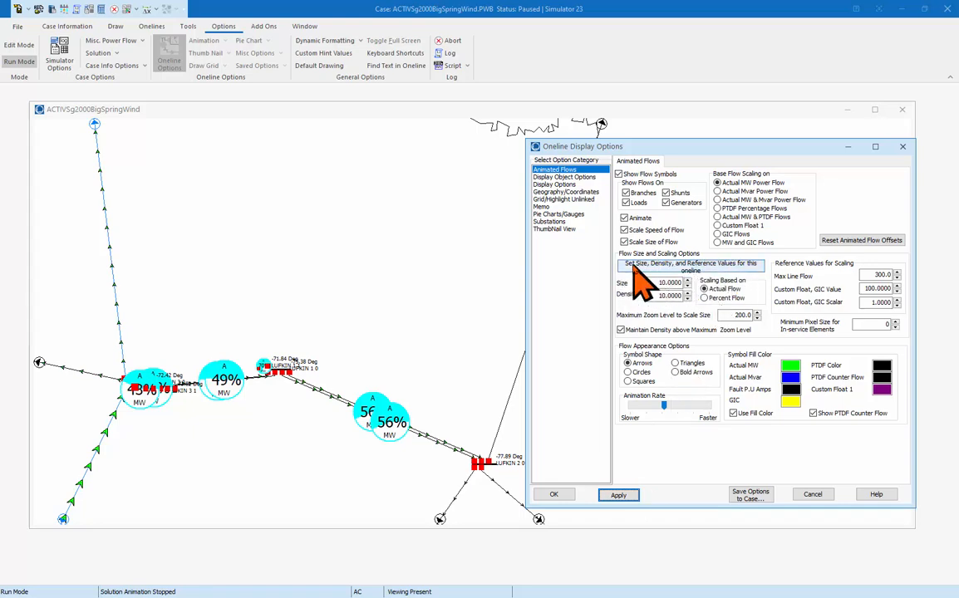
# - Have the flow size, density and reference values set for this oneline, and apply them with the size changed to 2000
pyautogui.click(713, 267)
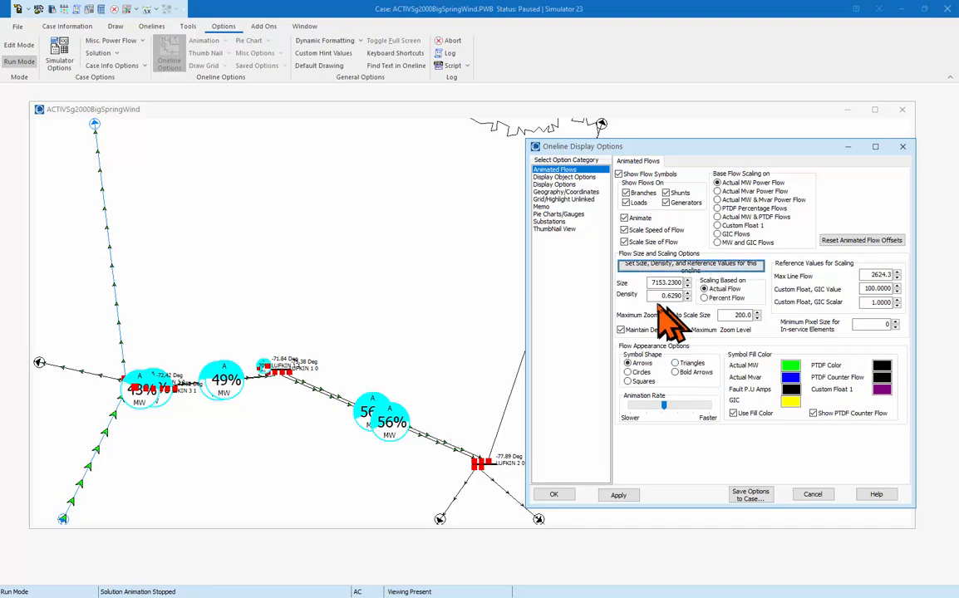
pyautogui.click(618, 496)
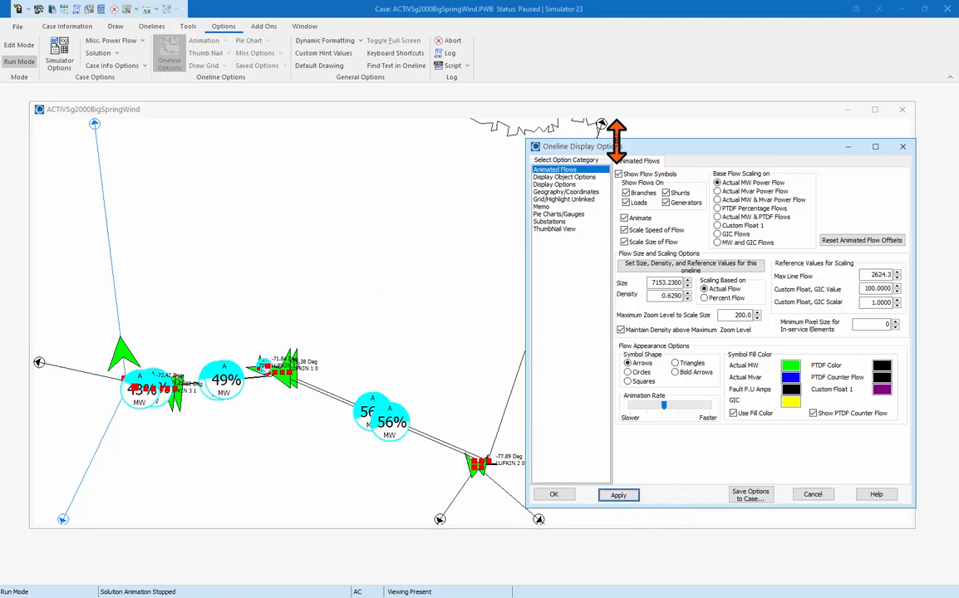
pyautogui.moveTo(681, 149); pyautogui.dragTo(708, 157)
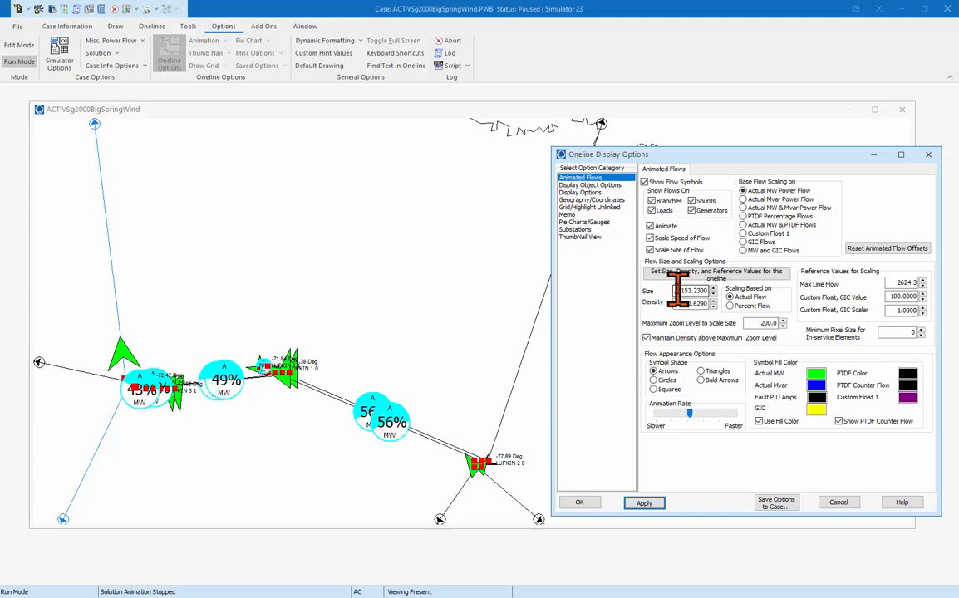
pyautogui.moveTo(675, 290); pyautogui.dragTo(719, 290)
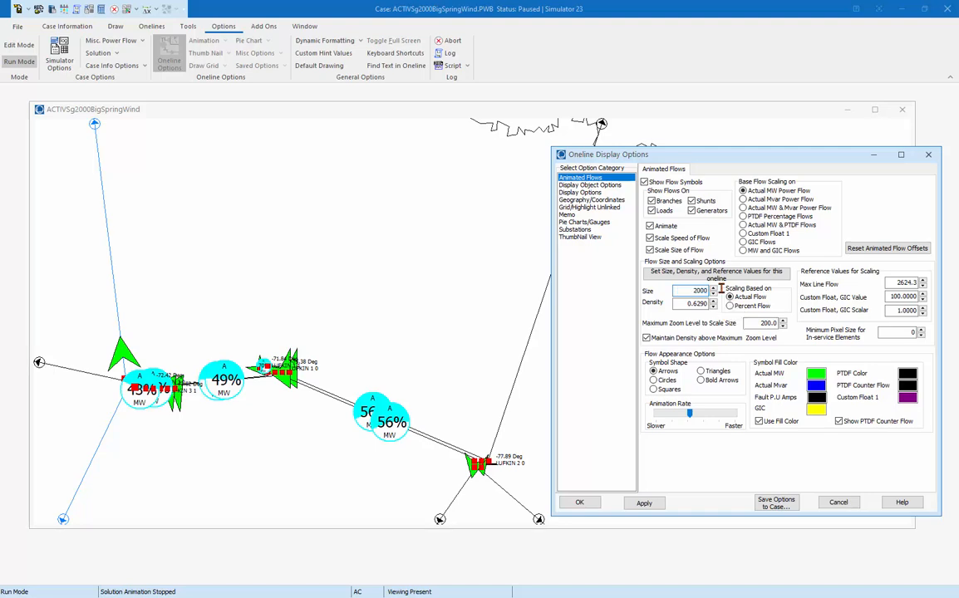
pyautogui.click(645, 504)
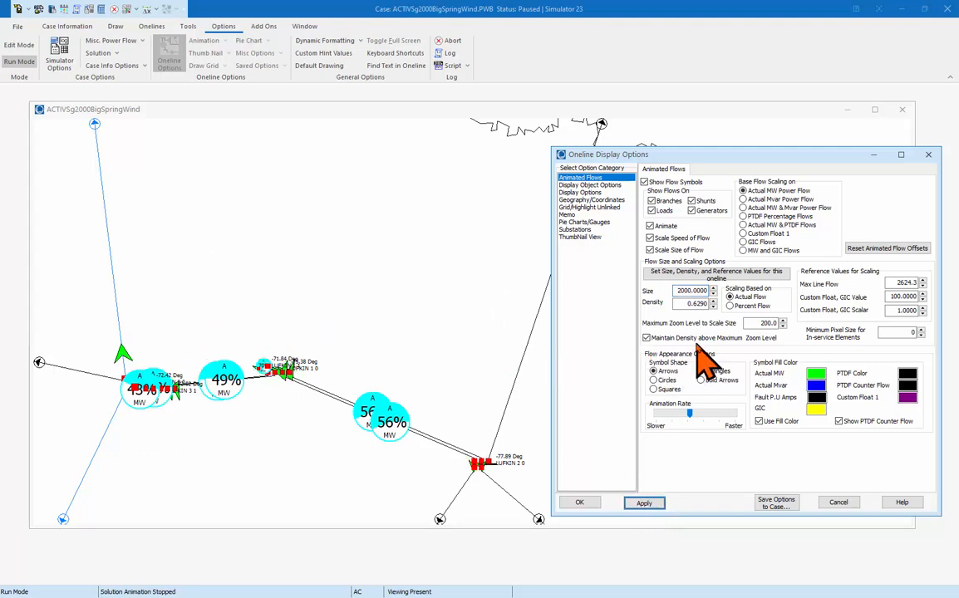
# - Try animated flow densities of 10 and 1 on the oneline
pyautogui.doubleClick(690, 303)
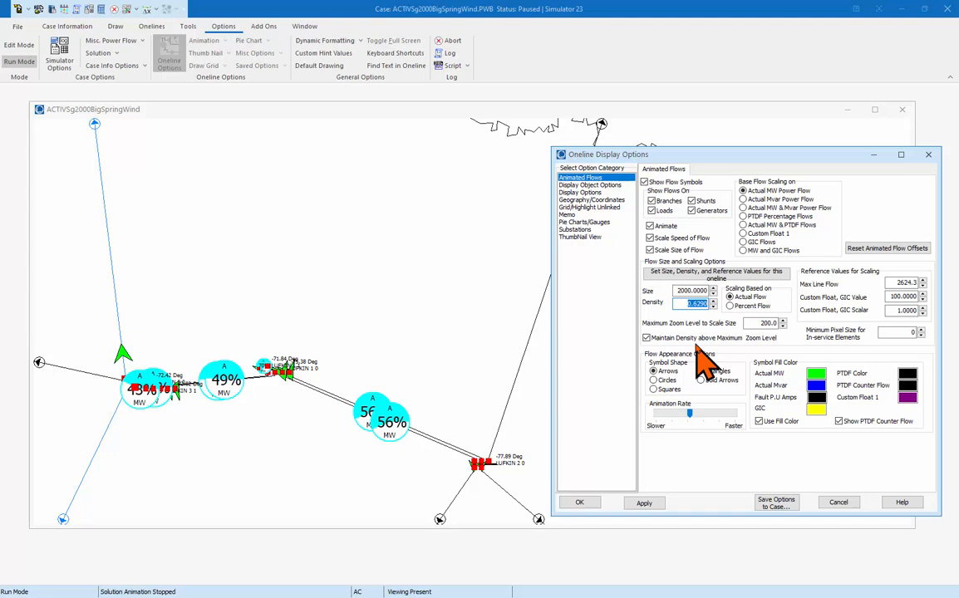
pyautogui.write('10')
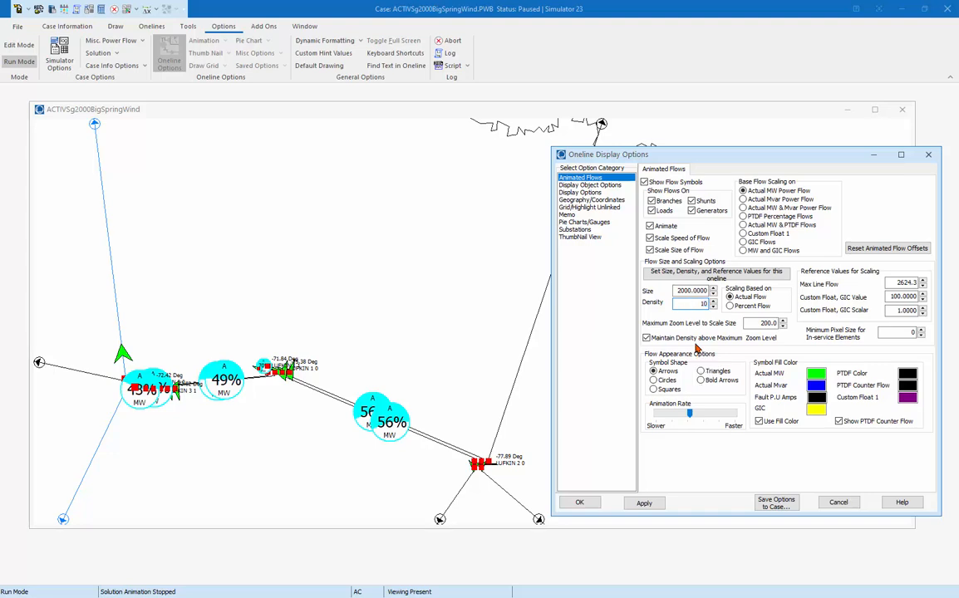
pyautogui.click(644, 502)
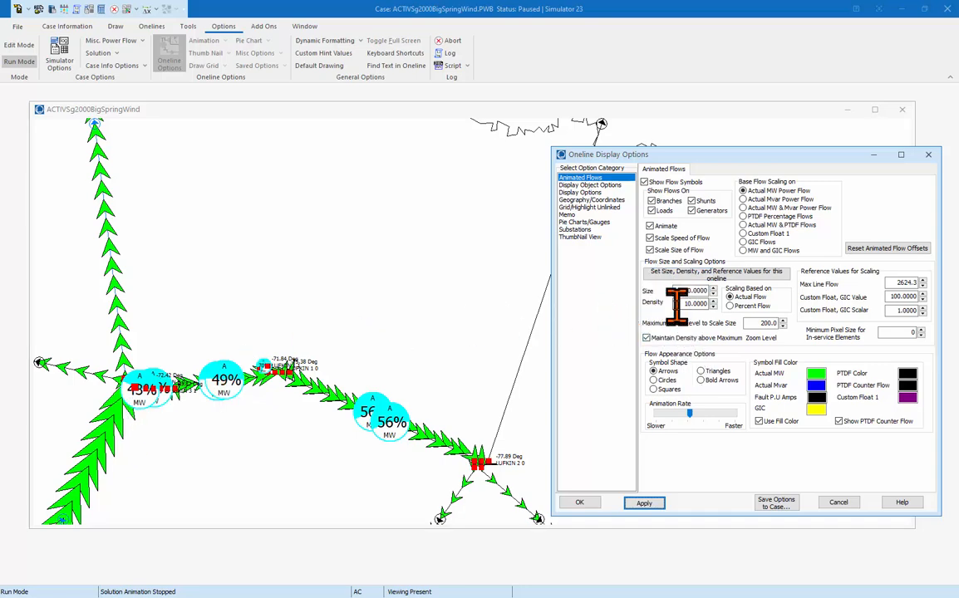
pyautogui.doubleClick(690, 303)
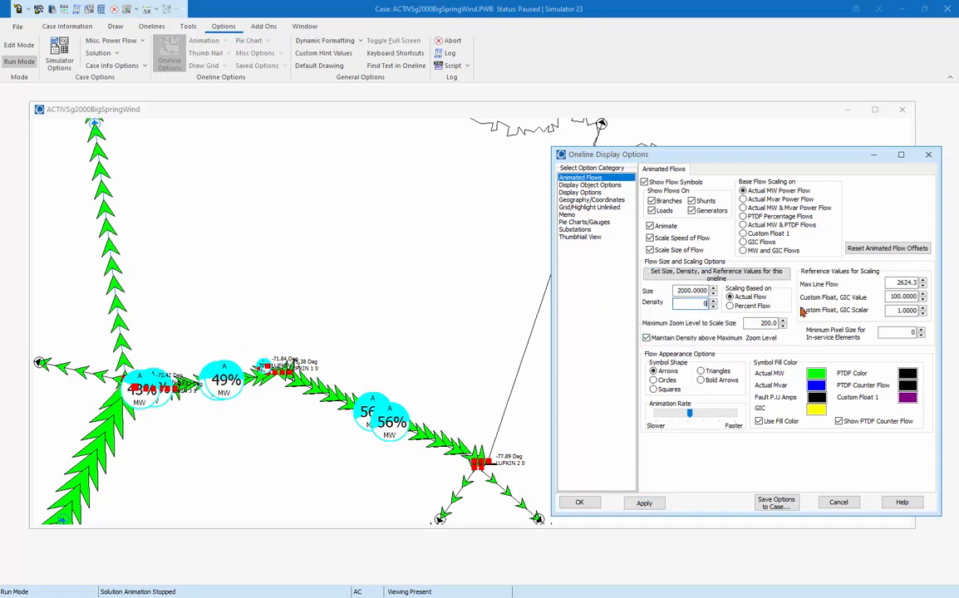
pyautogui.write('1')
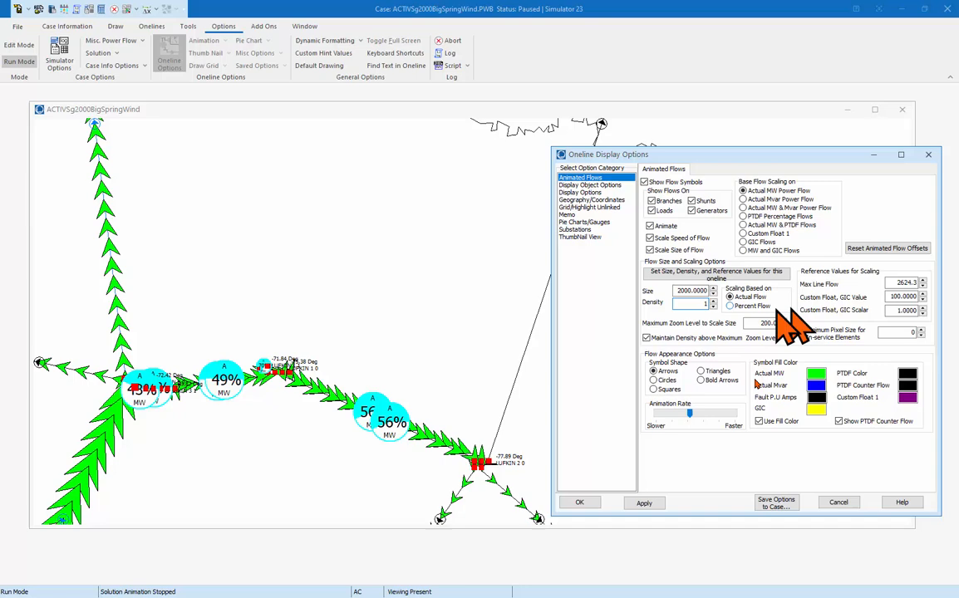
pyautogui.click(644, 501)
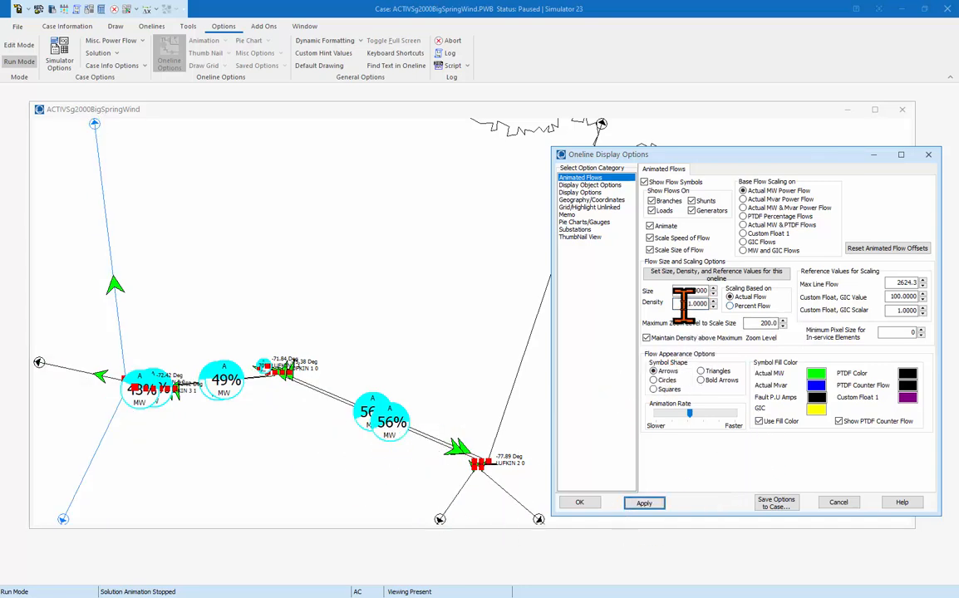
# - Set the animated flow density to 3 and apply it to the oneline
pyautogui.moveTo(686, 305); pyautogui.dragTo(739, 306)
pyautogui.write('3')
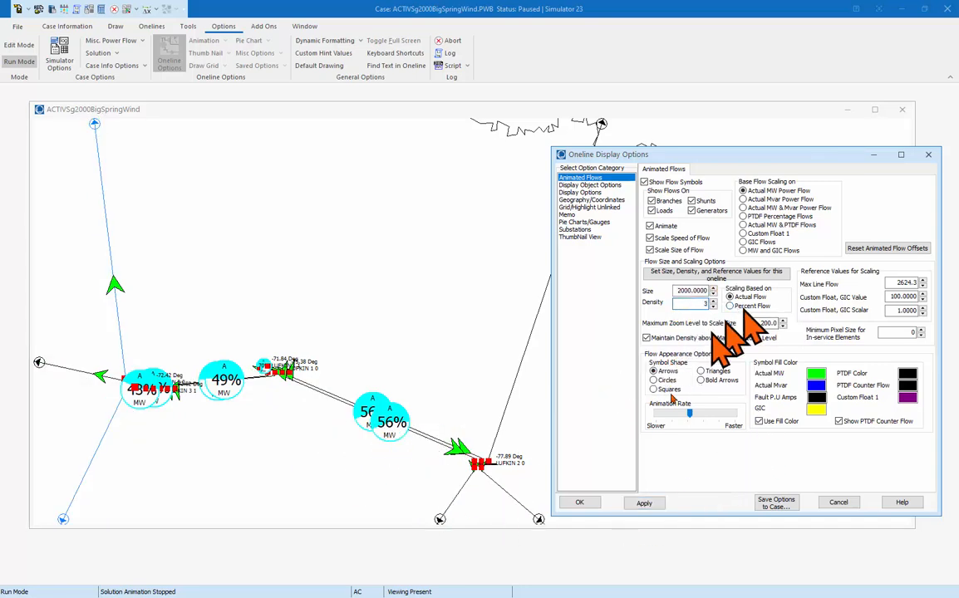
pyautogui.click(644, 503)
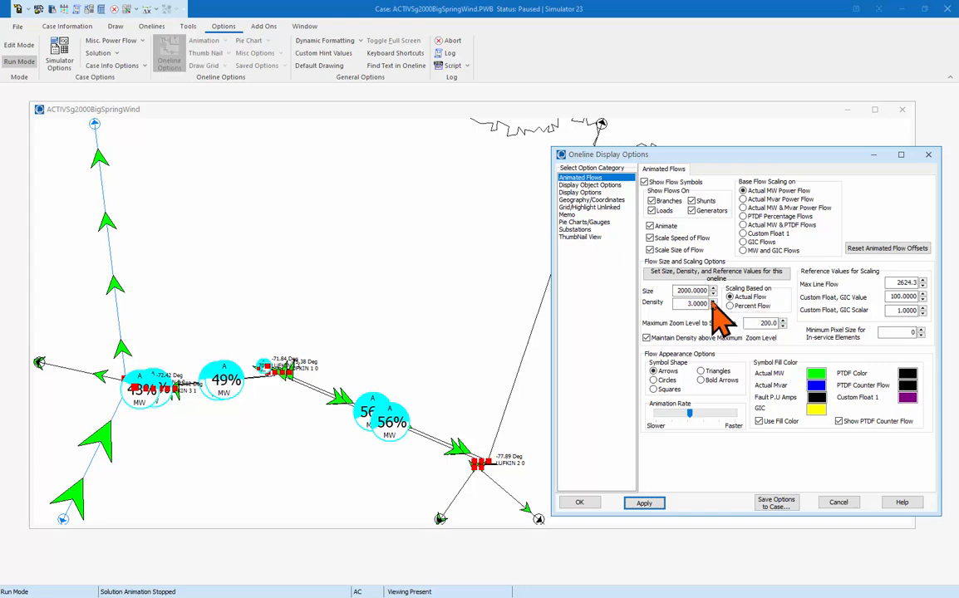
# - Try a max line flow reference of 20 for the flow scaling, and set it to 2000 and apply it
pyautogui.doubleClick(904, 282)
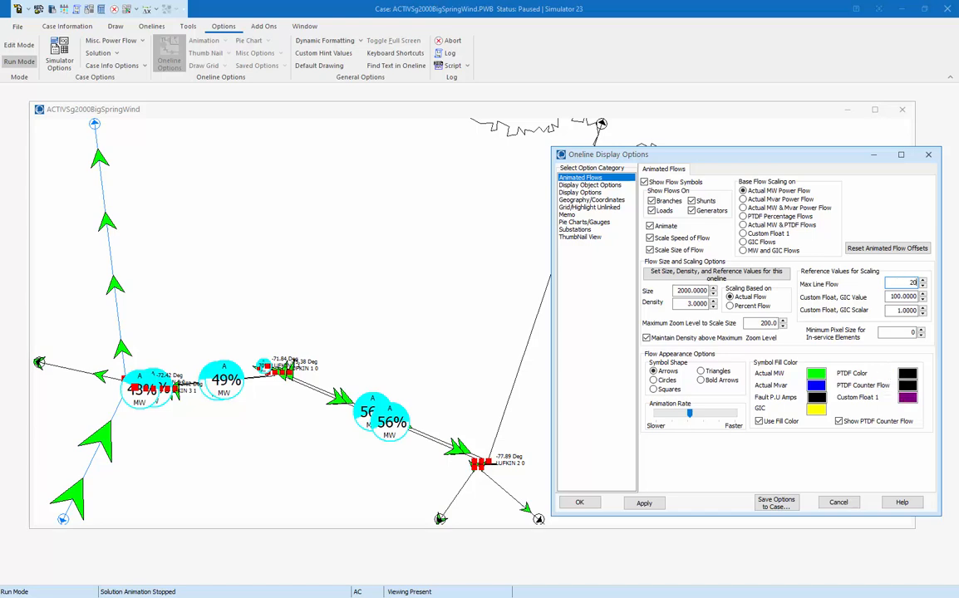
pyautogui.click(643, 502)
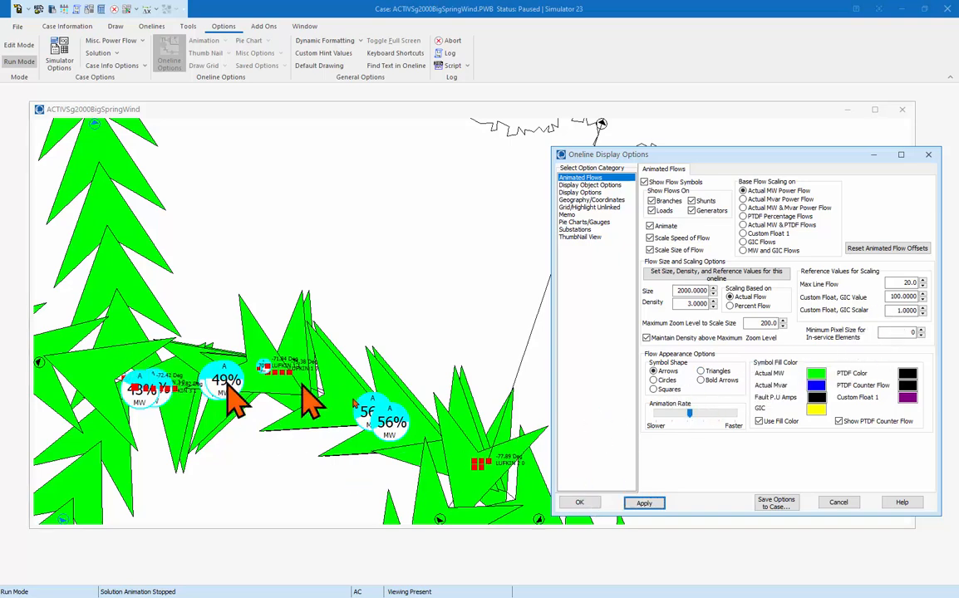
pyautogui.click(902, 283)
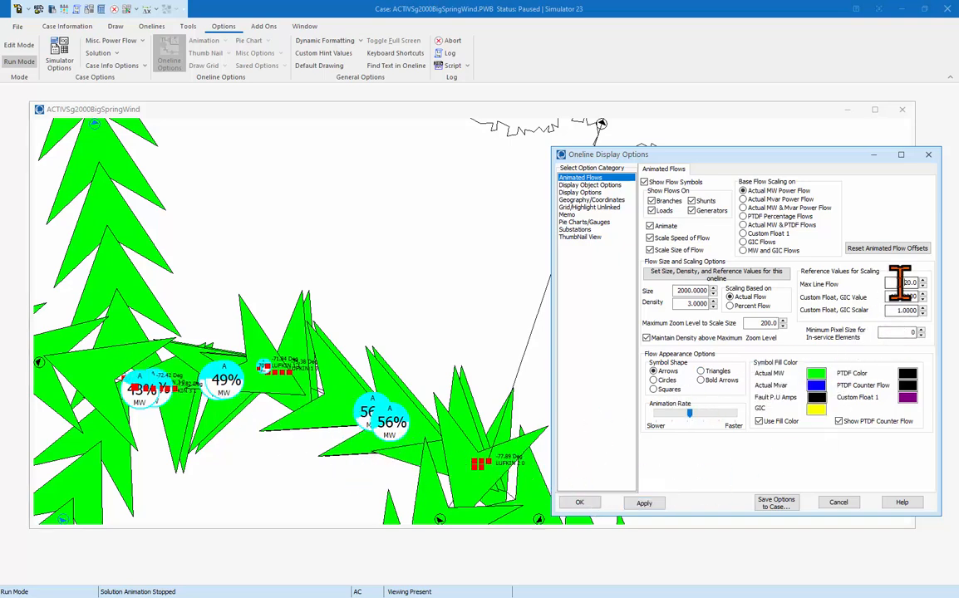
pyautogui.doubleClick(902, 282)
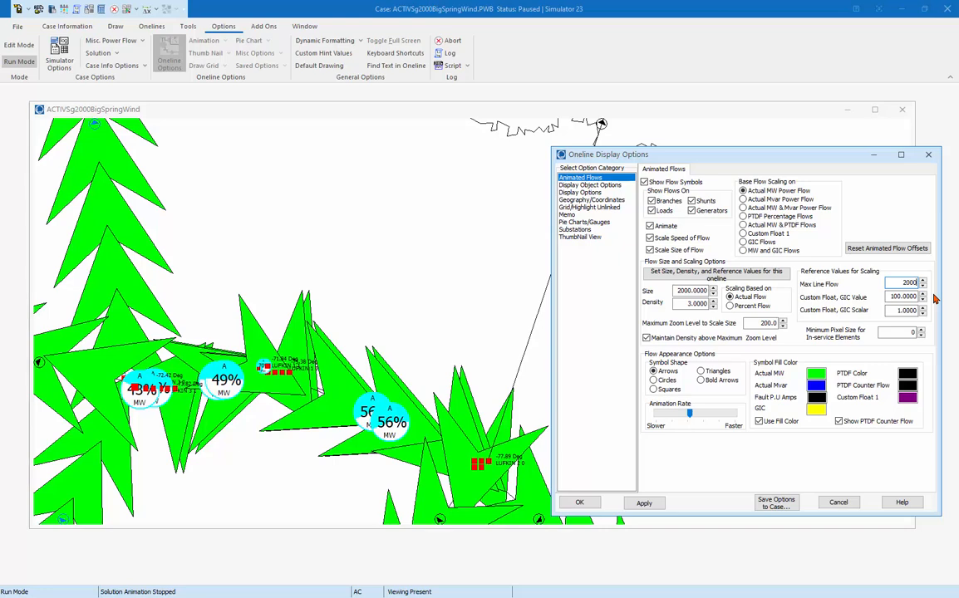
pyautogui.click(644, 502)
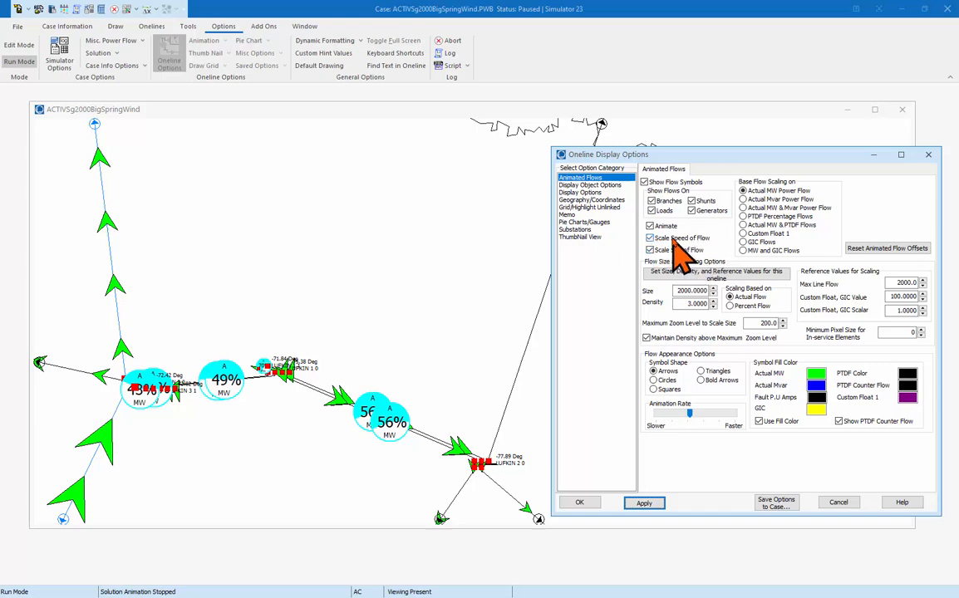
pyautogui.click(649, 503)
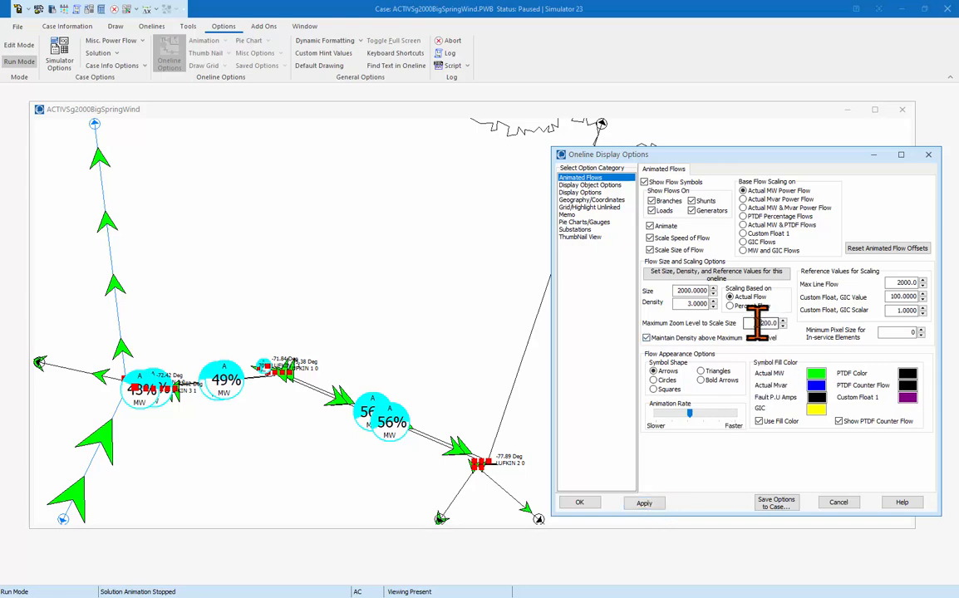
# - Set the maximum zoom level to scale size to 10, apply it and close the display options
pyautogui.doubleClick(757, 323)
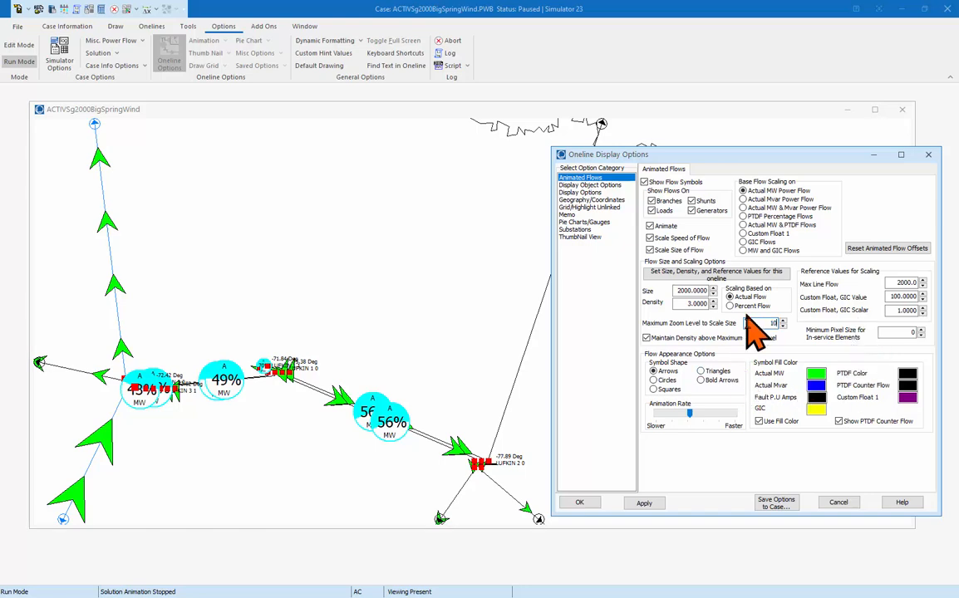
pyautogui.click(644, 503)
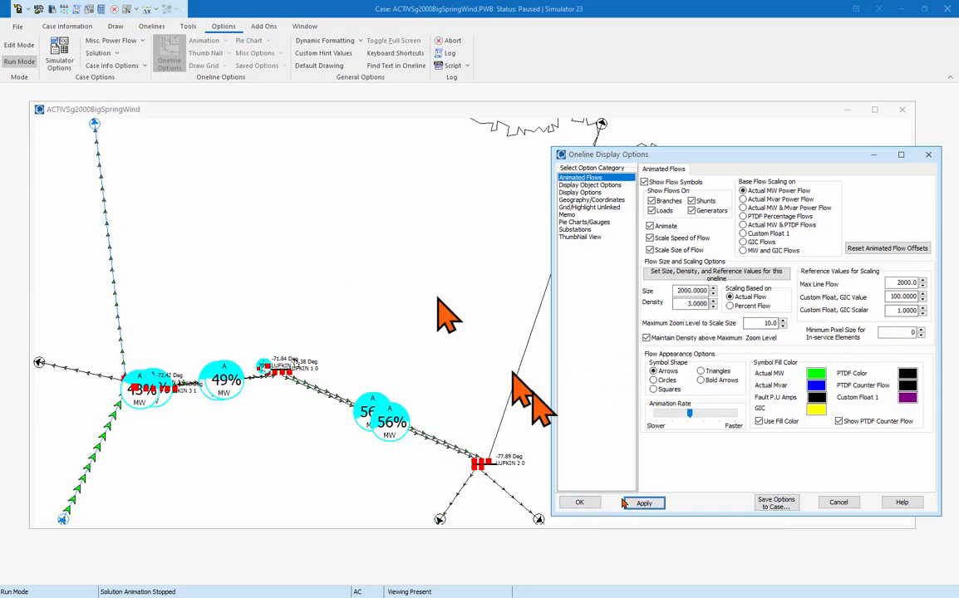
pyautogui.click(579, 502)
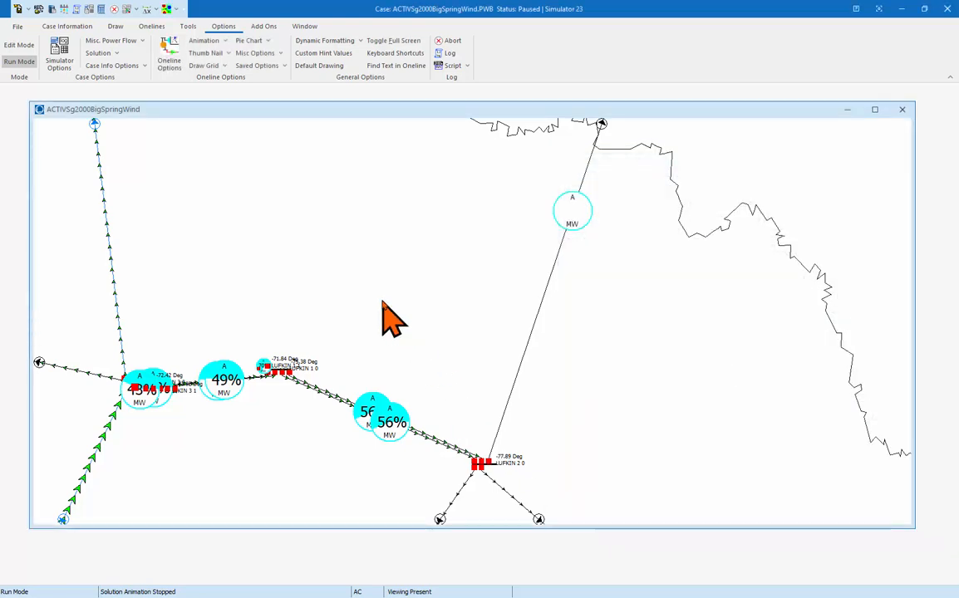
# - Examine how the flow arrows and pie charts around the Lufkin buses scale at different zoom levels of the oneline
pyautogui.moveTo(490, 314); pyautogui.dragTo(663, 208)
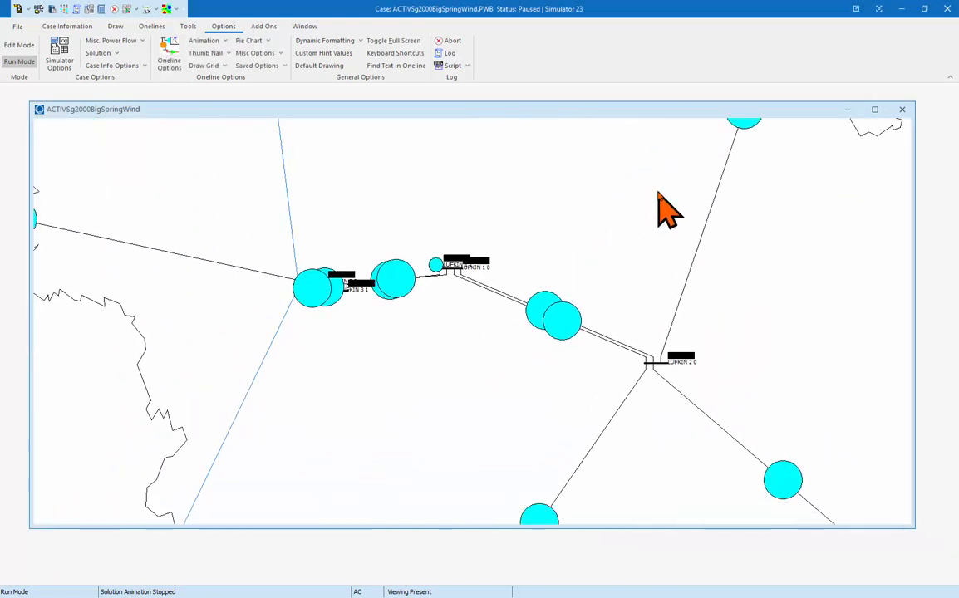
pyautogui.click(185, 26)
pyautogui.click(149, 26)
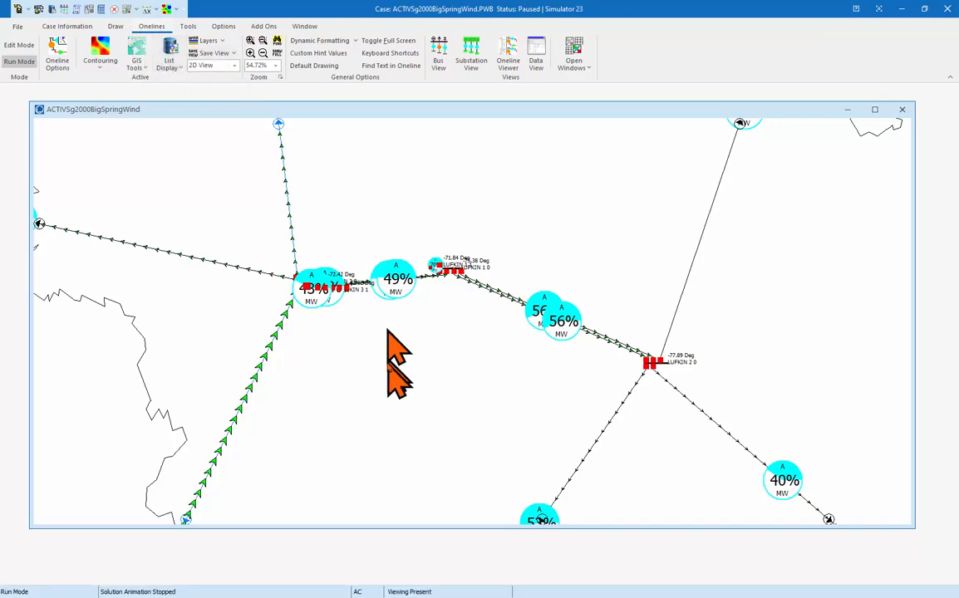
pyautogui.scroll(3, 421, 370)
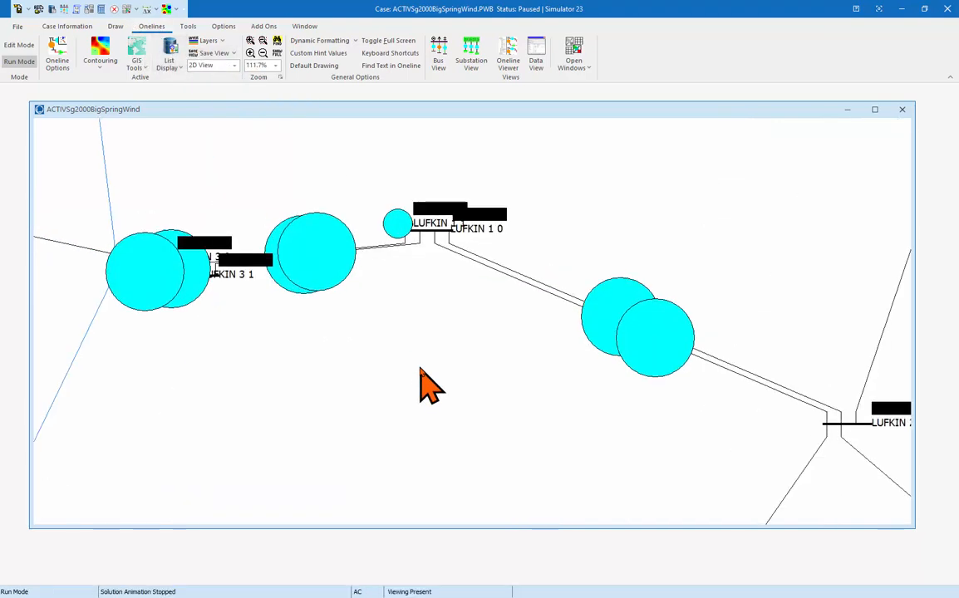
pyautogui.press('Right')
pyautogui.press('Right')
pyautogui.press('Right')
pyautogui.press('Right')
pyautogui.press('Right')
pyautogui.press('Right')
pyautogui.press('Right')
pyautogui.press('Right')
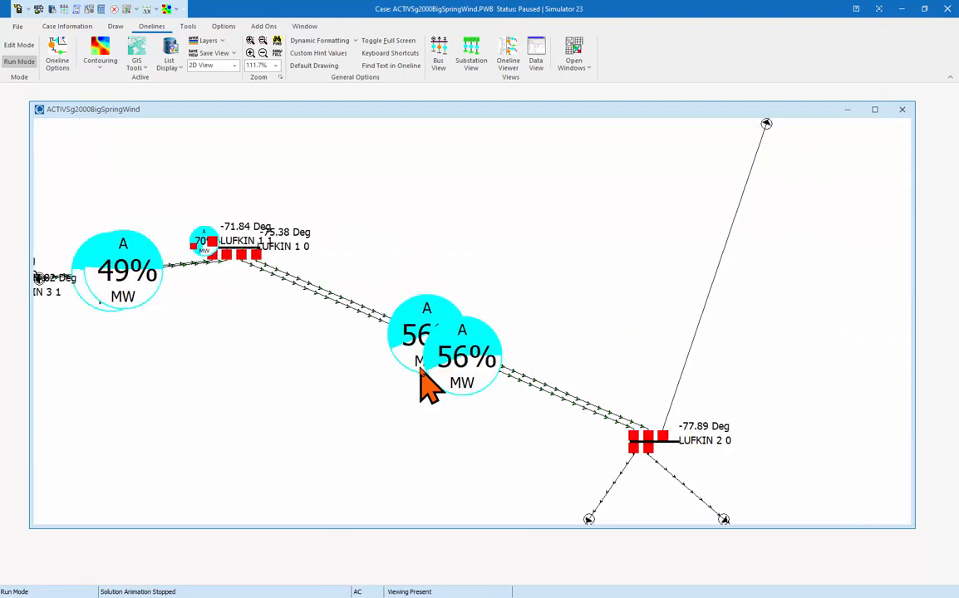
pyautogui.scroll(1, 420, 372)
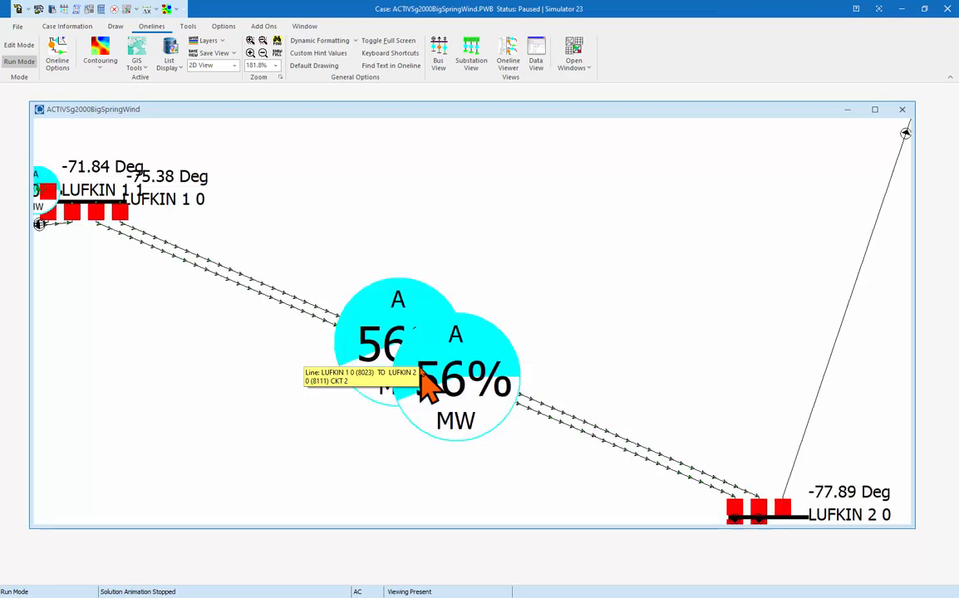
pyautogui.scroll(3, 424, 383)
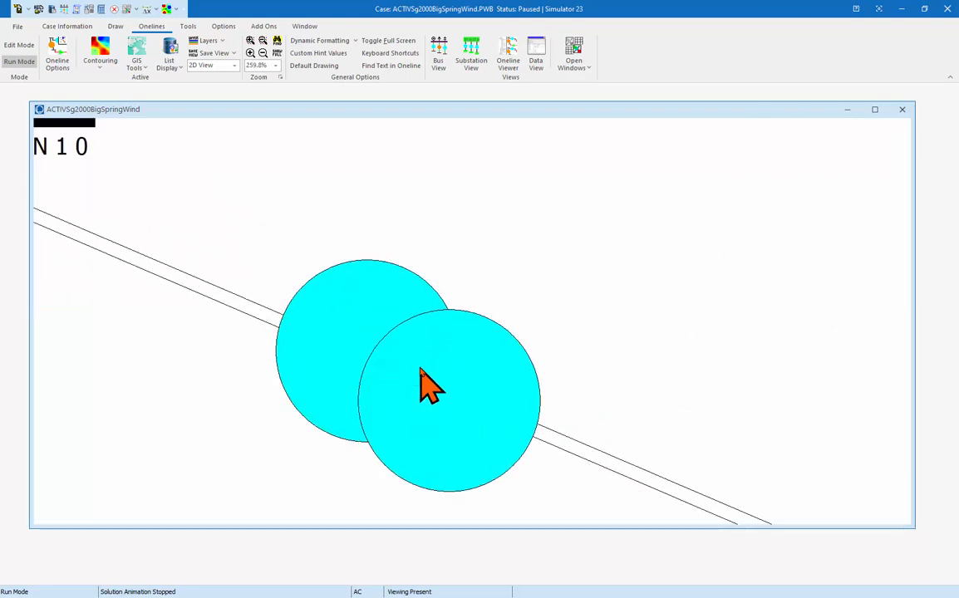
pyautogui.scroll(-8, 424, 384)
pyautogui.scroll(-8, 424, 384)
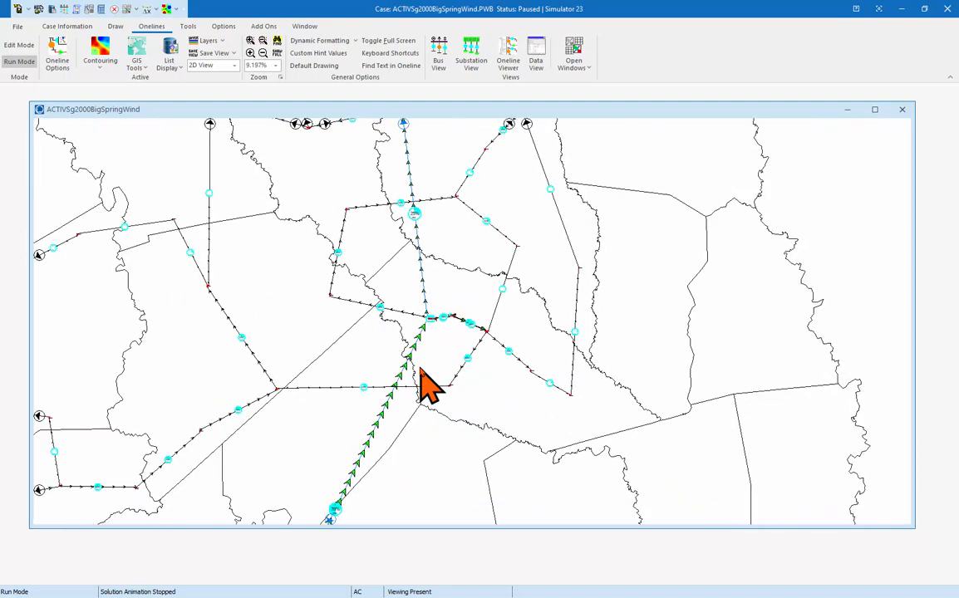
# - Compare how the flow arrows and pie charts are drawn between the statewide view and a close view of the Lufkin area
pyautogui.scroll(-4, 423, 384)
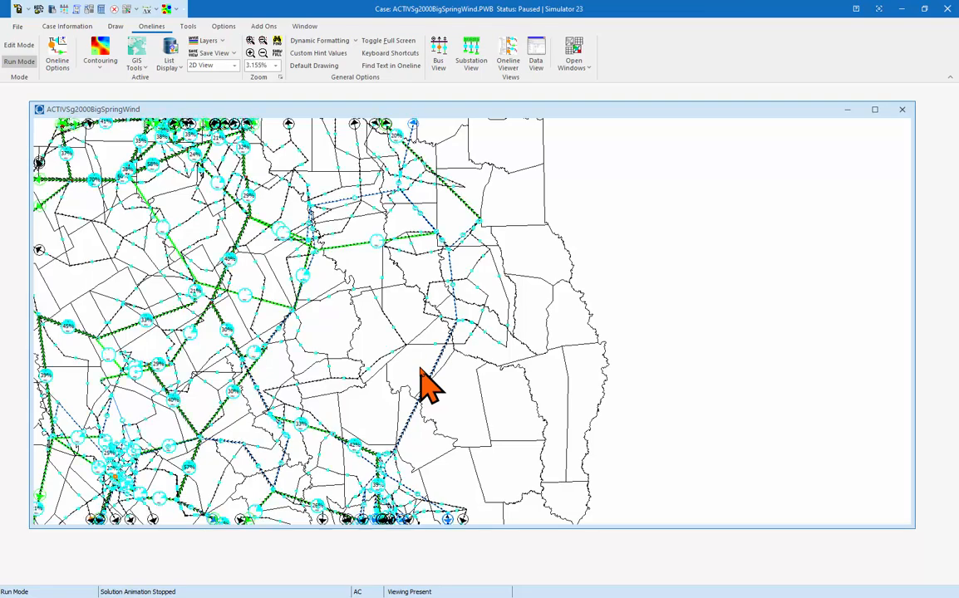
pyautogui.scroll(-2, 490, 412)
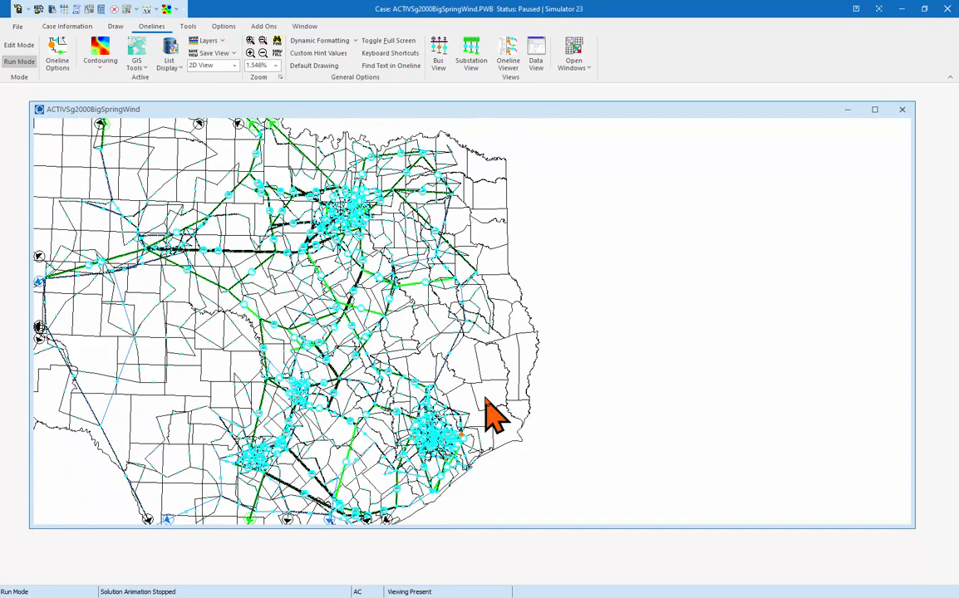
pyautogui.scroll(1, 490, 413)
pyautogui.scroll(2, 491, 413)
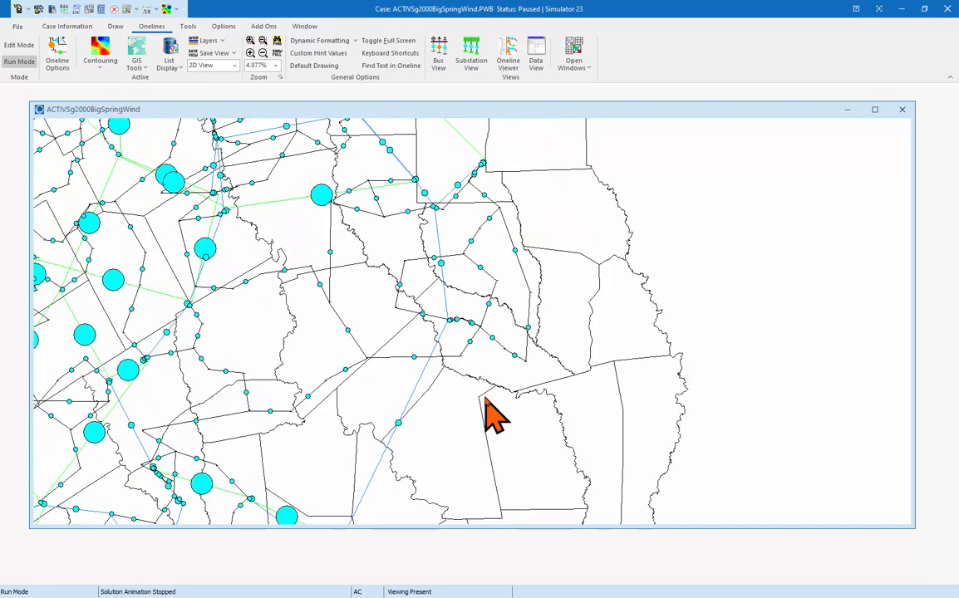
pyautogui.scroll(2, 491, 413)
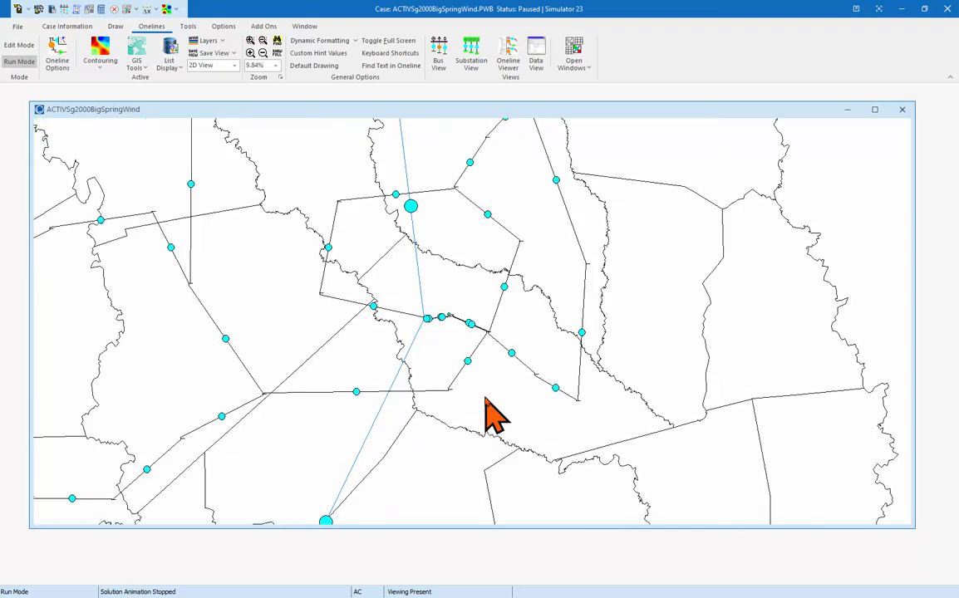
pyautogui.scroll(1, 490, 412)
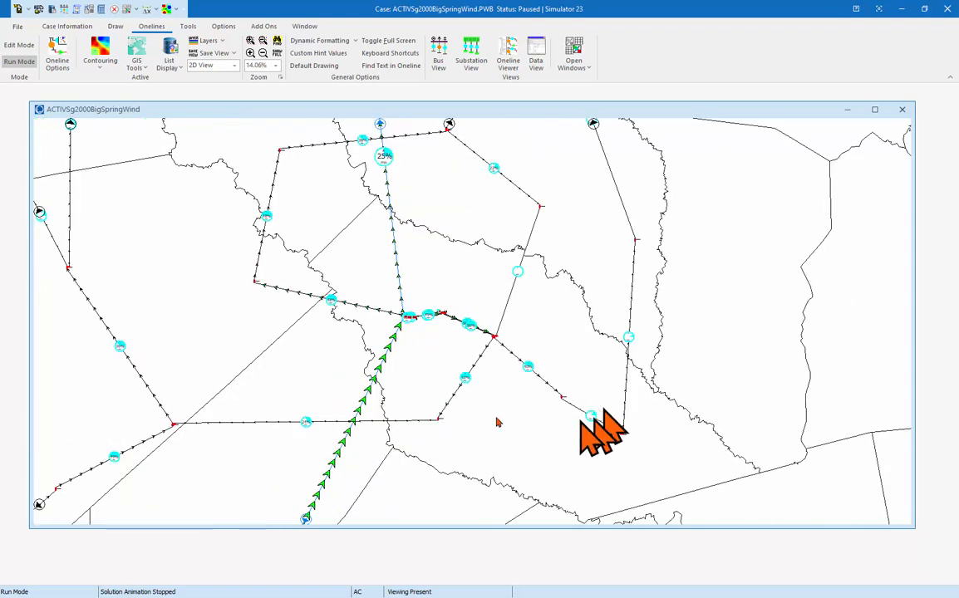
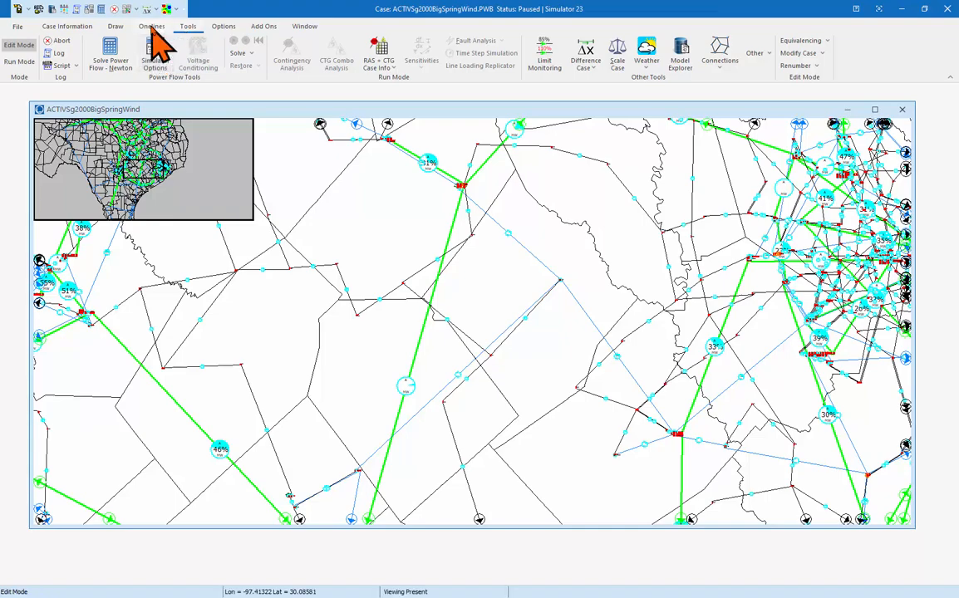
# - Delete the SCHULENBUR~1 bus from the oneline in Edit Mode, removing both the display object and its power system record
pyautogui.click(152, 27)
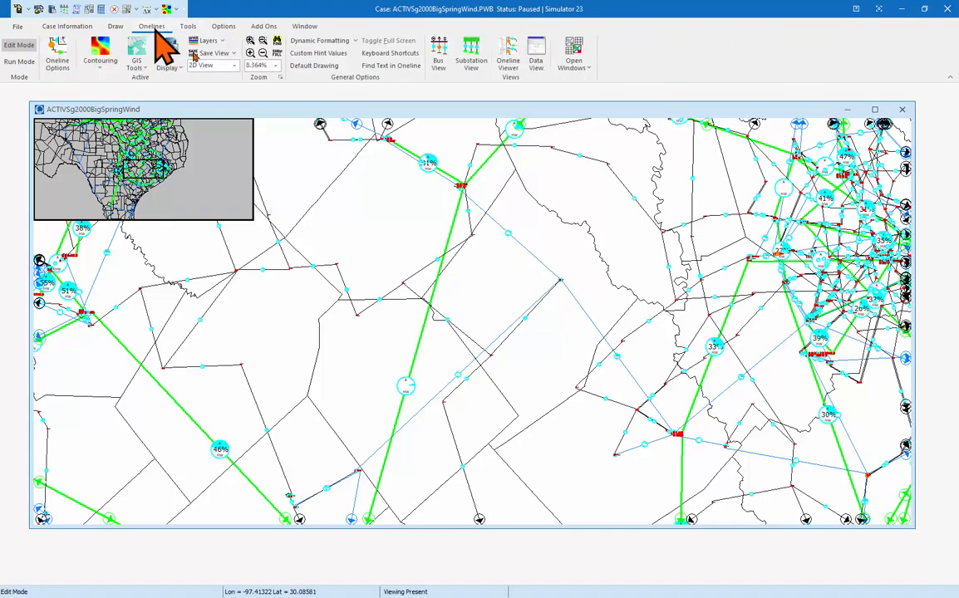
pyautogui.click(250, 40)
pyautogui.moveTo(376, 266); pyautogui.dragTo(472, 332)
pyautogui.scroll(3, 487, 317)
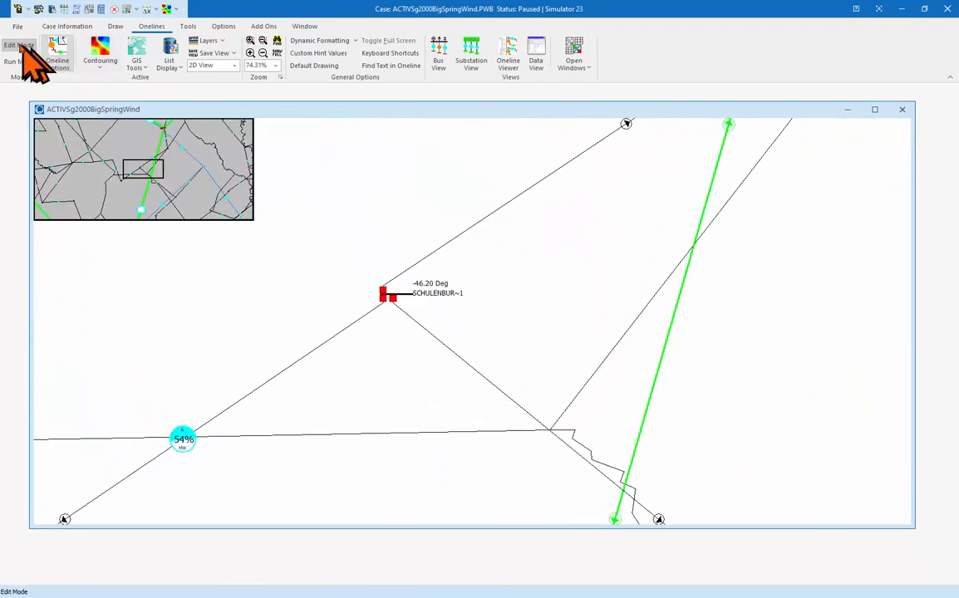
pyautogui.click(405, 300)
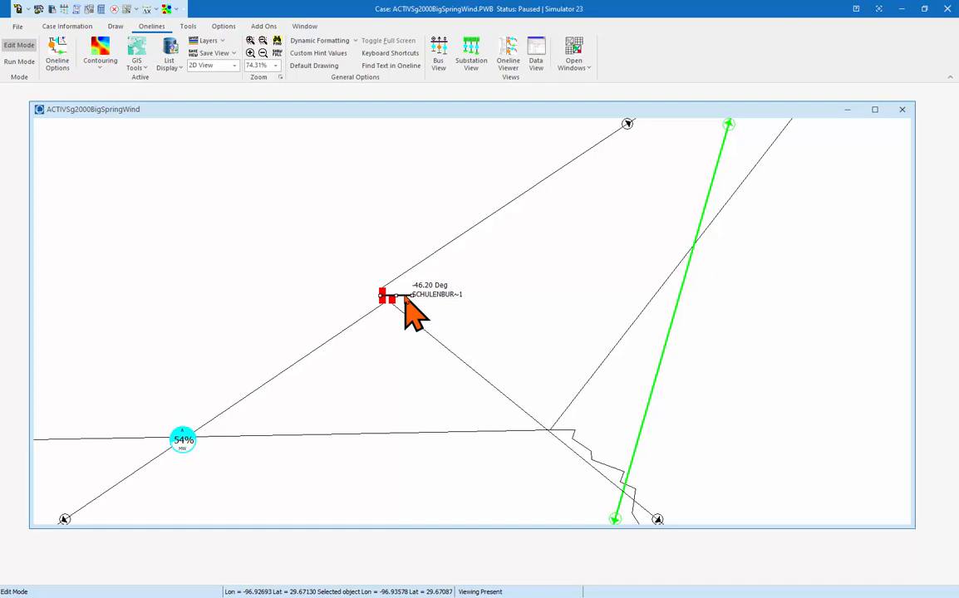
pyautogui.press('Delete')
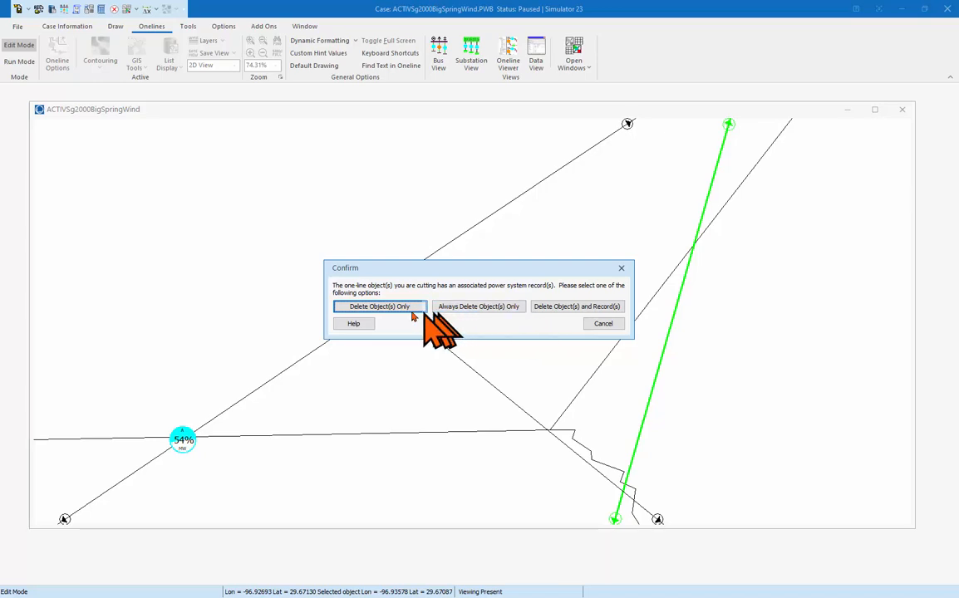
pyautogui.click(574, 306)
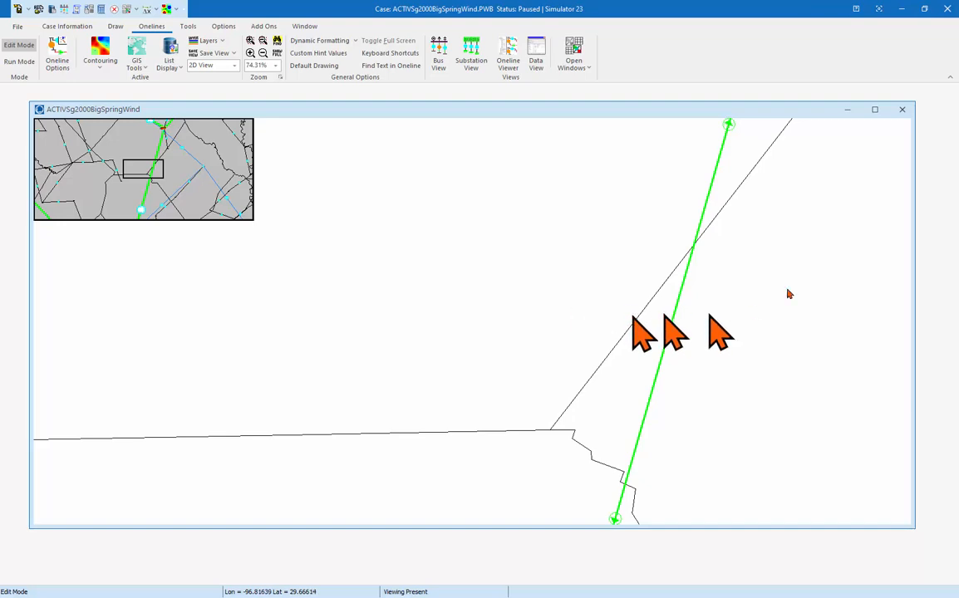
# - Close the oneline without saving it and reopen ACTIVSg2000BigSpringWind.pwd from the Training Cases folder
pyautogui.click(902, 110)
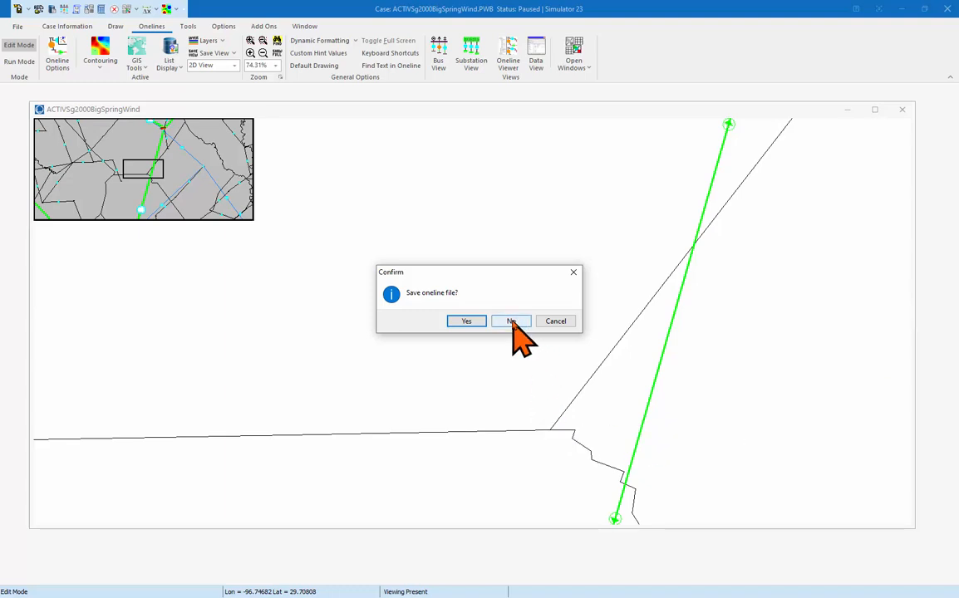
pyautogui.click(512, 322)
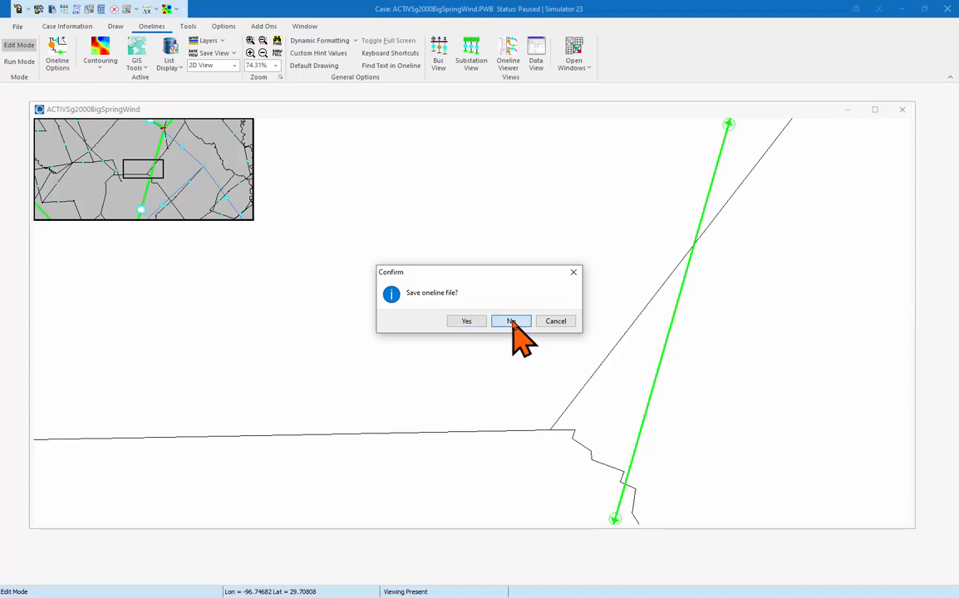
pyautogui.click(10, 27)
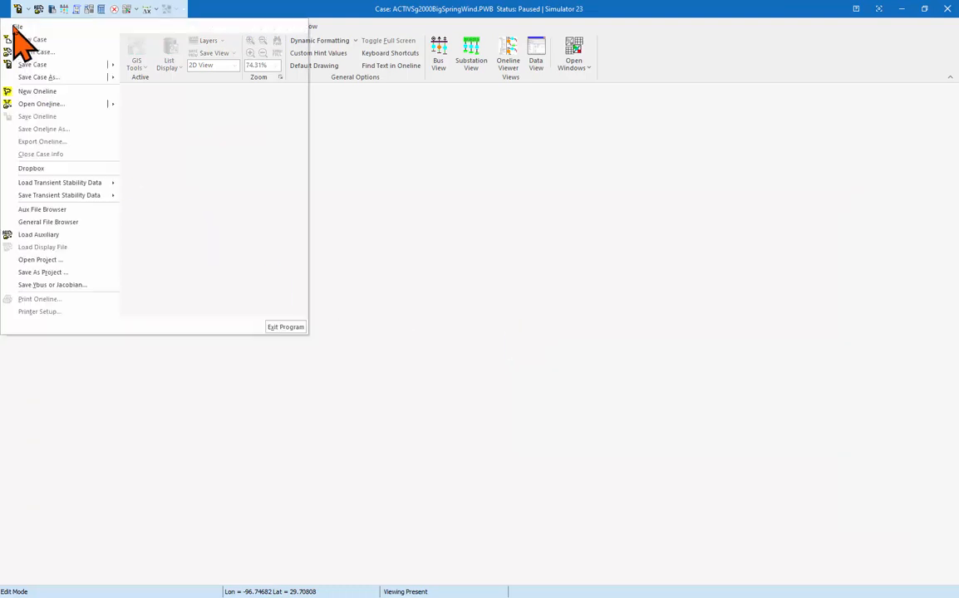
pyautogui.click(25, 104)
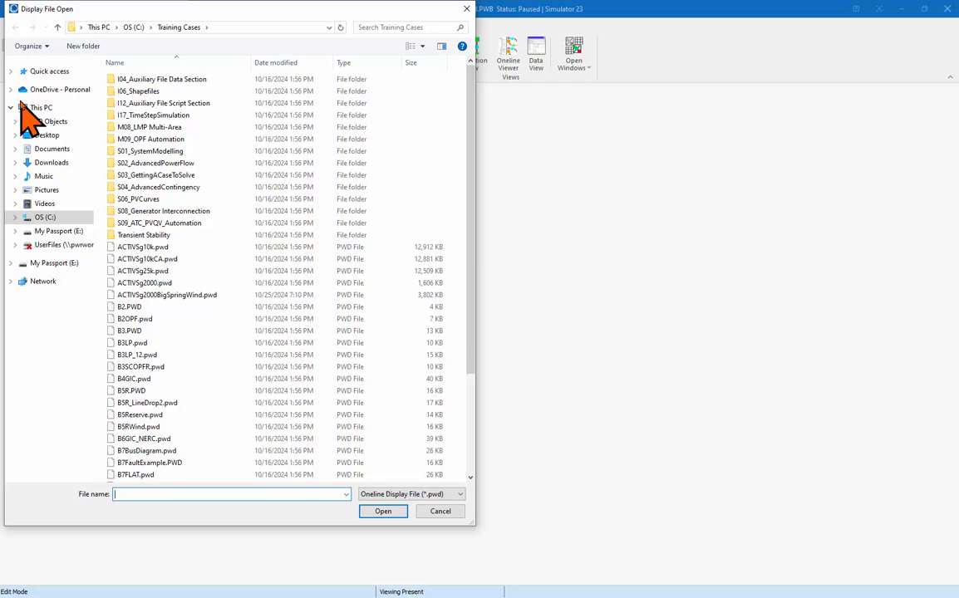
pyautogui.click(211, 295)
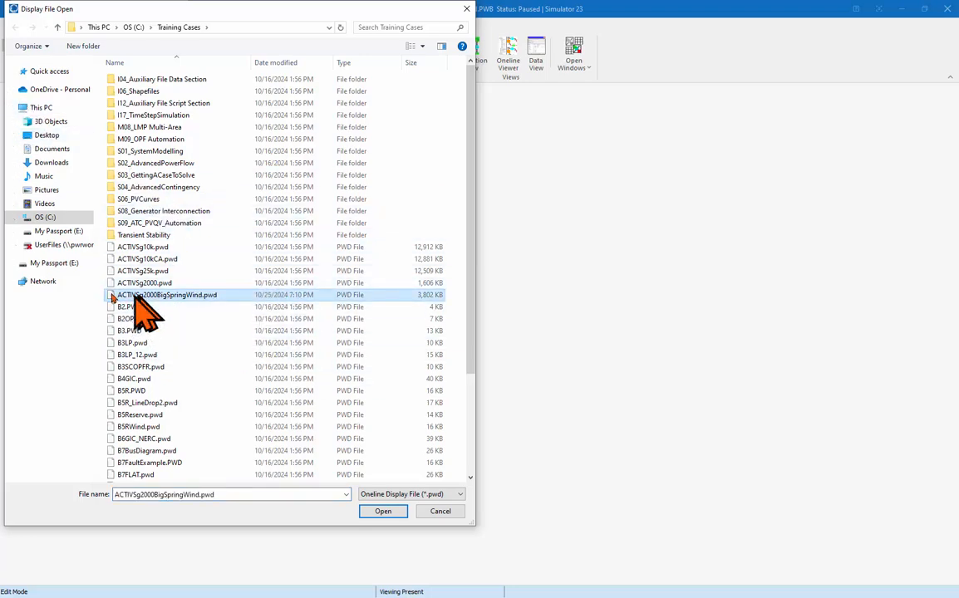
pyautogui.click(391, 511)
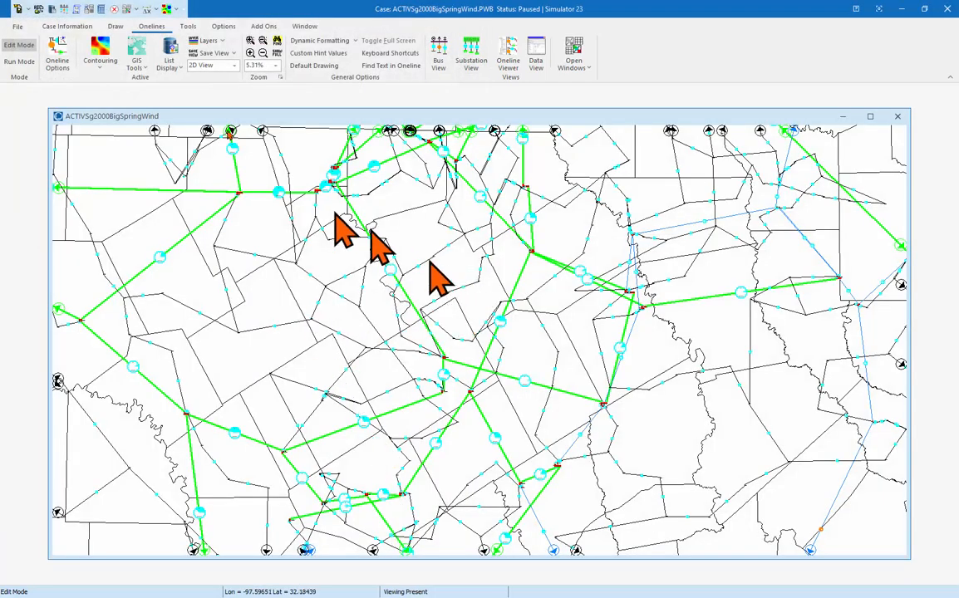
# - Locate the magenta-highlighted unlinked objects in southeast Texas and examine the deleted bus and its lines up close
pyautogui.hotkey('ctrl', 'Down')
pyautogui.hotkey('ctrl', 'Down')
pyautogui.hotkey('ctrl', 'Down')
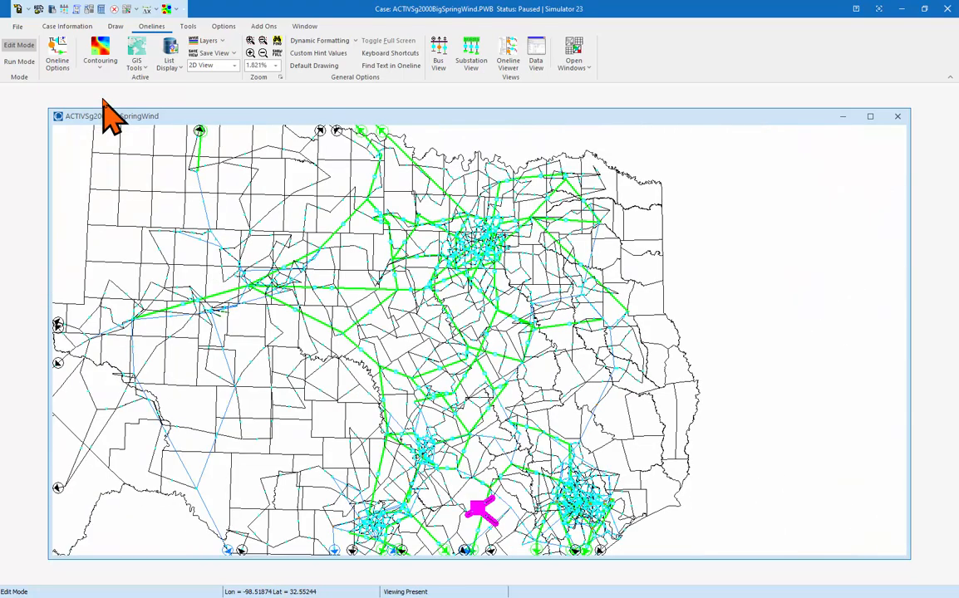
pyautogui.press('Down')
pyautogui.press('Down')
pyautogui.press('Down')
pyautogui.press('Right')
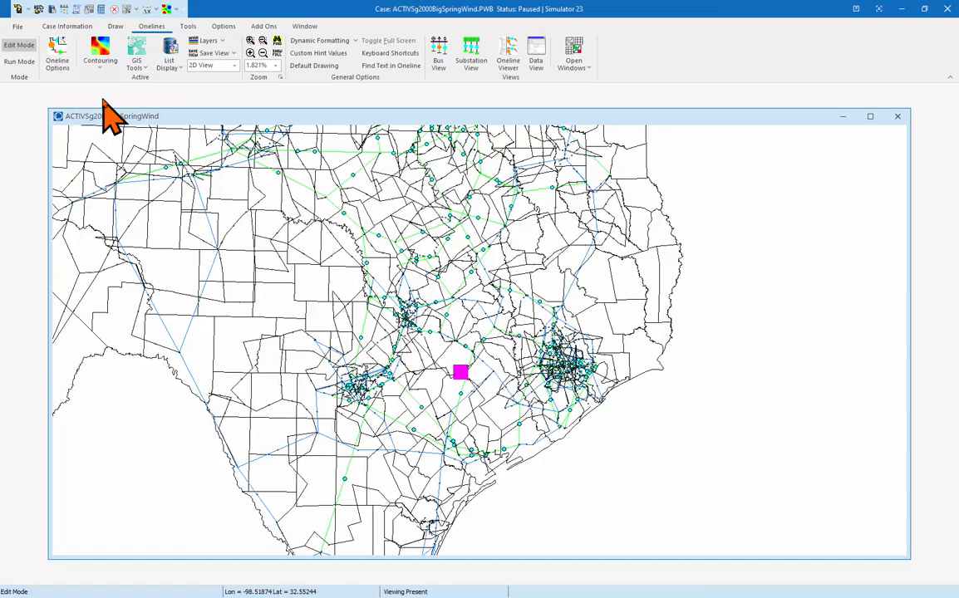
pyautogui.press('Down')
pyautogui.press('Down')
pyautogui.press('Down')
pyautogui.press('Right')
pyautogui.press('Right')
pyautogui.press('Right')
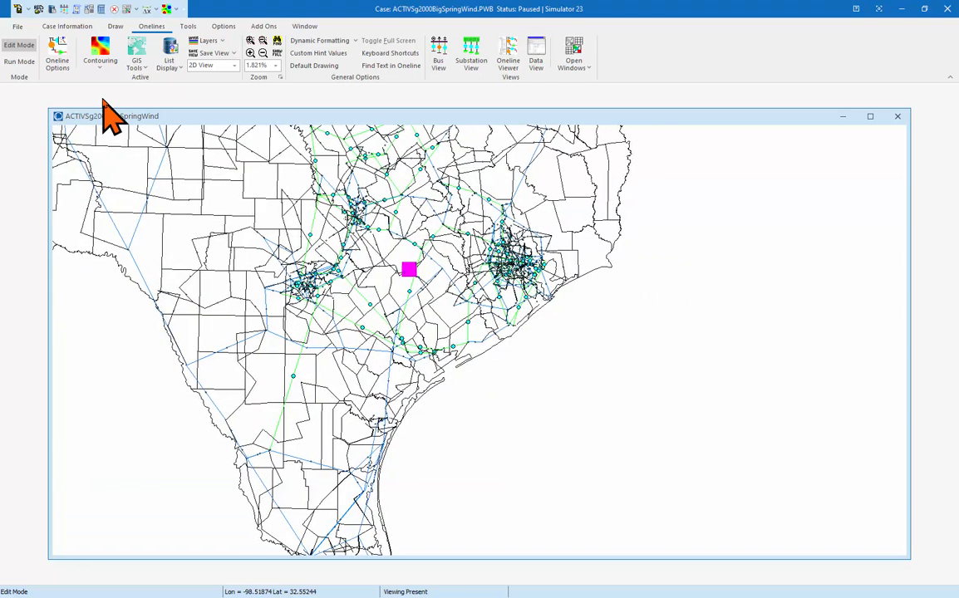
pyautogui.press('Right')
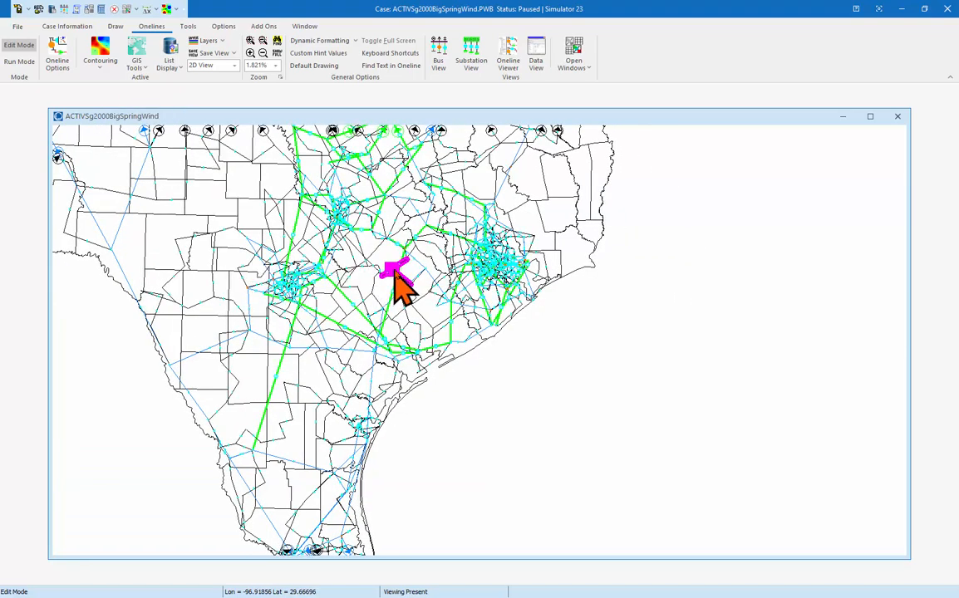
pyautogui.click(251, 40)
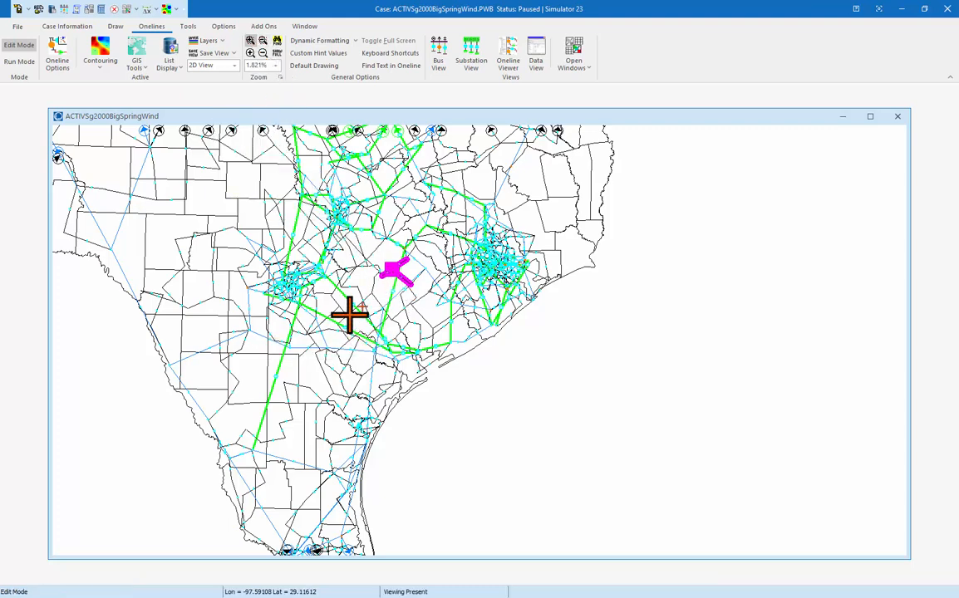
pyautogui.moveTo(349, 316); pyautogui.dragTo(448, 229)
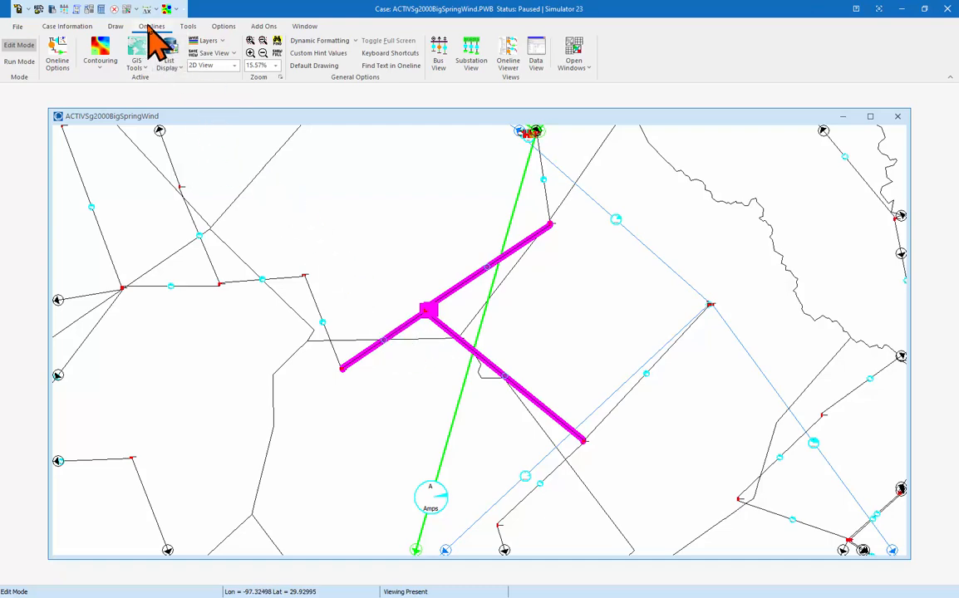
# - List the oneline's unlinked display objects, enlarging the list and widening the Type column to examine the bus and circuit breaker entries
pyautogui.click(176, 66)
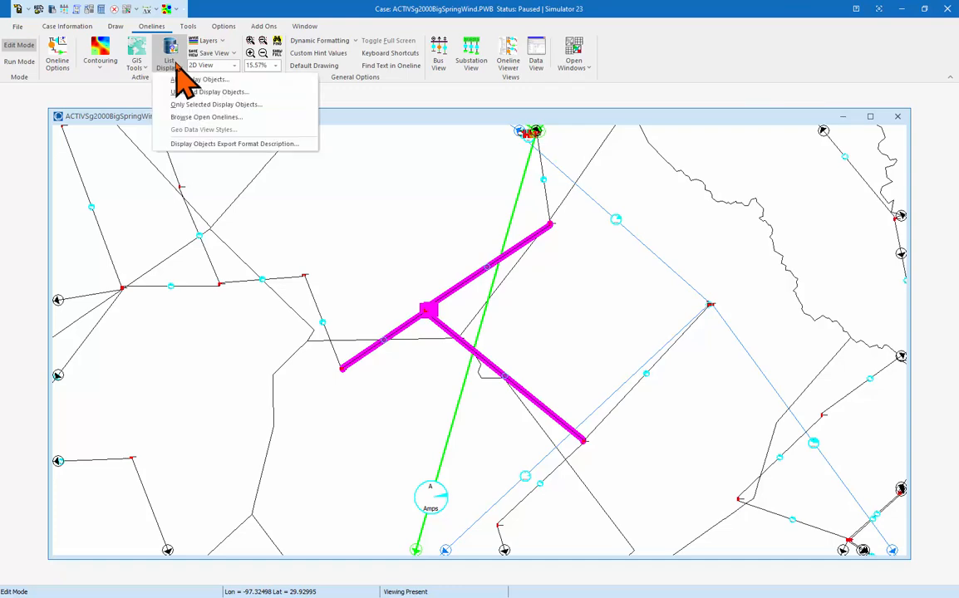
pyautogui.click(205, 92)
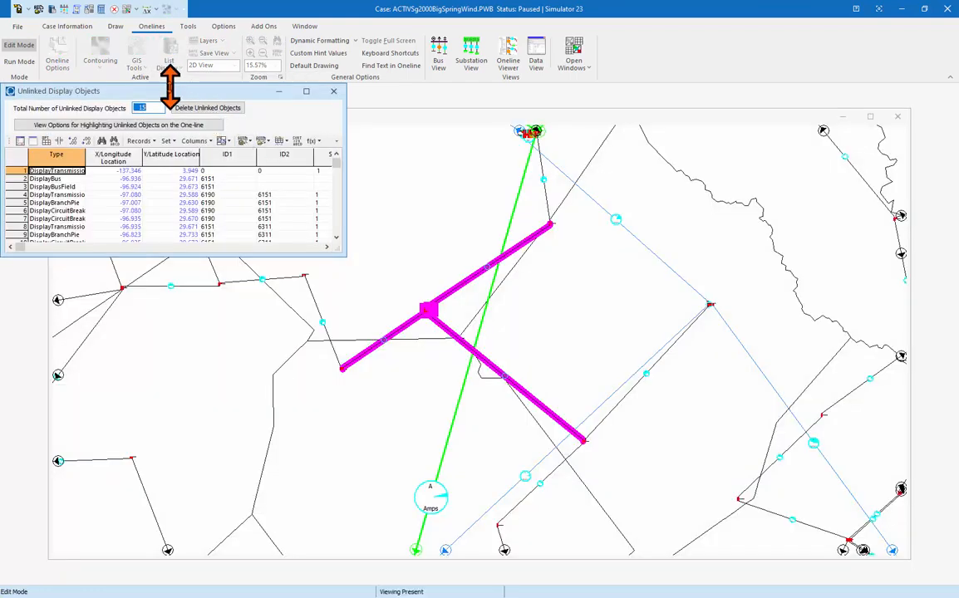
pyautogui.moveTo(168, 93); pyautogui.dragTo(235, 136)
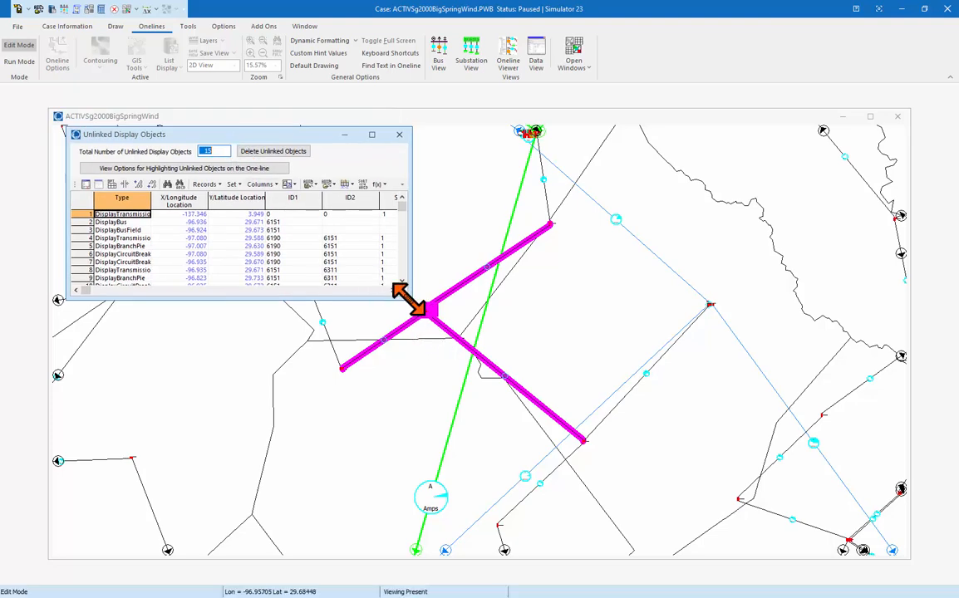
pyautogui.moveTo(411, 299); pyautogui.dragTo(860, 483)
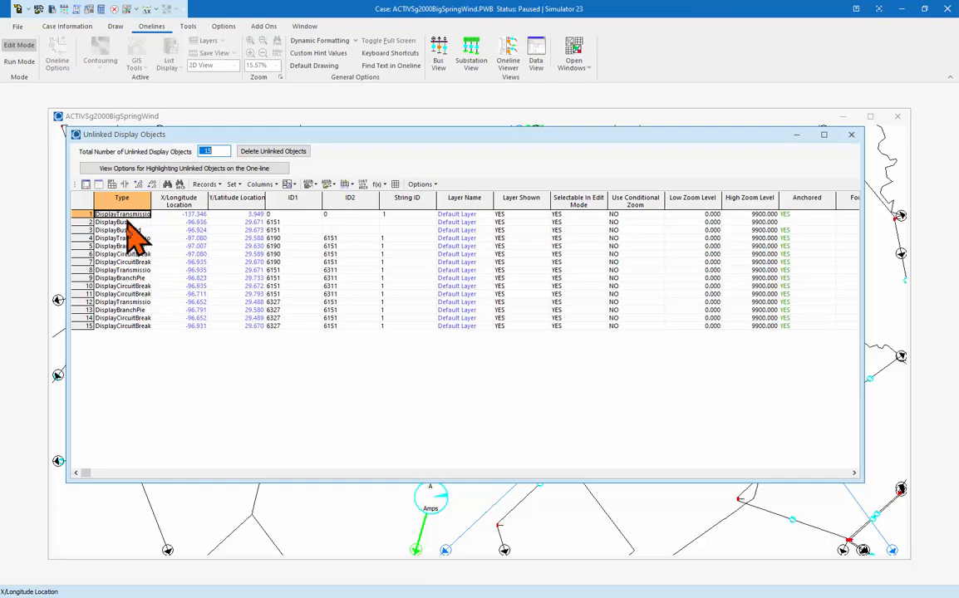
pyautogui.moveTo(152, 199); pyautogui.dragTo(206, 209)
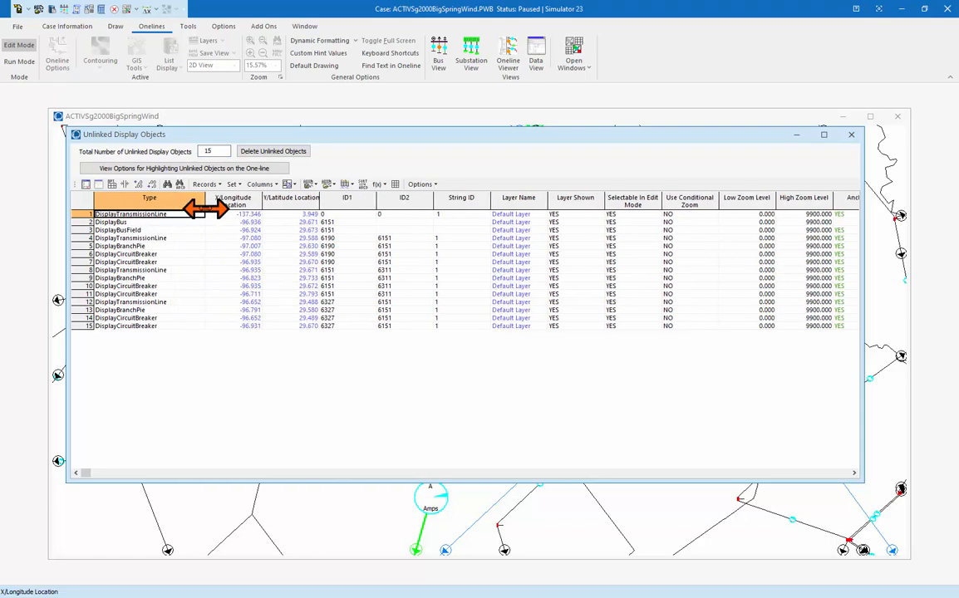
pyautogui.scroll(4, 208, 208)
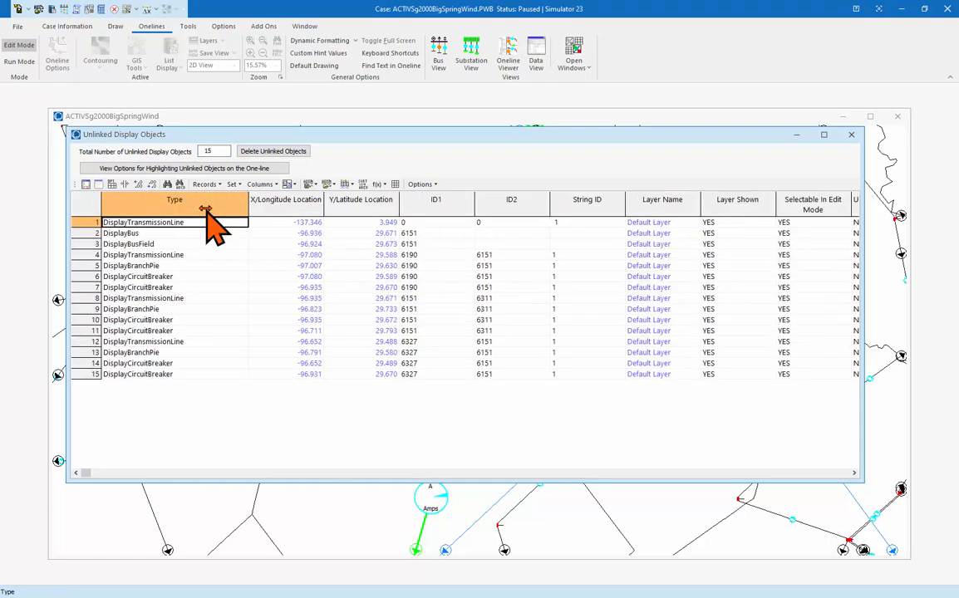
pyautogui.click(167, 245)
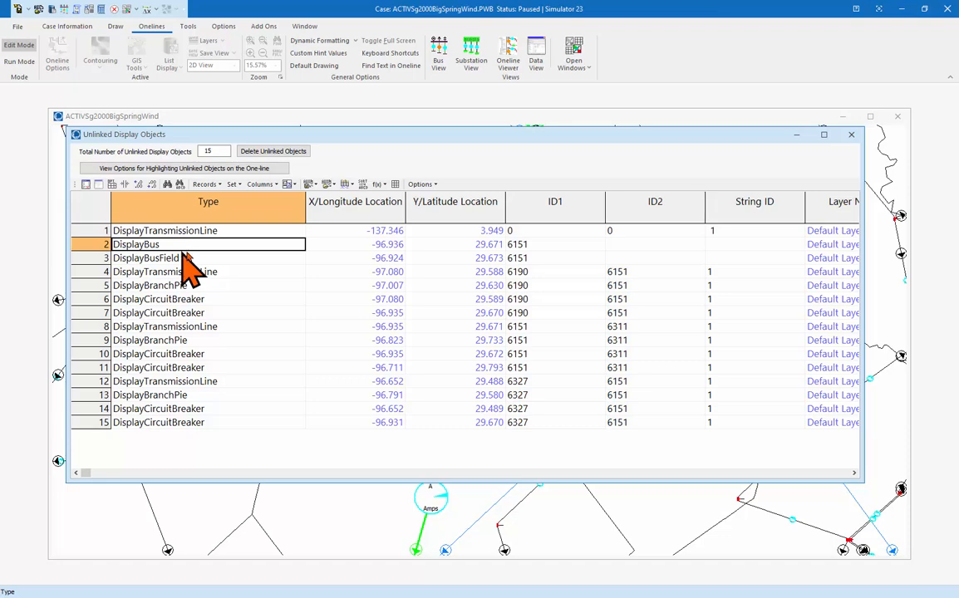
pyautogui.click(187, 299)
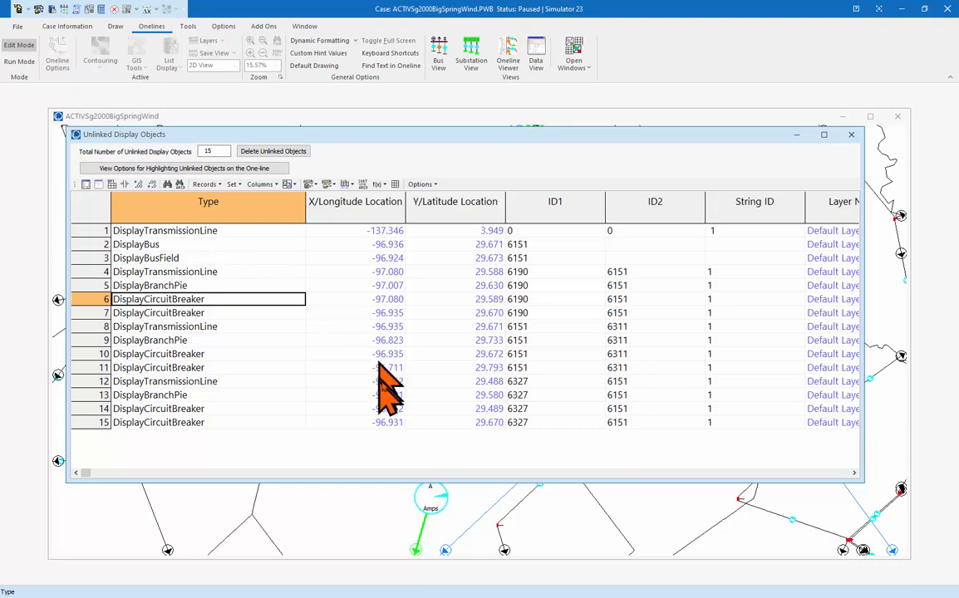
# - Permanently delete all unlinked display objects from the oneline and close their list
pyautogui.click(282, 152)
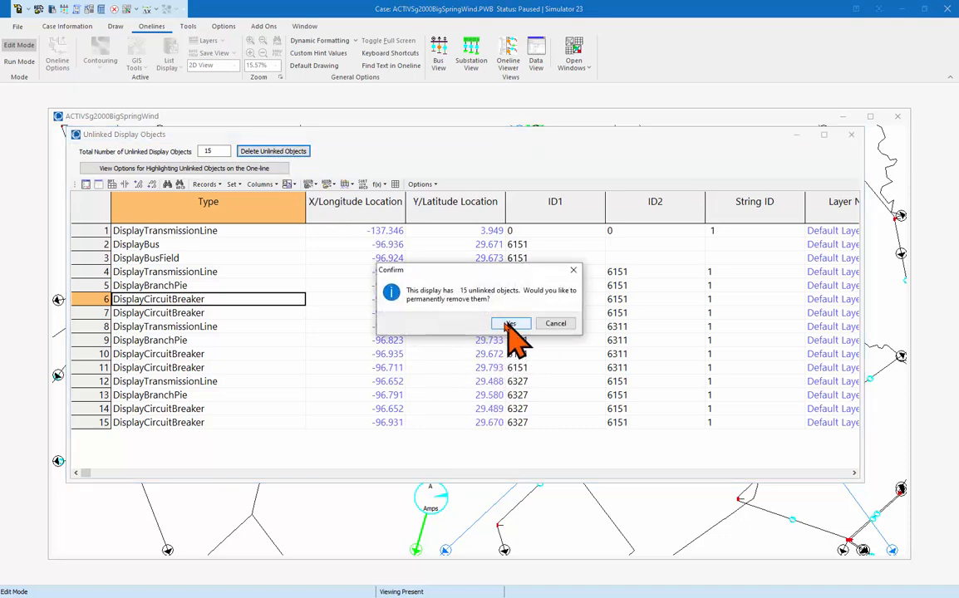
pyautogui.click(510, 324)
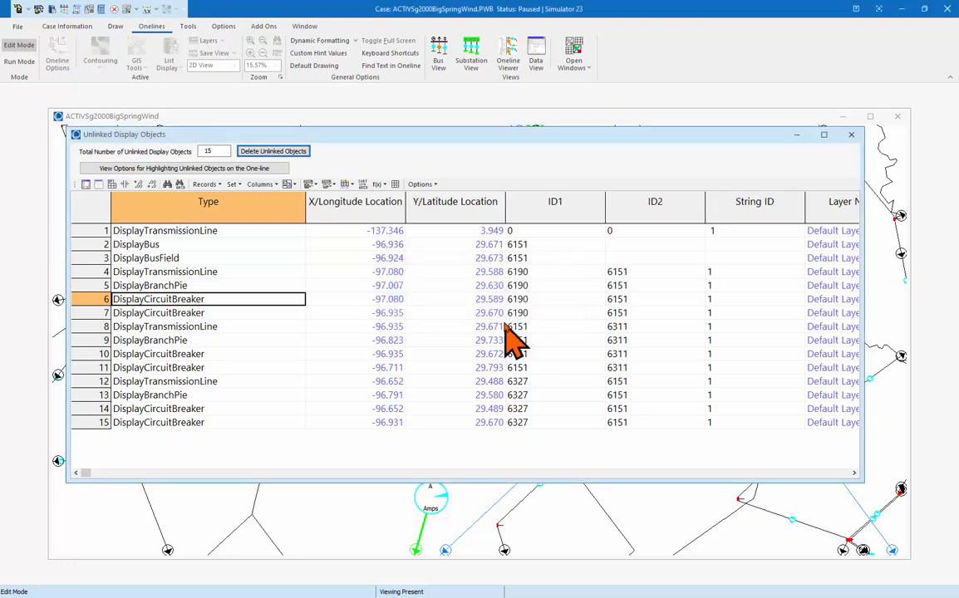
pyautogui.click(851, 135)
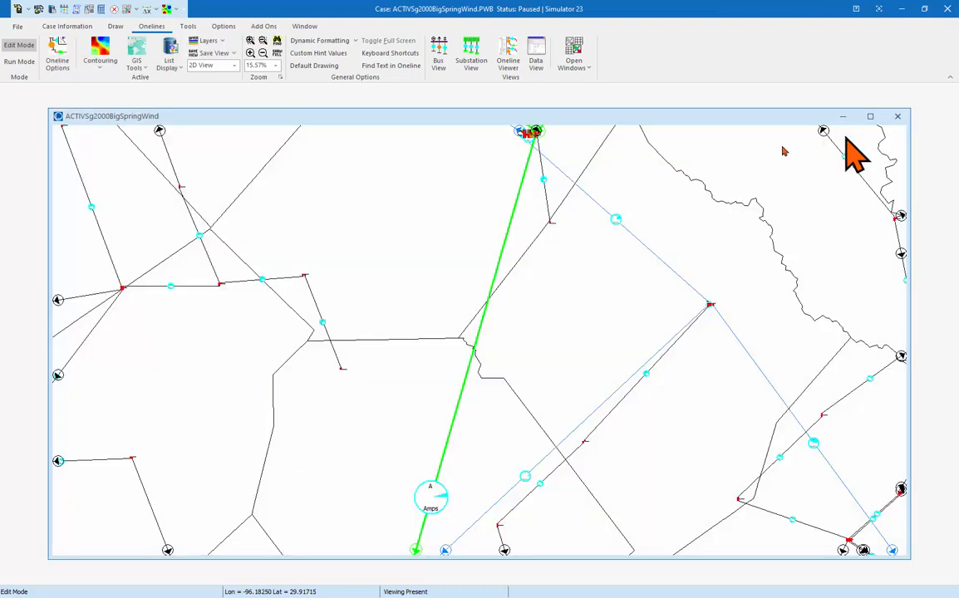